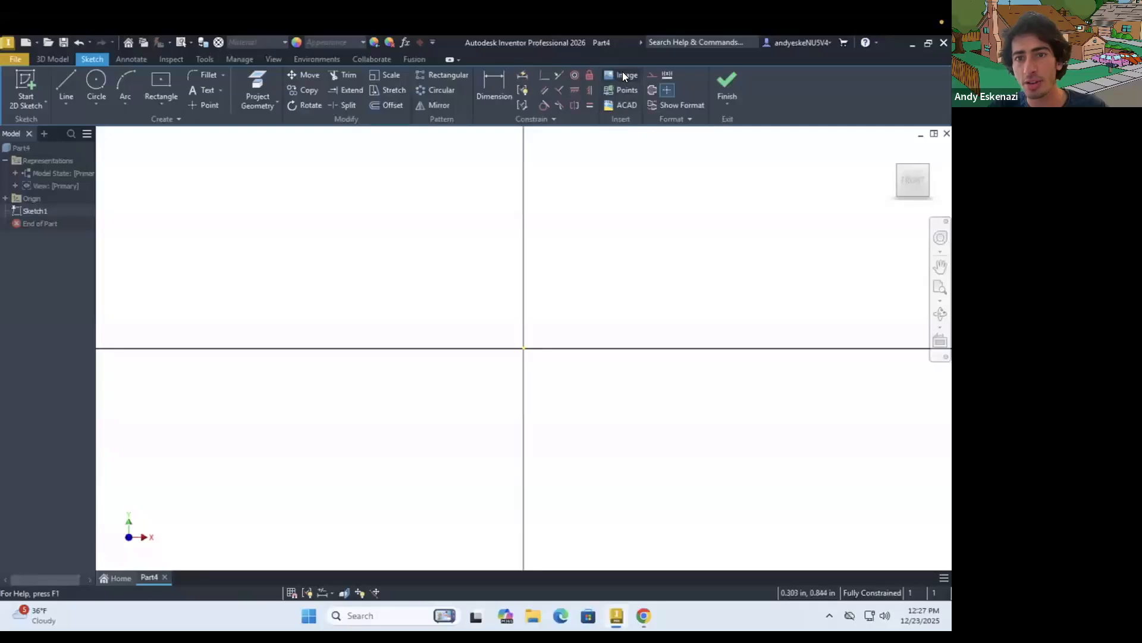
Insert "Intramurals Banner.png" from the Inventor folder into the sketch, placing it just above the origin
left_click(622, 73)
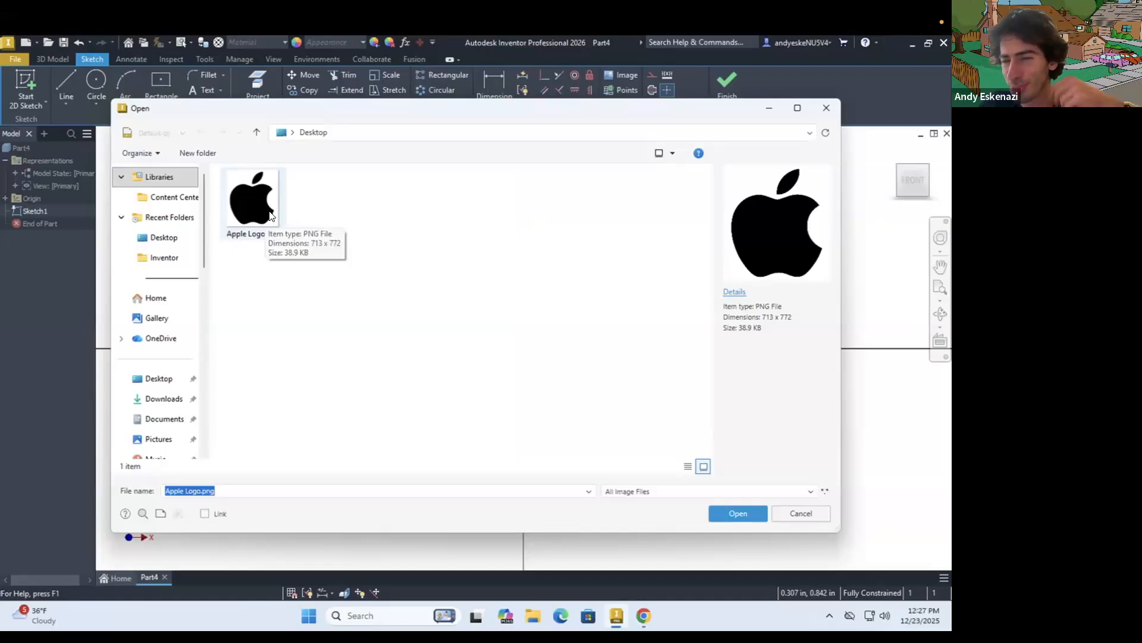
left_click(159, 260)
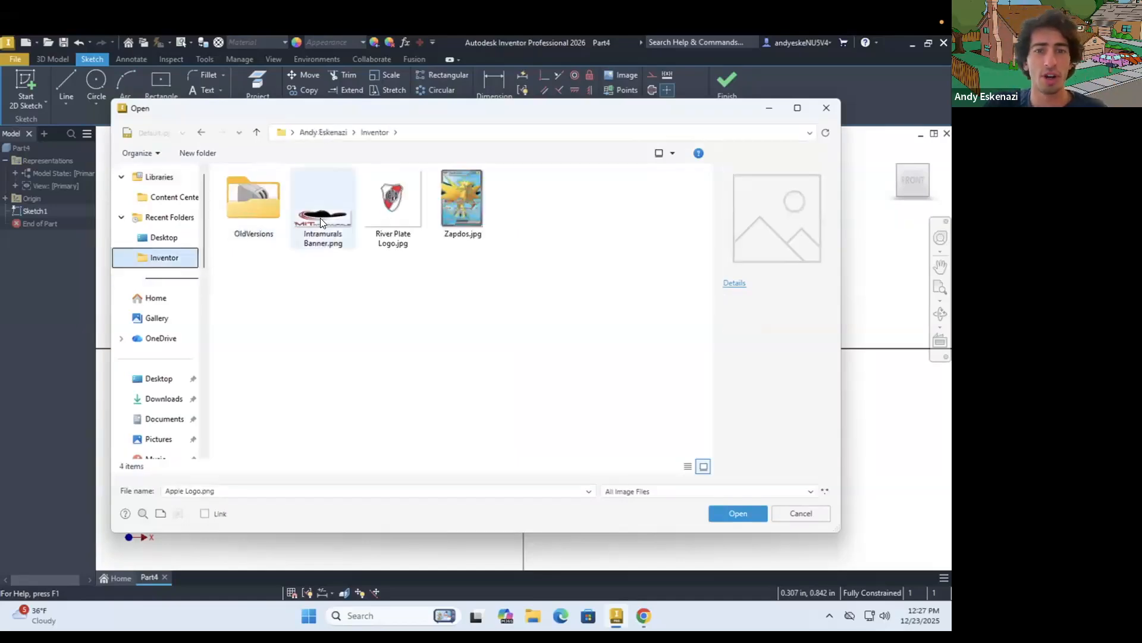
left_click(320, 218)
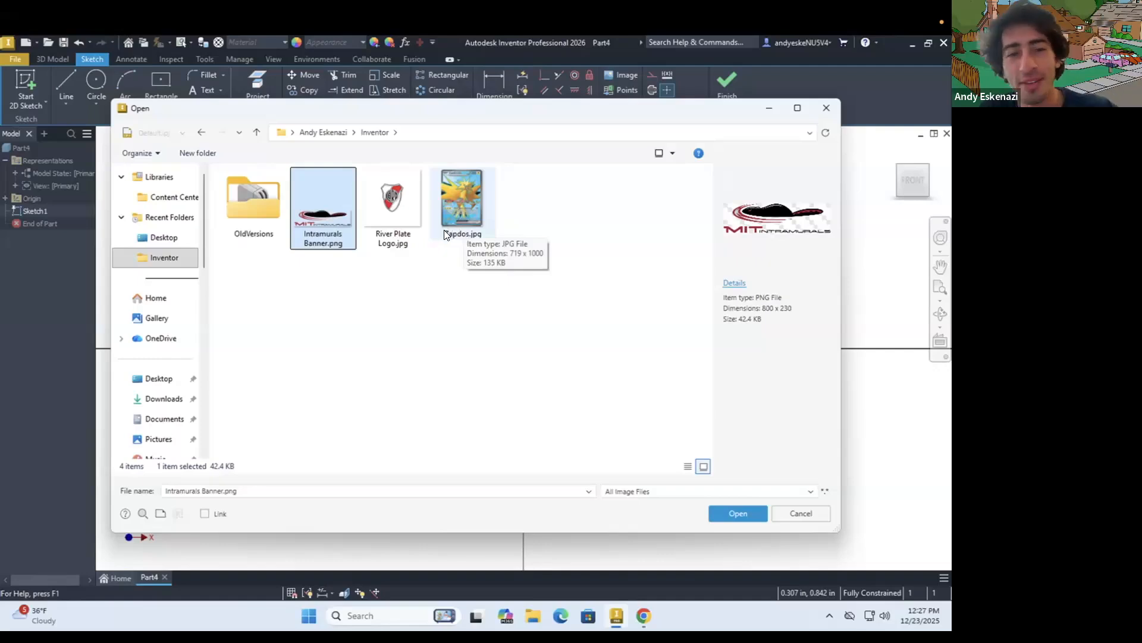
left_click(736, 513)
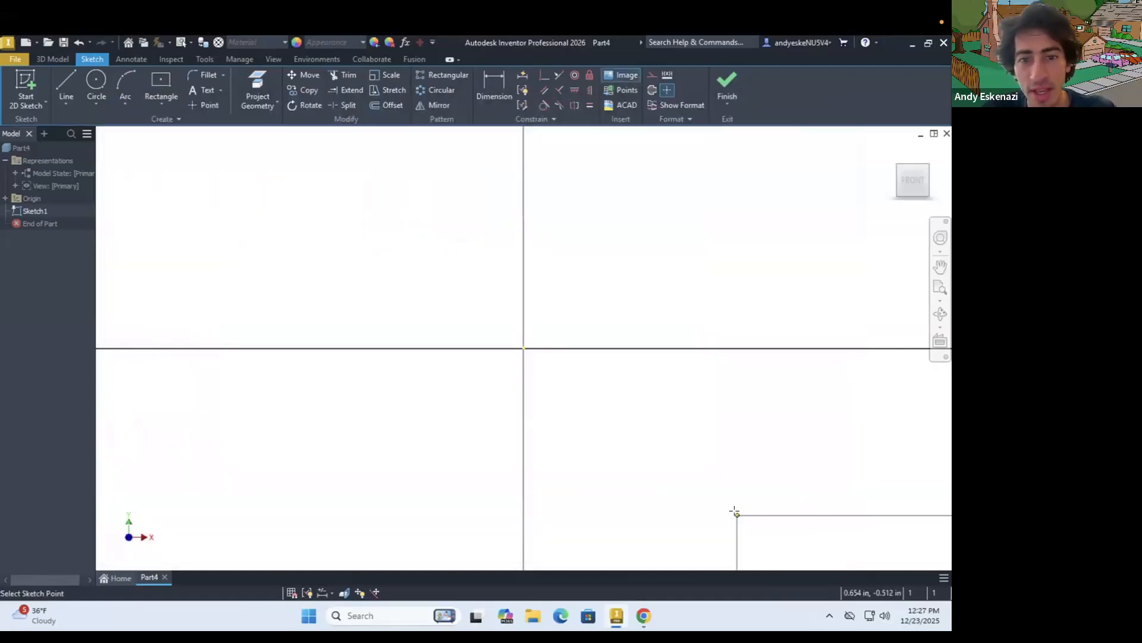
scroll(438, 292, "down", 2)
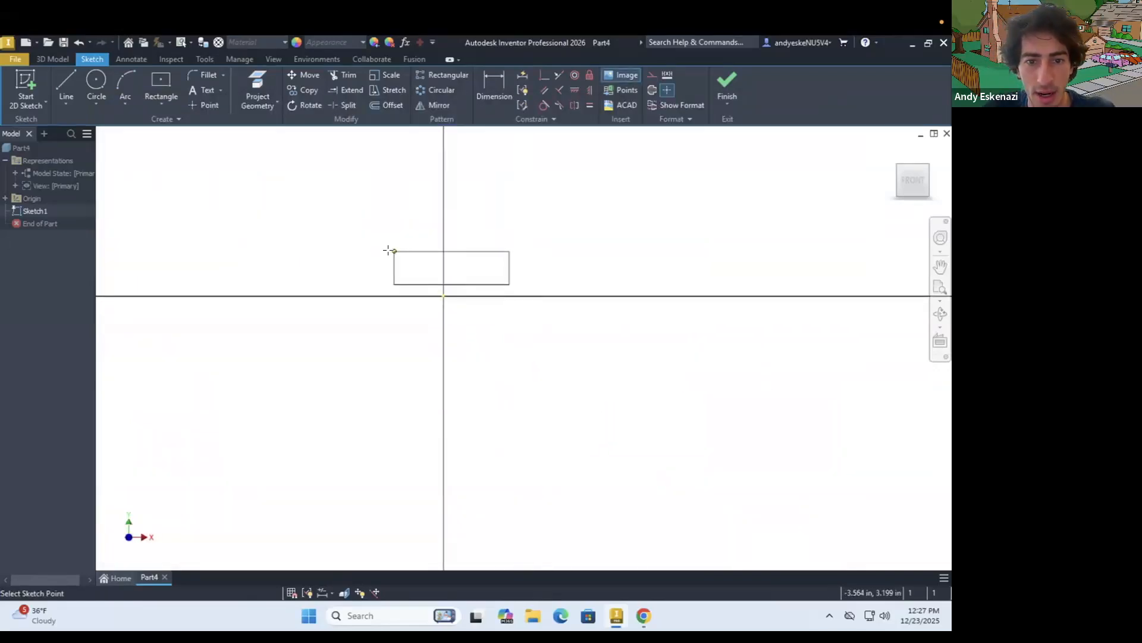
left_click(382, 250)
scroll(458, 332, "up", 3)
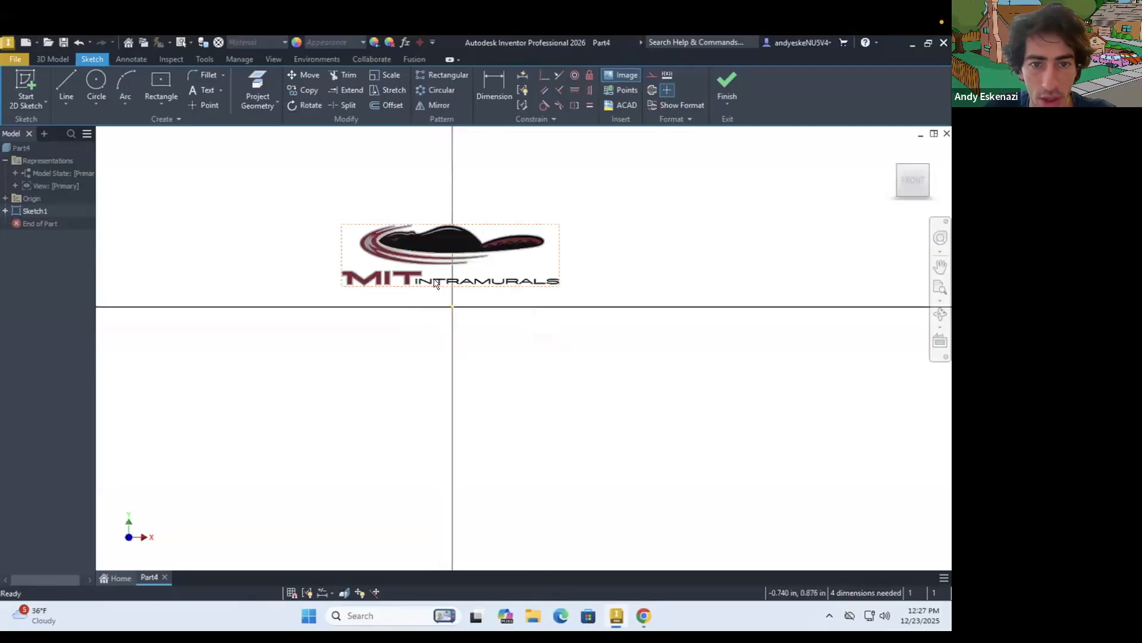
Move the banner image so that it is roughly centered on the sketch origin
left_click_drag(445, 255, 451, 317)
scroll(449, 313, "up", 4)
scroll(477, 309, "down", 2)
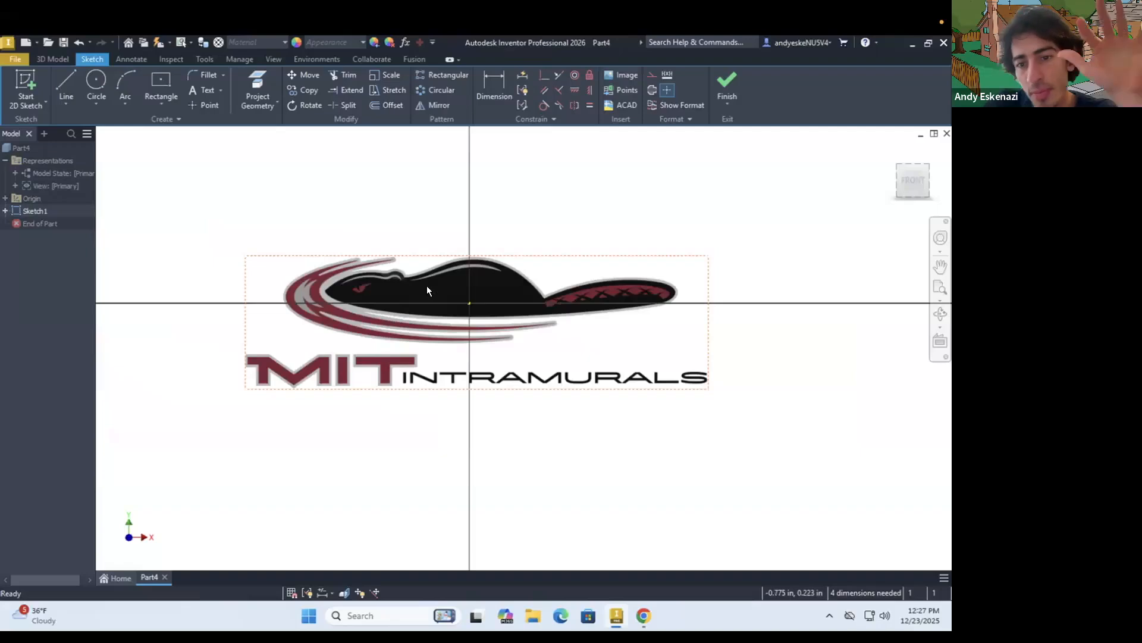
middle_click_drag(587, 361, 572, 365, "shift")
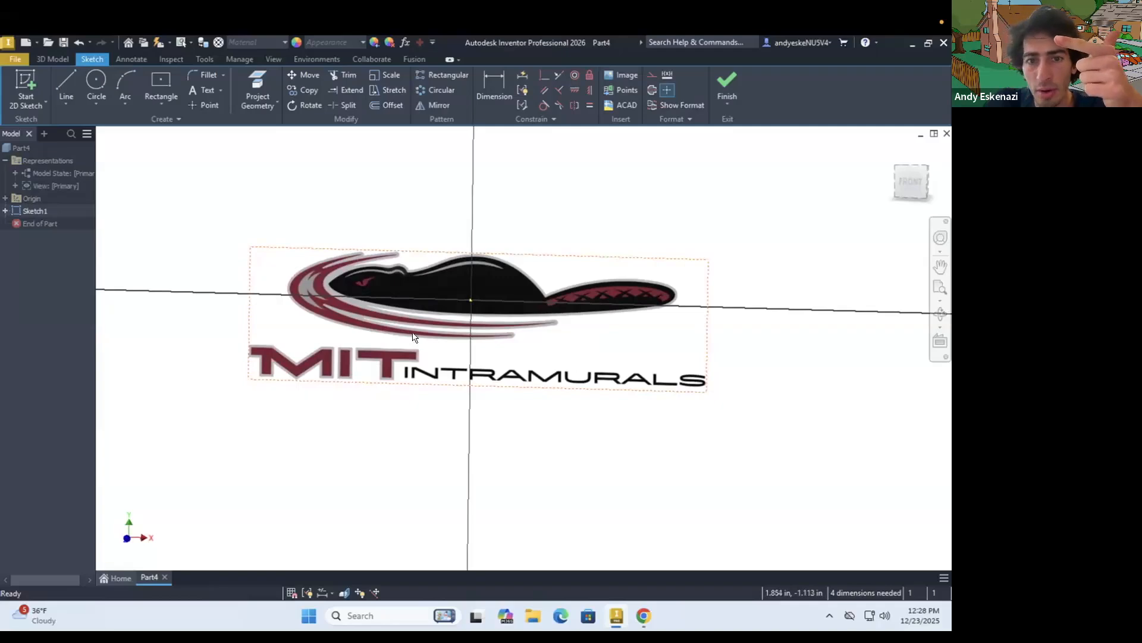
left_click_drag(495, 293, 498, 286)
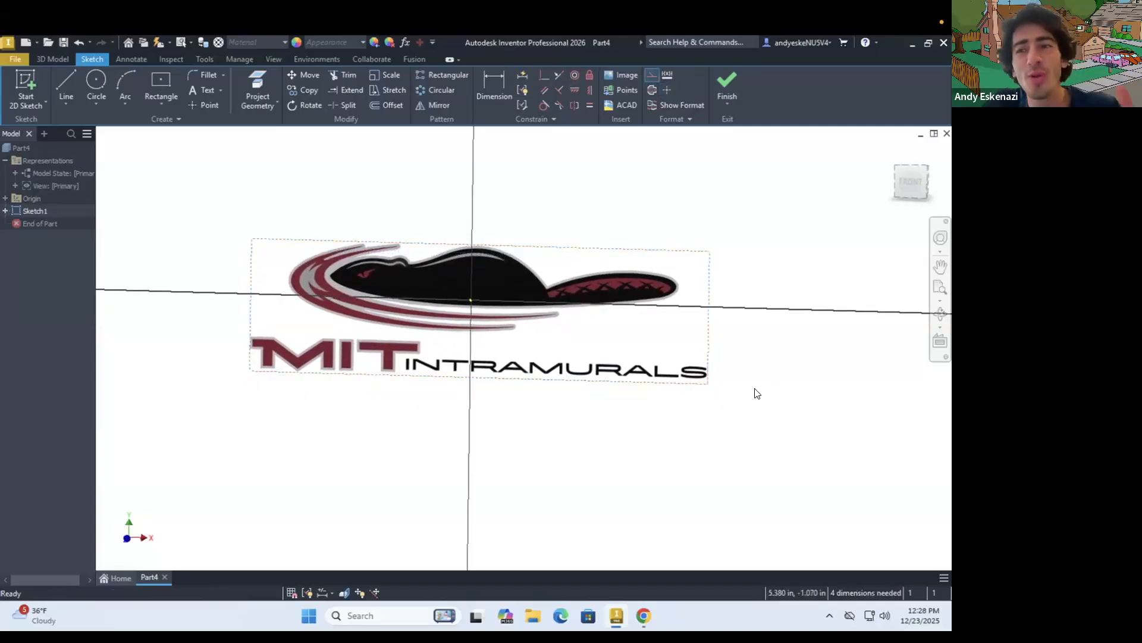
Draw a two-point construction rectangle about 8.33 × 2.40 in over the banner image's border, from corner to opposite corner
left_click(158, 104)
left_click(178, 137)
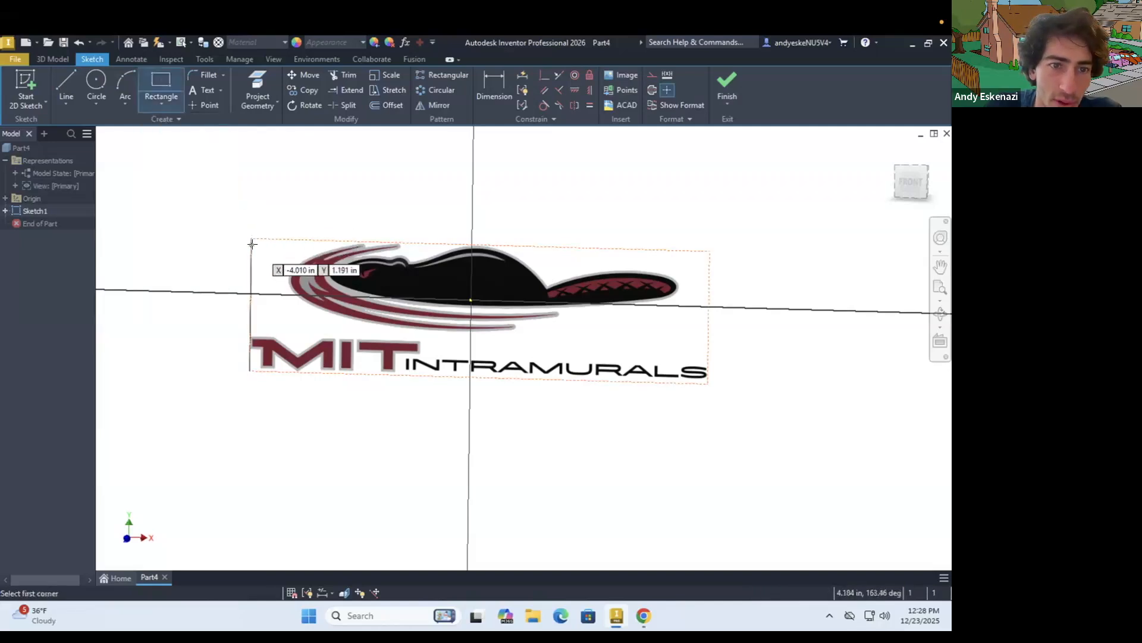
left_click(251, 239)
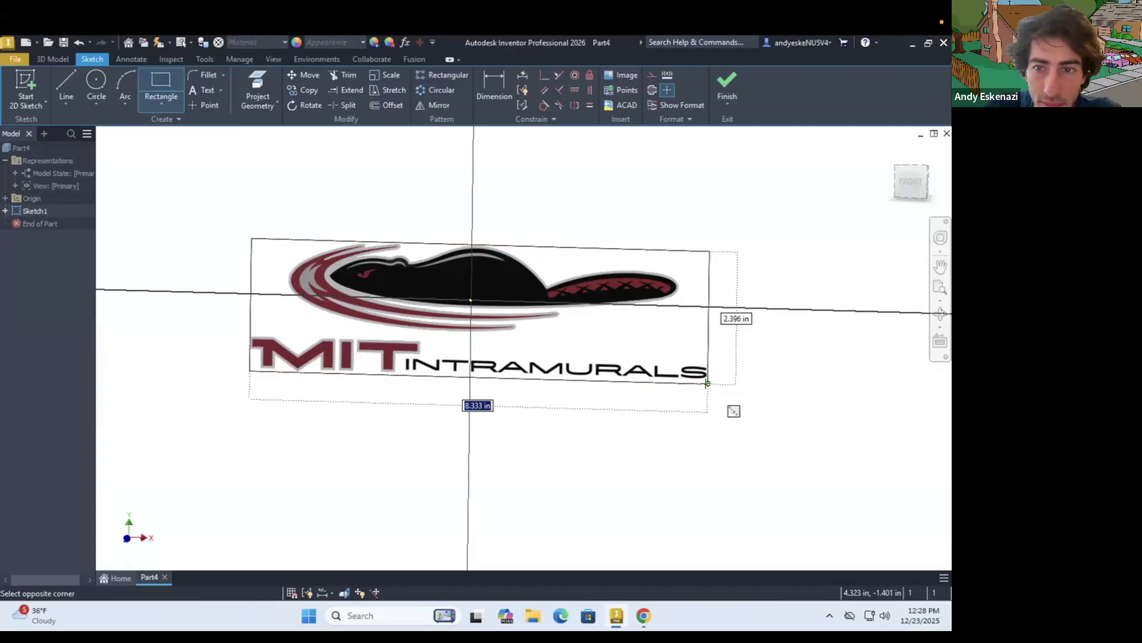
left_click(649, 74)
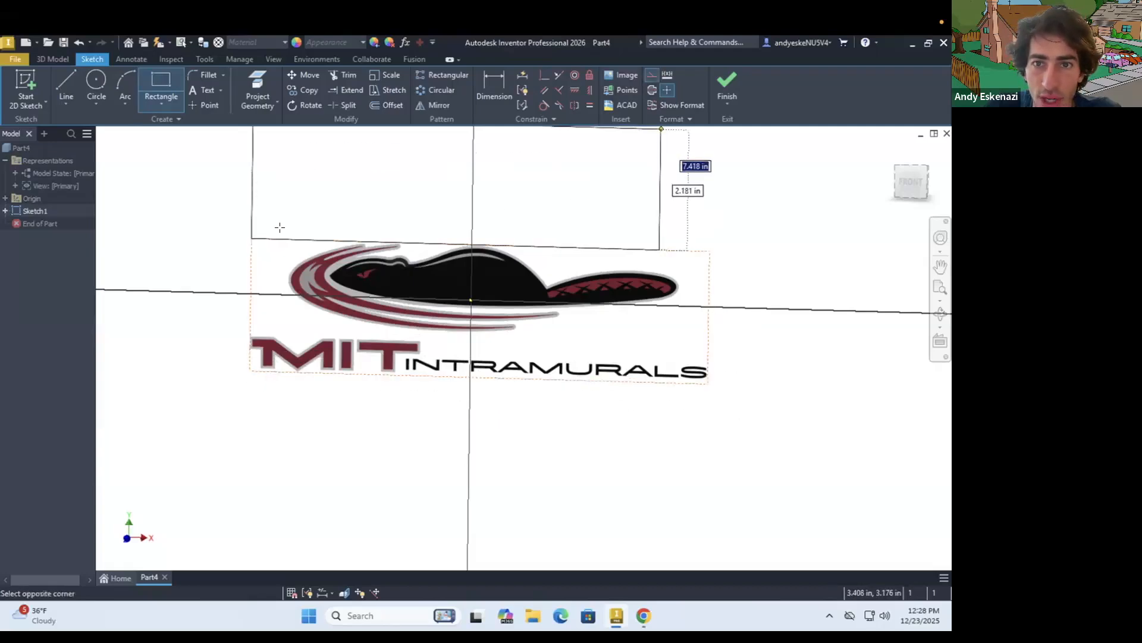
left_click(708, 384)
key("Escape")
Try to offset the construction rectangle around the banner image outward
left_click_drag(193, 188, 795, 436)
left_click(390, 108)
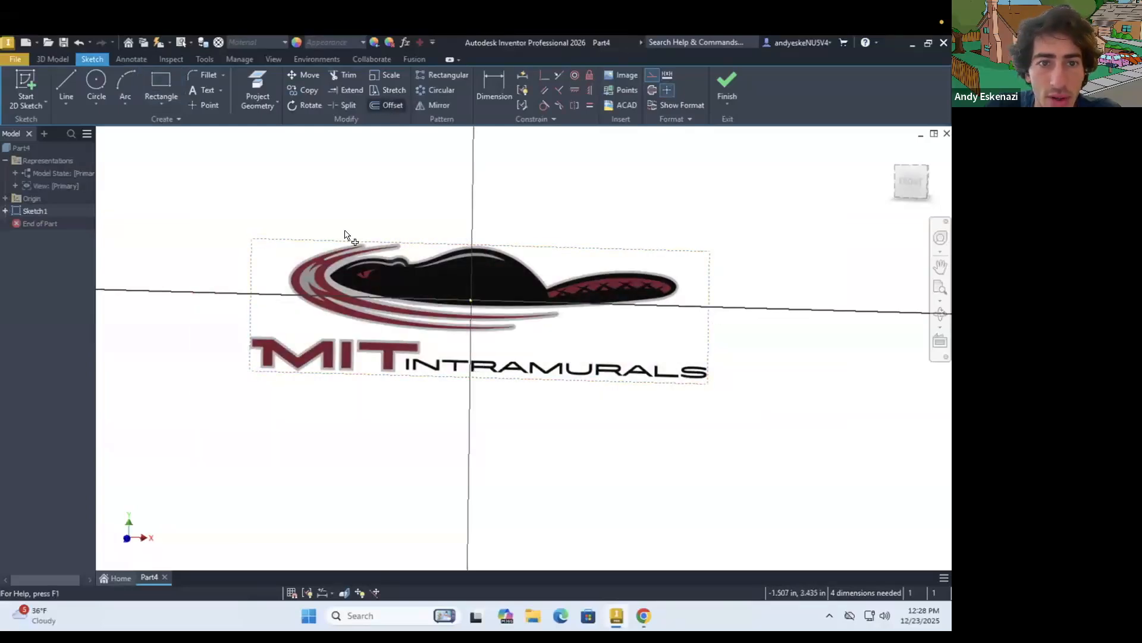
left_click(334, 241)
key("Escape")
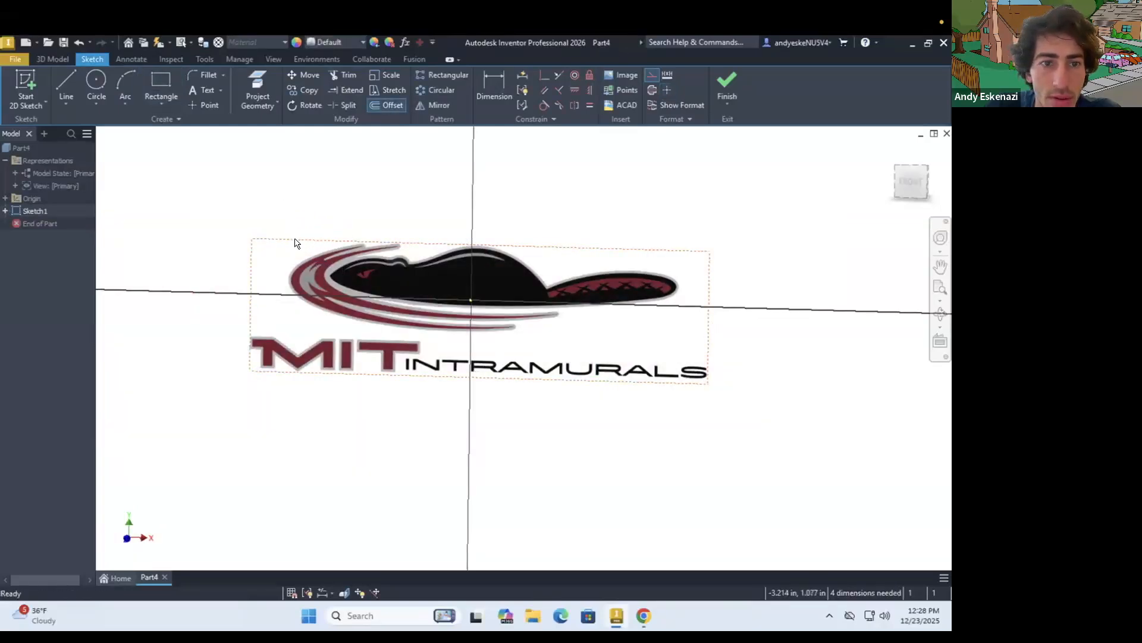
left_click(386, 106)
left_click(307, 241)
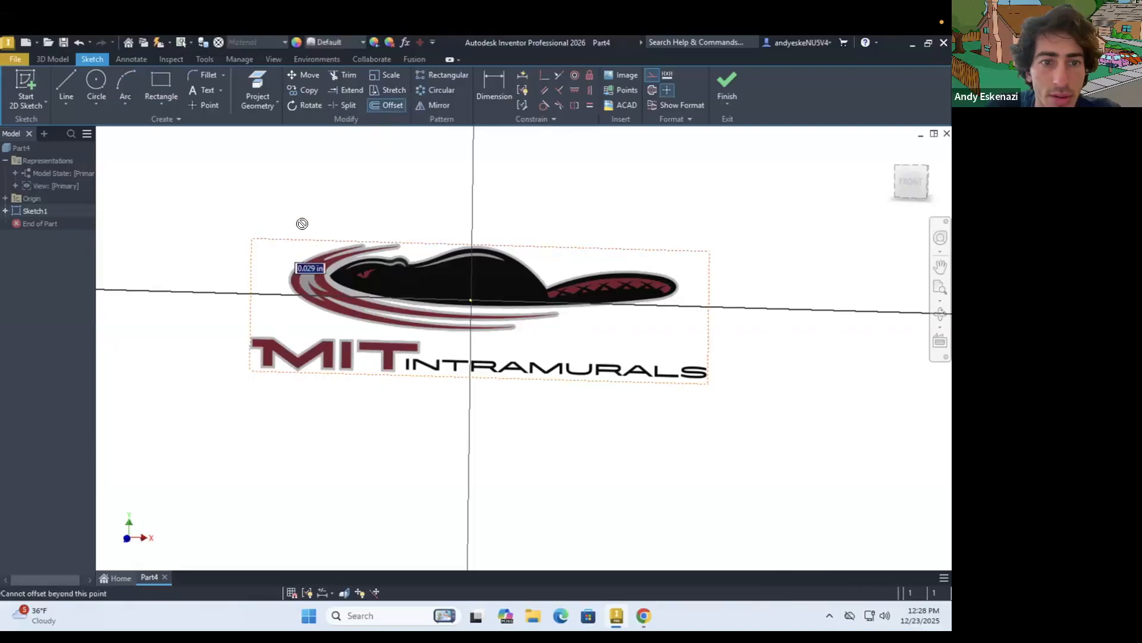
right_click(291, 194)
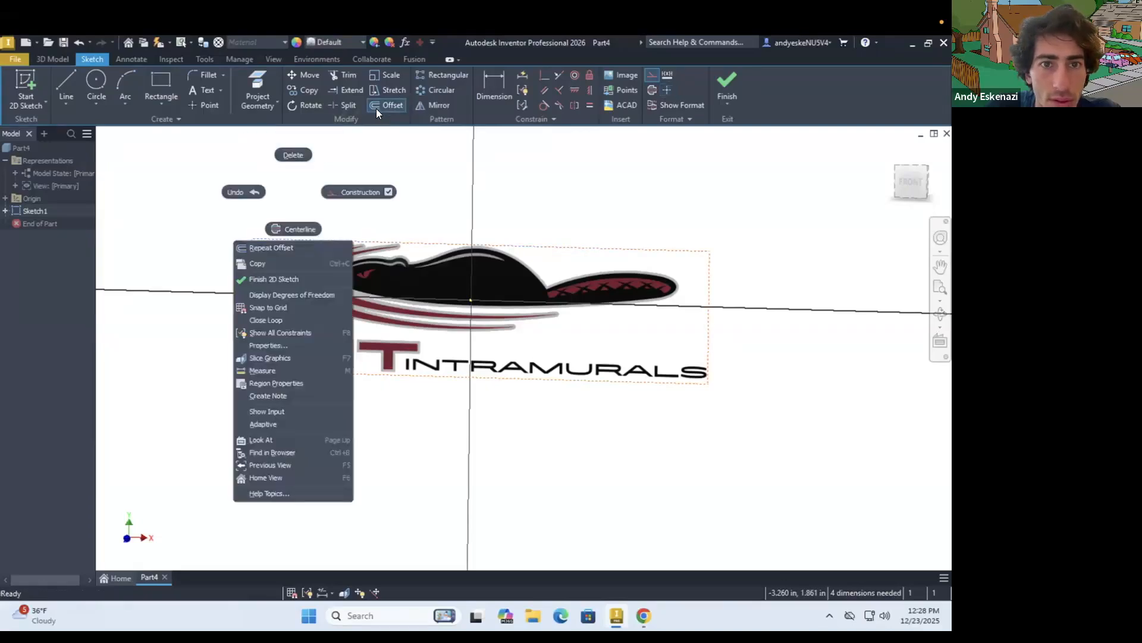
left_click(376, 108)
right_click(299, 184)
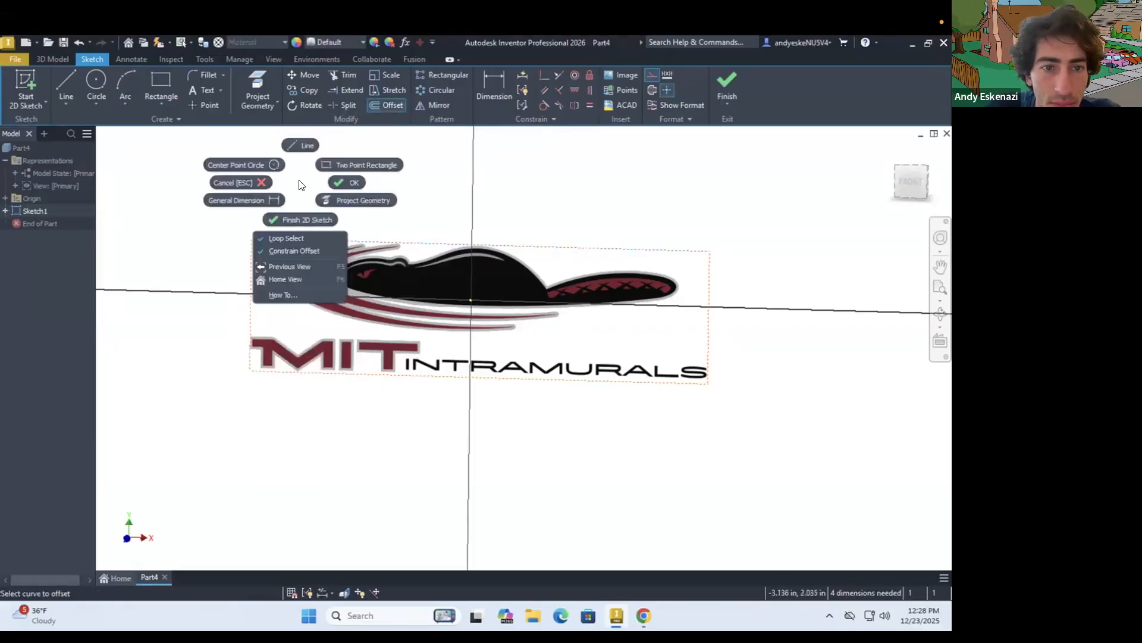
left_click(391, 245)
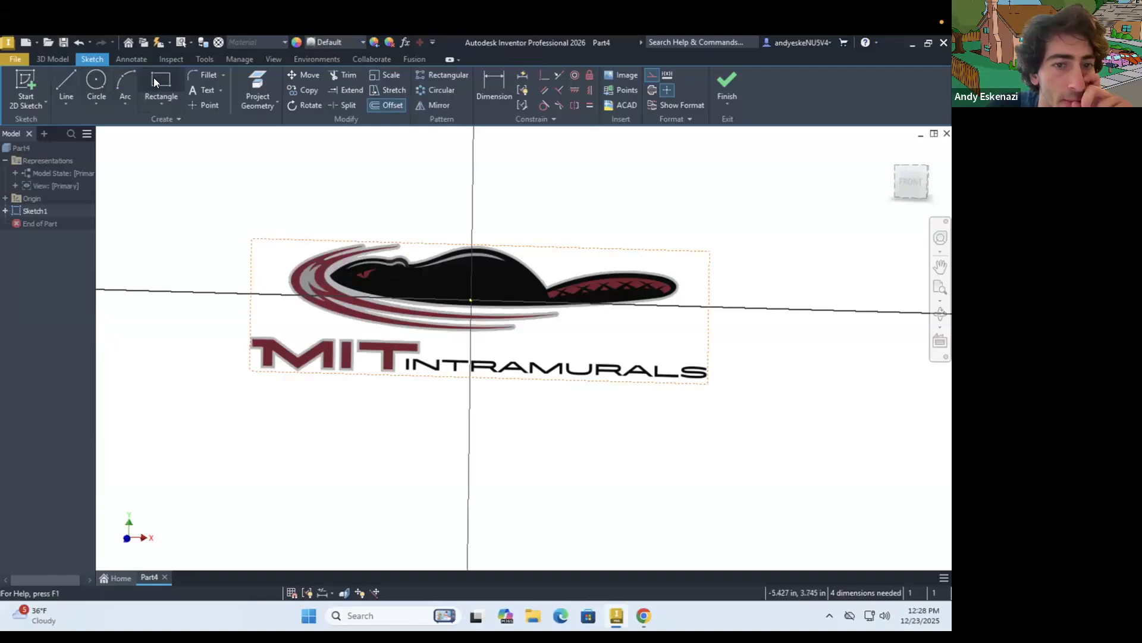
Draw a horizontal construction line across the banner image between the midpoints of the construction rectangle's short sides
key("l")
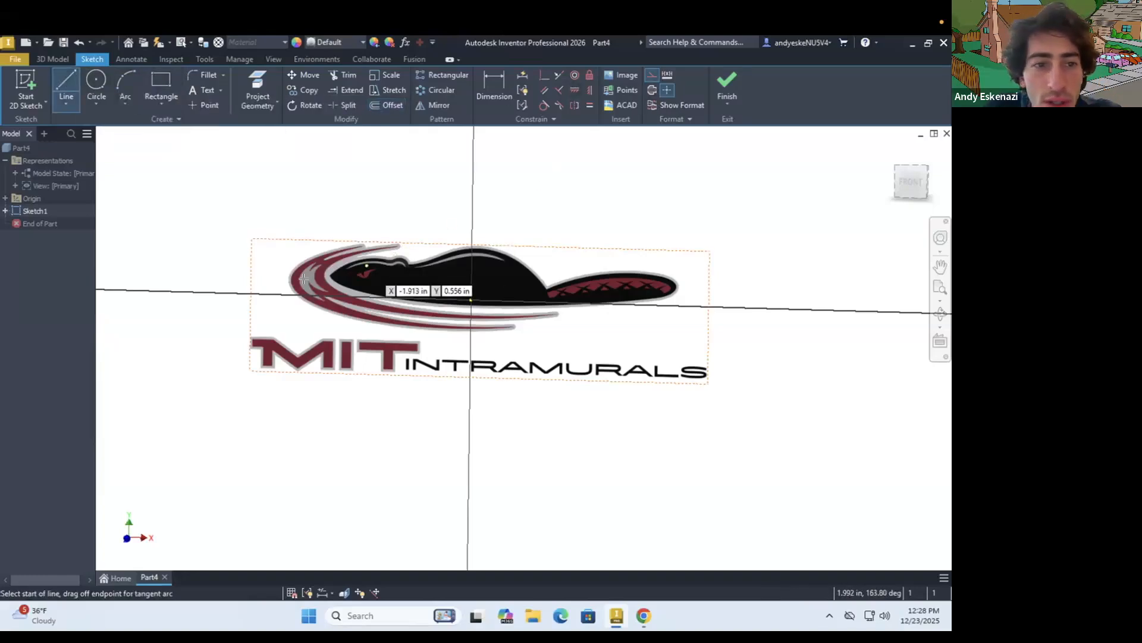
left_click(252, 302)
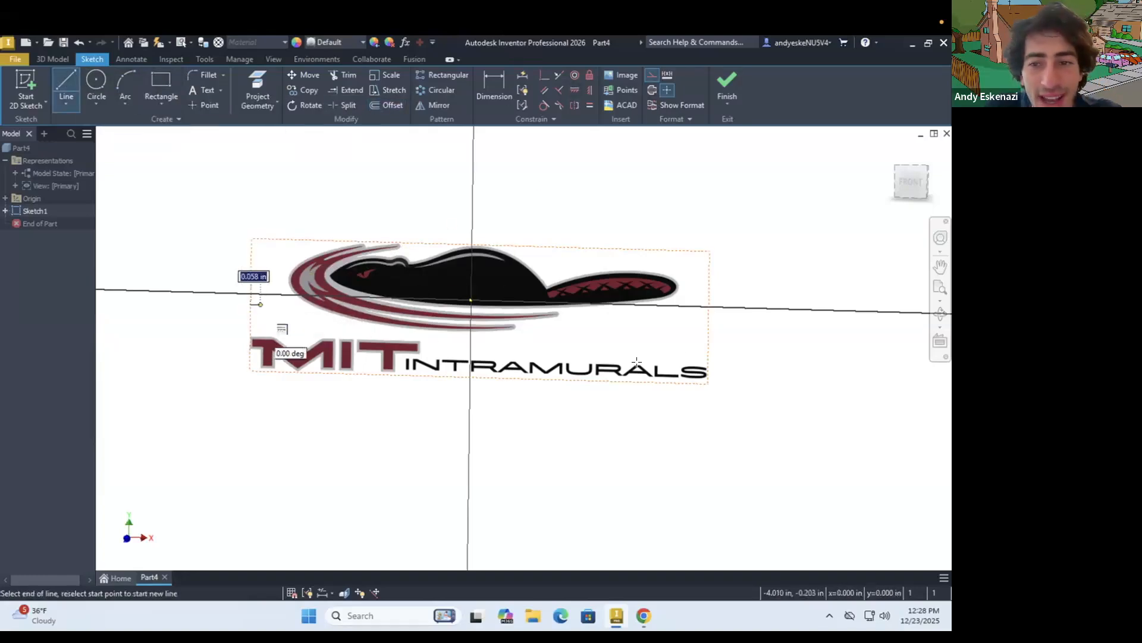
left_click(710, 318)
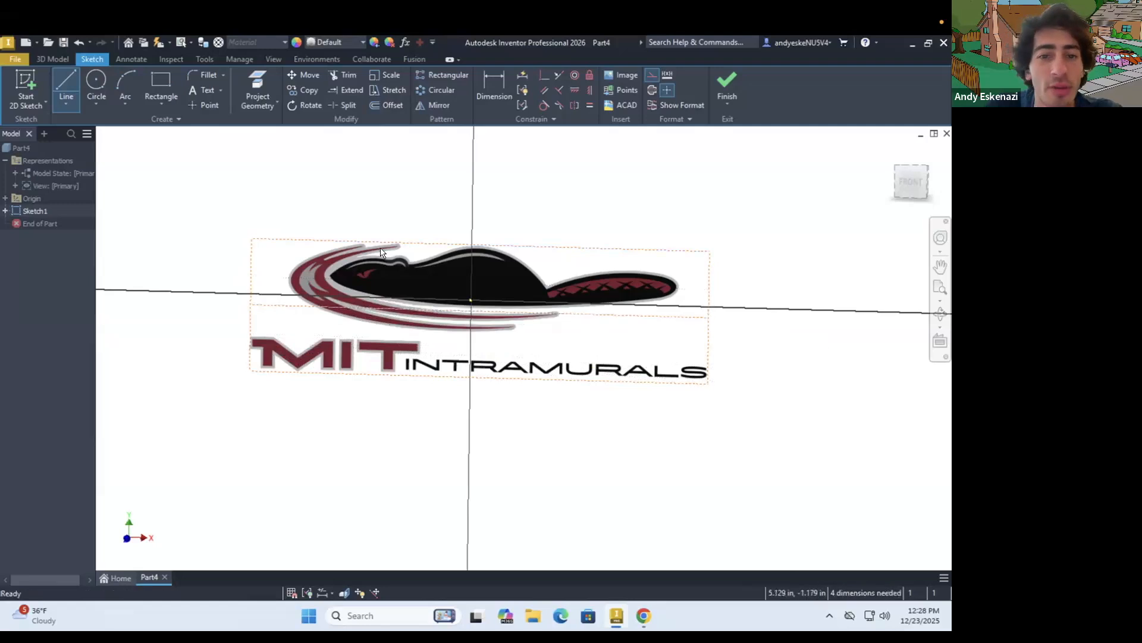
key("Escape")
Draw a two-point center construction rectangle around the banner image from the horizontal line's midpoint, and undo it
left_click(154, 108)
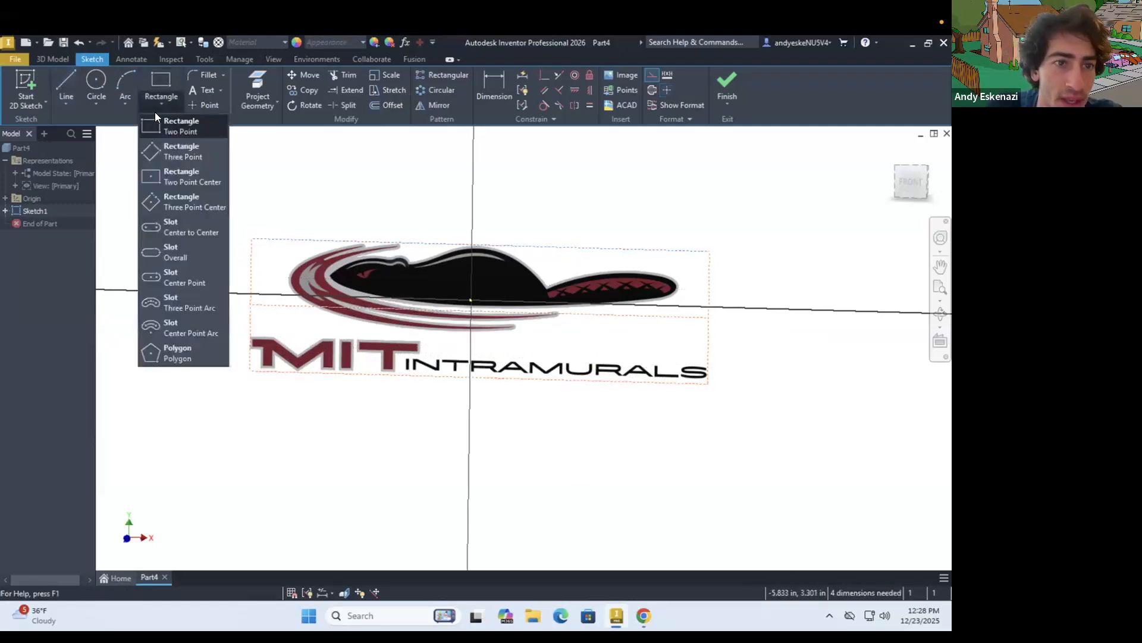
left_click(176, 172)
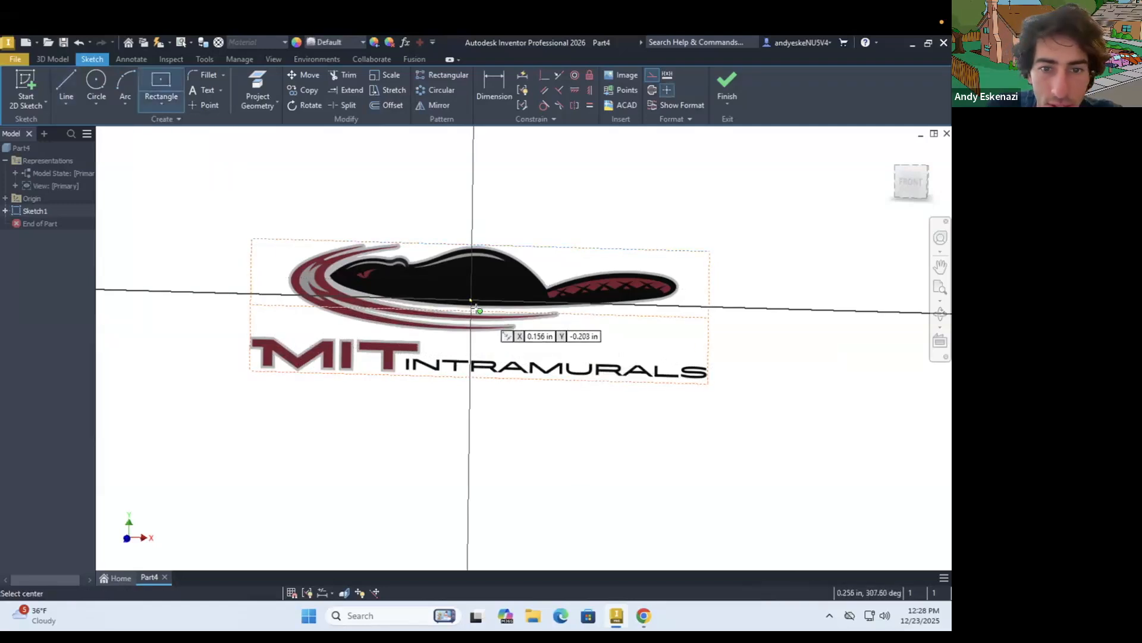
left_click(480, 311)
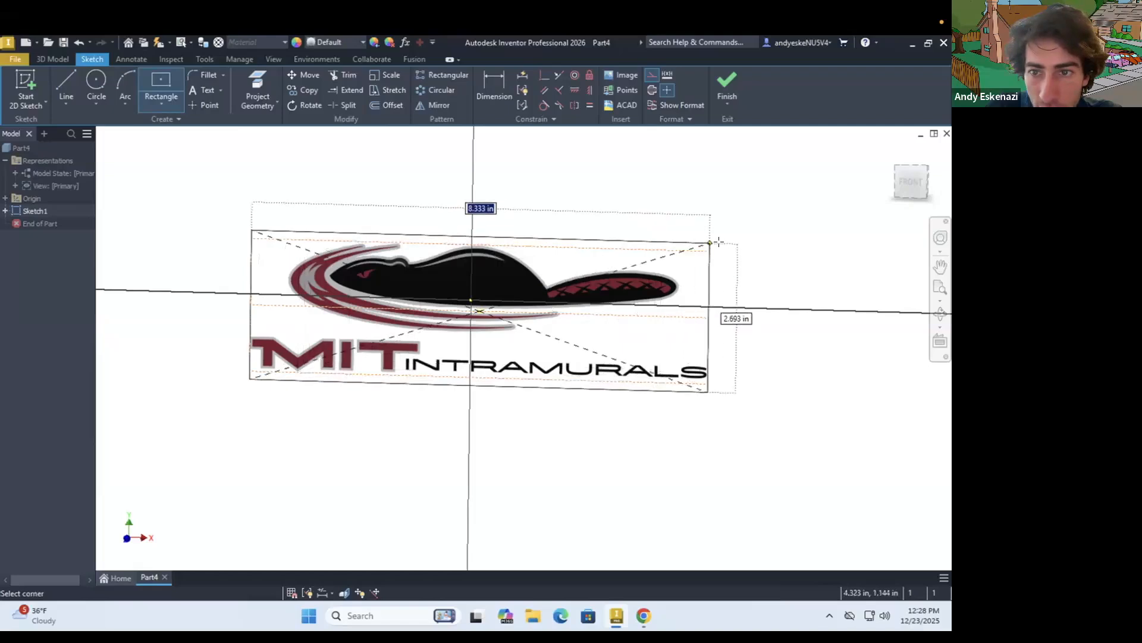
left_click(721, 242)
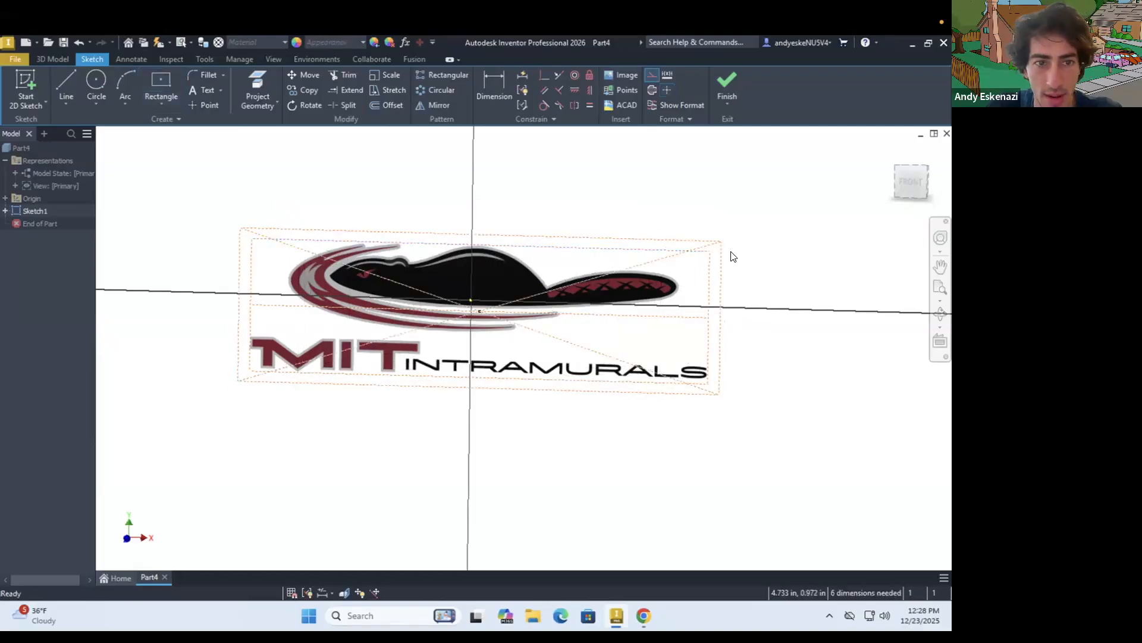
key("ctrl+z")
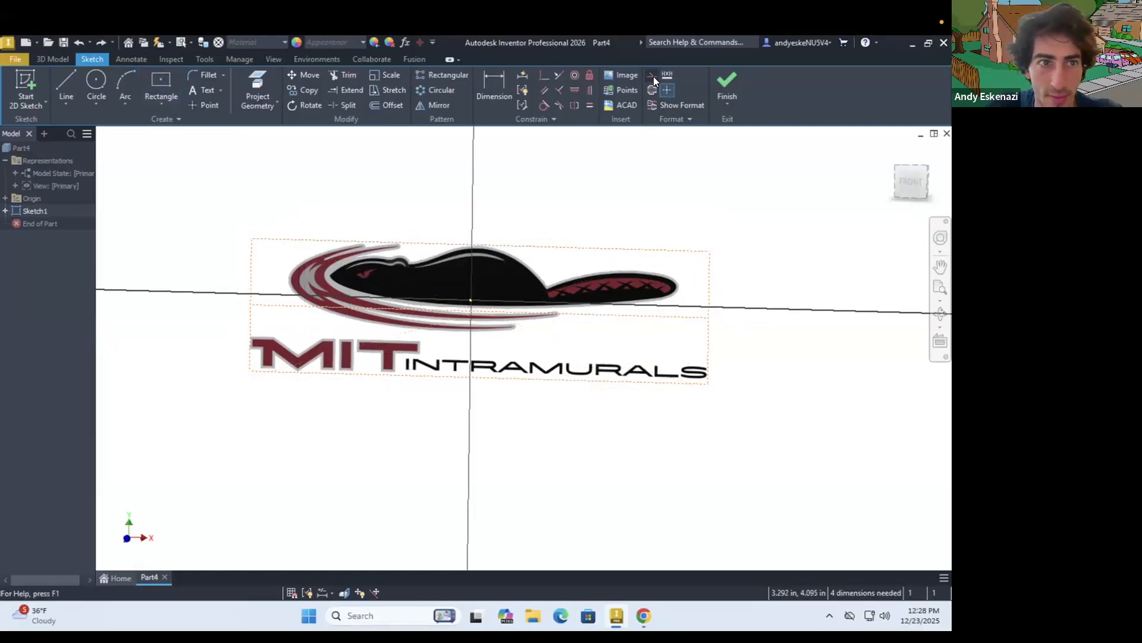
Draw a solid-line two-point center rectangle about 8.78 × 2.79 in around the banner image, centered on the construction line's midpoint
left_click(161, 84)
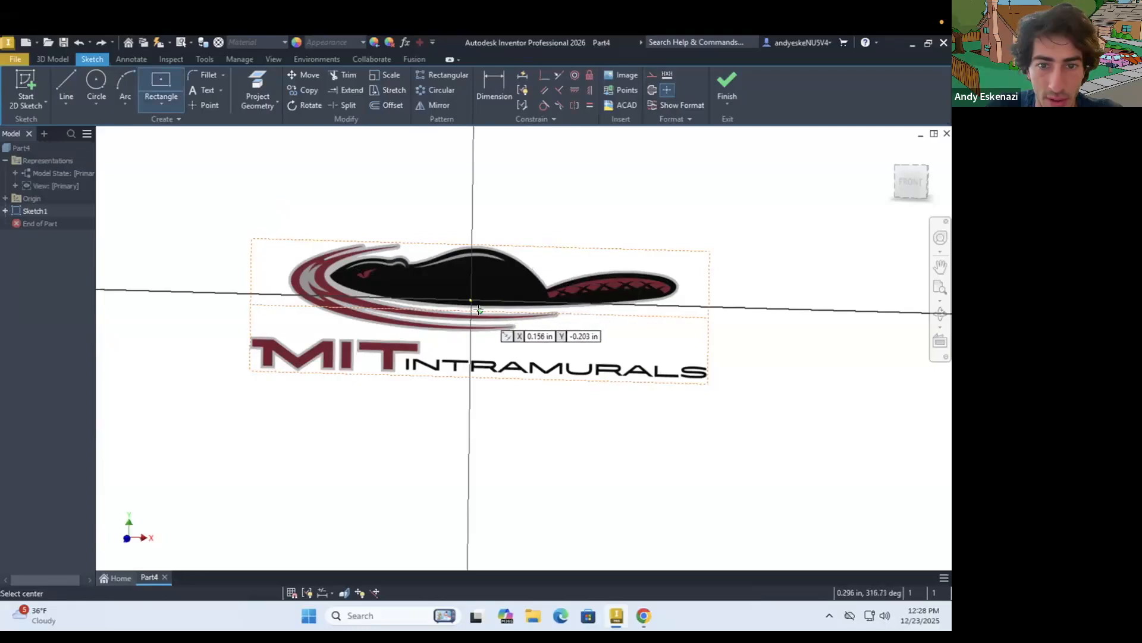
left_click(480, 310)
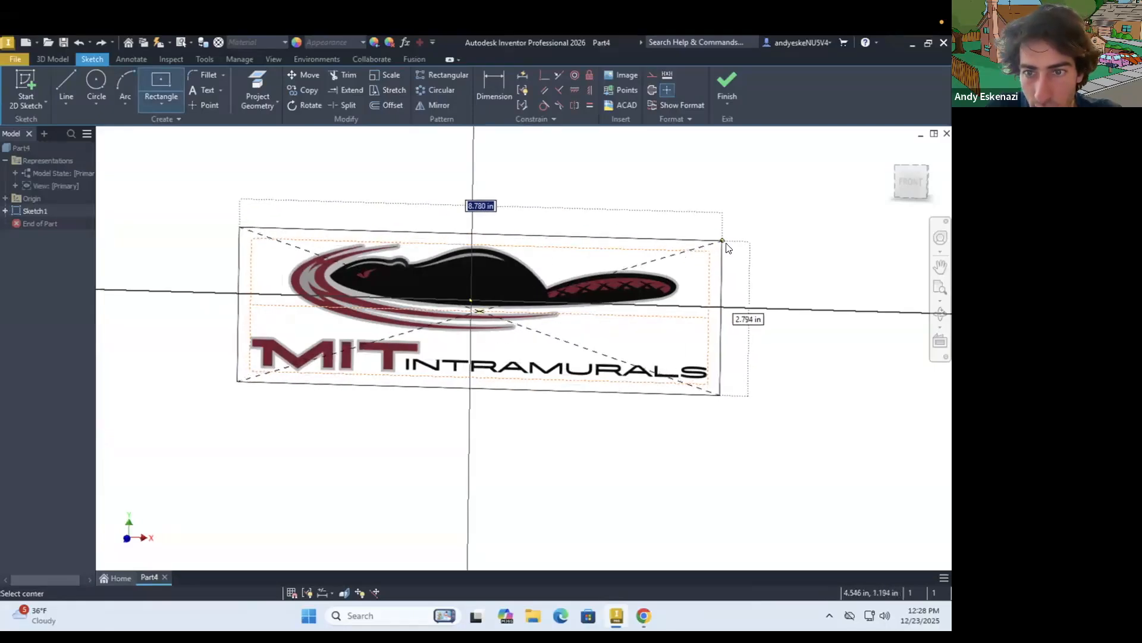
left_click(720, 241)
key("Escape")
Dimension the gaps between the outer rectangle and the construction rectangle to 0.200 in at the upper edge and at the right edge
scroll(727, 244, "up", 2)
left_click(678, 240)
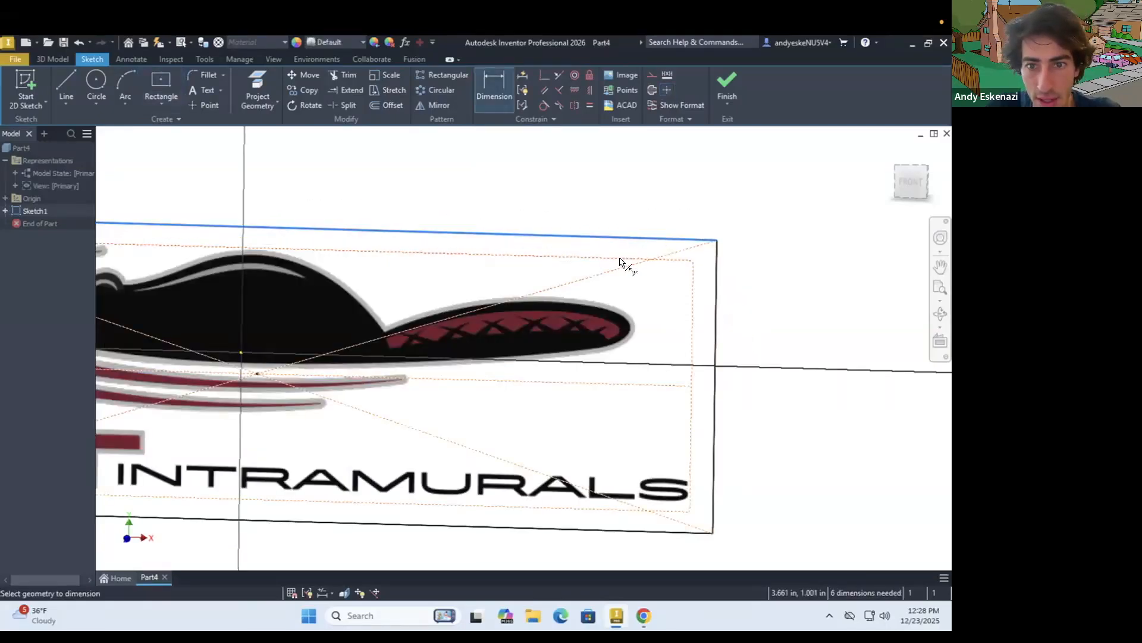
left_click(626, 200)
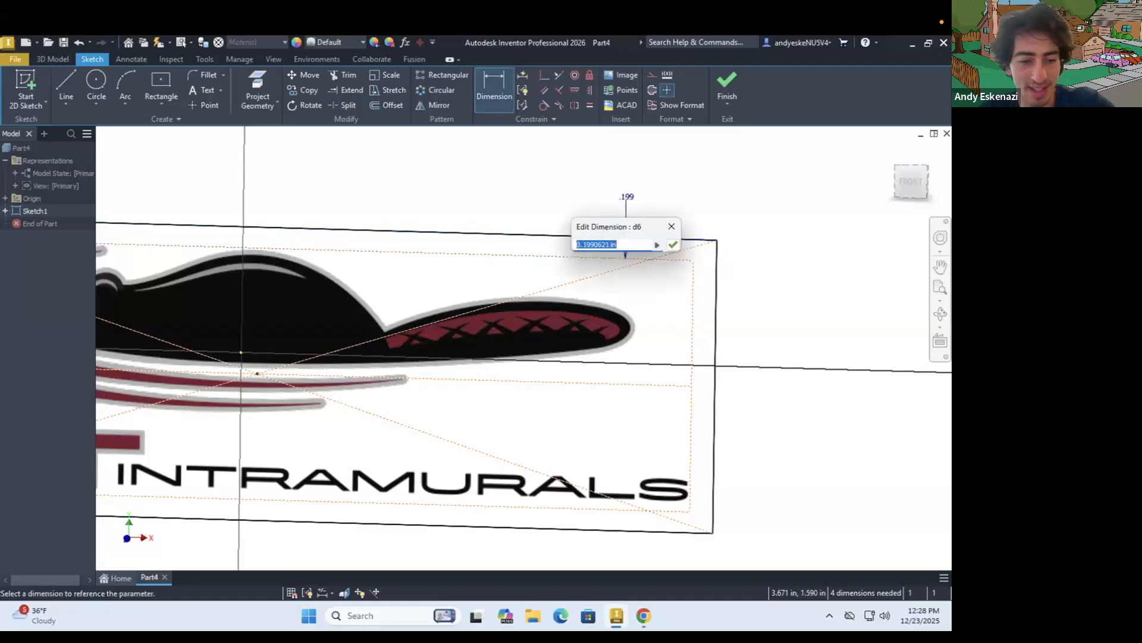
key("Return")
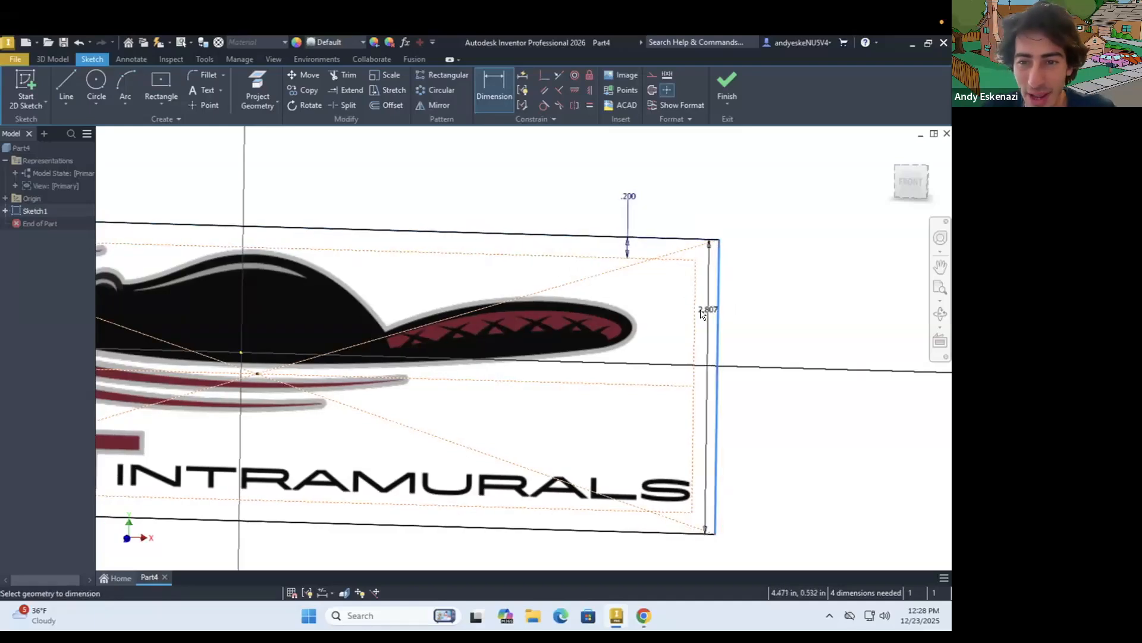
left_click(763, 306)
type(".")
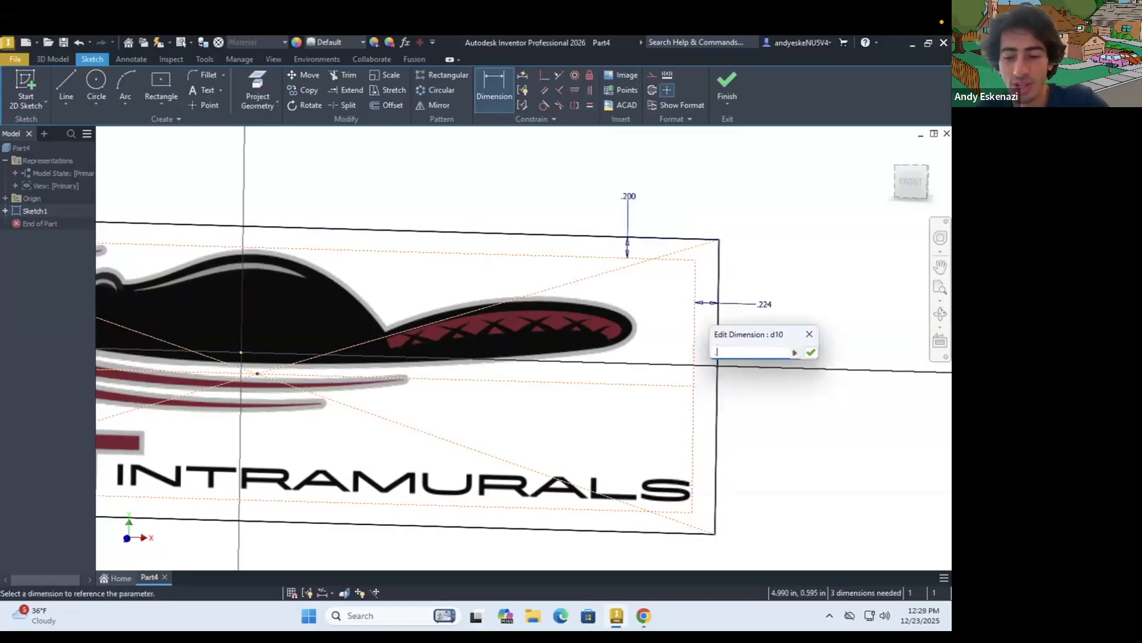
type("200")
key("Return")
scroll(738, 333, "down", 5)
scroll(668, 315, "up", 4)
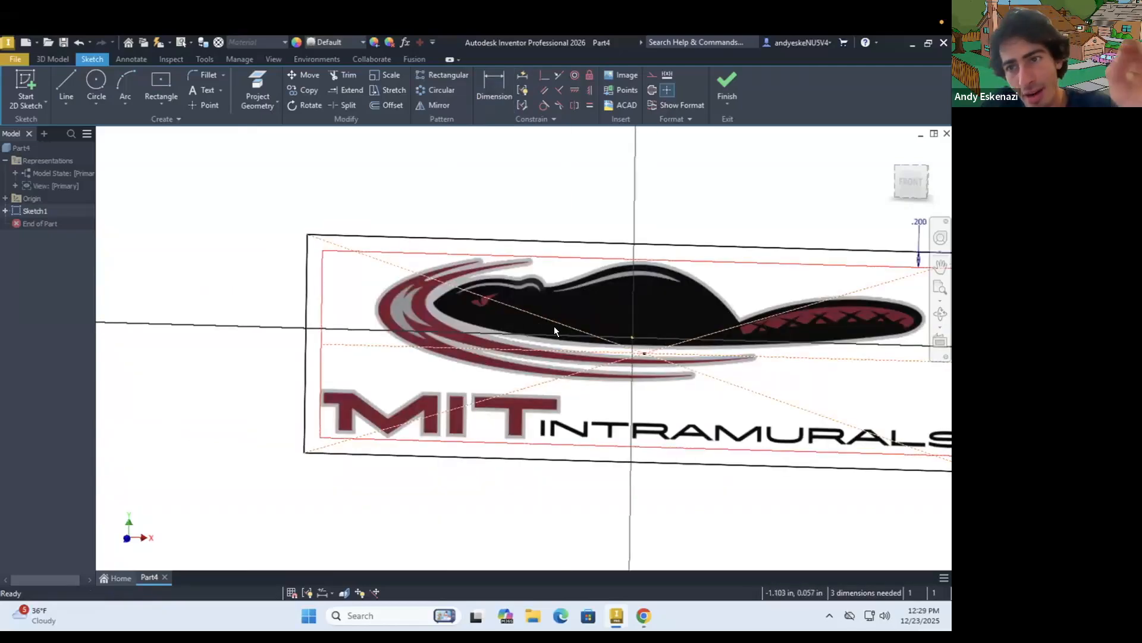
left_click(72, 106)
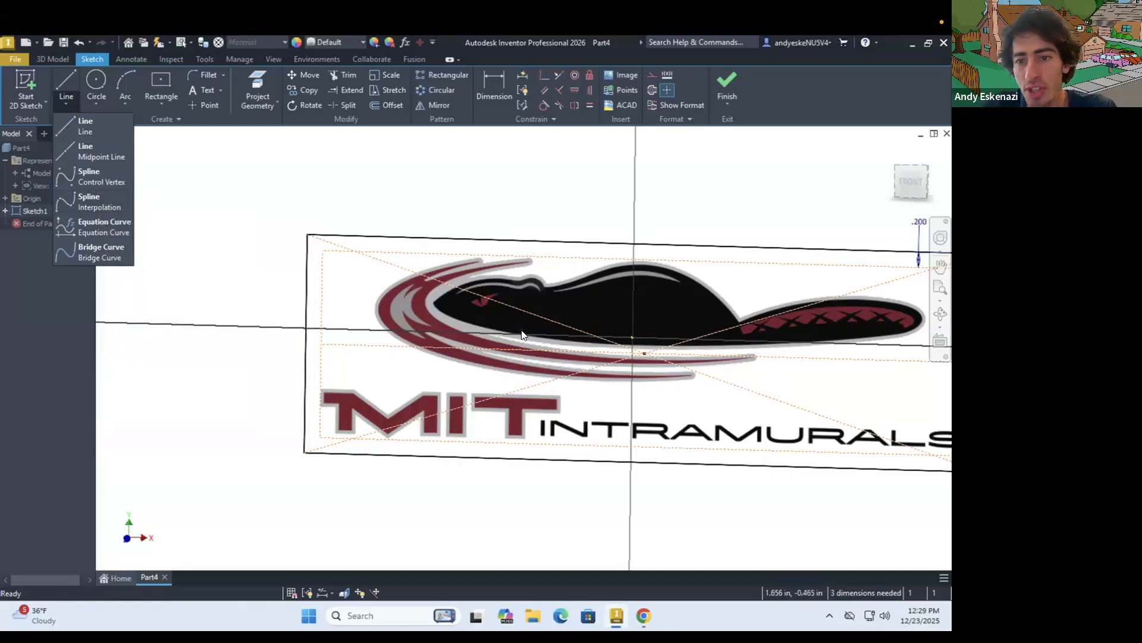
scroll(522, 334, "down", 5)
scroll(768, 324, "up", 3)
scroll(506, 324, "down", 3)
scroll(387, 325, "up", 3)
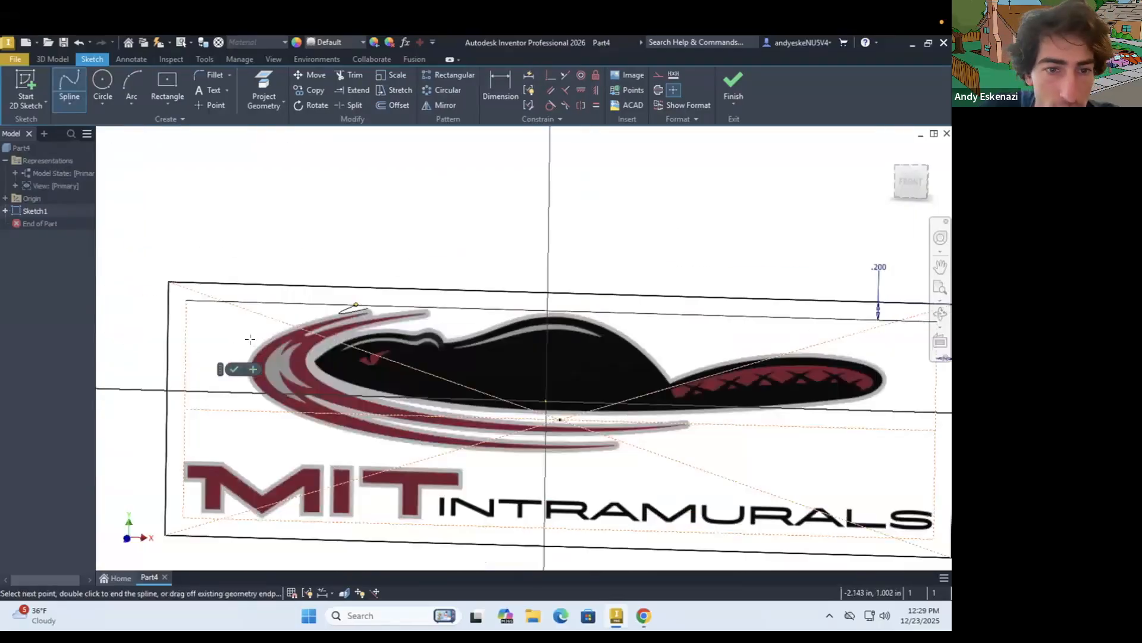
scroll(253, 339, "up", 8)
left_click(258, 342)
scroll(416, 402, "down", 8)
scroll(510, 474, "up", 6)
left_click(510, 474)
scroll(670, 480, "down", 7)
scroll(808, 495, "up", 8)
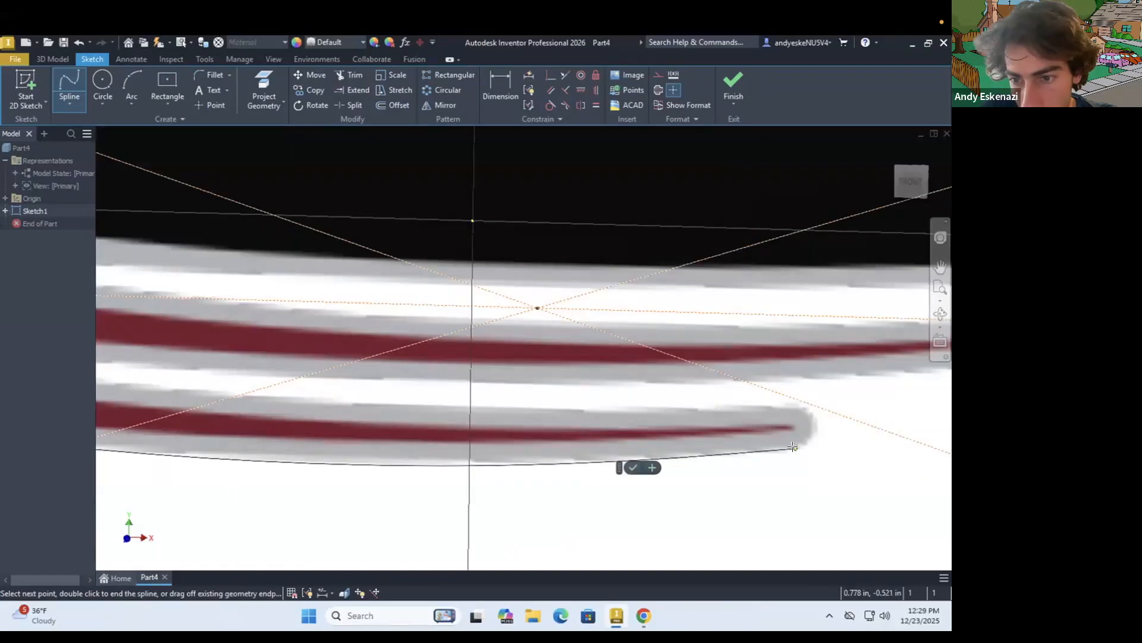
key("Escape")
Trace the logo's outermost grey edge with an interpolation spline from the upper-left swoosh tip around the left side to the lower swoosh's tip
scroll(433, 351, "down", 8)
left_click(69, 83)
scroll(345, 276, "up", 8)
left_click(345, 276)
scroll(455, 262, "down", 4)
left_click(408, 263)
left_click(389, 342)
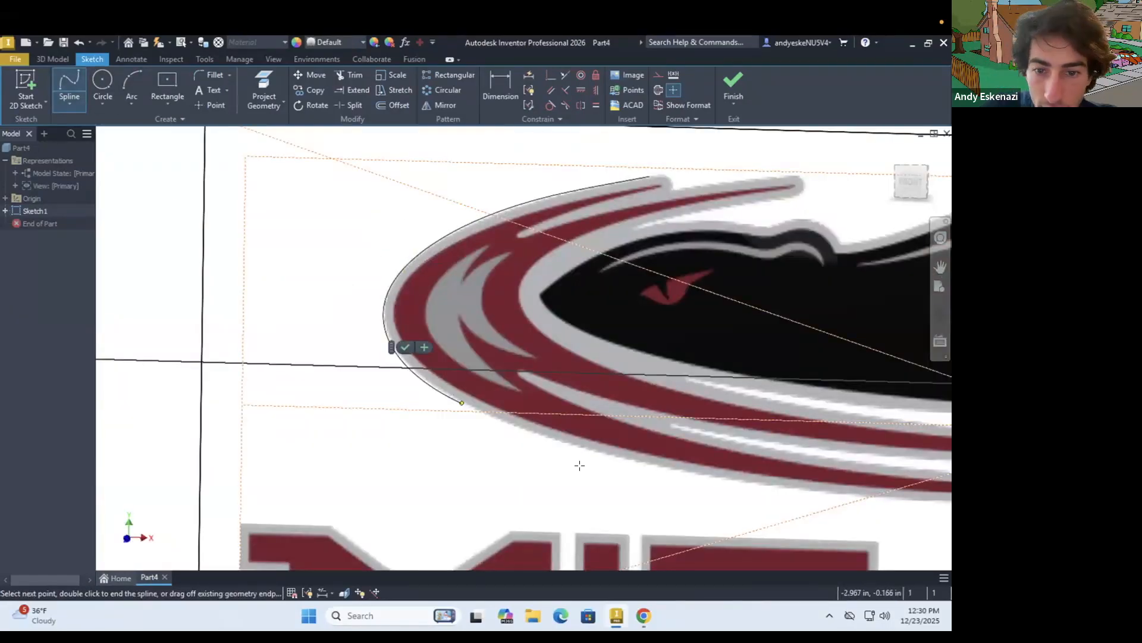
left_click(575, 449)
left_click(804, 492)
scroll(804, 493, "down", 4)
left_click(660, 431)
left_click(828, 434)
left_click(843, 439)
Trace the upper edge of the lowest swoosh with a spline, starting at the left end of the white gap between the lower swooshes
scroll(668, 420, "up", 6)
left_click(218, 324)
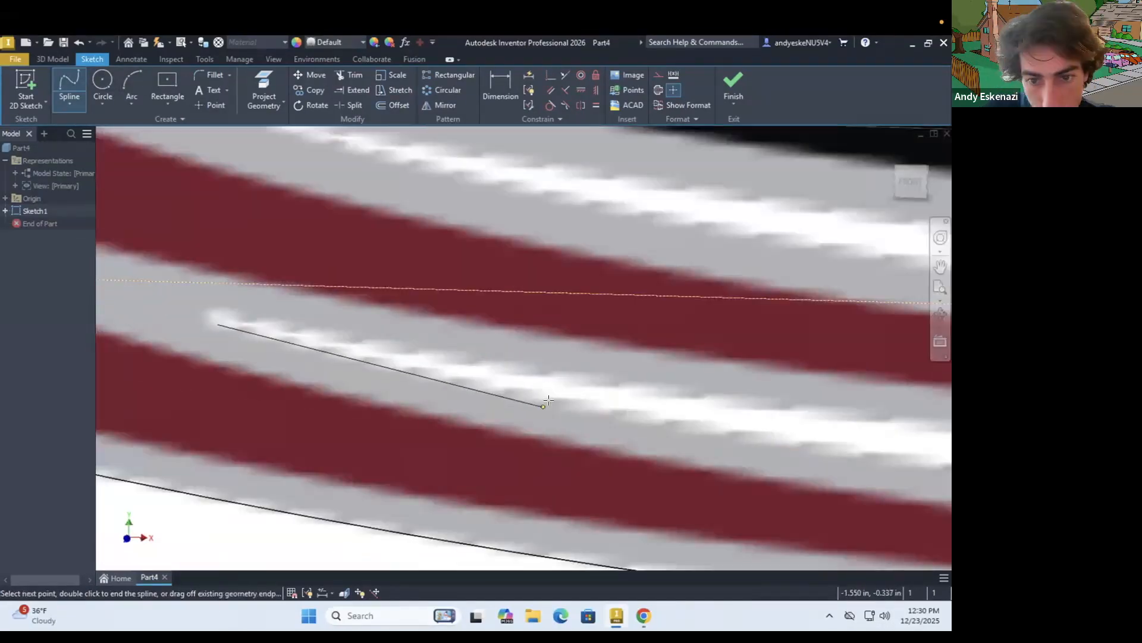
left_click(548, 399)
scroll(709, 418, "down", 5)
left_click(871, 401)
key("Escape")
Trace the lower edge of the longer swoosh with a spline from the left end of the same gap to the swoosh's right tip
scroll(522, 437, "up", 8)
left_click(69, 83)
left_click(523, 436)
scroll(688, 456, "down", 5)
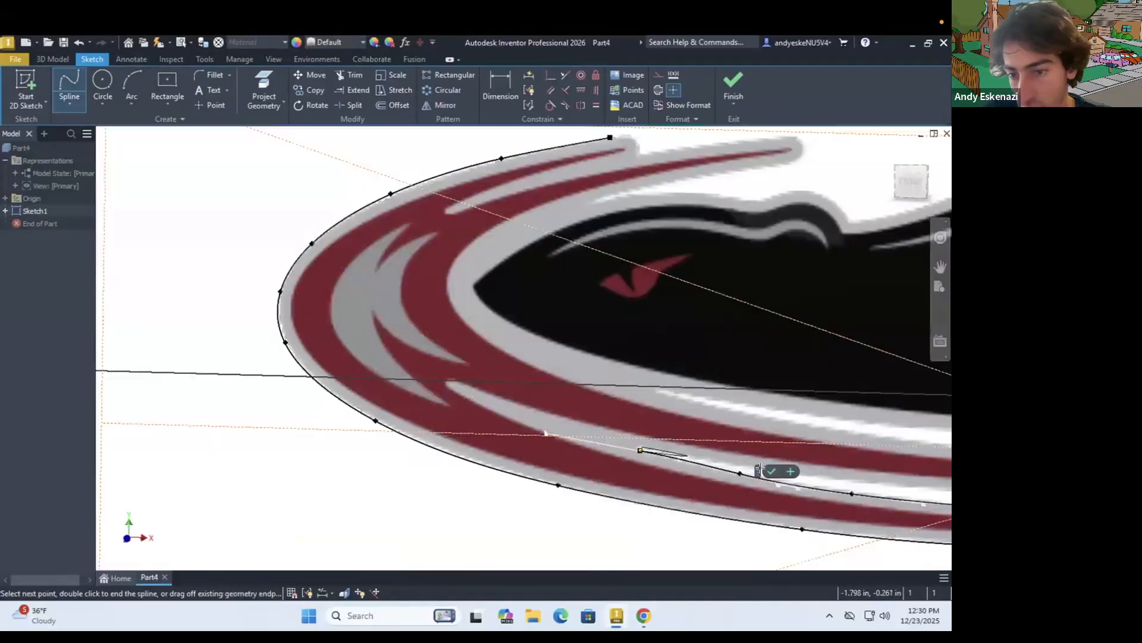
scroll(759, 471, "down", 8)
double_click(607, 368)
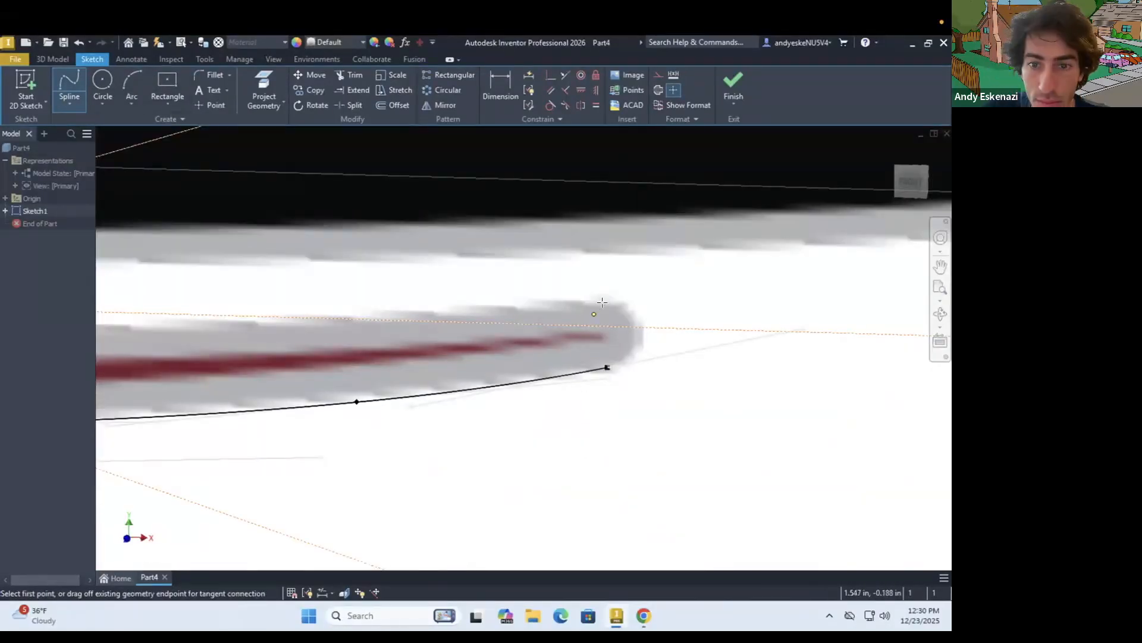
left_click(602, 302)
scroll(602, 302, "down", 5)
left_click(510, 357)
scroll(284, 334, "down", 2)
scroll(222, 356, "up", 8)
left_click(306, 434)
scroll(290, 347, "down", 3)
key("Escape")
Trace the longer swoosh's upper edge with a spline from the gap below the beaver's body to the swoosh's right tip
left_click(69, 83)
left_click(246, 325)
scroll(267, 333, "down", 4)
left_click(648, 400)
left_click(916, 414)
scroll(609, 391, "down", 3)
scroll(748, 426, "down", 4)
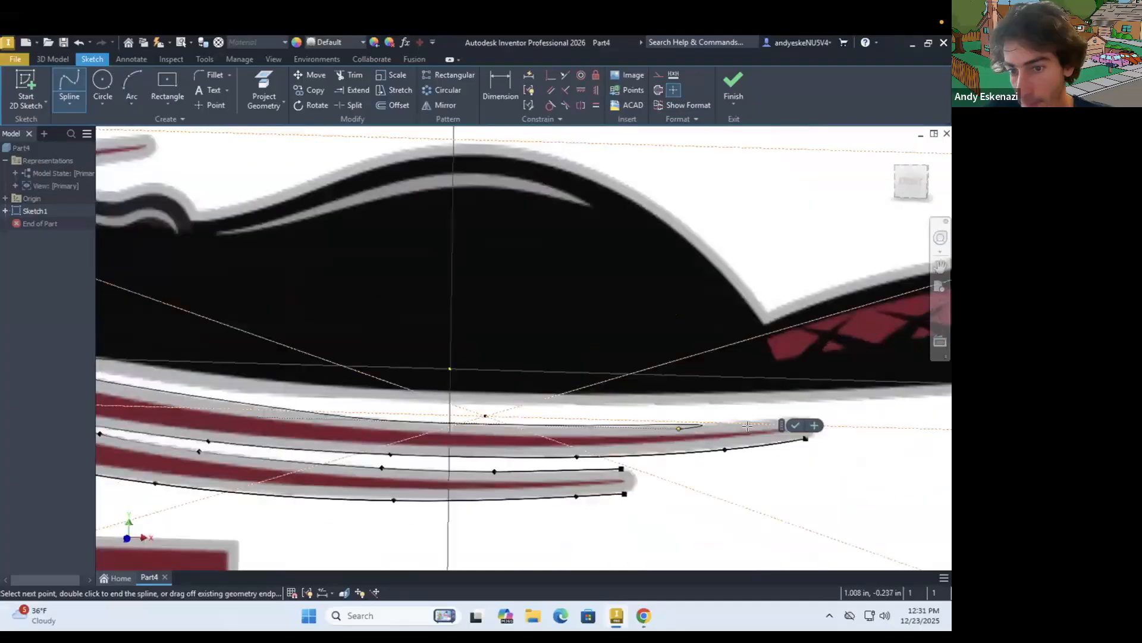
scroll(748, 426, "up", 8)
scroll(663, 390, "down", 2)
double_click(694, 395)
Start a spline at the left end of the gap below the beaver and trace the body's lower edge to the tail's tip
scroll(694, 395, "down", 8)
scroll(237, 403, "up", 5)
scroll(237, 403, "up", 6)
left_click(267, 393)
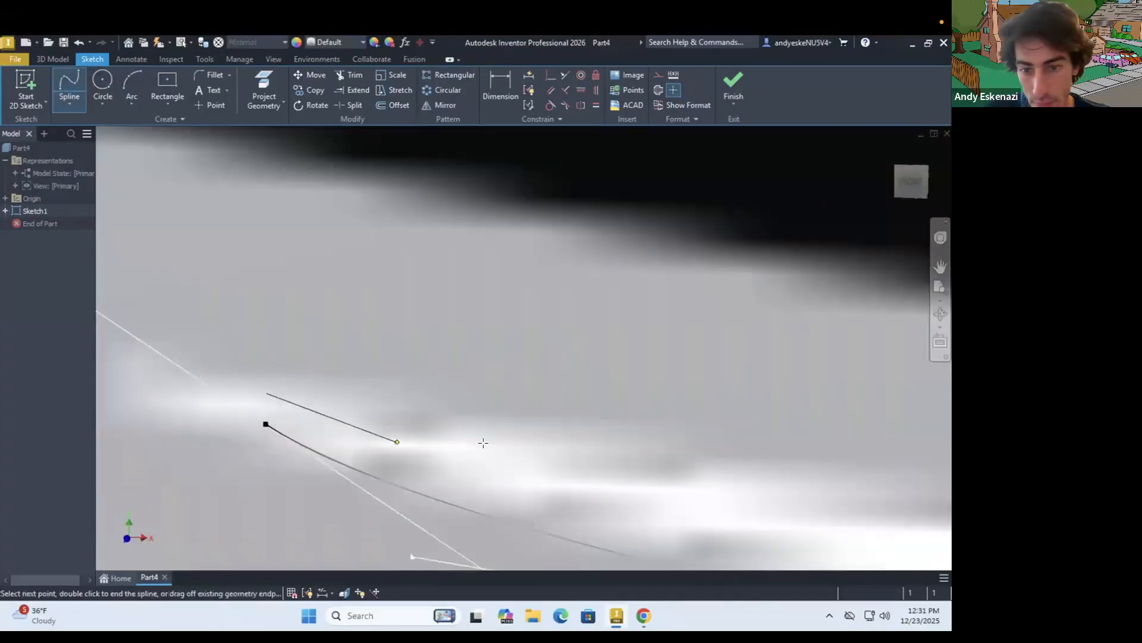
scroll(773, 488, "down", 6)
left_click(894, 519)
left_click(905, 500)
scroll(905, 501, "down", 5)
scroll(762, 381, "up", 8)
left_click(652, 446)
left_click(884, 295)
left_click(862, 225)
Continue the outline along the tail's upper edge and end the spline at the notch between tail and back
scroll(762, 238, "up", 4)
left_click(673, 296)
left_click(185, 177)
scroll(197, 185, "down", 6)
scroll(498, 298, "up", 5)
left_click(304, 350)
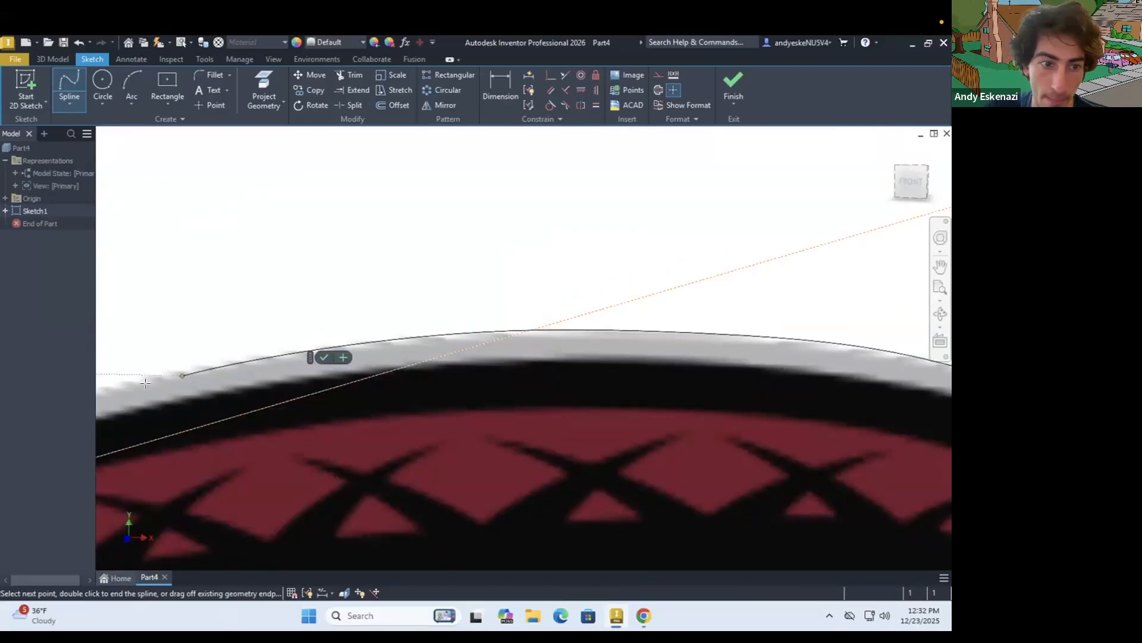
scroll(146, 383, "down", 5)
scroll(408, 361, "up", 6)
left_click(372, 344)
left_click(144, 418)
scroll(319, 363, "up", 8)
double_click(319, 361)
Trace the beaver's back with a spline from the tail notch over the hump to the notch behind the ear
scroll(318, 362, "down", 8)
left_click(650, 426)
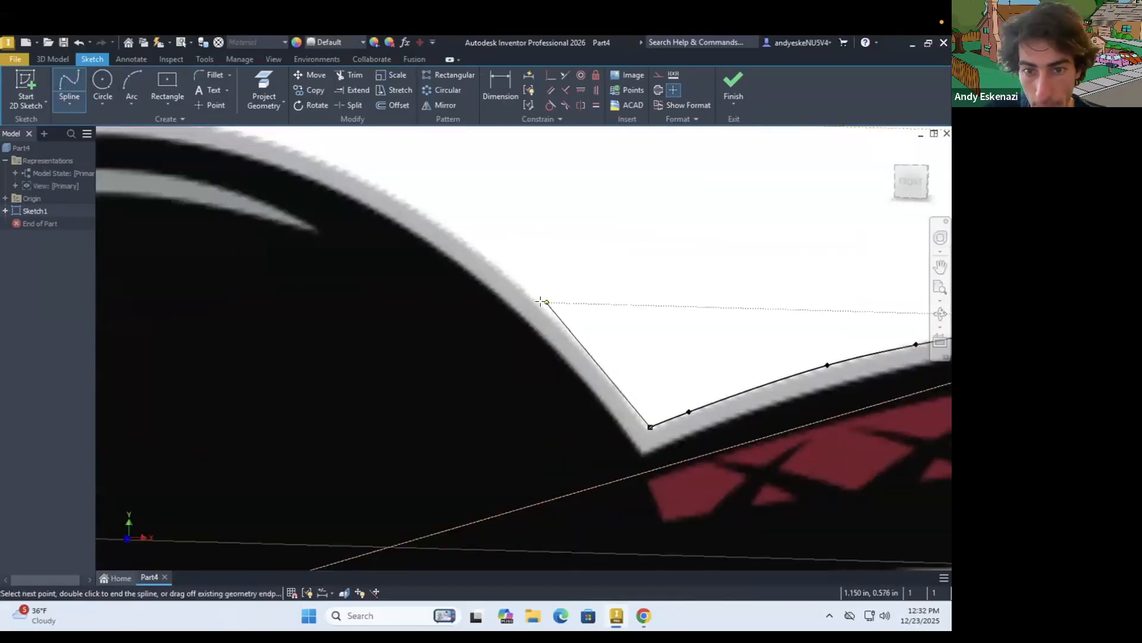
left_click(539, 299)
scroll(465, 229, "down", 6)
scroll(301, 220, "up", 4)
left_click(297, 221)
scroll(268, 225, "down", 6)
scroll(333, 225, "up", 7)
left_click(455, 306)
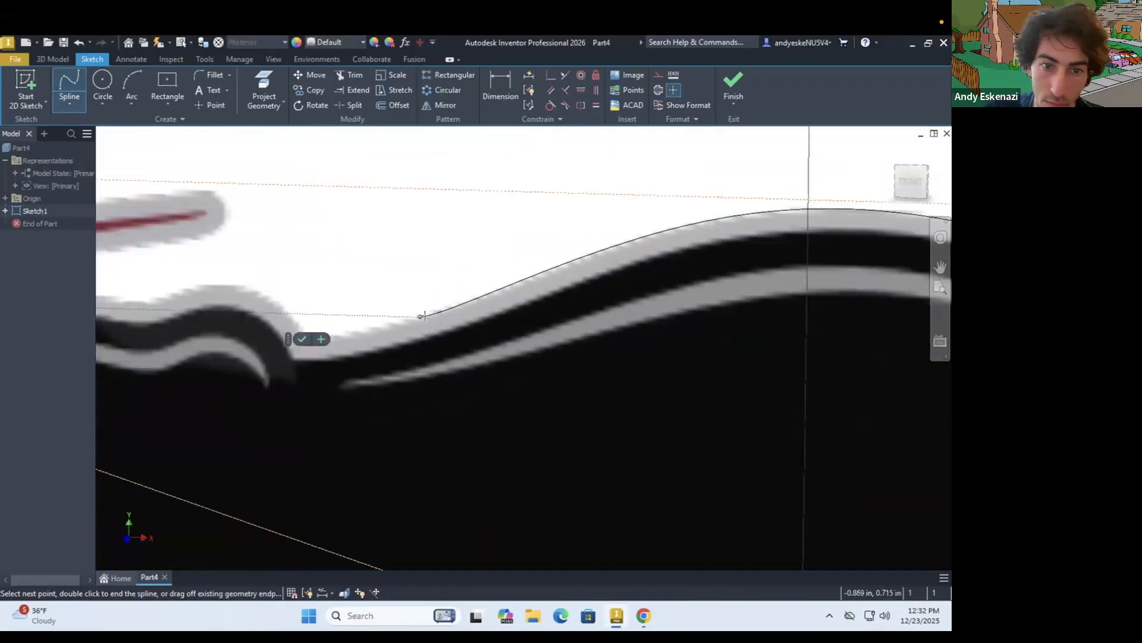
left_click(424, 316)
scroll(320, 345, "up", 6)
left_click(460, 307)
double_click(283, 331)
scroll(298, 327, "down", 5)
Trace the grey edge over the beaver's ear with a spline starting from the notch behind it
key("Return")
scroll(678, 374, "up", 6)
left_click(618, 406)
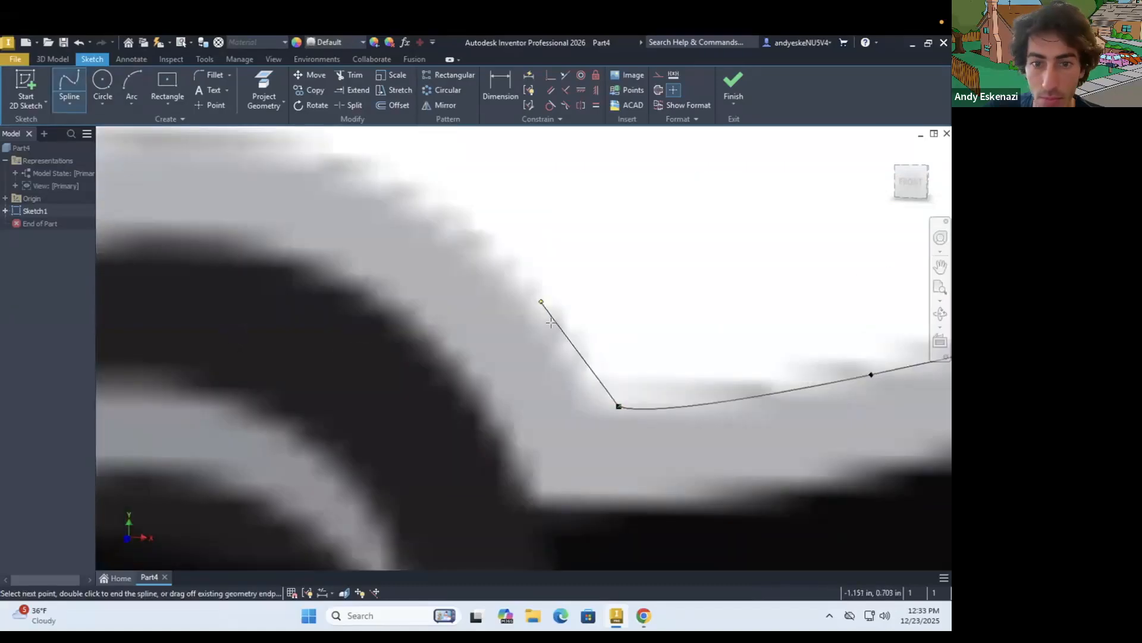
left_click(552, 322)
scroll(551, 322, "down", 5)
double_click(300, 289)
Trace the top edge of the beaver's head with a spline from the ear toward the gap below the upper swoosh
scroll(549, 344, "down", 4)
key("Return")
left_click(573, 329)
scroll(358, 310, "up", 5)
left_click(236, 322)
double_click(366, 331)
Start a spline at the gap above the head and trace the longer upper swoosh's lower edge and around its tip
scroll(445, 312, "up", 4)
scroll(445, 312, "down", 5)
key("Return")
left_click(316, 368)
scroll(350, 363, "down", 5)
left_click(476, 322)
left_click(673, 293)
left_click(850, 265)
scroll(857, 266, "up", 4)
left_click(784, 284)
left_click(713, 238)
Continue the spline back along the upper swoosh's top edge and end it at the notch beside the shorter swoosh's tip
left_click(254, 283)
scroll(254, 282, "down", 4)
scroll(178, 286, "up", 5)
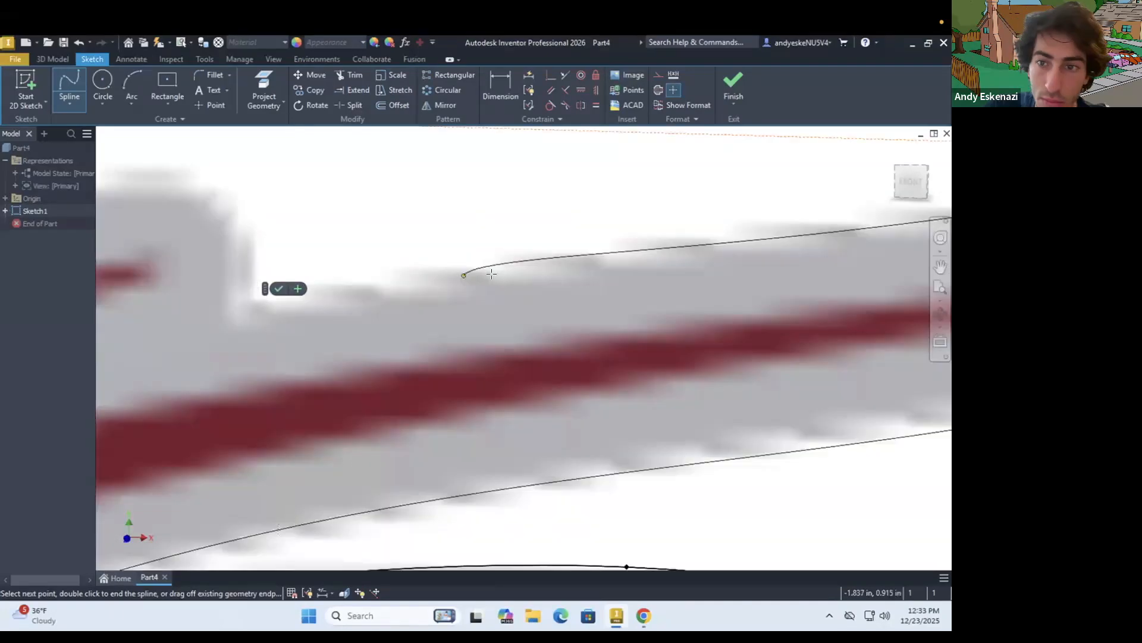
scroll(467, 279, "down", 2)
left_click(340, 296)
left_click(355, 303)
Trace around the shorter upper swoosh's tip with a spline from the outer outline's endpoint to the notch
scroll(355, 284, "up", 5)
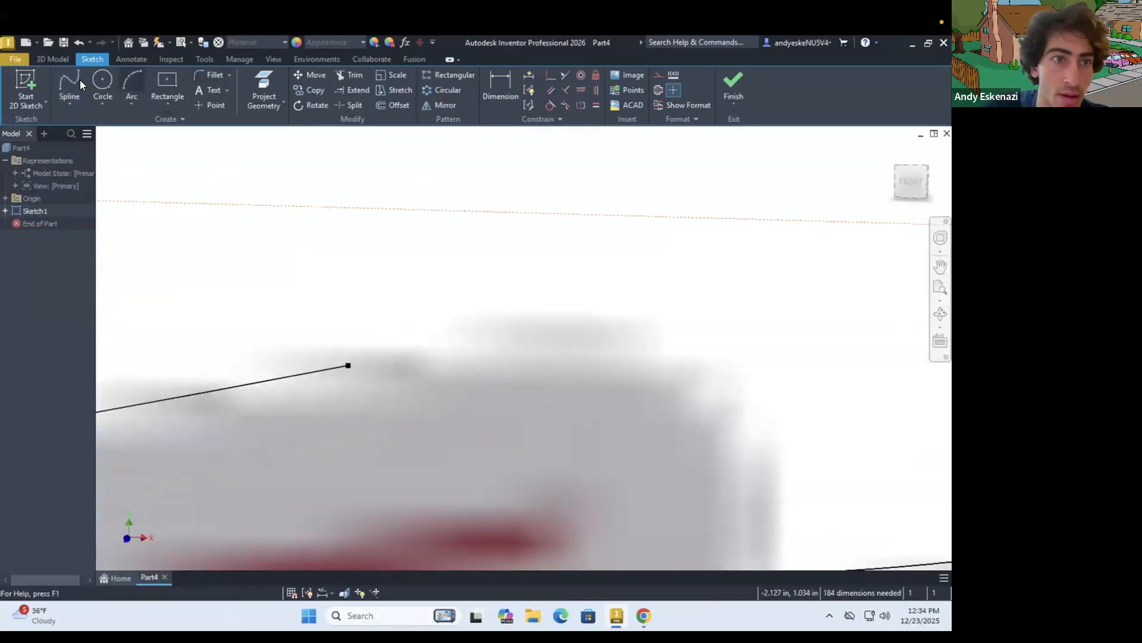
key("Return")
left_click(347, 365)
scroll(445, 364, "down", 5)
left_click(458, 355)
left_click(566, 438)
left_click(581, 445)
scroll(432, 372, "up", 3)
Try a tangent constraint between the tip spline and the outer outline spline, and undo it
scroll(395, 362, "up", 5)
left_click(551, 105)
scroll(543, 341, "down", 6)
left_click(575, 331)
left_click(508, 351)
scroll(526, 341, "up", 6)
key("ctrl+z")
scroll(648, 419, "down", 6)
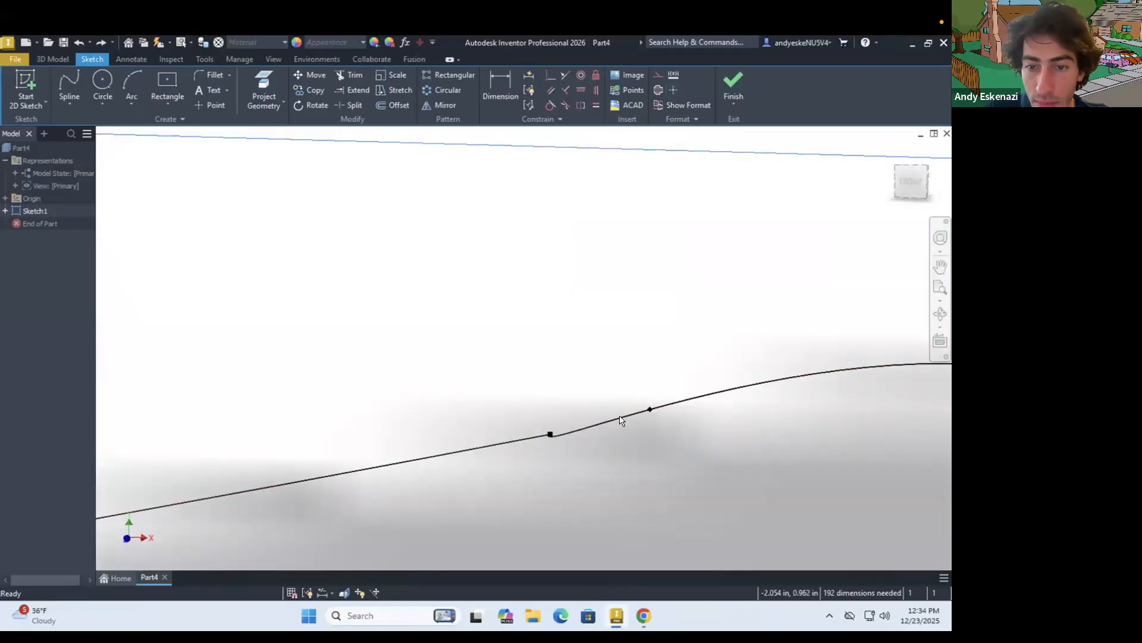
Delete the spline around the shorter upper swoosh's tip
scroll(623, 423, "down", 4)
right_click(634, 410)
key("Escape")
left_click(597, 410)
right_click(597, 410)
key("Escape")
right_click(635, 410)
left_click(630, 409)
key("Delete")
Retrace the shorter upper swoosh's tip with a spline from the notch over the tip to the outer outline's endpoint
left_click(69, 84)
left_click(541, 423)
scroll(596, 410, "up", 4)
scroll(412, 387, "down", 3)
left_click(630, 423)
left_click(631, 373)
left_click(615, 294)
left_click(559, 235)
left_click(410, 212)
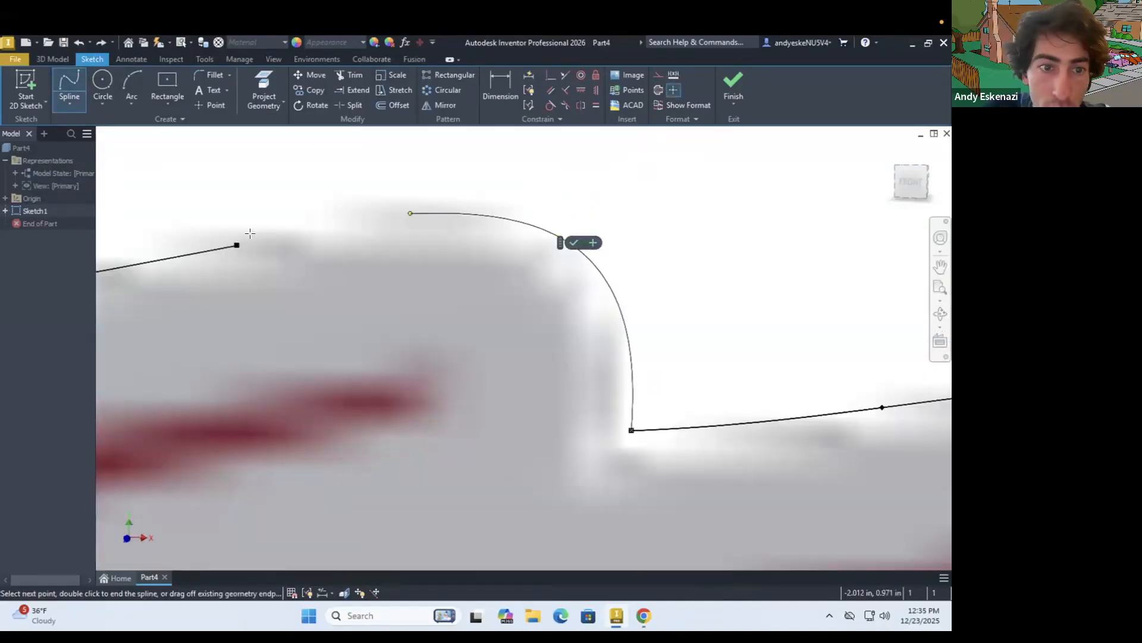
left_click(237, 245)
Close the rounded right tips of the two lower swooshes with three-point arcs between the spline endpoints
scroll(249, 238, "up", 3)
scroll(251, 270, "down", 10)
scroll(813, 397, "up", 6)
left_click(131, 83)
left_click(645, 260)
left_click(659, 367)
left_click(705, 323)
left_click(697, 295)
left_click(699, 332)
left_click(717, 316)
Close the left ends of the two narrow white gaps below the body with small three-point arcs
left_click(400, 330)
left_click(388, 362)
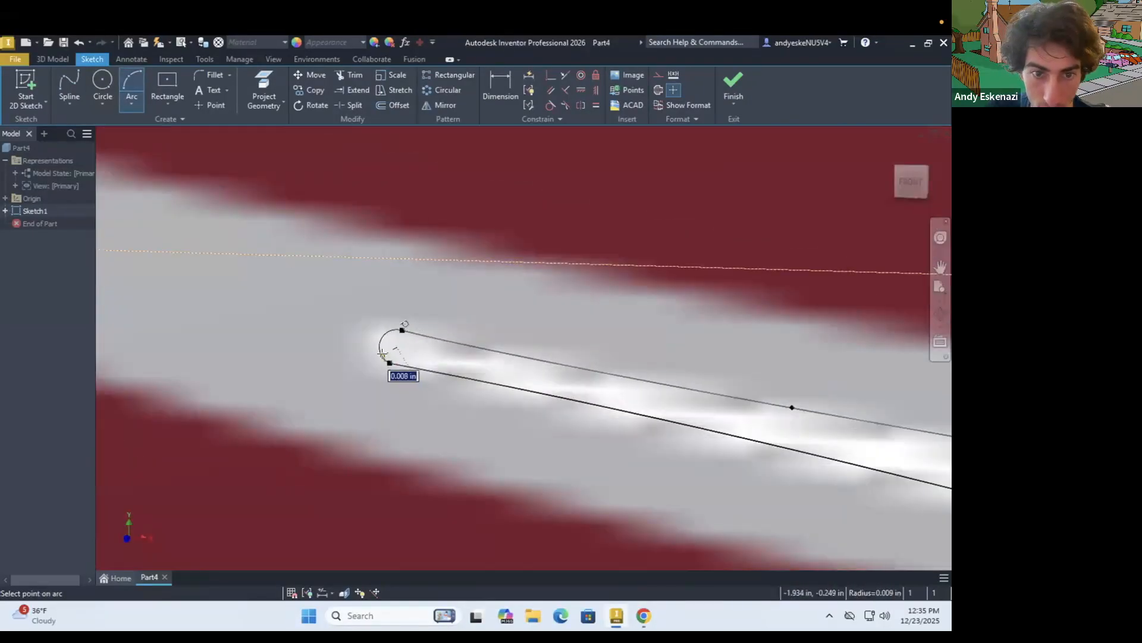
left_click(379, 343)
left_click(431, 212)
left_click(431, 258)
left_click(417, 236)
Close the left end of the white gap above the head with a small three-point arc
scroll(387, 297, "down", 8)
scroll(723, 399, "down", 5)
scroll(327, 351, "up", 10)
left_click(337, 372)
left_click(332, 341)
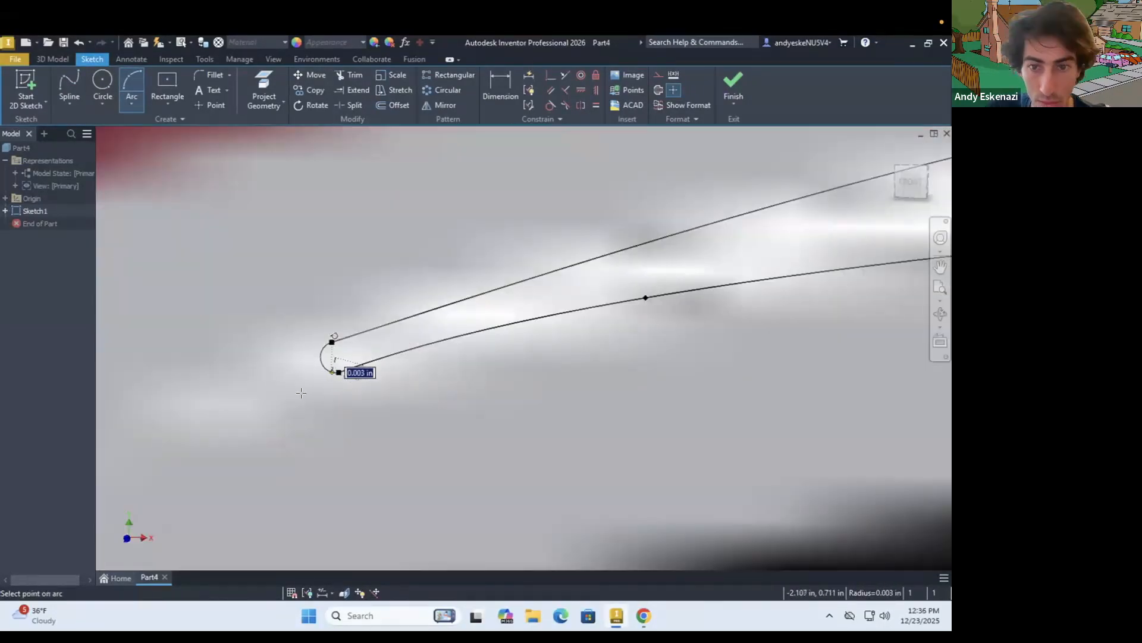
left_click(318, 358)
Trace the gray crescent's outer edge with a spline from its outer upper tip around to its outer lower tip
scroll(318, 369, "down", 10)
scroll(774, 369, "up", 3)
scroll(447, 339, "down", 3)
scroll(175, 324, "up", 10)
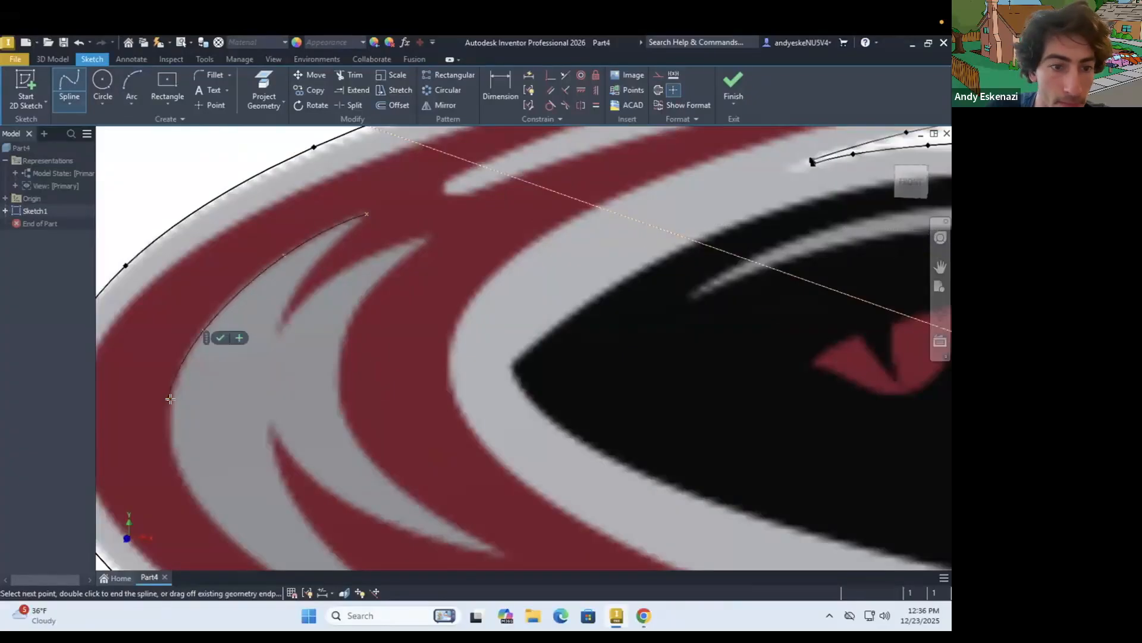
key("Escape")
scroll(420, 419, "down", 8)
Trace a spline from the gray crescent's outer upper tip down its inner side to the upper notch
left_click(69, 85)
left_click(397, 208)
left_click(299, 301)
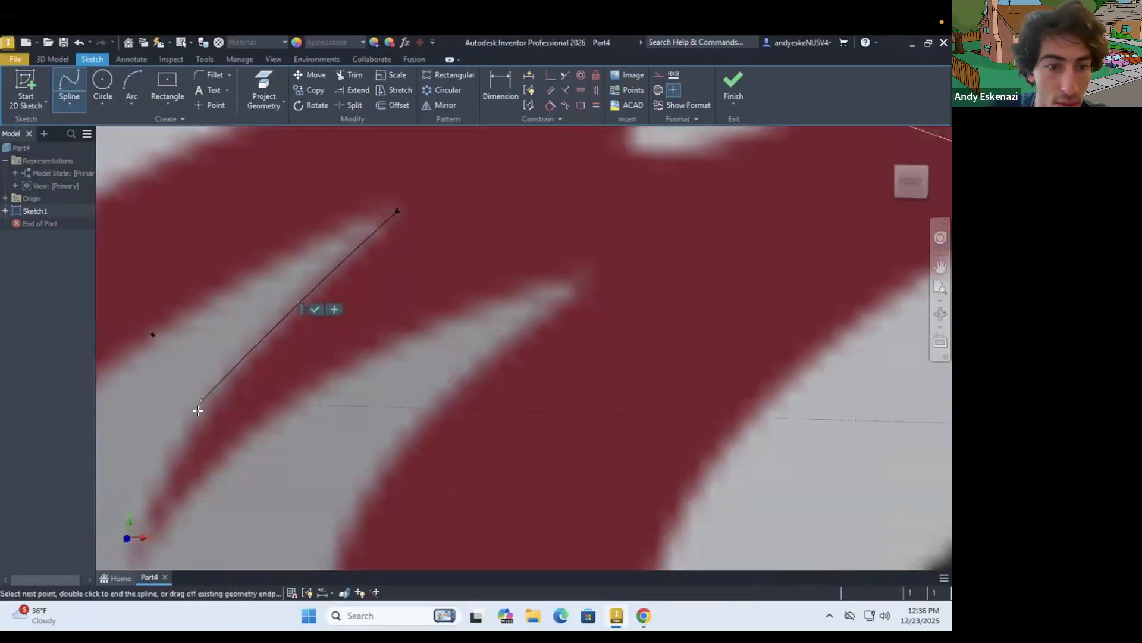
left_click(198, 408)
scroll(199, 408, "down", 3)
double_click(172, 494)
key("Escape")
Draw a spline from the crescent's upper notch along the gray edge to its inner upper tip
left_click(69, 85)
left_click(172, 493)
left_click(233, 418)
left_click(334, 347)
double_click(460, 297)
Trace the gray crescent's inner edge with a spline from its inner upper tip down to its inner lower tip
left_click(69, 85)
left_click(459, 298)
left_click(387, 362)
left_click(379, 544)
middle_click_drag(386, 545, 315, 438)
left_click(375, 483)
scroll(420, 524, "up", 3)
double_click(457, 479)
scroll(411, 429, "down", 3)
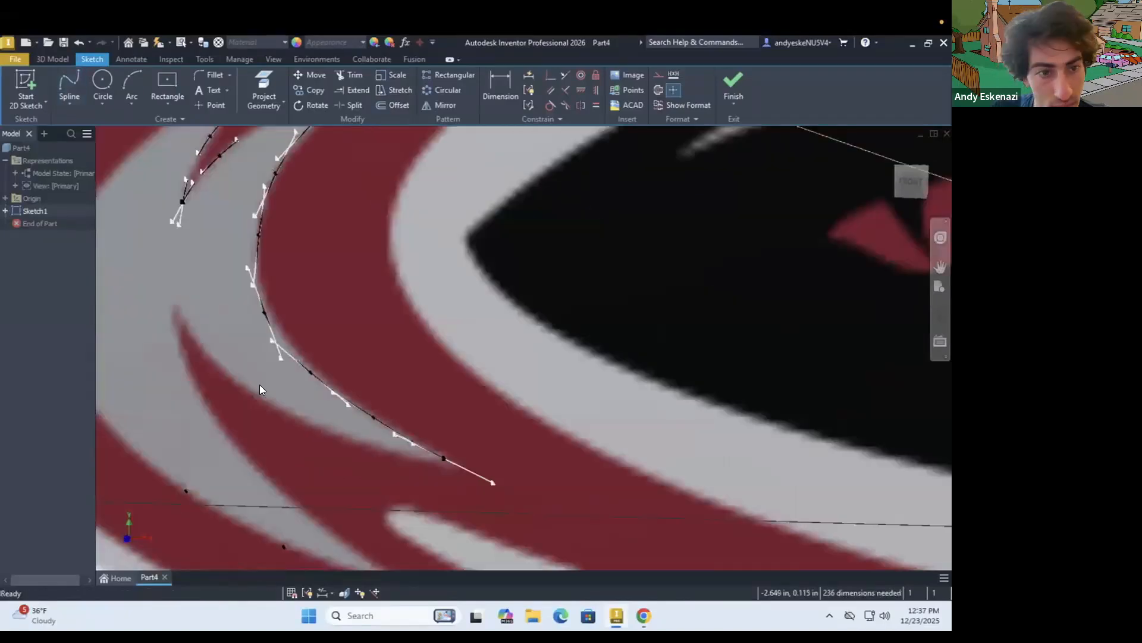
Trace a spline from the crescent's lower notch along the gray edge to its inner lower tip
middle_click_drag(260, 388, 238, 315)
left_click(145, 231)
double_click(444, 400)
Draw a spline from the lower notch to the crescent's outer lower tip, closing the gray shape
left_click(69, 85)
left_click(145, 230)
left_click(156, 296)
left_click(197, 368)
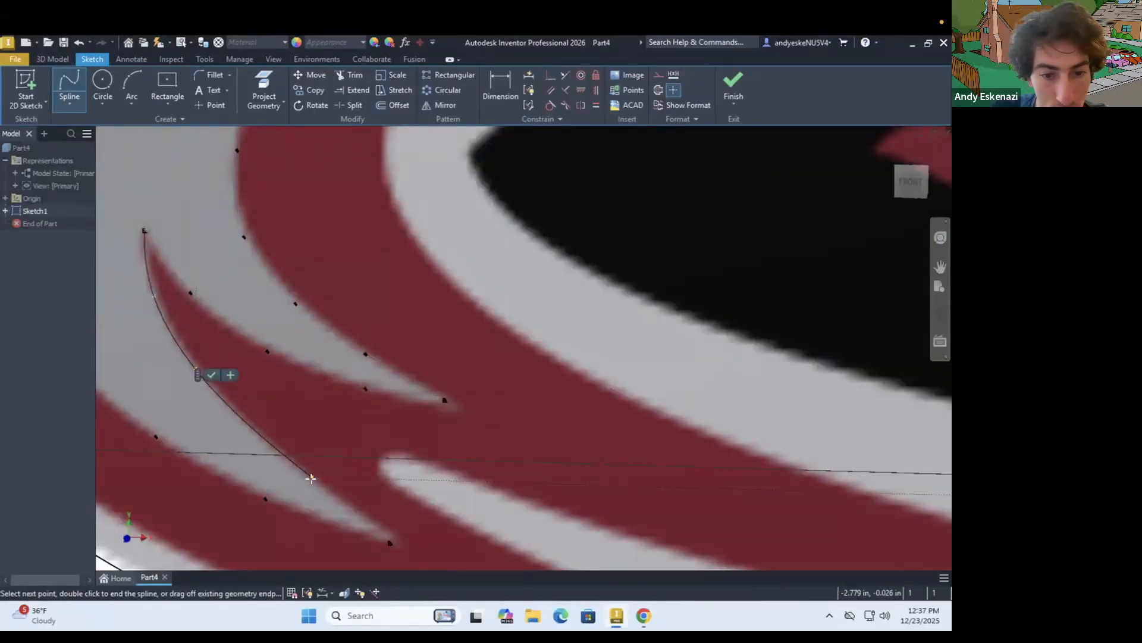
left_click(313, 476)
double_click(390, 542)
Try to trace the outer red stripe's outer edge with a spline from its upper tip around the logo to the lower swoosh's end
scroll(366, 422, "down", 5)
left_click(69, 85)
scroll(438, 245, "up", 5)
left_click(581, 217)
scroll(302, 245, "down", 6)
left_click(163, 288)
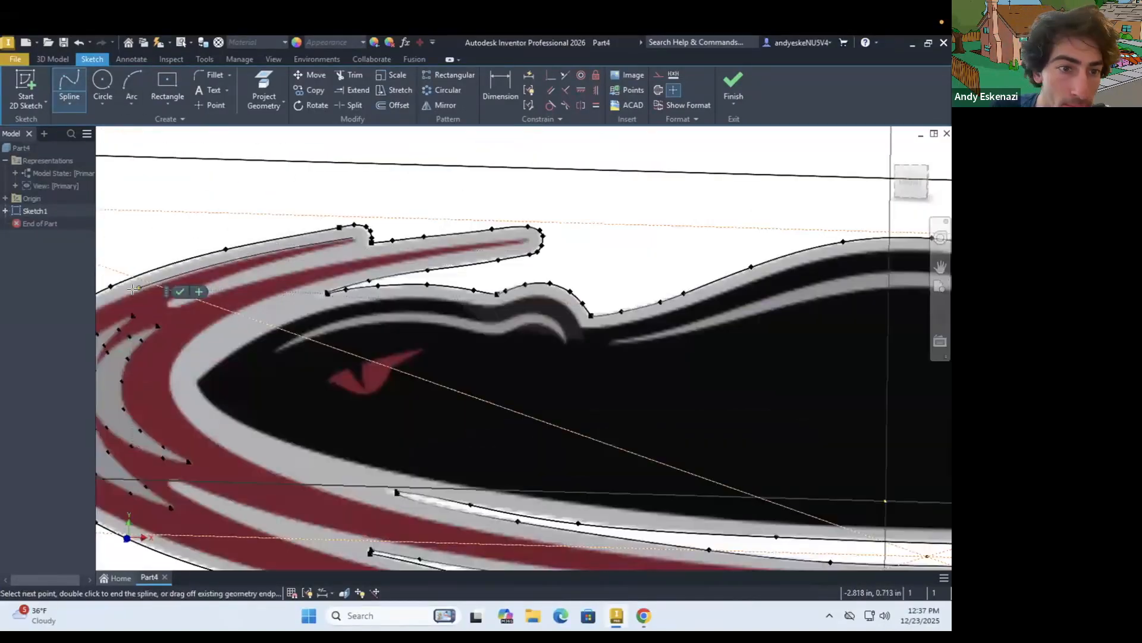
scroll(154, 321, "up", 4)
scroll(176, 319, "down", 2)
left_click(159, 327)
left_click(167, 379)
left_click(257, 462)
scroll(370, 497, "up", 3)
left_click(422, 477)
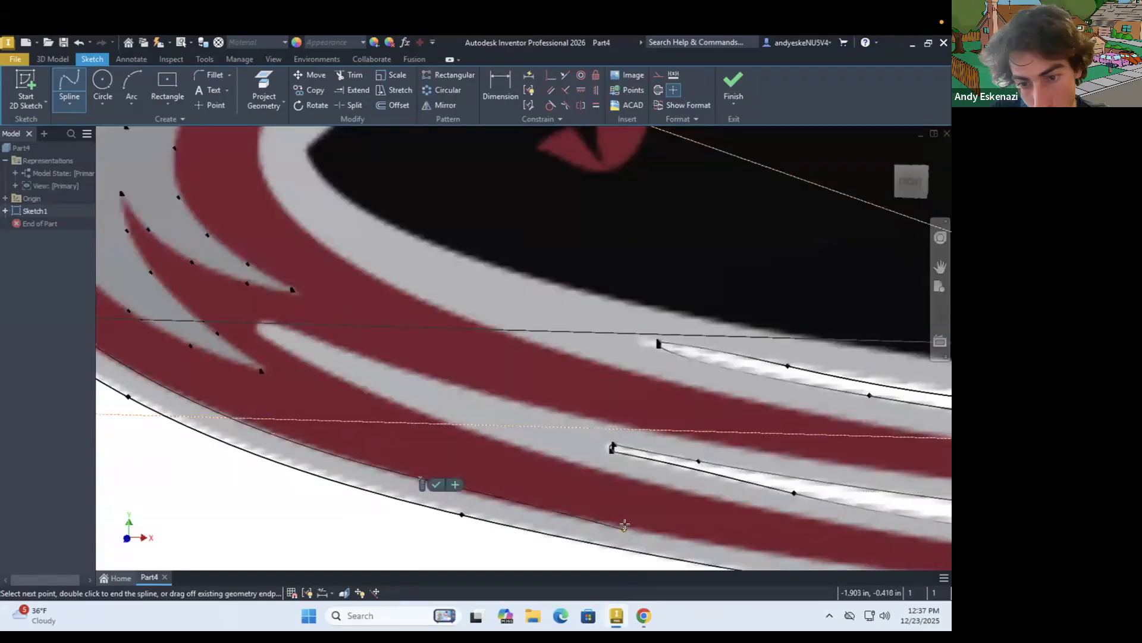
left_click(626, 526)
scroll(833, 527, "up", 4)
left_click(902, 509)
scroll(902, 509, "down", 4)
scroll(813, 485, "down", 3)
scroll(845, 430, "up", 4)
double_click(845, 430)
scroll(844, 429, "down", 6)
scroll(700, 190, "up", 5)
scroll(324, 302, "down", 3)
Trace the outer red stripe's outer edge with a spline from its upper tip around the left side of the logo
left_click(198, 336)
left_click(158, 406)
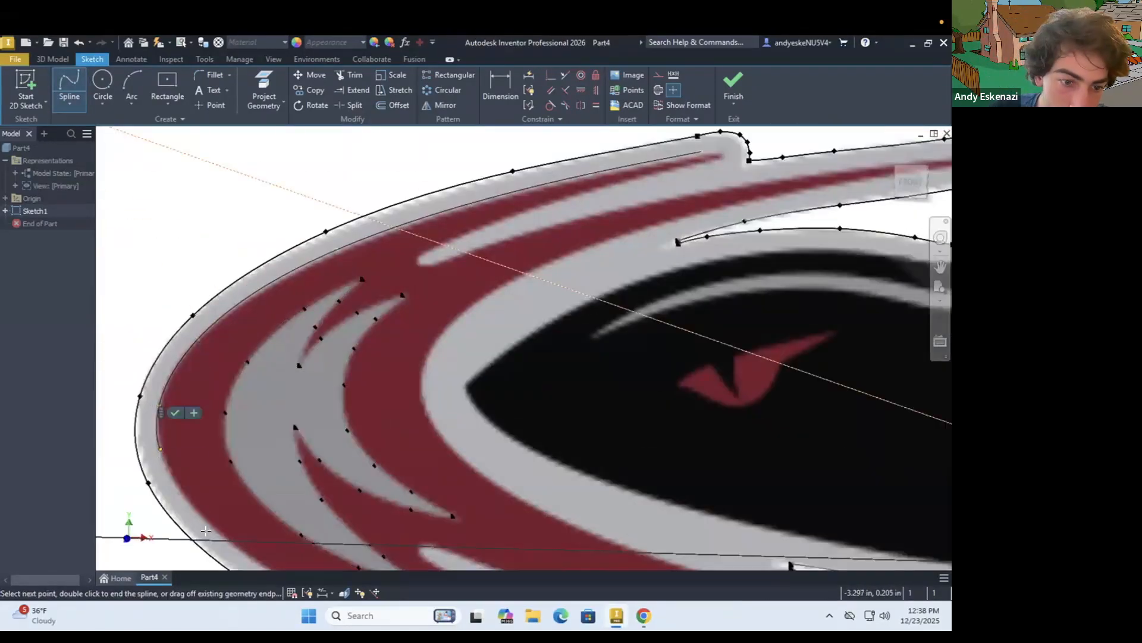
left_click(219, 532)
scroll(219, 532, "down", 3)
left_click(631, 551)
Continue the spline along the outer red stripe's bottom edge and end it at the stripe's lower right tip
scroll(631, 551, "down", 3)
left_click(638, 488)
left_click(774, 495)
scroll(838, 494, "up", 4)
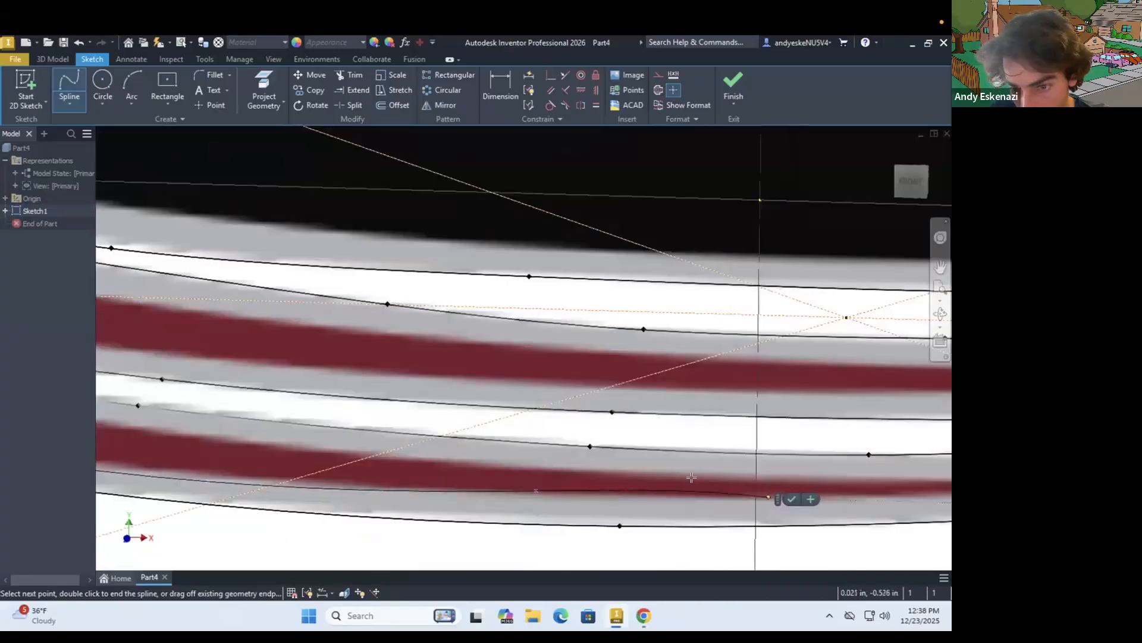
left_click(767, 496)
scroll(767, 496, "down", 4)
scroll(833, 476, "up", 5)
key("Escape")
scroll(572, 464, "down", 8)
scroll(385, 393, "up", 6)
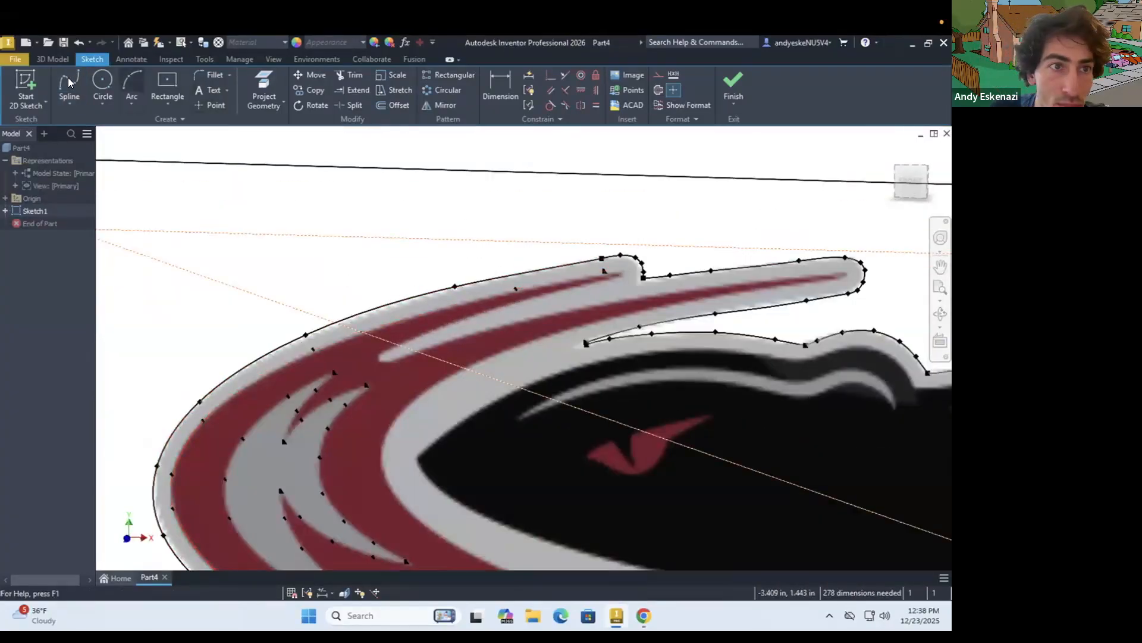
Trace a spline from the outer red stripe's upper tip along its lower edge to the rounded left end of the upper gray band
left_click(69, 82)
scroll(662, 308, "up", 5)
left_click(454, 179)
left_click(118, 288)
scroll(118, 288, "down", 5)
left_click(214, 285)
scroll(182, 299, "up", 5)
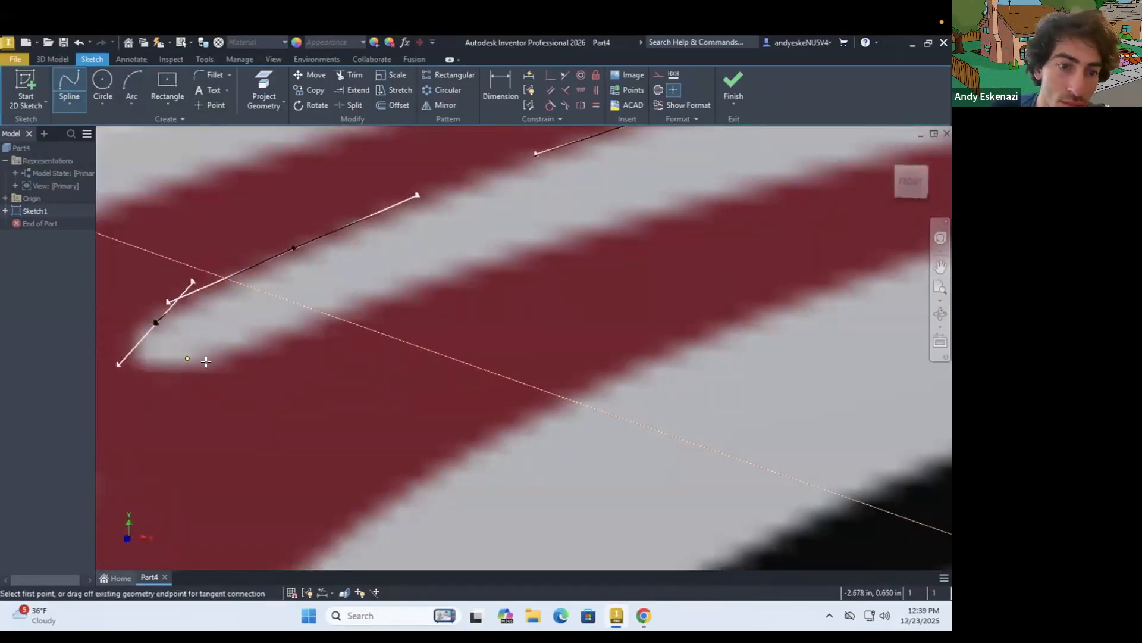
Trace the upper gray band's lower edge with a spline from its rounded left end to the inner red stripe's upper right tip
left_click(206, 362)
left_click(491, 257)
scroll(491, 257, "down", 5)
scroll(881, 197, "up", 5)
left_click(806, 219)
left_click(626, 291)
key("Return")
Start a spline at the inner red stripe's upper right tip and trace its inner edge back around the head
left_click(637, 309)
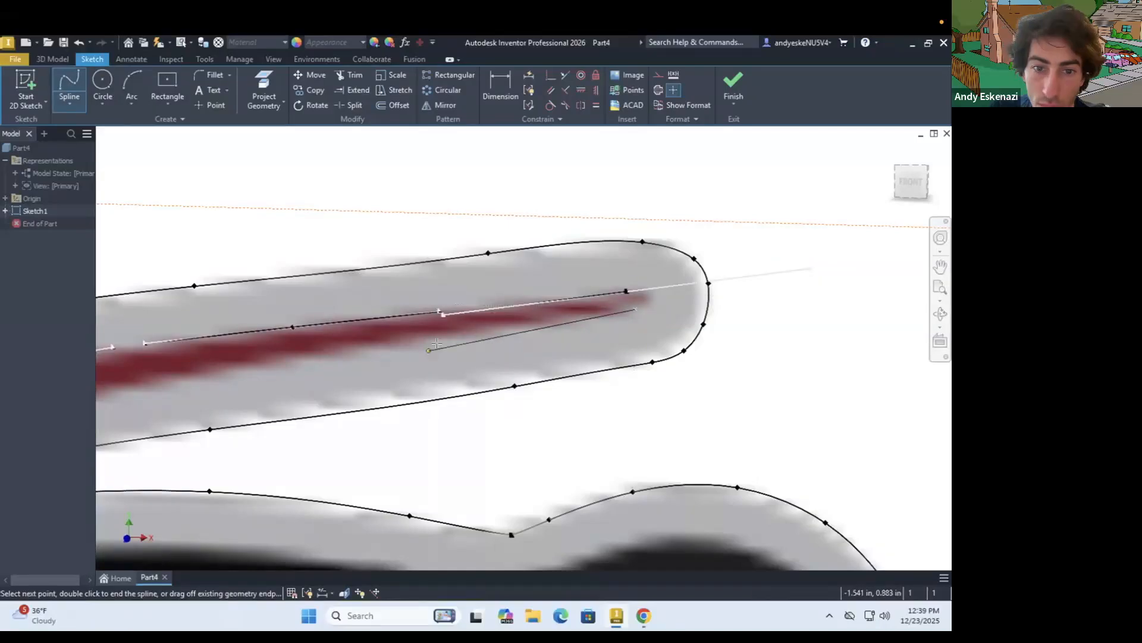
scroll(437, 343, "down", 5)
scroll(371, 249, "up", 6)
scroll(587, 413, "down", 5)
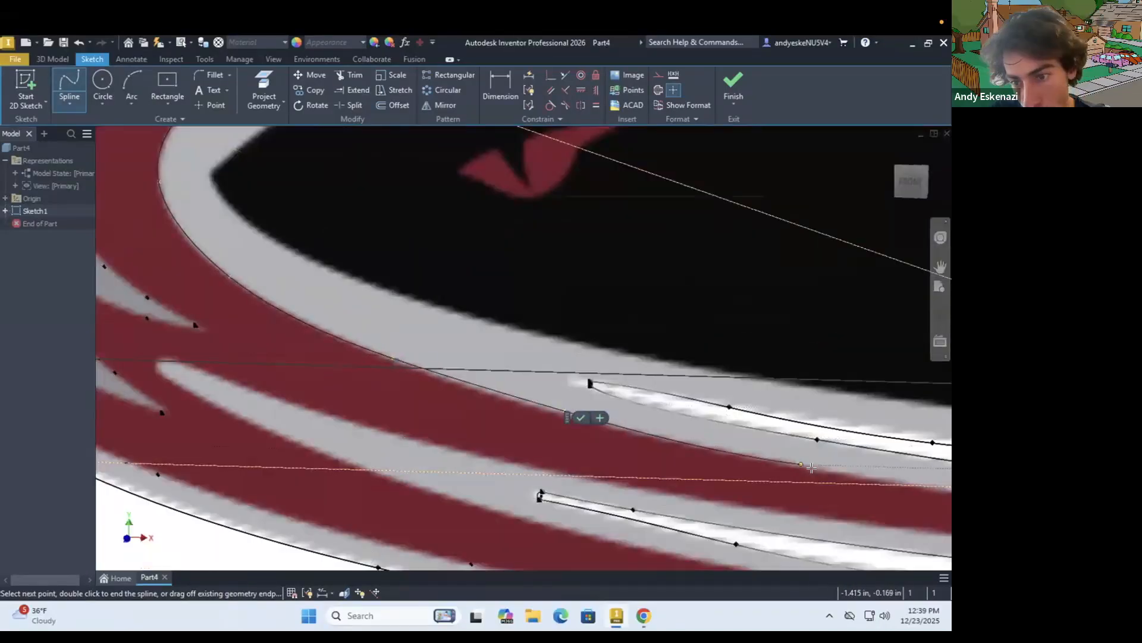
Continue the spline along the inner red stripe's top edge below the body and end it at the stripe's lower right tip
scroll(755, 416, "up", 5)
scroll(918, 423, "down", 5)
scroll(824, 405, "up", 5)
scroll(884, 406, "up", 4)
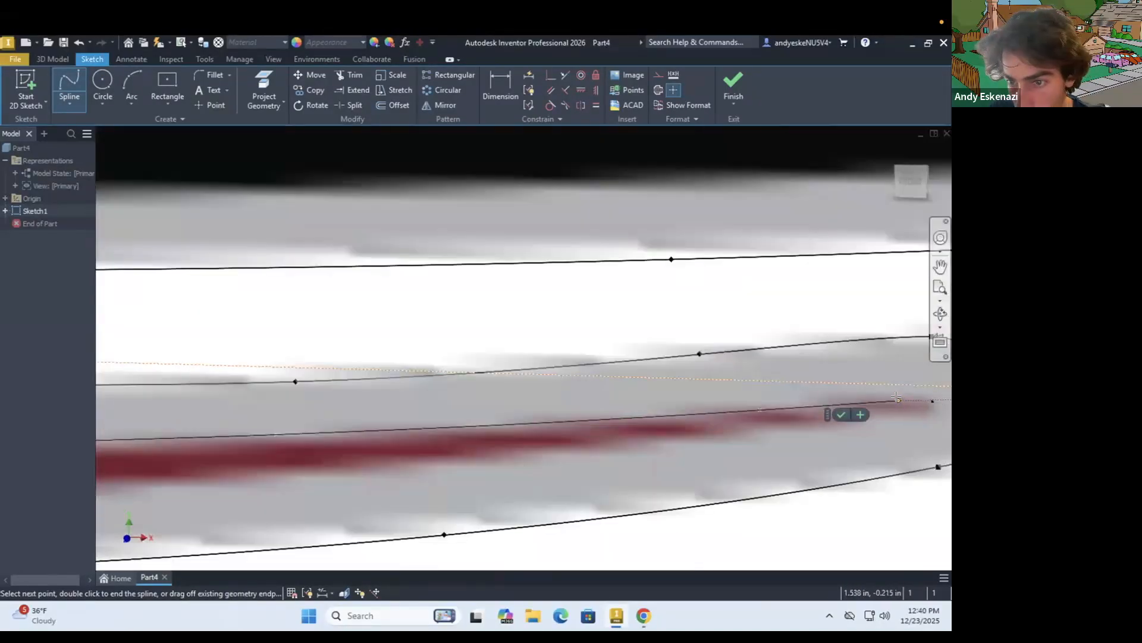
left_click(893, 400)
key("Return")
Trace the inner red stripe's bottom edge with a spline from its lower right tip back to the lower gray band's left end
scroll(665, 325, "up", 4)
key("Return")
left_click(633, 344)
left_click(291, 383)
scroll(298, 391, "down", 5)
scroll(225, 391, "down", 3)
scroll(257, 345, "up", 3)
scroll(230, 327, "down", 6)
scroll(147, 302, "up", 5)
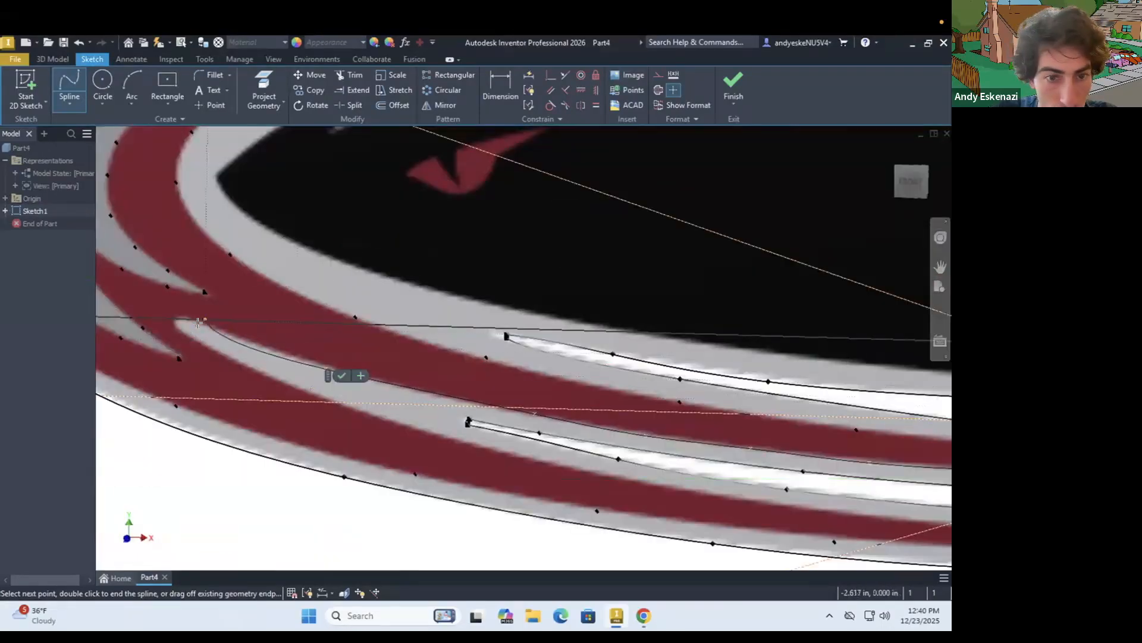
scroll(321, 342, "down", 4)
scroll(270, 309, "up", 3)
key("Escape")
Trace the outer red stripe's upper edge with a spline from the lower gray band's left end to the stripe's lower right tip
scroll(303, 371, "up", 3)
scroll(408, 402, "down", 6)
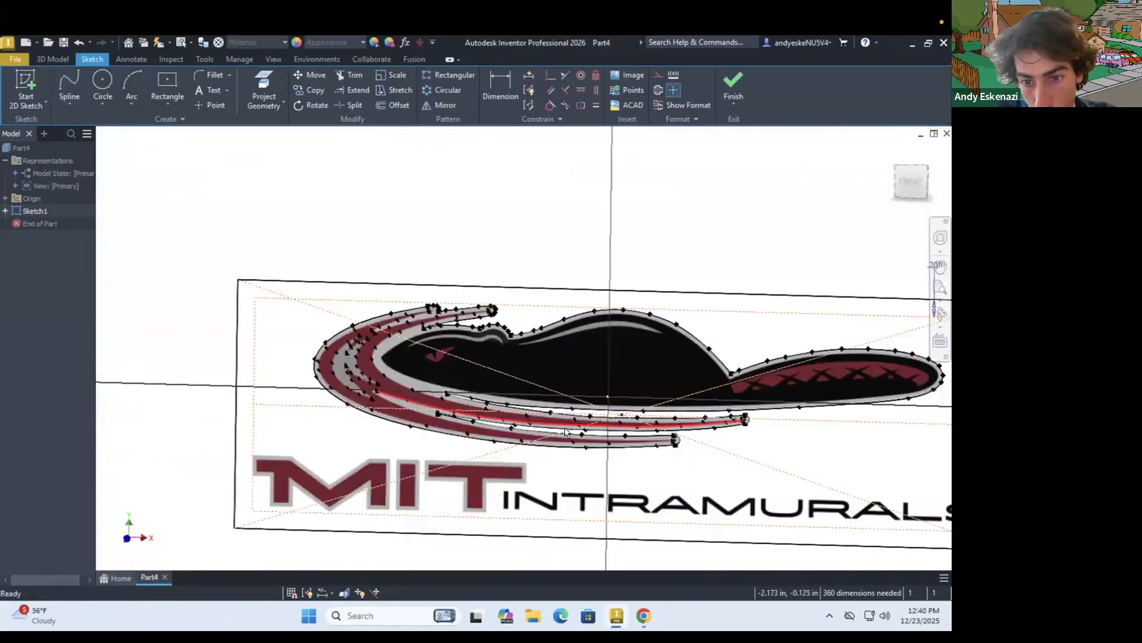
scroll(586, 443, "up", 2)
scroll(194, 354, "up", 6)
key("Return")
left_click(216, 334)
left_click(488, 481)
scroll(437, 452, "down", 6)
scroll(452, 463, "up", 6)
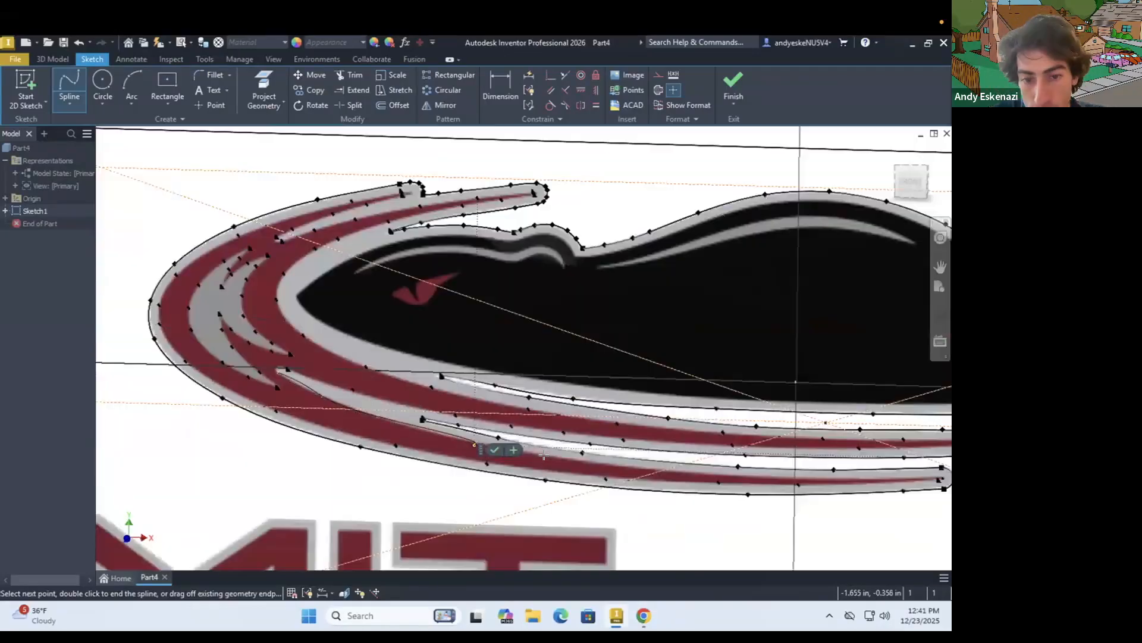
scroll(476, 480, "down", 3)
scroll(571, 491, "up", 6)
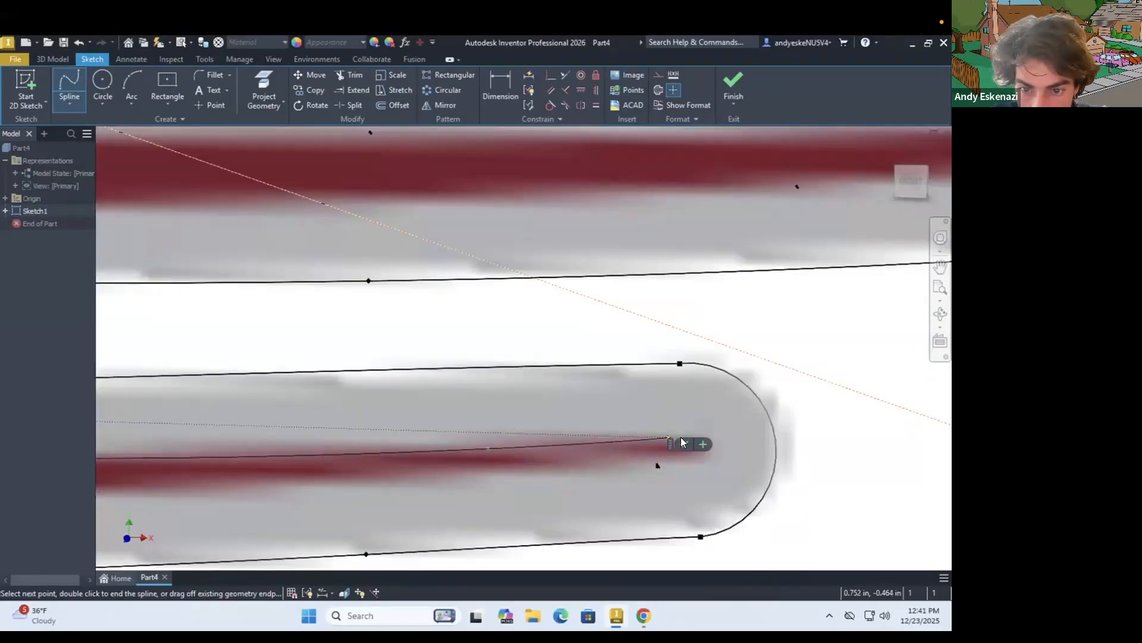
Trace the outer red stripe's bottom edge with a spline from its lower right tip back toward the head
left_click(659, 465)
scroll(321, 488, "down", 8)
scroll(178, 461, "up", 8)
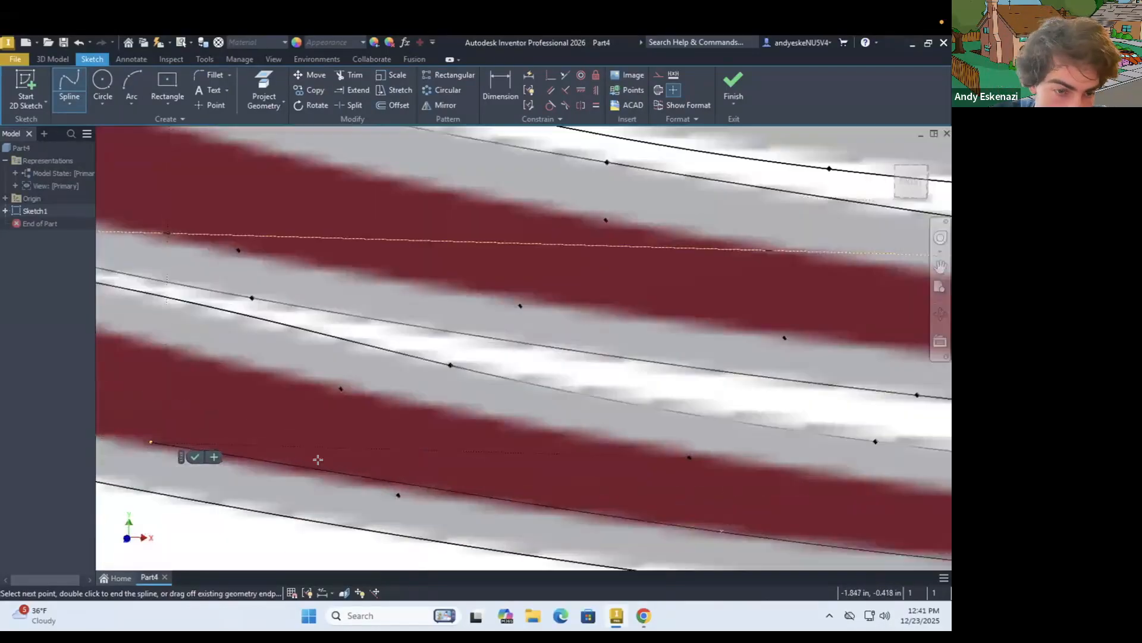
scroll(129, 423, "down", 8)
key("Escape")
Close the outer red stripe's lower right tip with an arc between its upper and lower edges
scroll(683, 507, "up", 4)
scroll(683, 507, "up", 8)
left_click(132, 84)
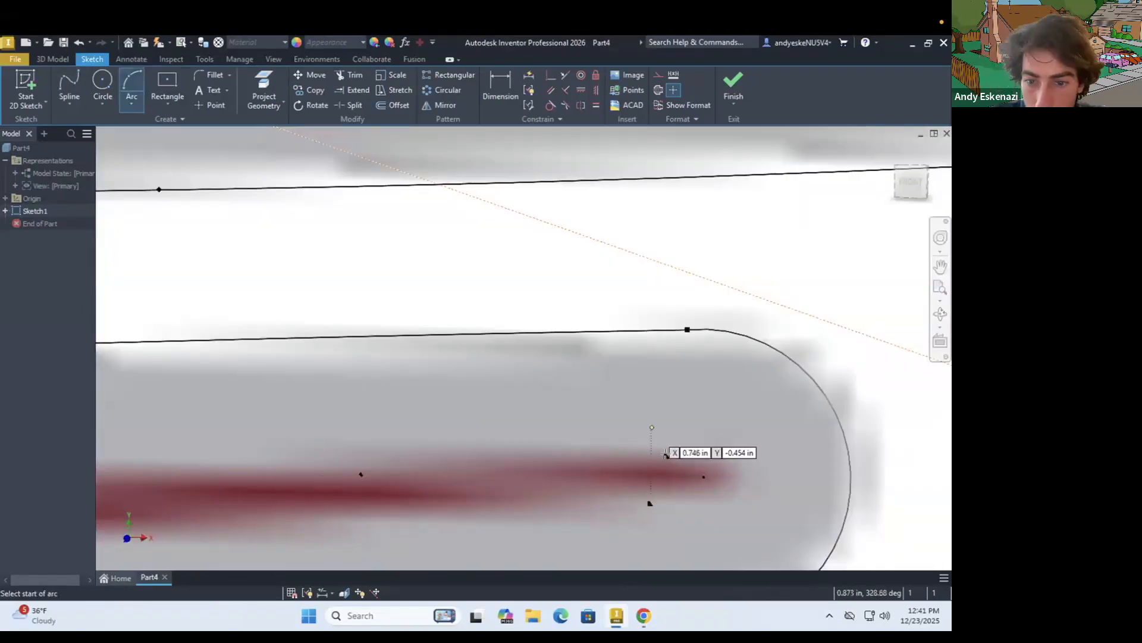
scroll(755, 455, "down", 8)
scroll(417, 395, "up", 8)
left_click(430, 363)
left_click(419, 400)
scroll(360, 412, "down", 8)
scroll(195, 317, "up", 8)
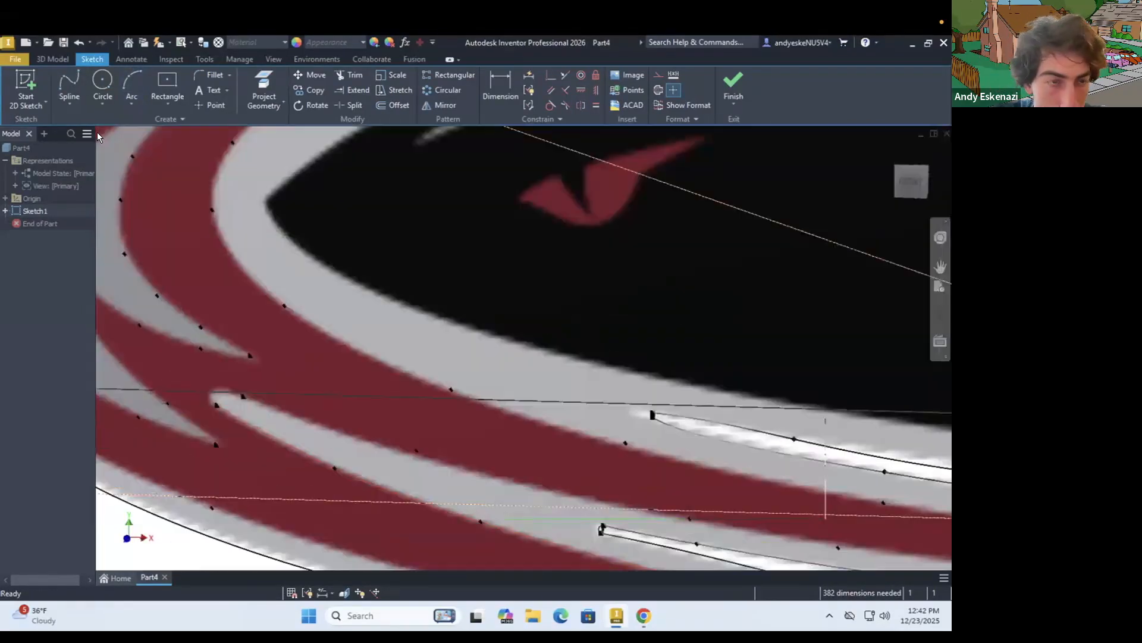
Close the lower gray band's rounded left end with a three-point arc of about 0.019 in radius
left_click(198, 439)
left_click(294, 407)
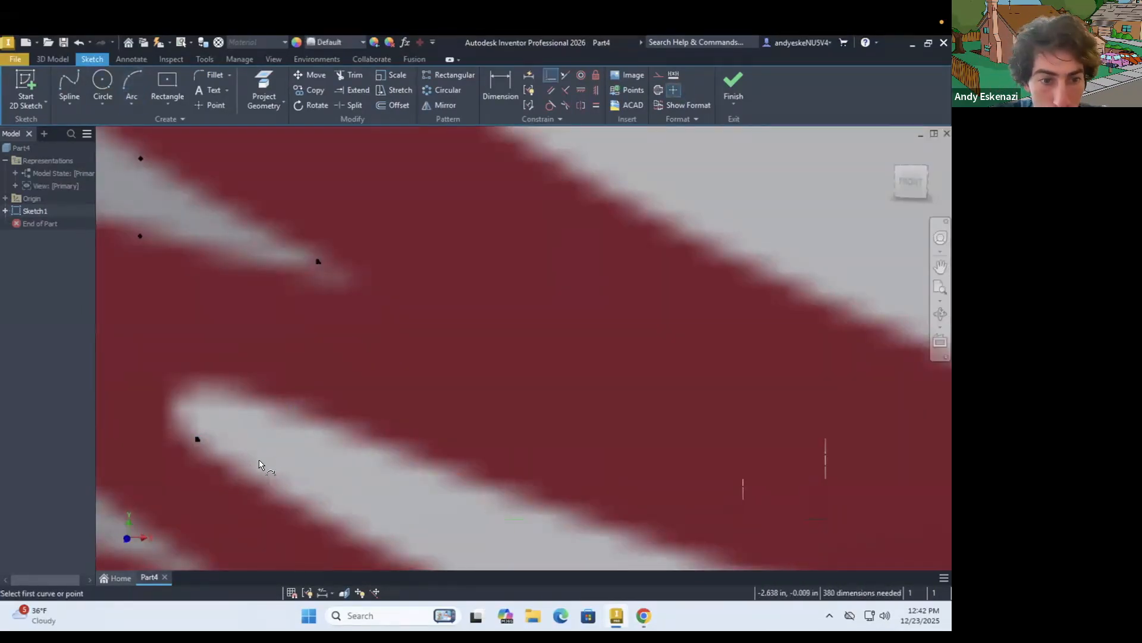
scroll(287, 435, "down", 8)
scroll(298, 410, "up", 8)
key("Escape")
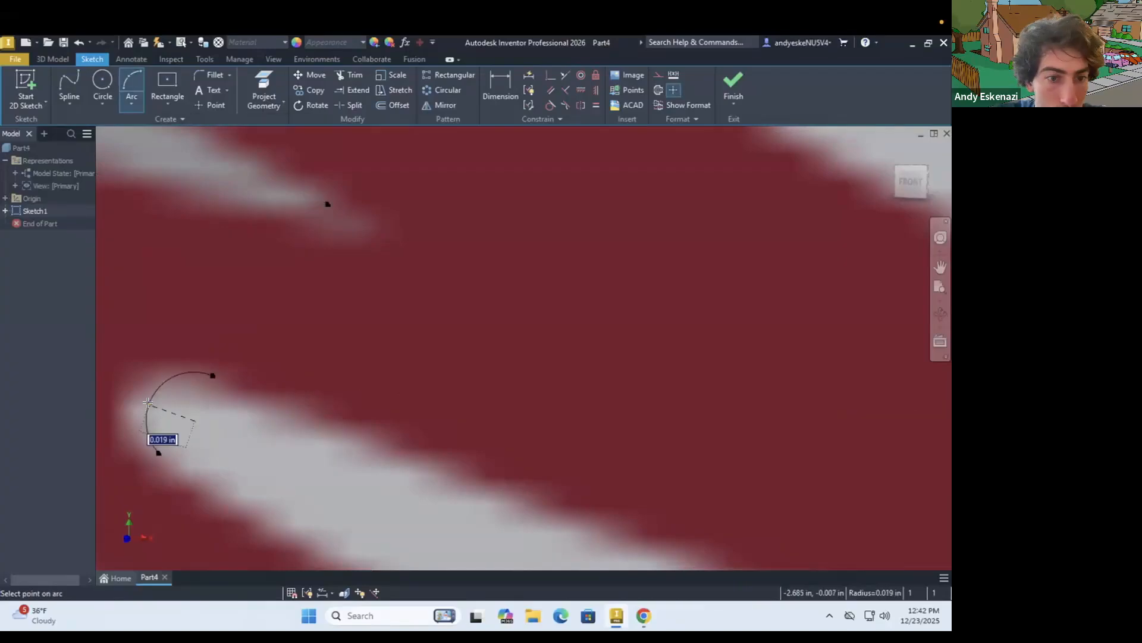
left_click(148, 403)
key("Escape")
Close the inner red stripe's lower right tip with an arc
scroll(147, 403, "down", 8)
scroll(346, 458, "up", 8)
key("a")
scroll(464, 404, "down", 2)
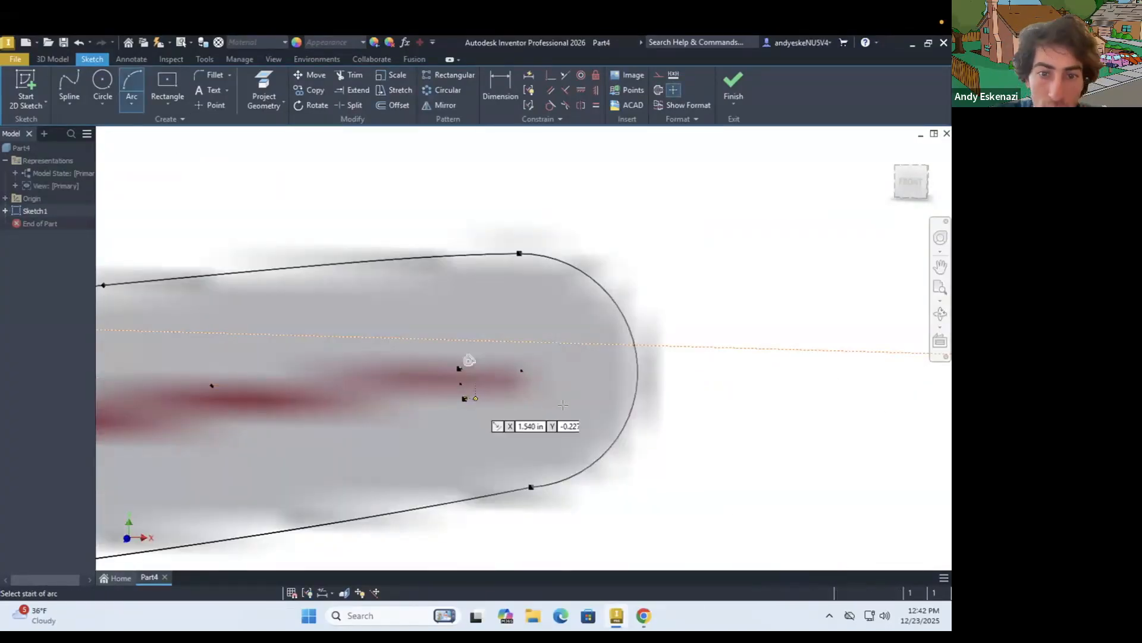
key("Escape")
Close the upper right tips of the outer and inner red stripes with small arcs
scroll(563, 404, "down", 6)
scroll(363, 327, "up", 6)
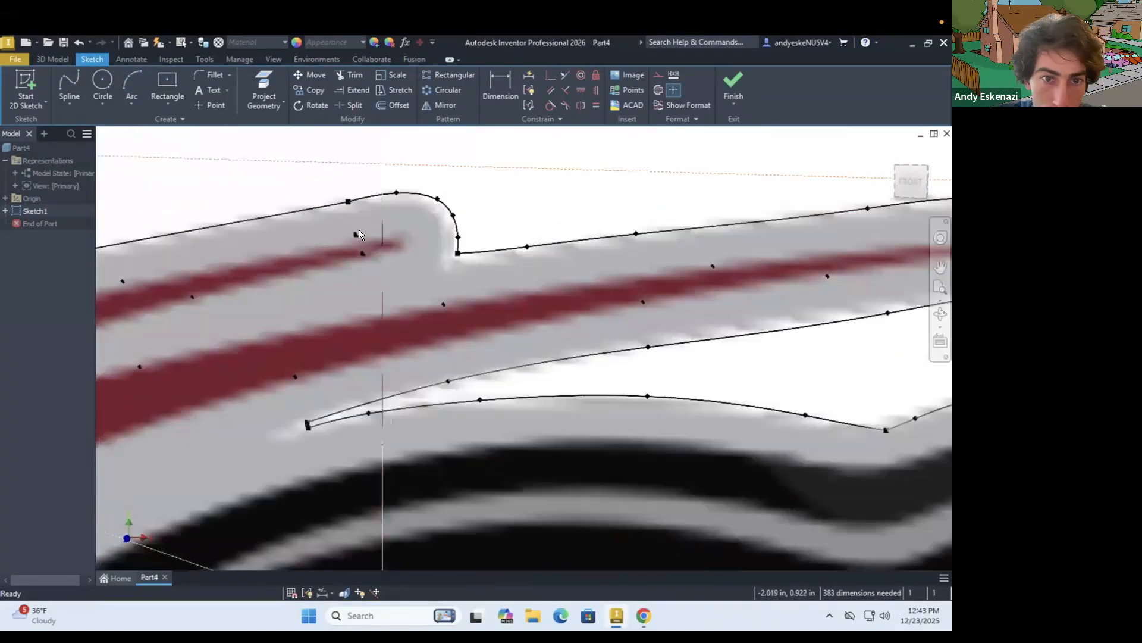
scroll(359, 230, "up", 3)
scroll(672, 261, "up", 4)
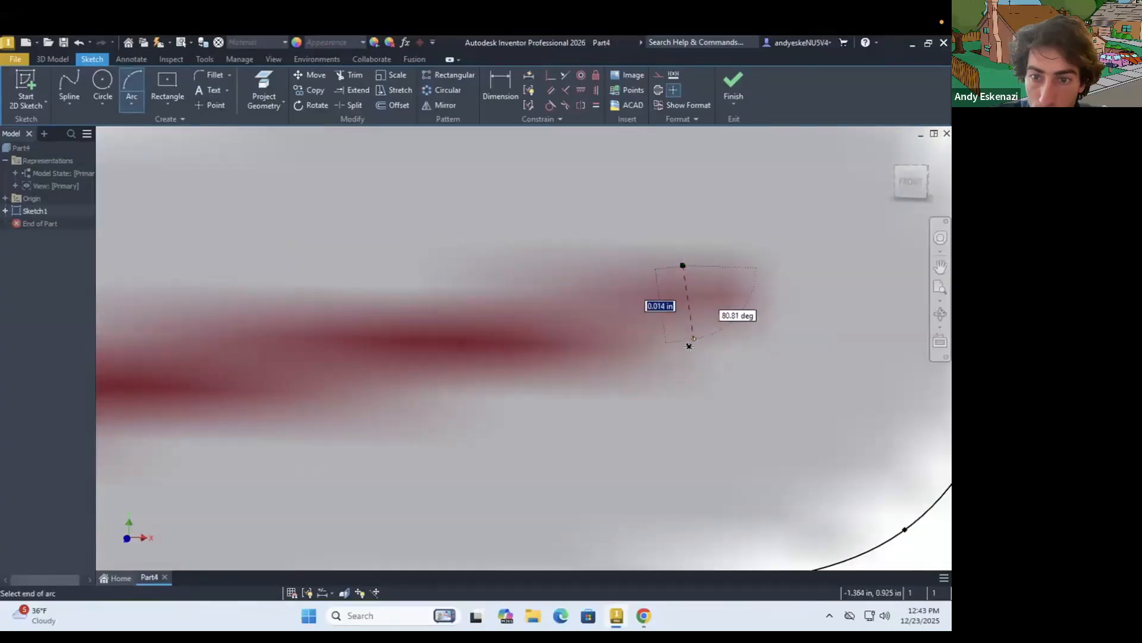
key("Escape")
scroll(579, 357, "down", 10)
scroll(377, 371, "up", 5)
Trace the black head's upper edge with a spline from the nose tip over the ear to the notch behind it
left_click(69, 88)
scroll(301, 400, "up", 4)
left_click(176, 390)
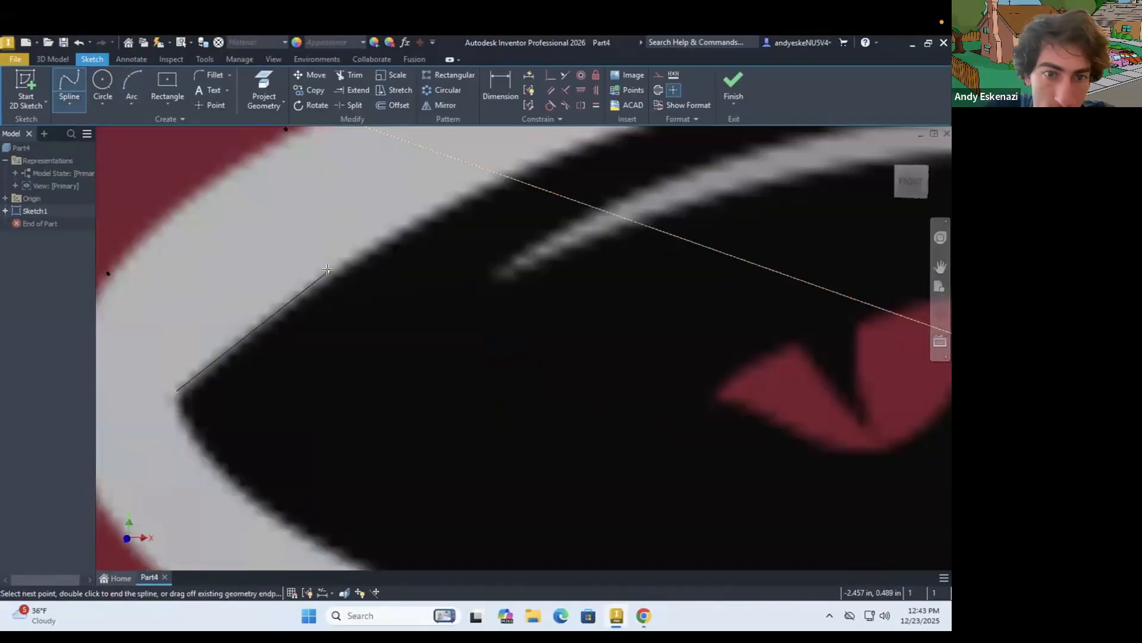
left_click(327, 269)
scroll(327, 269, "down", 3)
scroll(625, 238, "up", 2)
left_click(773, 300)
scroll(744, 322, "down", 2)
scroll(747, 336, "up", 4)
double_click(643, 307)
key("Escape")
Trace the black back's upper edge with a spline from the notch behind the ear to where the back meets the tail
left_click(69, 88)
left_click(643, 307)
scroll(636, 312, "down", 5)
scroll(833, 262, "up", 5)
scroll(599, 318, "down", 3)
scroll(587, 306, "up", 3)
left_click(589, 301)
left_click(839, 340)
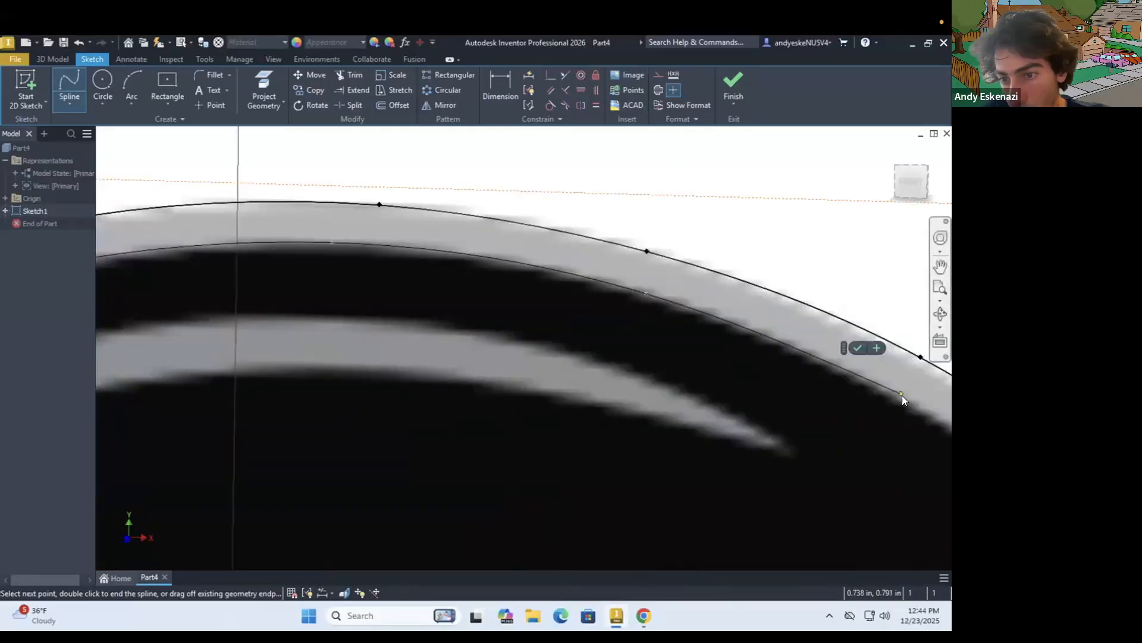
left_click(902, 394)
scroll(902, 394, "down", 5)
double_click(654, 446)
key("Escape")
Start a spline where the back meets the tail and trace the tail's black upper edge
left_click(70, 88)
left_click(655, 446)
left_click(738, 415)
scroll(697, 319, "up", 5)
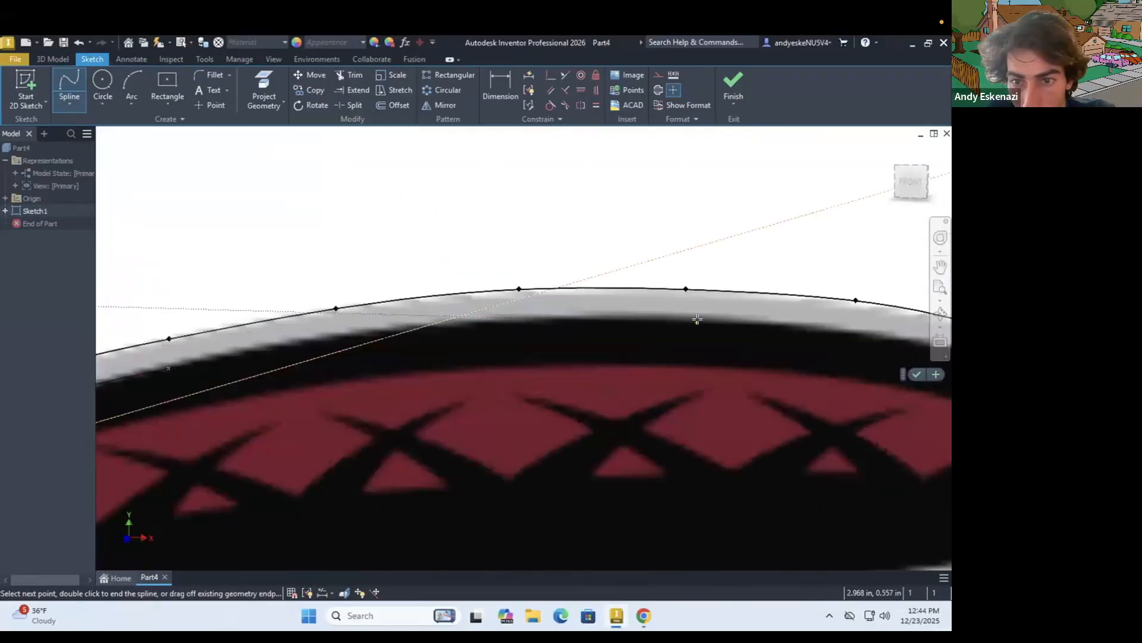
left_click(698, 319)
scroll(698, 319, "down", 5)
left_click(692, 321)
Continue the spline around the tail's rounded end and back along the black edge of its underside
left_click(798, 354)
left_click(792, 473)
left_click(676, 533)
left_click(580, 542)
left_click(514, 503)
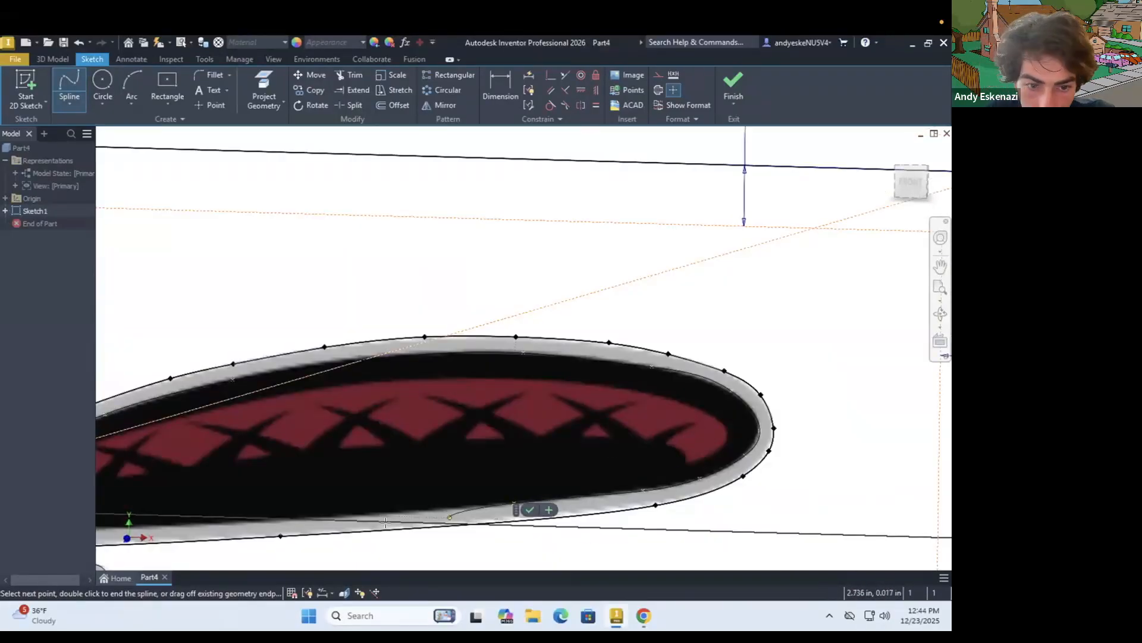
left_click(380, 514)
left_click(222, 522)
Continue the spline along the body's black underside to the nose tip and adjust its end there
scroll(223, 523, "down", 3)
left_click(417, 431)
scroll(346, 439, "up", 5)
left_click(349, 440)
left_click(224, 413)
scroll(231, 423, "down", 5)
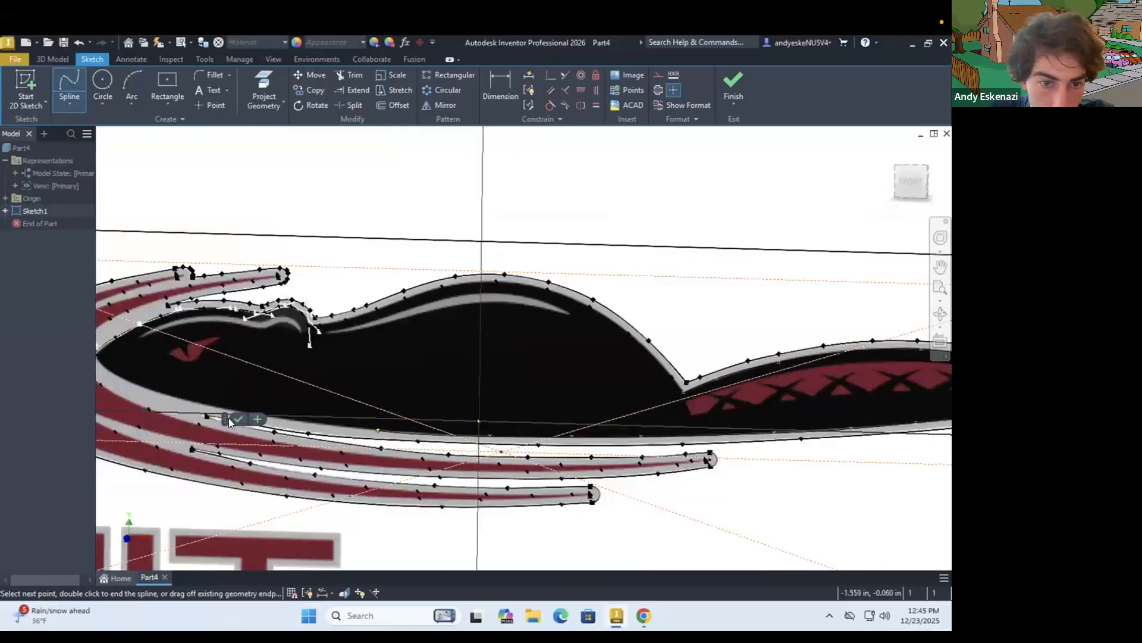
scroll(230, 422, "up", 10)
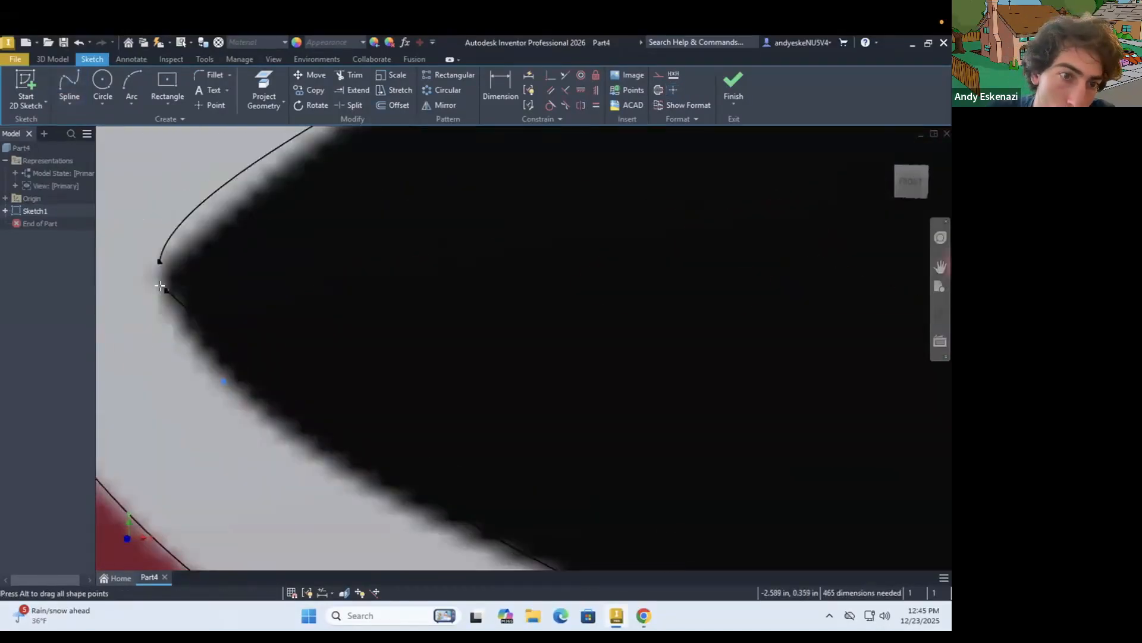
scroll(153, 282, "down", 10)
scroll(297, 279, "up", 9)
Trace the upper edge of the head's gray highlight with a spline from its left tip over the ear hump to its right tip
left_click(69, 85)
left_click(250, 297)
left_click(441, 210)
scroll(440, 211, "down", 2)
scroll(505, 216, "up", 3)
left_click(717, 240)
left_click(789, 263)
left_click(840, 256)
left_click(897, 293)
left_click(779, 302)
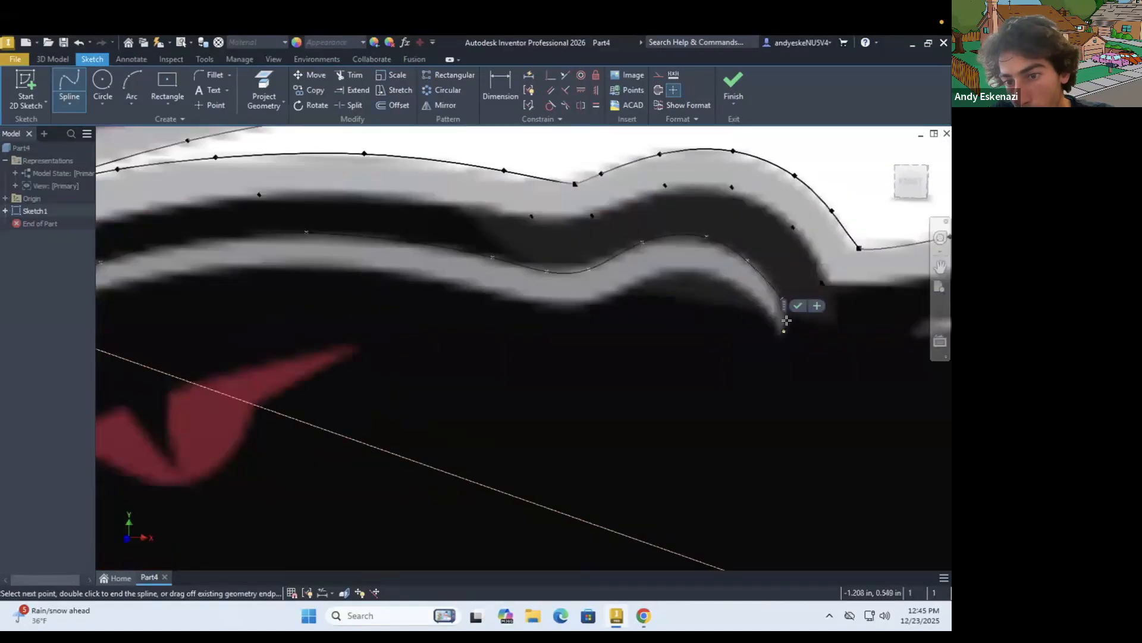
scroll(782, 323, "up", 8)
double_click(749, 404)
key("Escape")
scroll(748, 387, "down", 10)
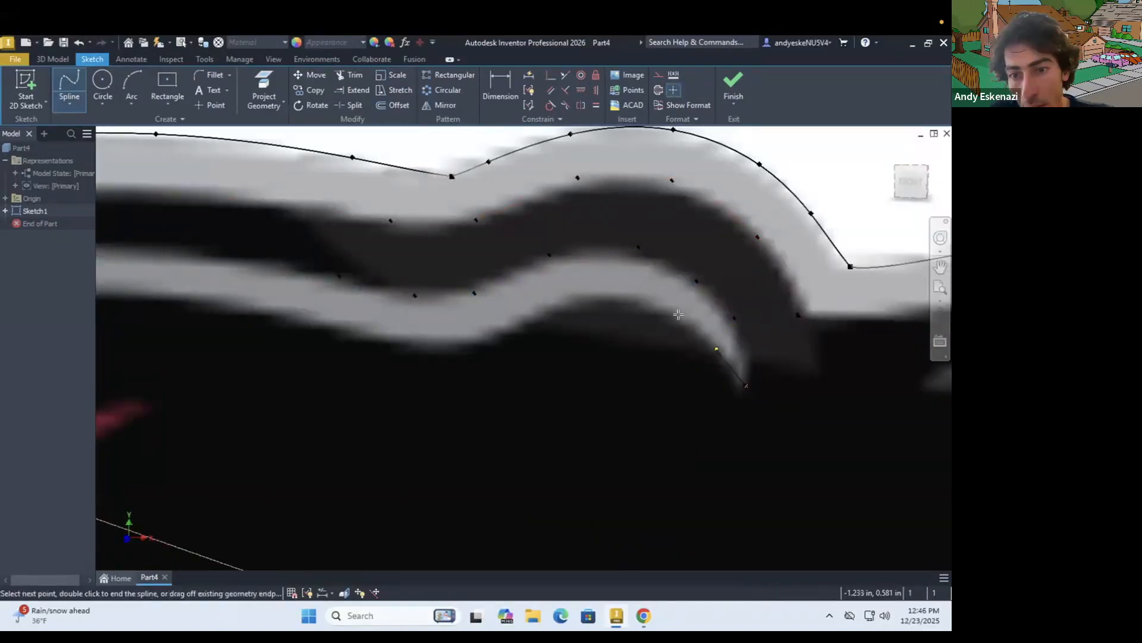
left_click(440, 344)
left_click(287, 318)
scroll(287, 318, "down", 3)
left_click(320, 298)
scroll(365, 273, "down", 4)
scroll(143, 332, "up", 5)
double_click(161, 325)
key("Escape")
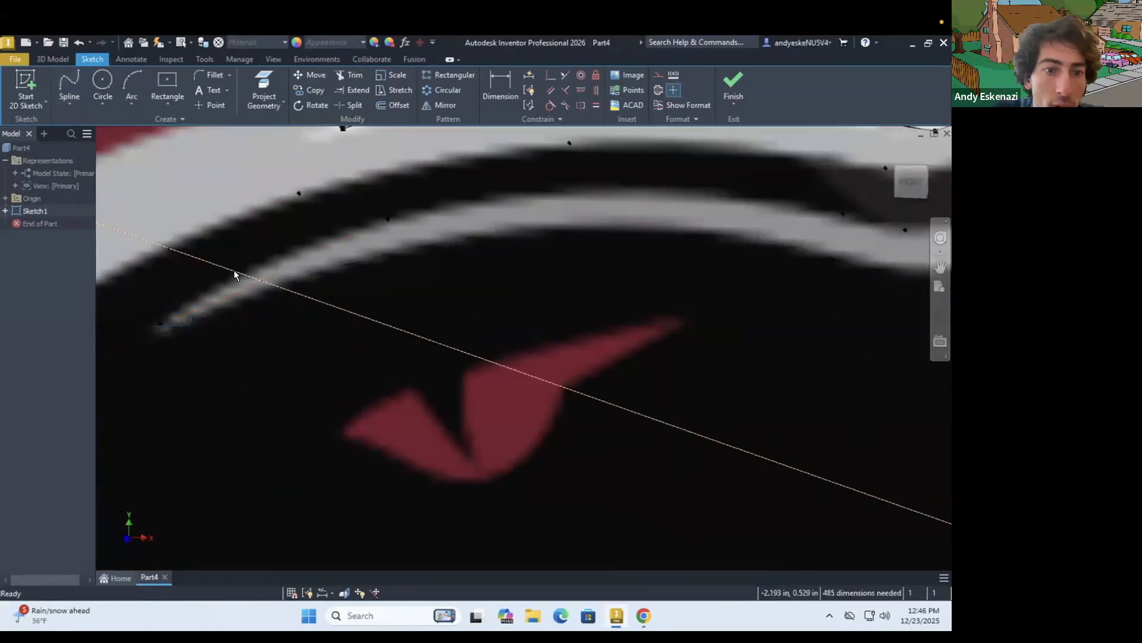
Start a spline at the right tip of the head's gray highlight and trace its lower edge back under the ear hump
scroll(357, 250, "down", 5)
left_click(69, 88)
scroll(645, 283, "up", 6)
left_click(560, 296)
left_click(516, 245)
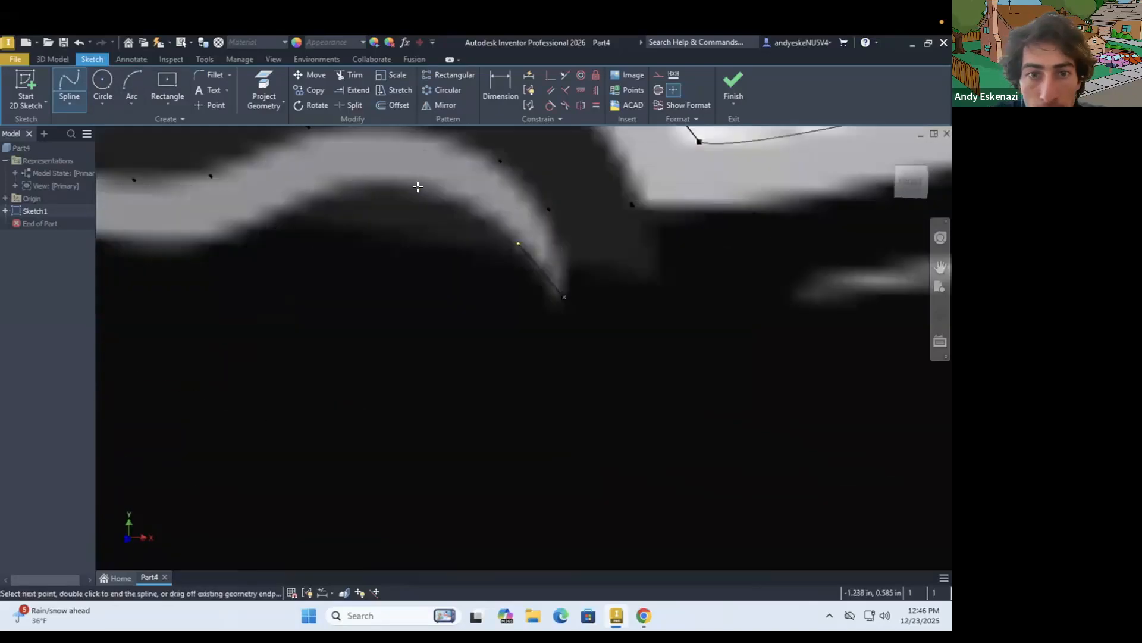
left_click(414, 181)
left_click(317, 189)
scroll(317, 197, "down", 2)
Continue the spline along the lower edge of the head's gray highlight and end it at the left tip
left_click(192, 260)
scroll(696, 321, "down", 5)
scroll(358, 266, "up", 4)
left_click(326, 303)
left_click(205, 330)
scroll(208, 362, "up", 2)
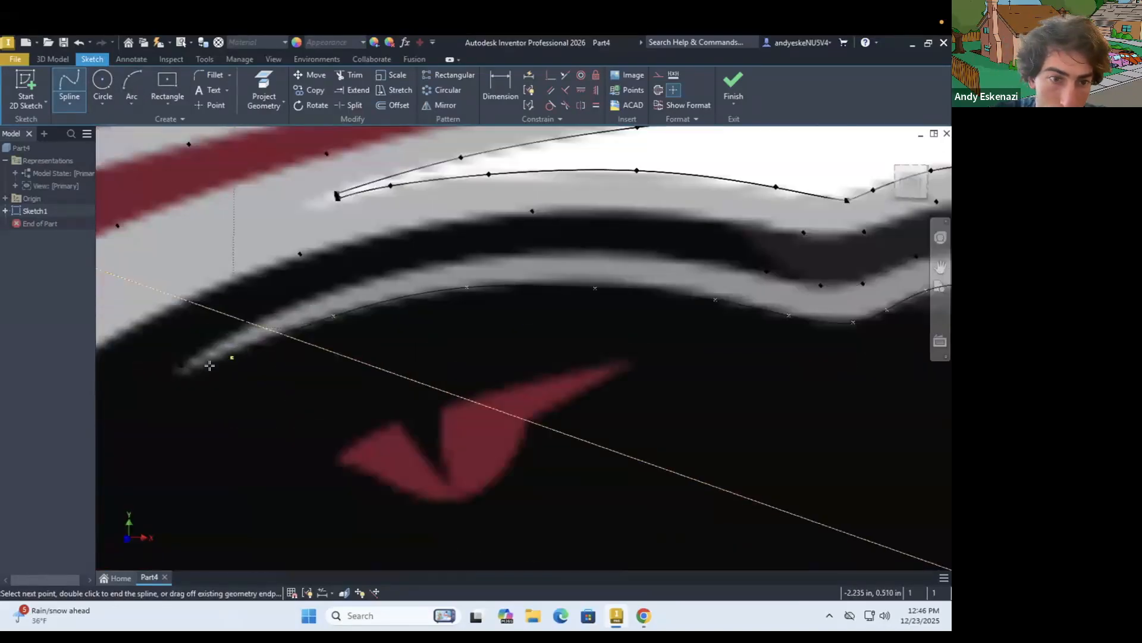
double_click(186, 373)
key("Escape")
Trace the upper edge of the back's gray highlight with a spline from its left tip to its right tip
scroll(357, 369, "up", 4)
scroll(411, 357, "down", 6)
scroll(559, 321, "down", 4)
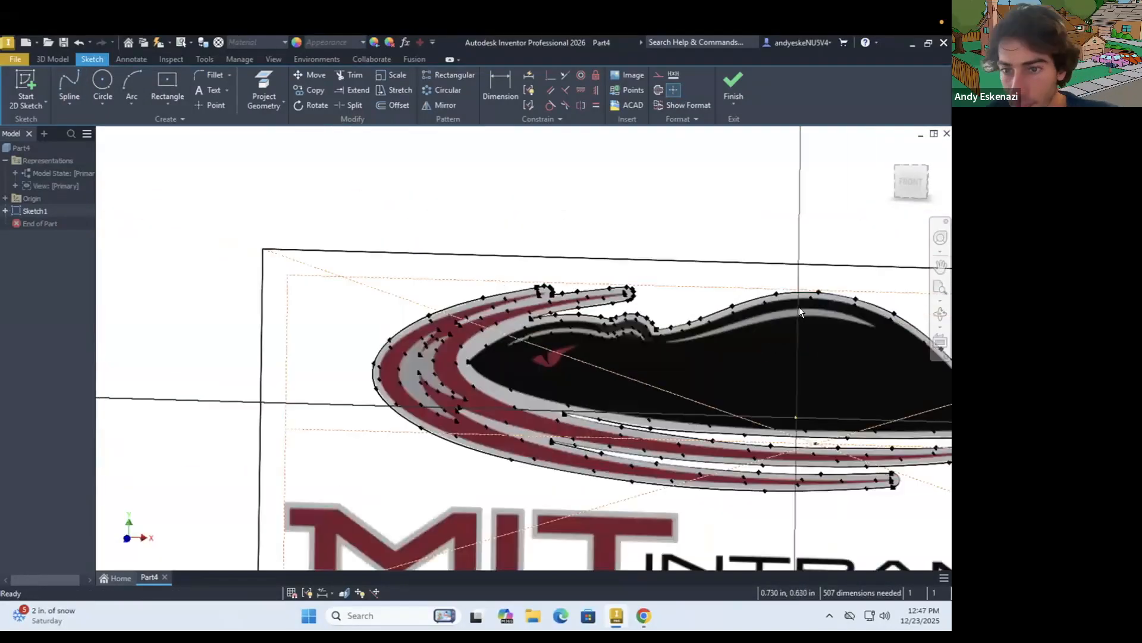
scroll(795, 315, "up", 5)
left_click(69, 88)
left_click(322, 393)
left_click(403, 379)
left_click(880, 276)
scroll(892, 298, "up", 5)
left_click(688, 276)
double_click(881, 378)
Trace the lower edge of the back's gray highlight with a spline from its right tip back to its left tip
left_click(69, 88)
left_click(882, 376)
left_click(732, 340)
scroll(122, 287, "down", 4)
left_click(235, 290)
scroll(238, 283, "up", 3)
left_click(238, 283)
scroll(183, 258, "up", 3)
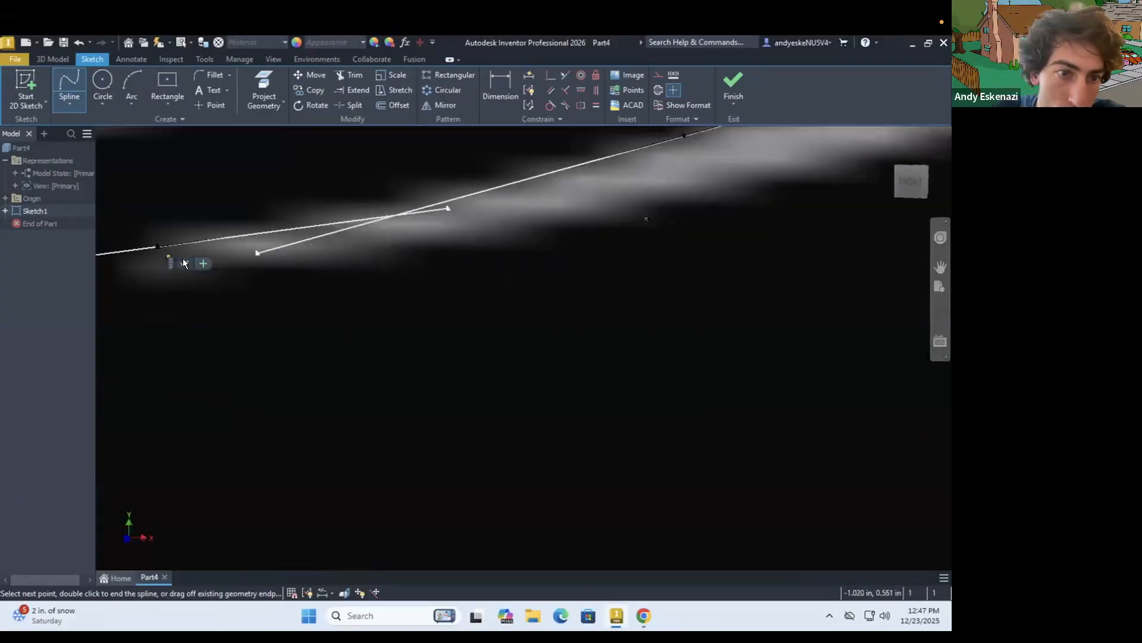
double_click(154, 249)
scroll(412, 271, "down", 8)
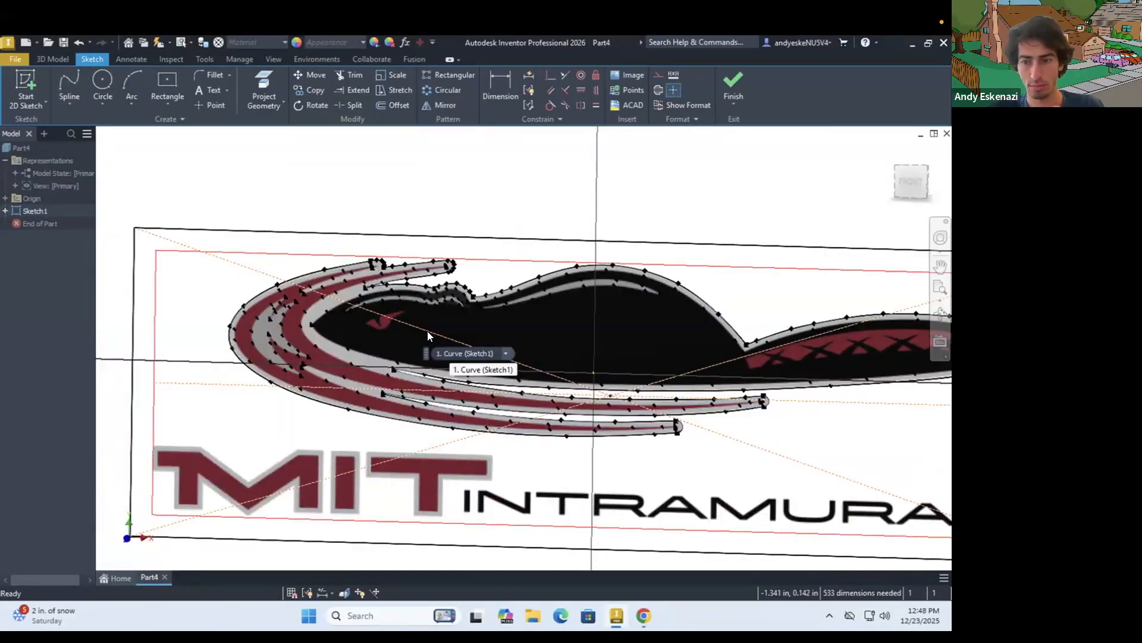
Trace the upper edge of the red eye's left lobe with a spline from its left tip to the notch
scroll(377, 320, "up", 8)
left_click(73, 88)
scroll(336, 348, "up", 5)
left_click(225, 412)
left_click(306, 342)
double_click(405, 292)
Draw two connected lines down and back up along the V-shaped notch between the red eye's lobes
key("l")
left_click(405, 292)
left_click(578, 494)
left_click(559, 242)
key("Escape")
Trace the upper edge of the eye's right lobe with an interpolation spline from the notch to the right tip
left_click(69, 104)
left_click(89, 189)
left_click(558, 241)
scroll(599, 279, "down", 4)
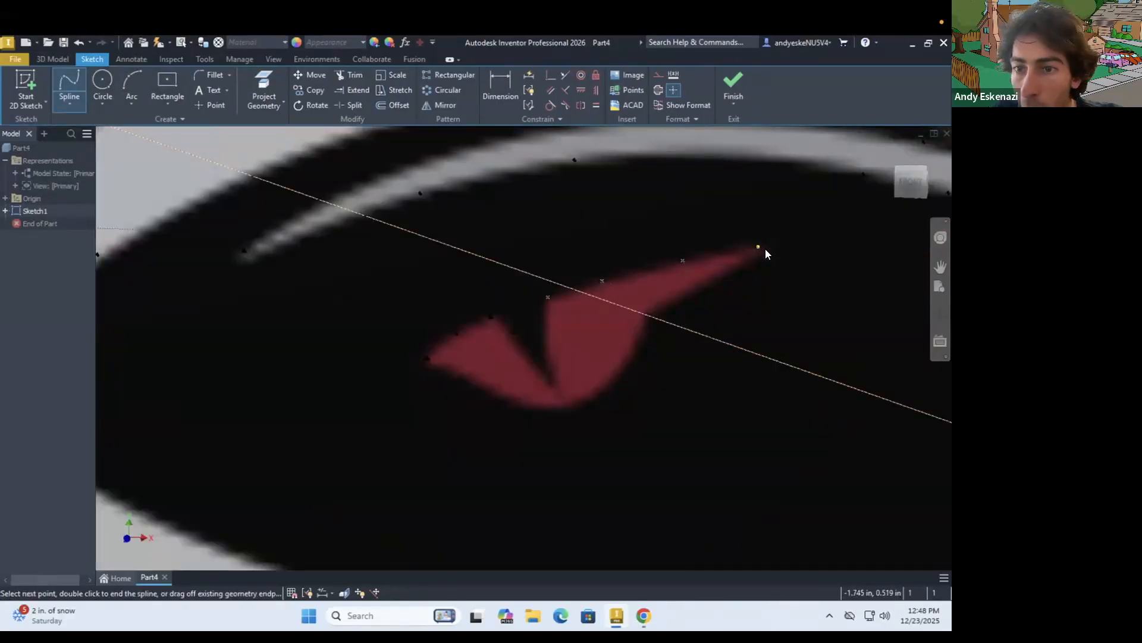
Trace the red eye's lower edge with splines from its right tip around the bottom to its left tip
scroll(653, 315, "up", 5)
left_click(659, 330)
left_click(643, 400)
scroll(641, 398, "down", 4)
left_click(615, 441)
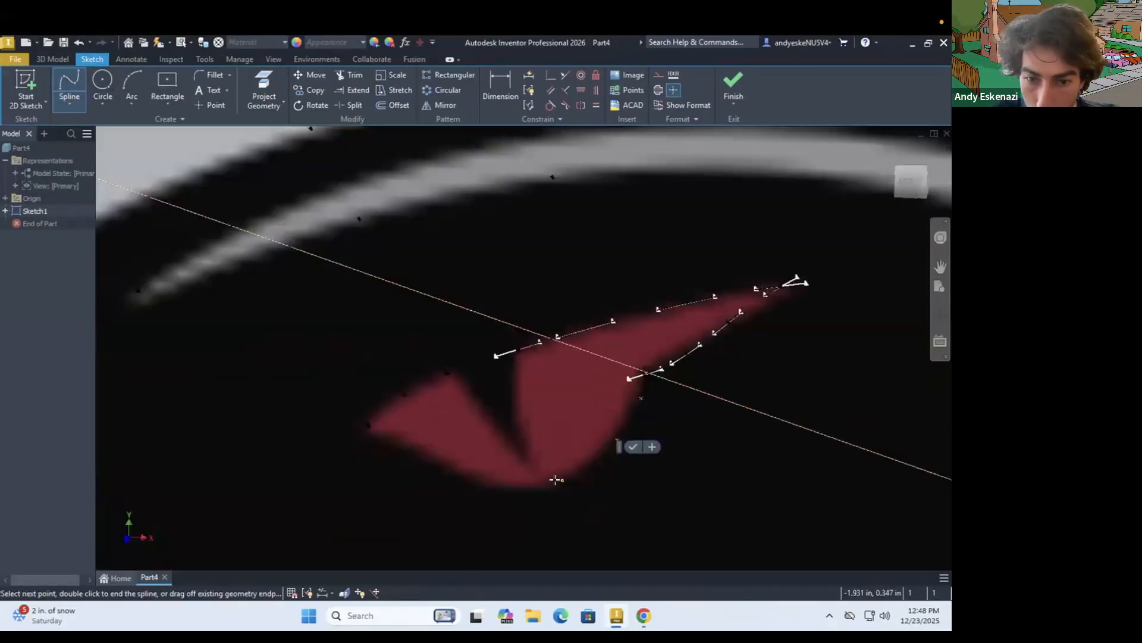
left_click(557, 478)
left_click(510, 486)
left_click(440, 462)
double_click(357, 415)
scroll(434, 409, "down", 8)
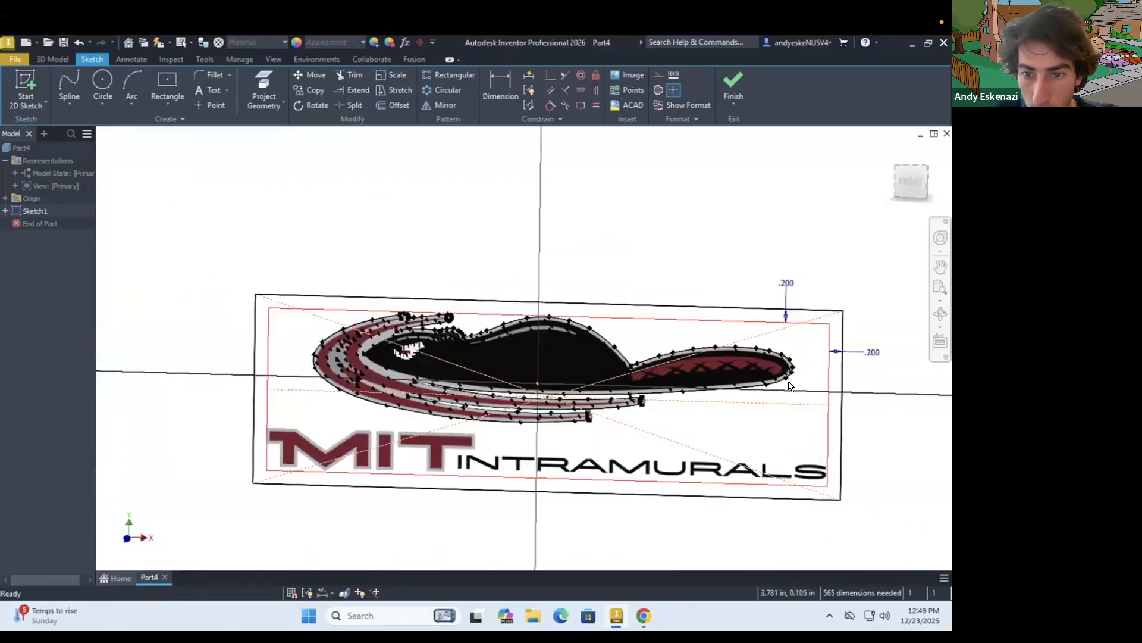
Draw a line along the left edge of the first red patch on the tail
scroll(642, 378, "up", 8)
scroll(357, 339, "down", 3)
scroll(357, 339, "up", 3)
left_click(70, 104)
left_click(77, 129)
scroll(528, 357, "down", 2)
scroll(476, 335, "up", 3)
left_click(68, 105)
left_click(80, 127)
left_click(284, 364)
Trace the upper edge of the tail's first red patch with an interpolation spline
left_click(65, 107)
left_click(82, 187)
left_click(284, 359)
left_click(357, 334)
double_click(425, 316)
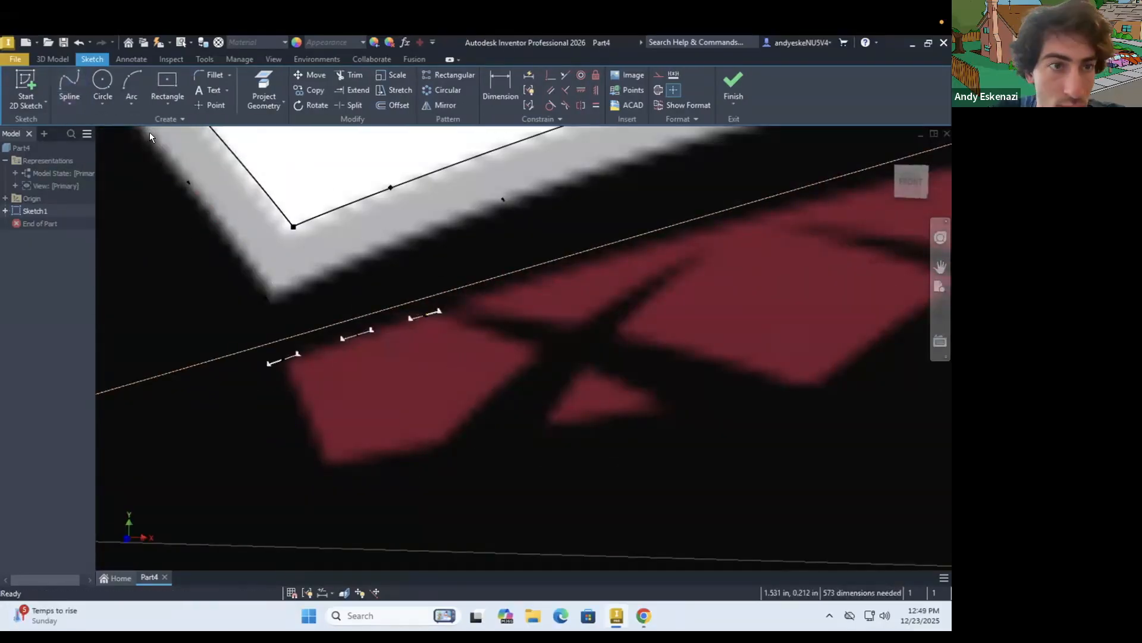
Trace the bottom and lower-right edges of the tail's first red patch with splines
double_click(438, 441)
scroll(362, 379, "down", 7)
scroll(389, 382, "up", 8)
left_click(65, 88)
left_click(325, 448)
left_click(376, 396)
double_click(463, 329)
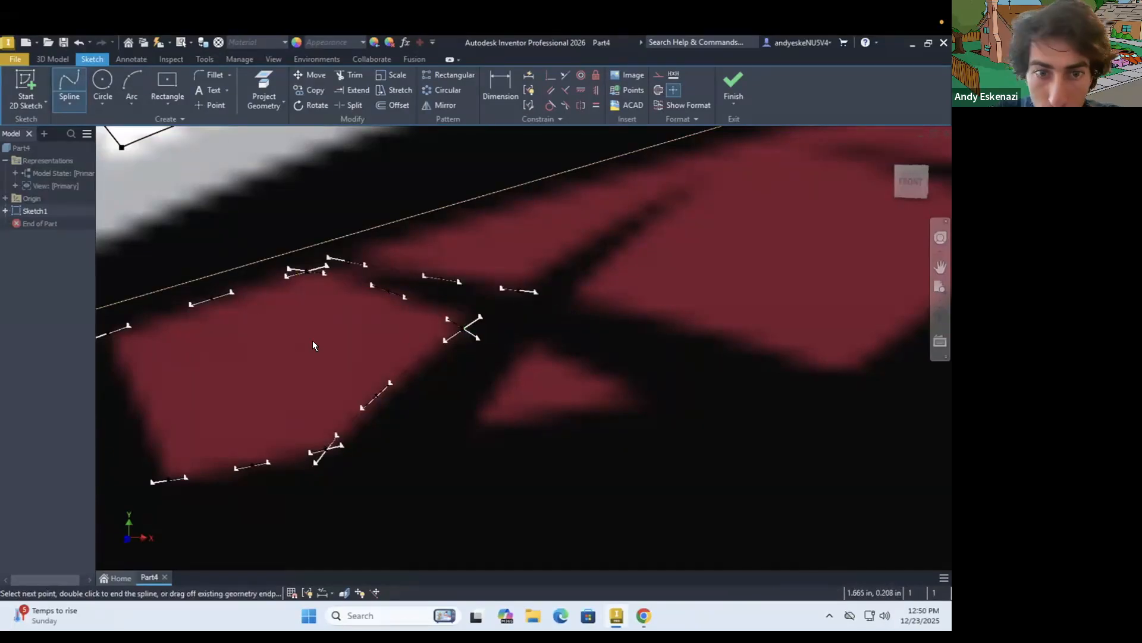
Trace the tail's red upper edge with a spline from beside the first patch around the rounded end to its lower corner
left_click(350, 257)
left_click(438, 230)
scroll(438, 231, "down", 3)
left_click(620, 216)
scroll(622, 220, "down", 5)
left_click(867, 198)
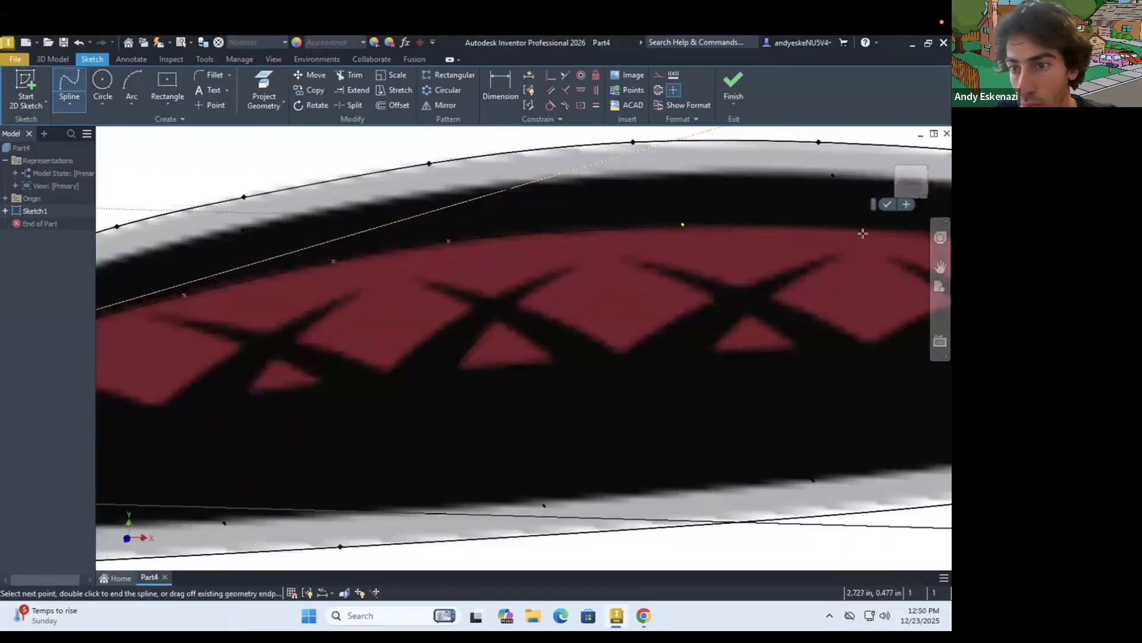
left_click(881, 229)
left_click(697, 236)
scroll(766, 258, "down", 3)
left_click(624, 484)
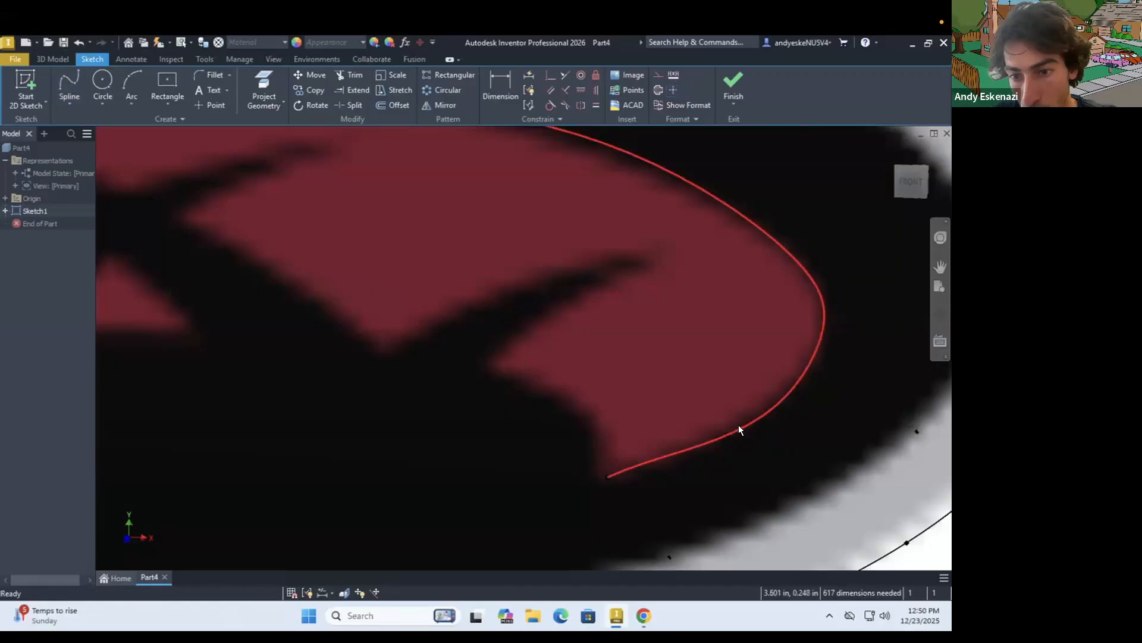
Trace the inner edge of the tail's rounded end patch and both sides of the adjoining black stroke with splines
left_click(588, 403)
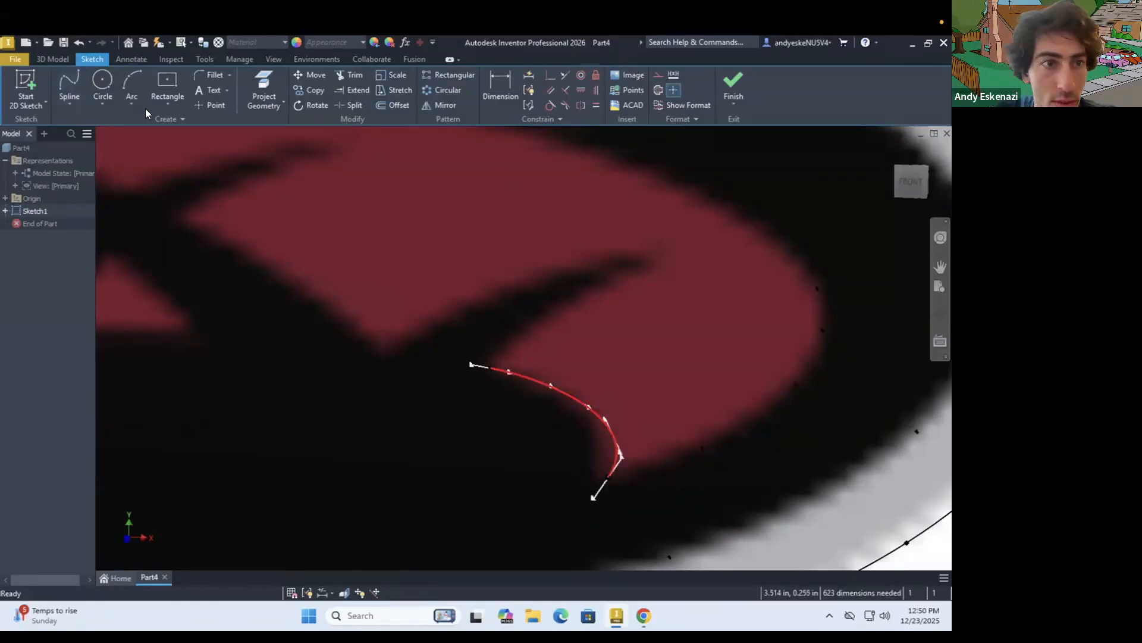
double_click(646, 268)
double_click(385, 357)
Trace the lower-left edge of the red patch right of the rightmost X with a spline from its bottom corner
left_click(70, 82)
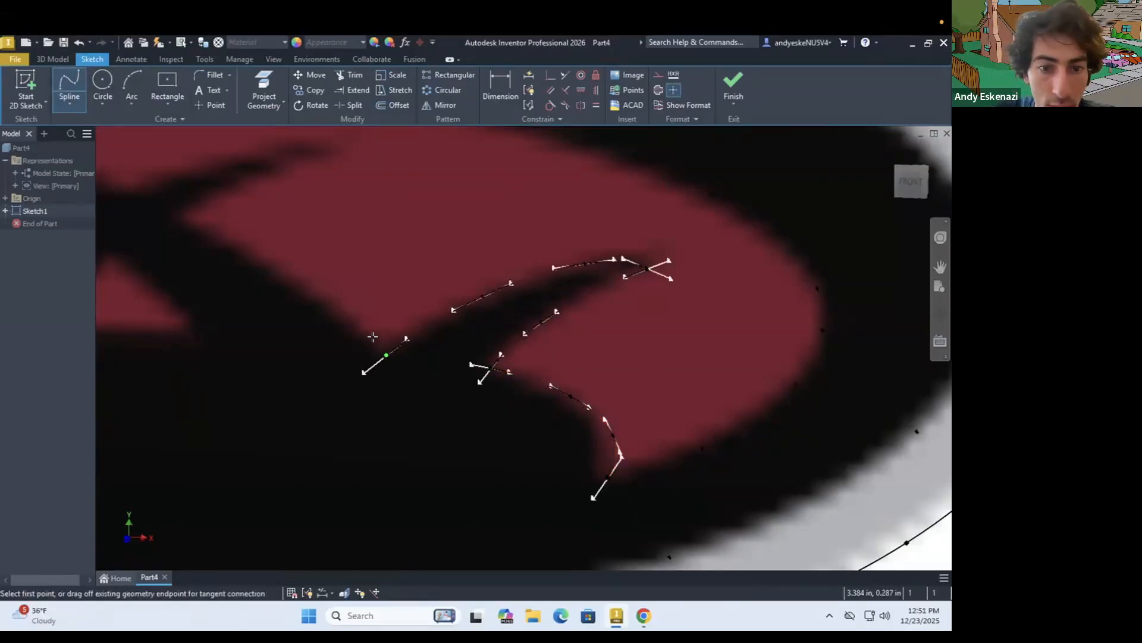
left_click(385, 357)
left_click(329, 308)
double_click(182, 222)
Trace the rightmost X's right arm and the upper edge of its left arm with splines
scroll(373, 337, "down", 5)
scroll(373, 337, "up", 4)
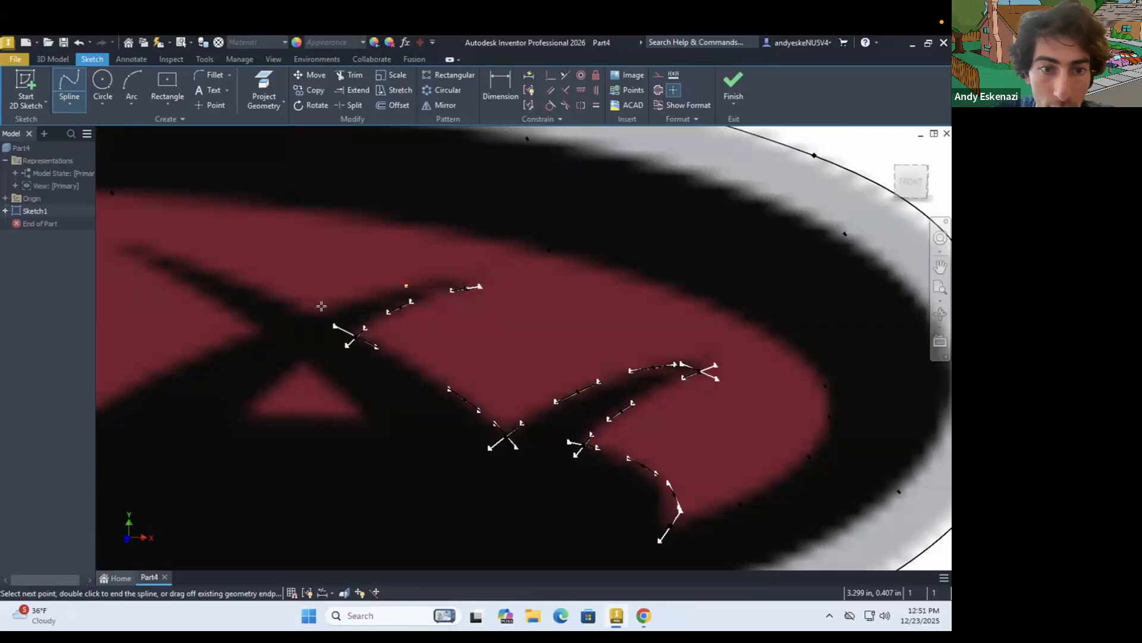
double_click(128, 247)
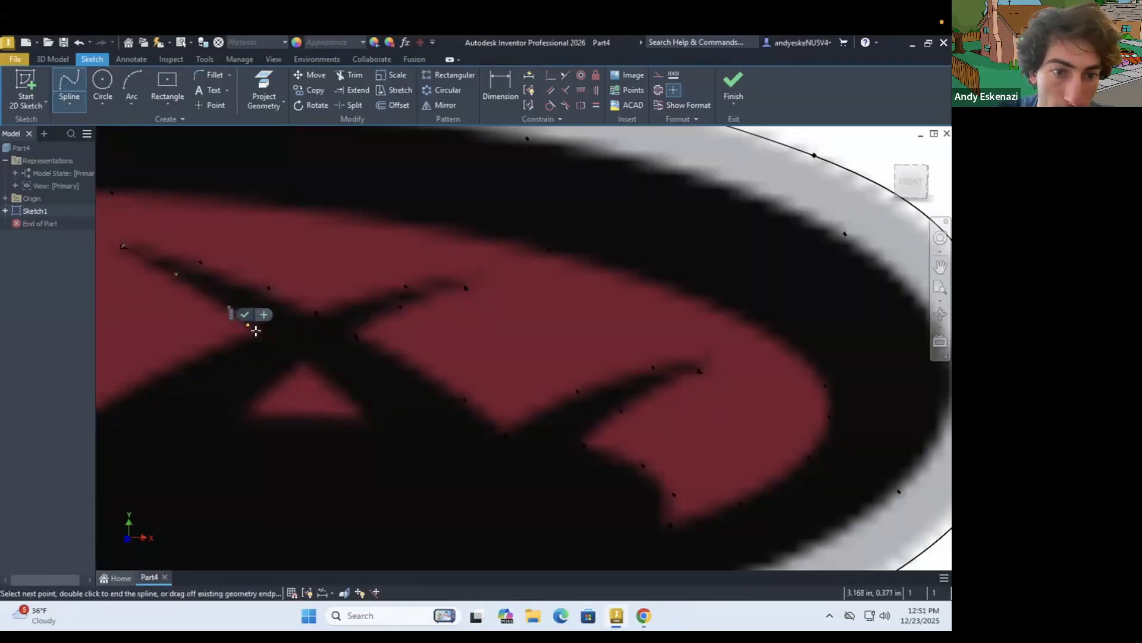
Trace the underside of the rightmost X's left arm and the neighbouring red patch's lower-right edge with splines
left_click(257, 333)
left_click(187, 357)
scroll(135, 382, "up", 3)
left_click(245, 334)
double_click(191, 367)
scroll(203, 351, "down", 2)
Outline the small red triangle below the rightmost X with splines along its sides and a line along its base
scroll(361, 323, "up", 3)
left_click(294, 367)
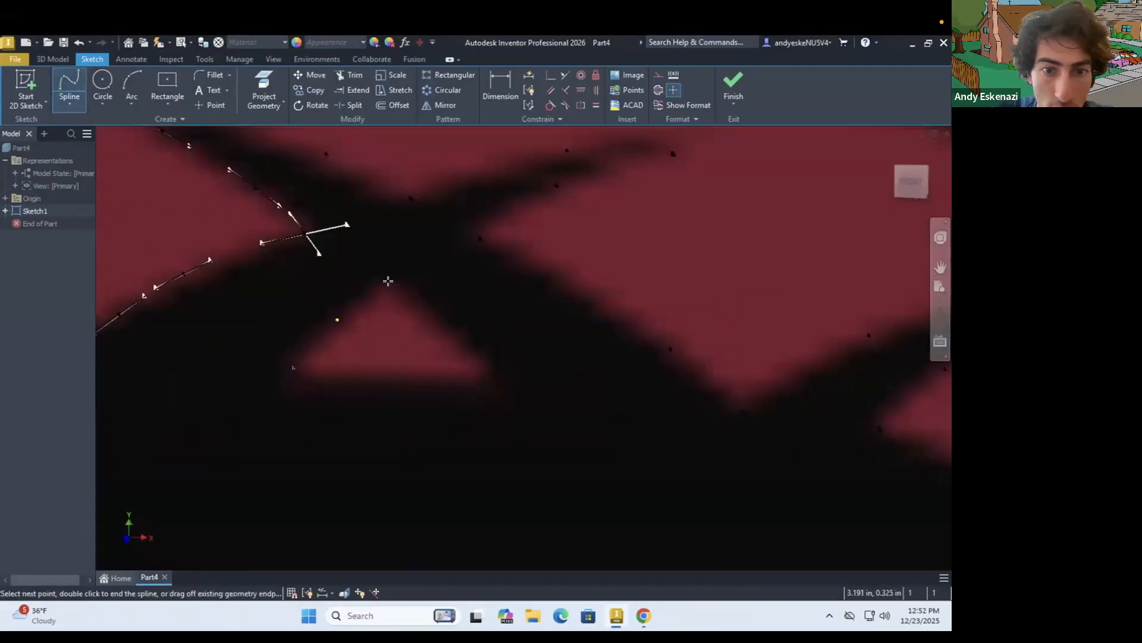
left_click(69, 104)
left_click(70, 123)
left_click(294, 367)
left_click(486, 374)
key("Escape")
scroll(495, 387, "down", 5)
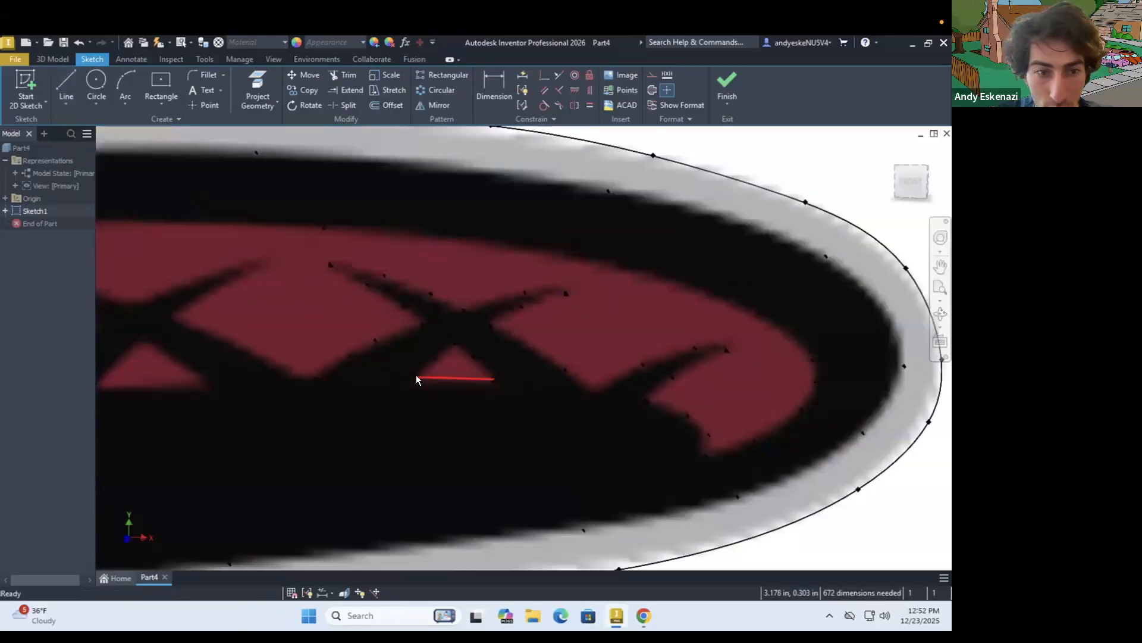
Finish the sketch and save the part as MIT Intramurals Banner
scroll(586, 309, "down", 8)
left_click(733, 88)
key("ctrl+s")
type("MIT Intramurals Banner")
left_click(738, 517)
Reopen Sketch1 for editing and draw a line along the base of the small triangle below the fourth X
right_click(23, 210)
left_click(72, 260)
scroll(626, 322, "up", 12)
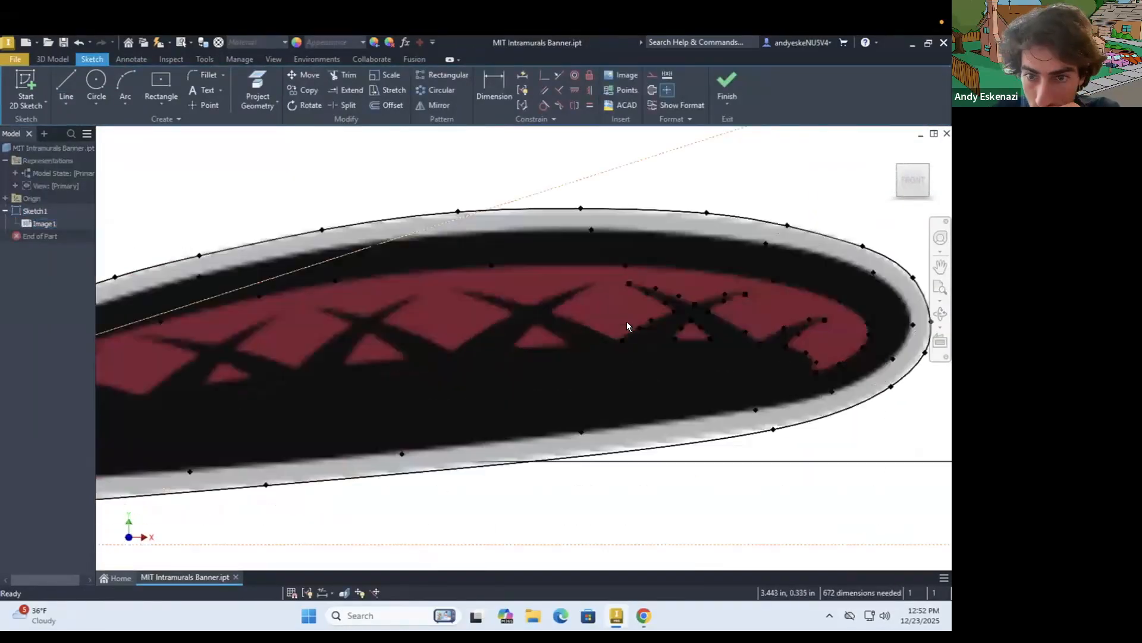
left_click(67, 104)
left_click(82, 132)
left_click(229, 422)
left_click(416, 418)
Draw lines along the bases of the remaining small red triangles toward the tail's left end
left_click(439, 409)
left_click(596, 403)
scroll(454, 431, "down", 6)
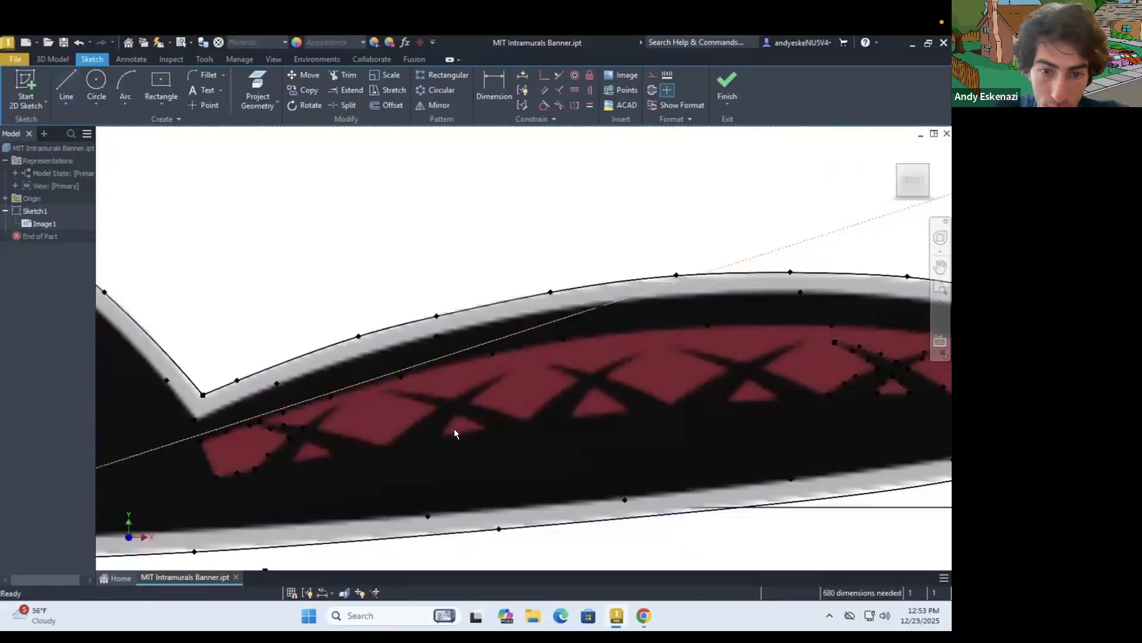
scroll(454, 431, "up", 4)
left_click(429, 442)
key("Escape")
Trace the sides of the leftmost small triangle with splines and nudge a point on the first X's left arm
scroll(511, 429, "down", 3)
scroll(358, 455, "up", 6)
left_click(67, 105)
left_click(83, 190)
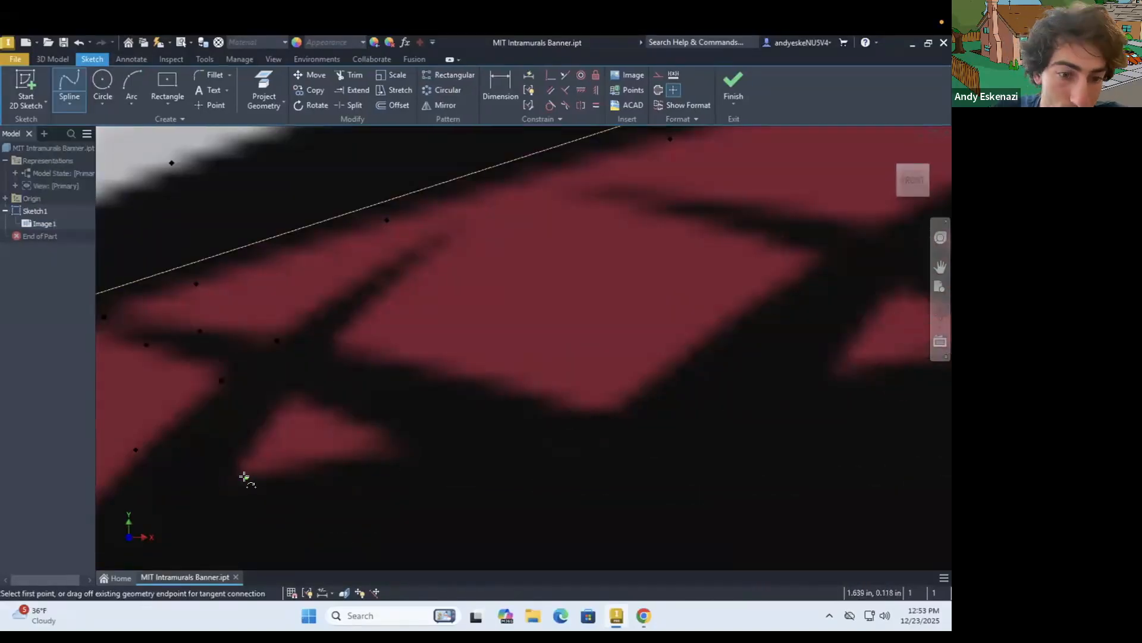
left_click_drag(200, 331, 200, 327)
Trace the first X's right arm and the lower edges of the second red patch with splines
left_click(69, 85)
left_click(277, 341)
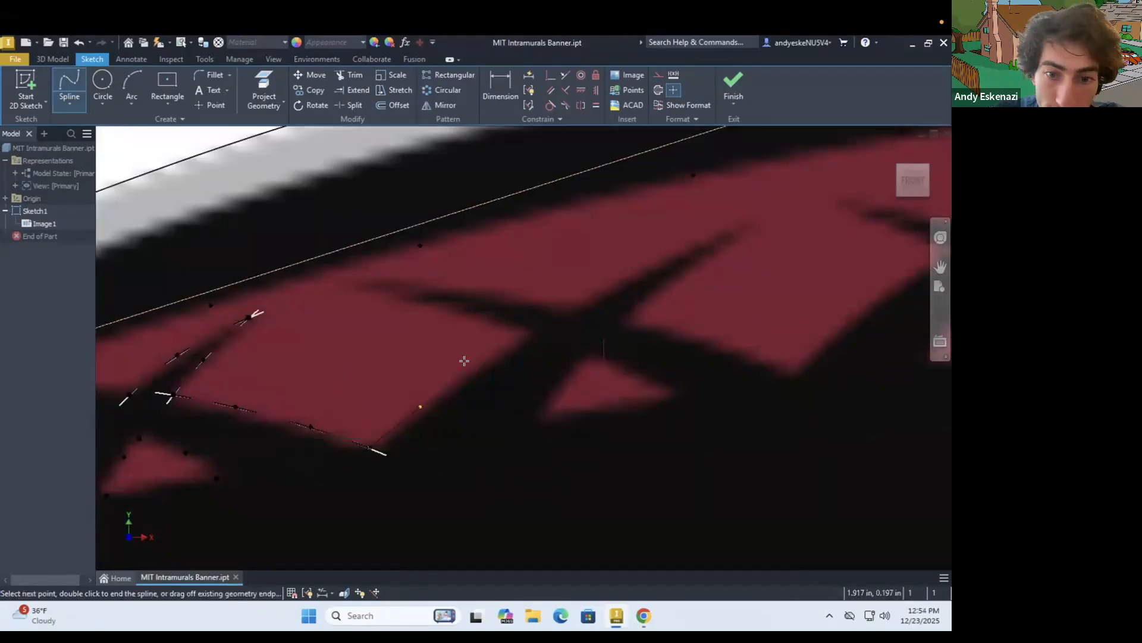
double_click(532, 339)
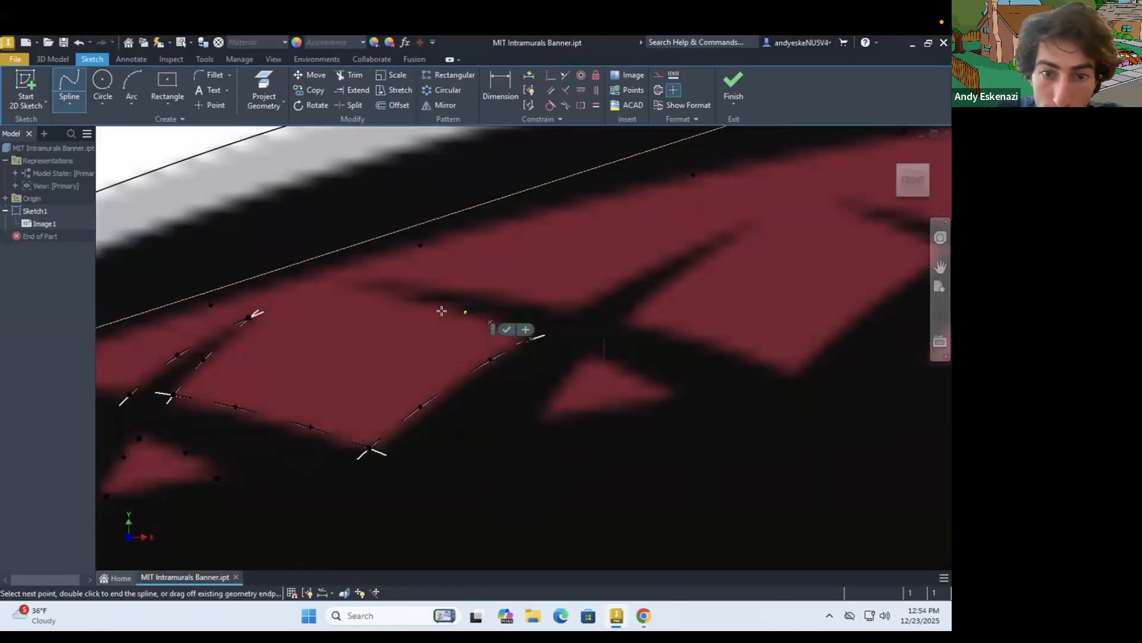
Trace the lower and upper edges of the second X's left arm with splines meeting at its tip
scroll(457, 315, "up", 5)
left_click(464, 310)
double_click(301, 282)
left_click(69, 85)
left_click(301, 282)
left_click(451, 257)
left_click(602, 257)
double_click(657, 272)
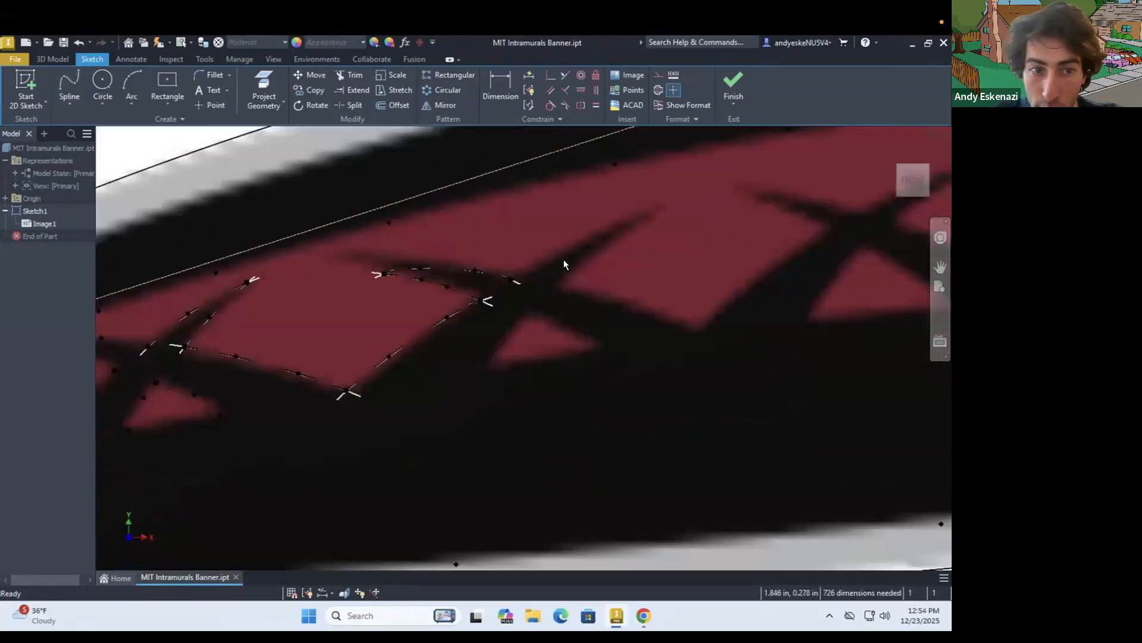
Trace both edges of the second X's right arm with splines meeting at its tip
scroll(623, 190, "up", 4)
left_click(69, 85)
left_click(384, 379)
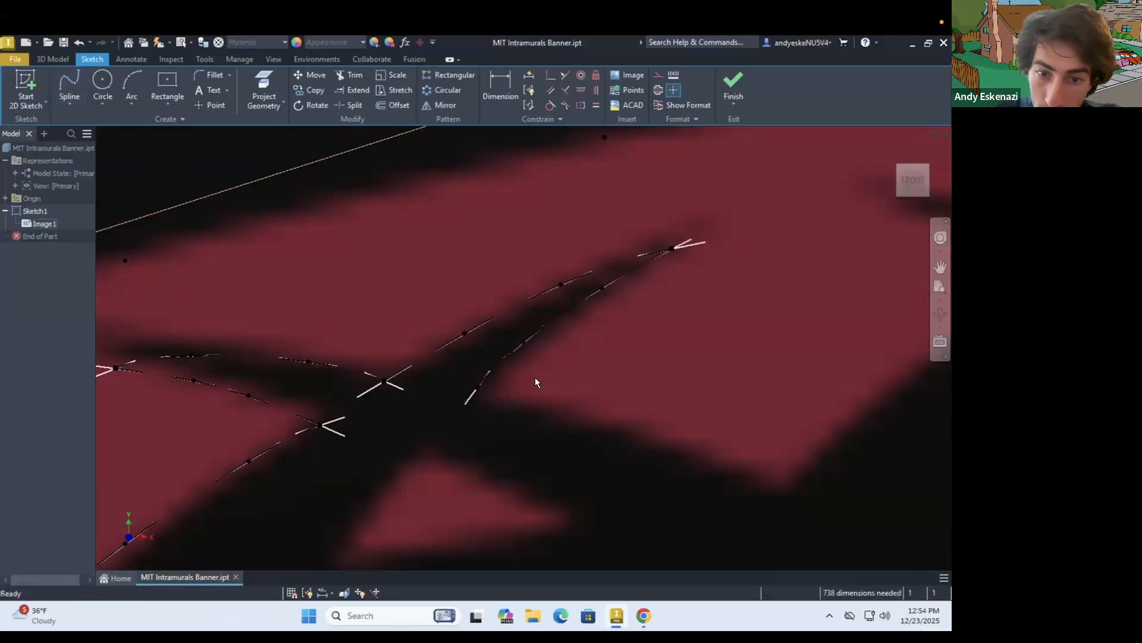
Trace the lower-left edge of the third red patch with a spline down to its bottom corner
left_click(69, 85)
left_click(316, 375)
scroll(316, 375, "up", 4)
left_click(461, 382)
left_click(664, 430)
scroll(642, 423, "down", 4)
double_click(705, 462)
Trace the sides of the small red triangles below the second and fourth X with splines
left_click(69, 84)
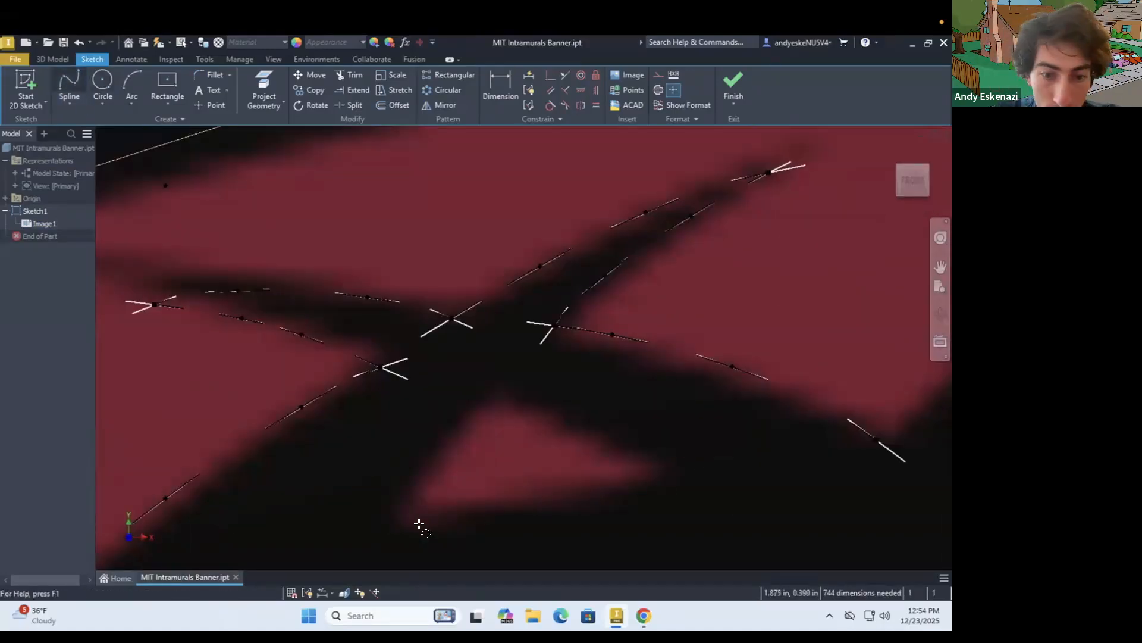
scroll(599, 498, "down", 6)
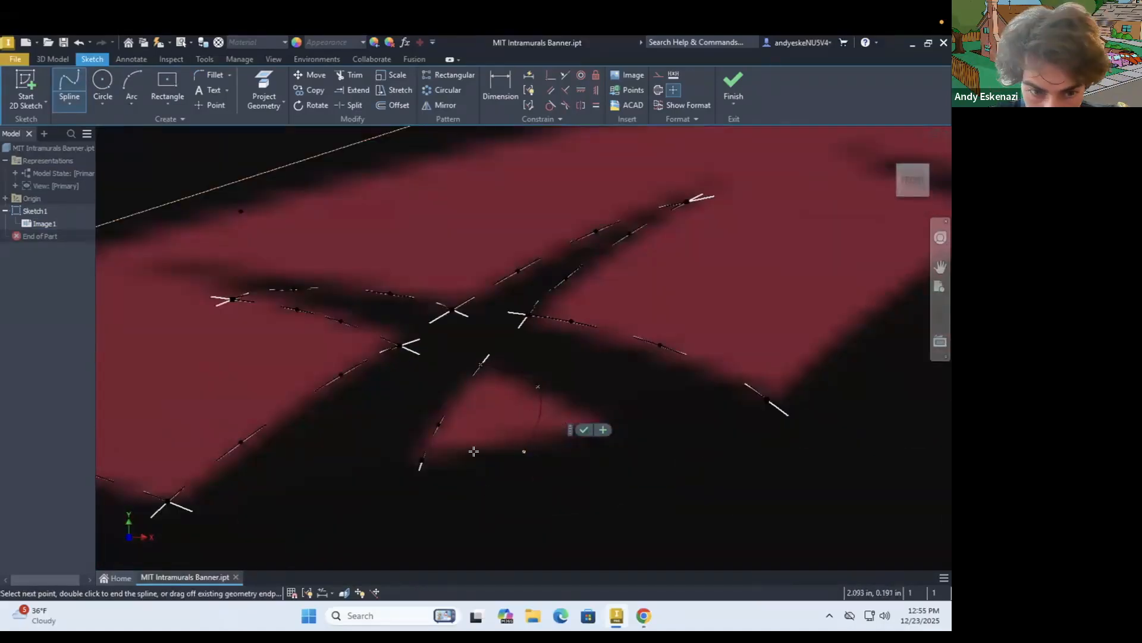
scroll(434, 354, "up", 6)
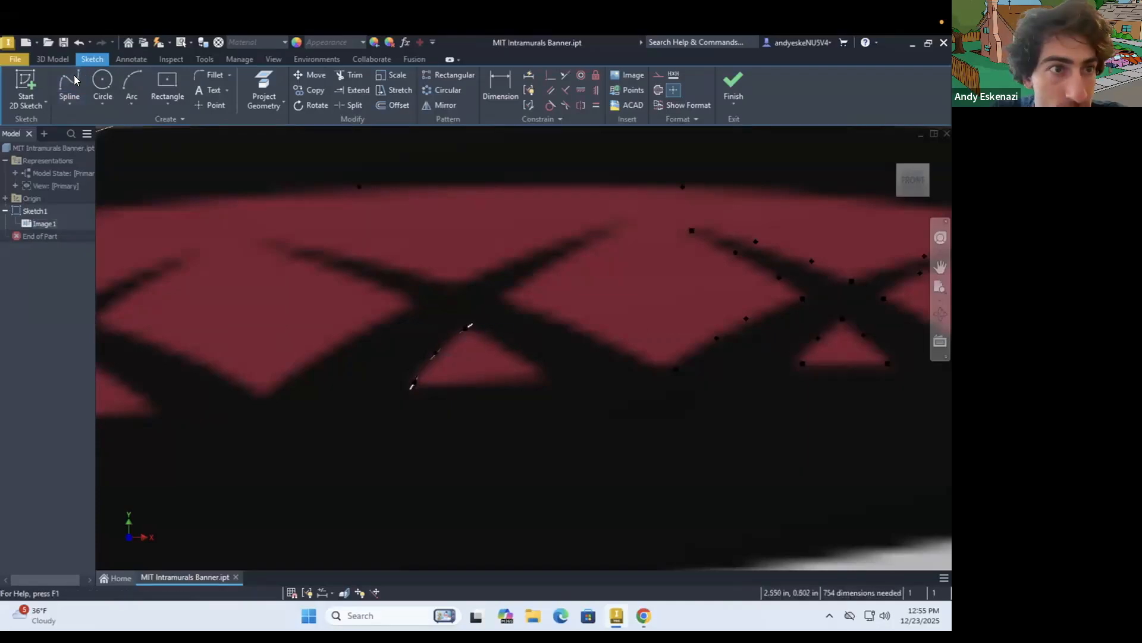
scroll(552, 382, "up", 5)
scroll(479, 367, "down", 4)
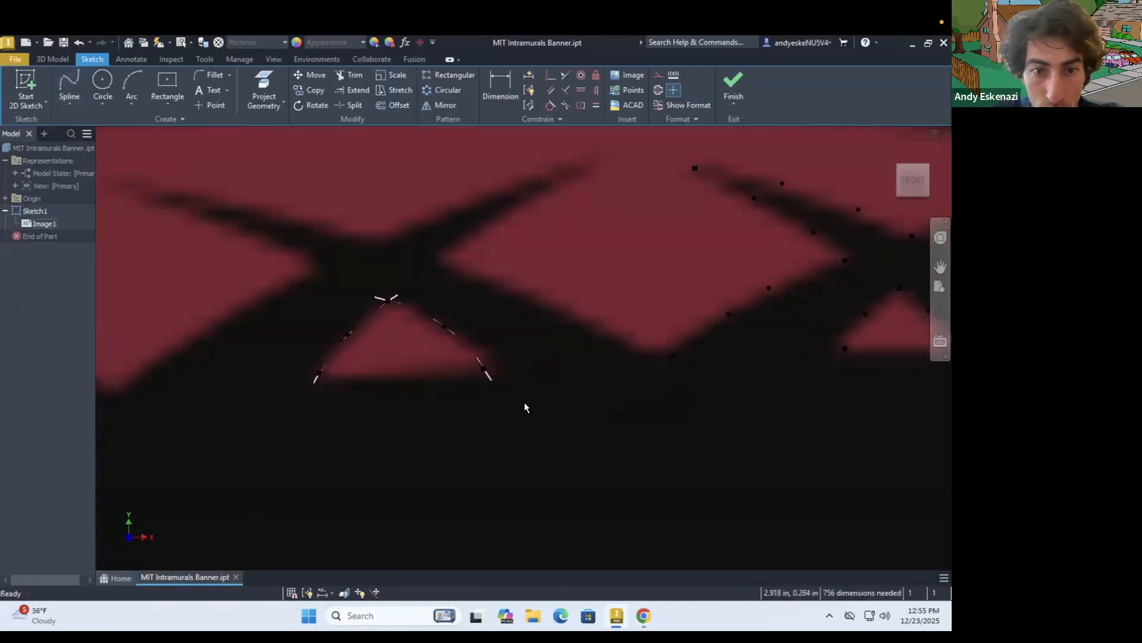
Trace the sides of the small red triangle below the third X with splines
left_click(69, 84)
scroll(512, 410, "down", 4)
scroll(252, 430, "up", 4)
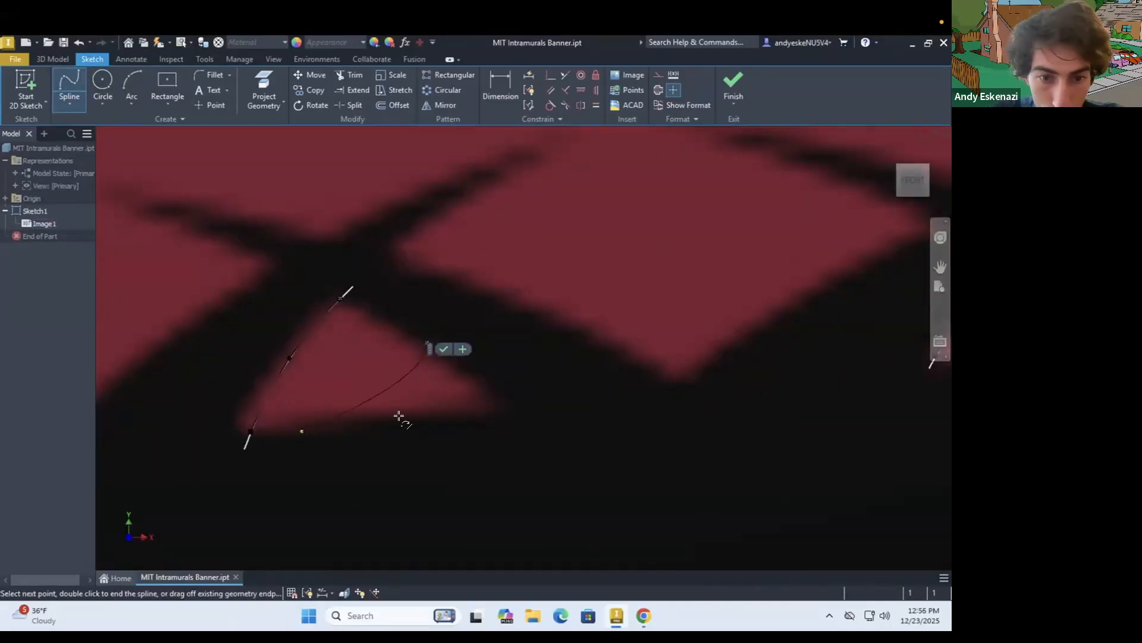
scroll(241, 372, "down", 4)
scroll(190, 381, "up", 3)
Trace the third patch's lower-right edge, the third X's arms and the fourth patch's lower-left edge with splines
left_click(69, 85)
left_click(214, 403)
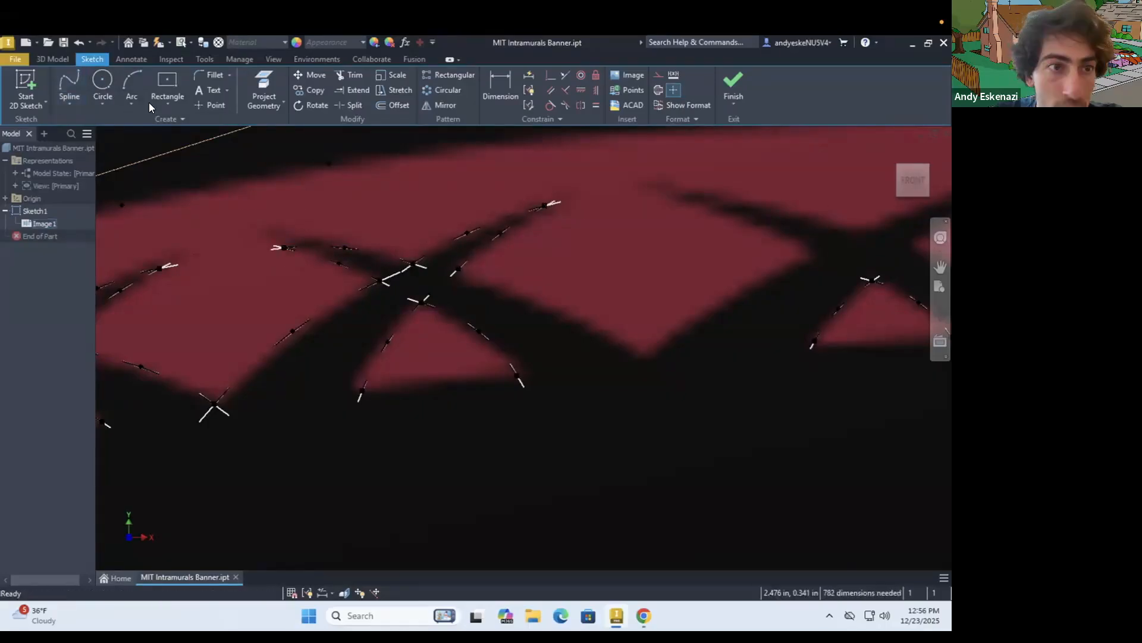
double_click(642, 357)
key("Escape")
Trace the fourth patch's lower-right edge and the fourth X's left arm with splines ending at the crossing
scroll(641, 357, "down", 3)
scroll(780, 333, "up", 4)
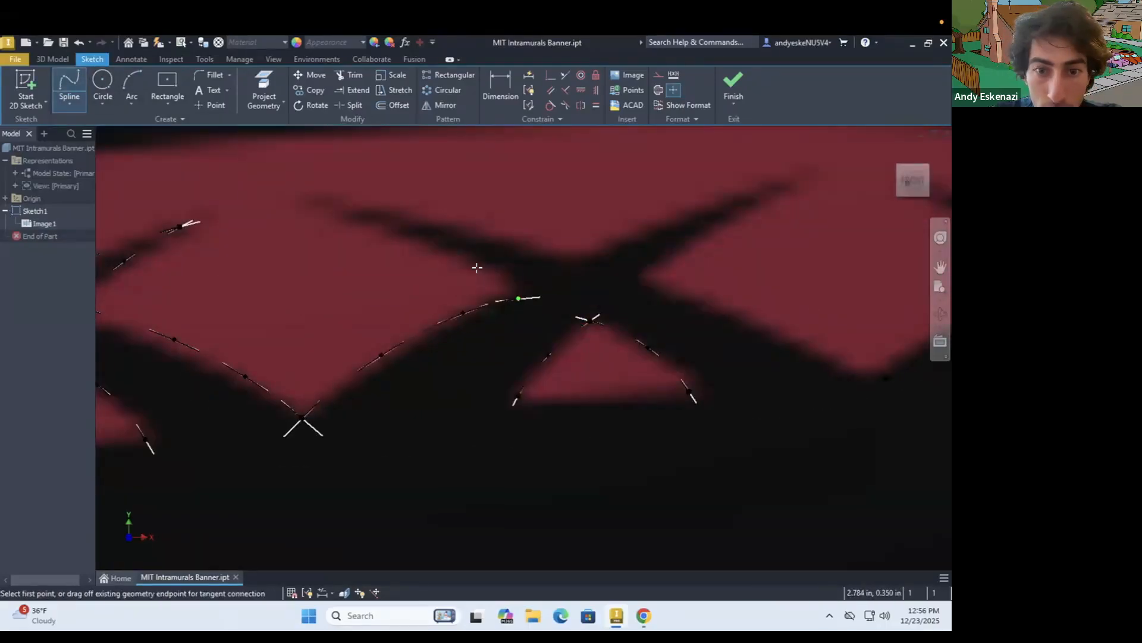
double_click(571, 262)
key("Escape")
Trace the fourth X's right arm and the adjoining red patch's lower-left edge with splines
scroll(572, 262, "down", 3)
scroll(774, 206, "up", 4)
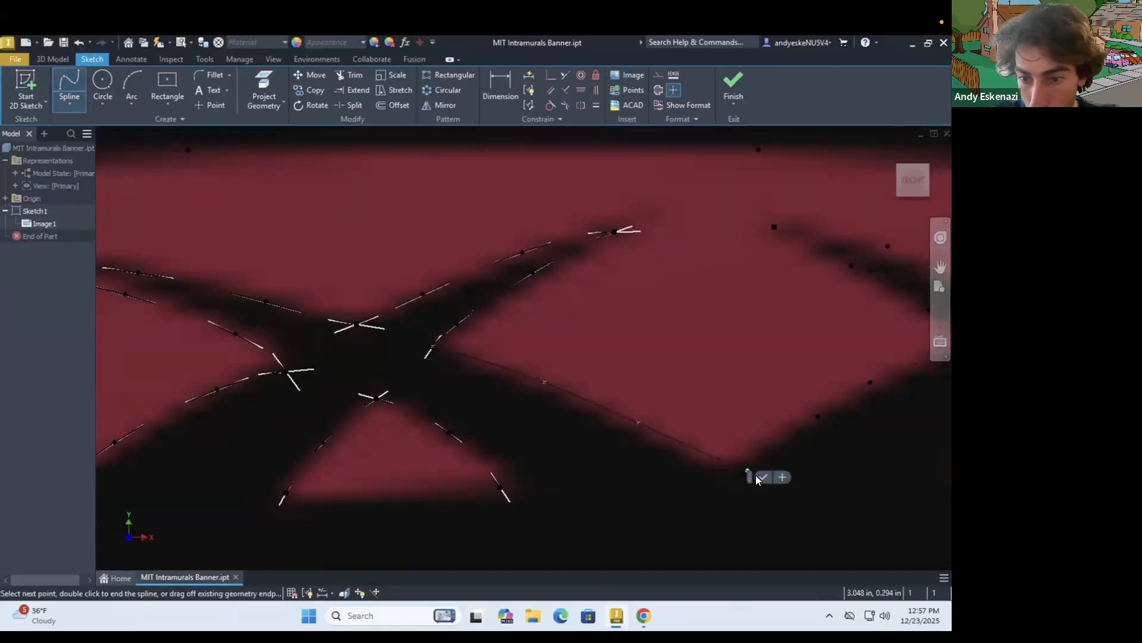
left_click(762, 477)
Start a line outline of the red letter M, following its left serif's underside and down around the left leg
scroll(535, 399, "down", 10)
scroll(260, 393, "up", 2)
scroll(236, 495, "up", 3)
left_click(69, 104)
left_click(86, 126)
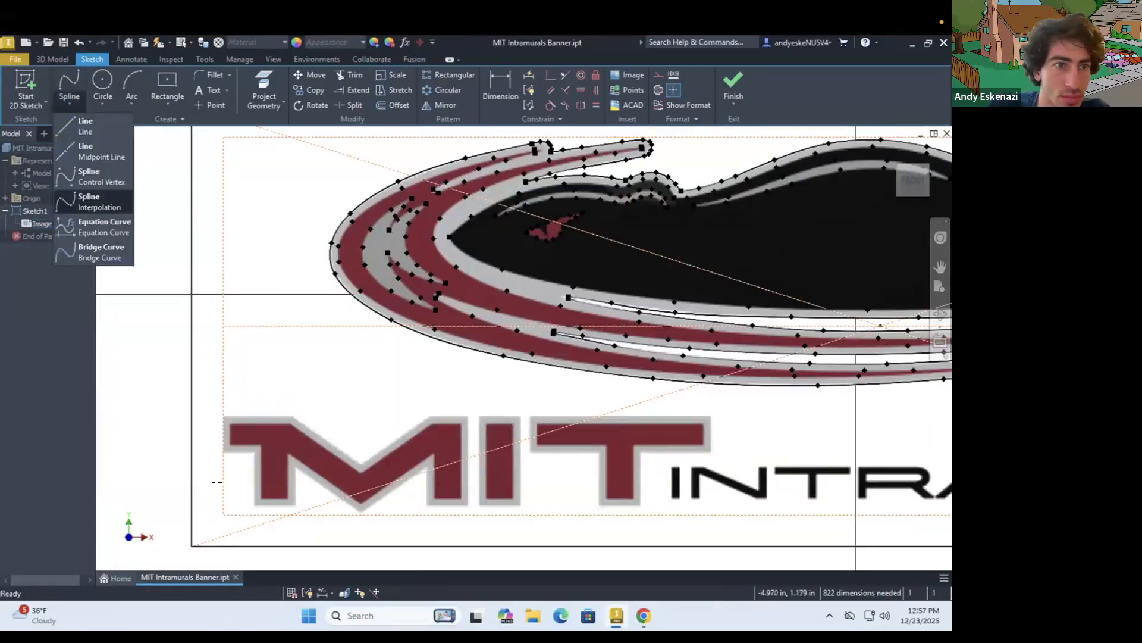
scroll(250, 512, "up", 4)
left_click(173, 331)
left_click(240, 331)
left_click(240, 446)
left_click(296, 445)
Complete the closed line outline of the red M around its inner V, right leg, upper edge and left serif
left_click(296, 349)
left_click(454, 459)
left_click(615, 350)
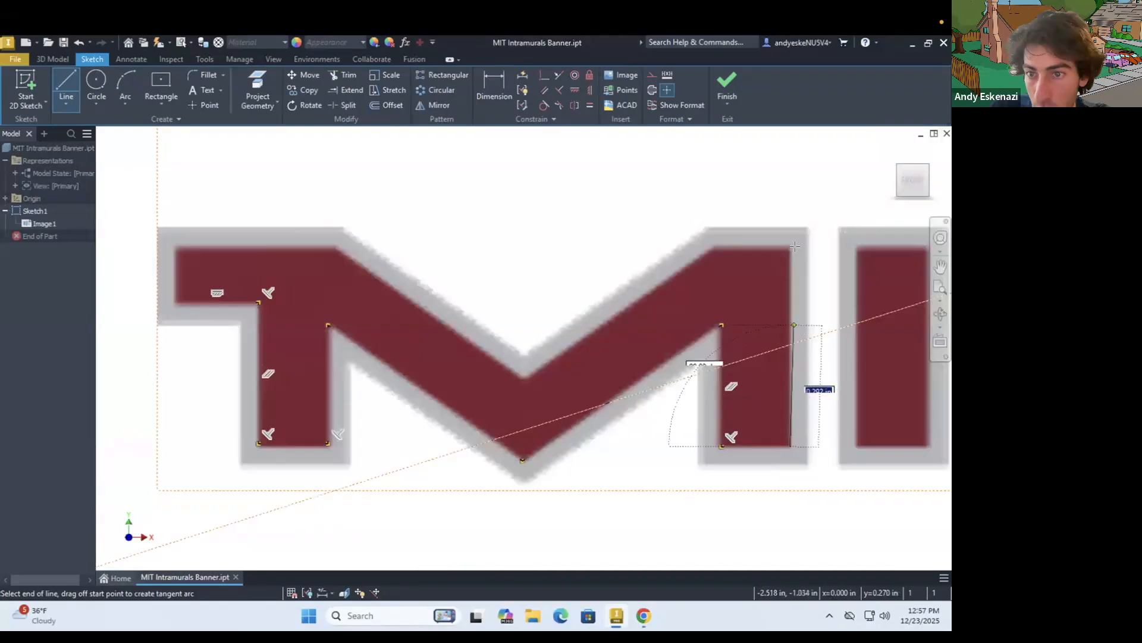
left_click(175, 302)
left_click(259, 302)
key("Escape")
Draw rectangles around the red letter I of MIT and the first black I of INTRAMURALS
left_click(66, 83)
scroll(550, 277, "down", 3)
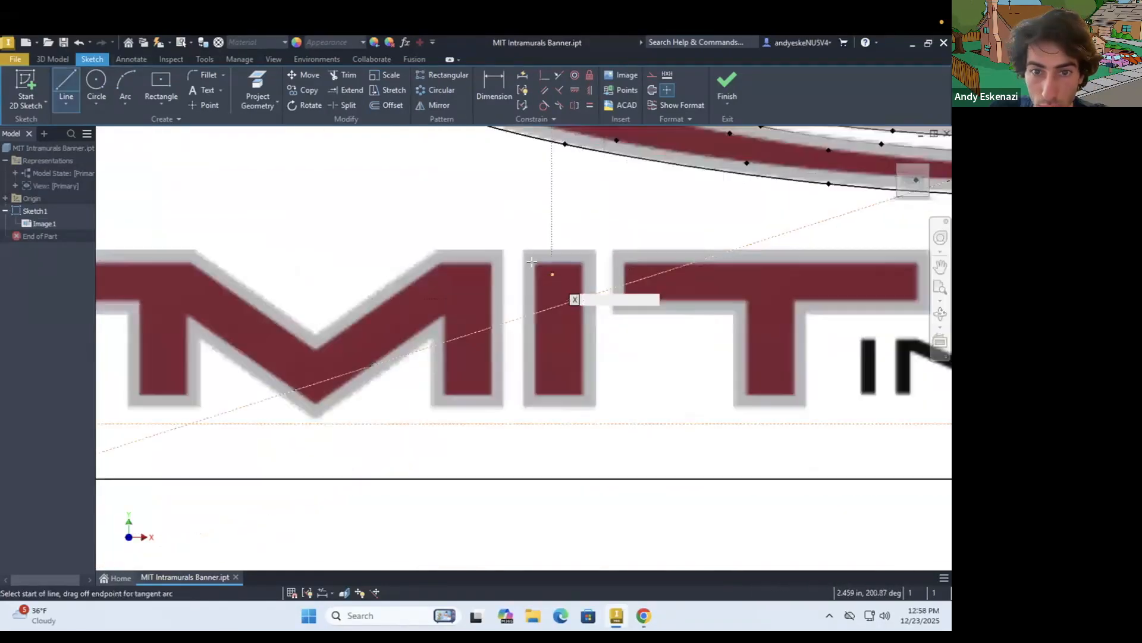
left_click(161, 83)
left_click(537, 264)
left_click(585, 394)
left_click(389, 285)
left_click(440, 482)
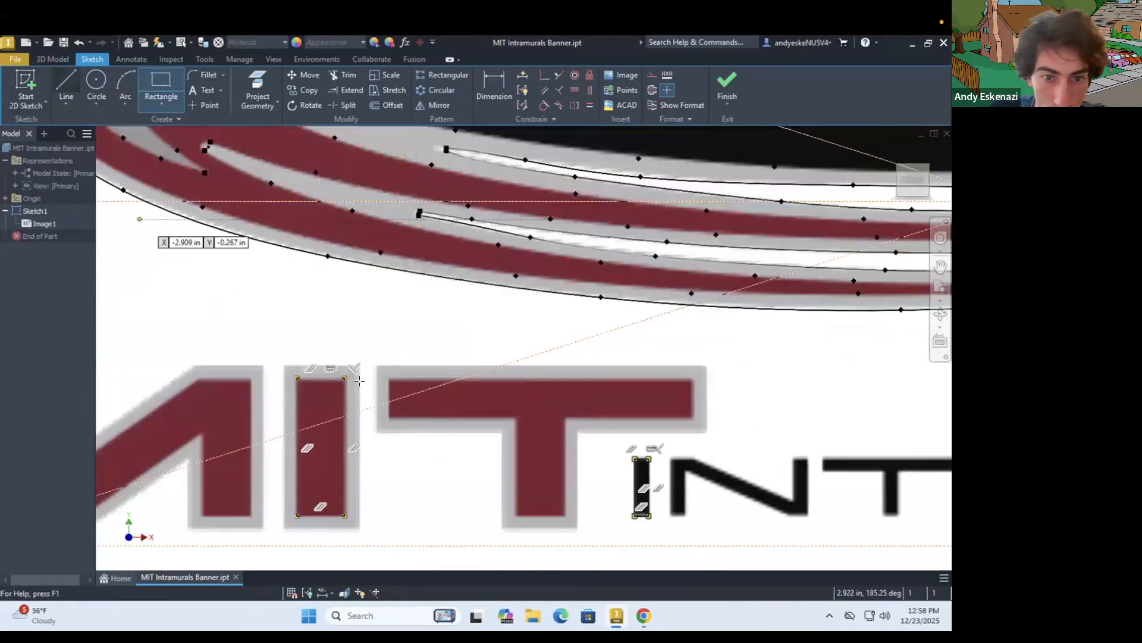
Outline the red letter T of MIT with connected lines along its crossbar and stem
left_click(66, 83)
left_click(401, 364)
left_click(401, 444)
left_click(645, 444)
scroll(553, 410, "down", 4)
left_click(584, 481)
left_click(501, 391)
Trace the black letter N of INTRAMURALS with a closed line outline
scroll(872, 542, "up", 4)
left_click(66, 84)
left_click(431, 309)
left_click(430, 397)
left_click(450, 397)
left_click(450, 324)
left_click(616, 397)
left_click(465, 309)
left_click(430, 308)
Trace the black letter T of INTRAMURALS with a closed line outline
scroll(430, 309, "down", 2)
middle_click_drag(602, 313, 339, 298)
left_click(327, 293)
left_click(467, 293)
left_click(467, 304)
left_click(405, 304)
left_click(327, 304)
left_click(326, 294)
Draw lines around the first black R's vertical leg, along the bowl's underside and along its upper edge
scroll(504, 315, "up", 4)
left_click(462, 275)
left_click(463, 385)
left_click(488, 386)
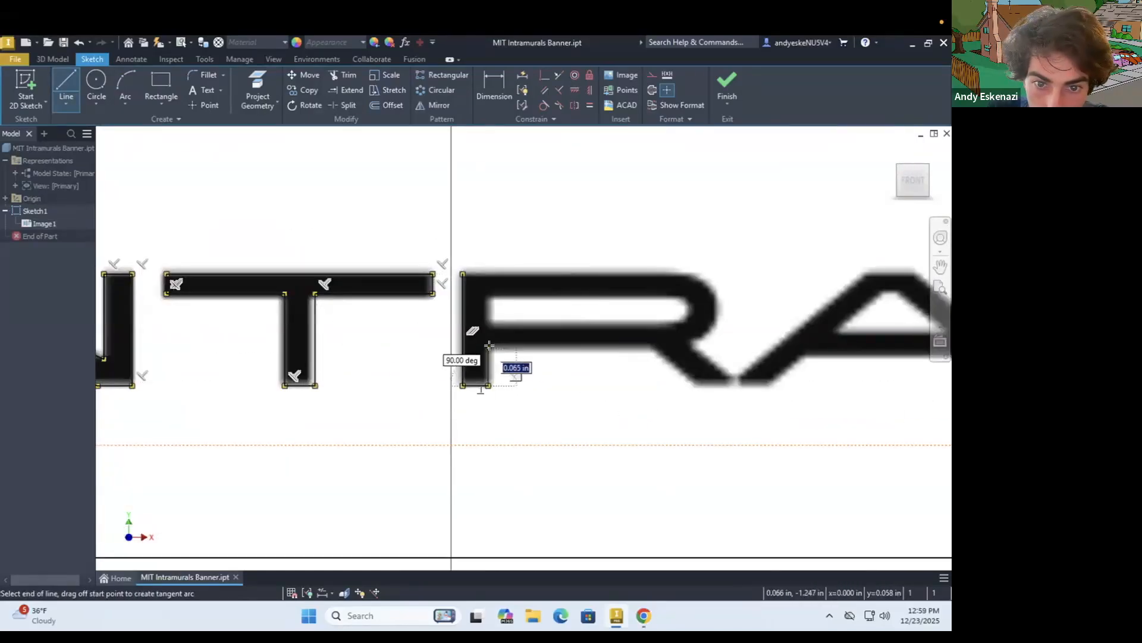
left_click(488, 345)
left_click(652, 346)
key("Escape")
key("l")
left_click(463, 275)
left_click(688, 274)
key("Escape")
Outline the first R's inner opening with lines and trace its bowl curves with arcs
key("l")
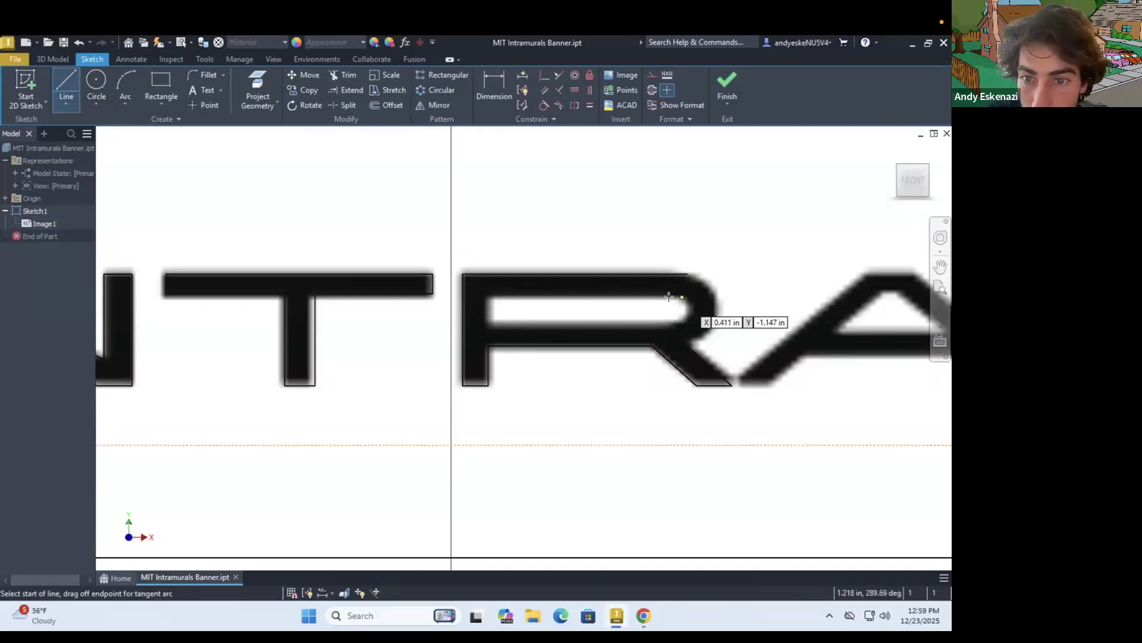
left_click(680, 322)
key("Escape")
key("a")
left_click(683, 322)
left_click(715, 315)
scroll(684, 333, "down", 4)
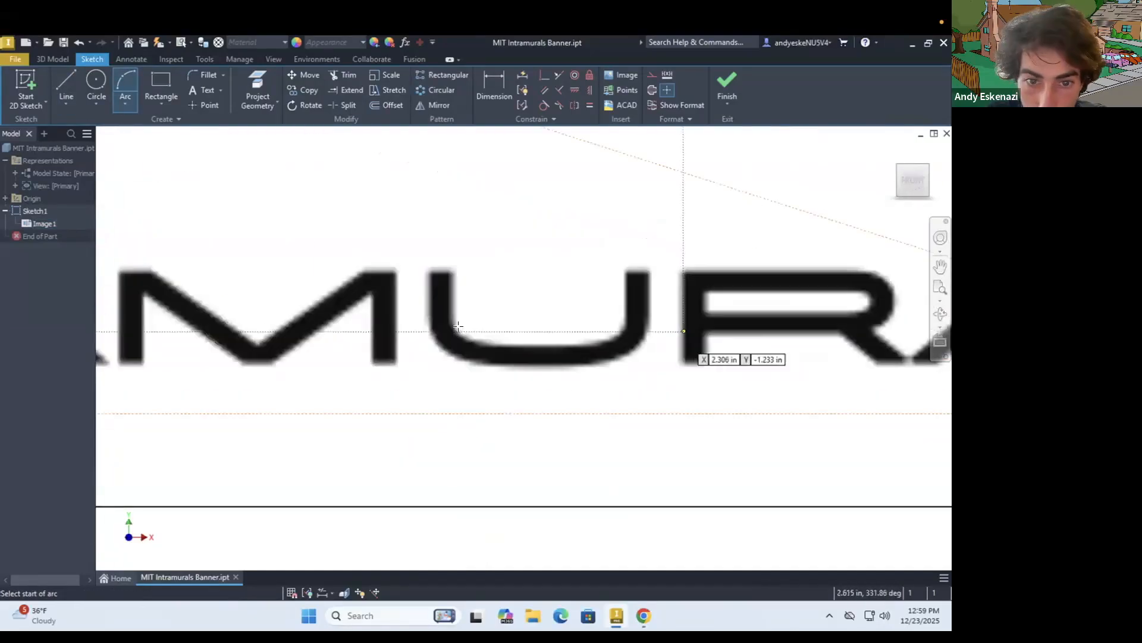
scroll(459, 334, "up", 4)
left_click(436, 290)
left_click(499, 352)
Trace the outer contour of the first black letter A with connected lines, including its legs and crossbar underside
key("l")
left_click(306, 331)
left_click(405, 245)
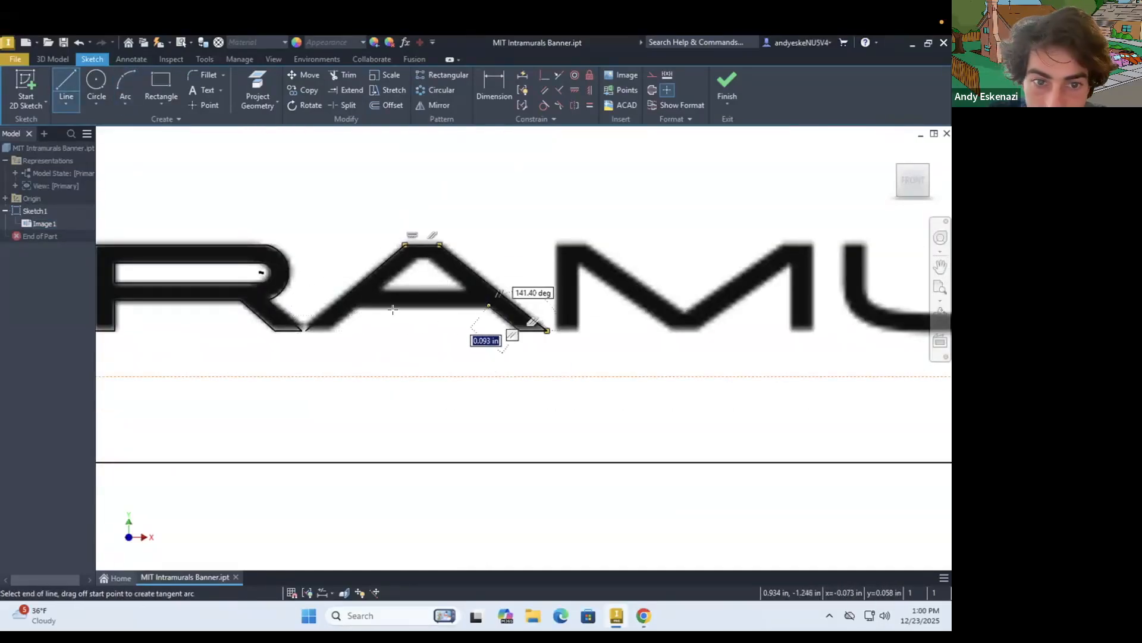
left_click(355, 306)
left_click(331, 330)
left_click(306, 330)
Trace the first letter A's inner opening as a closed four-sided outline with a level bottom edge
scroll(417, 257, "up", 5)
left_click(415, 258)
left_click(460, 258)
left_click(606, 373)
left_click(272, 366)
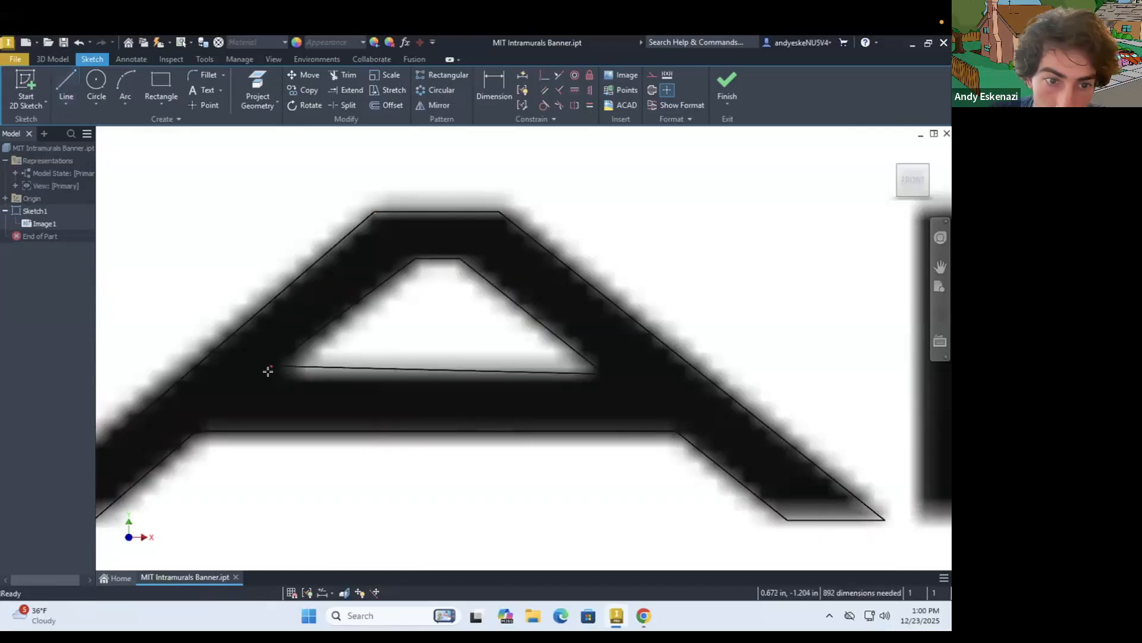
key("l")
left_click(284, 375)
left_click(597, 375)
left_click(461, 258)
left_click(415, 258)
left_click(283, 376)
key("Escape")
Paste a copy of the R and A outlines and move it into the empty area below the lettering
scroll(643, 361, "down", 5)
scroll(643, 360, "down", 5)
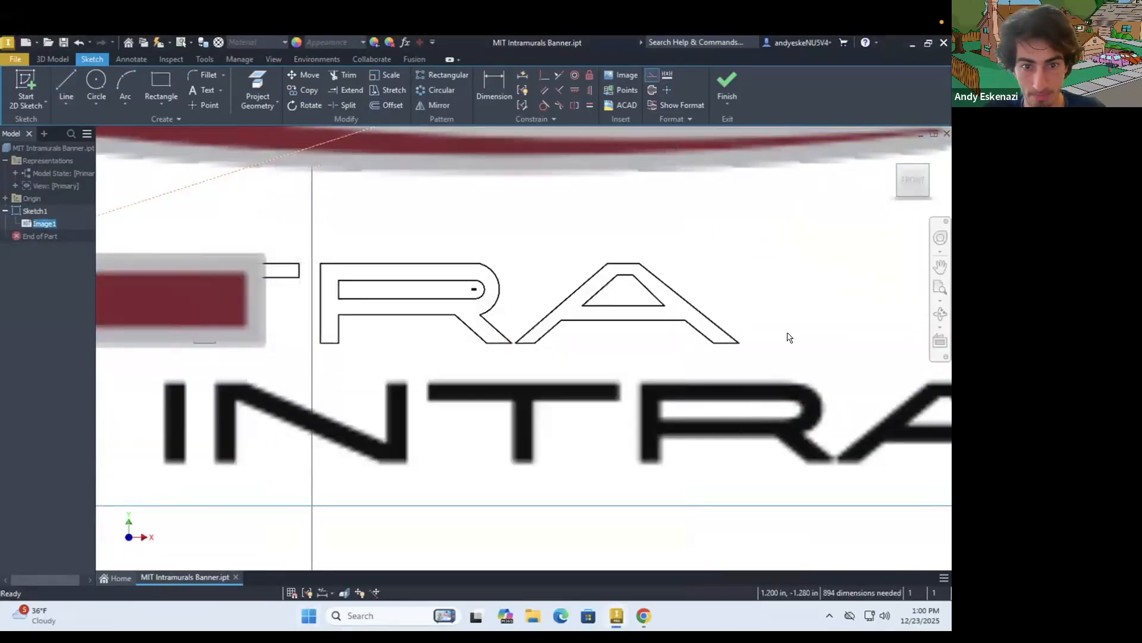
key("ctrl+v")
scroll(715, 379, "up", 6)
left_click_drag(555, 363, 898, 454)
middle_click_drag(562, 420, 554, 488)
scroll(554, 488, "down", 1)
left_click(479, 464)
left_click_drag(544, 440, 837, 514)
left_click(307, 76)
left_click_drag(564, 429, 836, 513)
key("Escape")
left_click(308, 76)
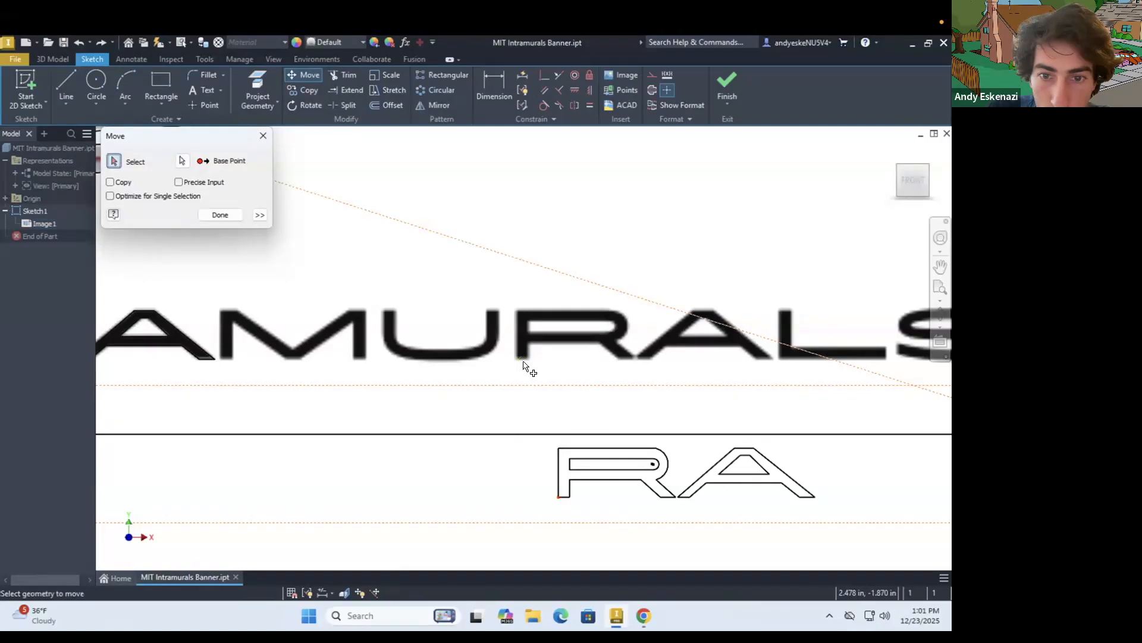
key("Escape")
Move the copied R and A outlines onto the second R and A of INTRAMURALS
left_click_drag(545, 441, 833, 513)
left_click_drag(600, 459, 559, 322)
Outline the black letter M with connected lines and shift the left corner of its bottom point slightly inward
scroll(160, 321, "up", 3)
key("l")
left_click(276, 394)
left_click(276, 302)
left_click(311, 302)
left_click(414, 377)
left_click(522, 302)
left_click(552, 301)
left_click(552, 394)
left_click(529, 394)
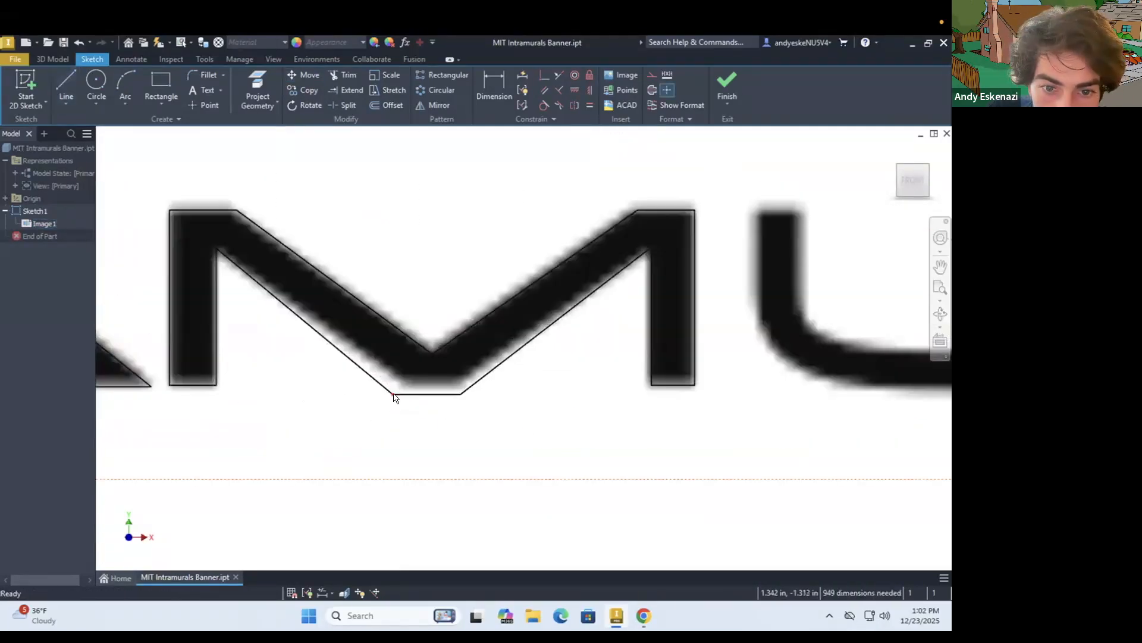
left_click_drag(393, 394, 402, 394)
Draw the two vertical edges and upper end of the letter U's left arm with lines
scroll(403, 394, "down", 3)
middle_click_drag(595, 357, 393, 397)
left_click(68, 75)
left_click(433, 313)
left_click(433, 387)
left_click(463, 312)
left_click(463, 384)
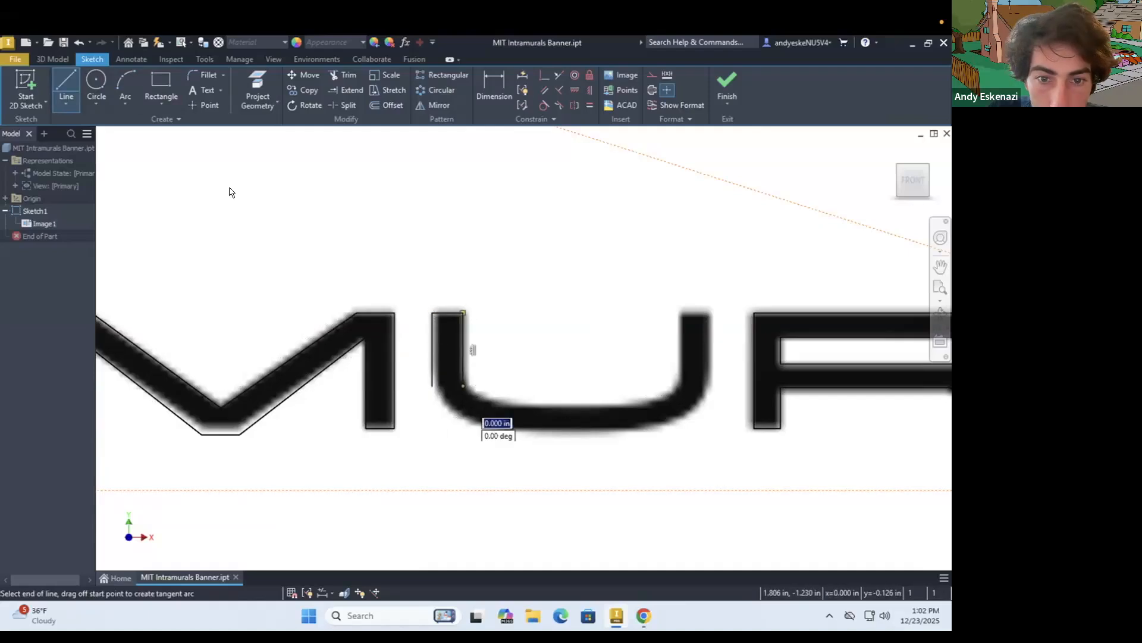
Draw the U's right arm and the straight inner and outer edges of its base with lines
left_click(64, 86)
left_click(681, 383)
left_click(681, 312)
left_click(712, 312)
left_click(712, 384)
left_click(509, 407)
left_click(641, 407)
left_click(498, 428)
left_click(645, 428)
Join the U's left arm to its base with splines along the inner and outer corner curves
left_click(66, 104)
left_click(89, 191)
scroll(506, 416, "up", 5)
left_click(354, 306)
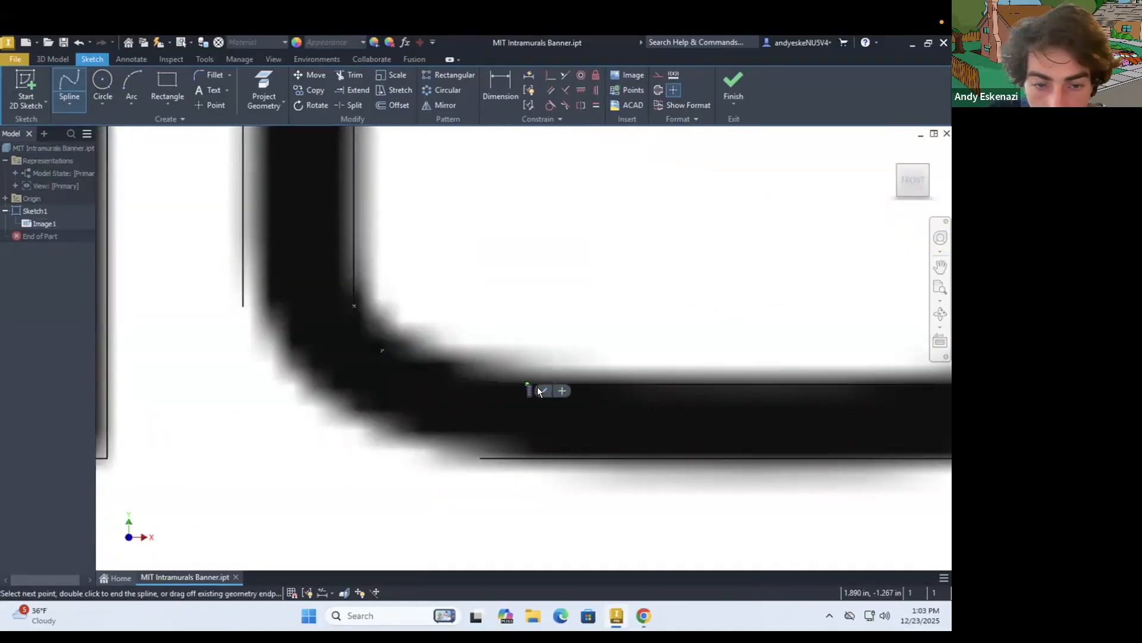
left_click(344, 420)
double_click(480, 458)
key("Escape")
Join the U's right arm to its base with splines along the outer and inner corner curves
scroll(266, 373, "down", 5)
middle_click_drag(448, 379, 315, 344)
scroll(316, 344, "up", 5)
left_click(69, 84)
left_click(485, 256)
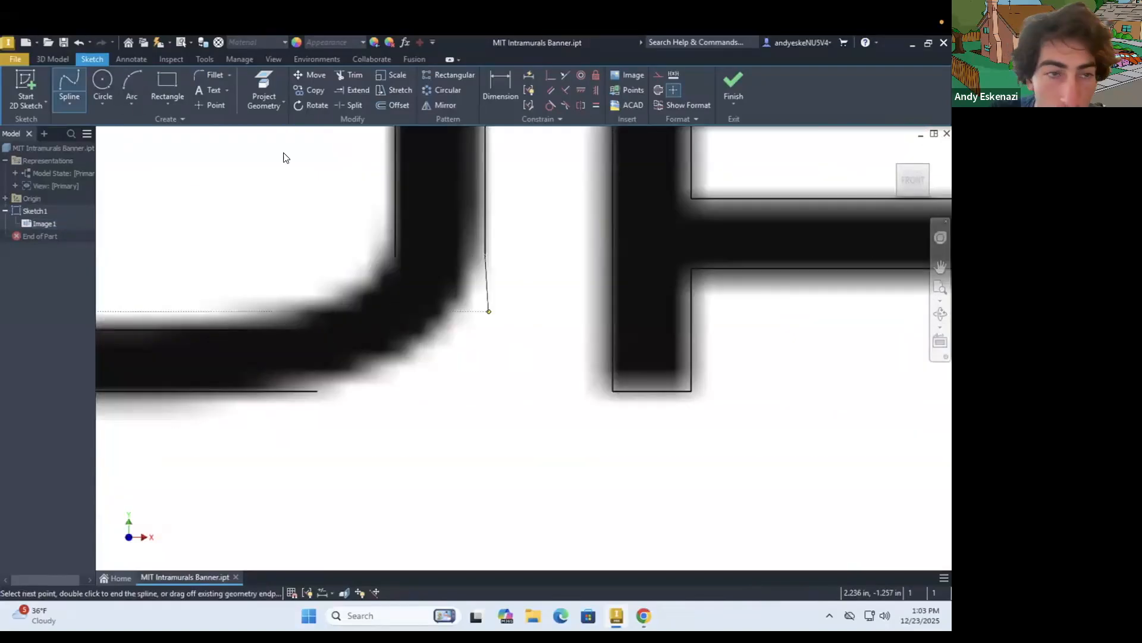
left_click(405, 355)
double_click(317, 391)
key("Escape")
double_click(395, 254)
scroll(328, 379, "down", 5)
Trace the black letter L with a closed line outline
left_click(69, 104)
left_click(83, 128)
left_click(206, 227)
left_click(246, 227)
left_click(245, 357)
left_click(571, 357)
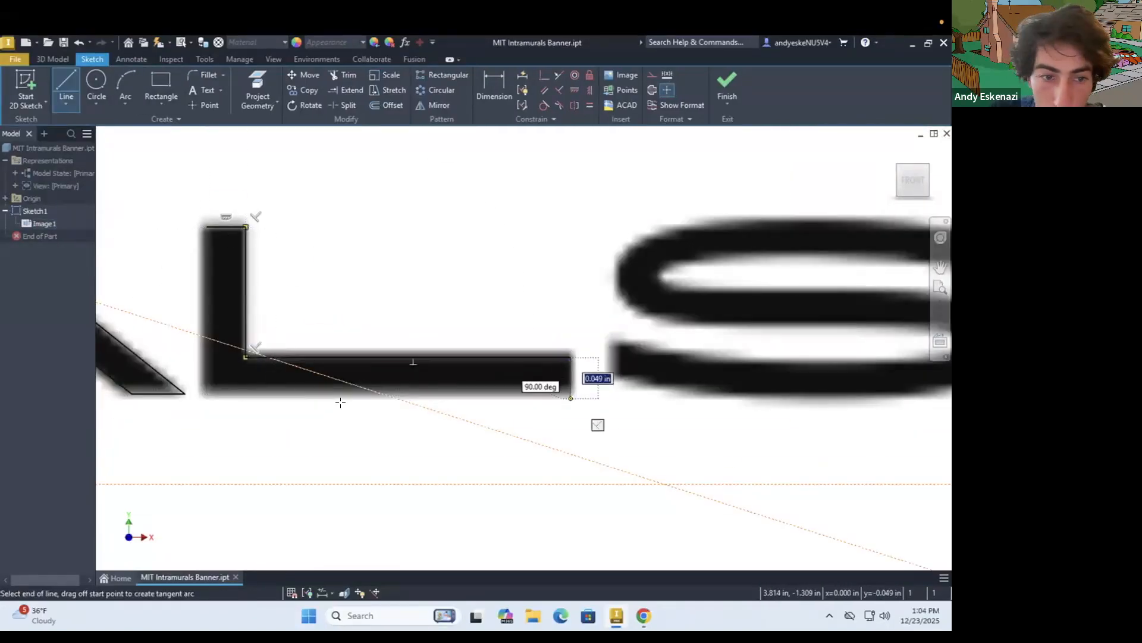
left_click(570, 398)
left_click(206, 398)
left_click(206, 227)
key("Escape")
Draw vertical lines across the lower-left and upper-right ends of the letter S
scroll(245, 395, "down", 1)
middle_click_drag(570, 307, 114, 324)
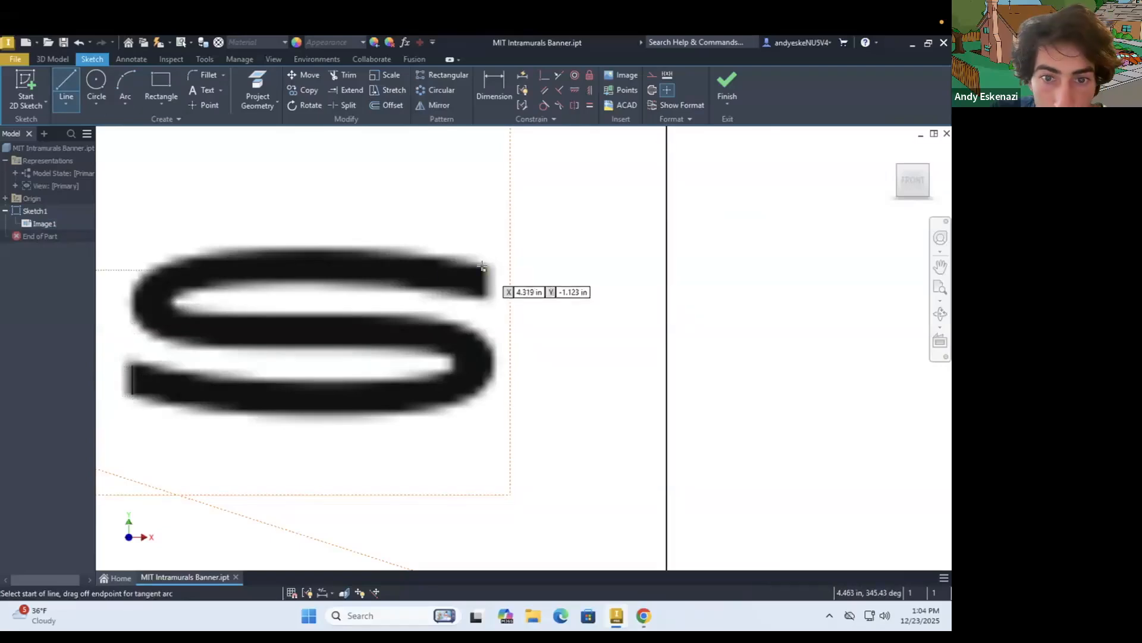
left_click(482, 266)
left_click(483, 295)
key("Escape")
Trace the S's upper outer curve with a spline from the upper-right end around the bends to the lower-left end
scroll(116, 251, "up", 3)
left_click(64, 103)
left_click(86, 177)
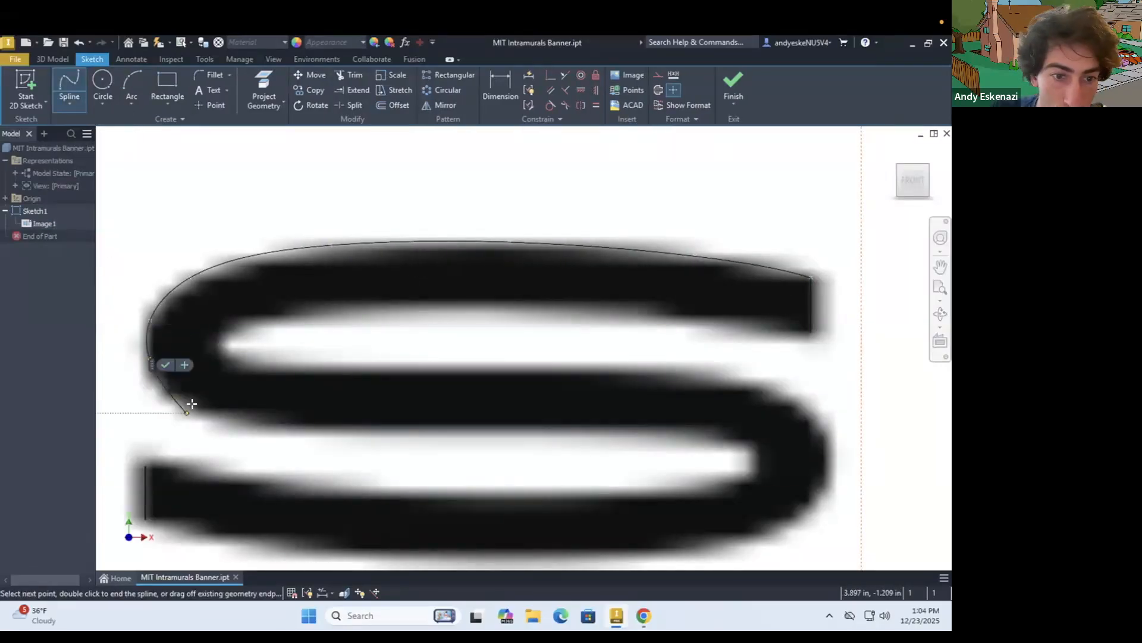
left_click(201, 481)
scroll(163, 477, "up", 3)
double_click(130, 454)
Trace the S's other side with a spline from the lower-left end's bottom corner around the bends to the upper-right end's bottom corner
scroll(196, 438, "down", 5)
left_click(172, 467)
left_click(257, 483)
left_click(408, 493)
left_click(559, 489)
left_click(620, 445)
left_click(618, 404)
left_click(582, 379)
left_click(483, 369)
left_click(318, 370)
double_click(608, 342)
key("Escape")
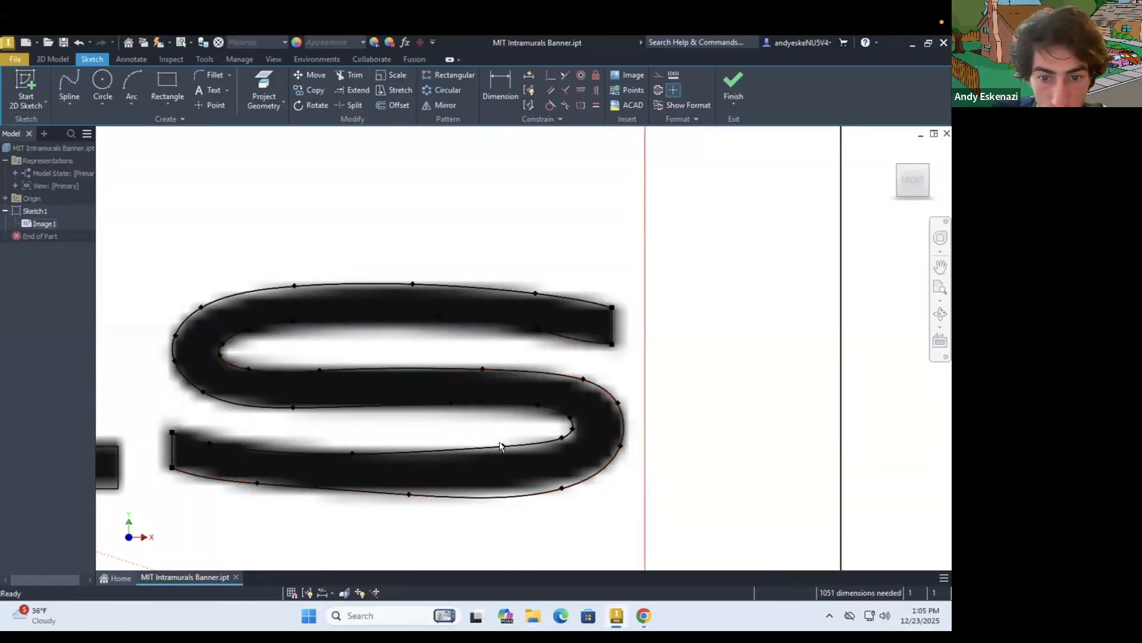
Finish the sketch and hide the reference image Image1
scroll(710, 404, "down", 8)
scroll(717, 217, "down", 5)
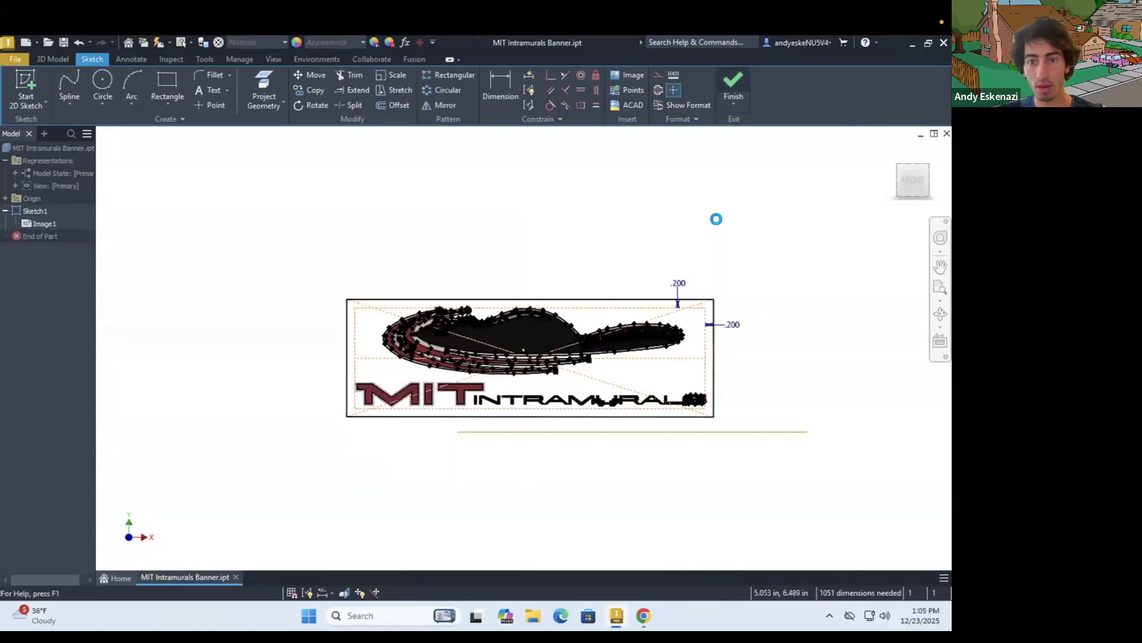
scroll(715, 224, "up", 2)
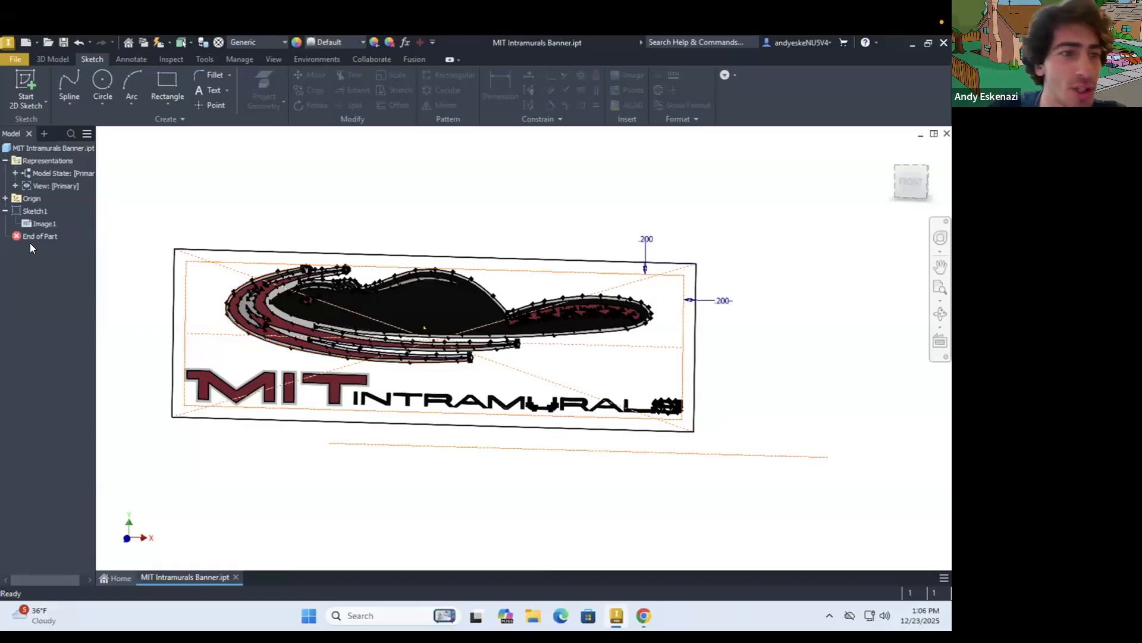
right_click(43, 219)
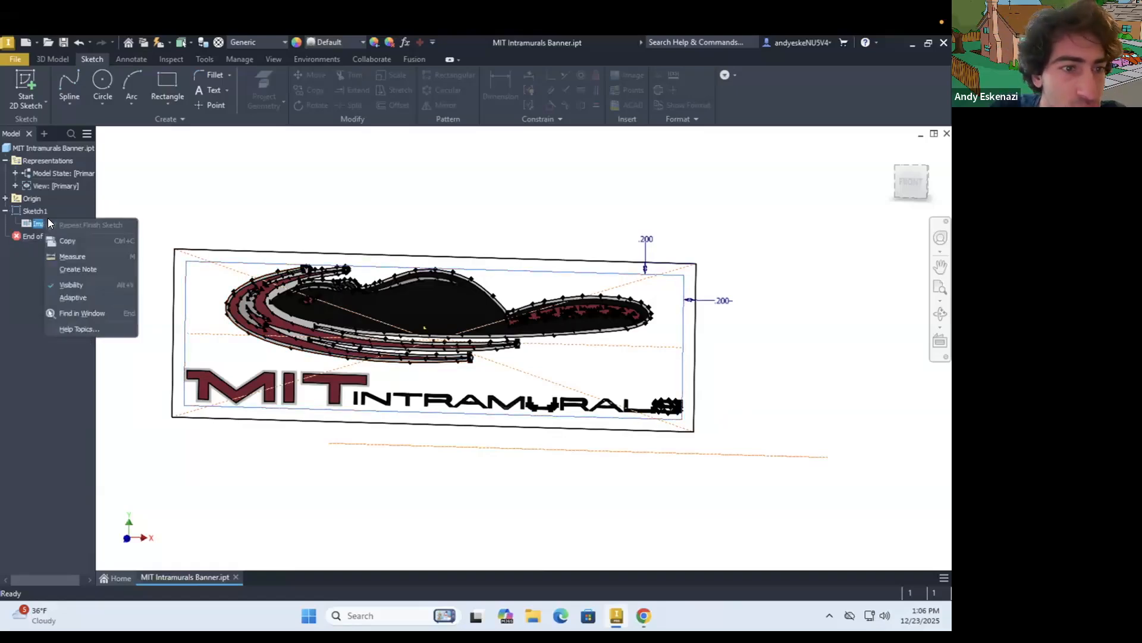
left_click(92, 285)
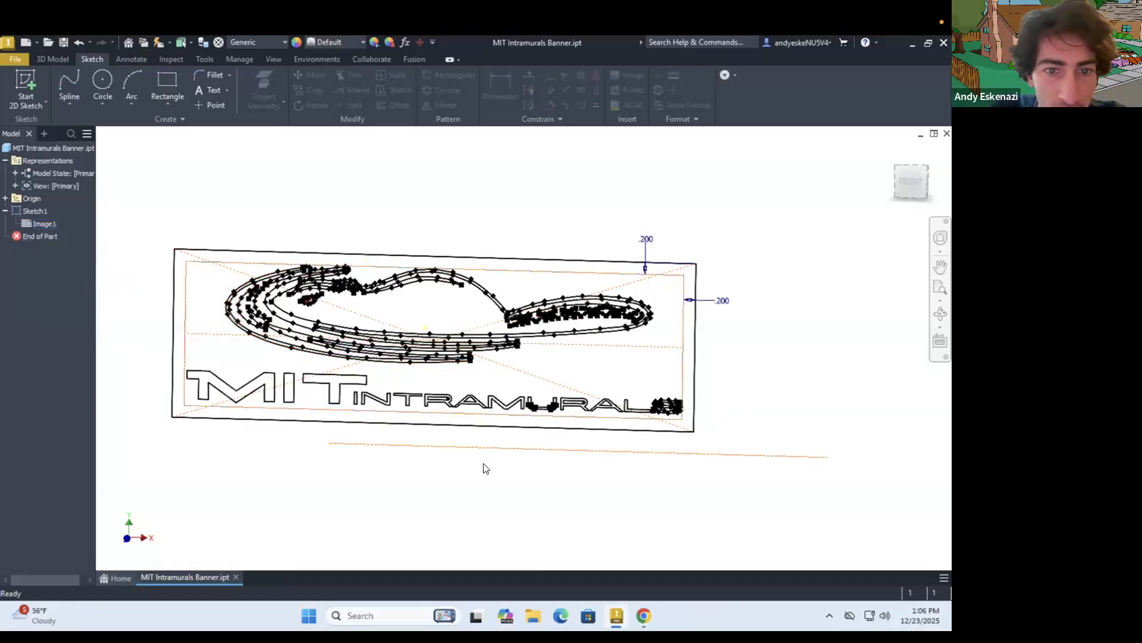
Examine the traced outlines of the beaver logo, the INTRAMURALS lettering and the tail pattern
scroll(411, 411, "up", 2)
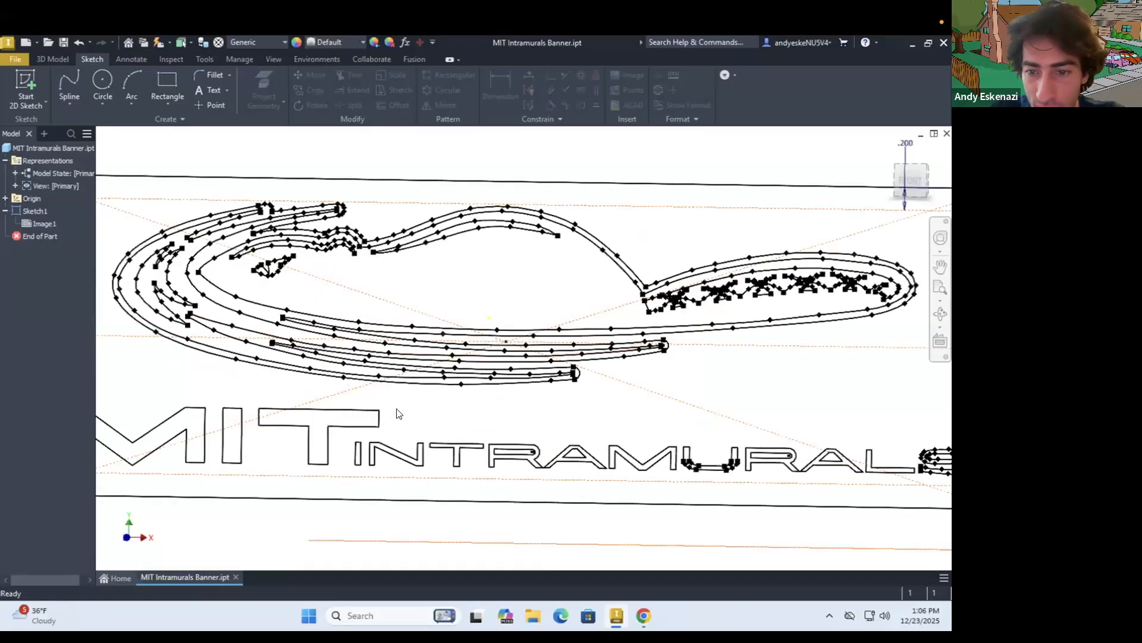
scroll(662, 472, "up", 3)
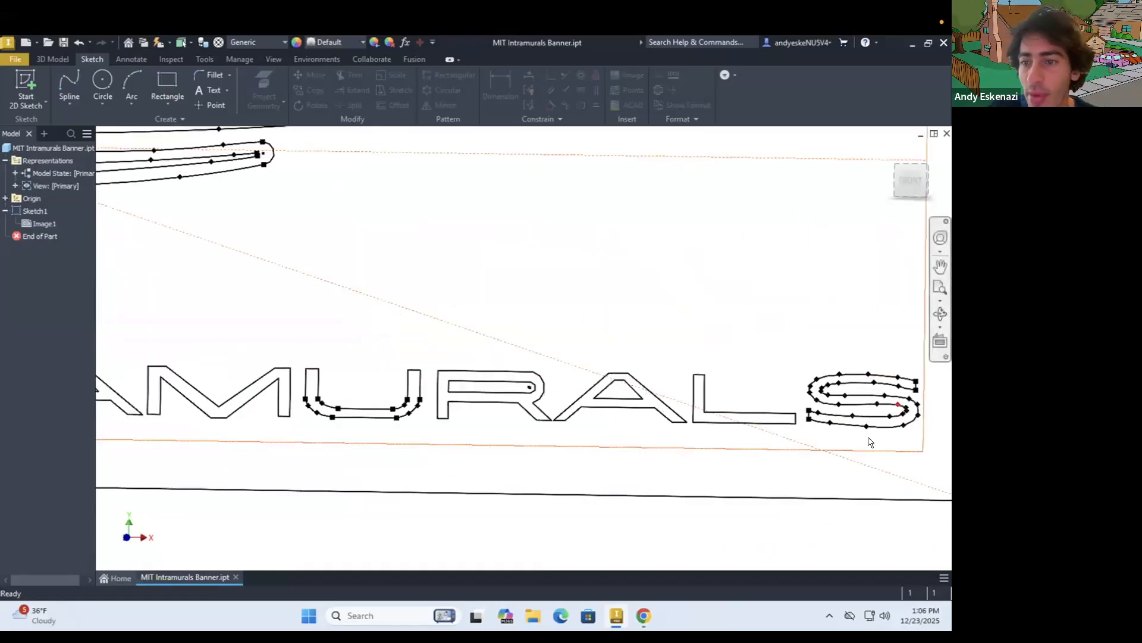
scroll(822, 431, "down", 4)
scroll(540, 284, "up", 5)
scroll(381, 294, "up", 2)
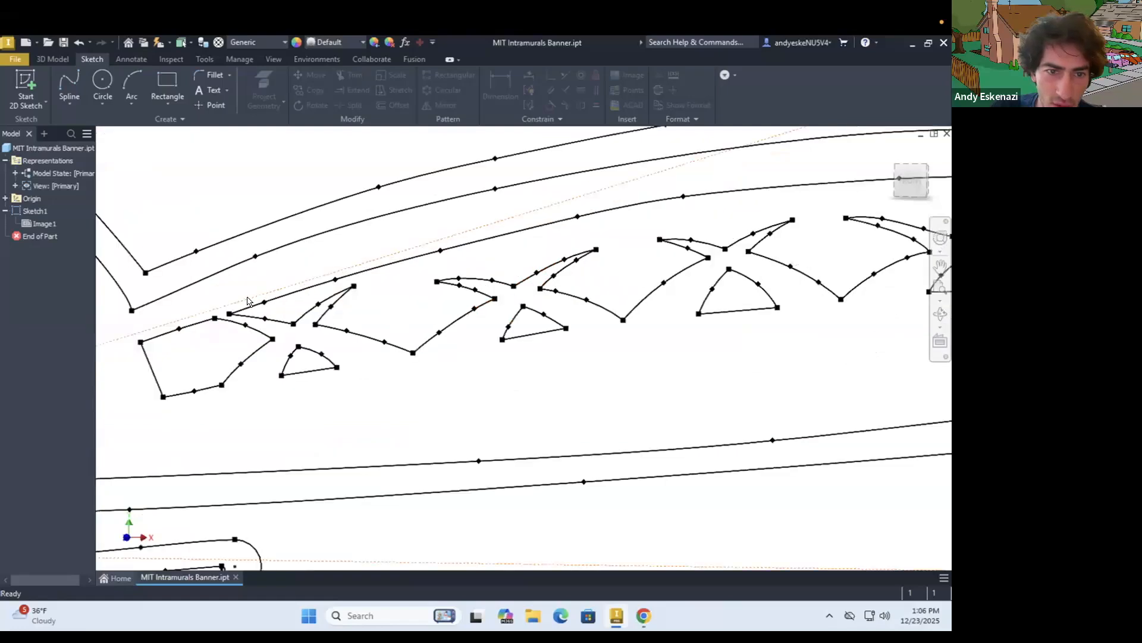
scroll(348, 329, "down", 3)
scroll(693, 303, "down", 2)
scroll(753, 296, "up", 5)
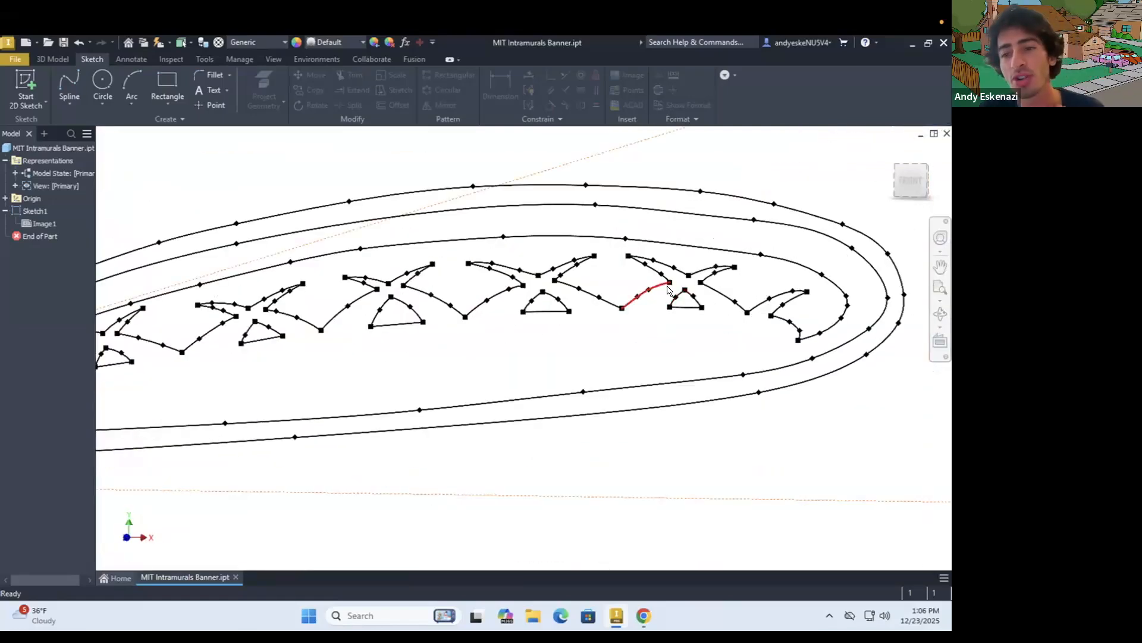
scroll(696, 316, "down", 2)
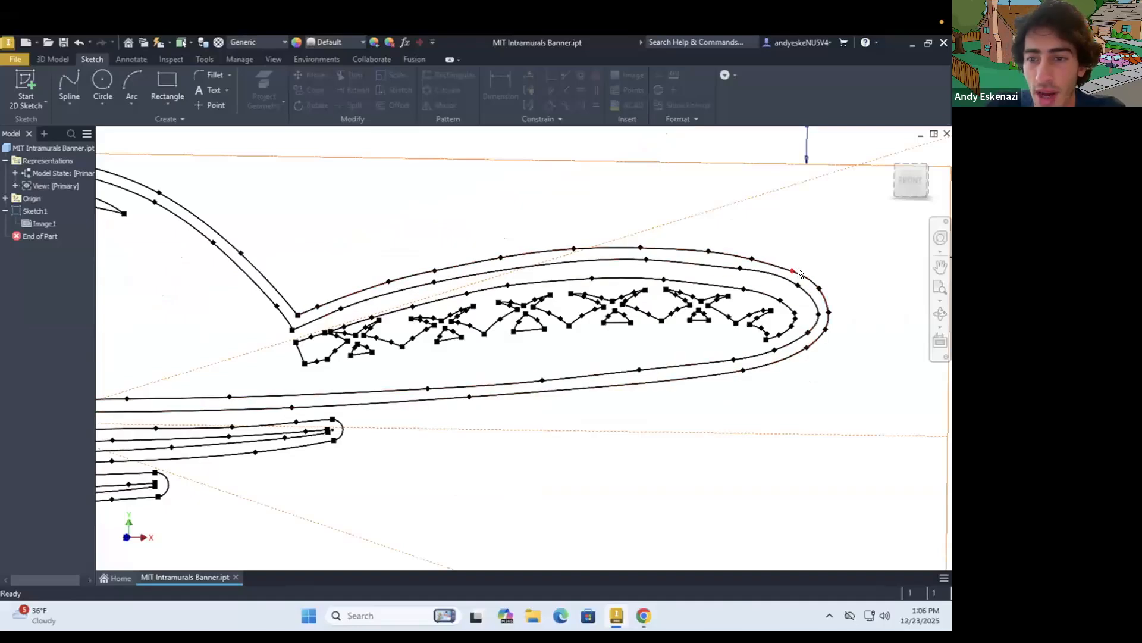
Reopen Sketch1 for editing and reposition the spline point on the upper bend of the tail's middle outline
scroll(785, 289, "up", 2)
left_click(784, 291)
right_click(784, 291)
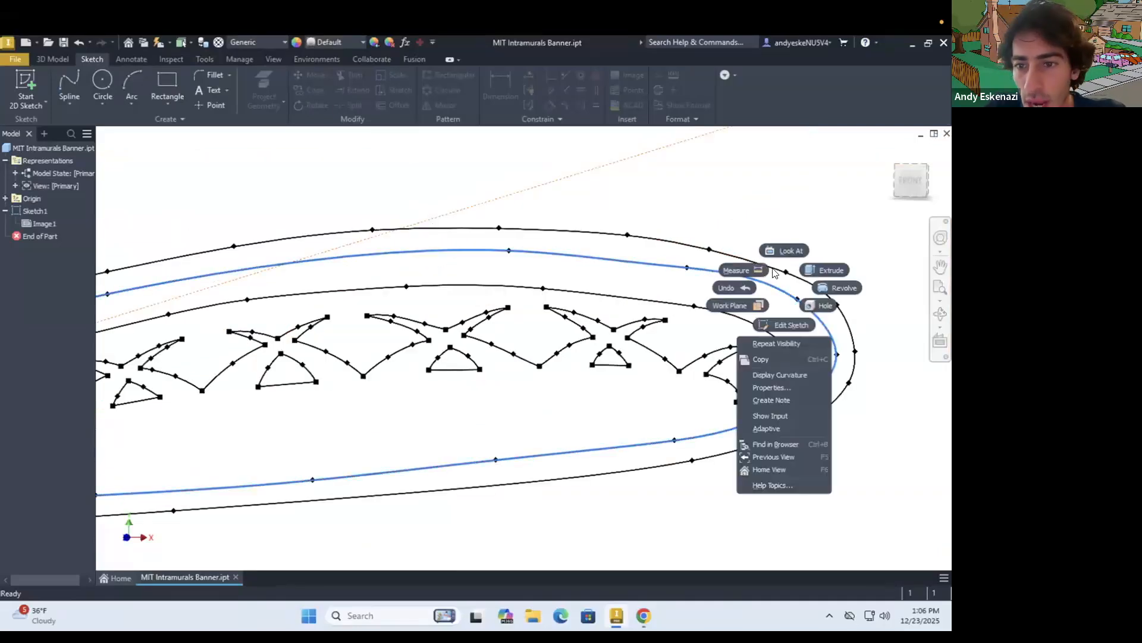
left_click(714, 279)
right_click(712, 270)
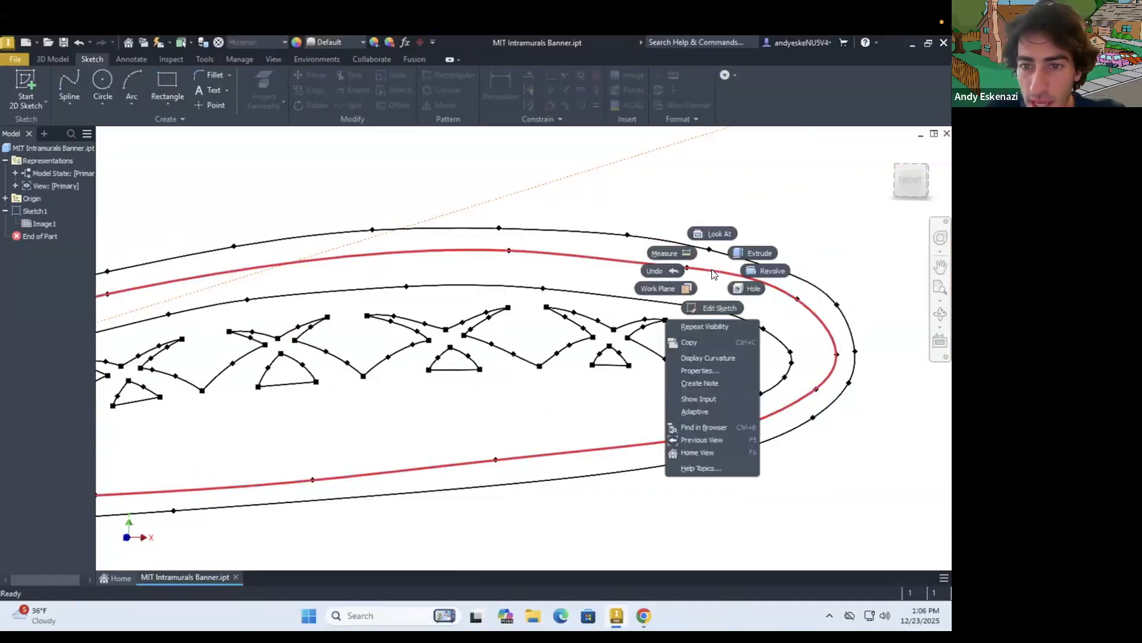
left_click(62, 343)
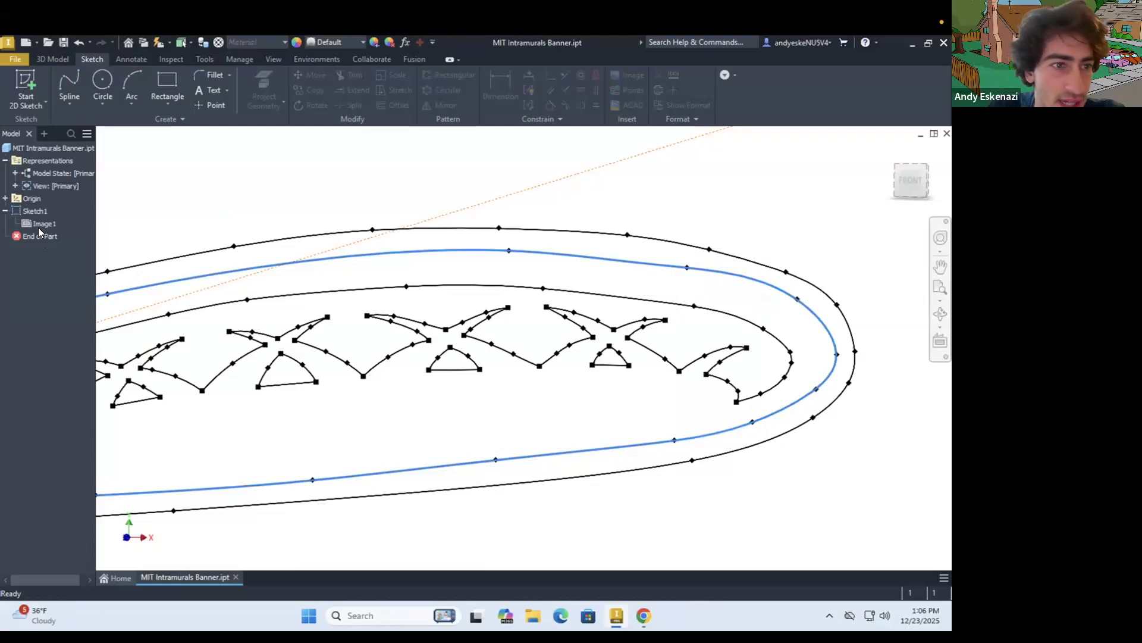
right_click(35, 213)
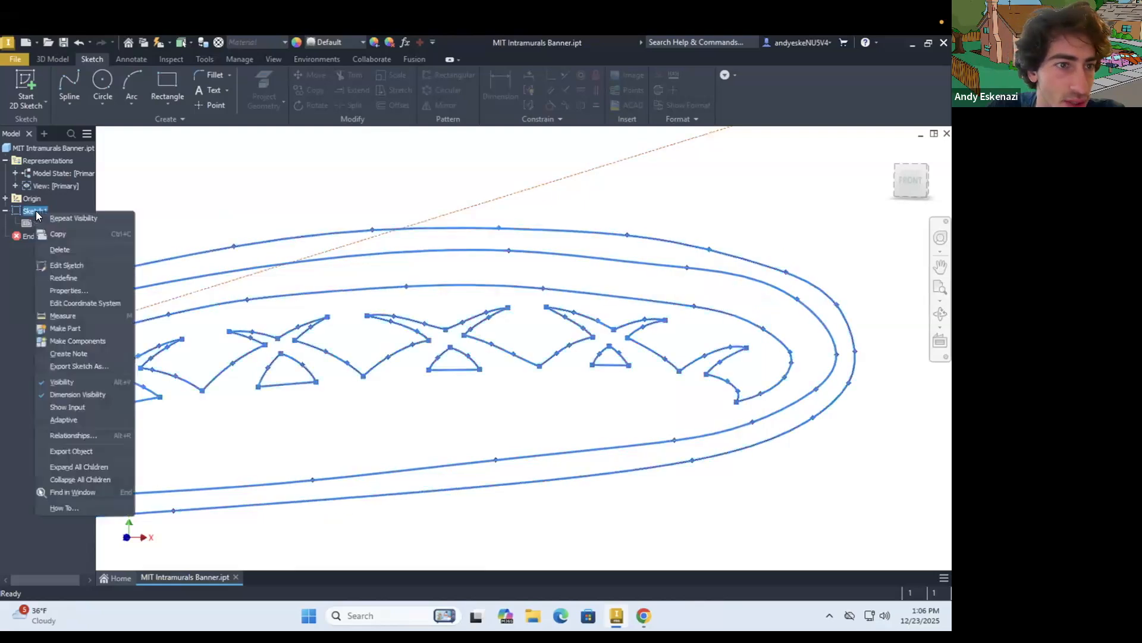
left_click(84, 269)
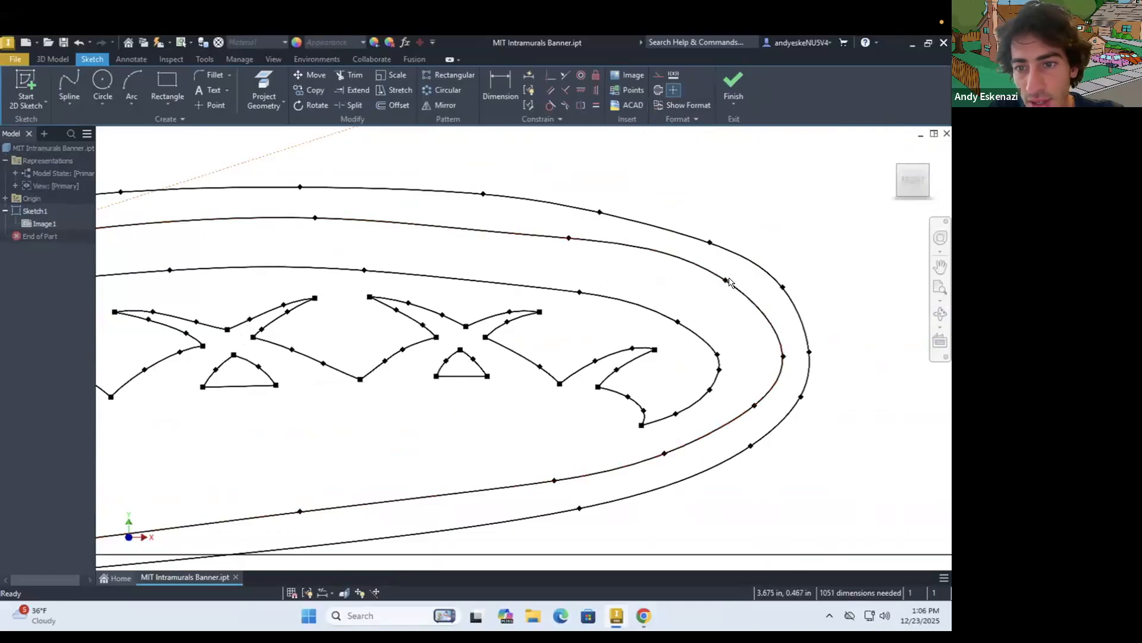
left_click_drag(725, 281, 707, 279)
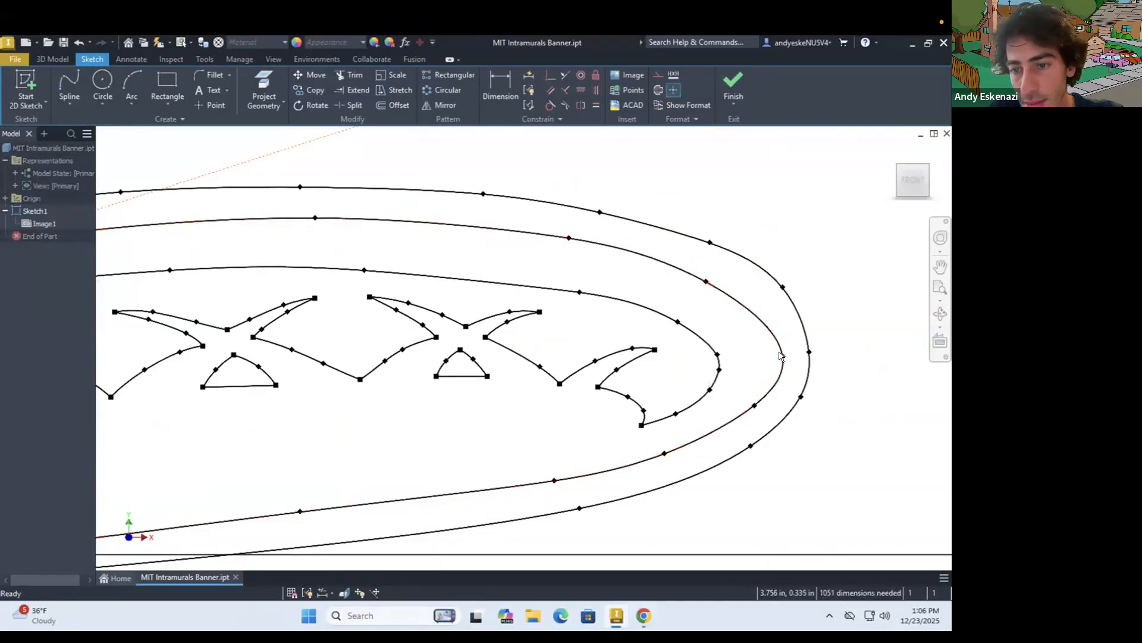
left_click_drag(706, 281, 741, 292)
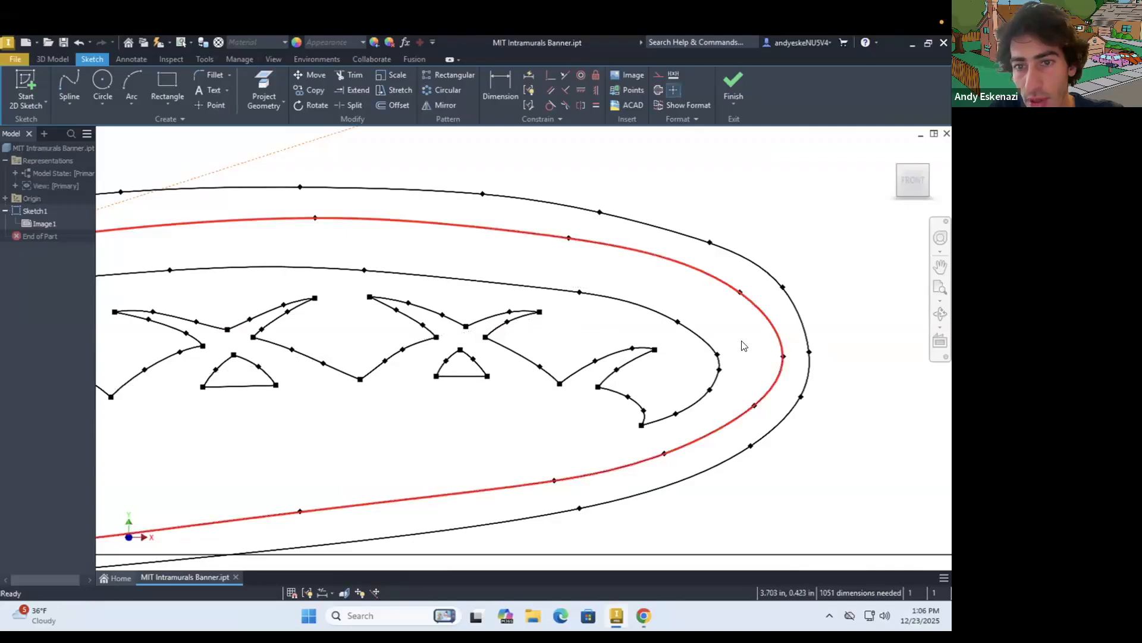
Check the whole traced banner and finish editing Sketch1
scroll(839, 306, "up", 3)
scroll(845, 305, "up", 2)
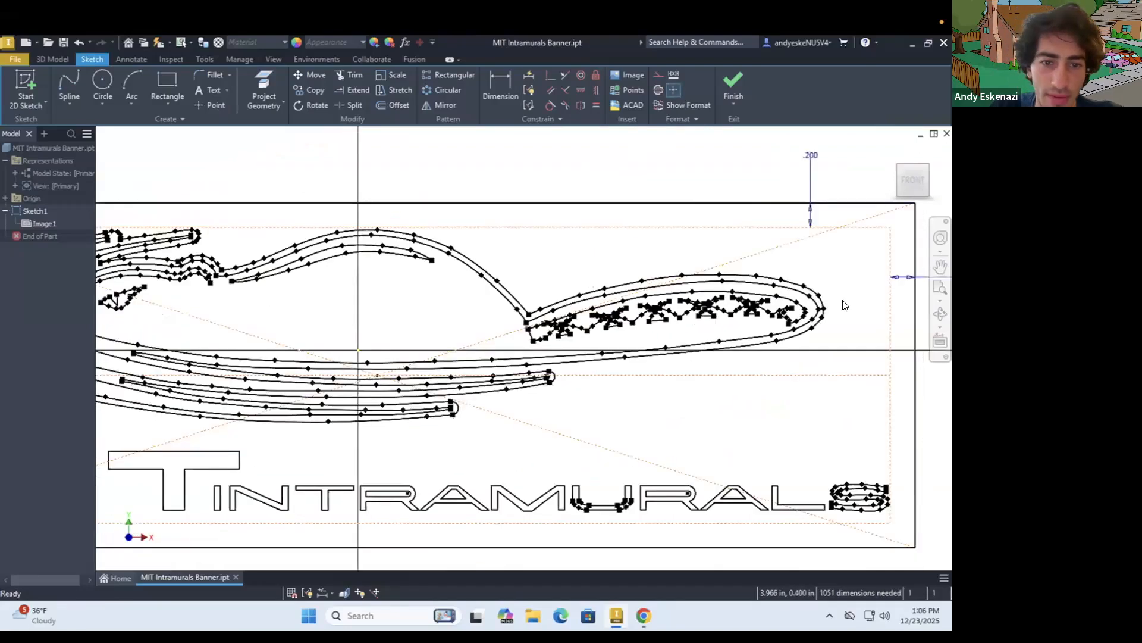
scroll(732, 306, "up", 2)
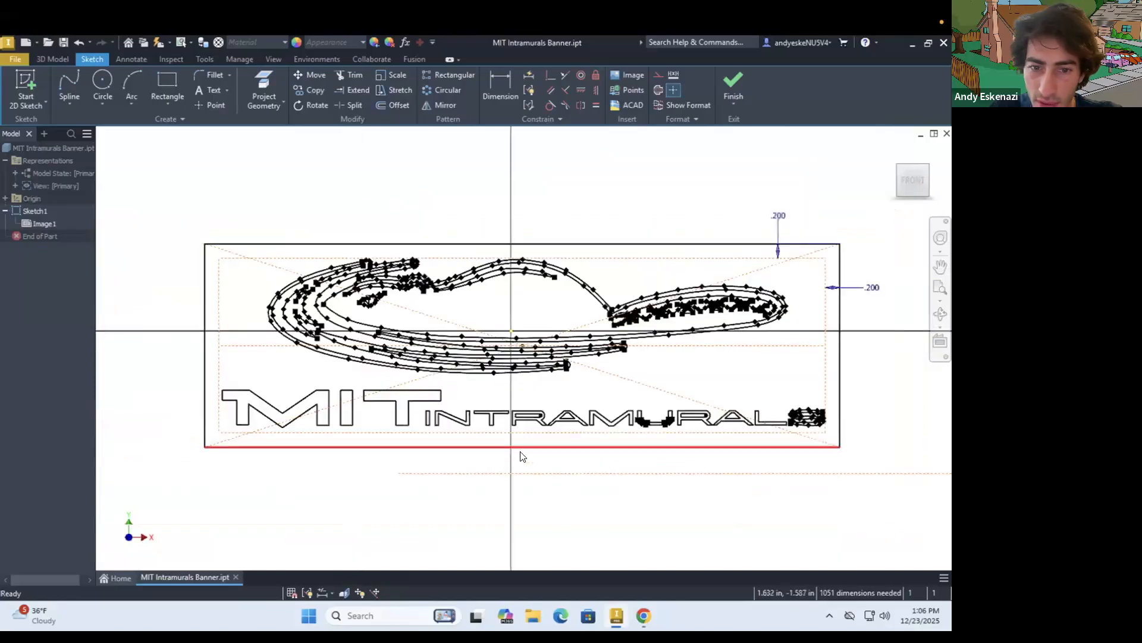
scroll(571, 433, "down", 5)
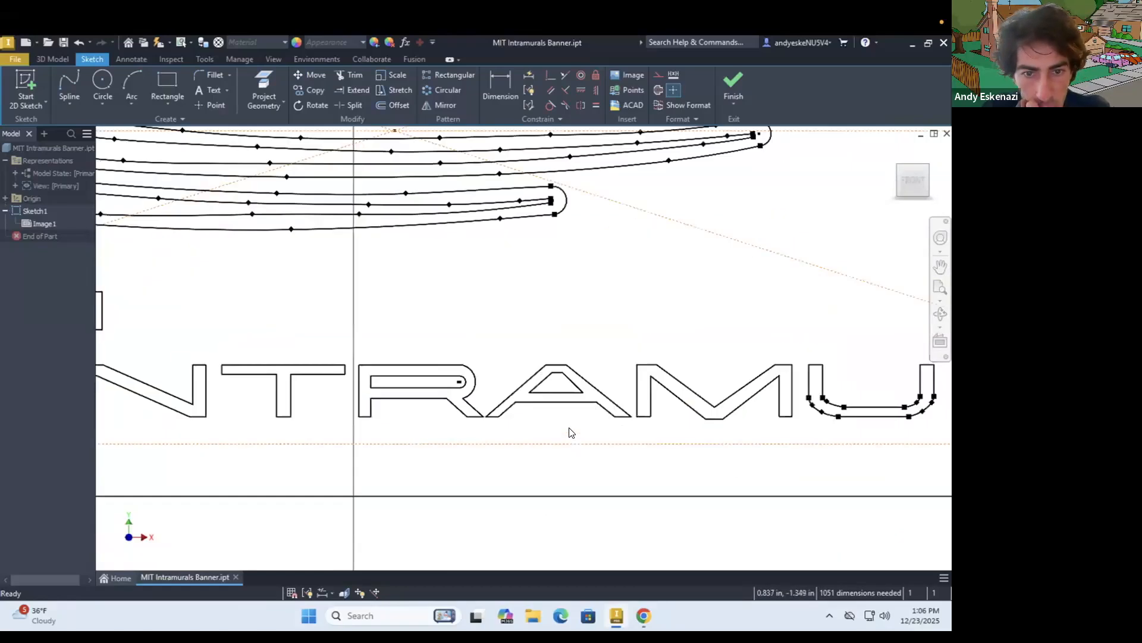
scroll(571, 432, "up", 5)
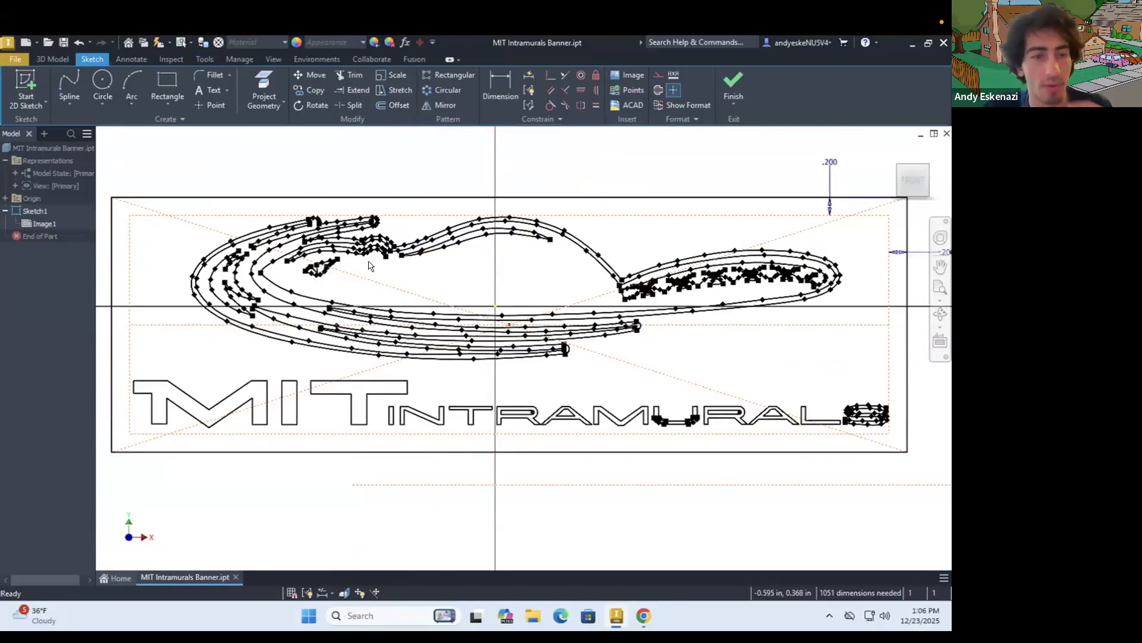
left_click(740, 76)
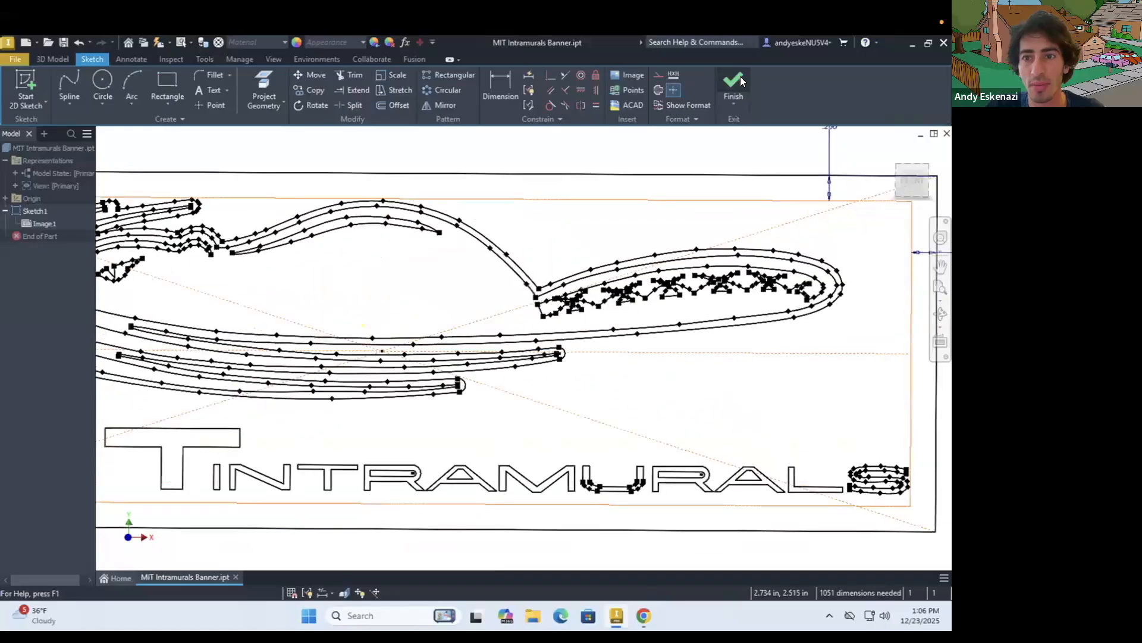
scroll(531, 244, "down", 3)
scroll(428, 317, "up", 5)
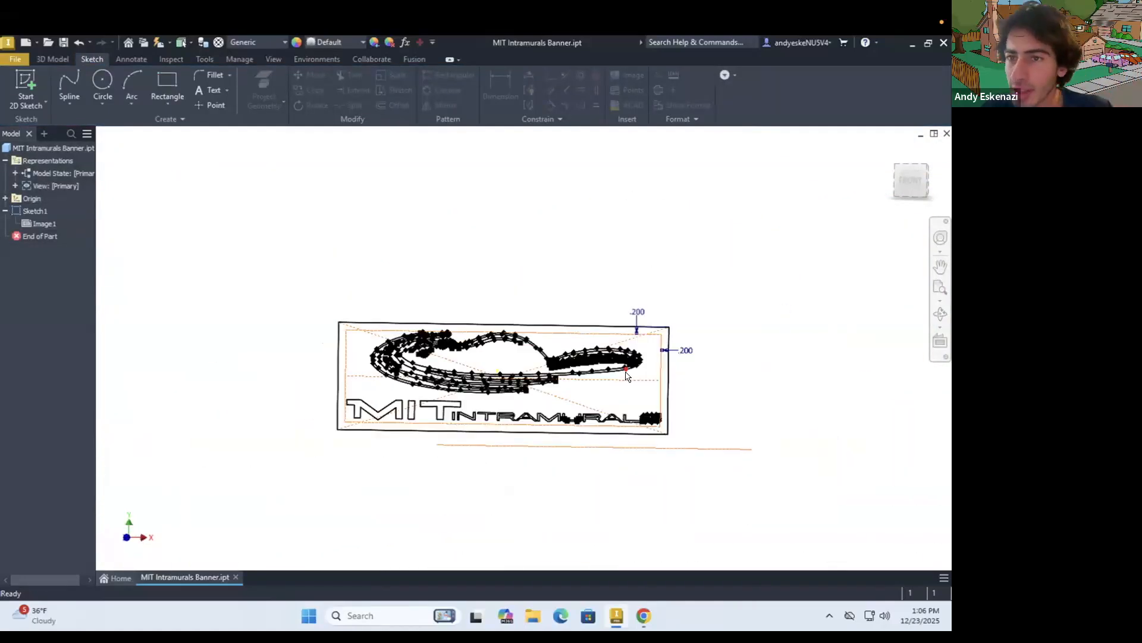
mouse_move(626, 376)
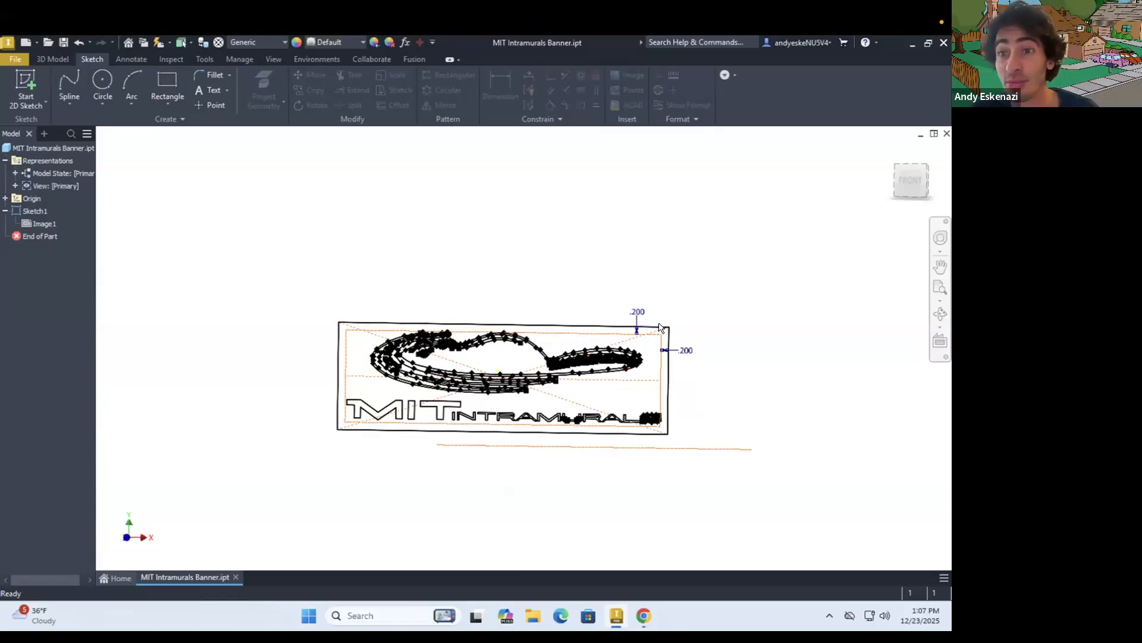
Start a new 2D sketch on the XY plane and activate Project Geometry
left_click(25, 84)
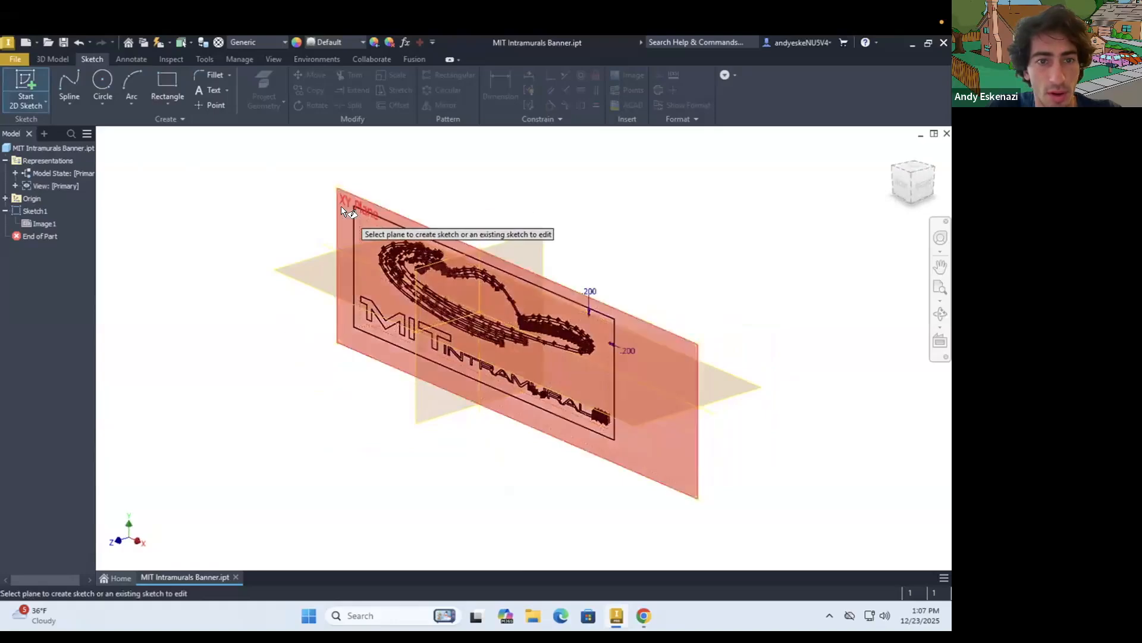
left_click(342, 209)
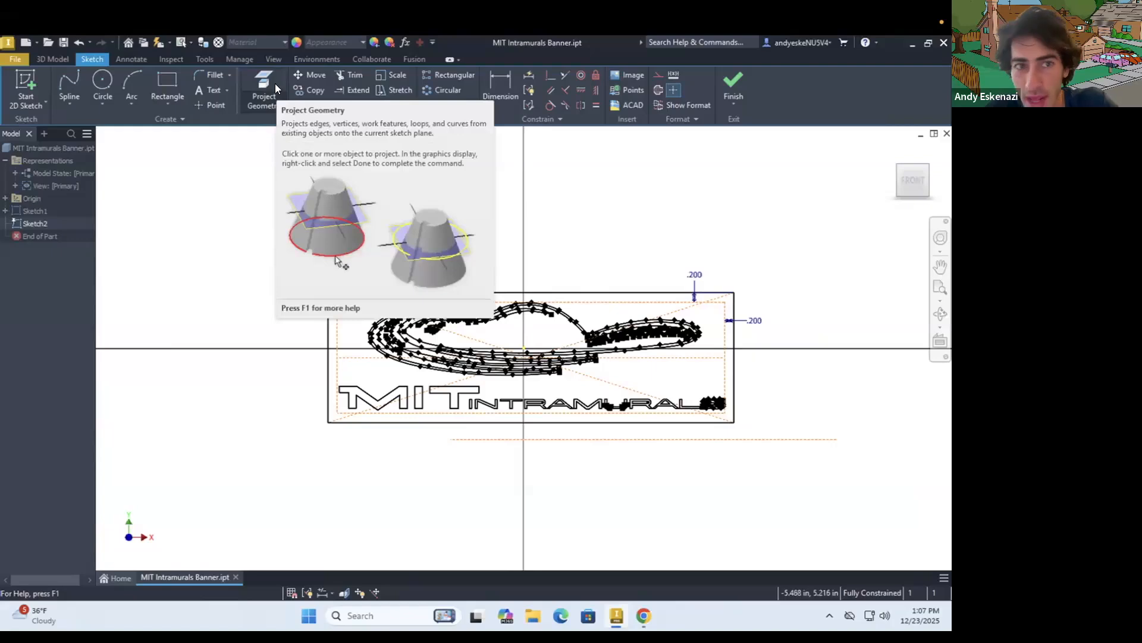
left_click(265, 91)
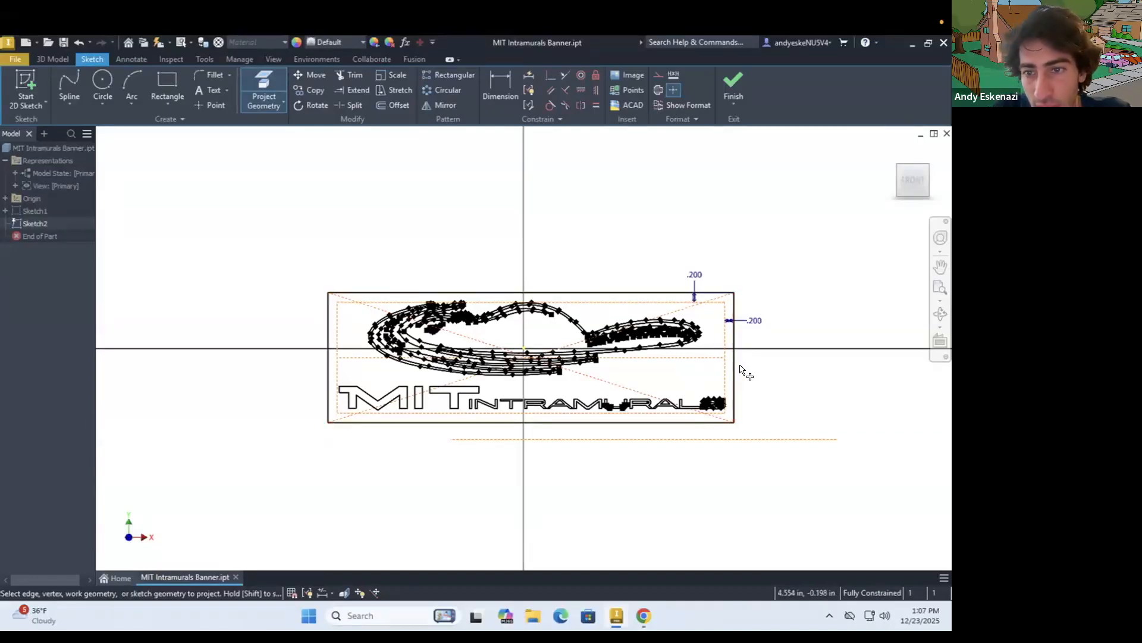
Extrude all regions of the banner rectangle from Sketch1 by 0.5 in to form the base plate
left_click(63, 57)
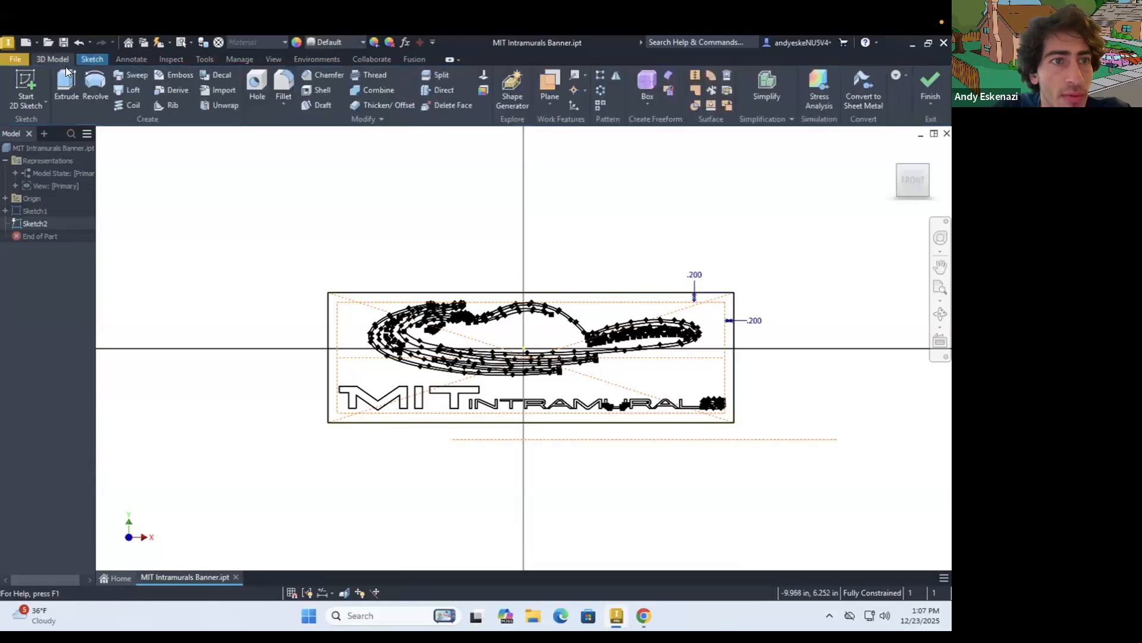
left_click(66, 73)
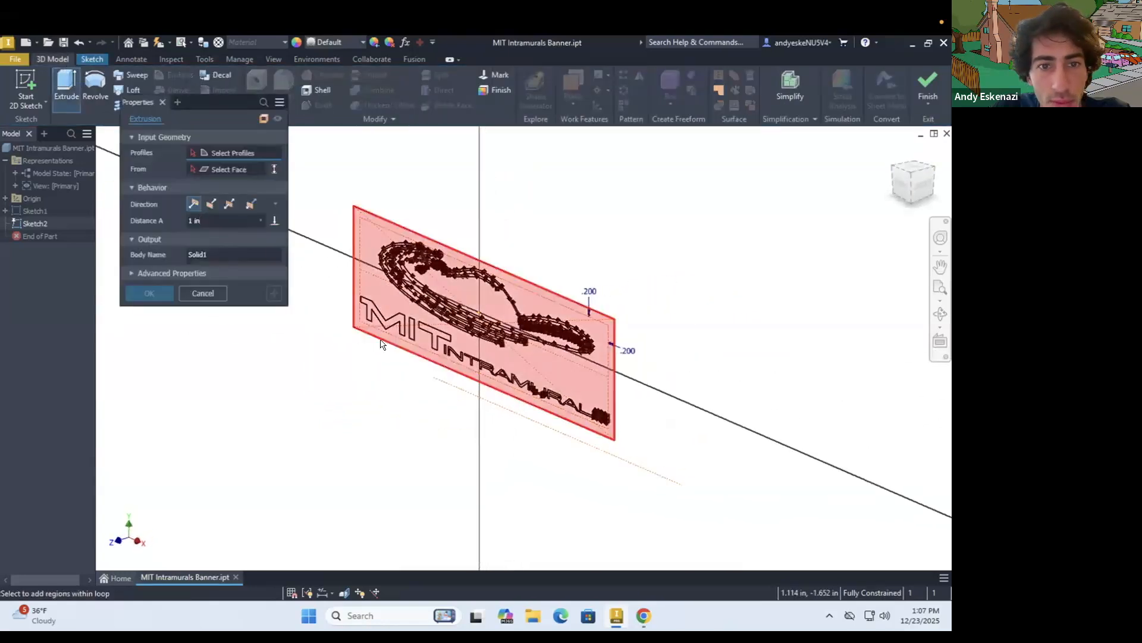
left_click(369, 218)
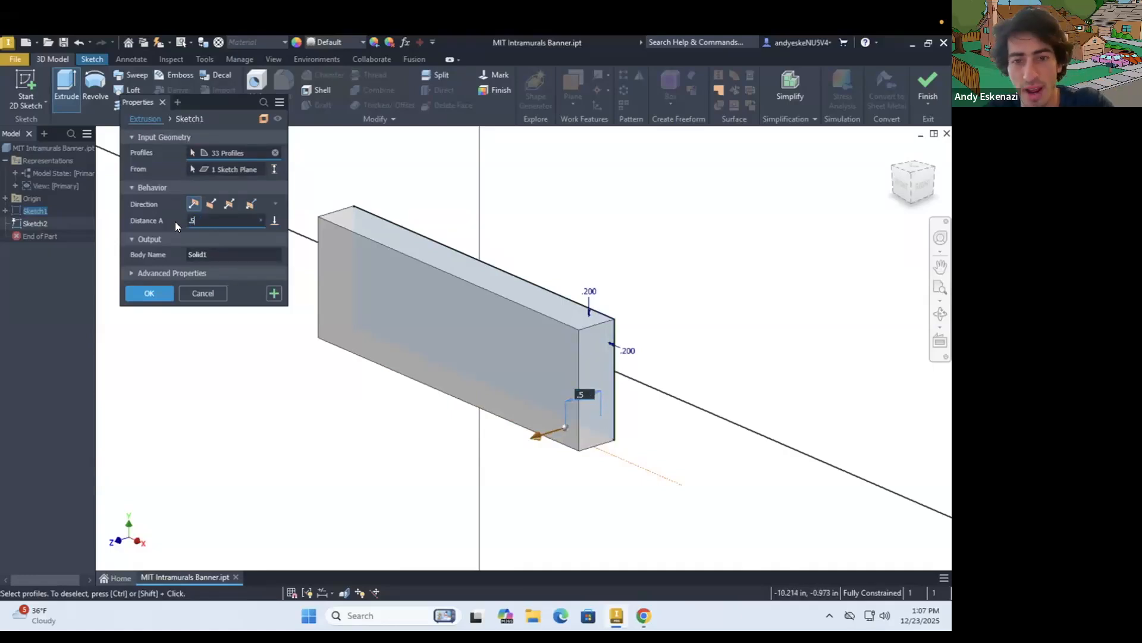
key("Return")
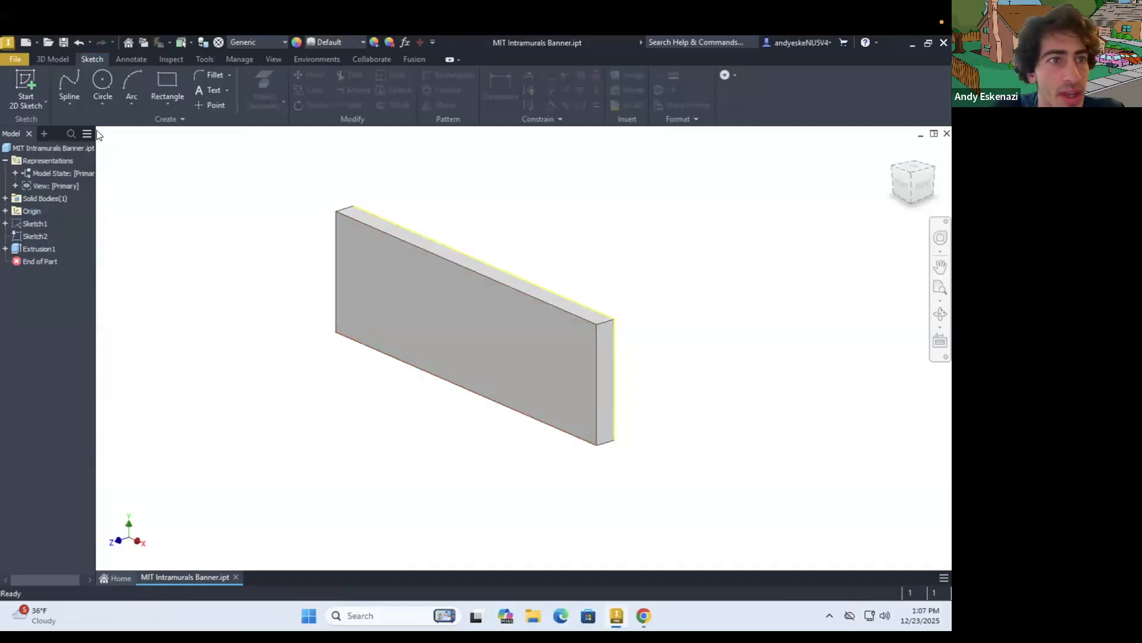
Start a new sketch on the plate's front face and make Sketch1 visible
left_click(27, 79)
left_click(359, 236)
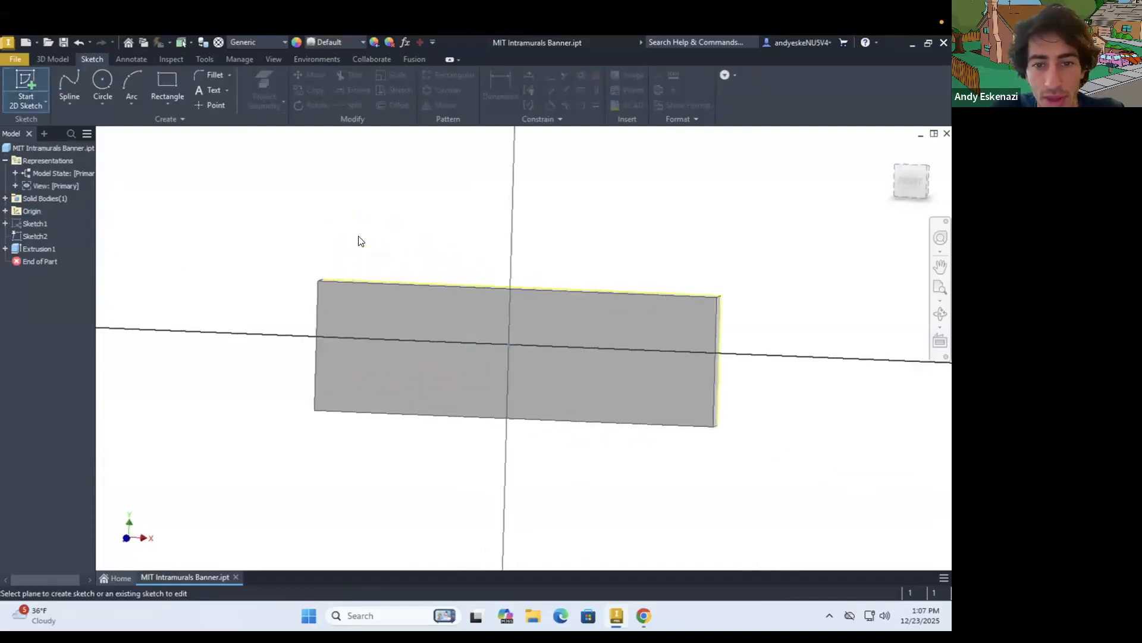
right_click(31, 224)
left_click(73, 392)
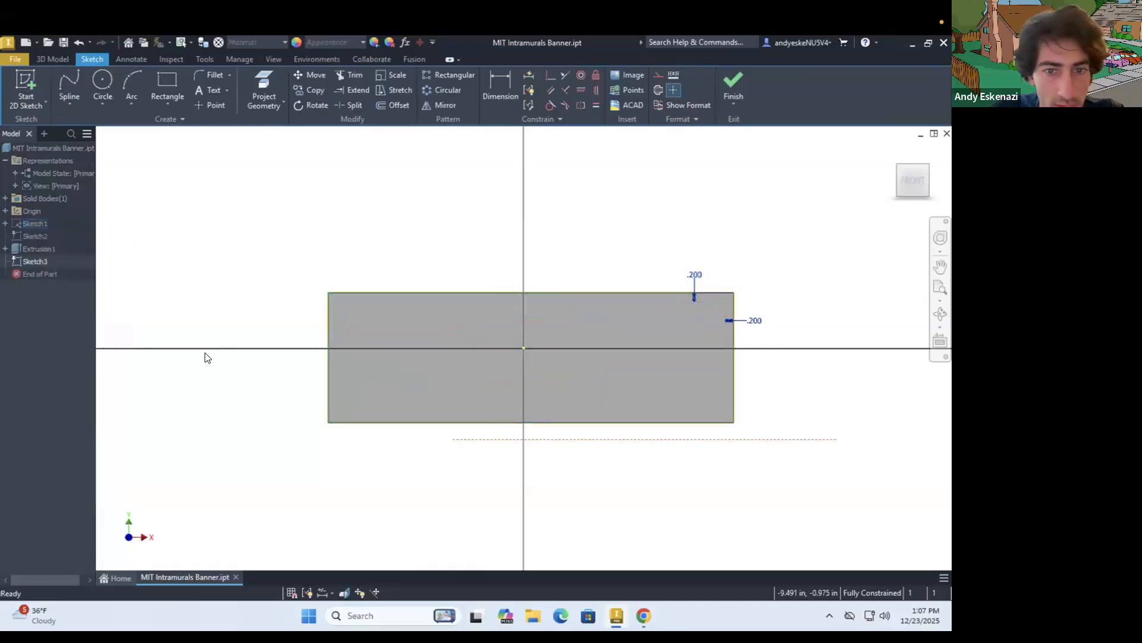
mouse_move(399, 333)
middle_mouse_down("shift")
mouse_move(247, 344)
mouse_move(255, 365)
mouse_move(385, 319)
mouse_move(448, 330)
mouse_move(401, 340)
mouse_move(408, 347)
middle_mouse_up("shift")
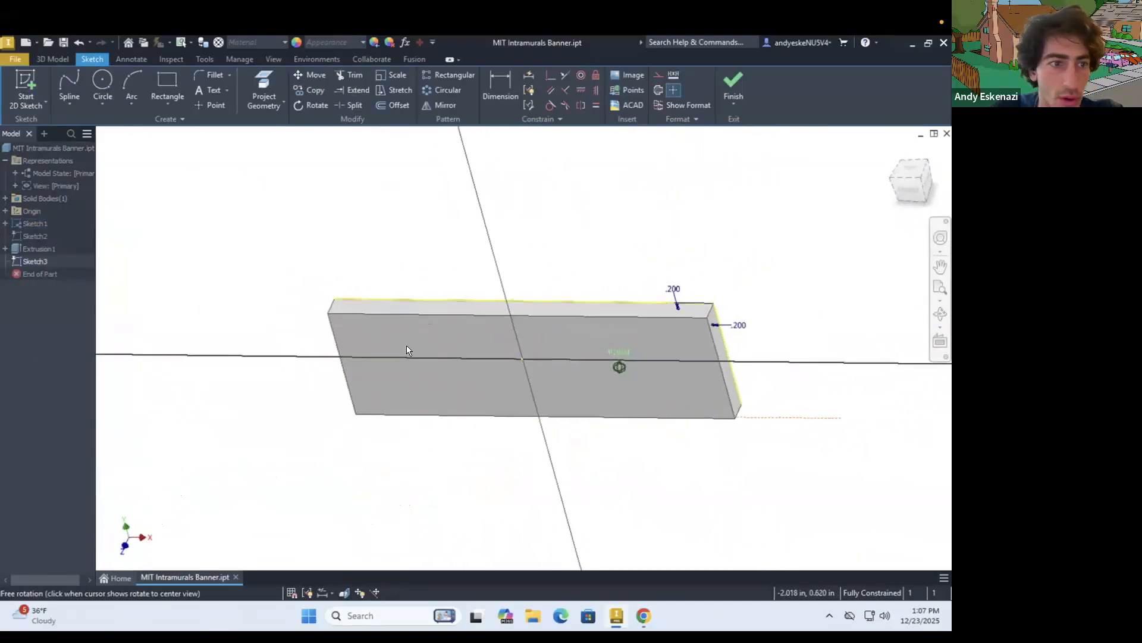
Project the outer curves of the logo's back and crosshatched tail, and the upper lower-edge slit, into Sketch3
scroll(408, 346, "up", 3)
left_click(265, 88)
scroll(354, 288, "down", 4)
middle_click_drag(357, 288, 273, 331, "shift")
scroll(576, 258, "up", 8)
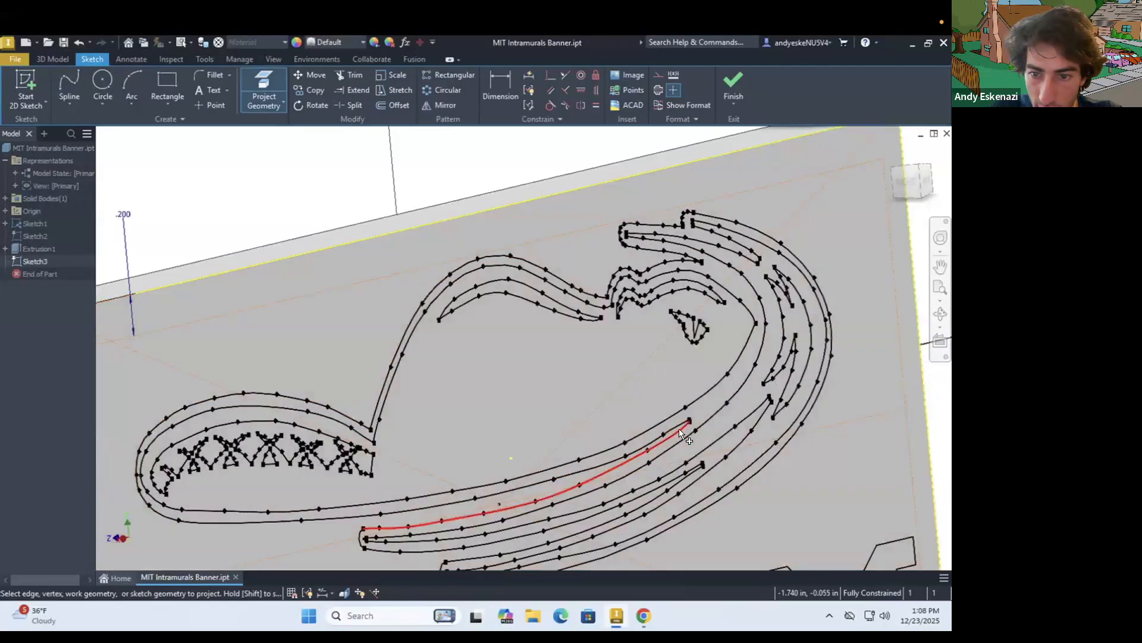
scroll(669, 411, "up", 5)
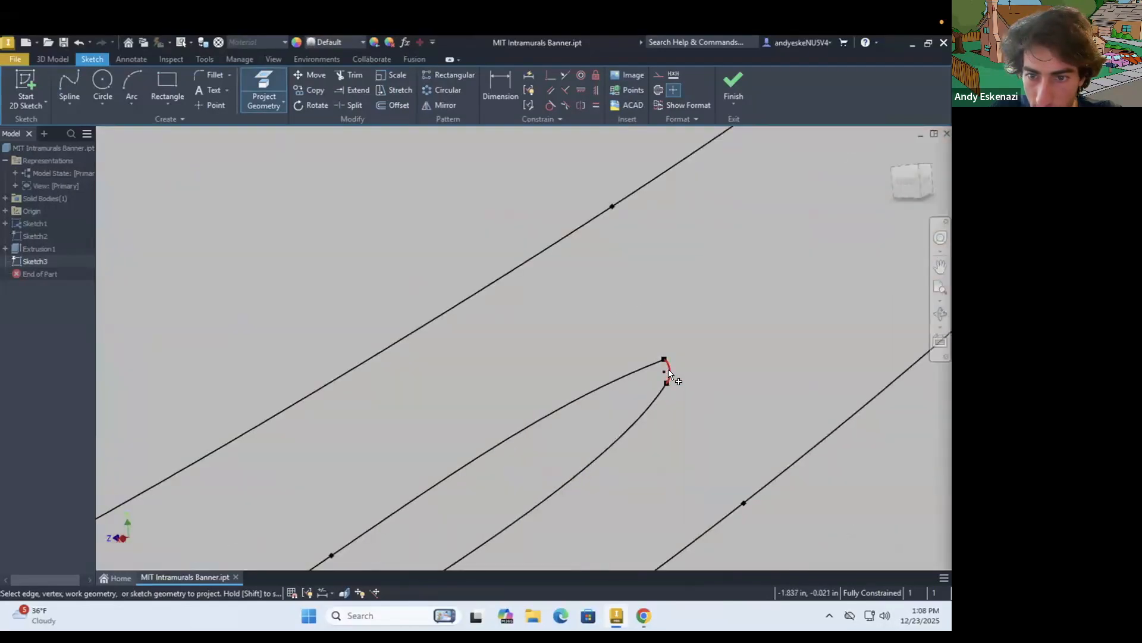
Project the long curves and end arcs of the two slender slits along the logo's lower edge into the sketch
scroll(637, 334, "down", 8)
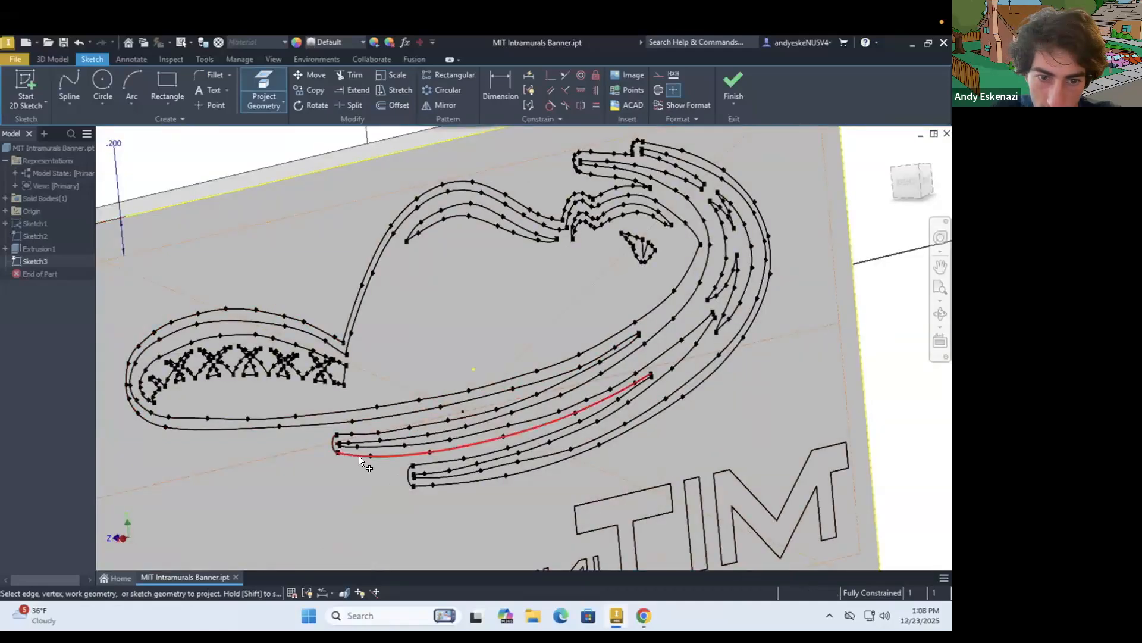
scroll(650, 375, "up", 5)
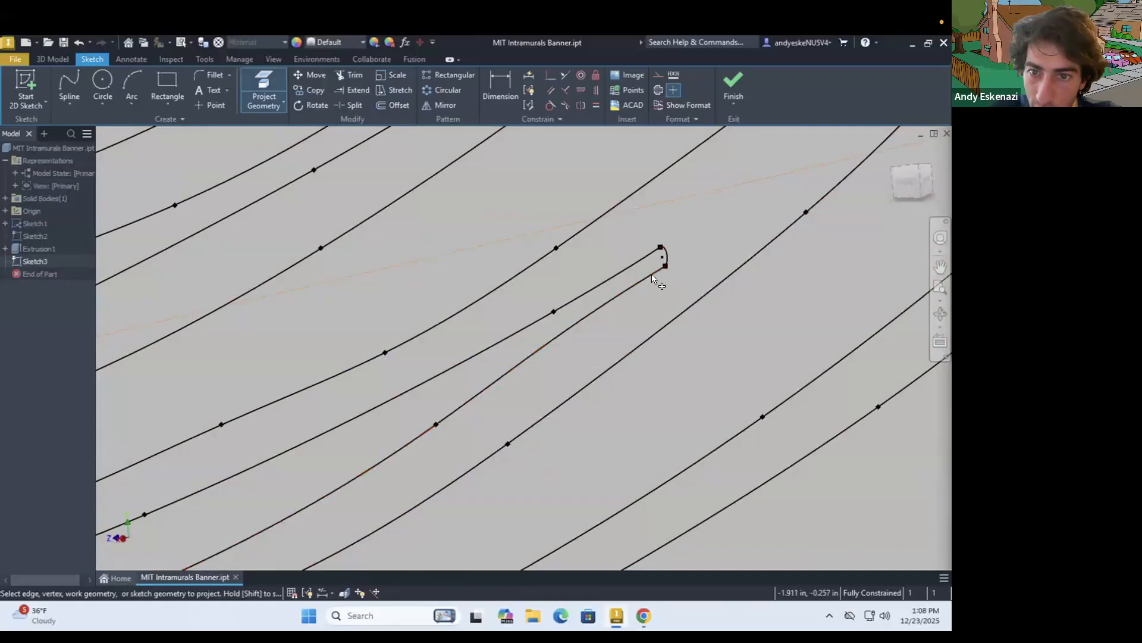
scroll(610, 345, "down", 3)
scroll(610, 351, "down", 5)
scroll(326, 459, "up", 5)
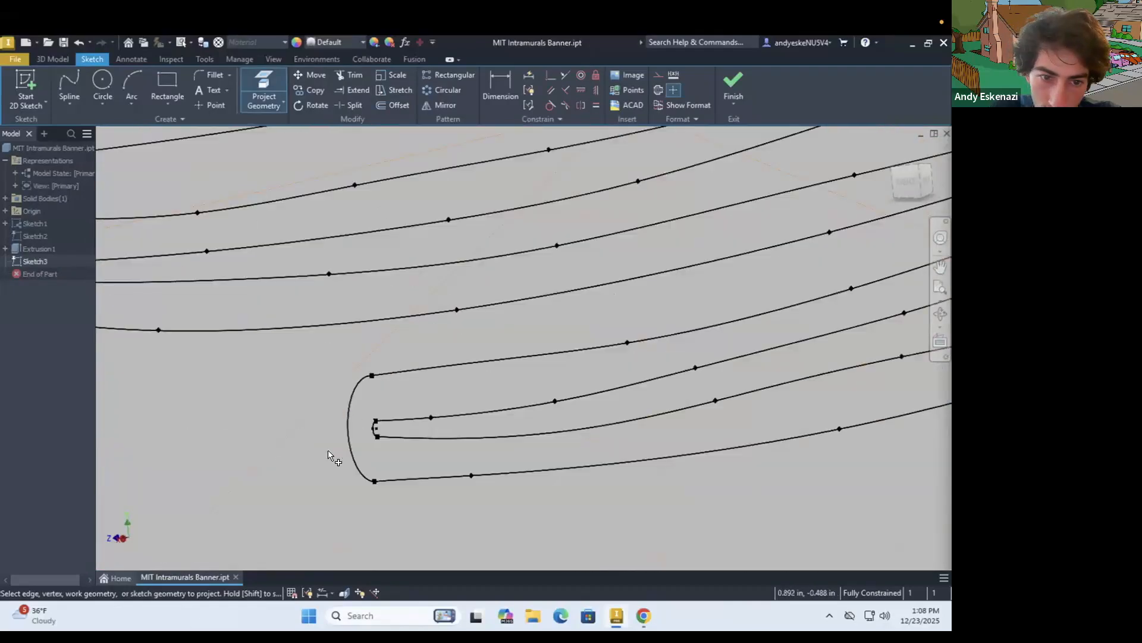
scroll(322, 416, "down", 8)
middle_click_drag(322, 415, 234, 385, "shift")
scroll(267, 369, "up", 5)
scroll(302, 372, "down", 4)
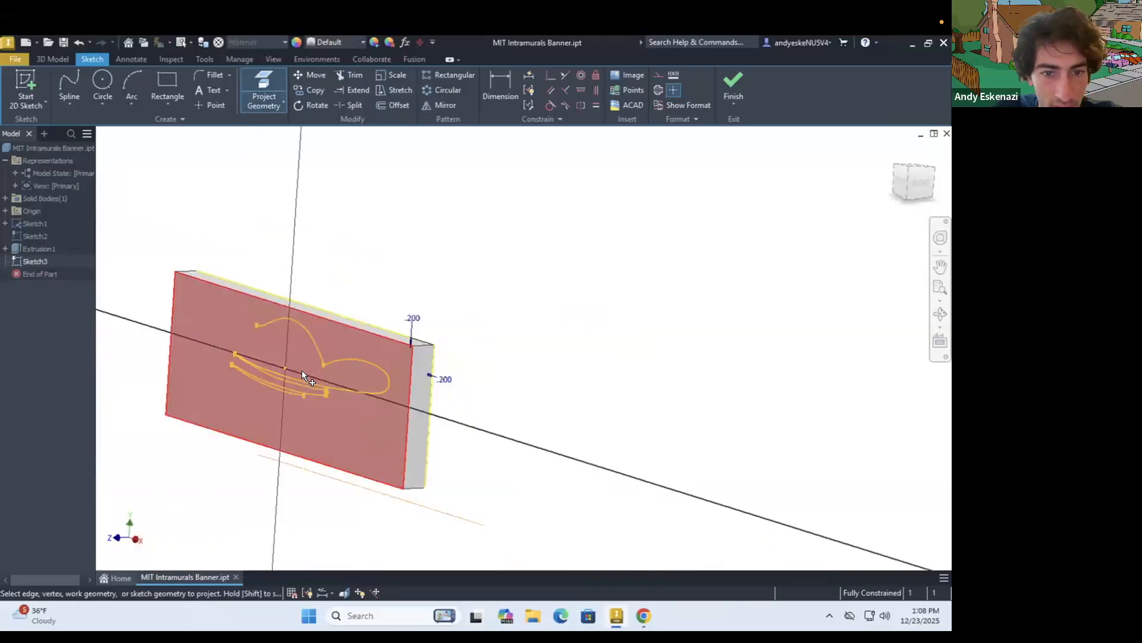
Check the slit tips for gaps, and project the remaining lower end arc and the large outer curve around the head
scroll(235, 377, "up", 5)
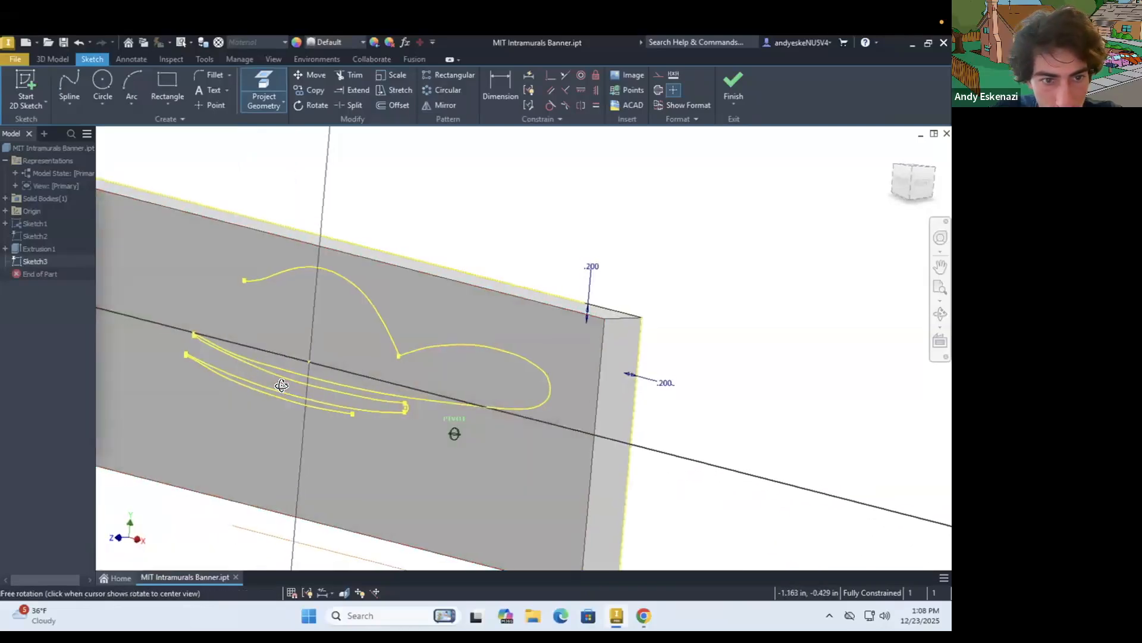
scroll(297, 390, "up", 3)
scroll(164, 344, "up", 7)
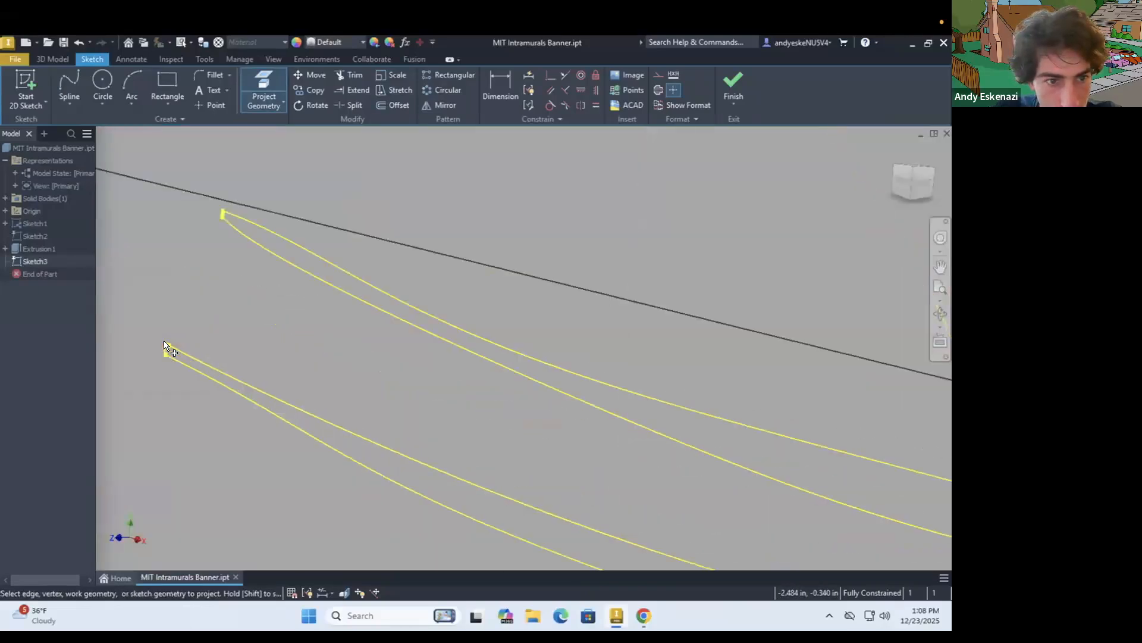
scroll(177, 358, "down", 5)
scroll(379, 387, "down", 4)
middle_click_drag(380, 387, 274, 398, "shift")
scroll(608, 464, "up", 6)
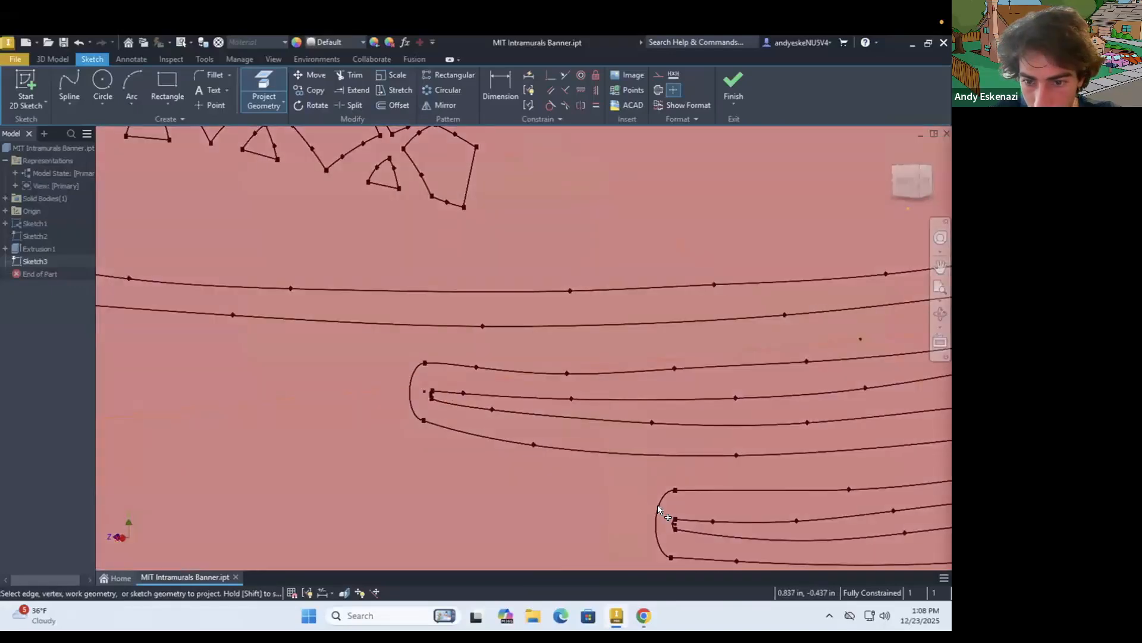
scroll(439, 386, "down", 6)
scroll(438, 384, "down", 5)
middle_click_drag(544, 386, 454, 396, "shift")
scroll(404, 378, "up", 6)
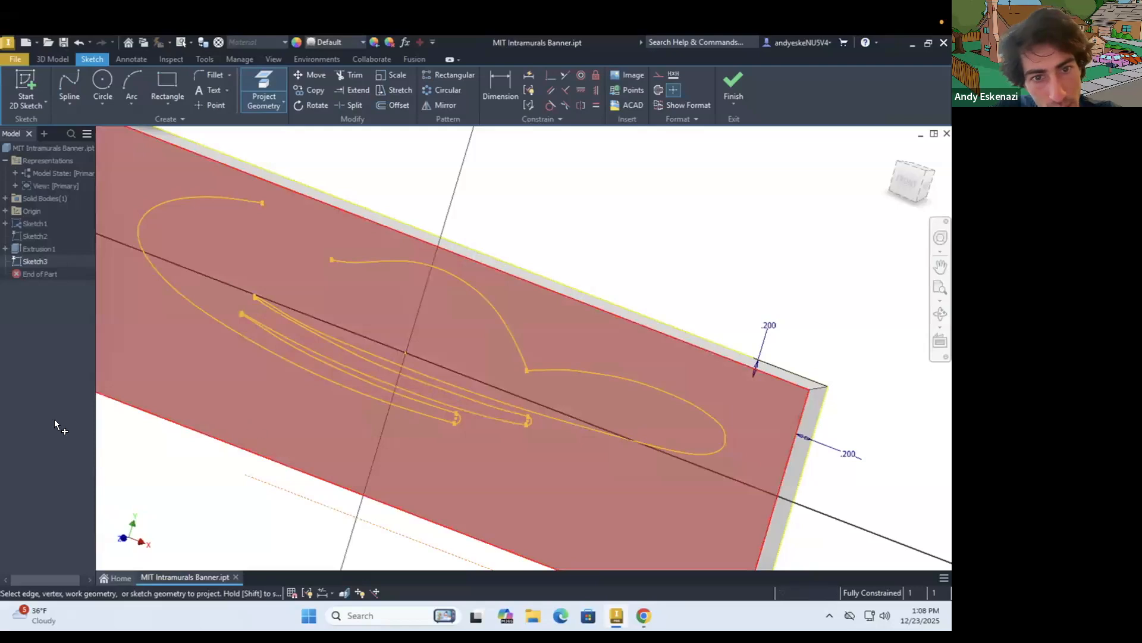
Project the small hook and the narrow rounded loop at the upper end of the logo's outer curve
middle_click_drag(512, 339, 692, 394, "shift")
mouse_move(351, 249)
middle_mouse_down("shift")
mouse_move(523, 395)
mouse_move(248, 283)
mouse_move(375, 284)
mouse_move(399, 210)
mouse_move(303, 248)
mouse_move(395, 301)
middle_mouse_up("shift")
scroll(398, 287, "down", 5)
scroll(397, 290, "down", 2)
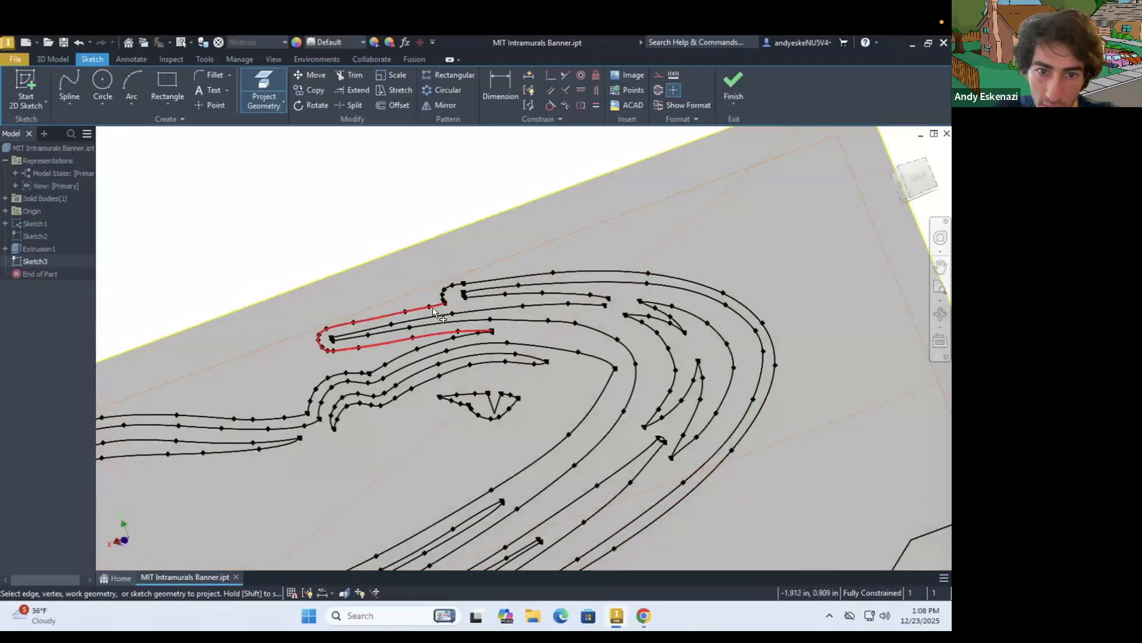
scroll(433, 308, "up", 5)
middle_click_drag(434, 309, 529, 325, "shift")
scroll(529, 326, "up", 2)
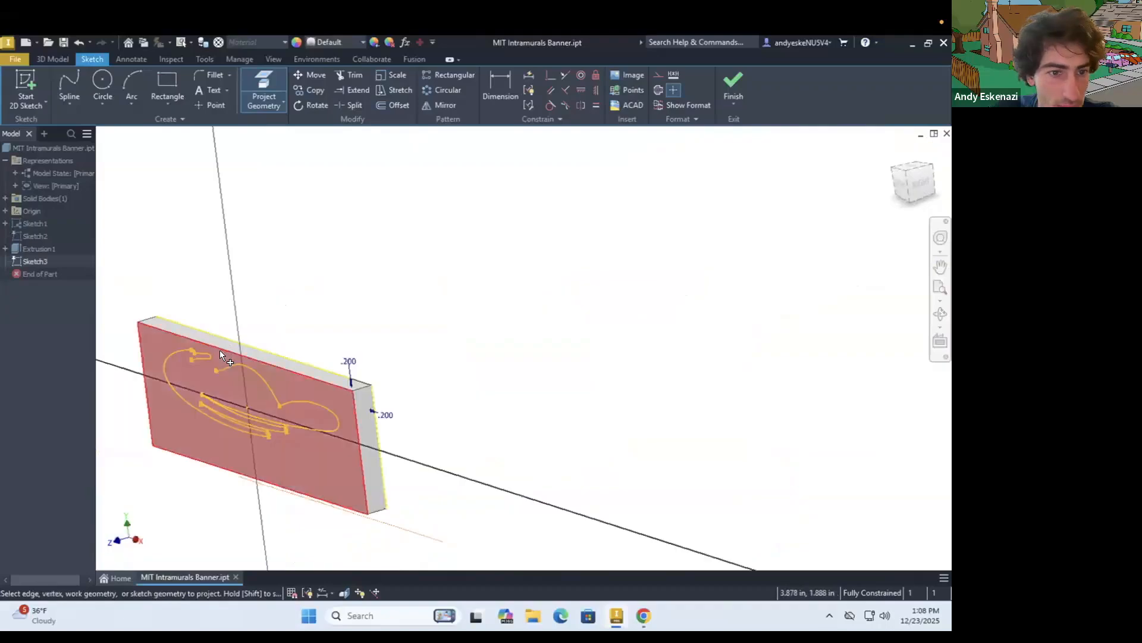
Project the wavy outer curves linking the narrow loop to the logo's back outline
middle_click_drag(222, 357, 127, 357, "shift")
scroll(375, 318, "down", 6)
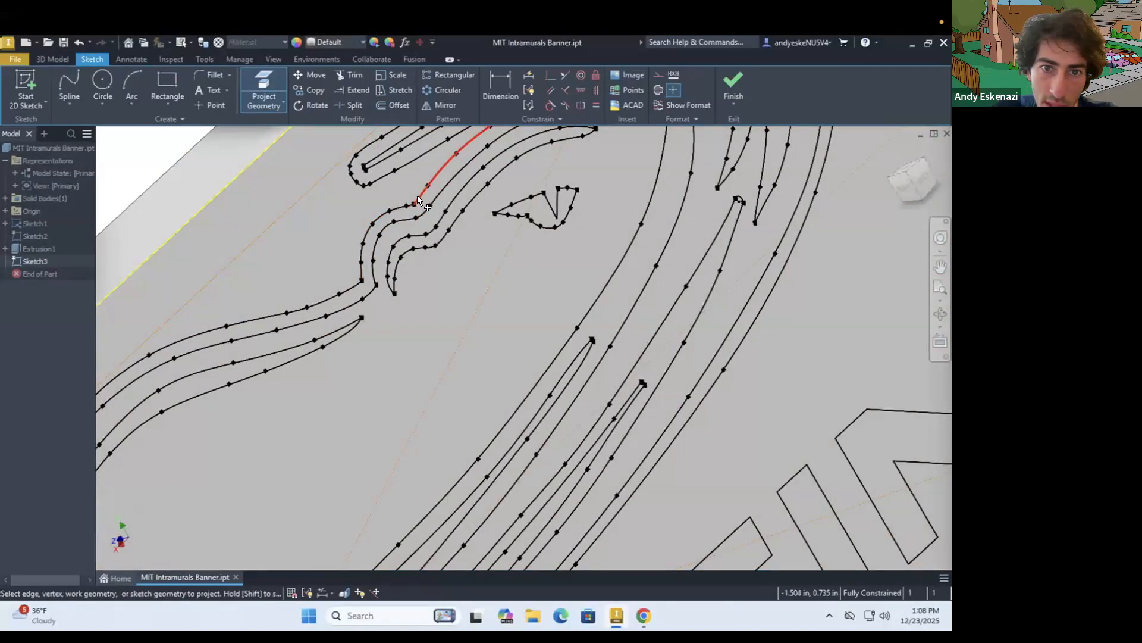
scroll(391, 282, "up", 6)
middle_click_drag(457, 258, 505, 258, "shift")
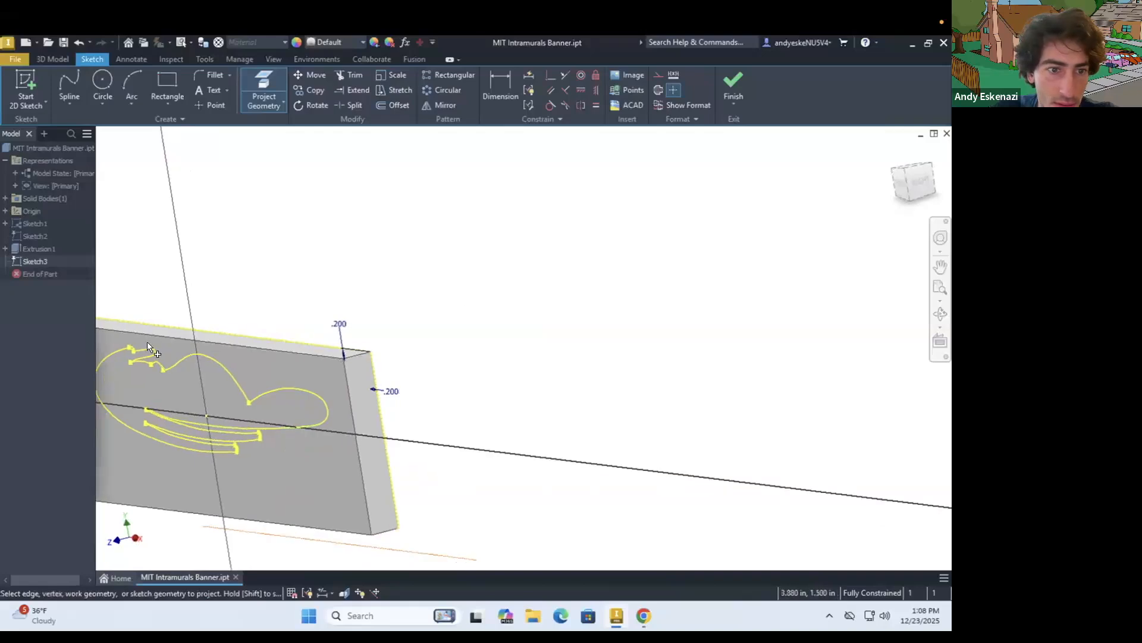
scroll(258, 349, "up", 3)
middle_click_drag(278, 350, 149, 362, "shift")
scroll(142, 362, "down", 8)
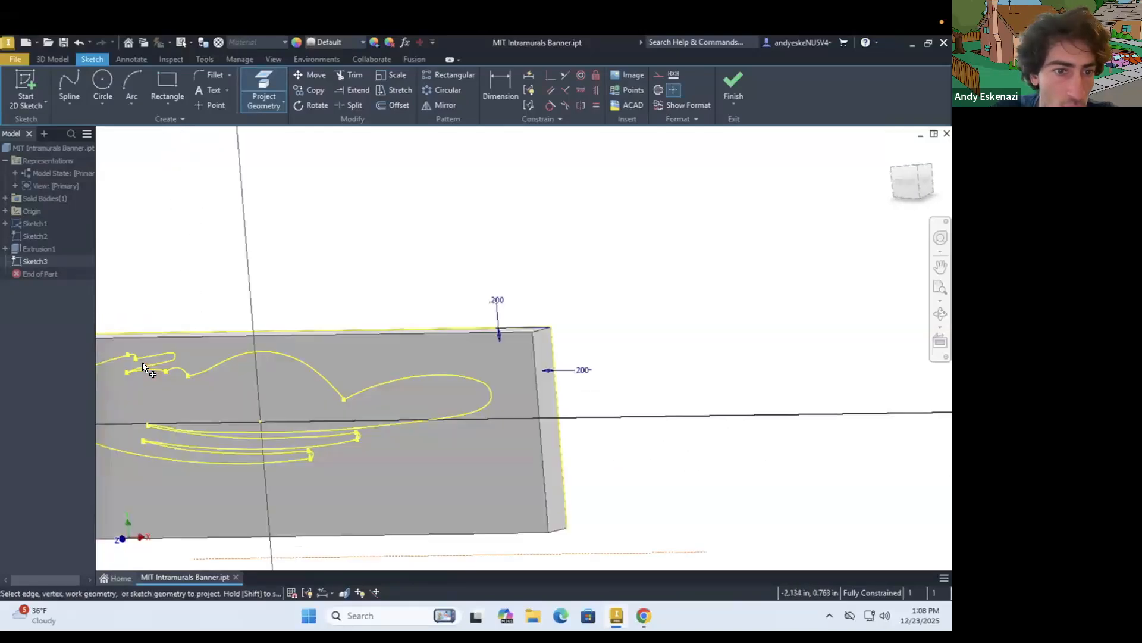
scroll(201, 351, "up", 4)
scroll(199, 357, "down", 10)
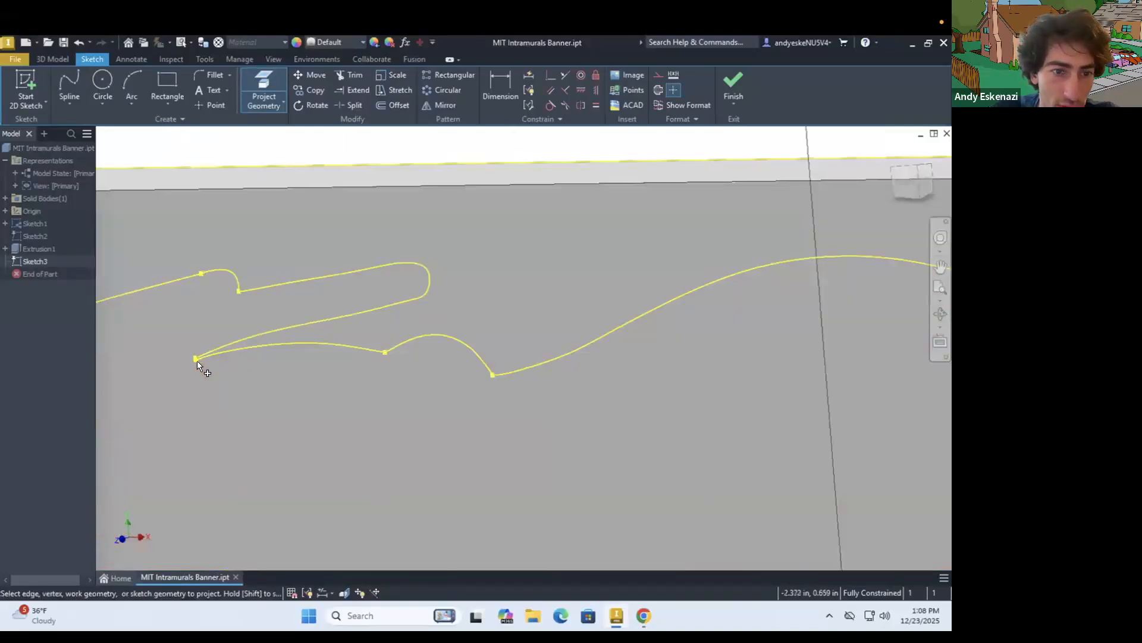
Project the tiny arc at the pointed tip beneath the narrow loop to close the logo outline
scroll(191, 345, "up", 6)
middle_click_drag(229, 338, 151, 354, "shift")
scroll(155, 355, "up", 5)
scroll(419, 320, "down", 7)
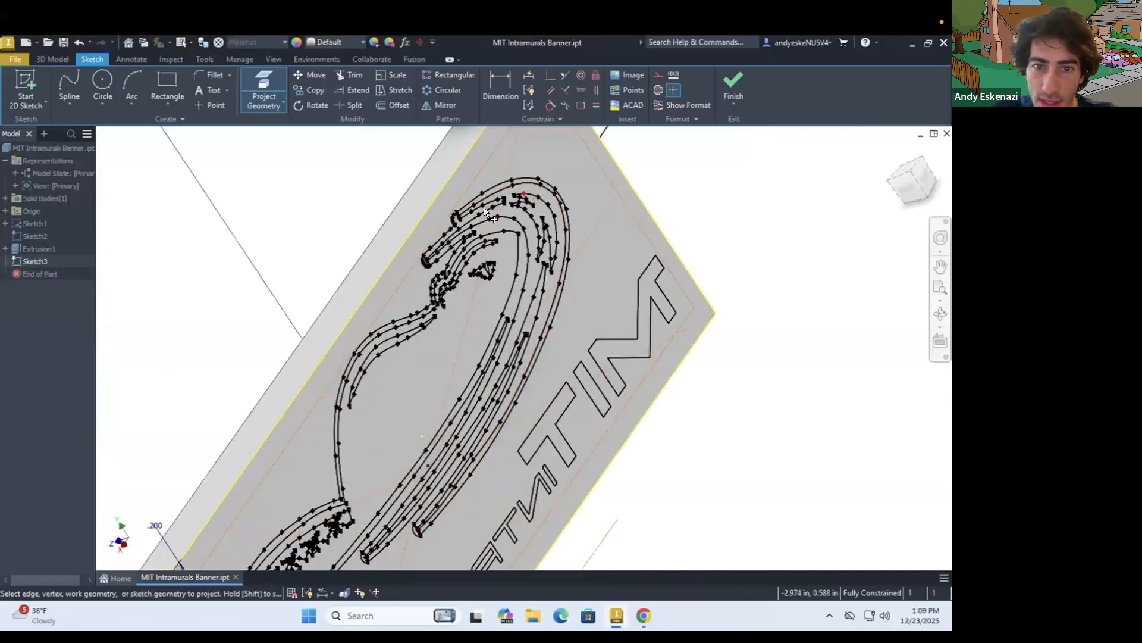
scroll(419, 320, "down", 8)
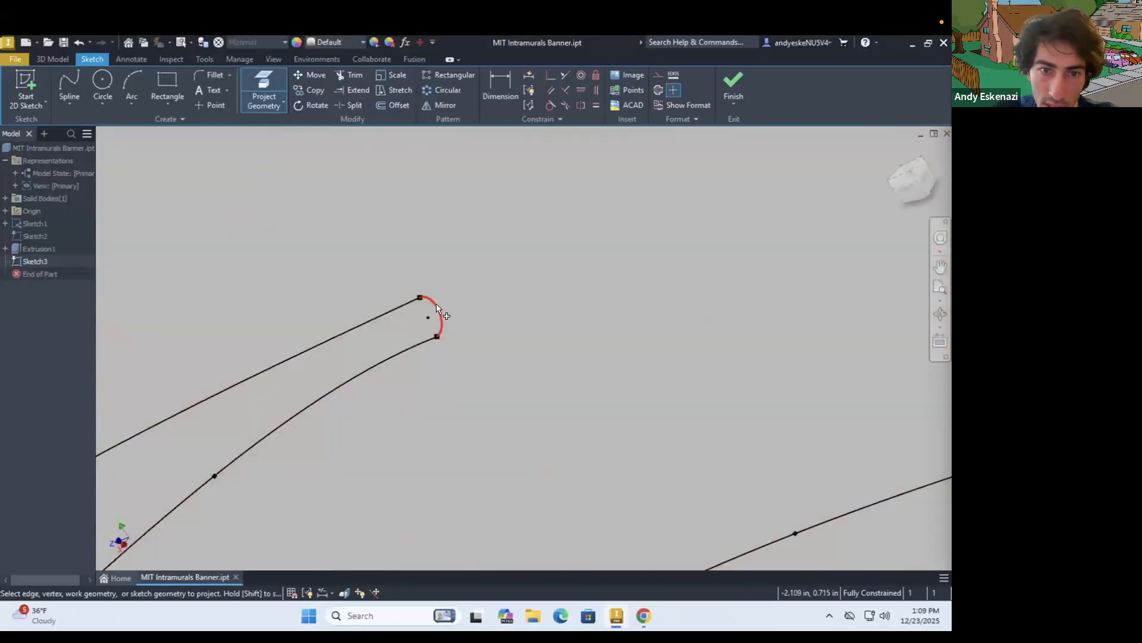
left_click(436, 309)
Examine the projected outline's pointed tips and slit ends for gaps
scroll(468, 324, "up", 10)
middle_click_drag(337, 348, 465, 311, "shift")
scroll(203, 454, "down", 7)
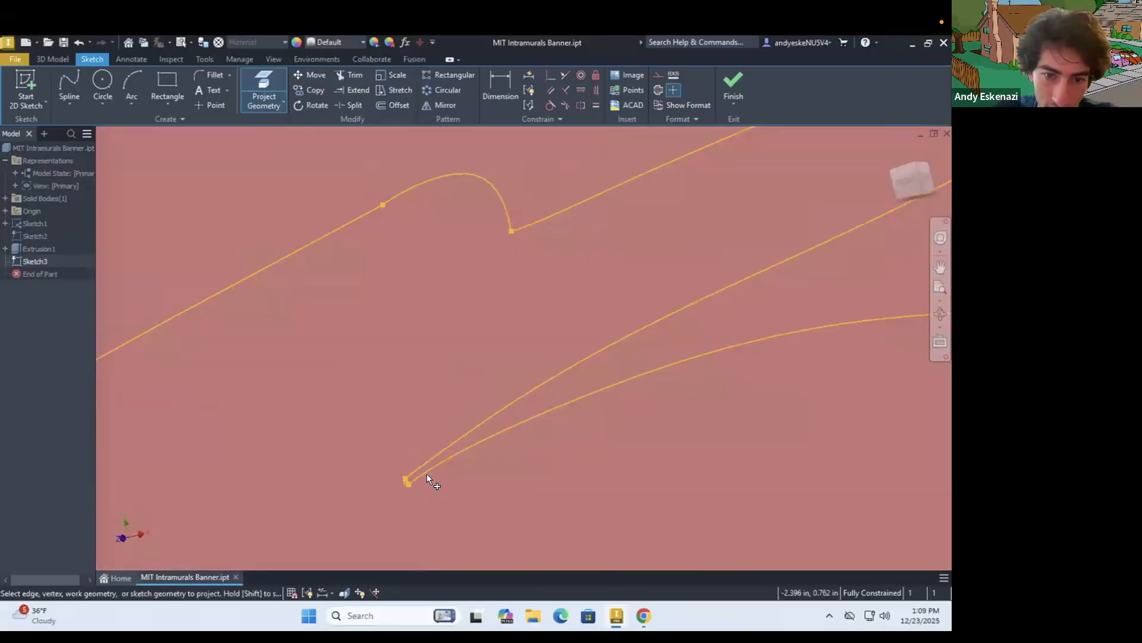
scroll(384, 409, "up", 10)
mouse_move(429, 437)
middle_mouse_down("shift")
mouse_move(459, 431)
mouse_move(362, 432)
middle_mouse_up("shift")
scroll(344, 395, "up", 5)
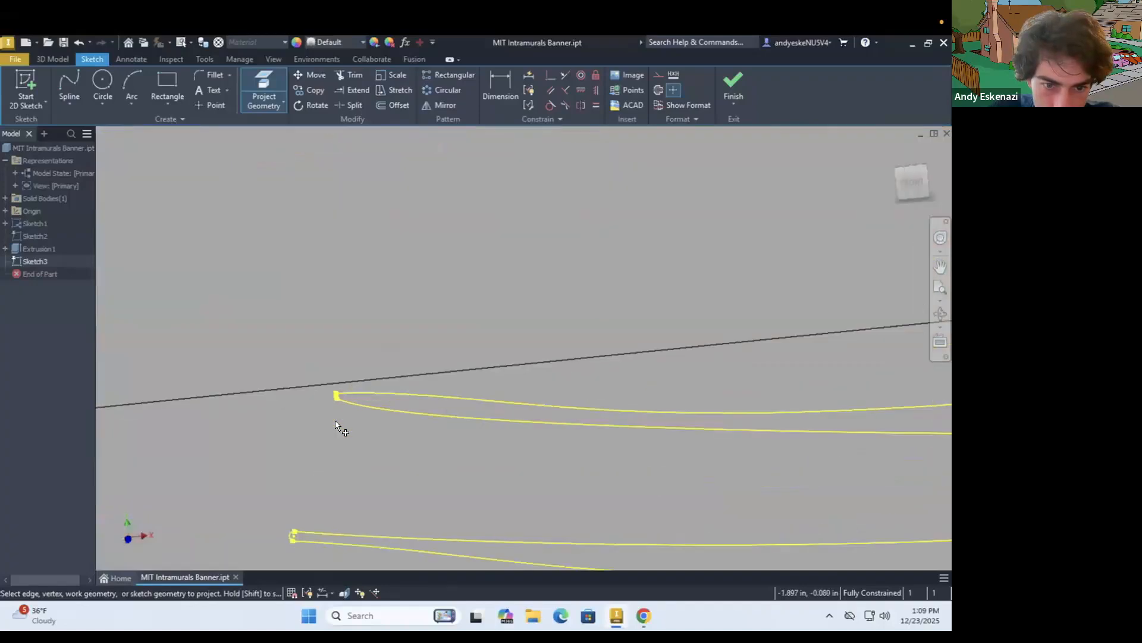
scroll(823, 457, "down", 6)
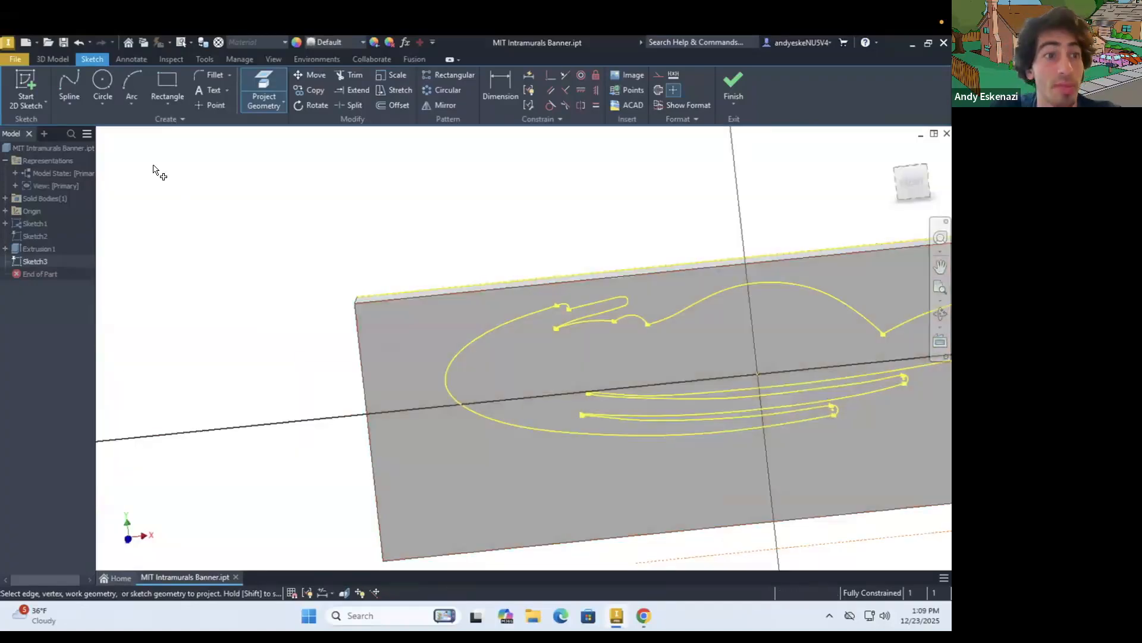
Extrude the closed logo silhouette from the plate's front face by 0.1 in, joined to the plate
left_click(51, 60)
left_click(66, 82)
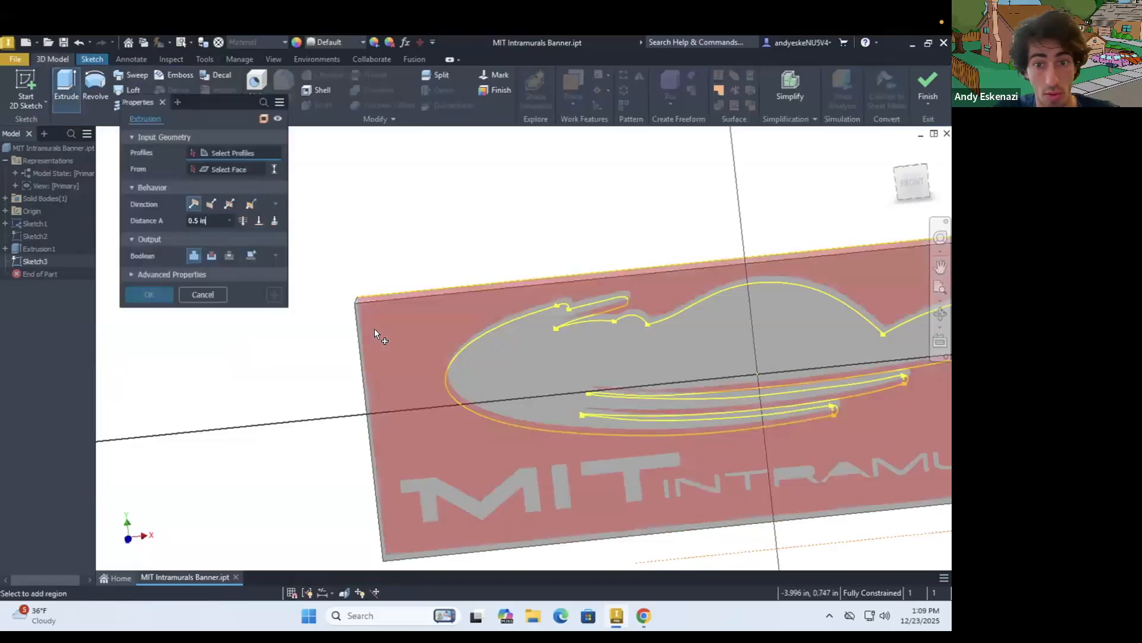
left_click(541, 347)
middle_click_drag(522, 359, 571, 369, "shift")
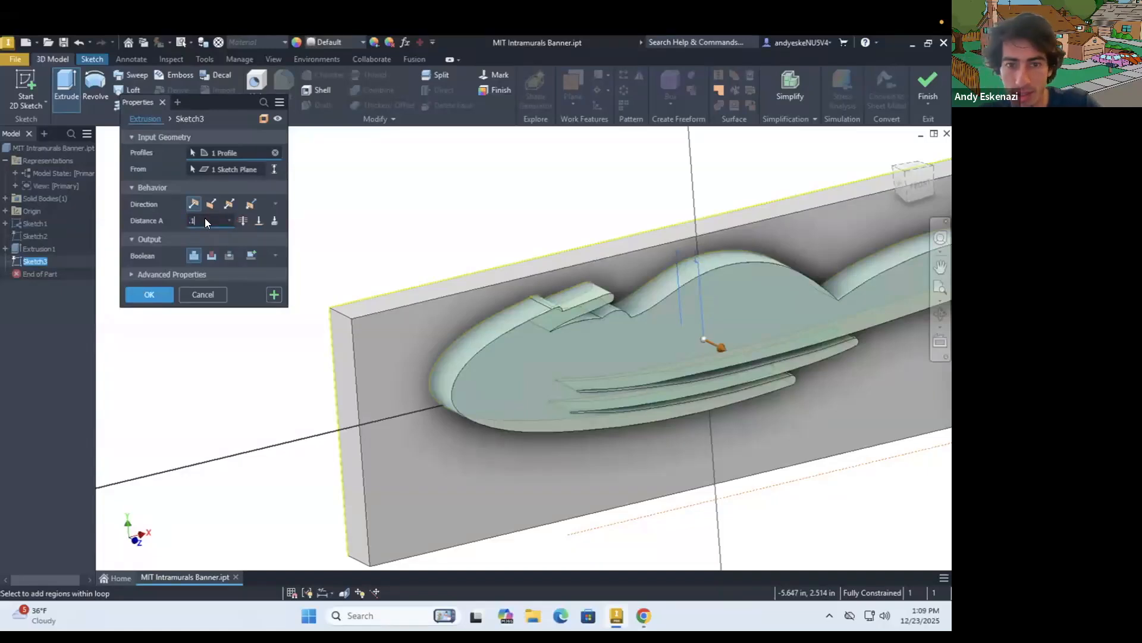
key("Return")
Start a new sketch on the raised logo's front face and bring Sketch1's lower slit outlines into view from behind
scroll(309, 273, "down", 5)
mouse_move(515, 294)
middle_mouse_down("shift")
mouse_move(412, 276)
mouse_move(480, 328)
middle_mouse_up("shift")
scroll(435, 257, "up", 5)
scroll(516, 301, "down", 5)
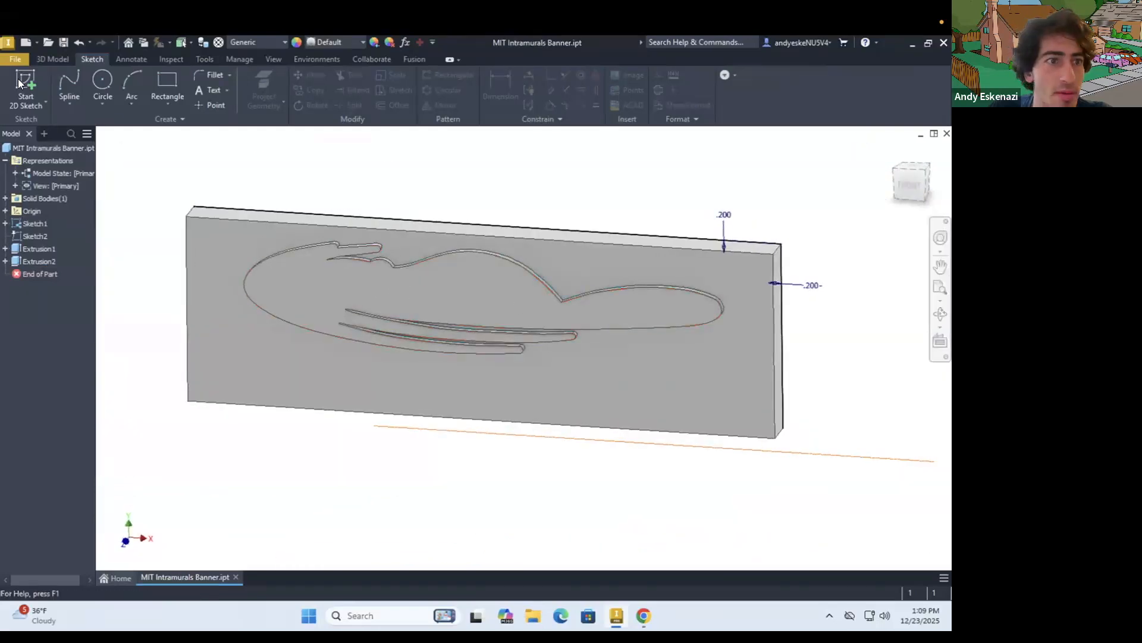
left_click(297, 261)
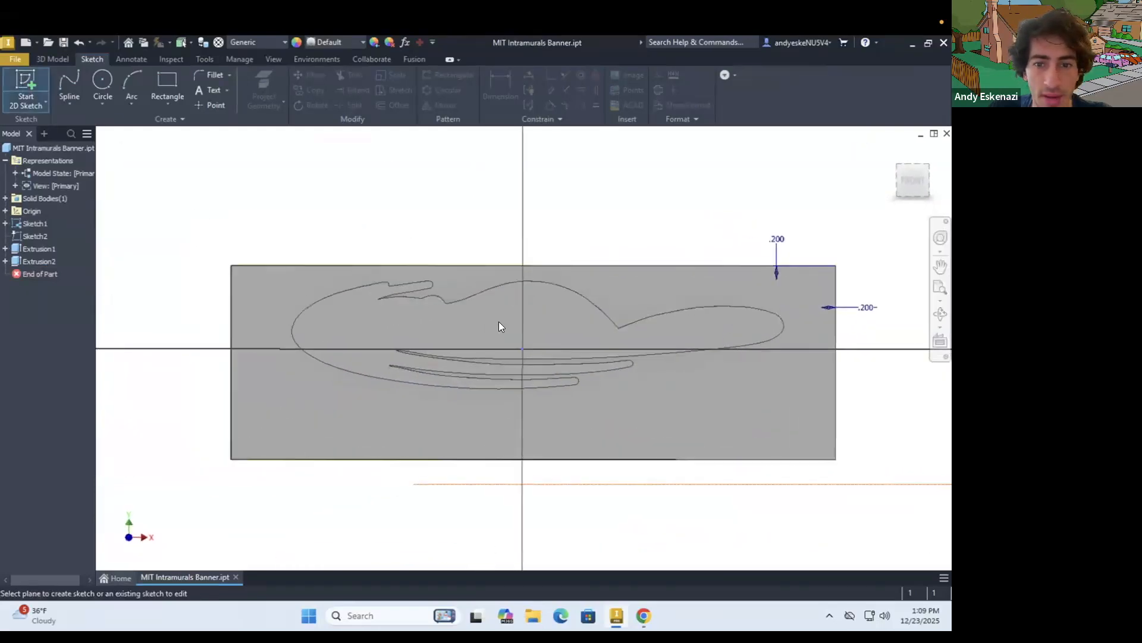
middle_click_drag(538, 310, 312, 311, "shift")
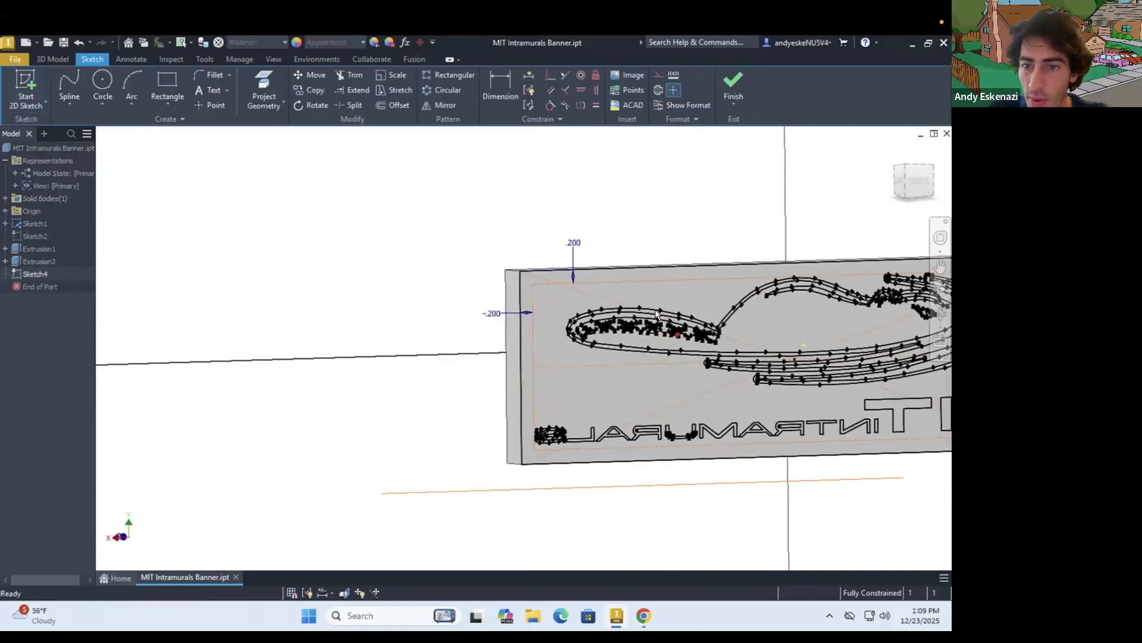
scroll(655, 312, "up", 3)
scroll(485, 309, "up", 4)
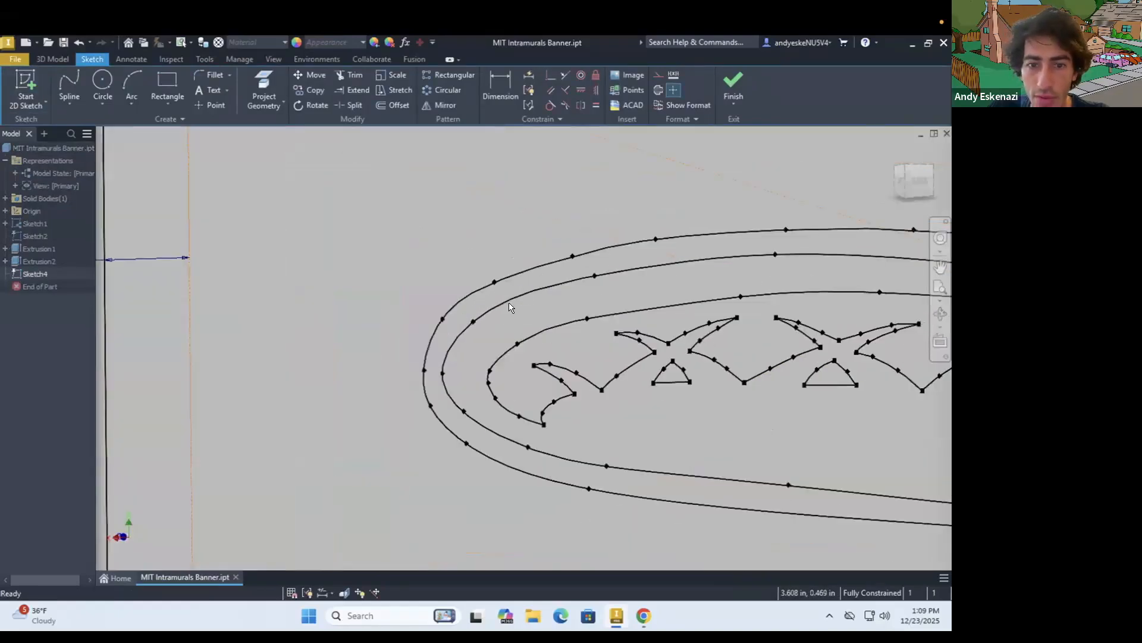
scroll(505, 304, "down", 6)
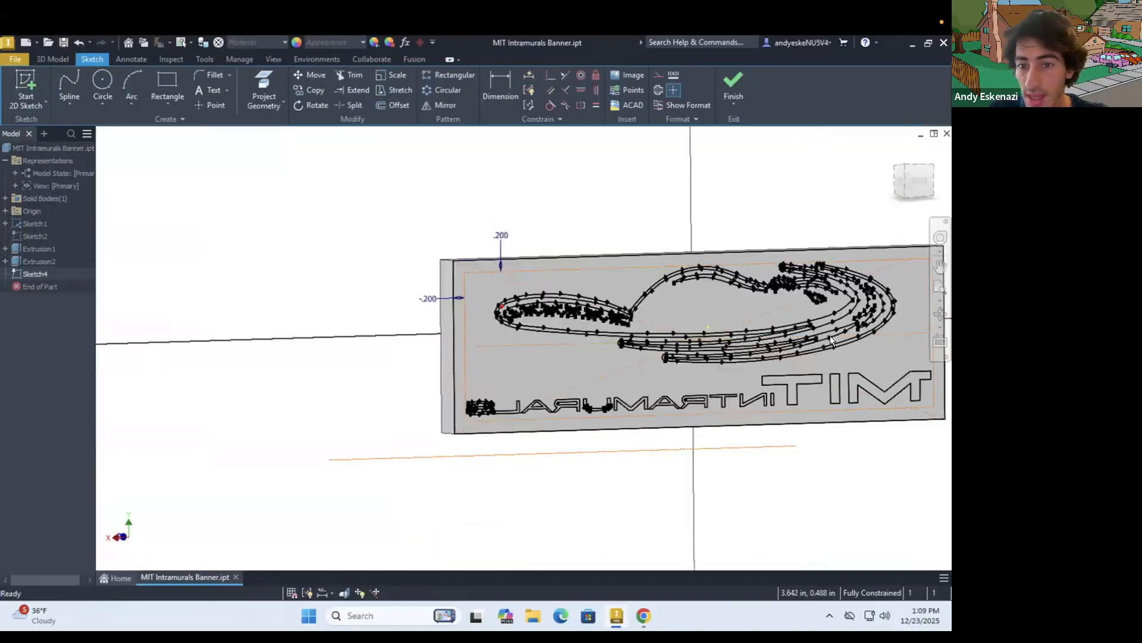
scroll(892, 342, "up", 2)
scroll(381, 343, "up", 5)
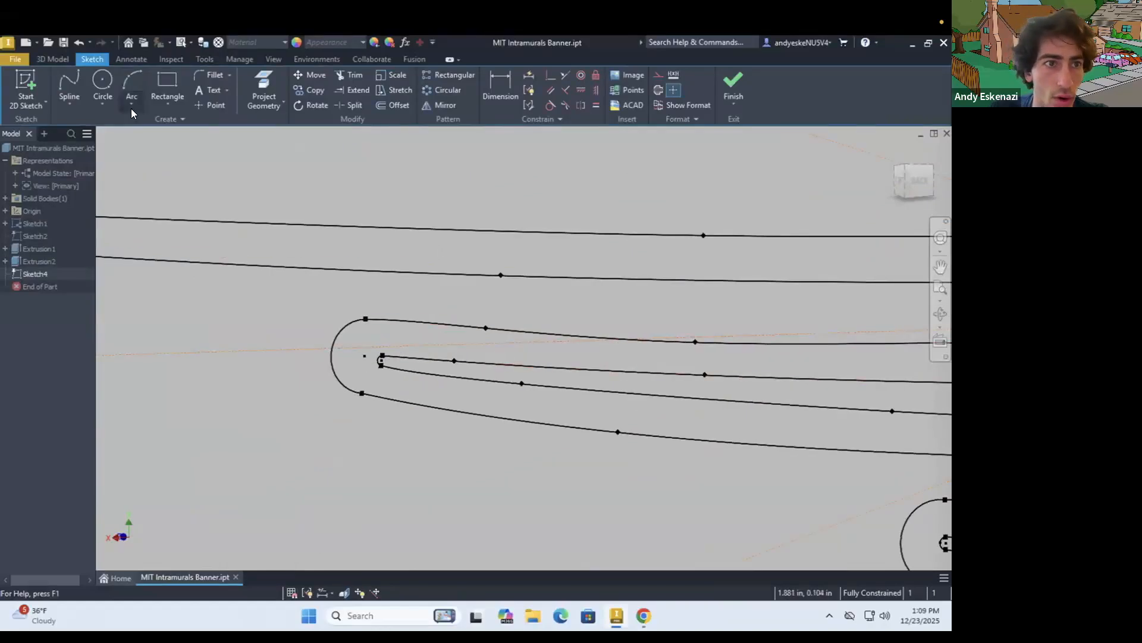
Project Sketch1's inner outline curves along the longer lower arm, including the tiny arc at its rounded end
left_click(264, 89)
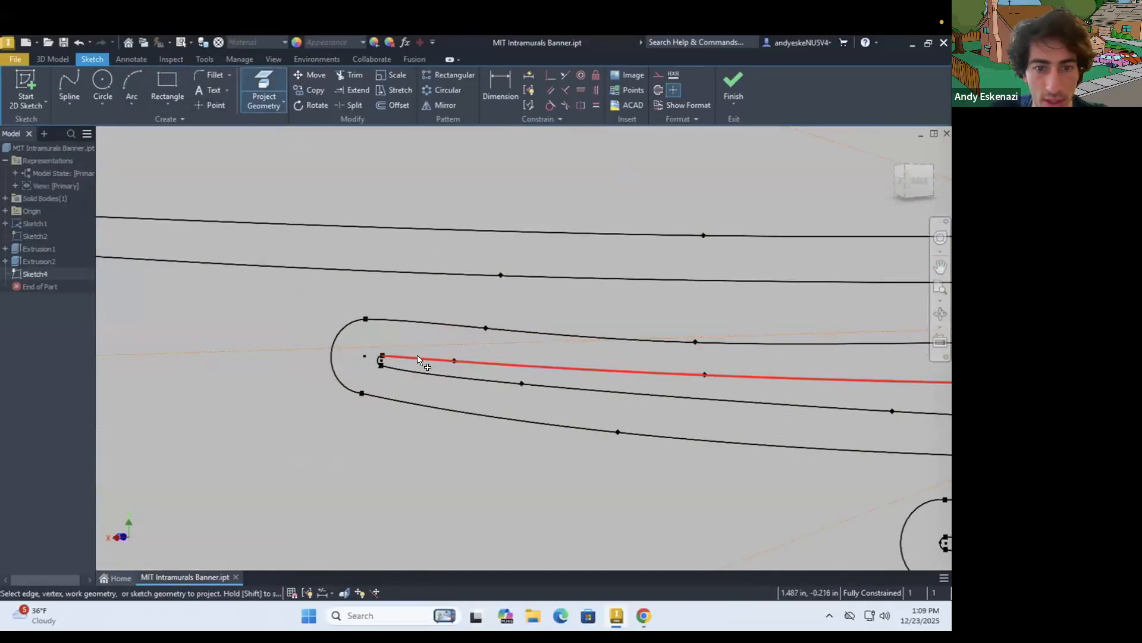
scroll(420, 360, "up", 2)
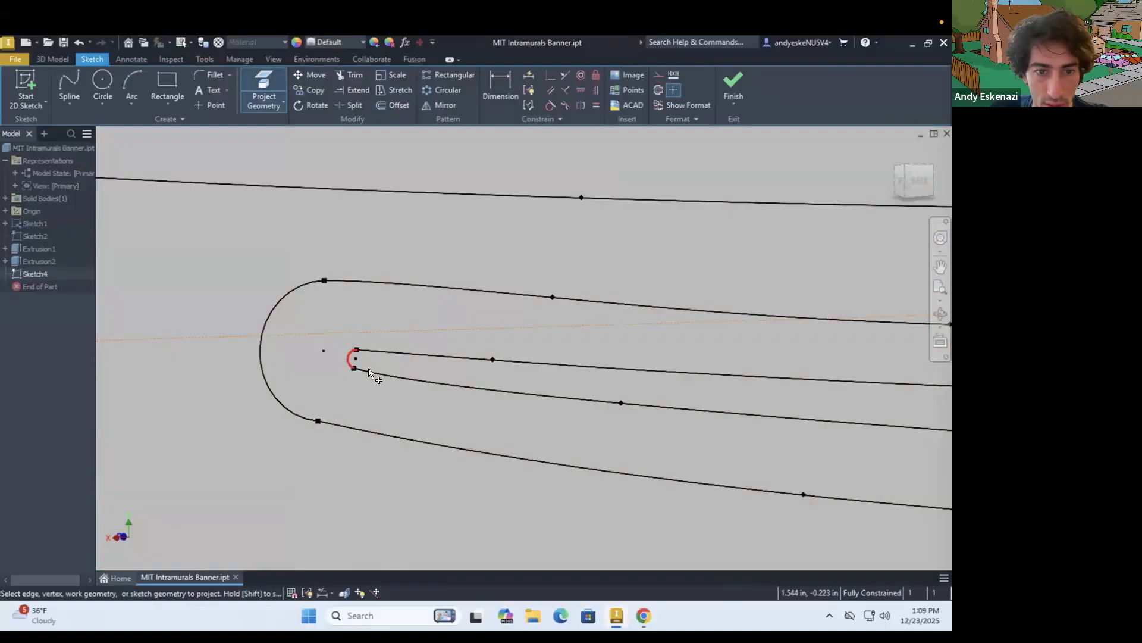
scroll(321, 345, "down", 6)
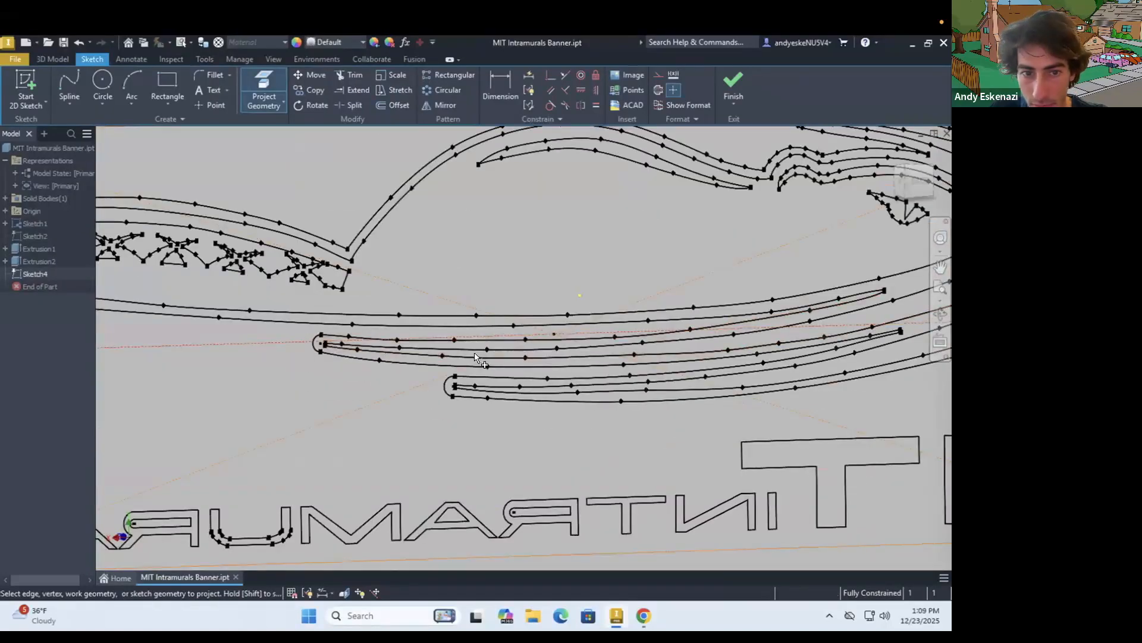
scroll(585, 361, "down", 3)
scroll(777, 317, "up", 6)
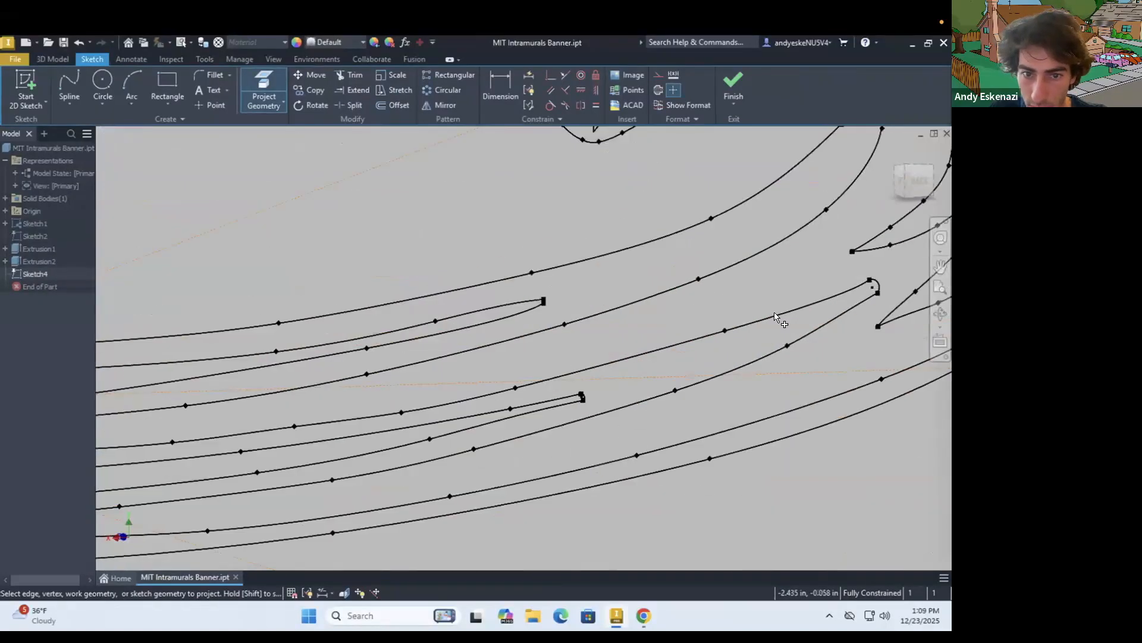
scroll(777, 317, "down", 5)
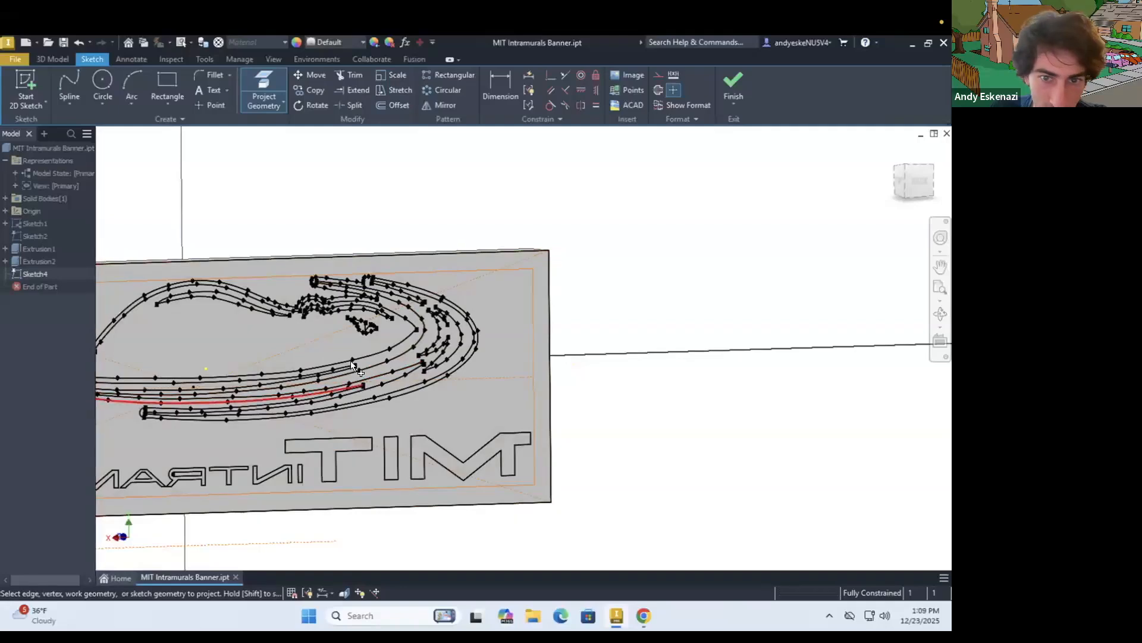
Project Sketch1's inner outline along the shorter lower arm, including the tiny arc closing its rounded end
scroll(351, 360, "down", 3)
scroll(363, 369, "up", 8)
scroll(370, 387, "up", 6)
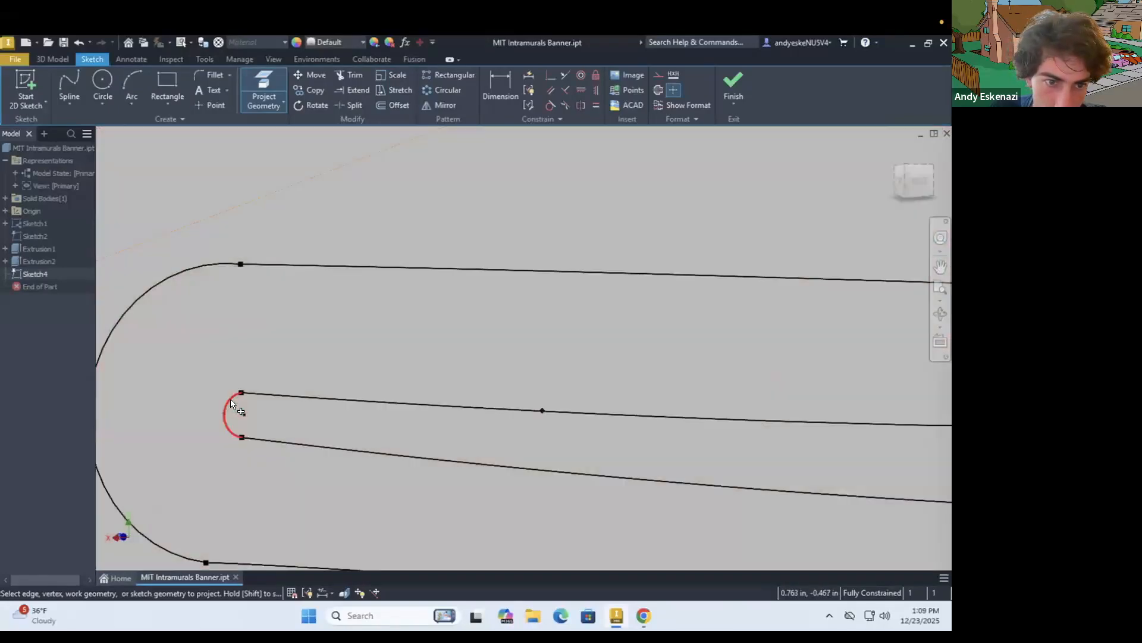
scroll(395, 383, "down", 6)
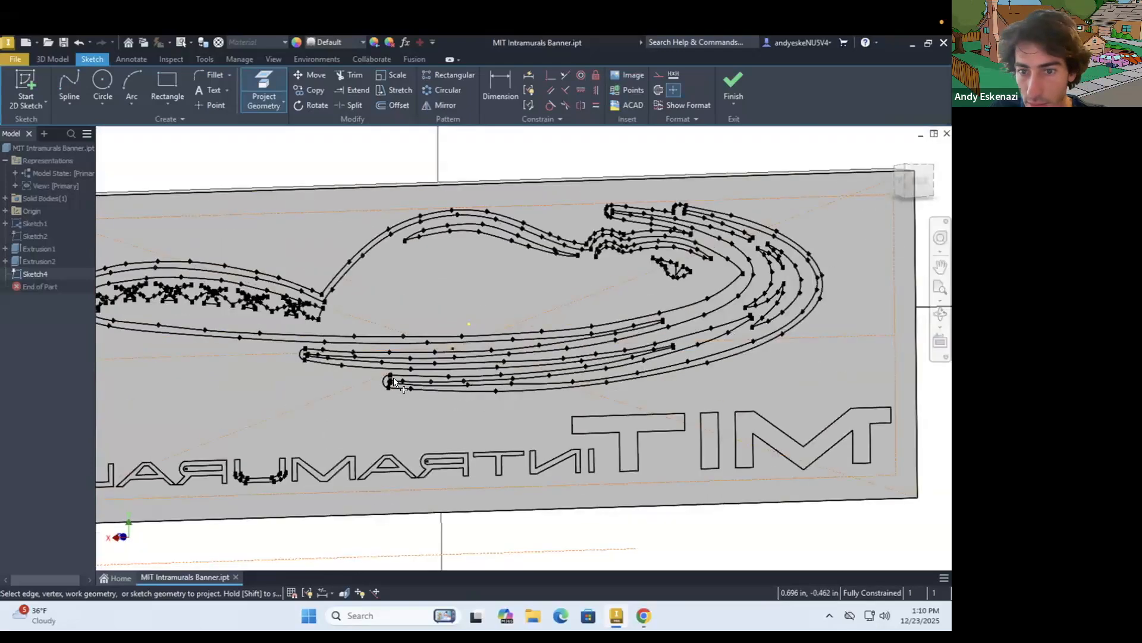
scroll(393, 381, "down", 3)
Examine the projected outline from the front for gaps at the lower arm ends and the slit tip between them
mouse_move(301, 377)
middle_mouse_down("shift")
mouse_move(587, 331)
mouse_move(617, 341)
middle_mouse_up("shift")
scroll(617, 341, "down", 3)
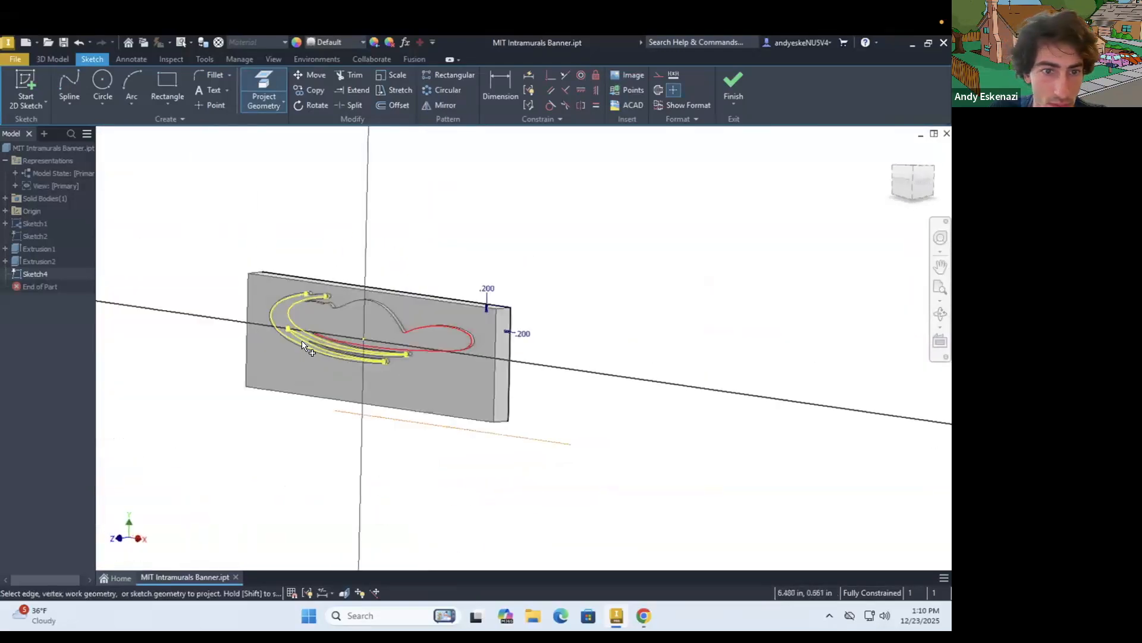
scroll(547, 393, "up", 8)
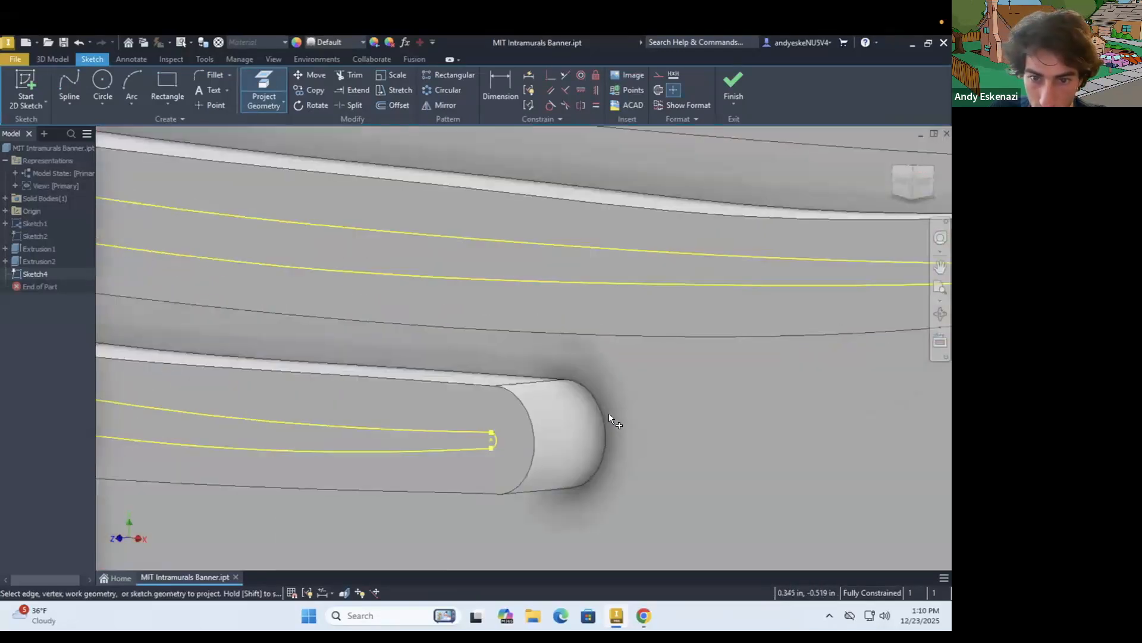
scroll(685, 386, "down", 3)
scroll(734, 341, "up", 2)
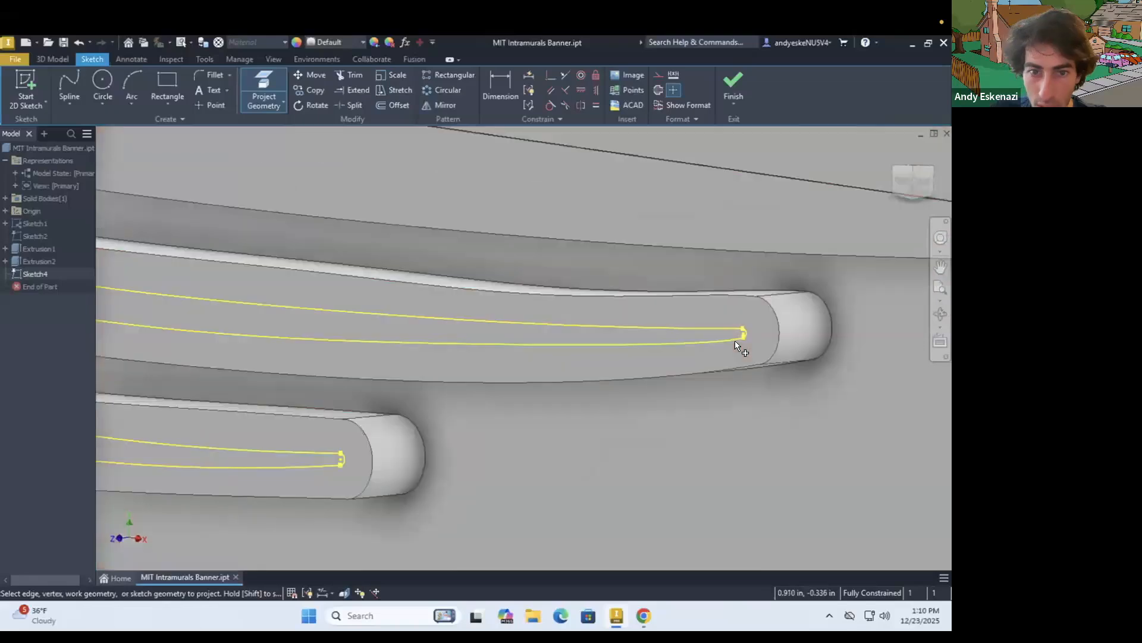
scroll(734, 341, "down", 6)
scroll(369, 298, "up", 3)
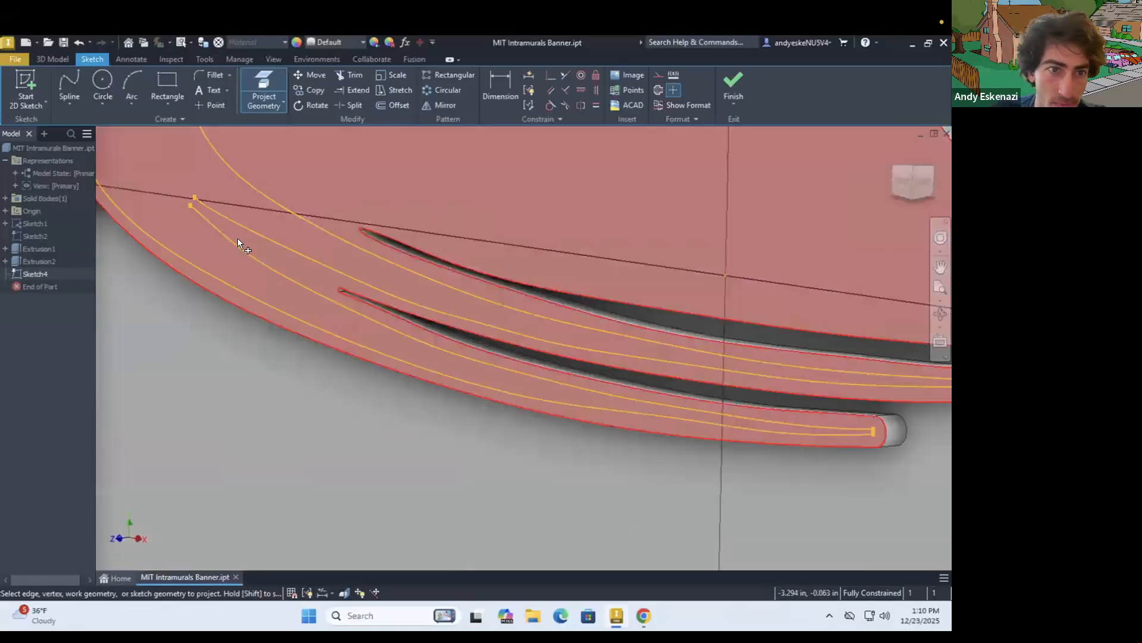
Project Sketch1's small arc at the tip of the slit between the two lower arms, working from behind
scroll(238, 238, "down", 5)
mouse_move(237, 238)
middle_mouse_down("shift")
mouse_move(223, 240)
mouse_move(245, 244)
mouse_move(121, 244)
middle_mouse_up("shift")
scroll(122, 244, "down", 3)
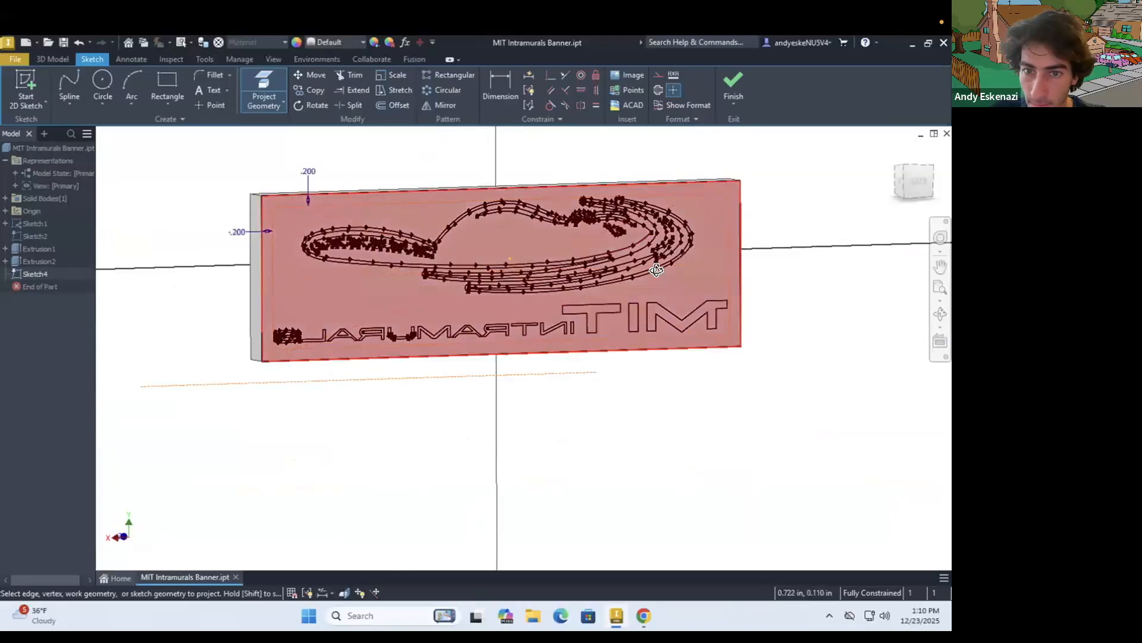
scroll(656, 270, "up", 6)
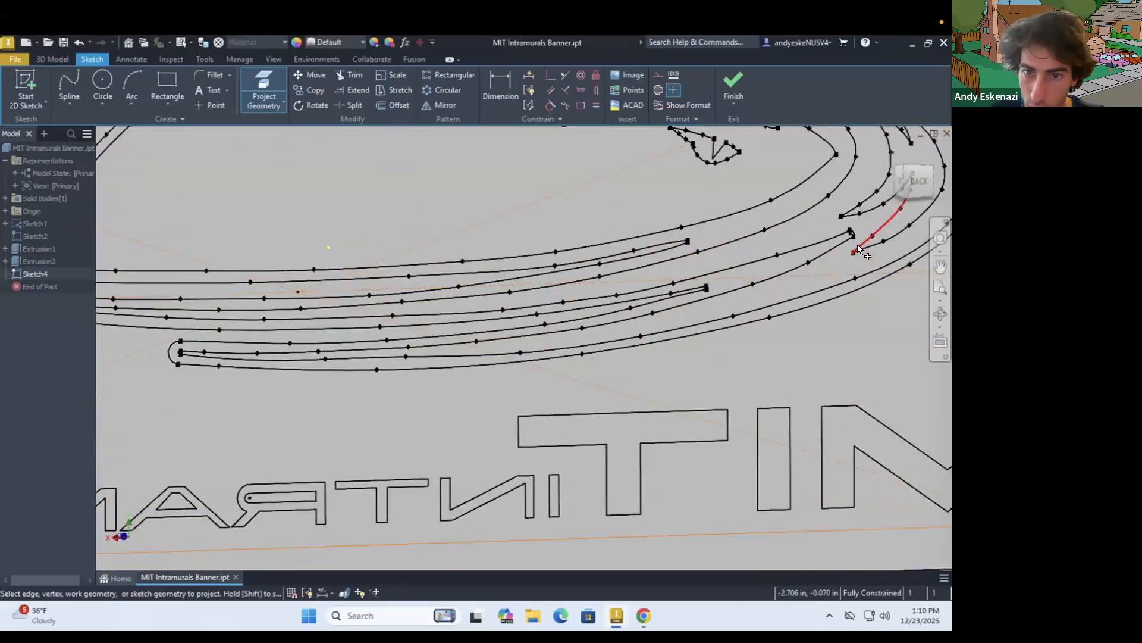
scroll(852, 232, "up", 5)
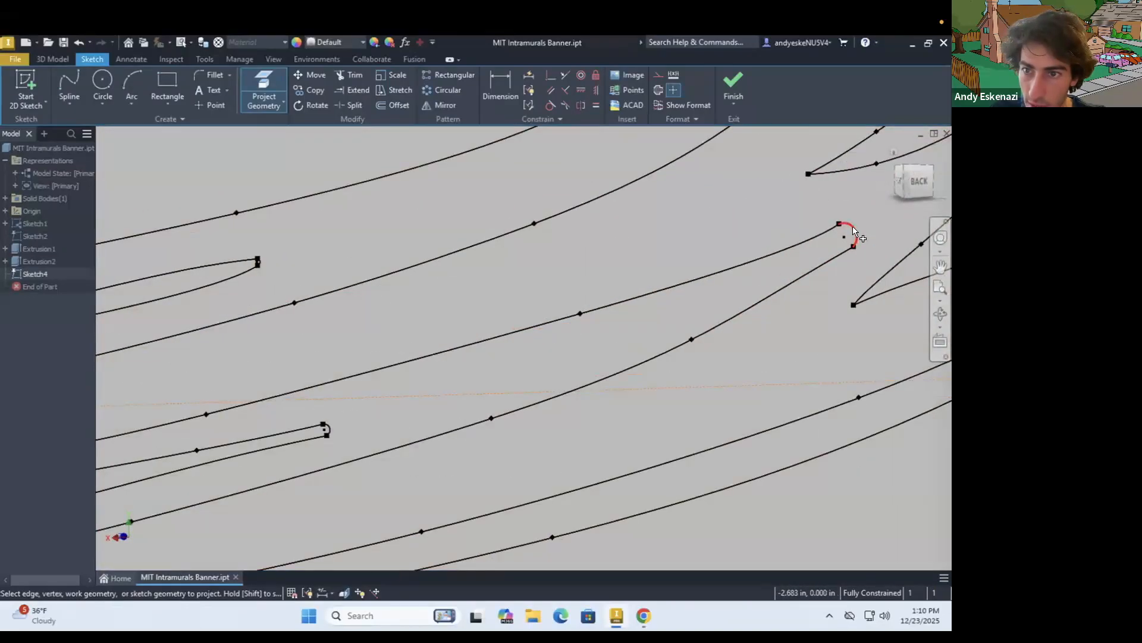
scroll(845, 238, "down", 4)
scroll(820, 286, "down", 4)
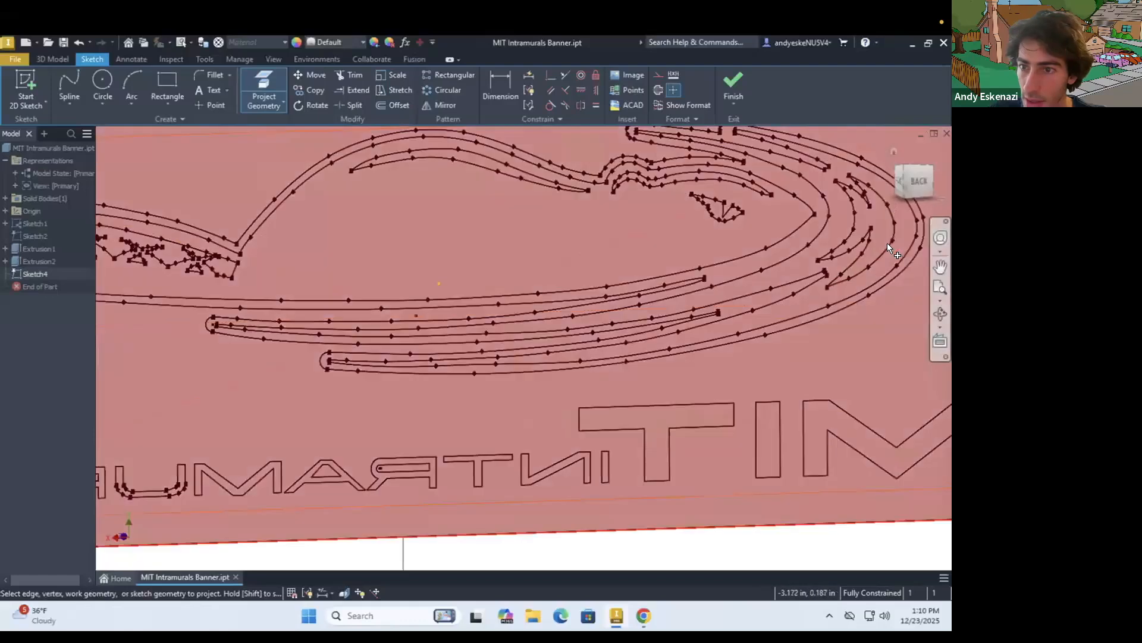
scroll(892, 238, "down", 6)
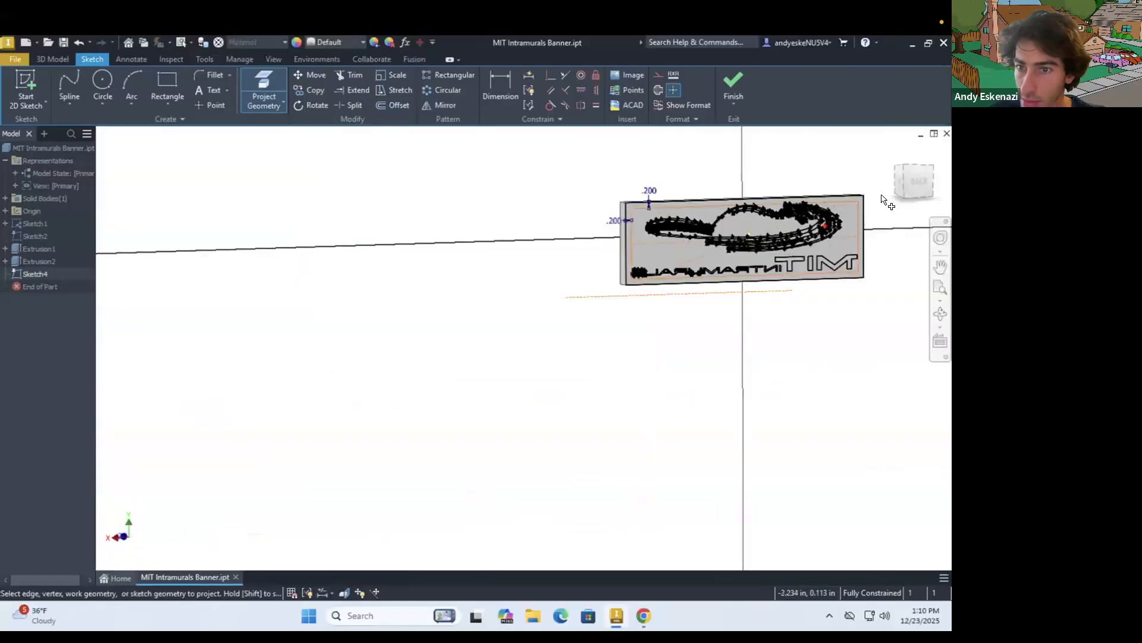
Project Sketch1's tiny arcs that close the inner outline at the ends of the two upper arms
scroll(744, 242, "up", 4)
scroll(742, 241, "up", 6)
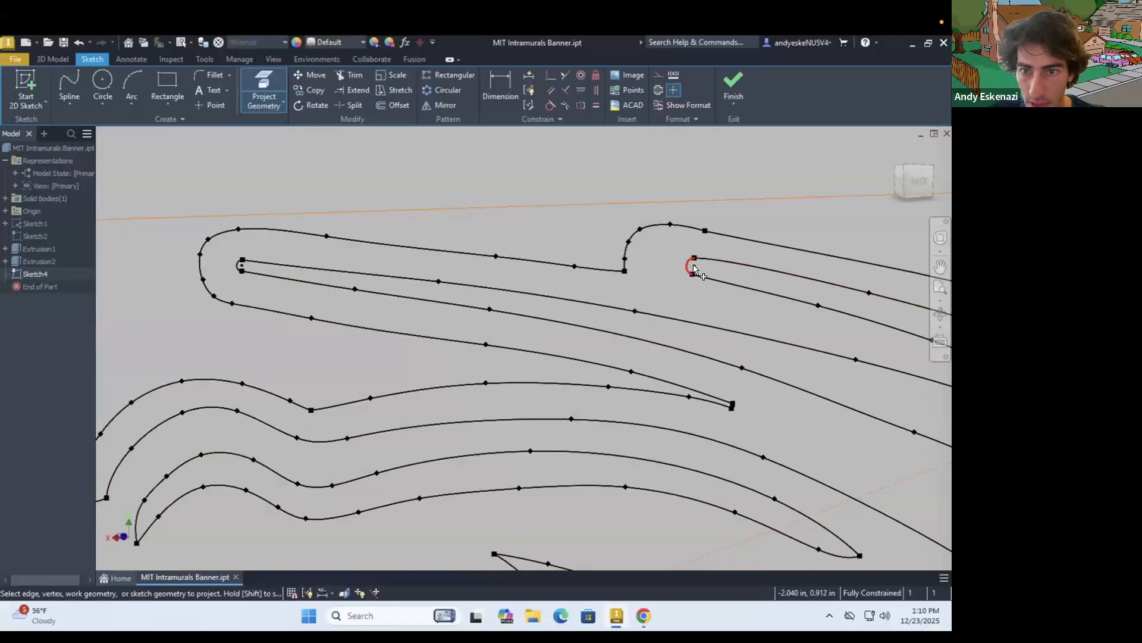
scroll(726, 284, "down", 2)
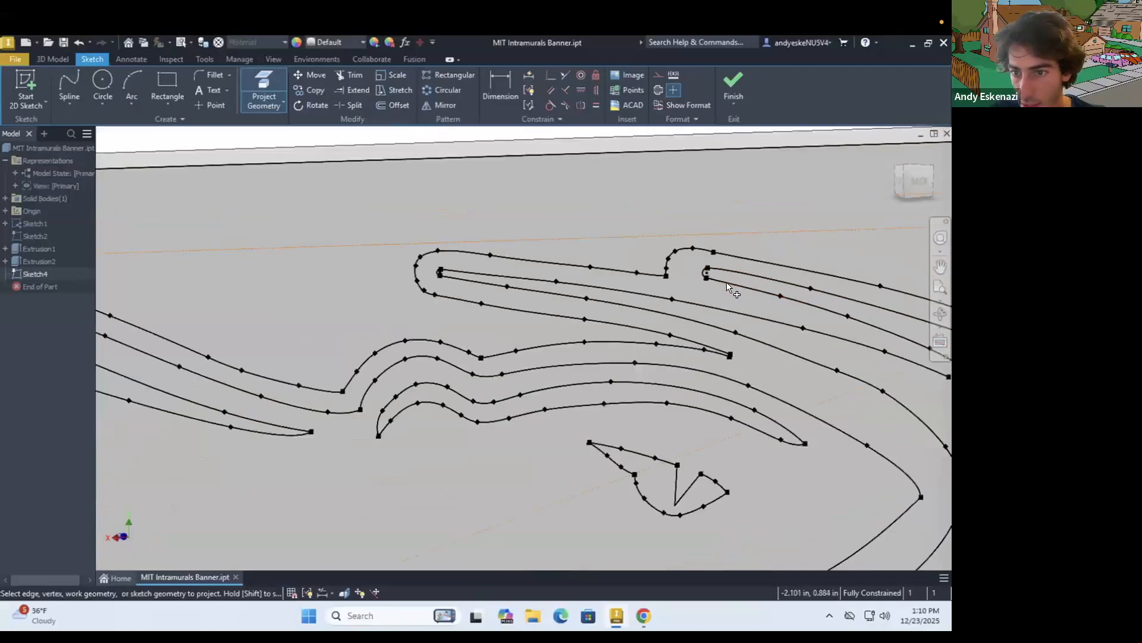
scroll(727, 287, "down", 2)
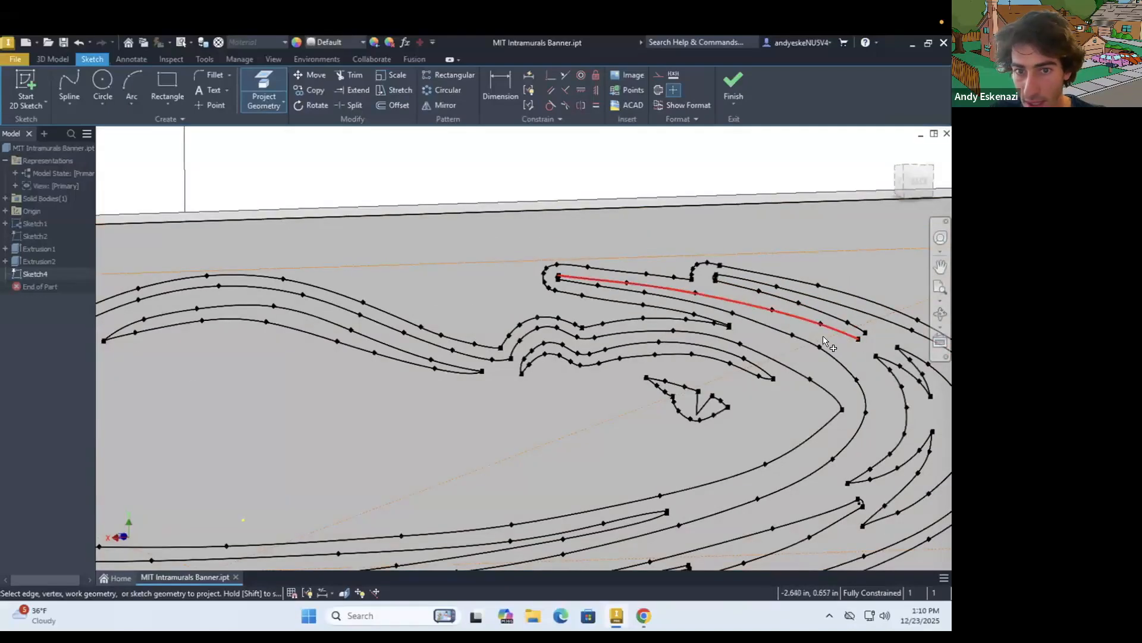
scroll(552, 276, "up", 5)
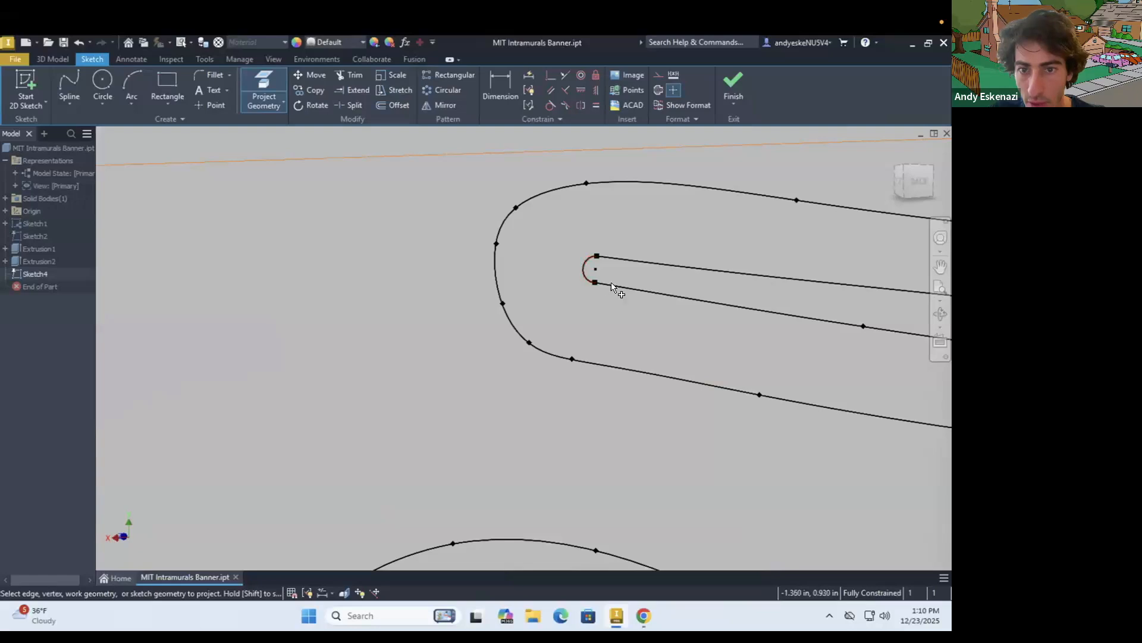
scroll(598, 282, "down", 4)
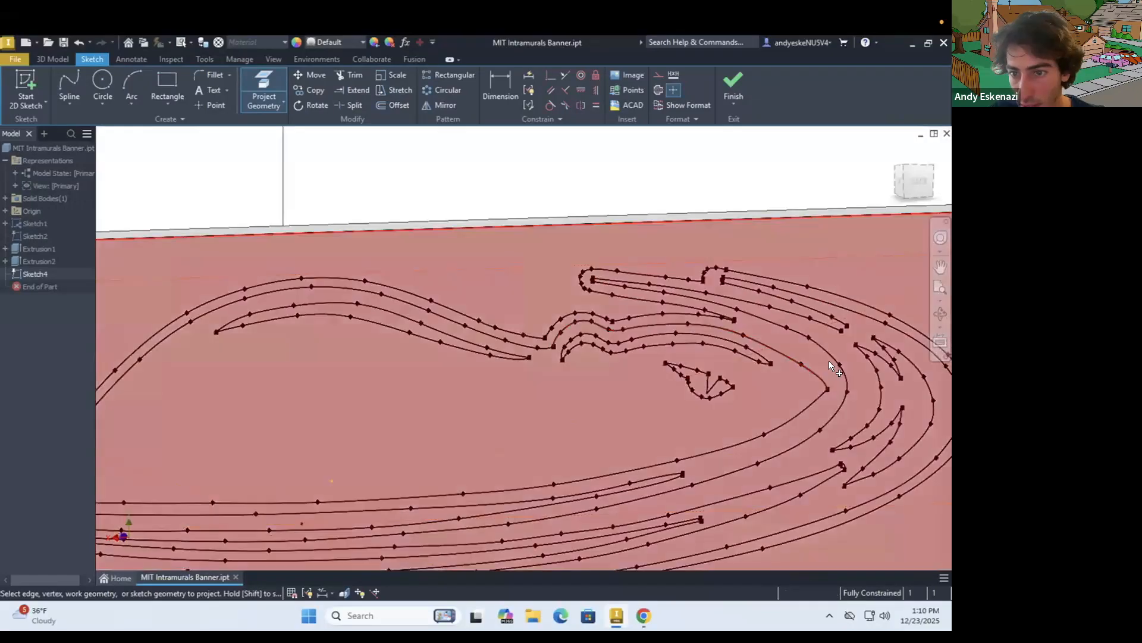
scroll(842, 380, "down", 3)
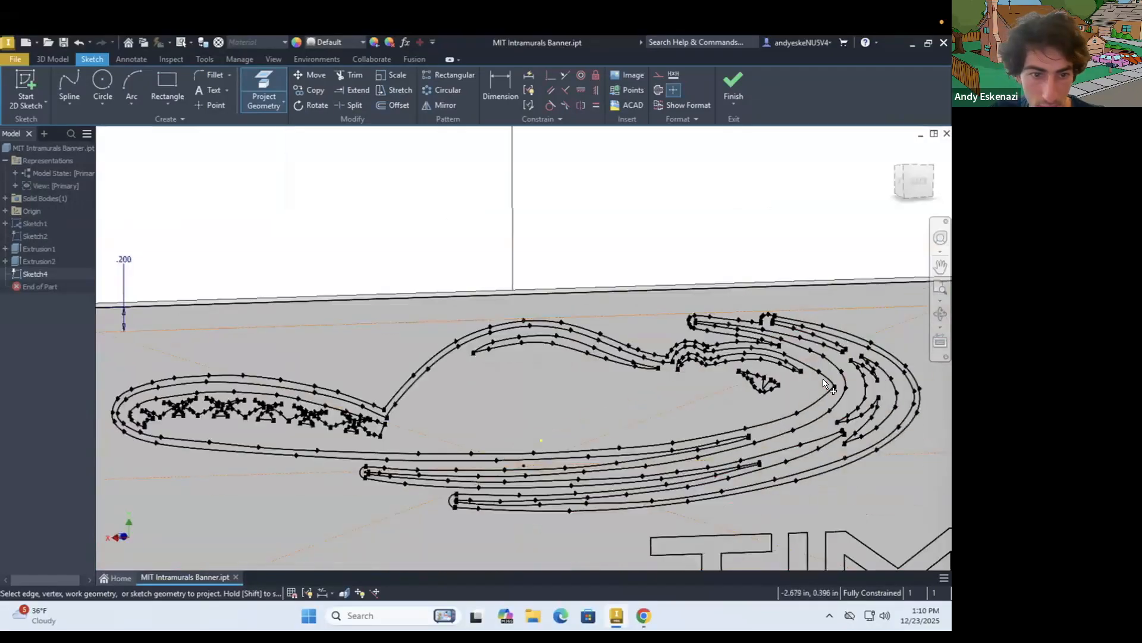
Draw a three-point arc of about 0.020 in radius closing the open slit tip between the two upper arms
middle_click_drag(520, 359, 666, 357, "shift")
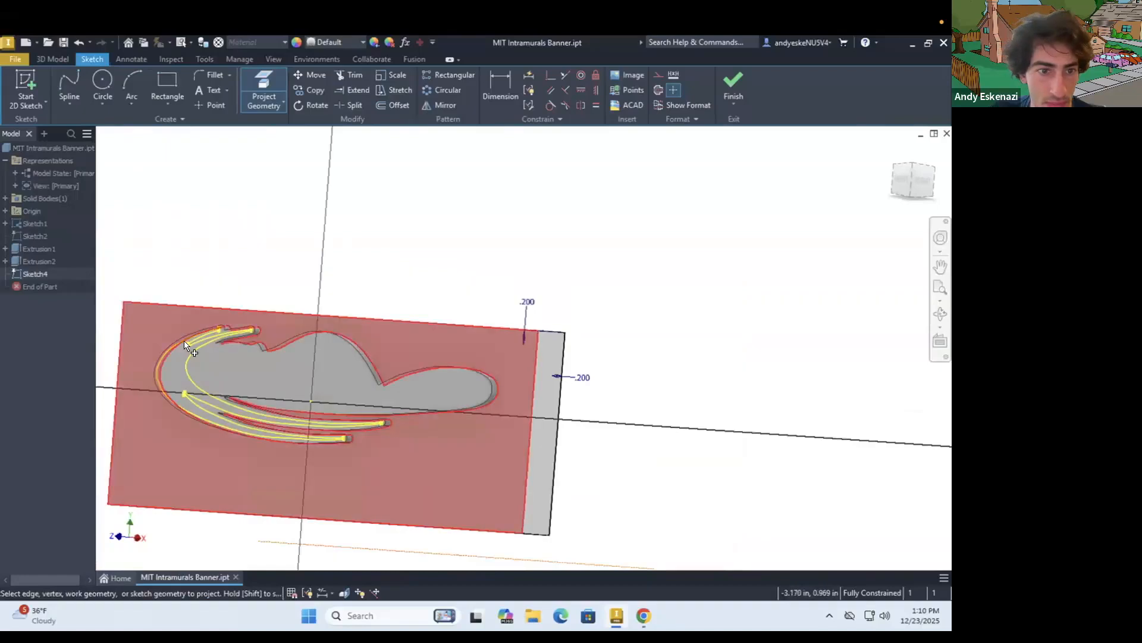
scroll(185, 343, "up", 6)
middle_click_drag(314, 329, 352, 369, "shift")
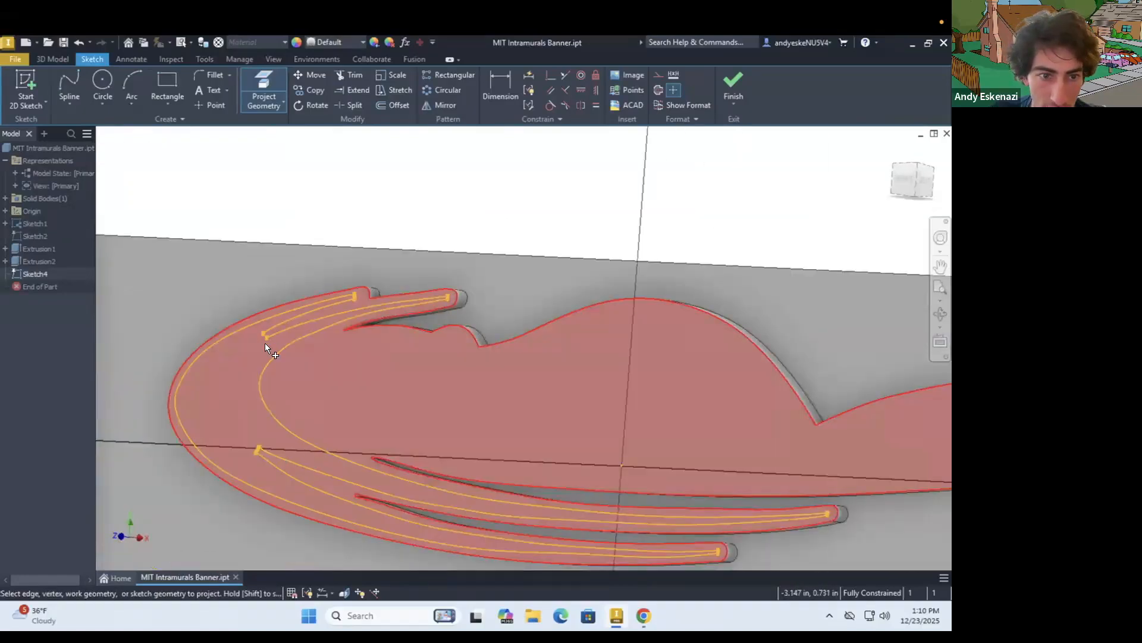
scroll(265, 344, "up", 3)
scroll(250, 335, "up", 3)
middle_click_drag(260, 321, 274, 321, "shift")
left_click(128, 77)
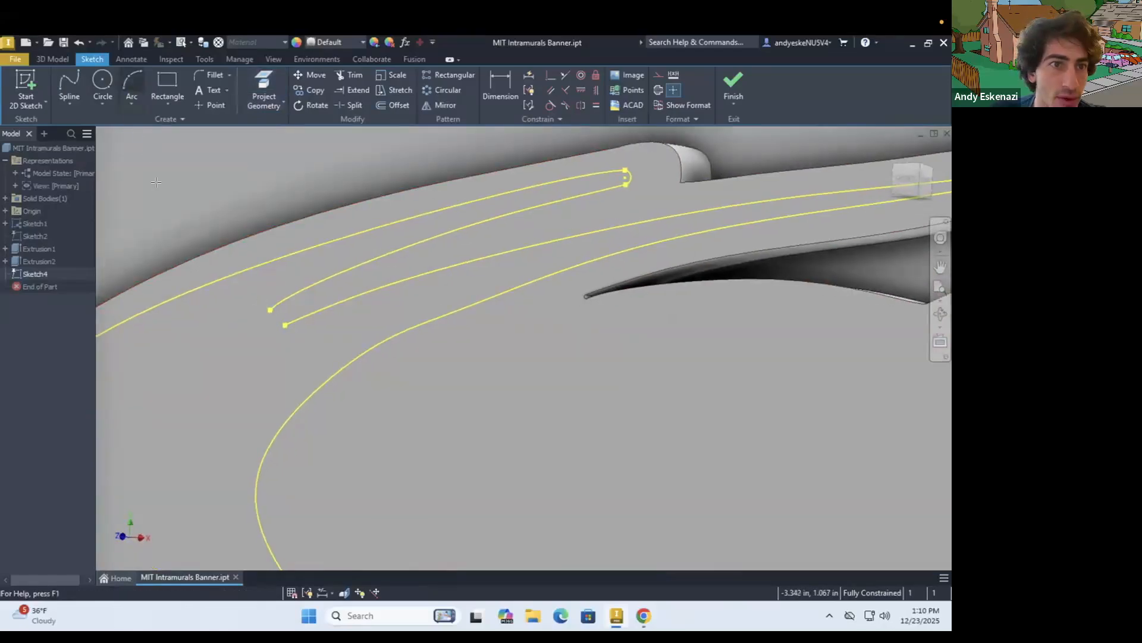
left_click(270, 310)
left_click(284, 325)
scroll(272, 324, "up", 3)
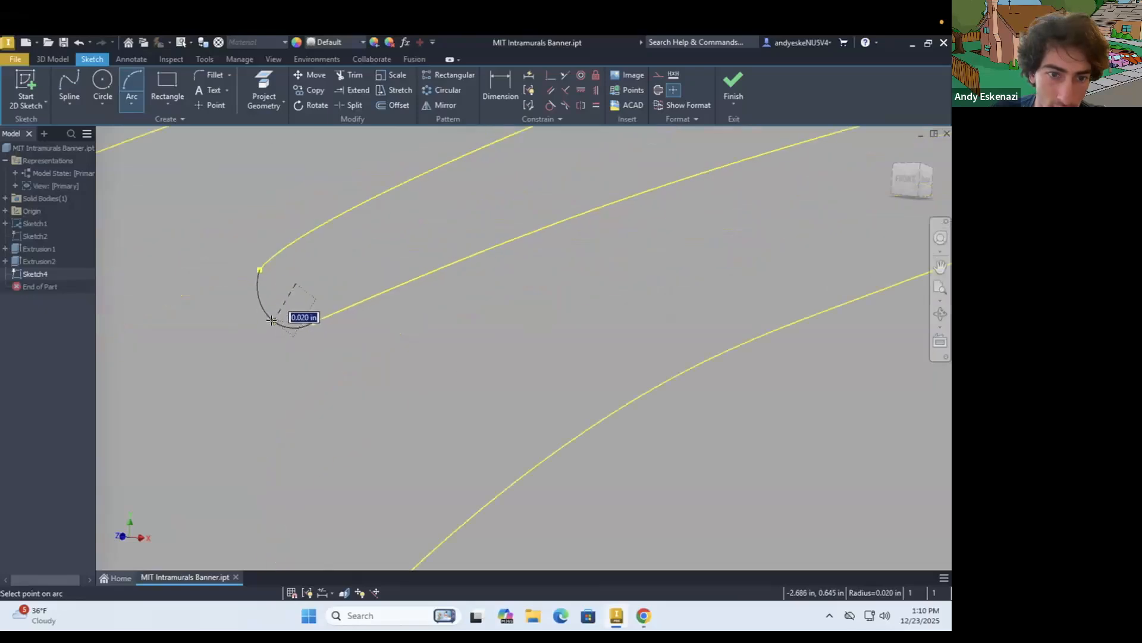
left_click(272, 319)
key("Escape")
scroll(362, 305, "down", 8)
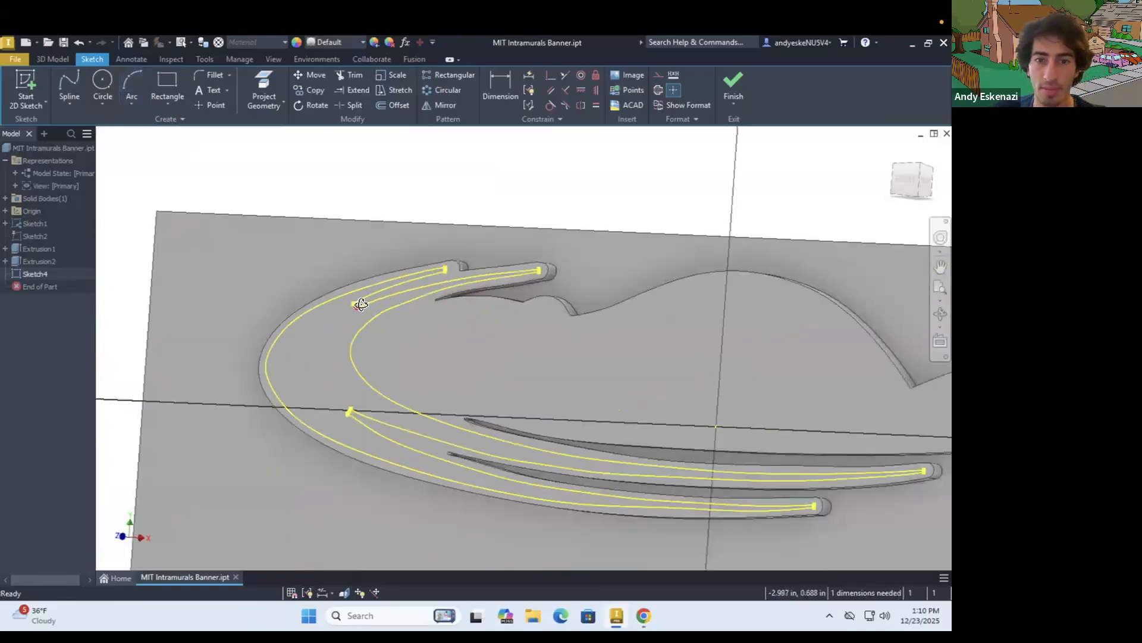
Extrude the closed crescent-shaped band profile outward from the raised logo's front face, joined to the body
middle_click_drag(362, 305, 382, 309, "shift")
scroll(386, 308, "down", 5)
scroll(419, 360, "up", 3)
scroll(487, 375, "up", 3)
scroll(482, 376, "down", 6)
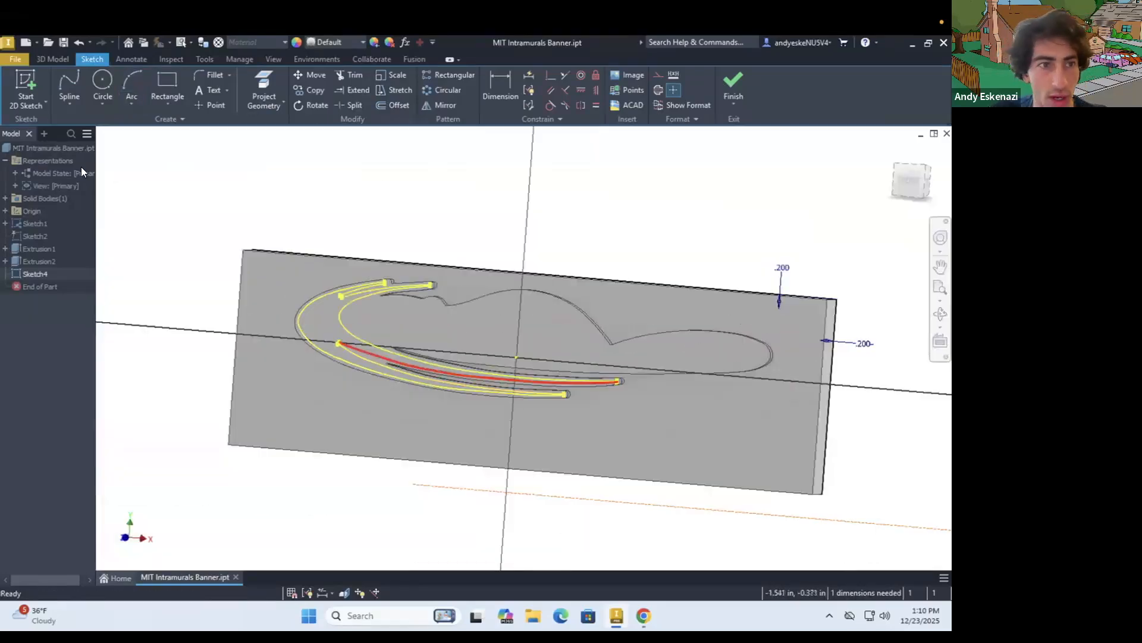
left_click(47, 59)
key("e")
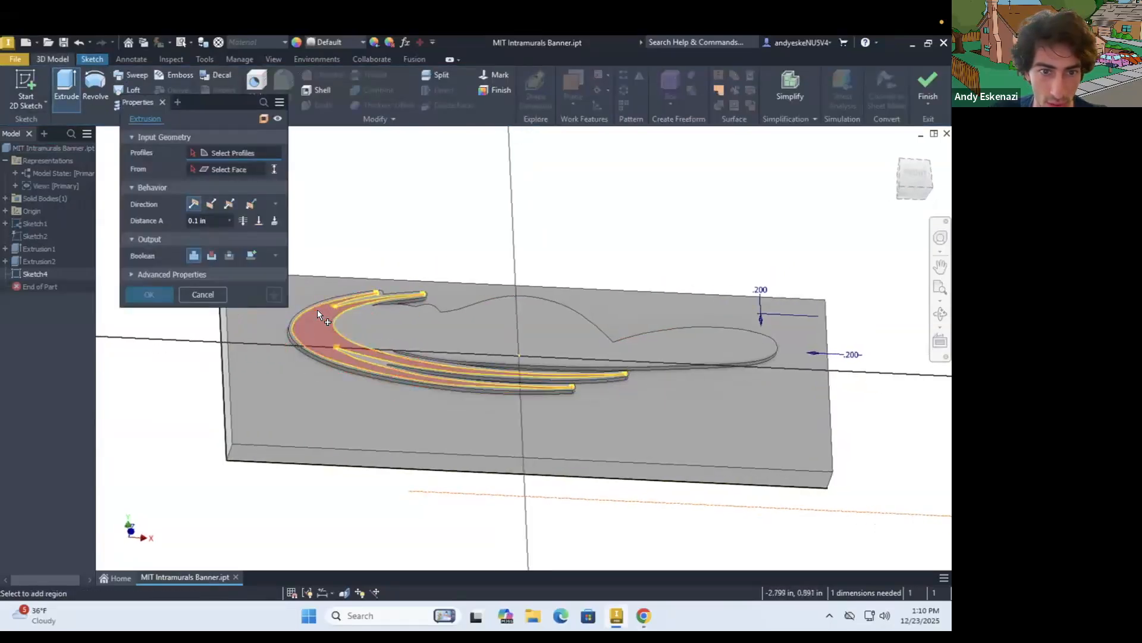
left_click(319, 329)
scroll(319, 330, "up", 3)
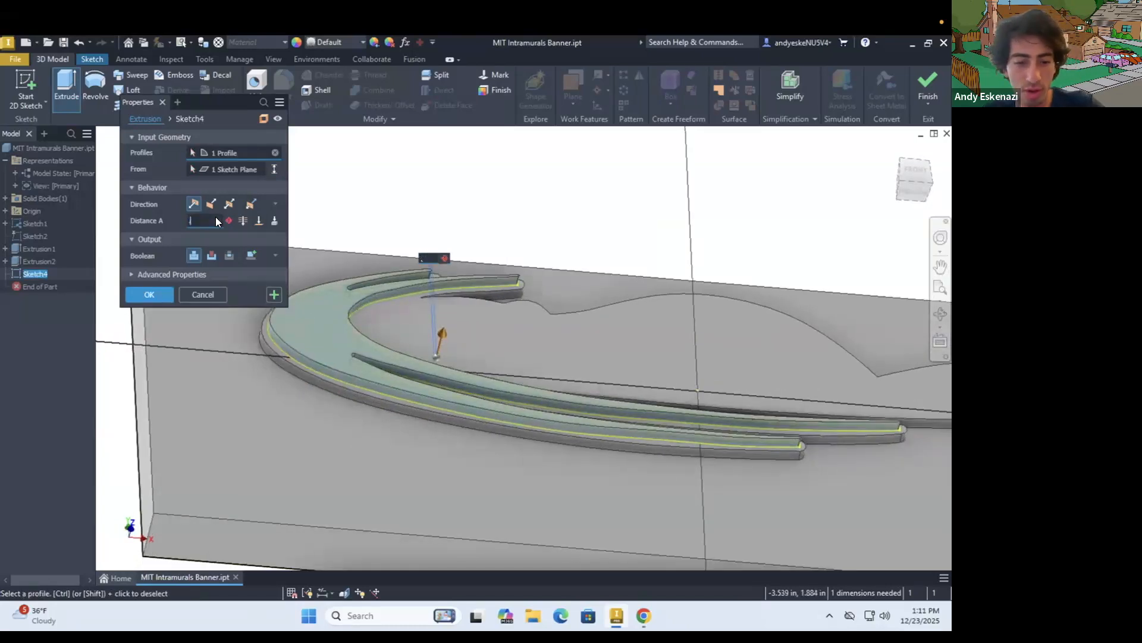
type(".02")
key("Return")
Set the feature appearance of the banner's base plate, Extrusion1, to White
scroll(436, 306, "down", 4)
middle_click_drag(437, 306, 487, 341, "shift")
scroll(488, 341, "up", 3)
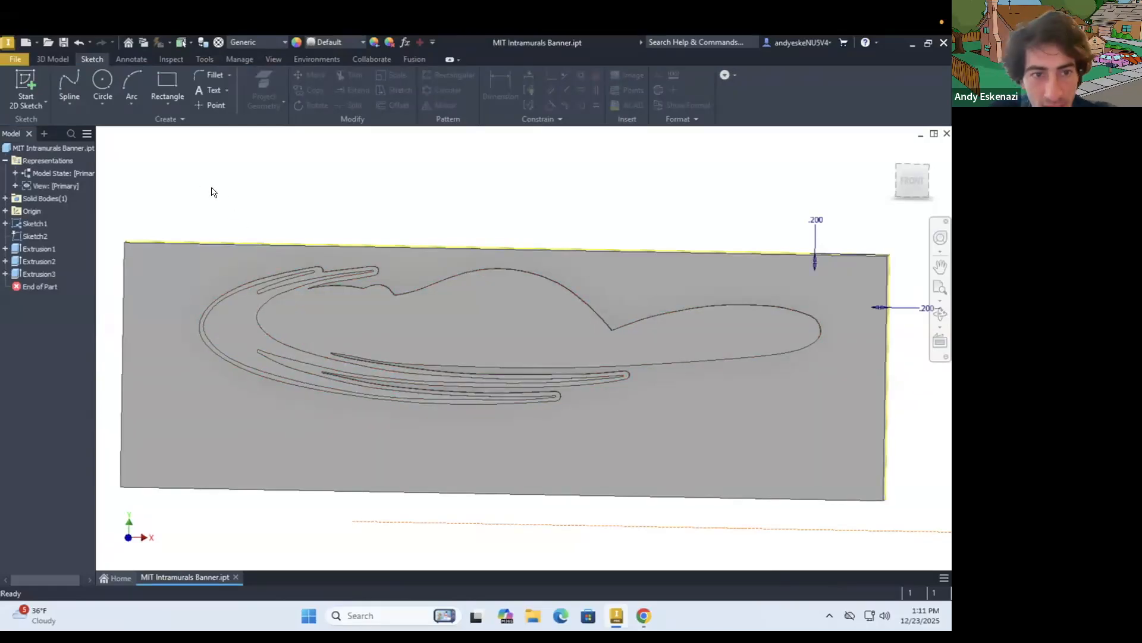
right_click(149, 278)
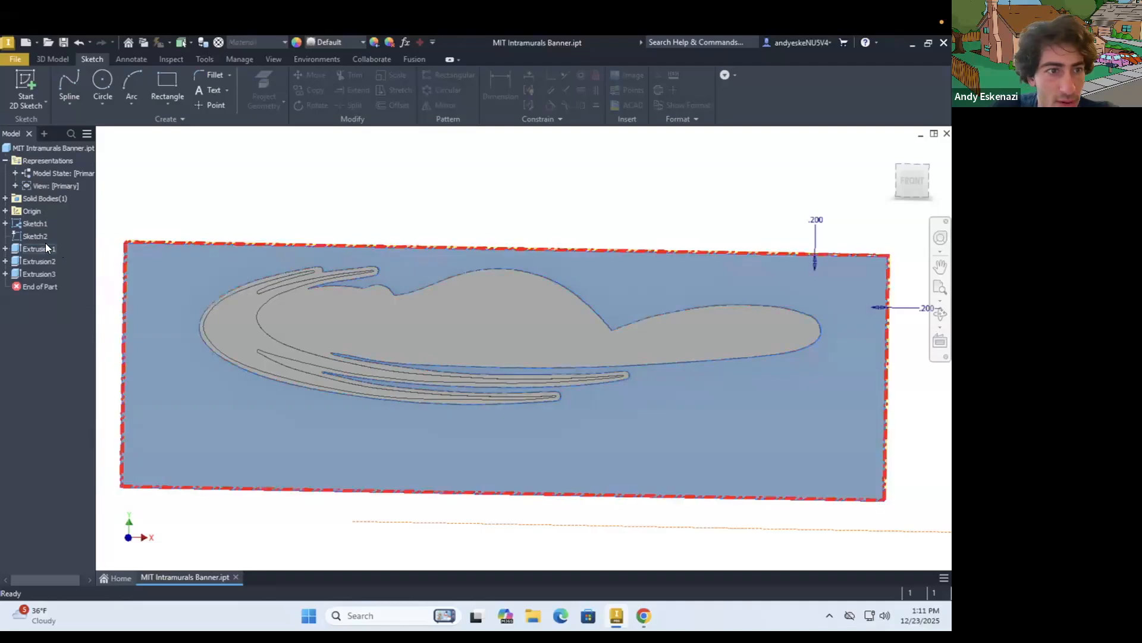
right_click(46, 244)
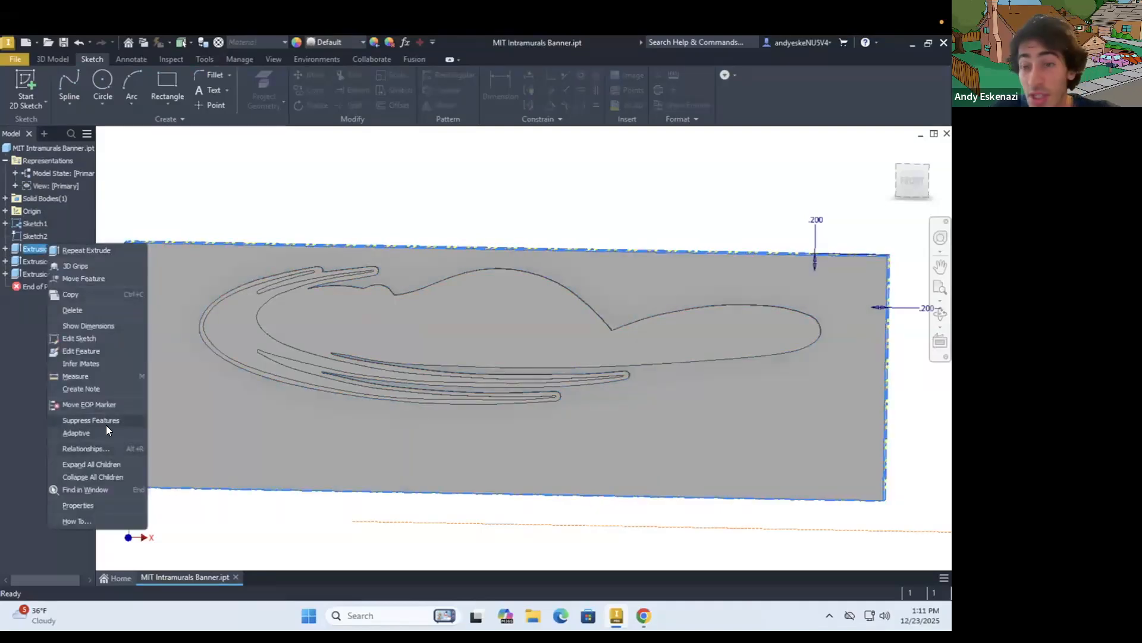
left_click(78, 504)
left_click(175, 364)
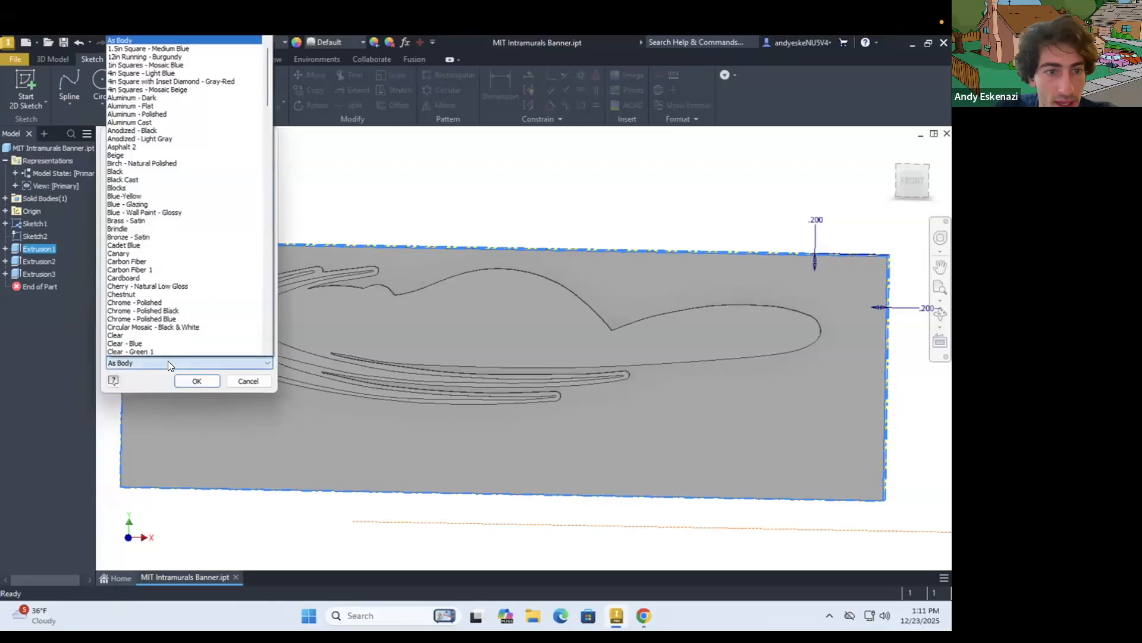
scroll(161, 350, "down", 12)
left_click_drag(267, 133, 268, 351)
left_click(126, 277)
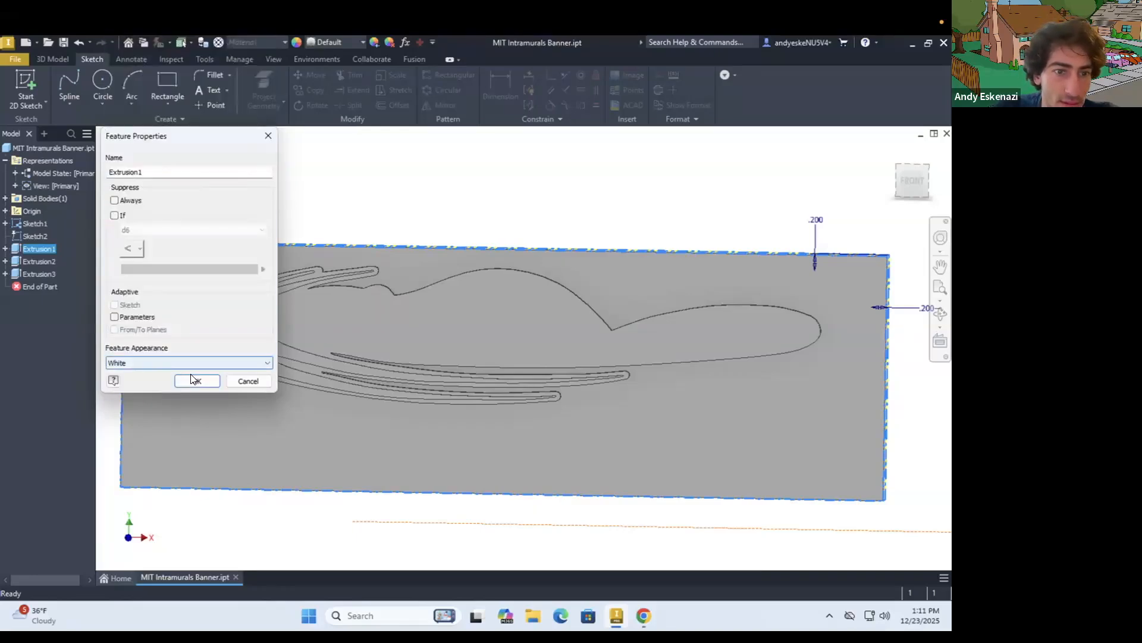
left_click(196, 381)
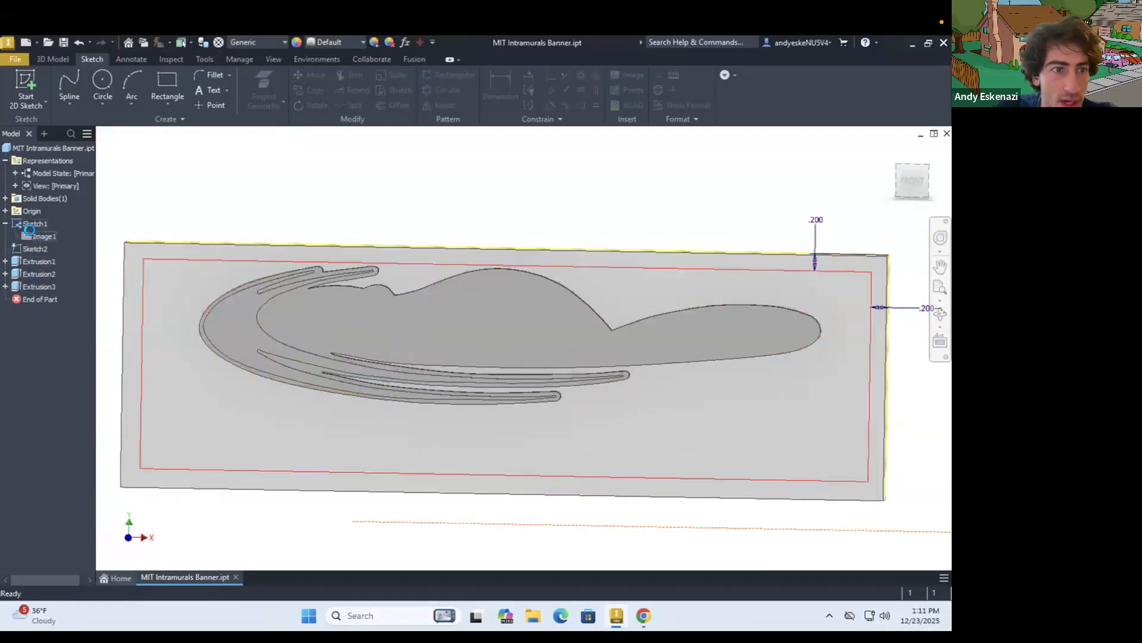
Switch to Chrome, search Google Images for "mit intramurals banner" in a new tab, and open the Home Page - Intramural Sports logo preview
right_click(31, 233)
left_click(31, 232)
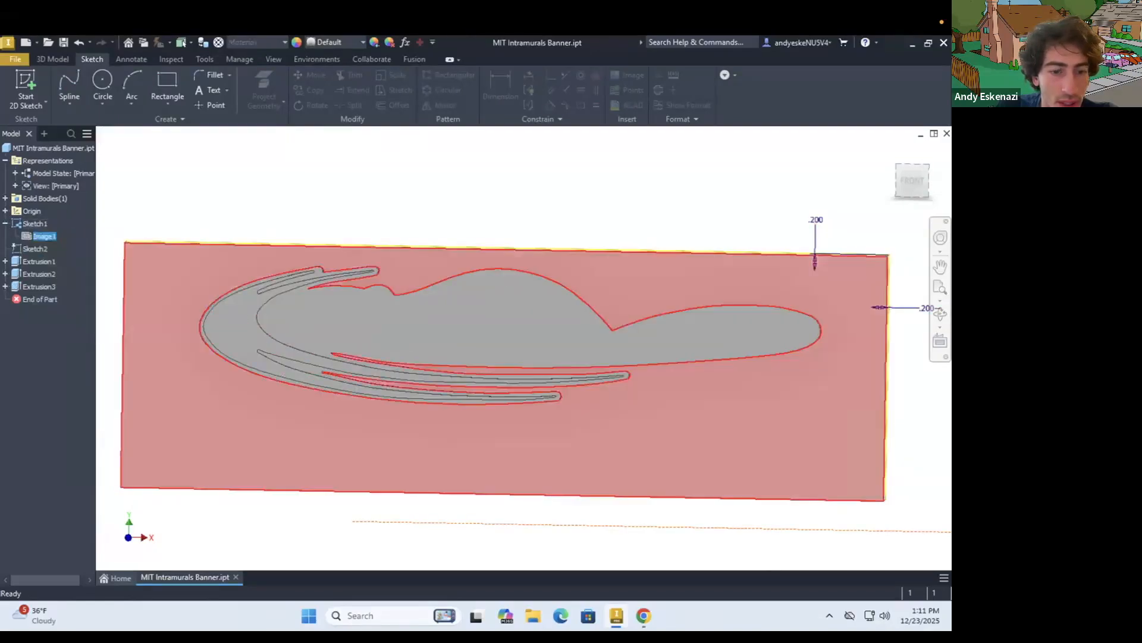
left_click(635, 620)
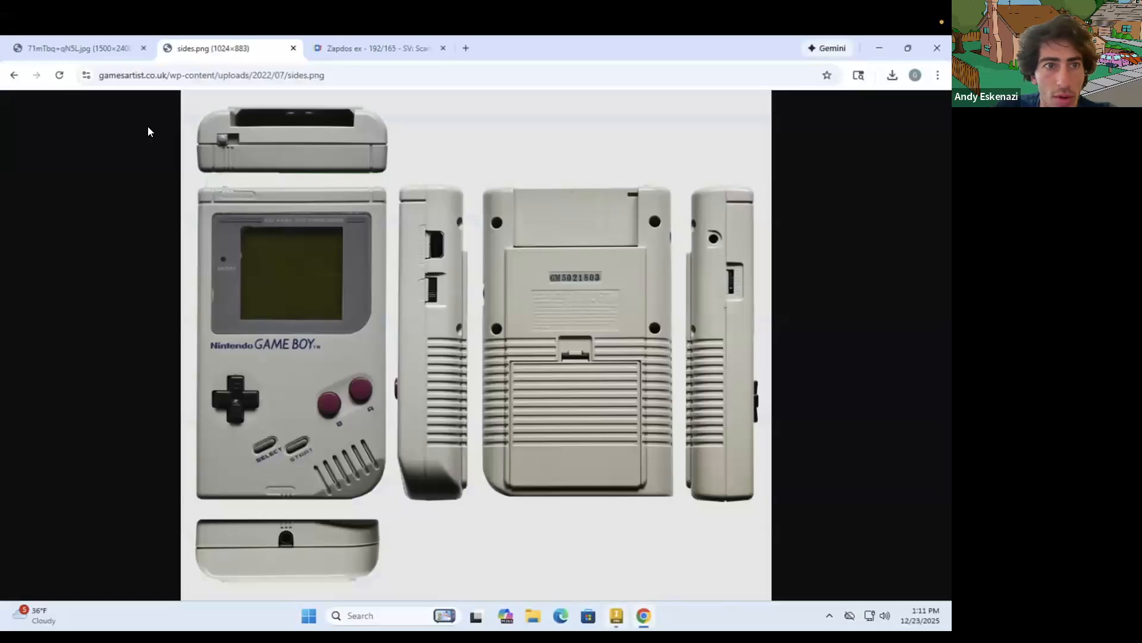
left_click(42, 53)
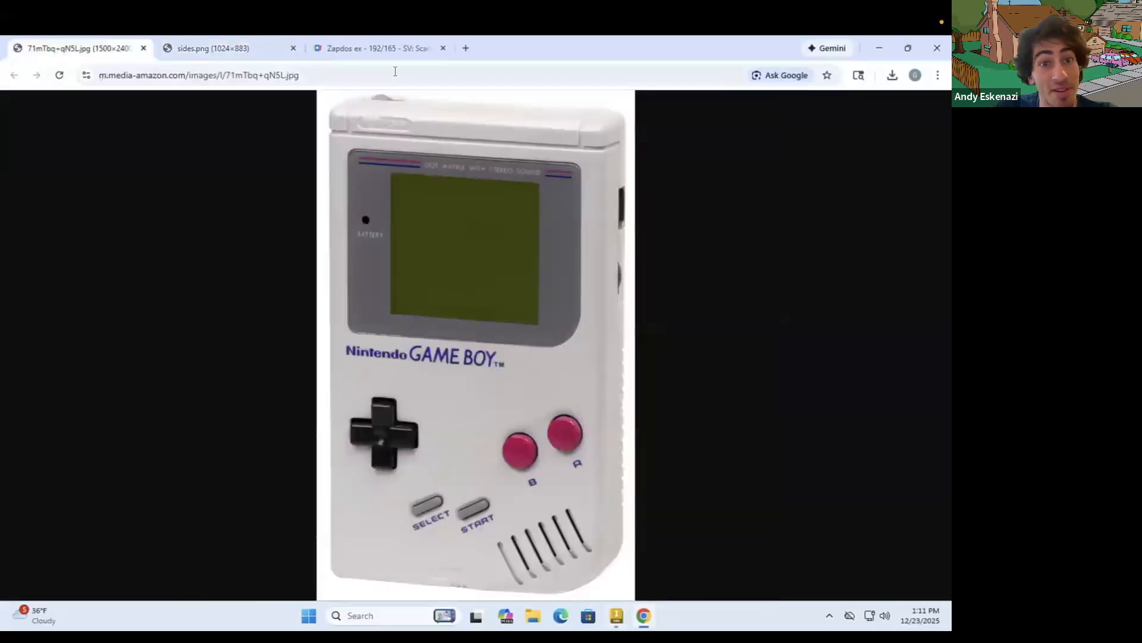
left_click(466, 49)
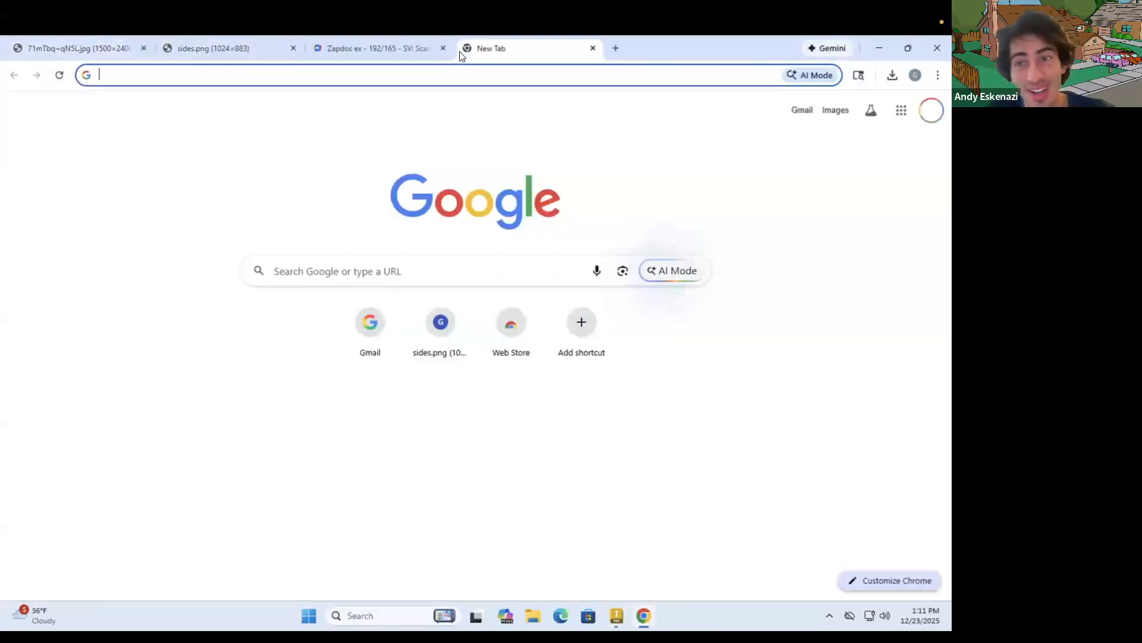
left_click(833, 111)
type("mit")
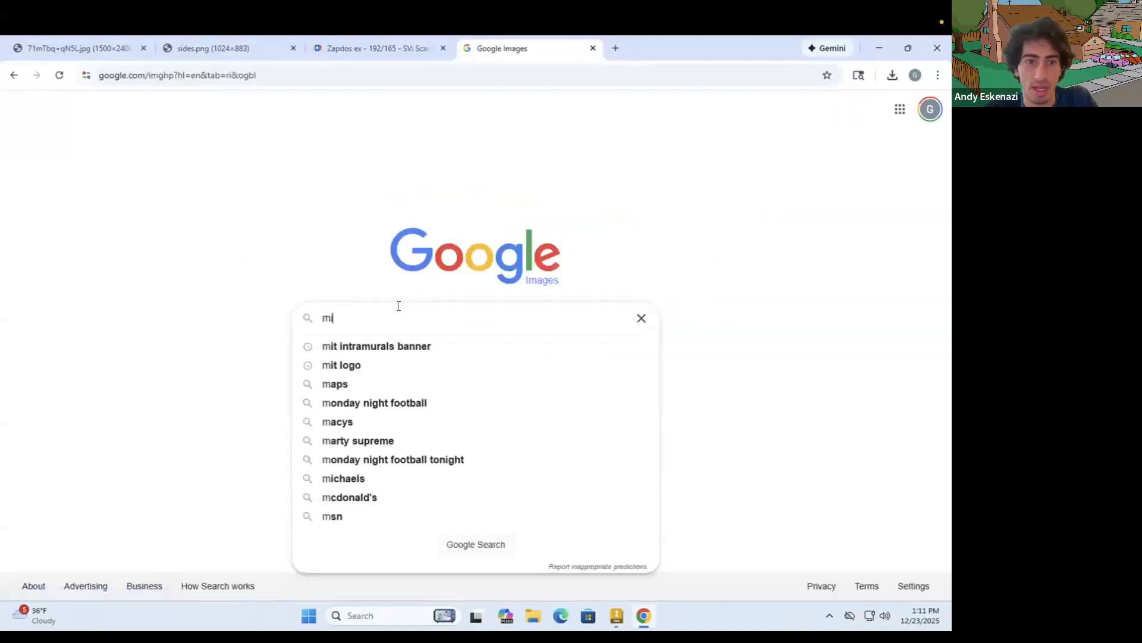
left_click(395, 346)
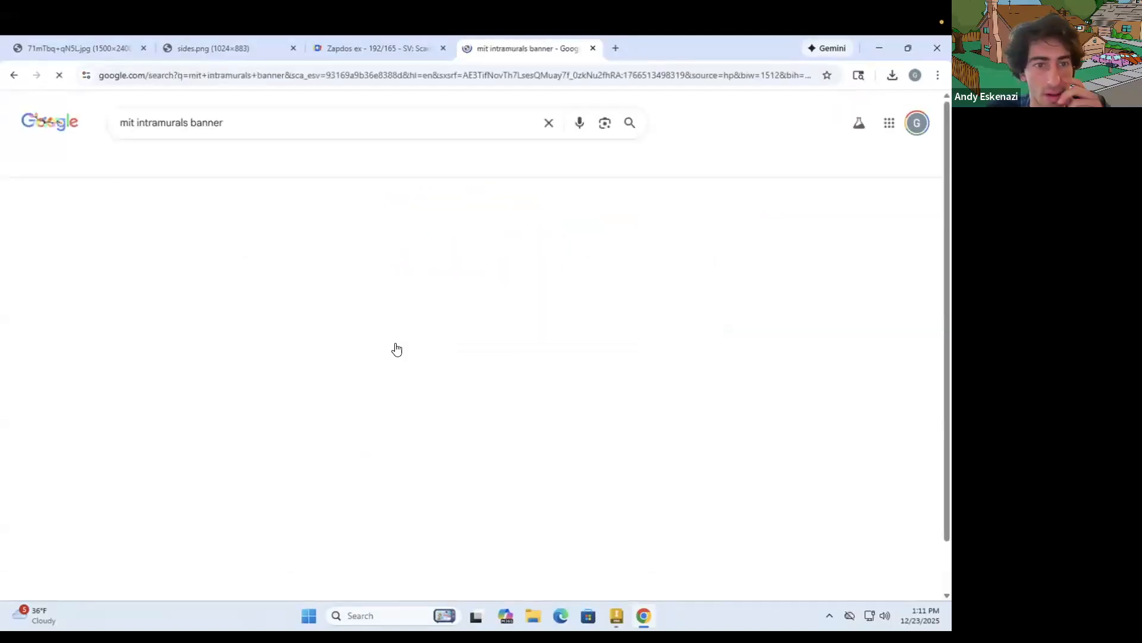
left_click(161, 300)
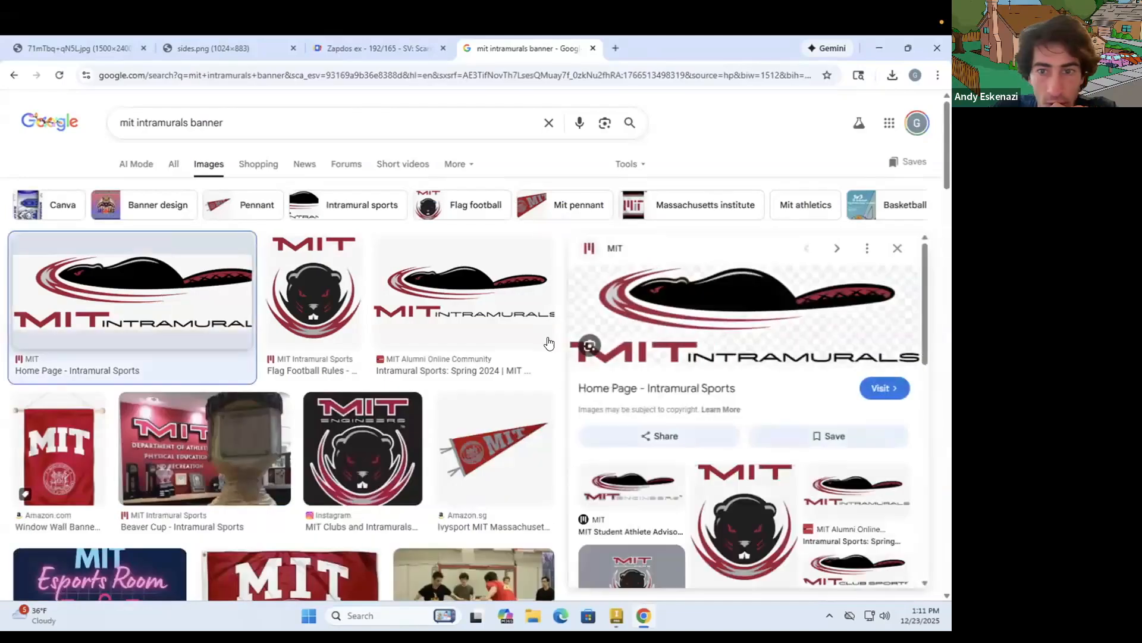
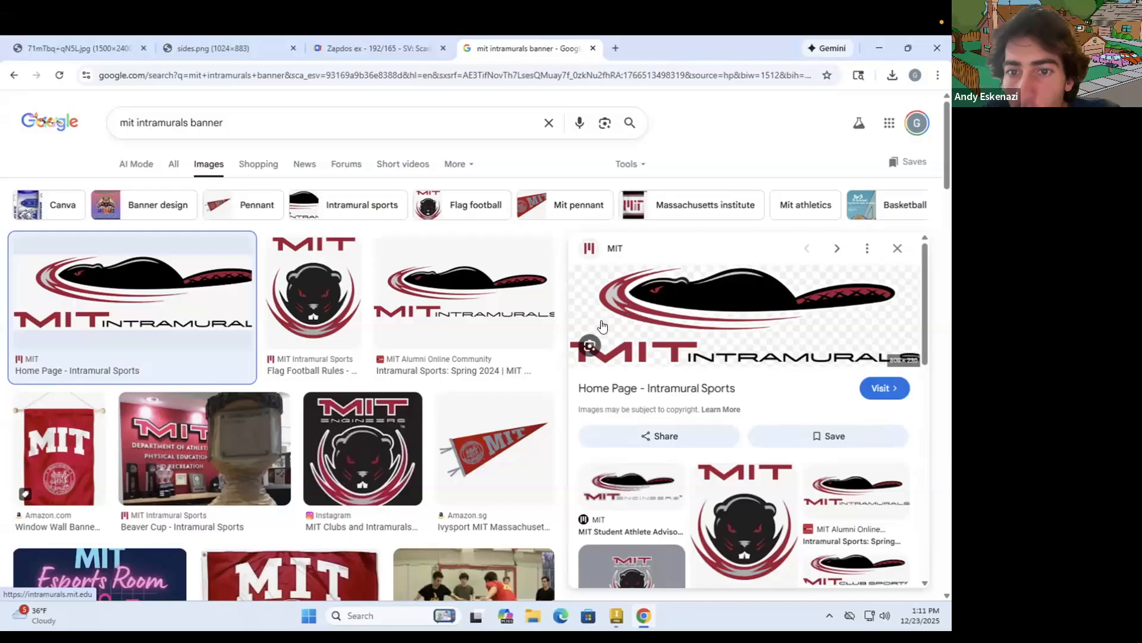
Switch back to Inventor and set the feature appearance of the banner's base plate, Extrusion1, to Steel
left_click(878, 48)
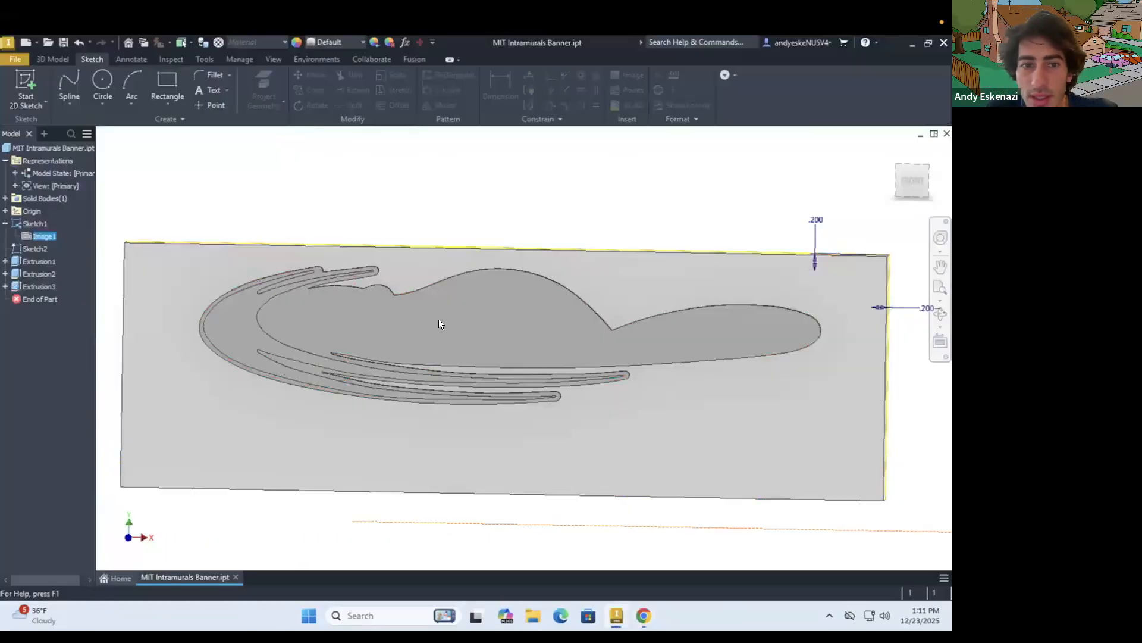
right_click(156, 372)
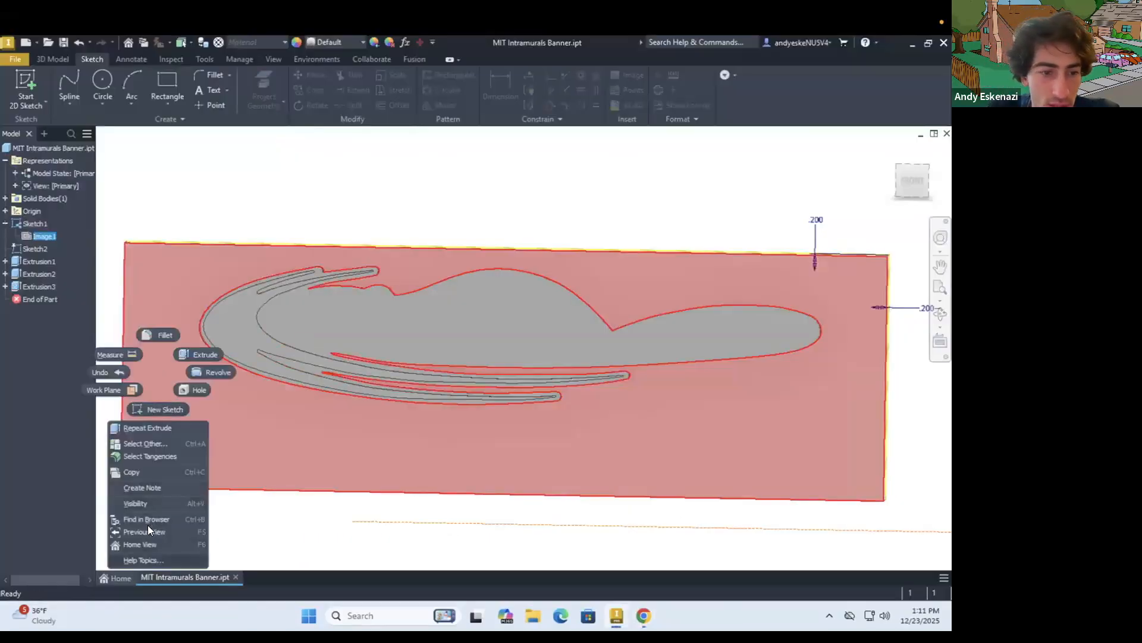
key("Escape")
right_click(40, 258)
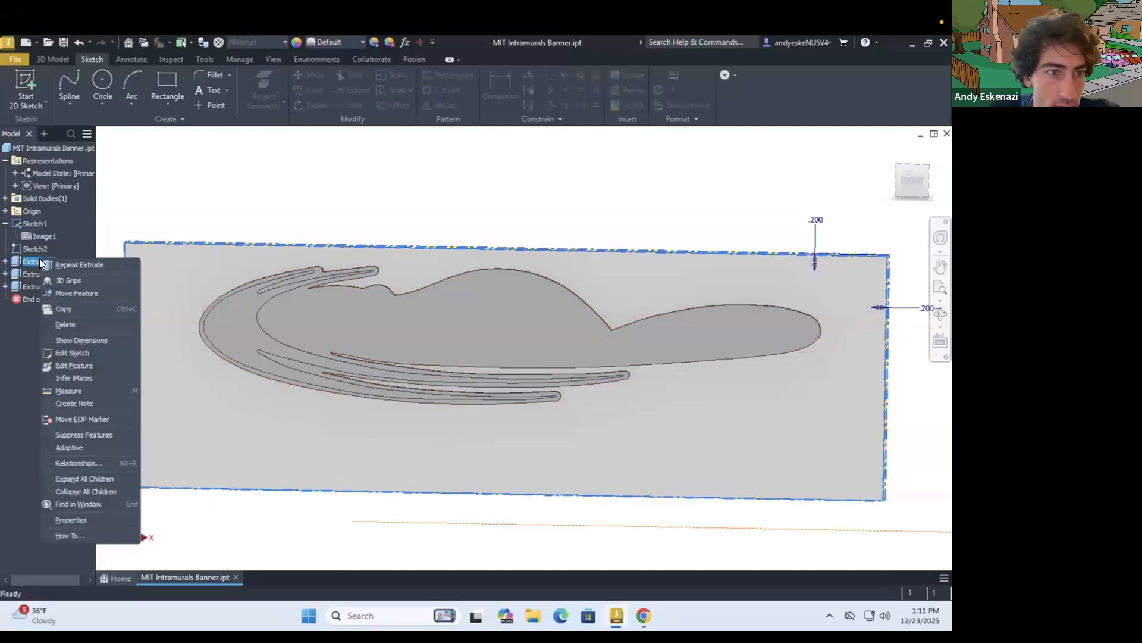
left_click(74, 519)
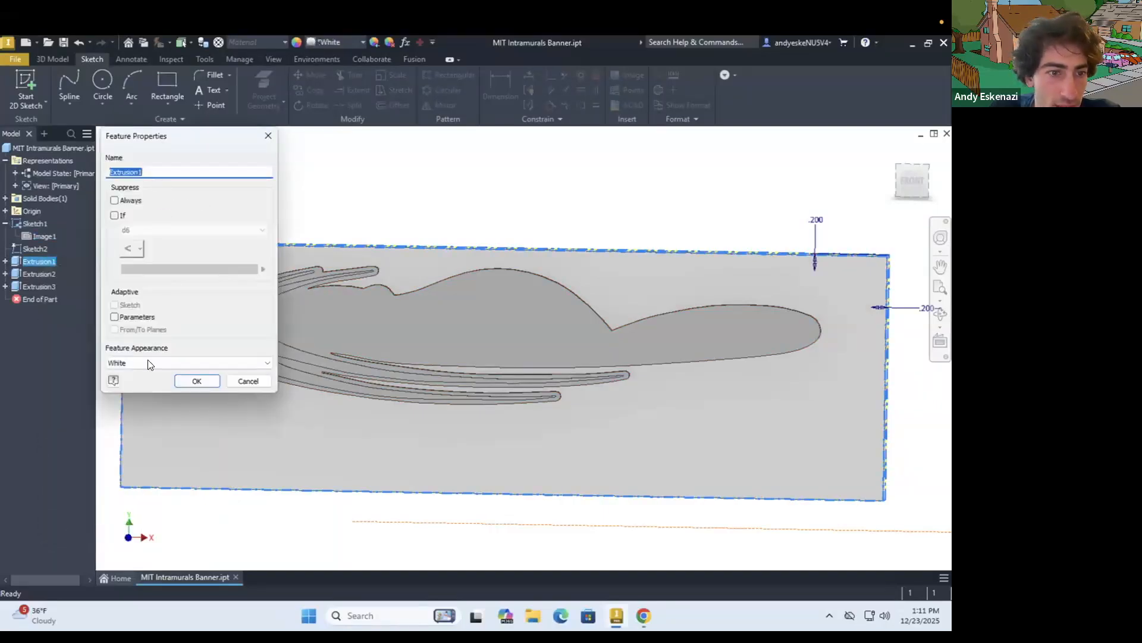
left_click(149, 363)
scroll(143, 223, "up", 1)
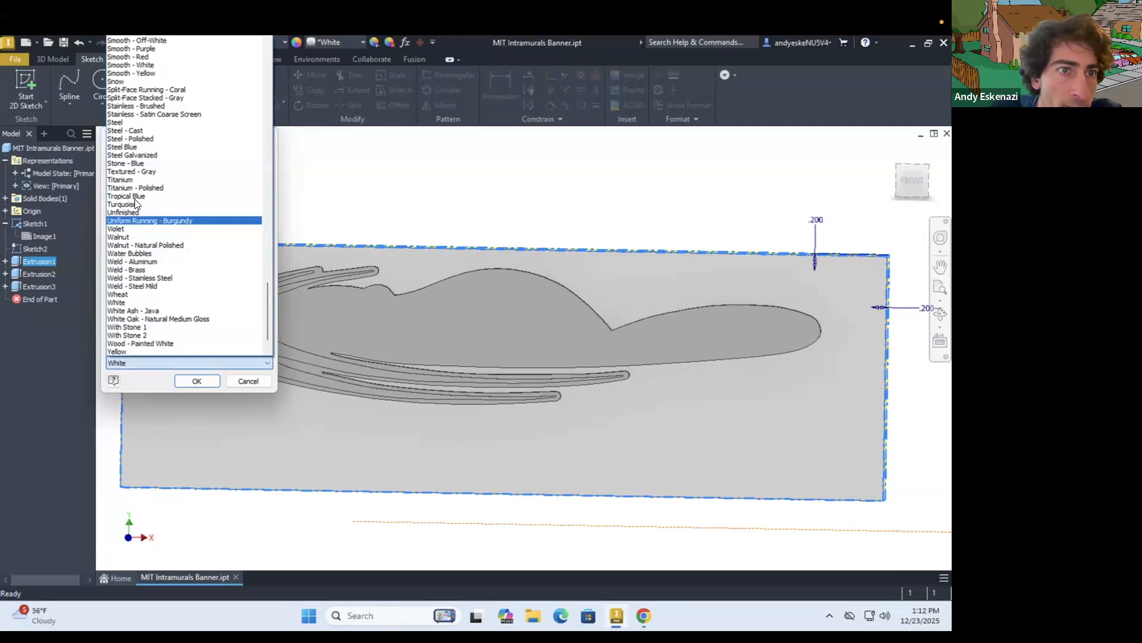
scroll(136, 203, "up", 2)
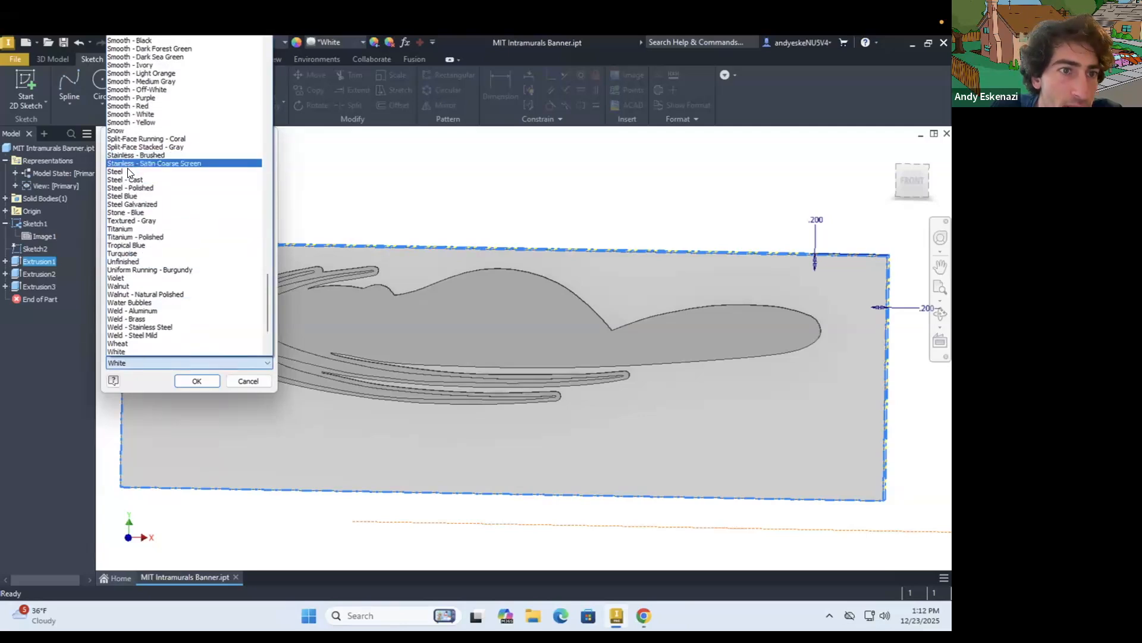
left_click(127, 170)
left_click(193, 379)
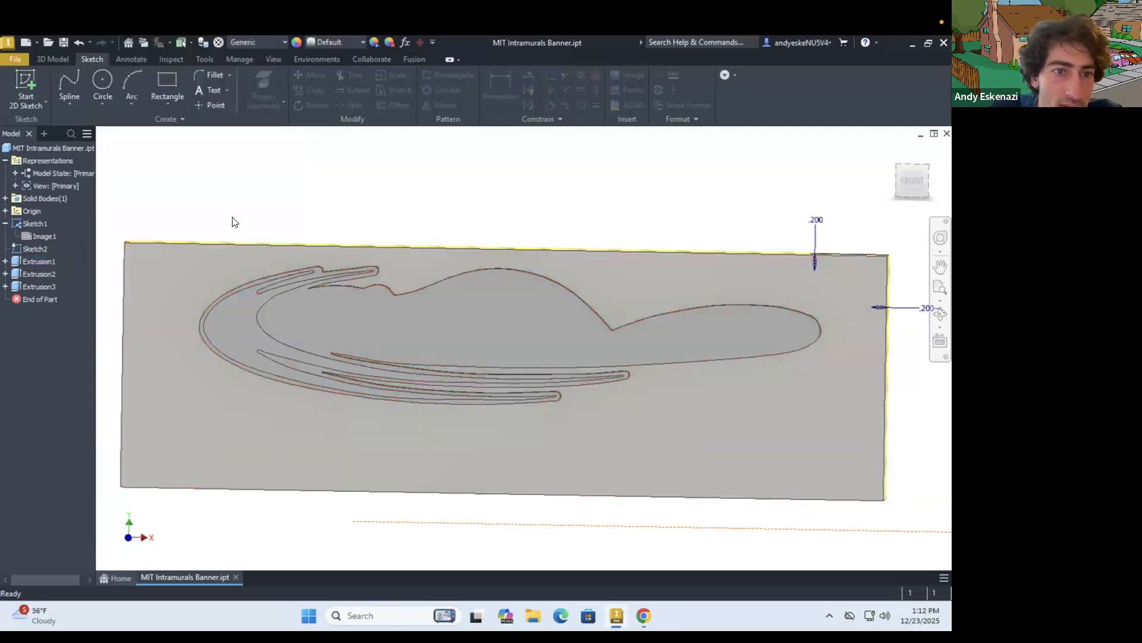
Set the feature appearance of the base plate, Extrusion1, to Zinc
middle_click_drag(251, 267, 272, 290, "shift")
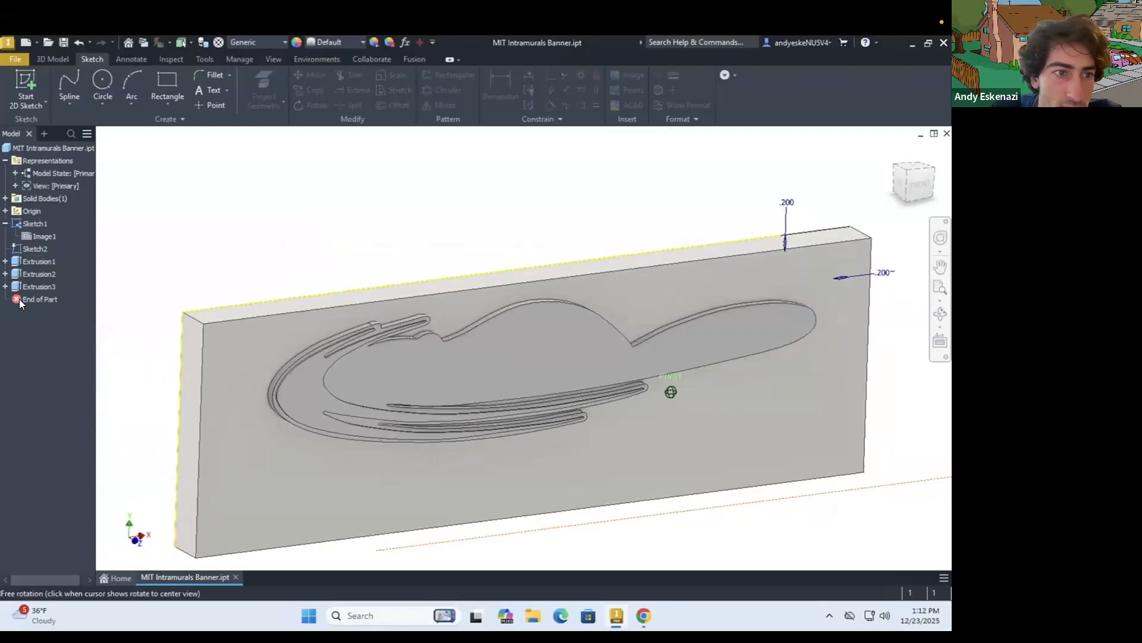
right_click(22, 260)
left_click(91, 484)
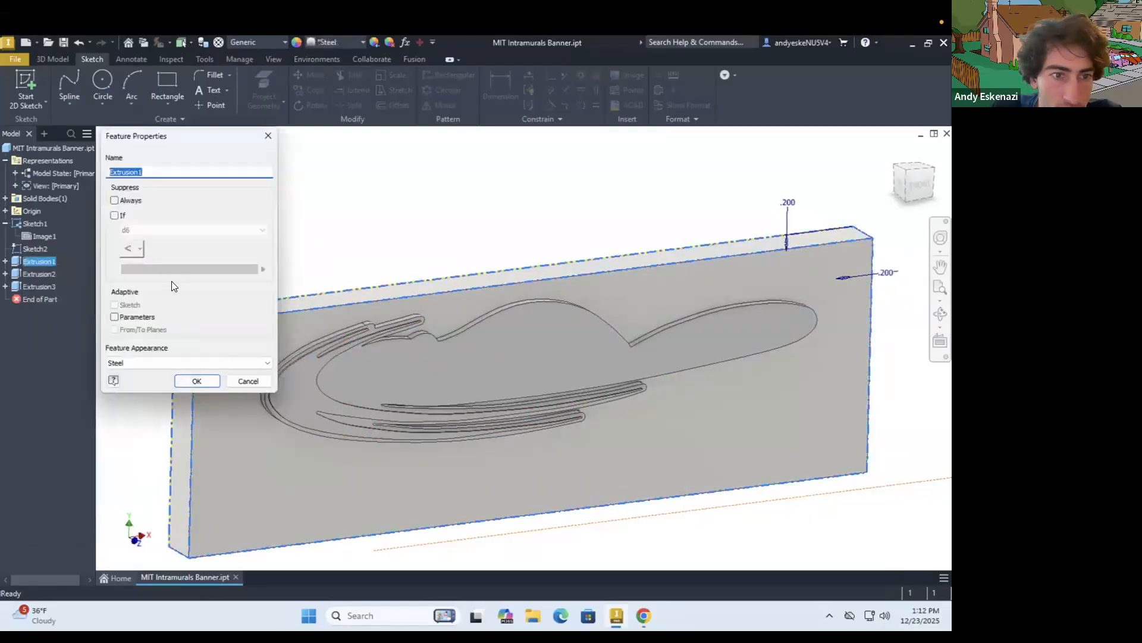
left_click(149, 363)
left_click(142, 351)
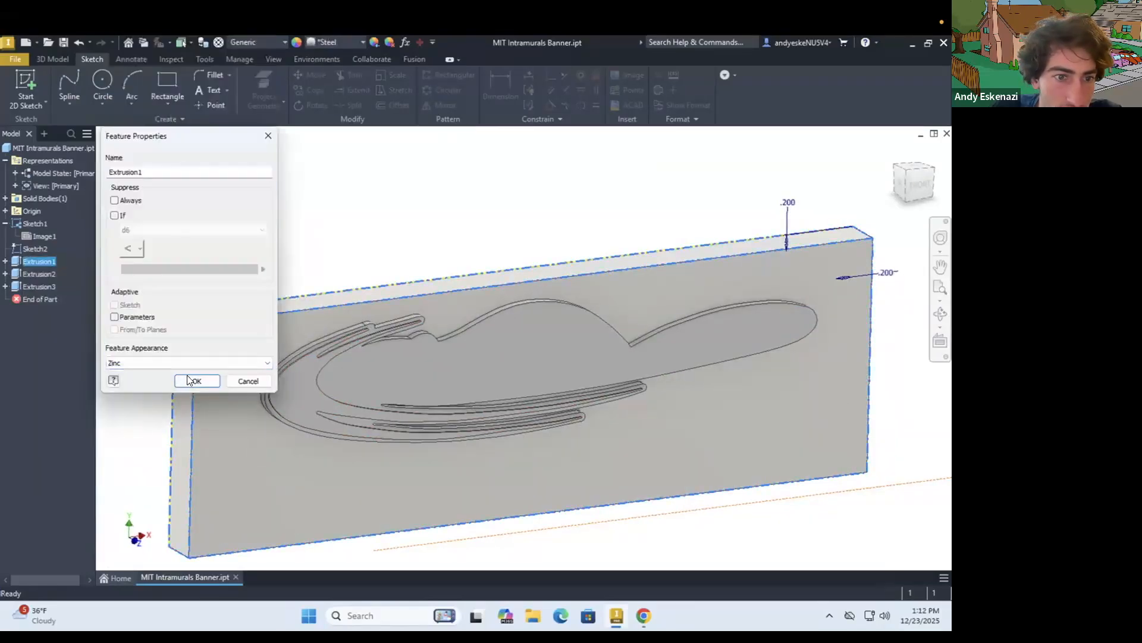
left_click(195, 381)
Set the feature appearance of the raised logo silhouette, Extrusion2, to White
scroll(302, 382, "up", 4)
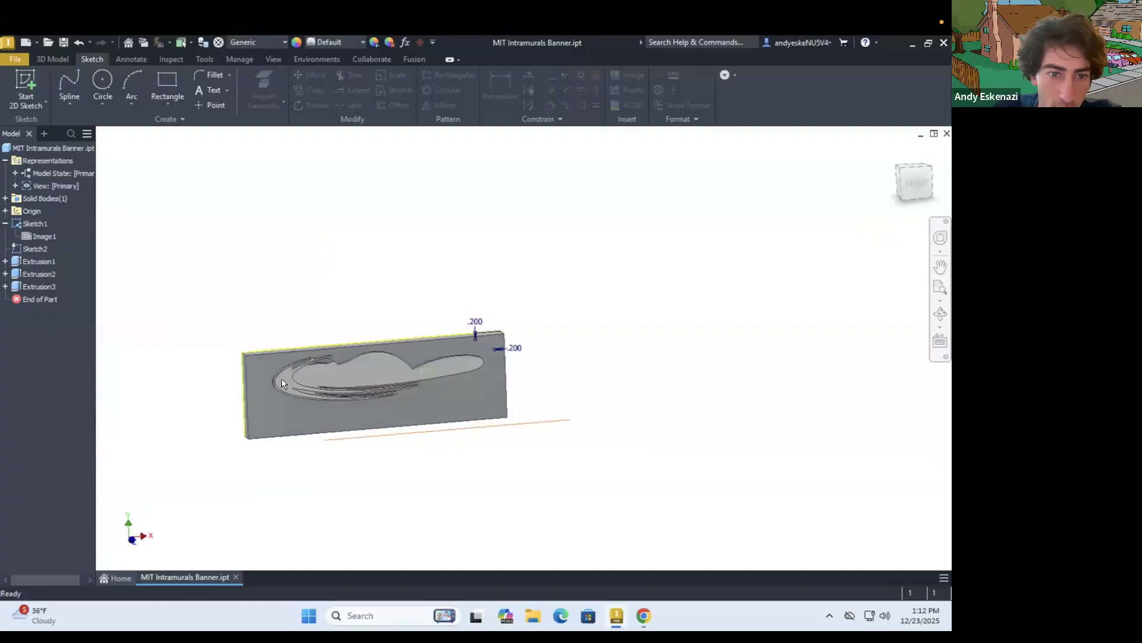
scroll(281, 380, "down", 5)
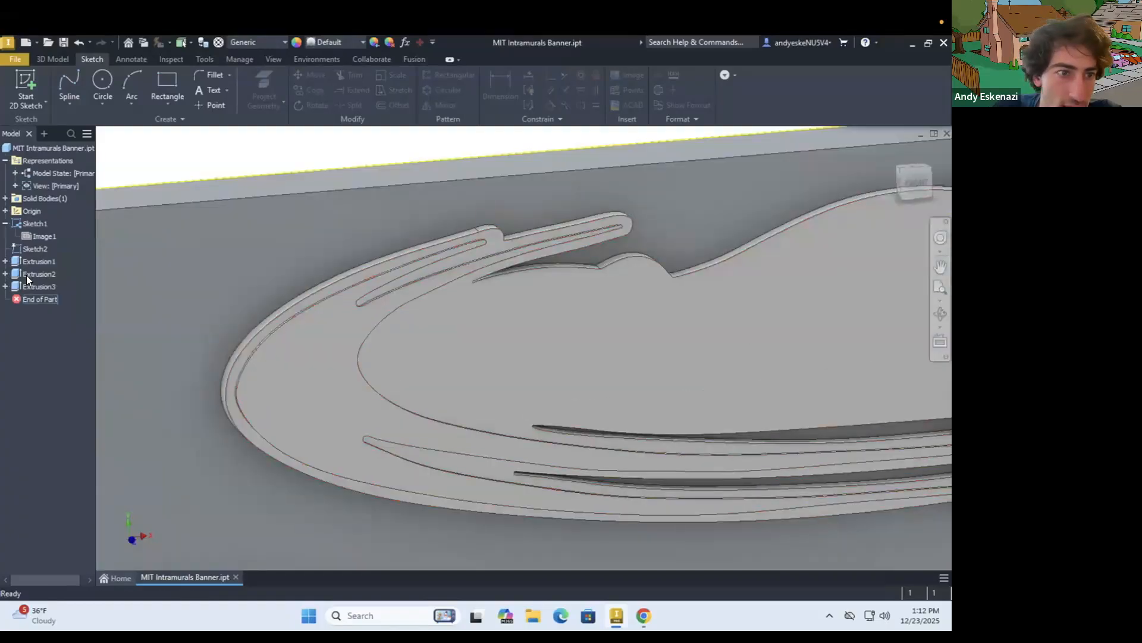
right_click(29, 274)
left_click(70, 533)
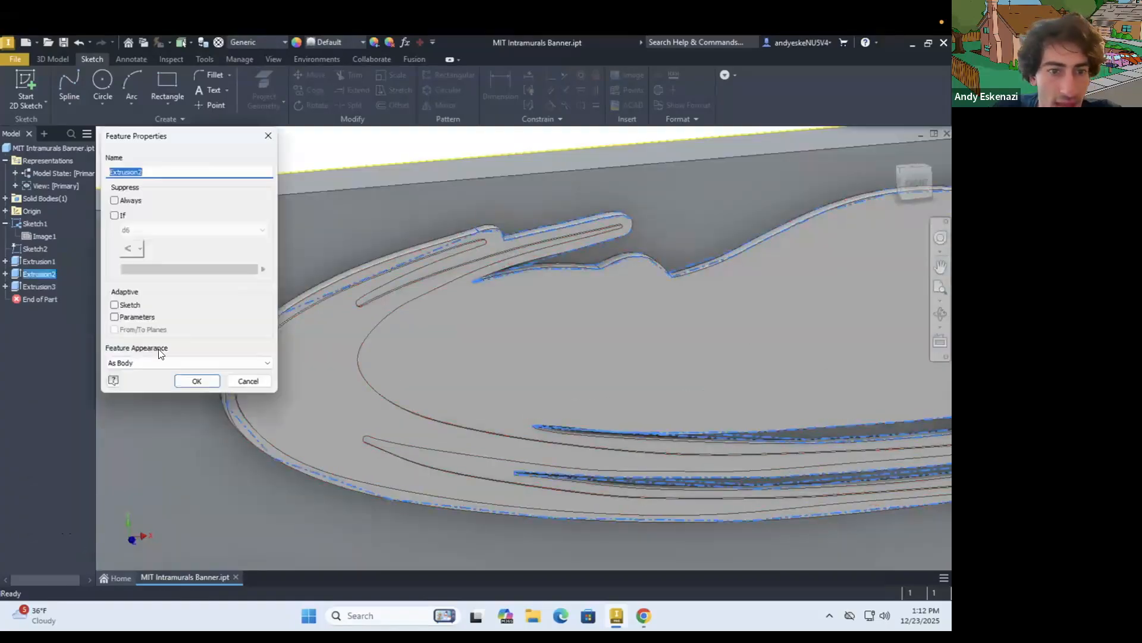
left_click(156, 359)
scroll(176, 331, "down", 20)
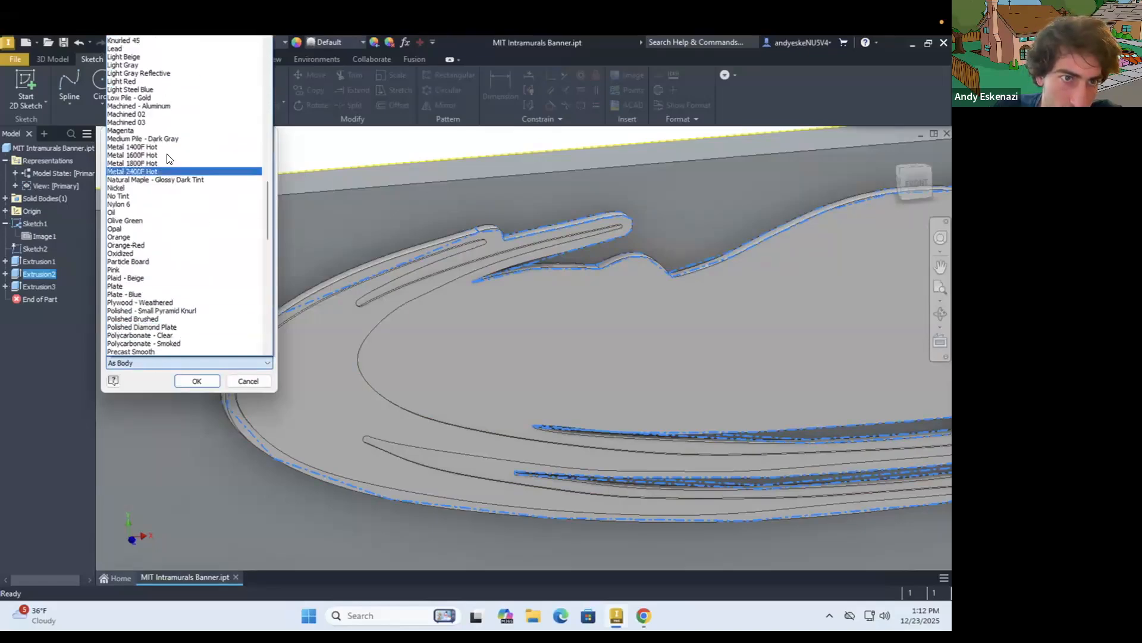
scroll(170, 161, "up", 6)
scroll(174, 190, "down", 6)
scroll(175, 191, "down", 20)
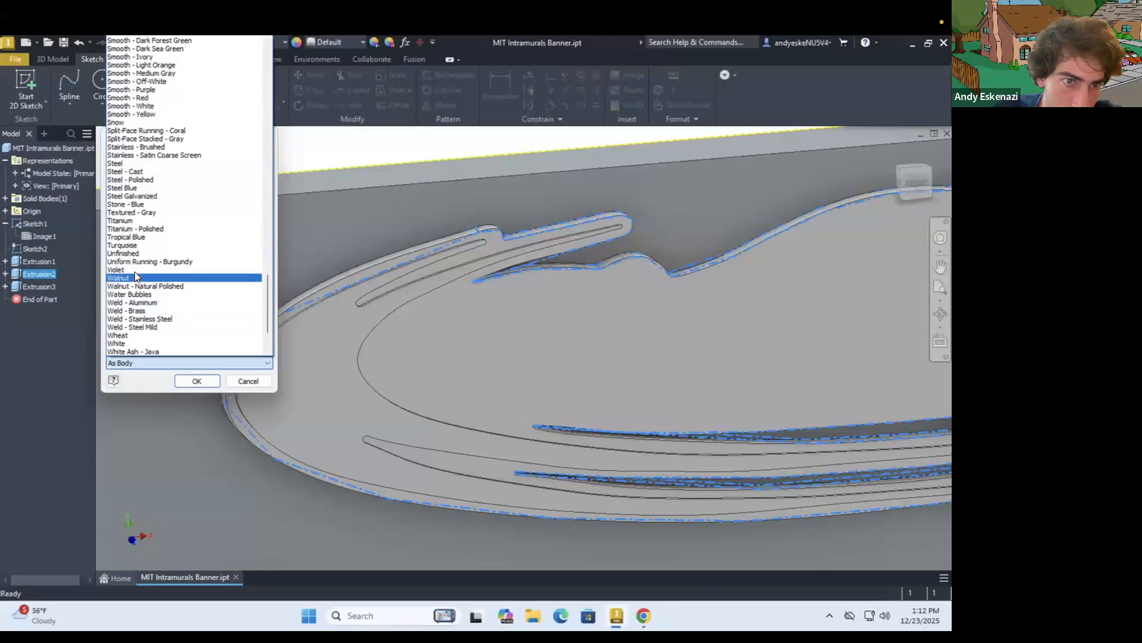
left_click(188, 380)
left_click(188, 380)
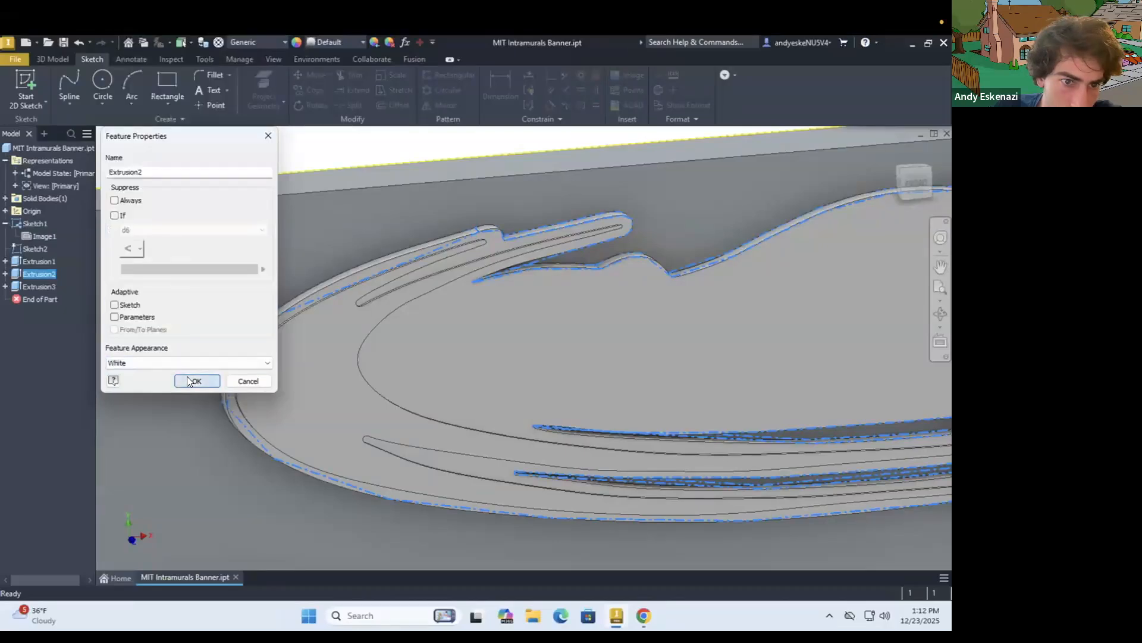
Check the reference logo in Chrome, return to Inventor, and set the feature appearance of the crescent band, Extrusion3, to Red
left_click(630, 611)
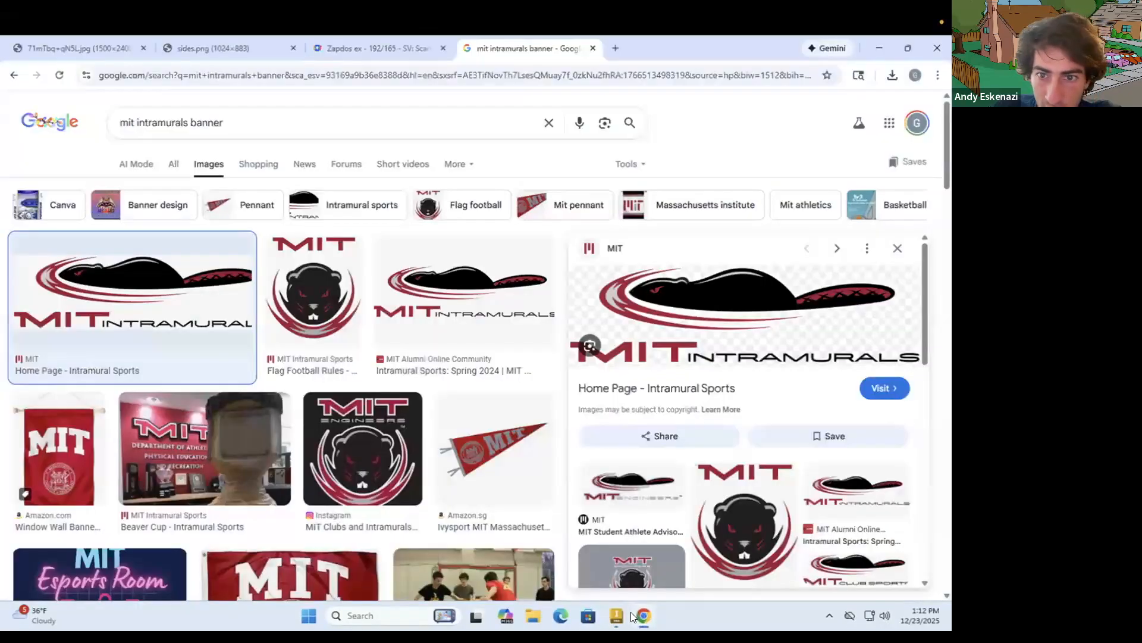
left_click(630, 611)
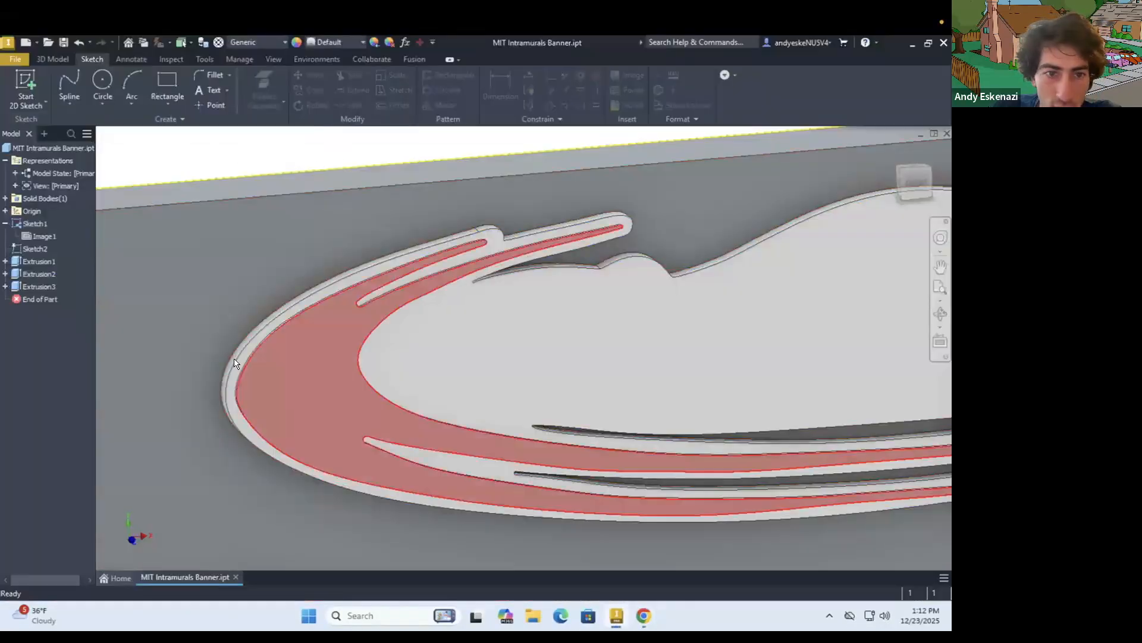
right_click(24, 282)
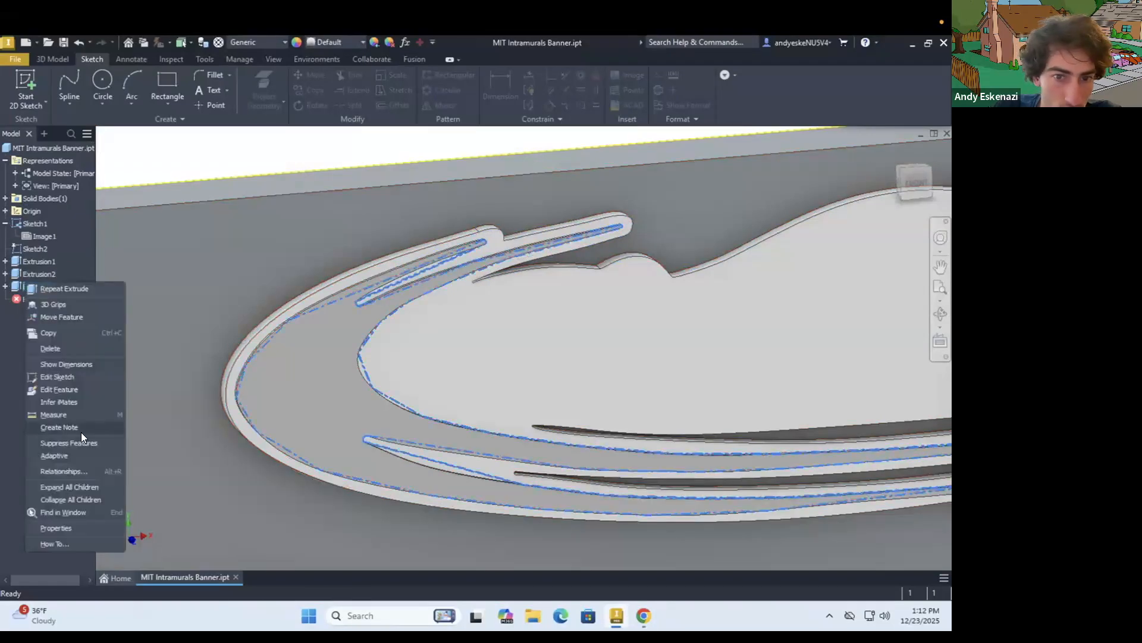
left_click(81, 526)
left_click(188, 362)
scroll(193, 315, "down", 10)
scroll(192, 315, "down", 5)
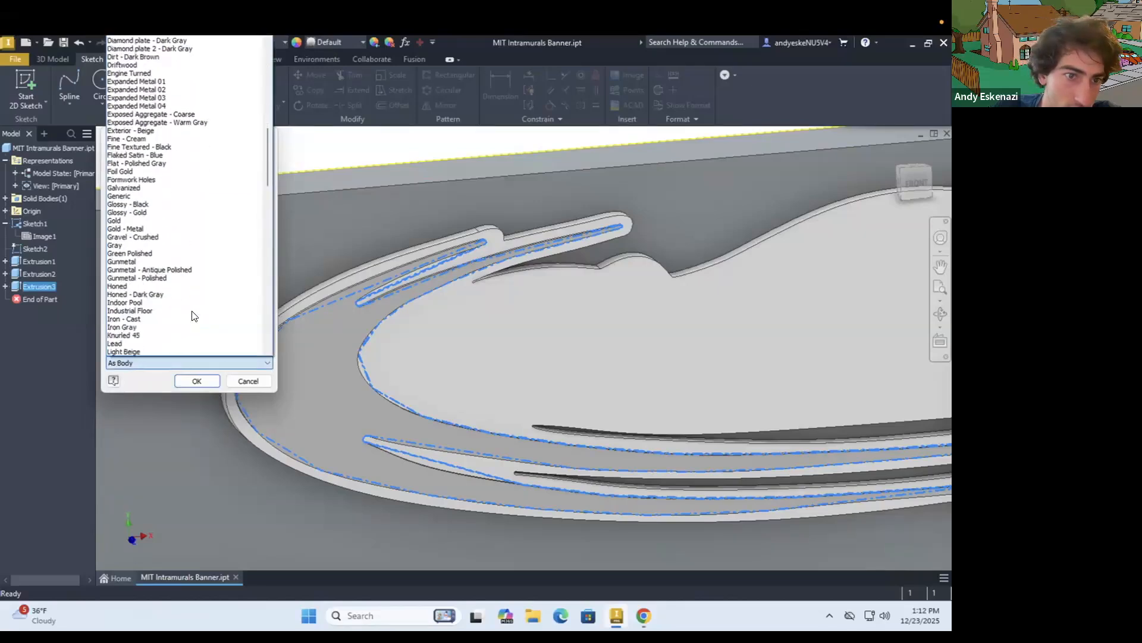
scroll(192, 315, "down", 10)
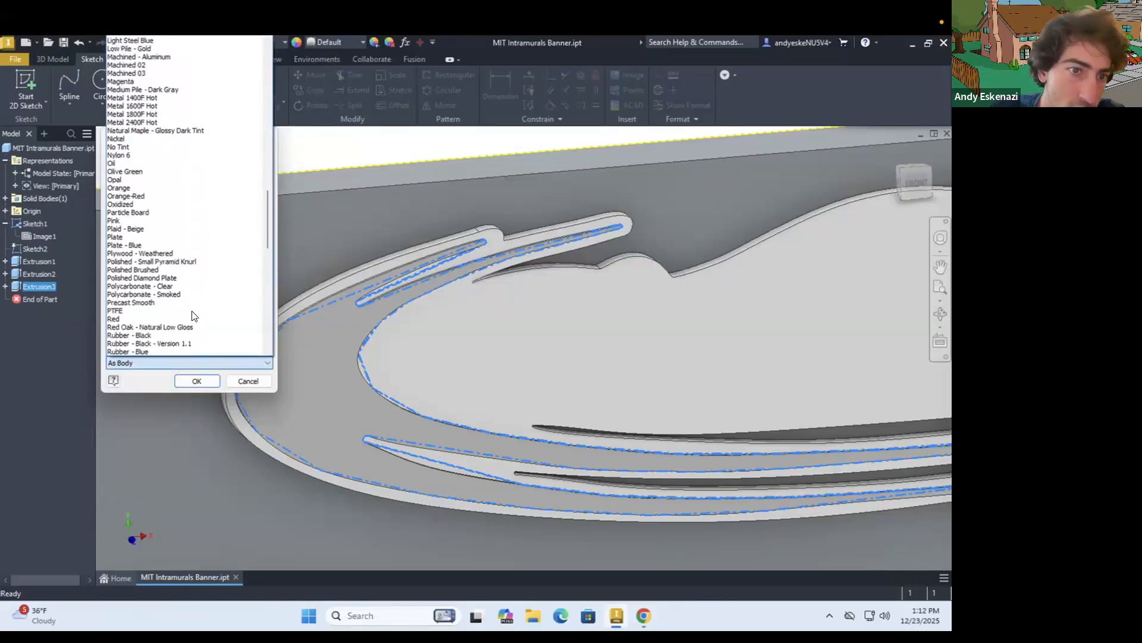
scroll(191, 311, "down", 15)
scroll(184, 294, "up", 18)
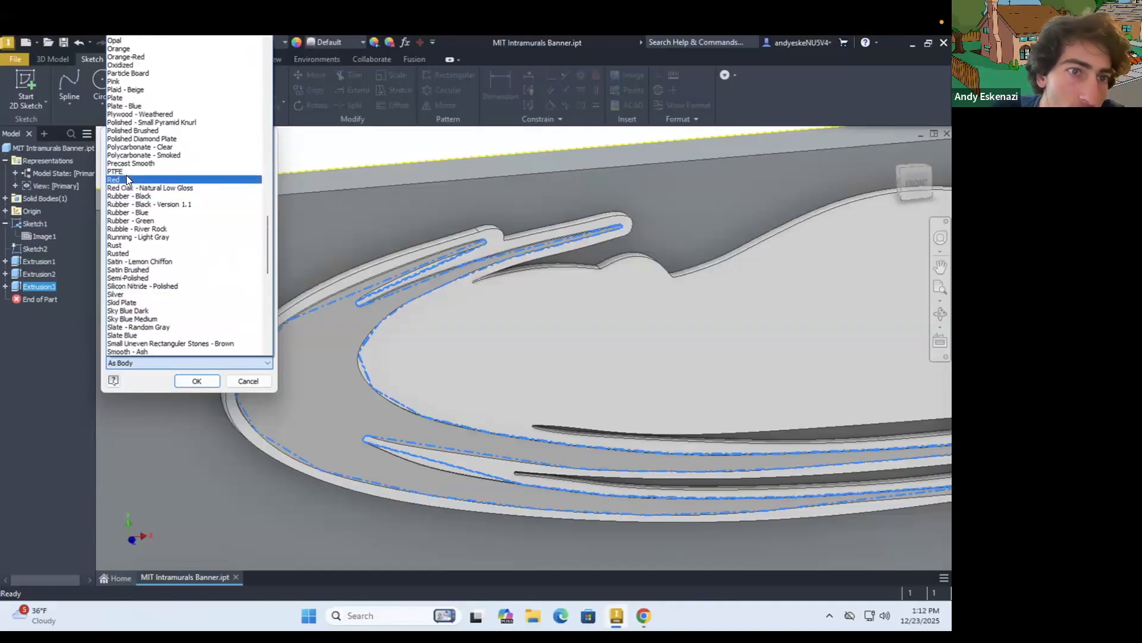
left_click(127, 179)
left_click(189, 378)
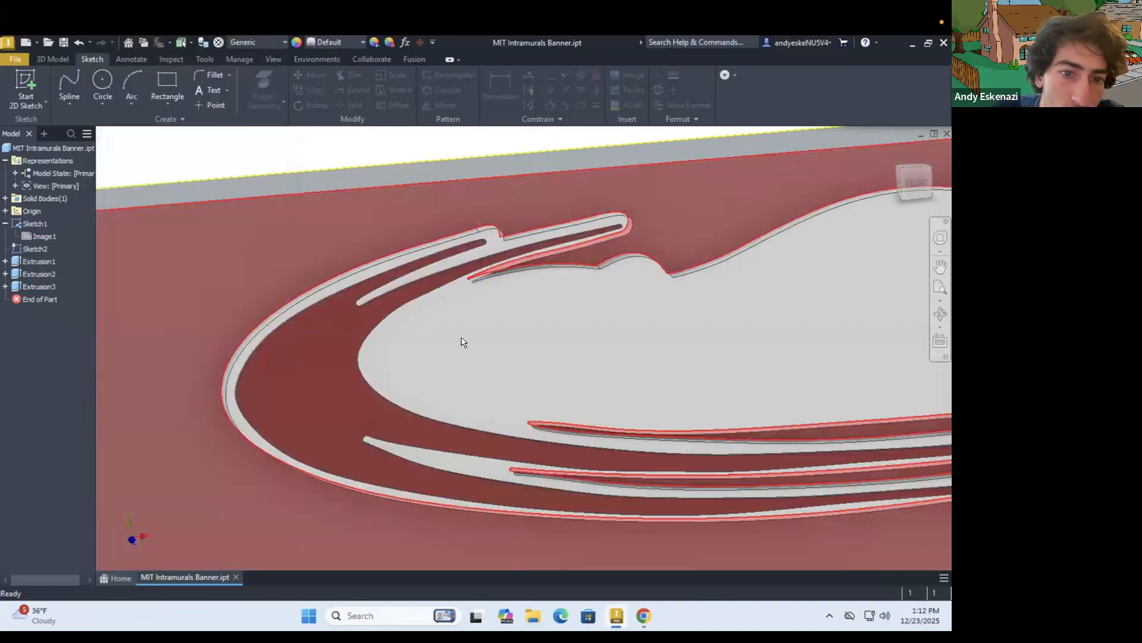
Start a sketch on the red crescent band's front face and project the outline of the small forked crescent inside it
scroll(444, 317, "up", 5)
middle_click_drag(324, 247, 289, 245, "shift")
left_click(25, 83)
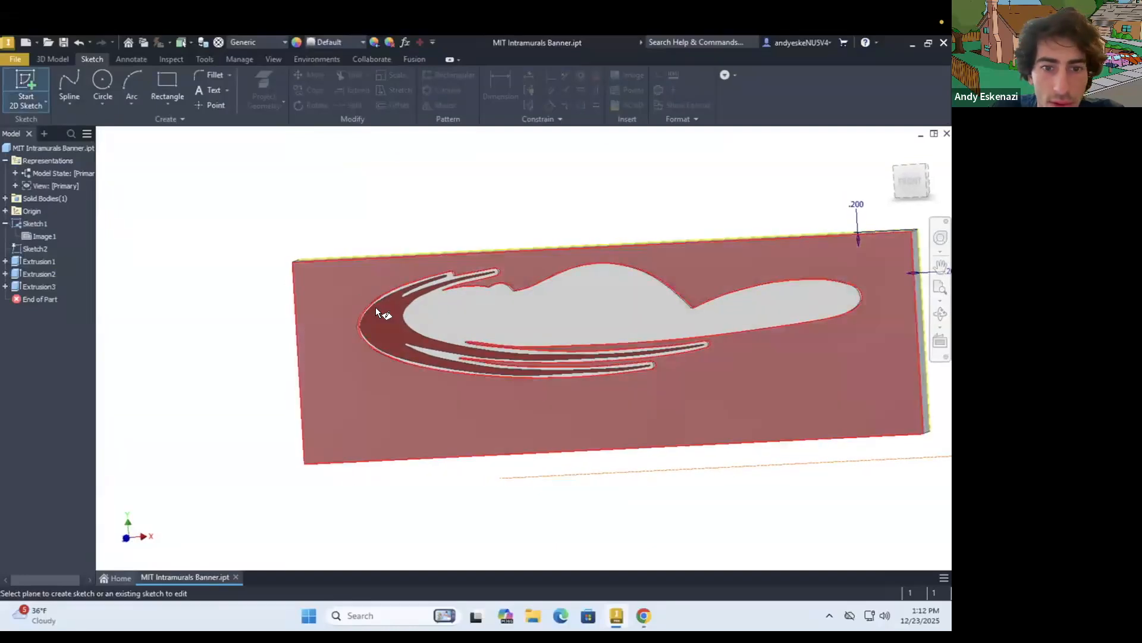
left_click(376, 311)
middle_click_drag(429, 311, 211, 319, "shift")
scroll(244, 322, "up", 3)
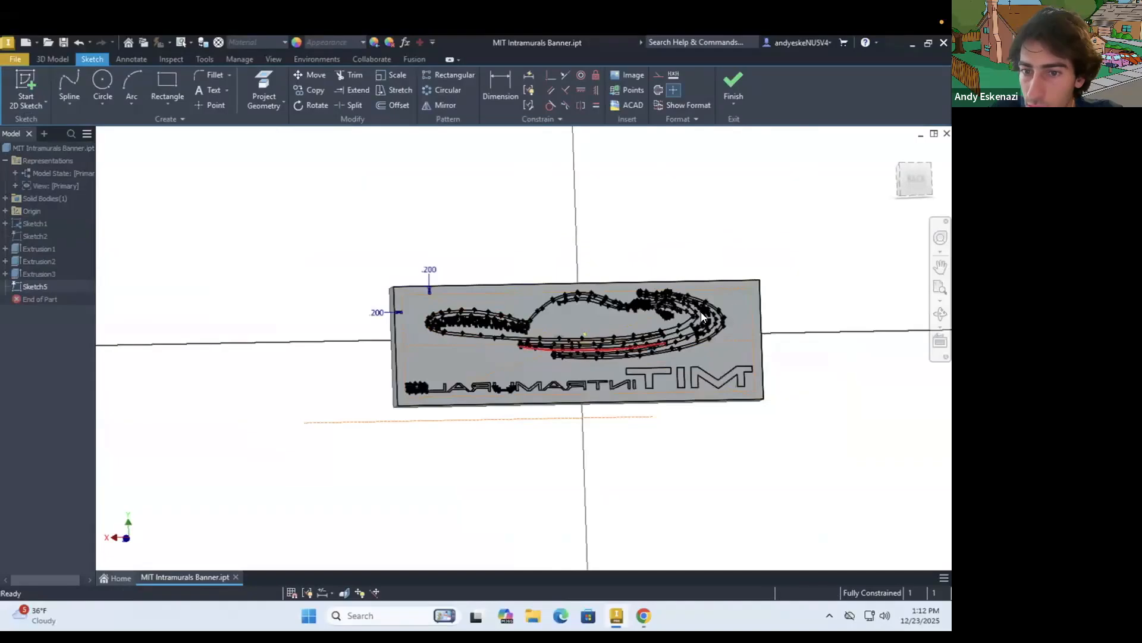
scroll(702, 312, "down", 5)
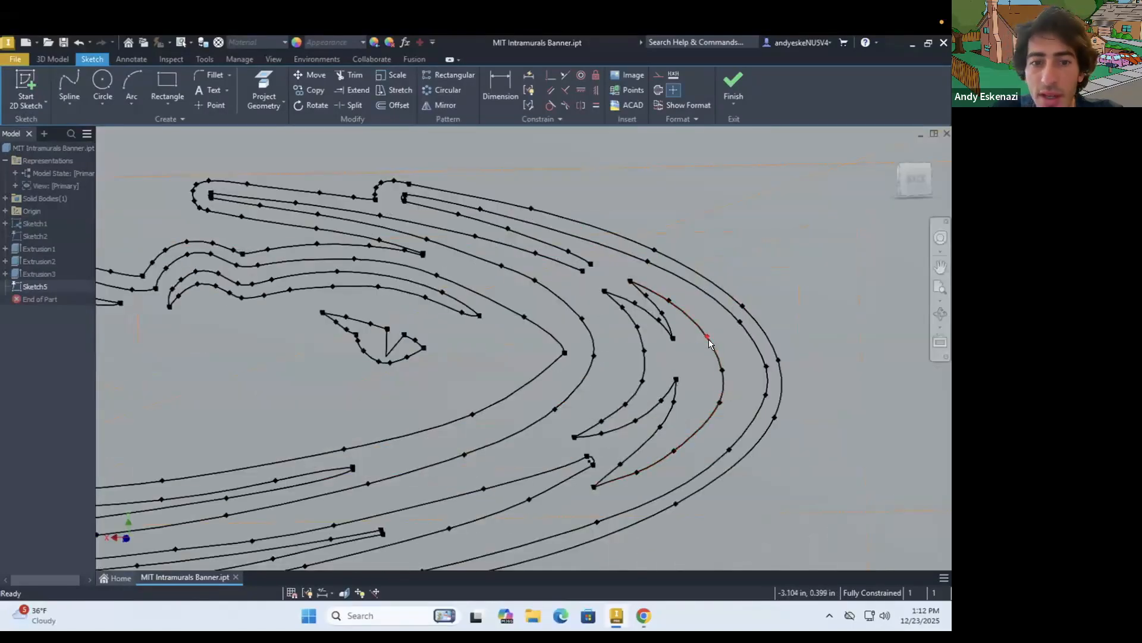
left_click(264, 89)
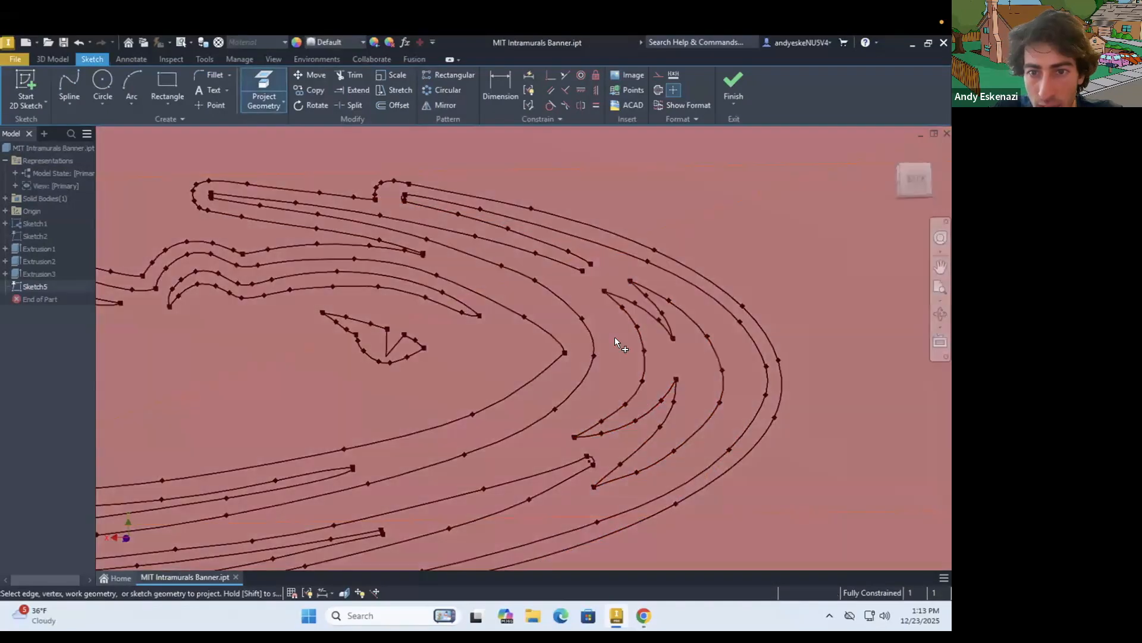
scroll(616, 338, "down", 6)
middle_click_drag(527, 324, 640, 324, "shift")
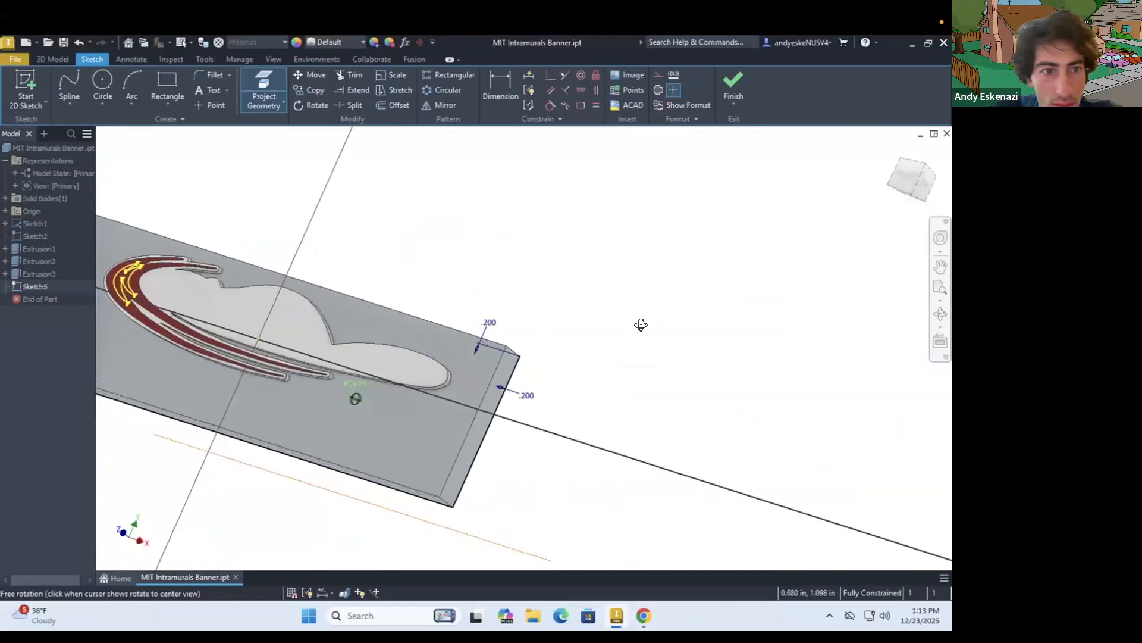
Check the reference logo in Chrome, then extrude the forked crescent profile 0.02 in outward from the red band, joined to the body
left_click(636, 613)
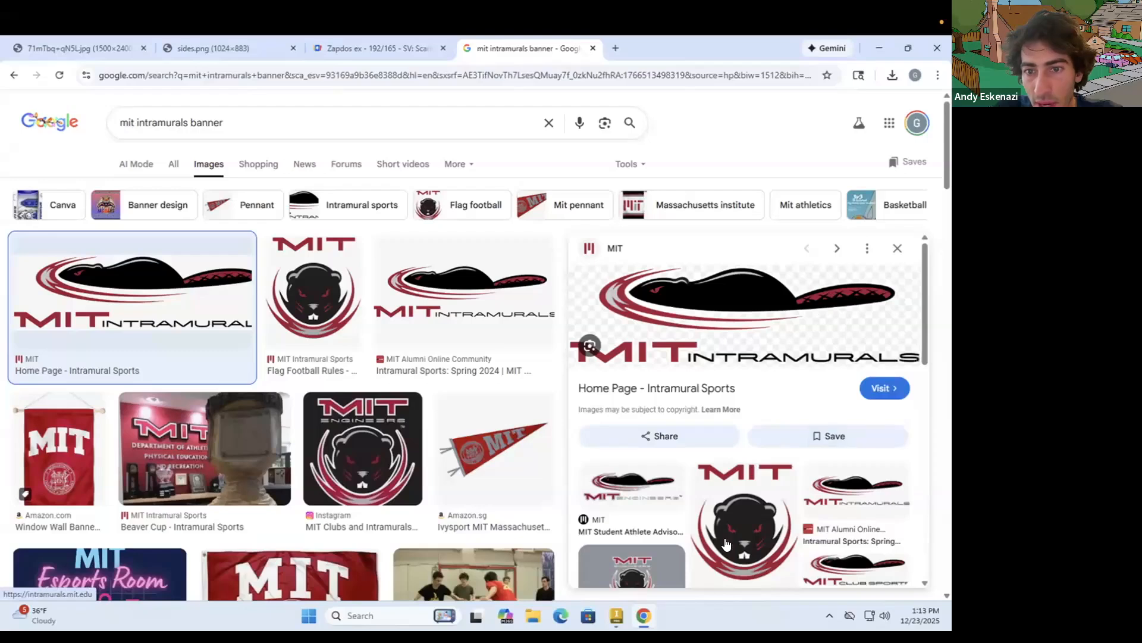
left_click(642, 613)
middle_click_drag(435, 352, 381, 298, "shift")
left_click(54, 57)
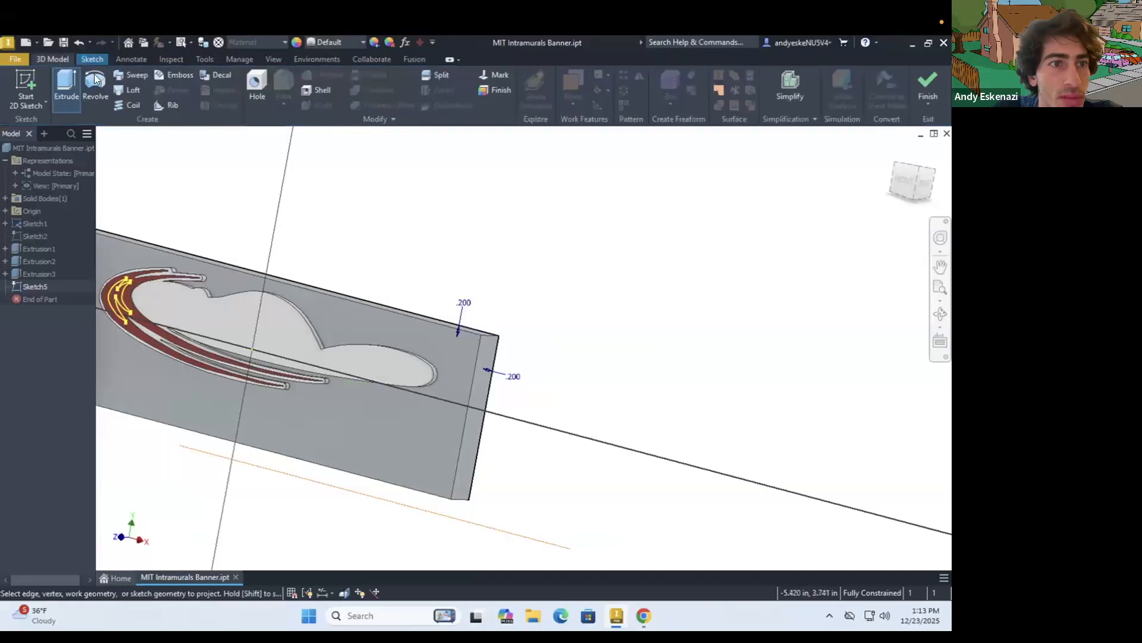
left_click(66, 83)
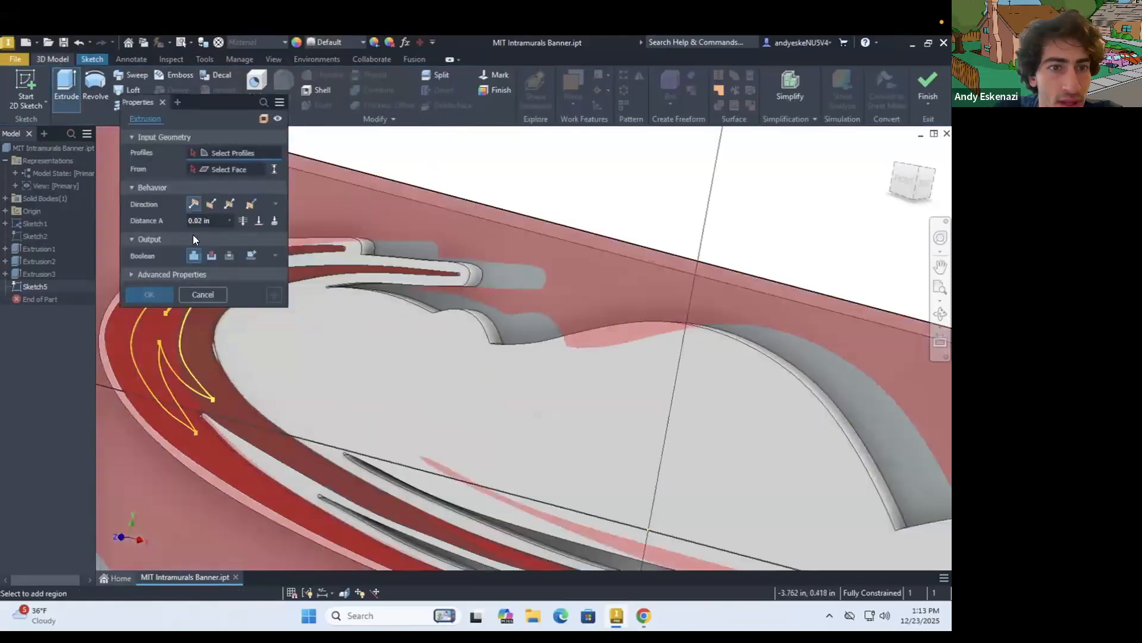
left_click(155, 337)
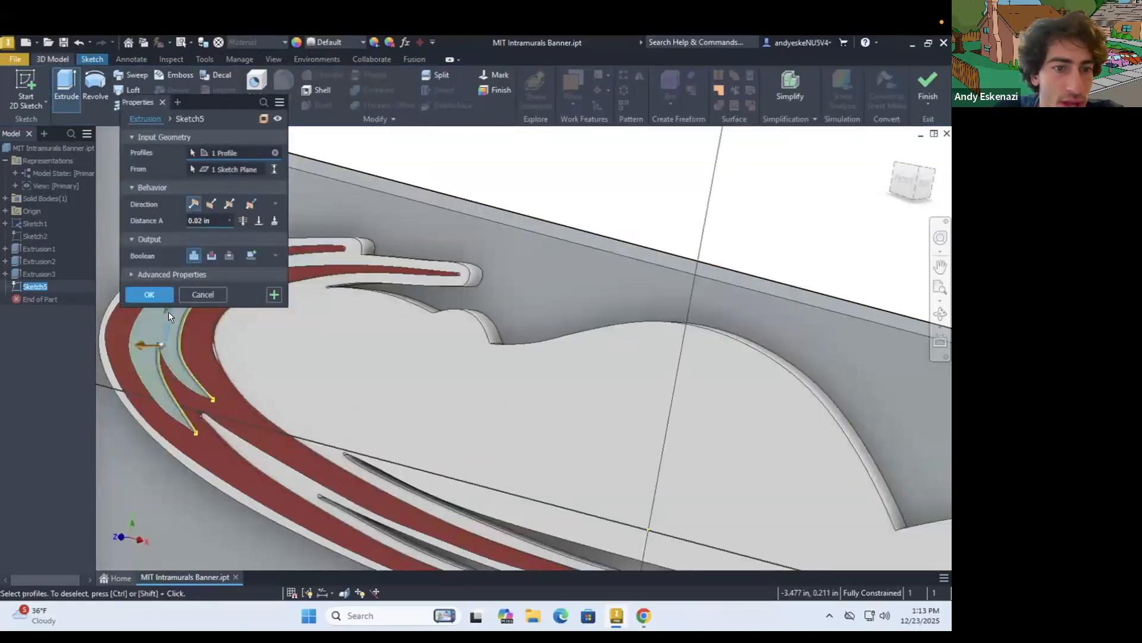
left_click(161, 297)
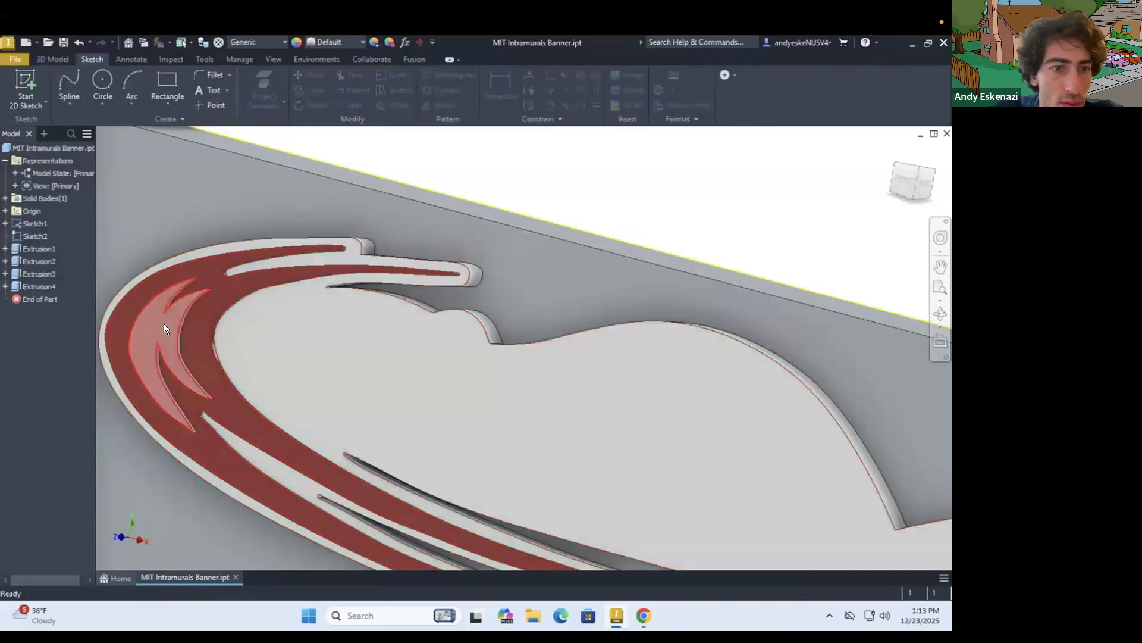
Compare the raised forked crescent on the model with the reference logo image in Chrome
left_click(643, 615)
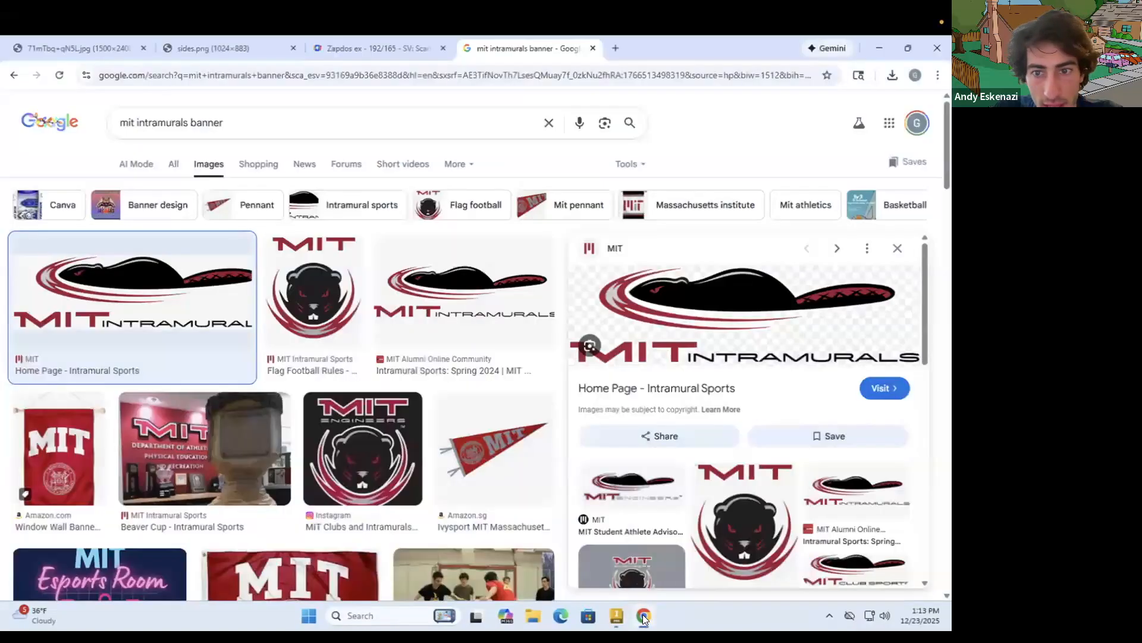
left_click(643, 615)
middle_click_drag(259, 376, 555, 546, "shift")
scroll(294, 396, "down", 5)
left_click(644, 617)
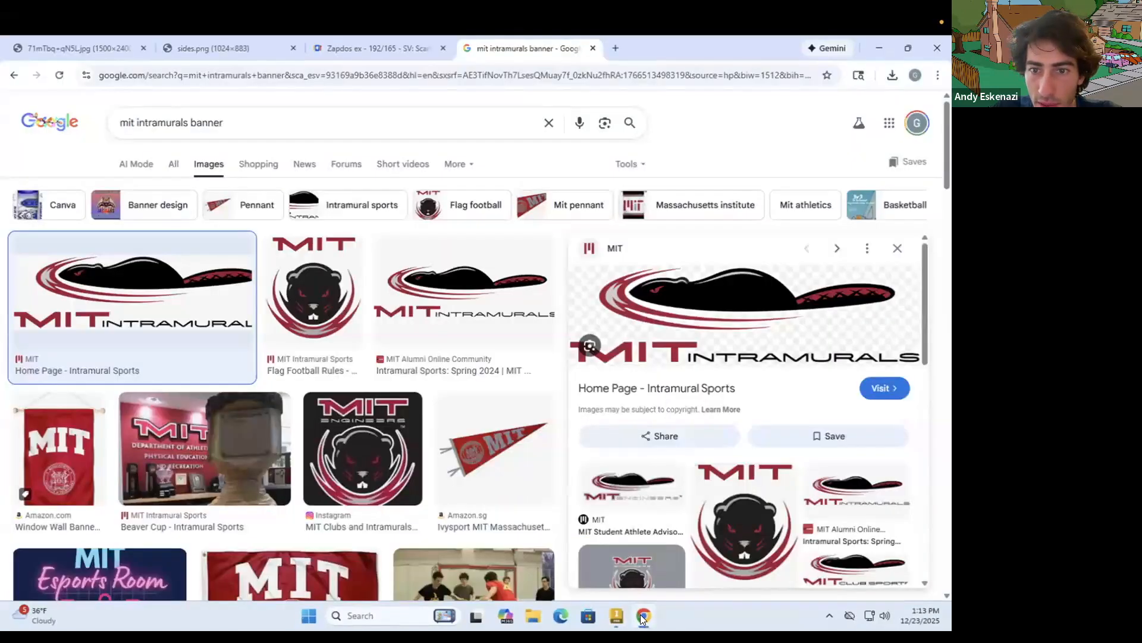
Switch back to Inventor and start a sketch on the front face of the white raised beaver silhouette
left_click(643, 617)
middle_click_drag(349, 359, 244, 381, "shift")
scroll(244, 380, "down", 3)
scroll(669, 356, "up", 7)
mouse_move(677, 355)
middle_mouse_down("shift")
mouse_move(199, 538)
mouse_move(732, 355)
middle_mouse_up("shift")
scroll(733, 355, "down", 5)
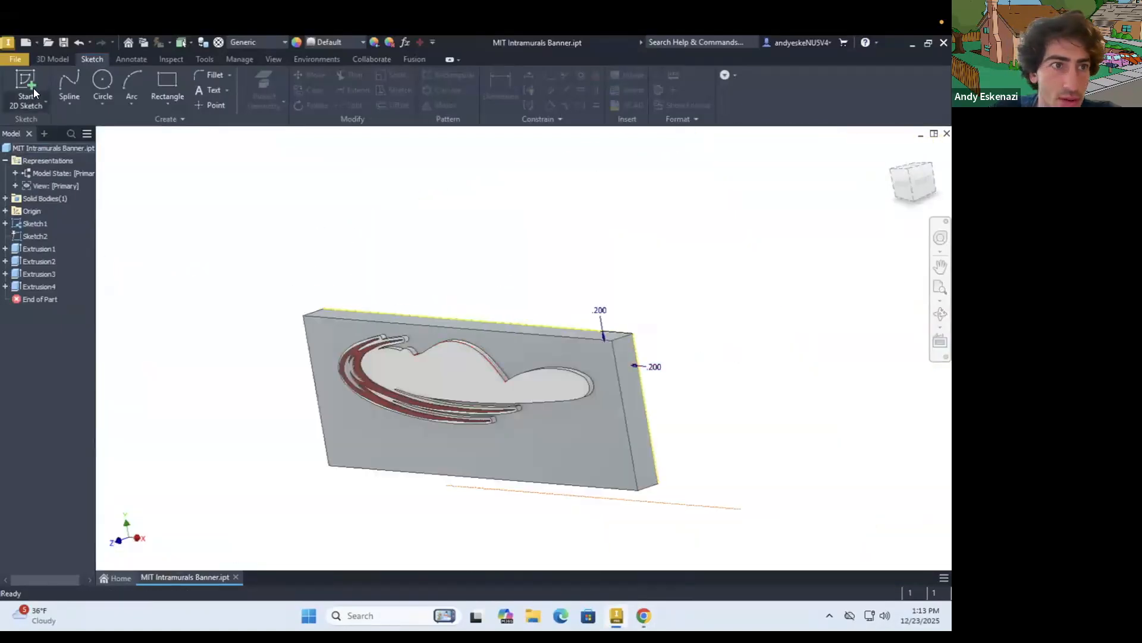
left_click(448, 361)
mouse_move(536, 324)
middle_mouse_down("shift")
mouse_move(334, 324)
mouse_move(521, 344)
middle_mouse_up("shift")
scroll(540, 341, "down", 3)
scroll(698, 323, "up", 7)
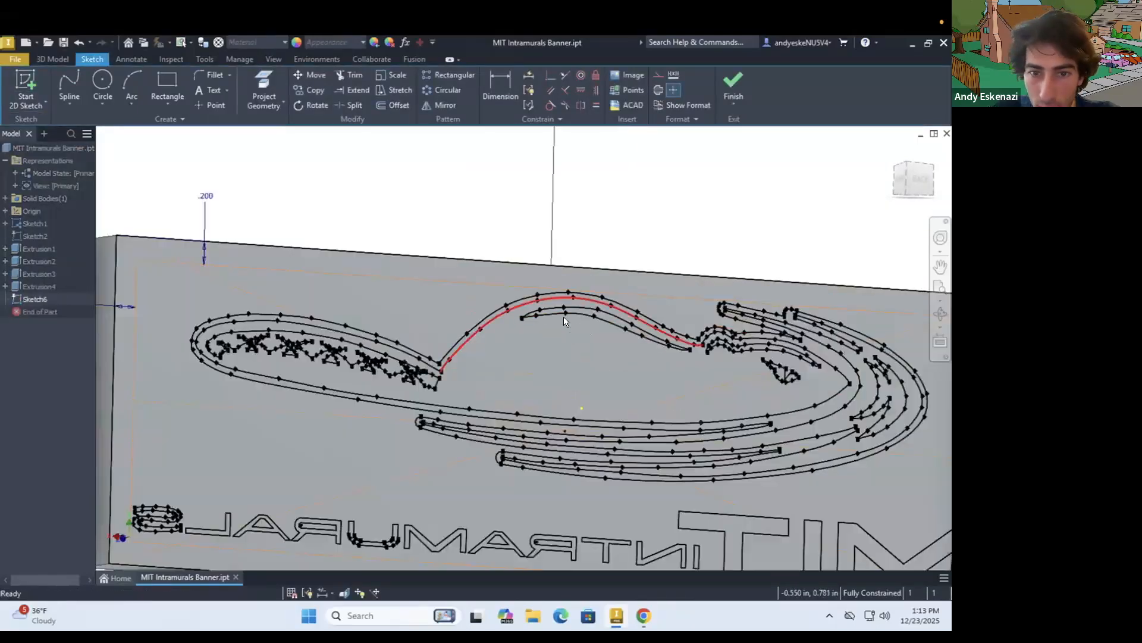
scroll(561, 317, "up", 4)
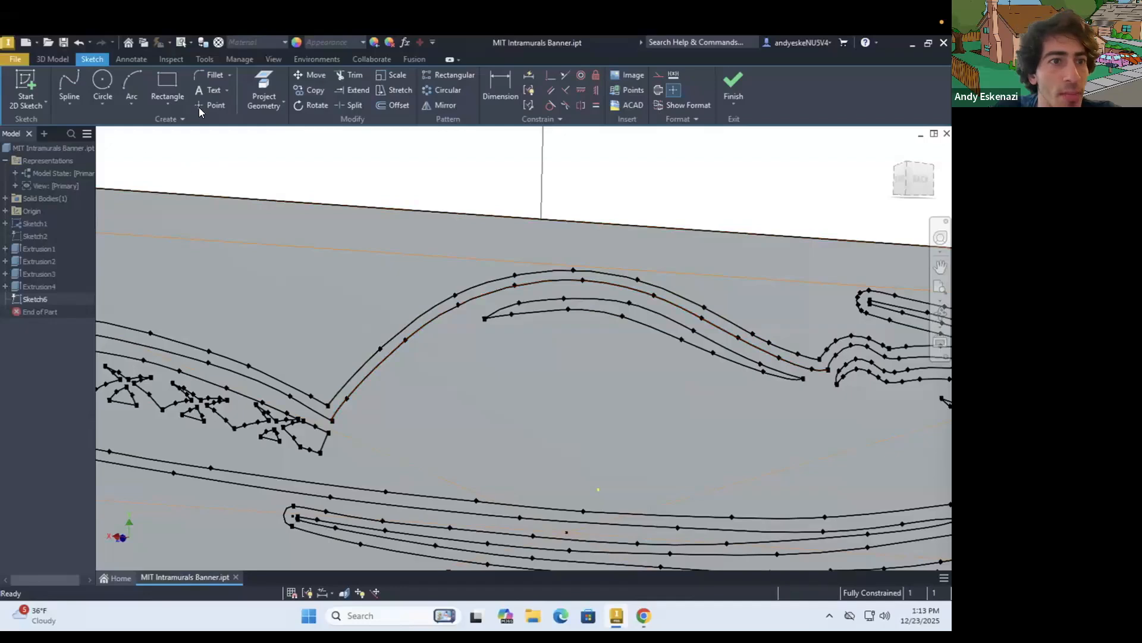
Project the outline of the beaver body and tail, inside the white border, into the sketch
left_click(264, 93)
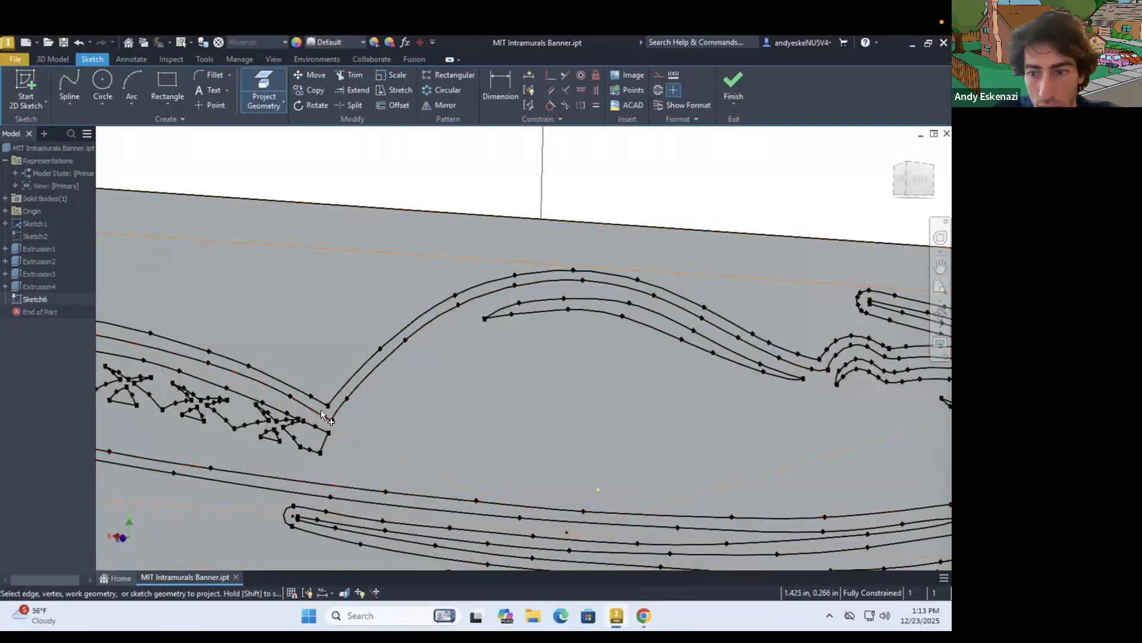
scroll(320, 410, "up", 5)
scroll(572, 445, "down", 3)
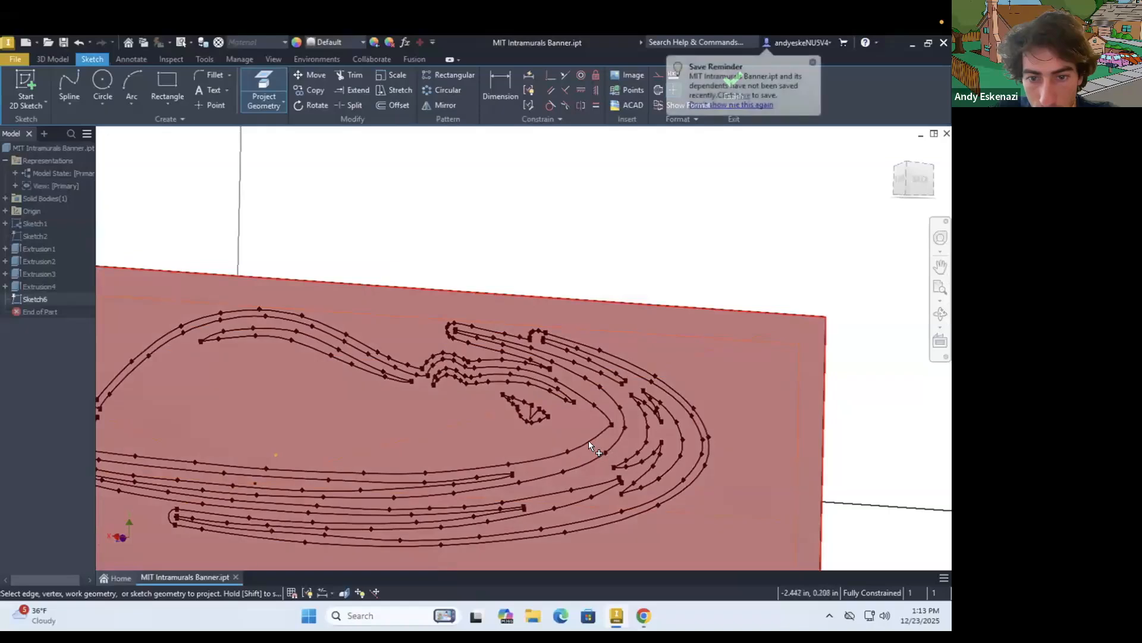
left_click(602, 413)
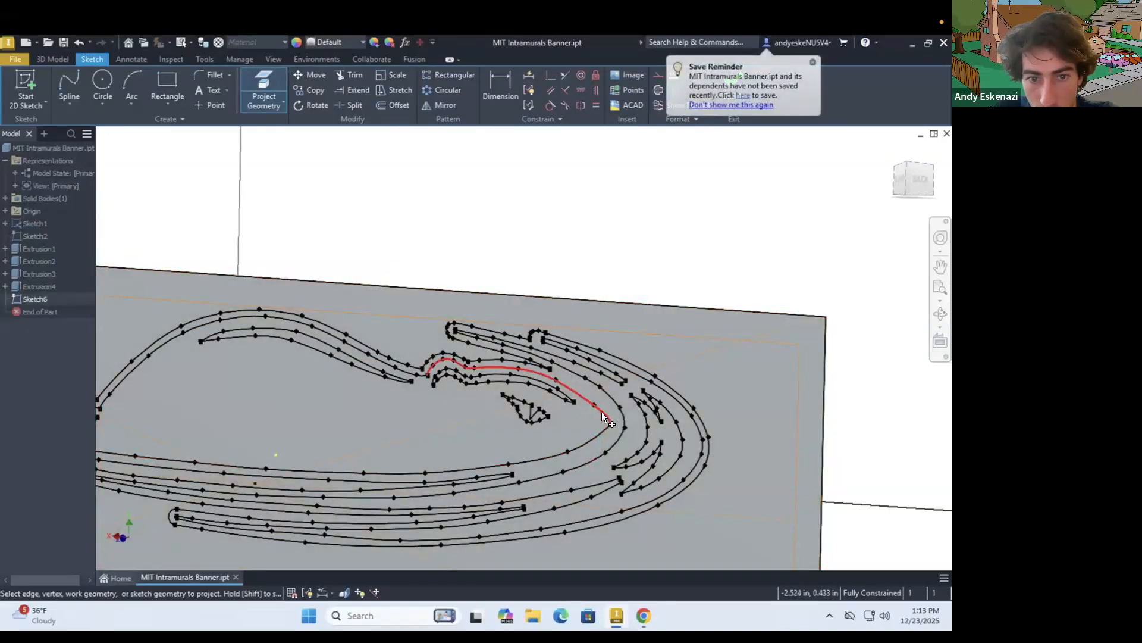
left_click(424, 378)
scroll(315, 392, "down", 4)
middle_click_drag(292, 378, 441, 398, "shift")
scroll(441, 398, "down", 3)
scroll(229, 360, "up", 6)
middle_click_drag(250, 358, 286, 357, "shift")
scroll(293, 364, "down", 3)
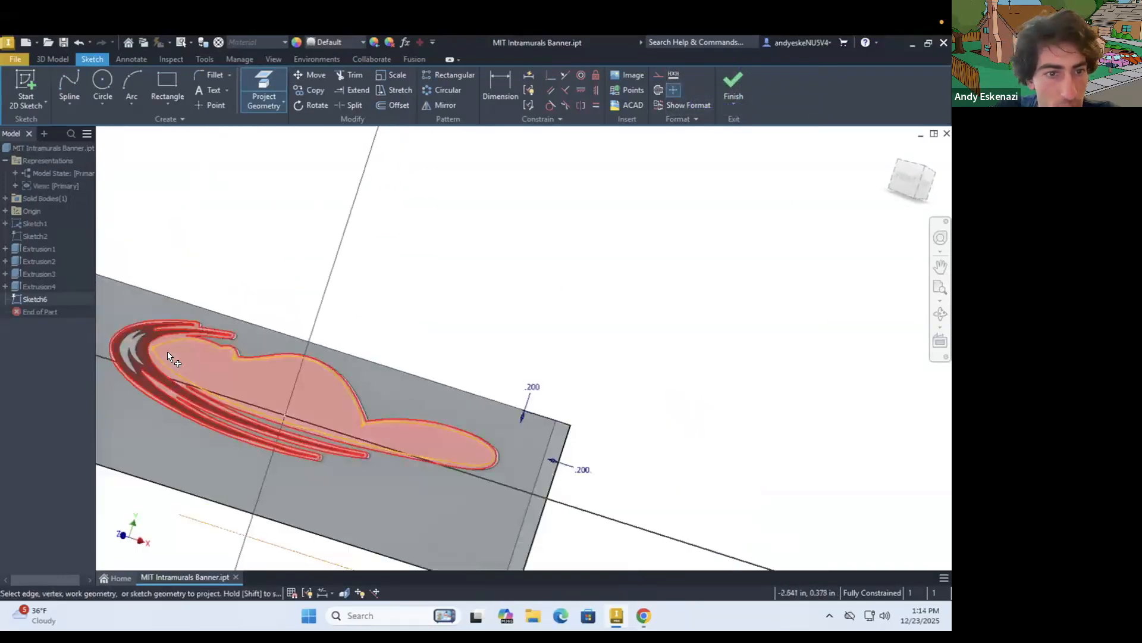
scroll(163, 352, "up", 5)
scroll(159, 354, "down", 4)
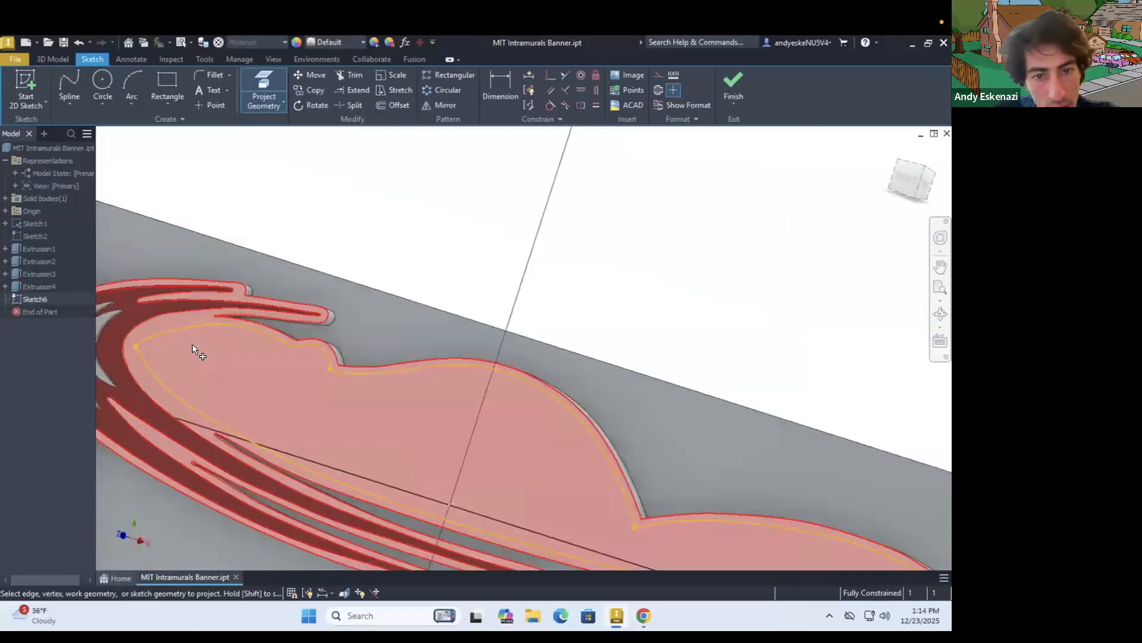
Extrude the beaver body and tail profile 0.02 in outward from the white layer, joined to the body
middle_click_drag(320, 382, 317, 385, "shift")
left_click(56, 61)
left_click(66, 87)
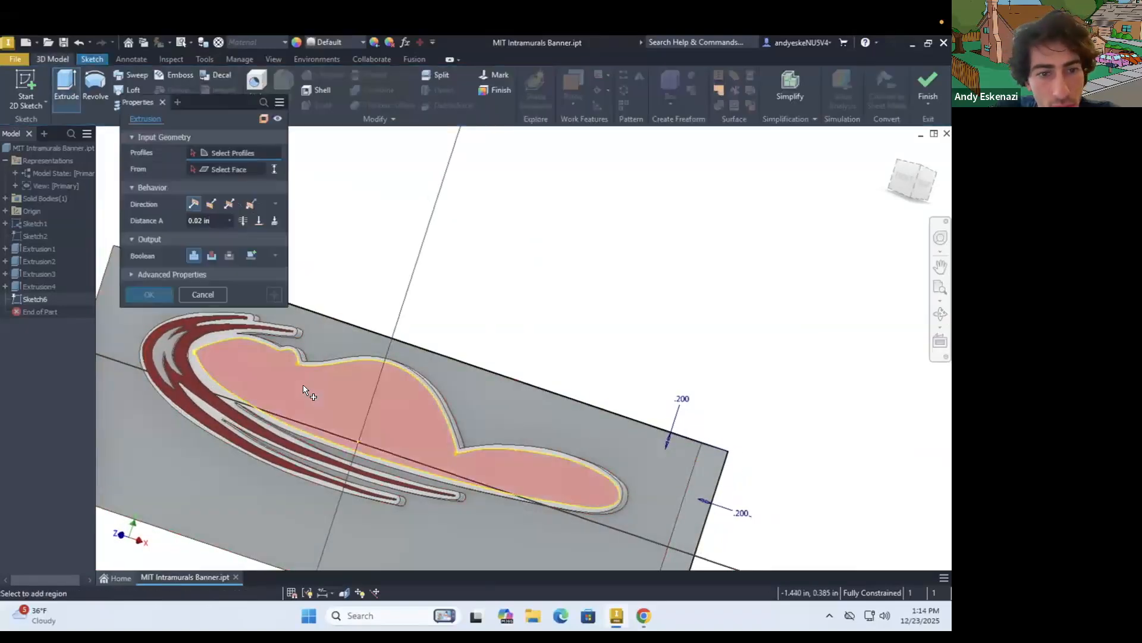
left_click(305, 386)
left_click(160, 293)
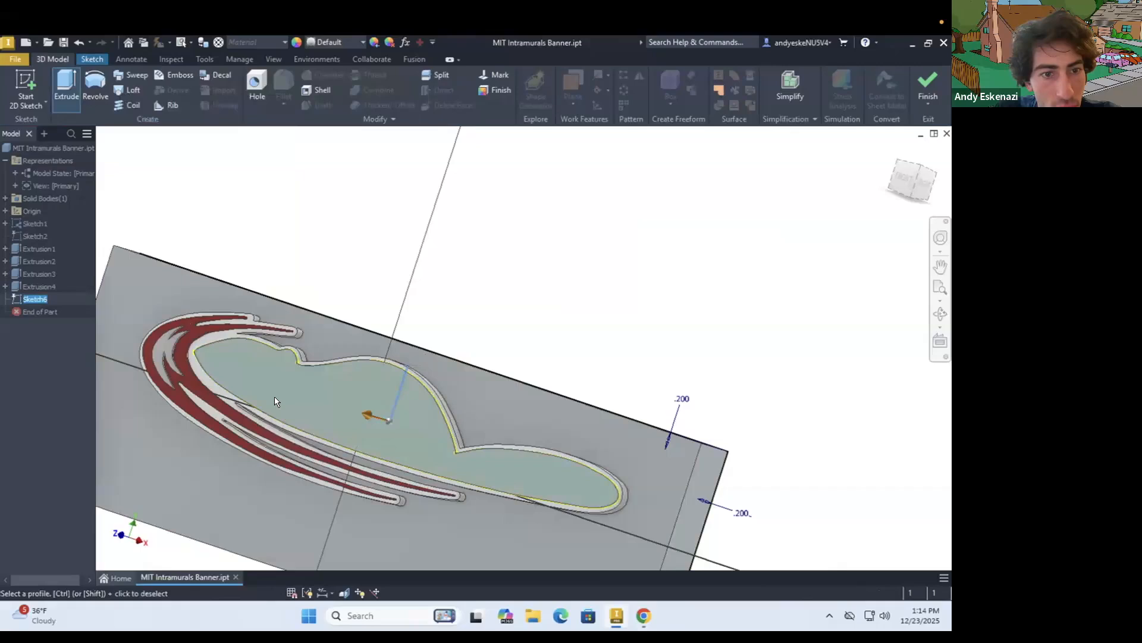
Set the face appearance of the raised beaver body's front face to Black
right_click(237, 362)
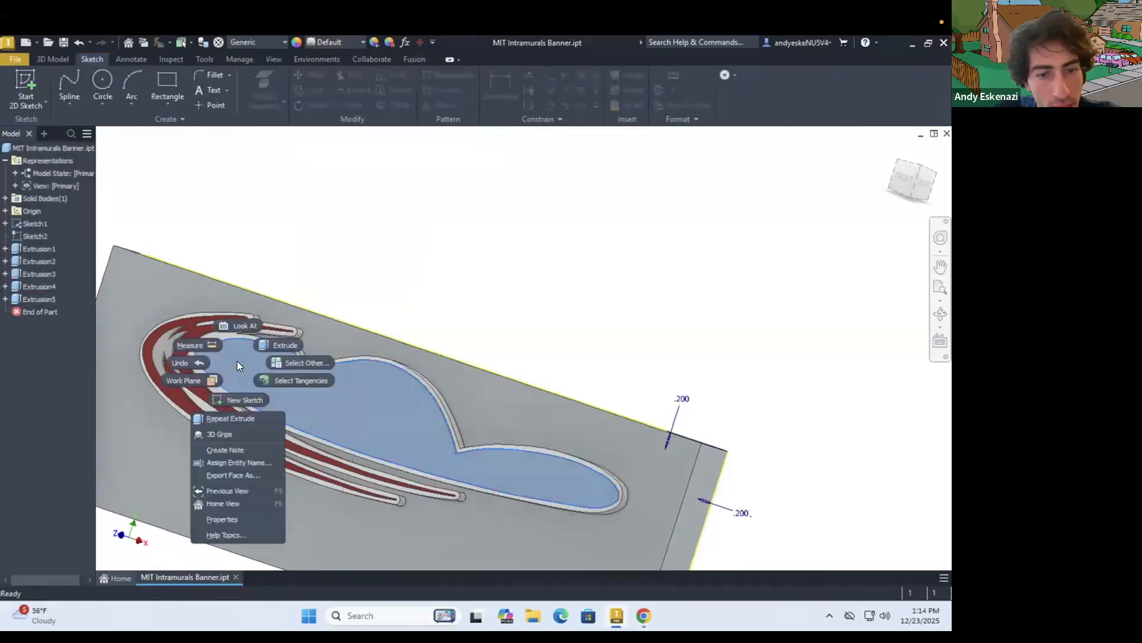
left_click(230, 517)
left_click(352, 181)
scroll(360, 458, "down", 15)
scroll(355, 476, "down", 5)
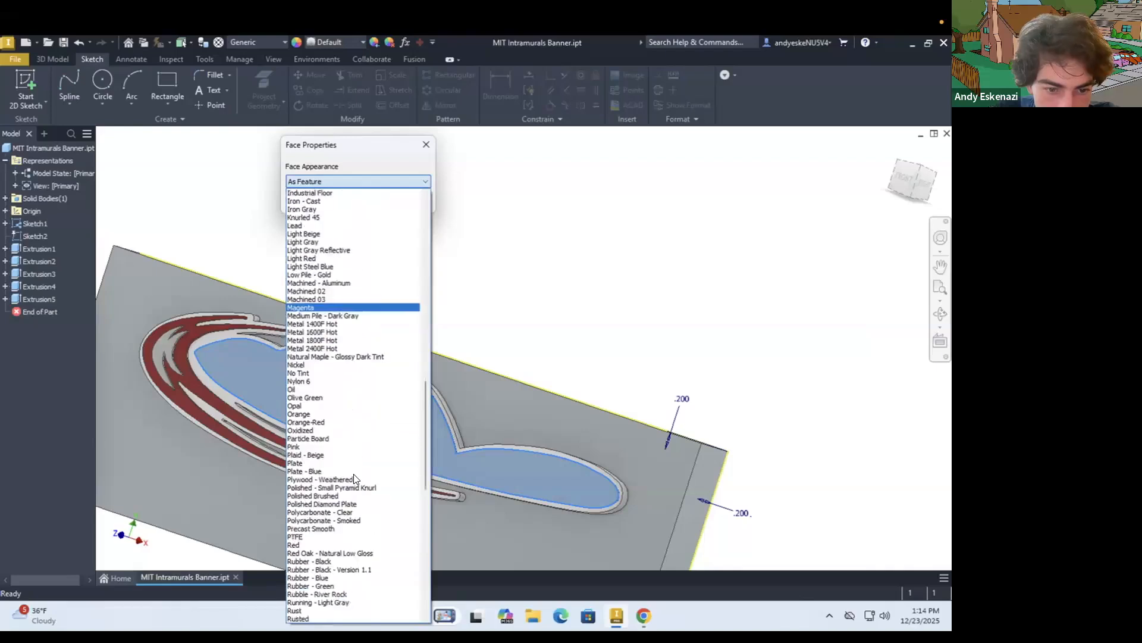
scroll(349, 452, "up", 17)
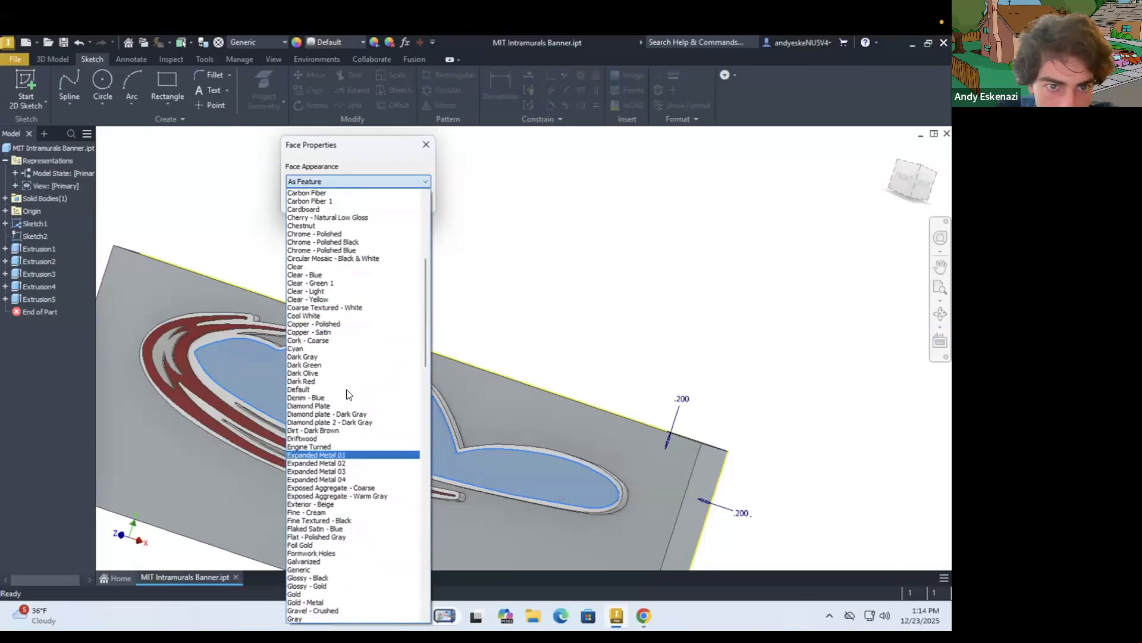
scroll(346, 393, "up", 2)
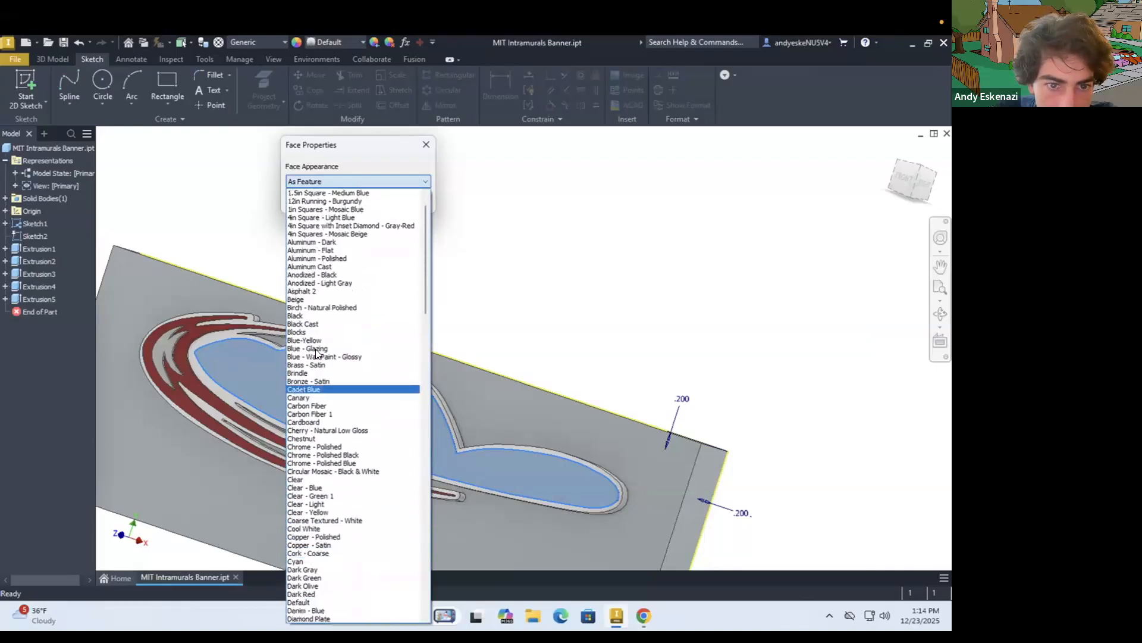
left_click(303, 315)
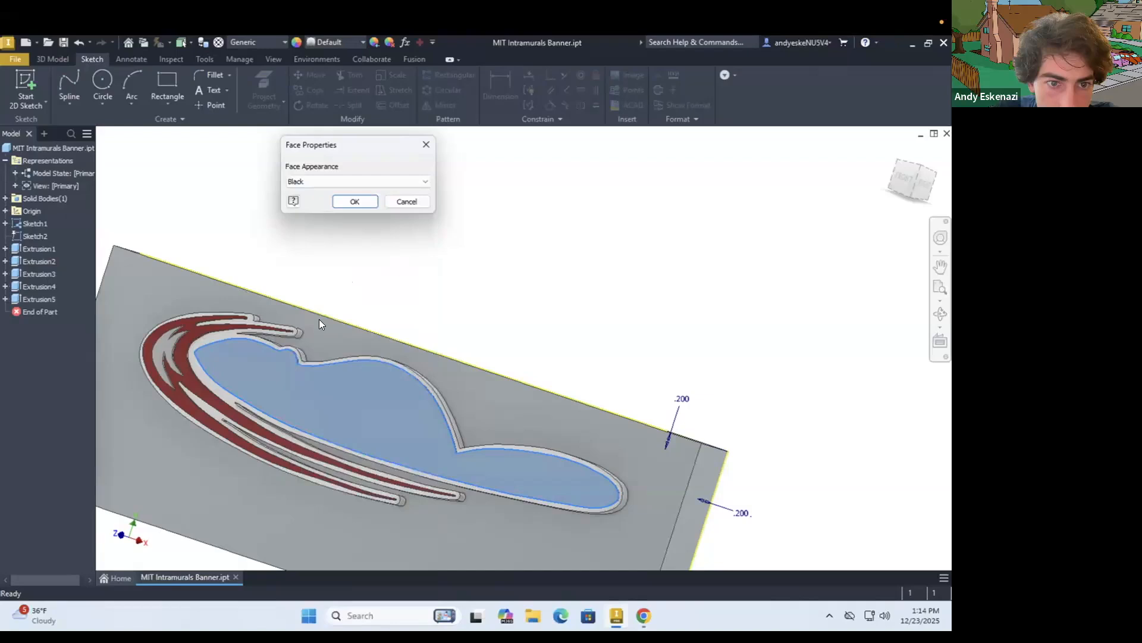
left_click(355, 201)
Set the feature appearance of the raised beaver body, Extrusion5, to Black Cast
scroll(441, 295, "up", 4)
scroll(405, 296, "down", 10)
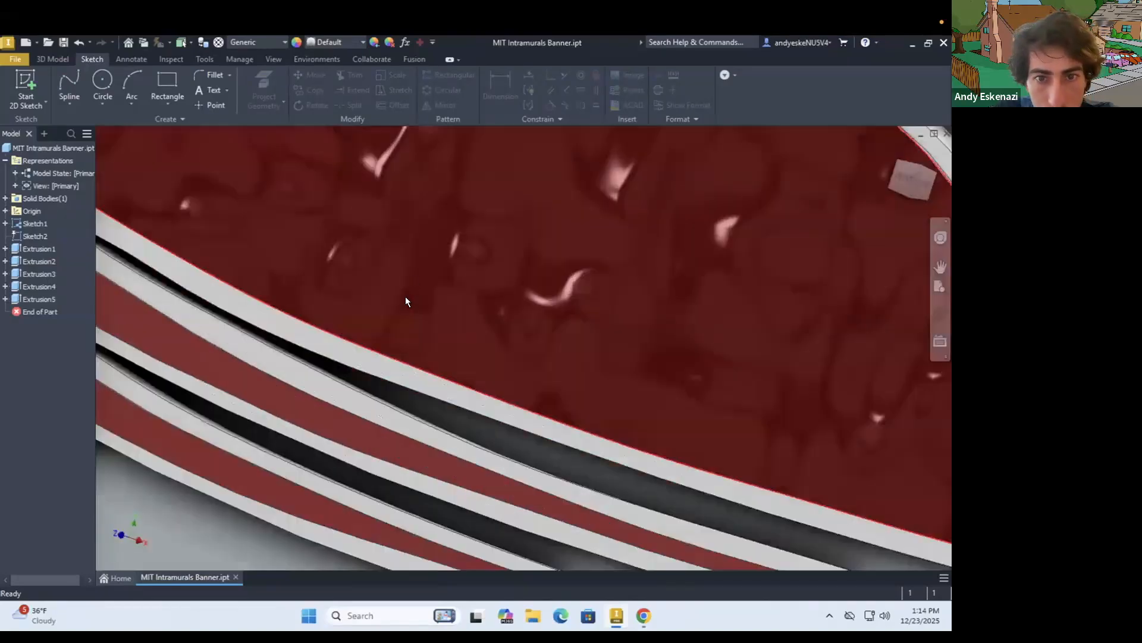
scroll(406, 300, "up", 10)
middle_click_drag(467, 307, 399, 301, "shift")
scroll(395, 300, "up", 8)
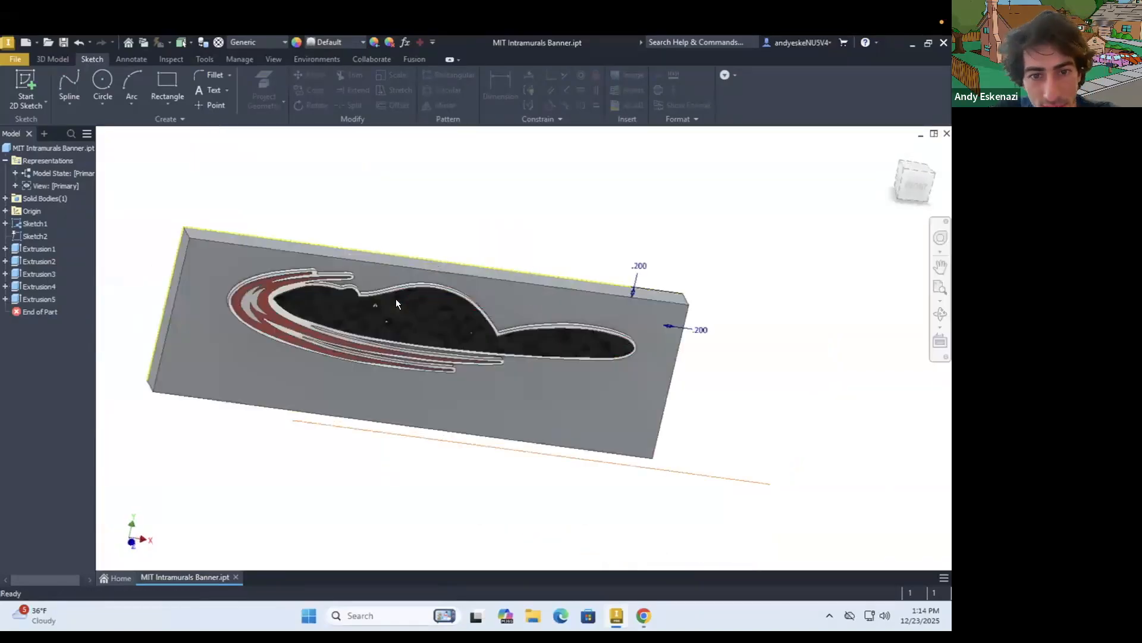
middle_click_drag(424, 354, 392, 328, "shift")
scroll(408, 355, "up", 10)
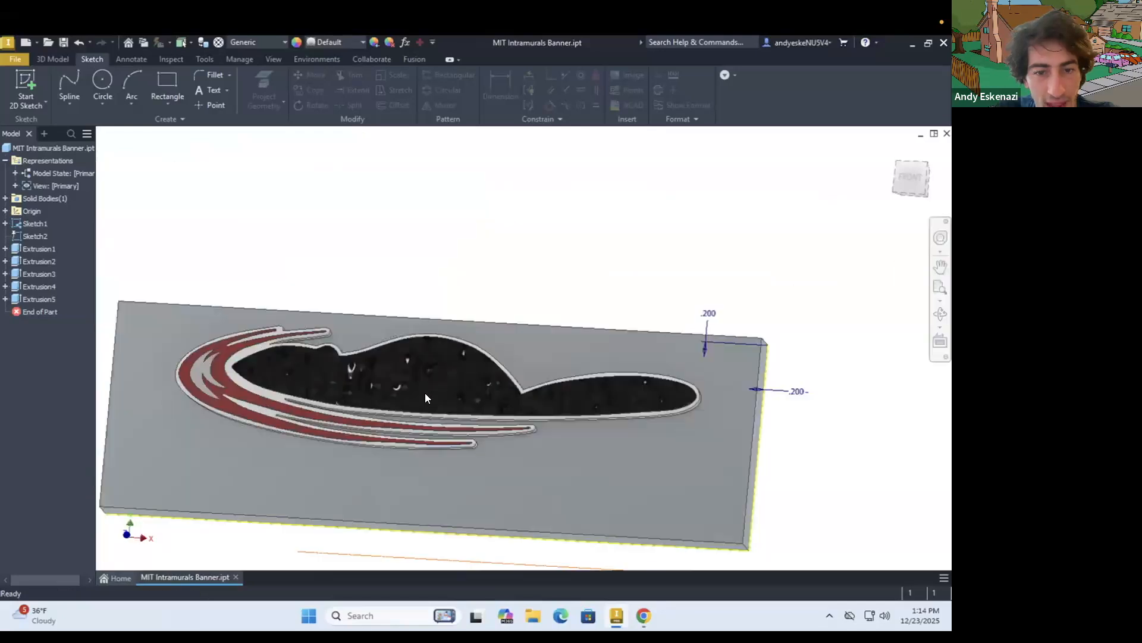
right_click(40, 298)
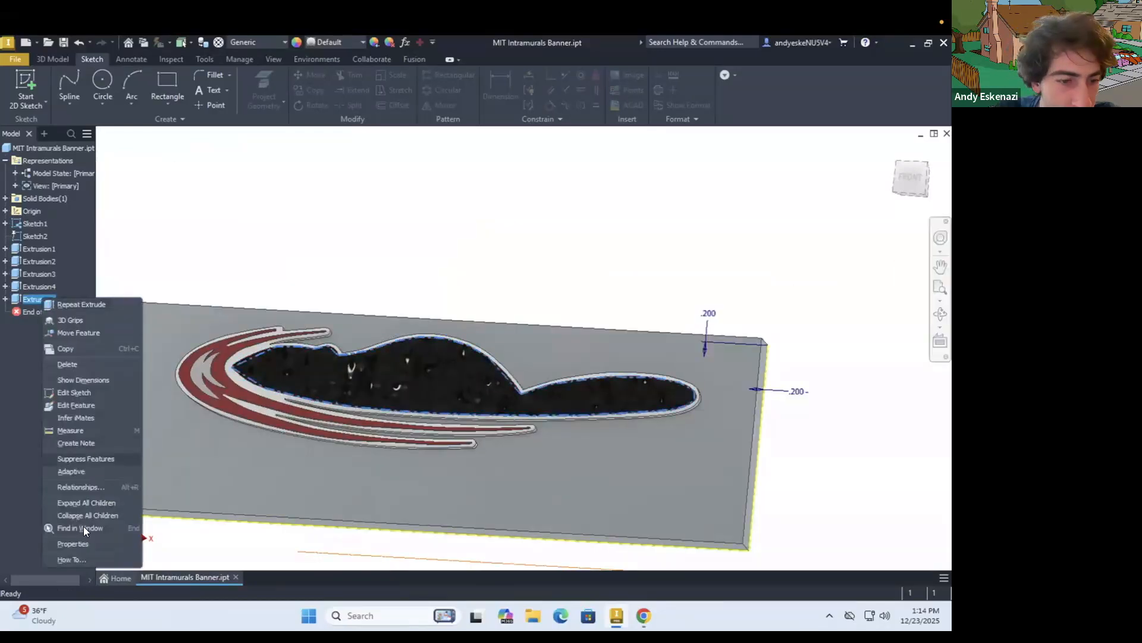
left_click(73, 544)
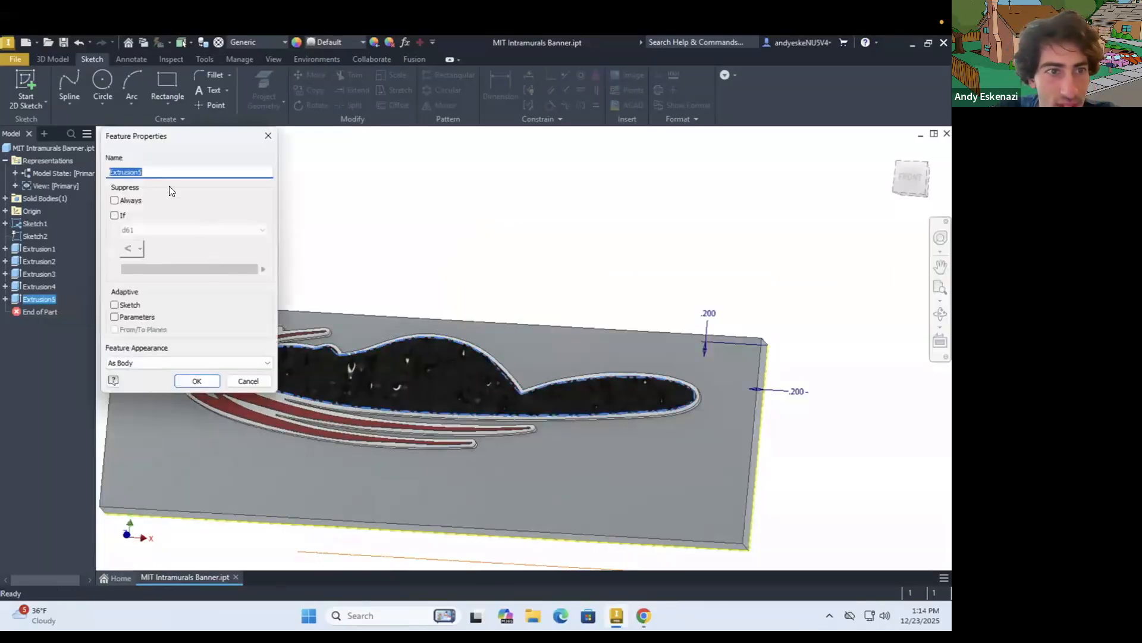
left_click(166, 363)
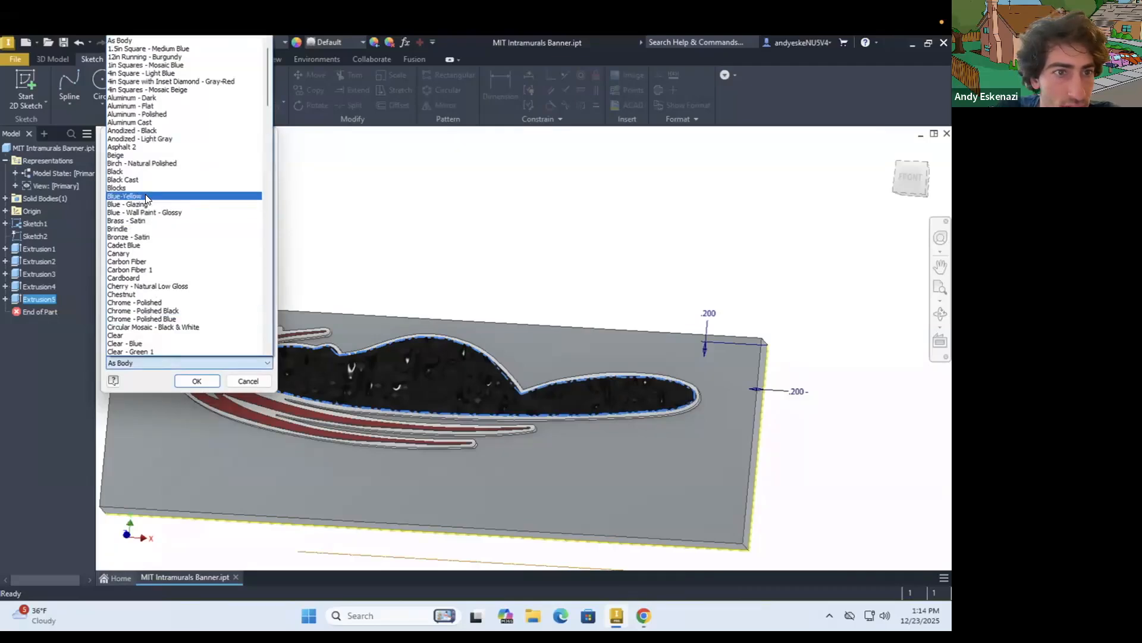
scroll(149, 229, "down", 2)
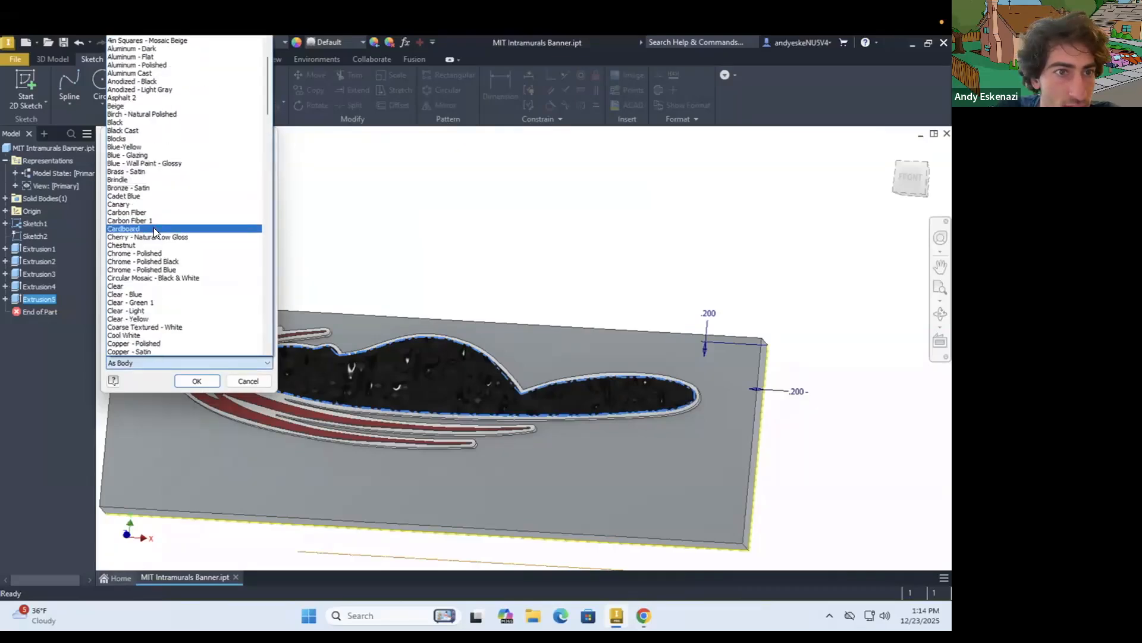
left_click(135, 130)
left_click(192, 381)
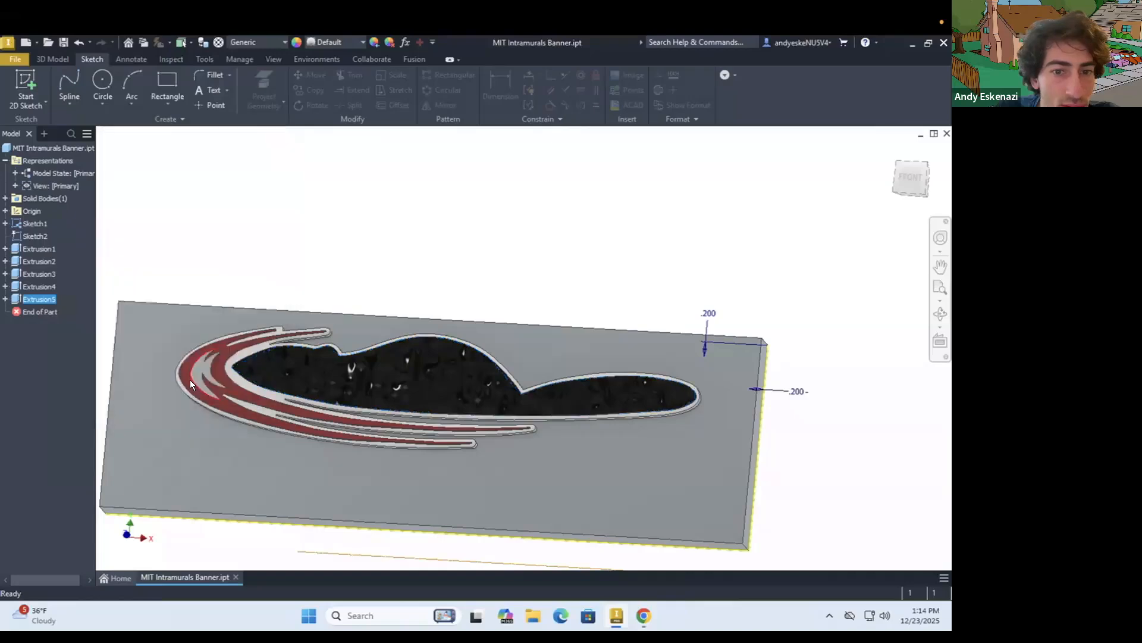
Change the feature appearance of the beaver body, Extrusion5, to Black
right_click(26, 302)
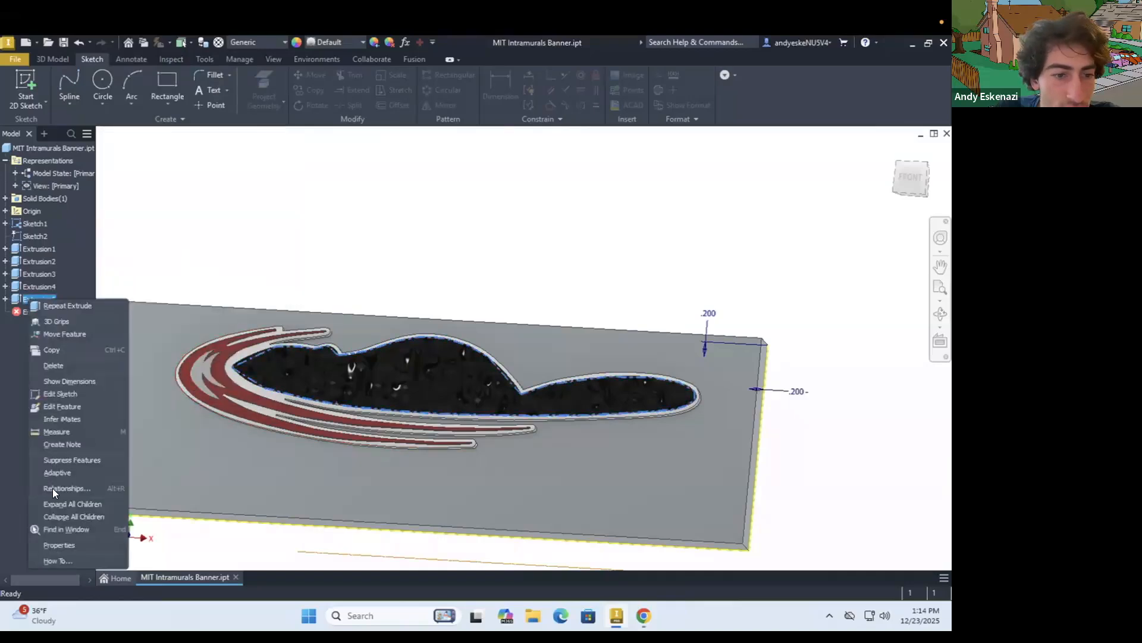
left_click(72, 541)
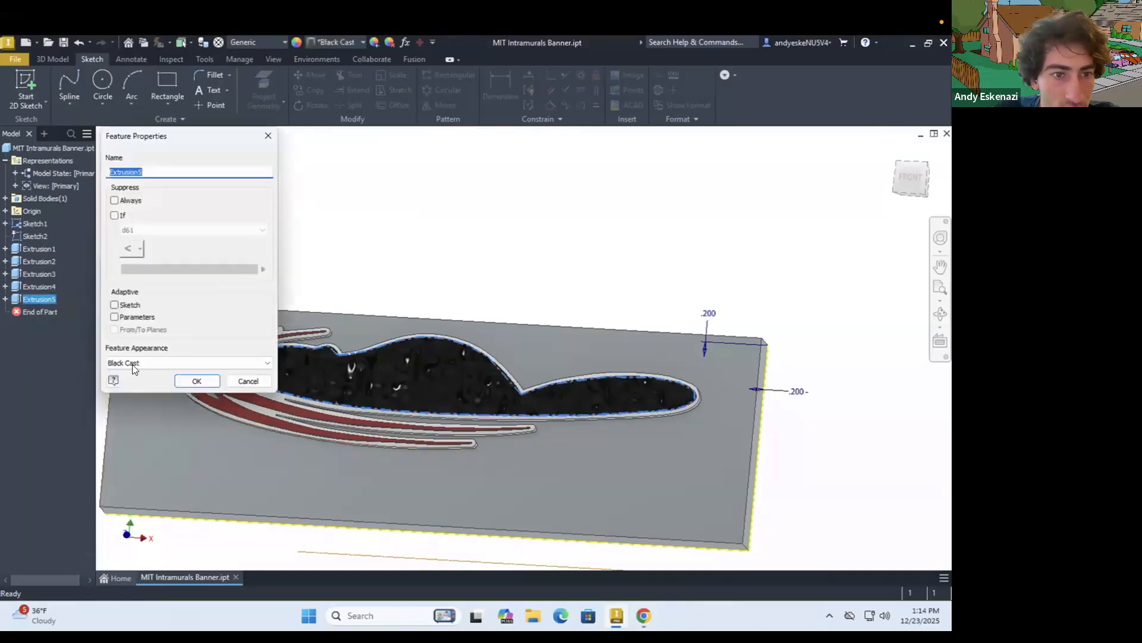
left_click(135, 361)
scroll(143, 85, "up", 1)
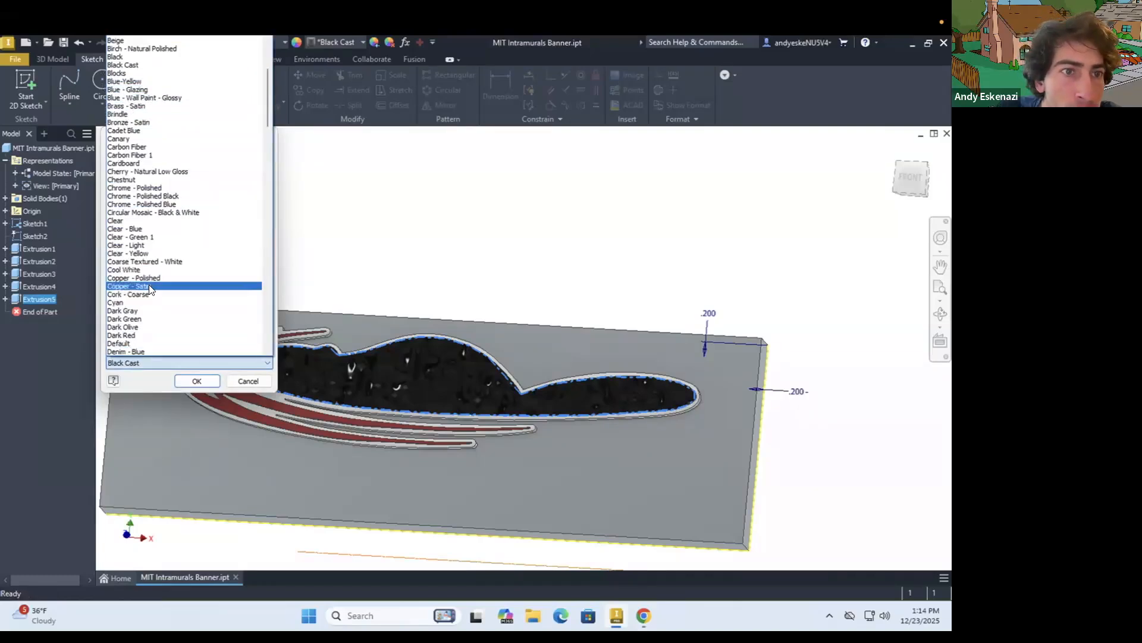
scroll(138, 96, "up", 1)
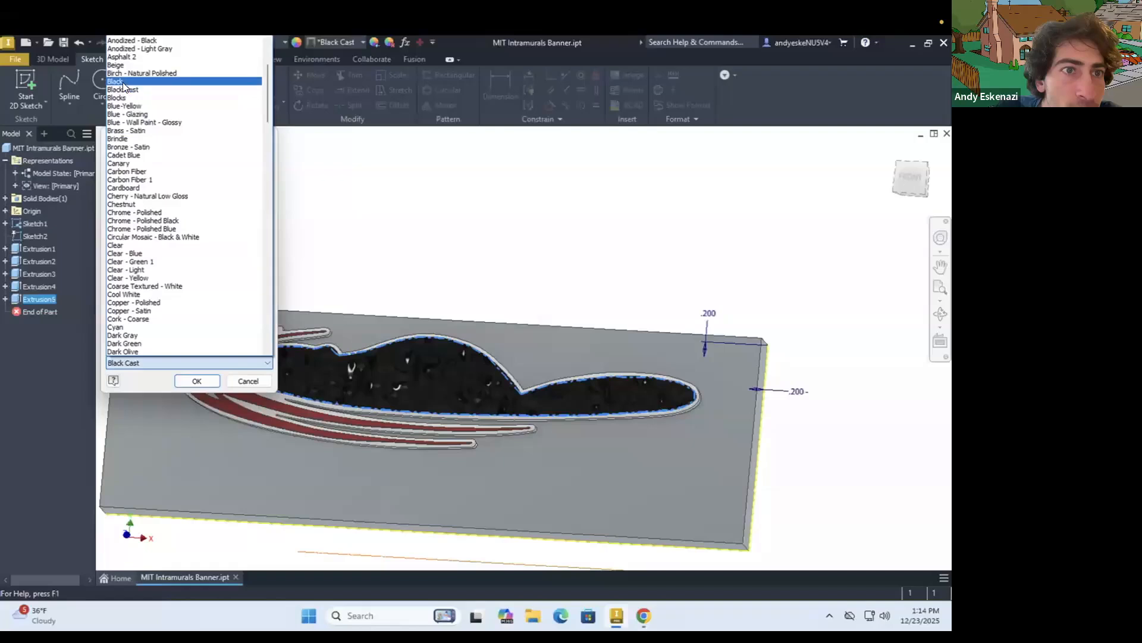
left_click(123, 82)
left_click(197, 381)
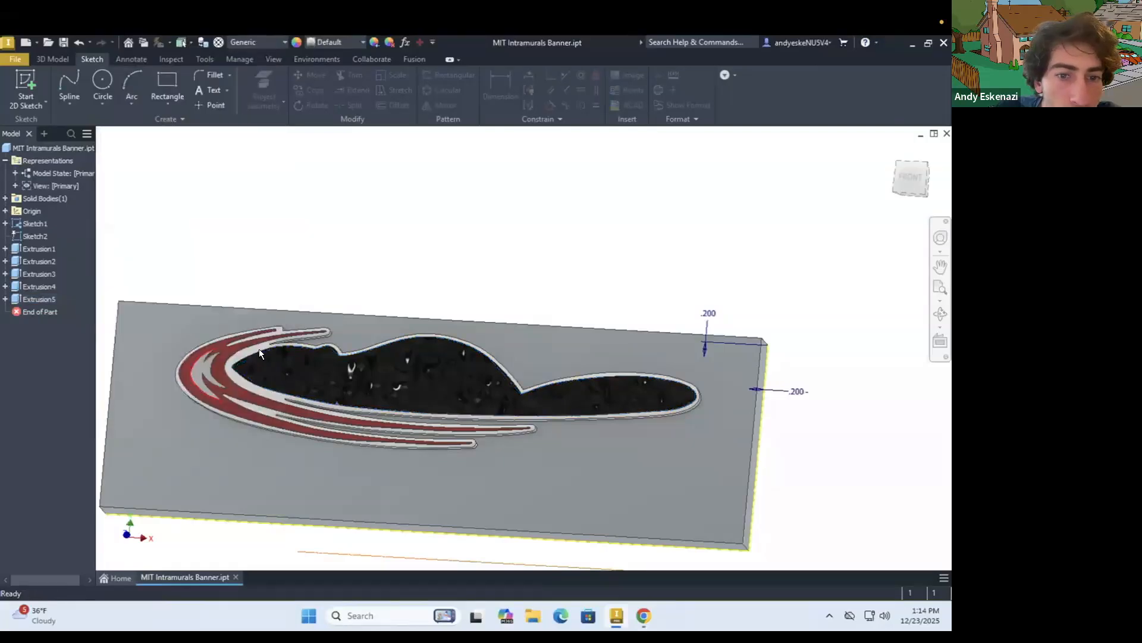
Change the feature appearance of the beaver body, Extrusion5, to Asphalt 2
scroll(274, 369, "up", 3)
mouse_move(291, 367)
middle_mouse_down("shift")
mouse_move(321, 357)
mouse_move(288, 330)
mouse_move(328, 411)
middle_mouse_up("shift")
scroll(328, 410, "down", 4)
middle_click_drag(350, 369, 348, 370, "shift")
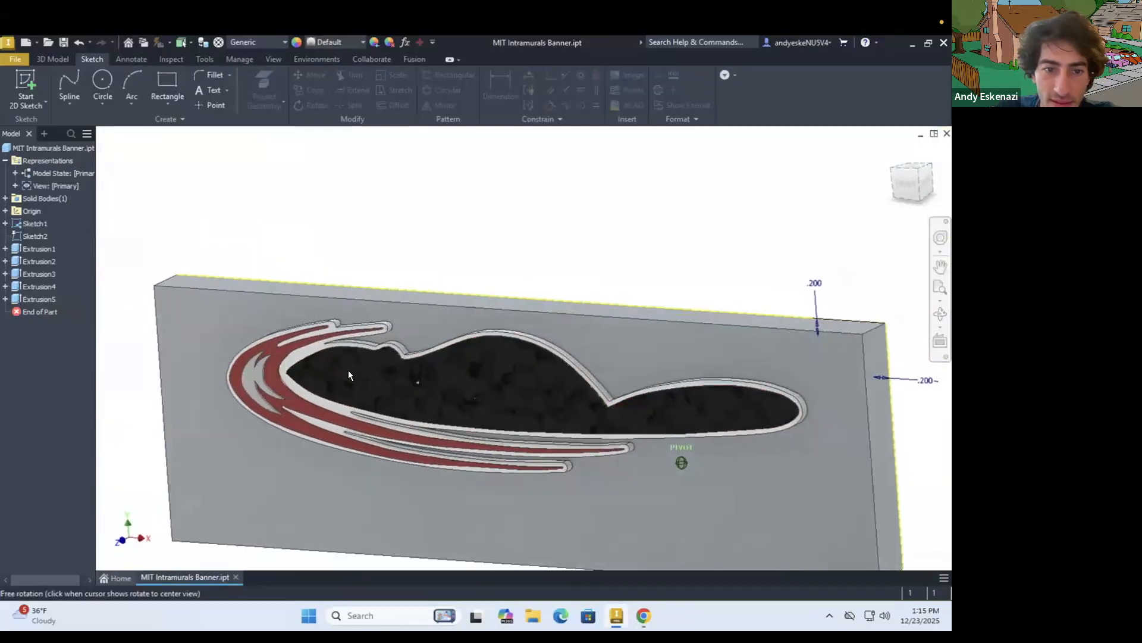
right_click(40, 297)
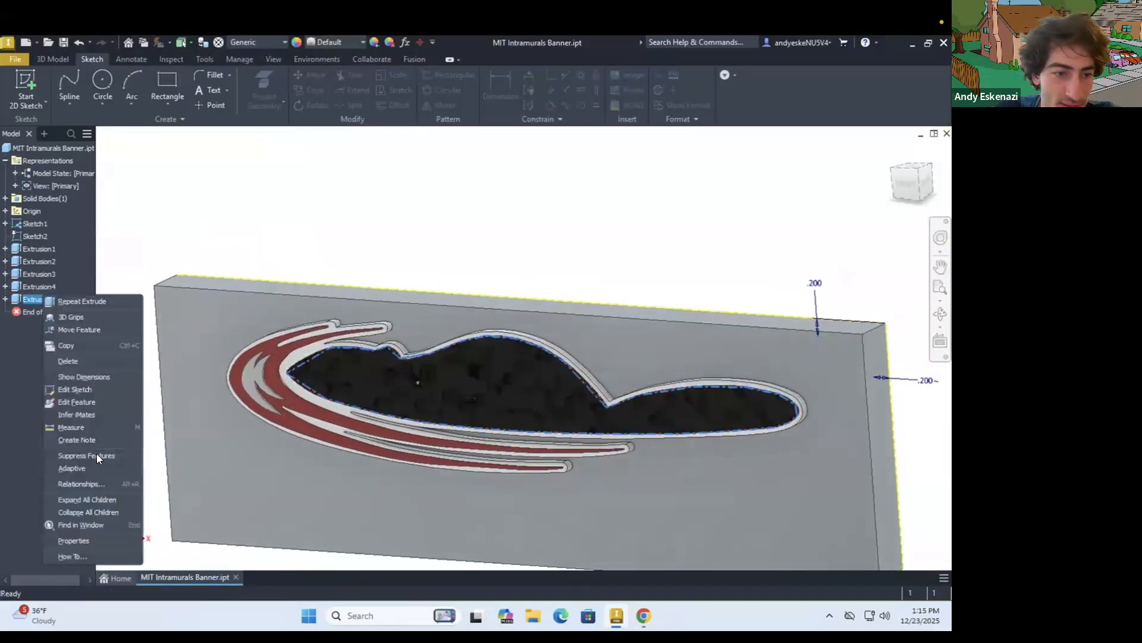
left_click(88, 538)
left_click(159, 361)
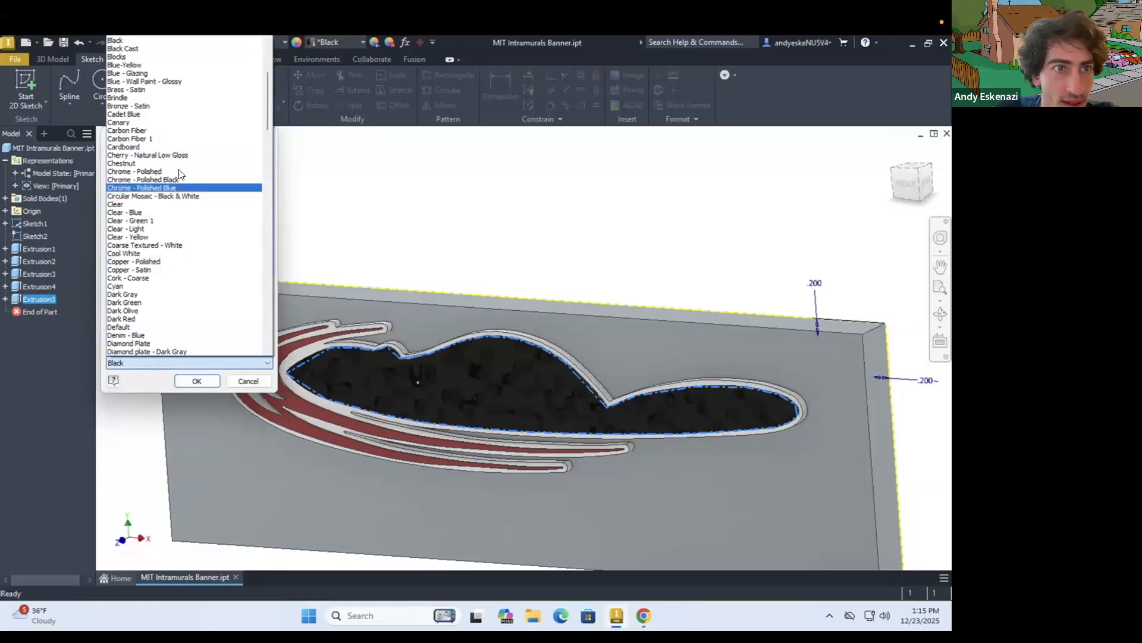
scroll(179, 181, "up", 1)
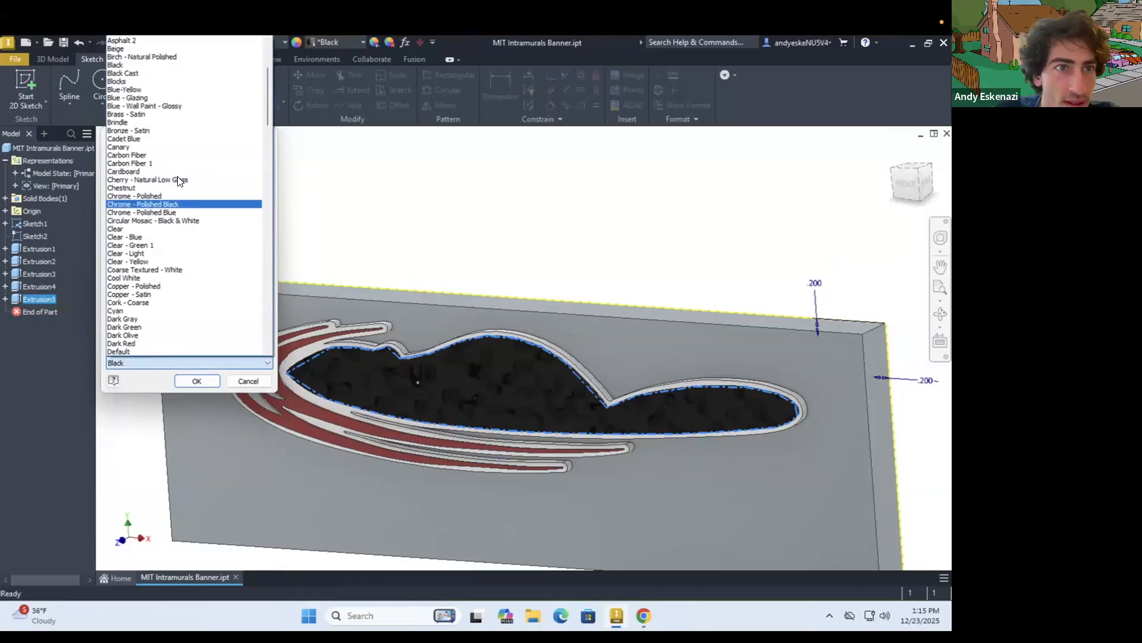
scroll(179, 181, "up", 2)
left_click(134, 91)
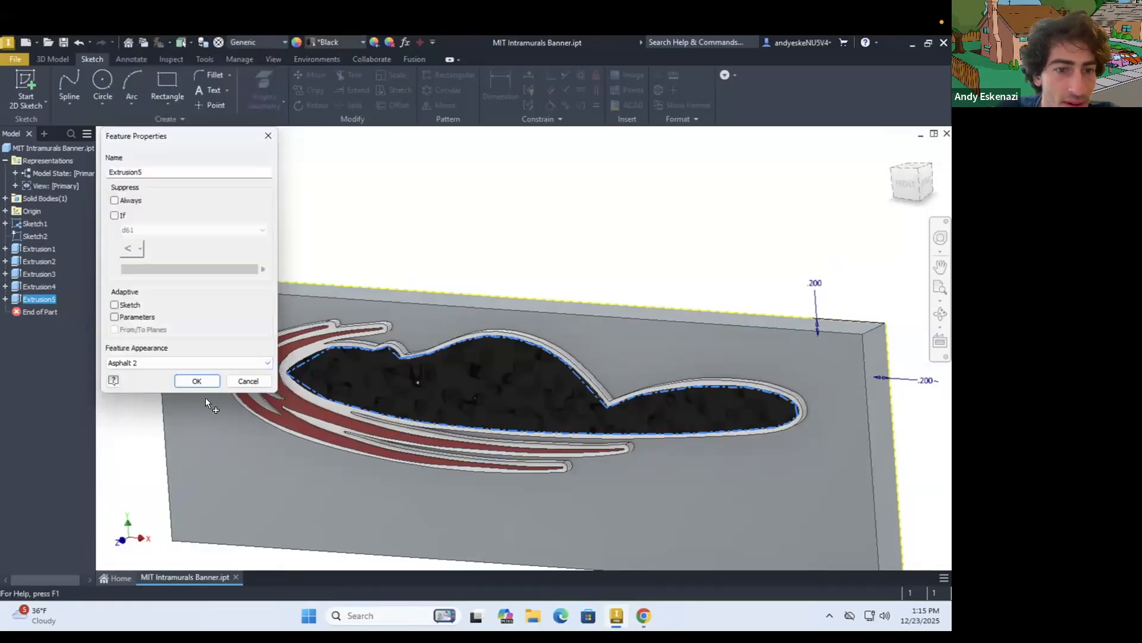
left_click(195, 379)
Save the MIT Intramurals Banner part and view the coloured logo on the whole banner
middle_click_drag(353, 396, 440, 373, "shift")
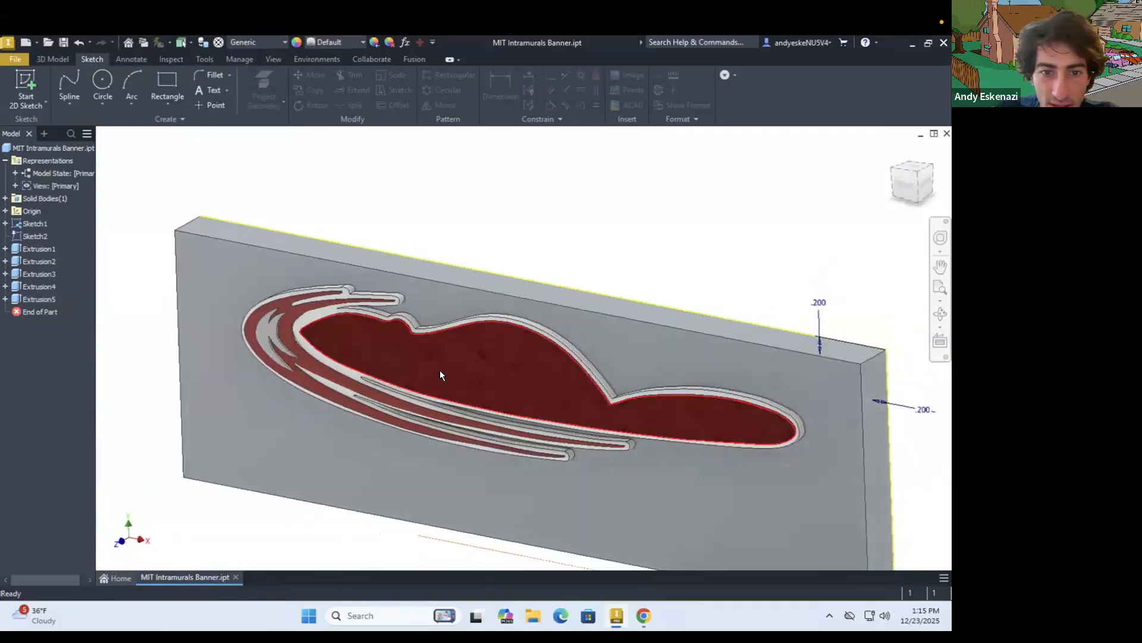
right_click(439, 370)
left_click(59, 43)
scroll(390, 332, "down", 5)
middle_click_drag(435, 365, 441, 359, "shift")
scroll(333, 338, "up", 3)
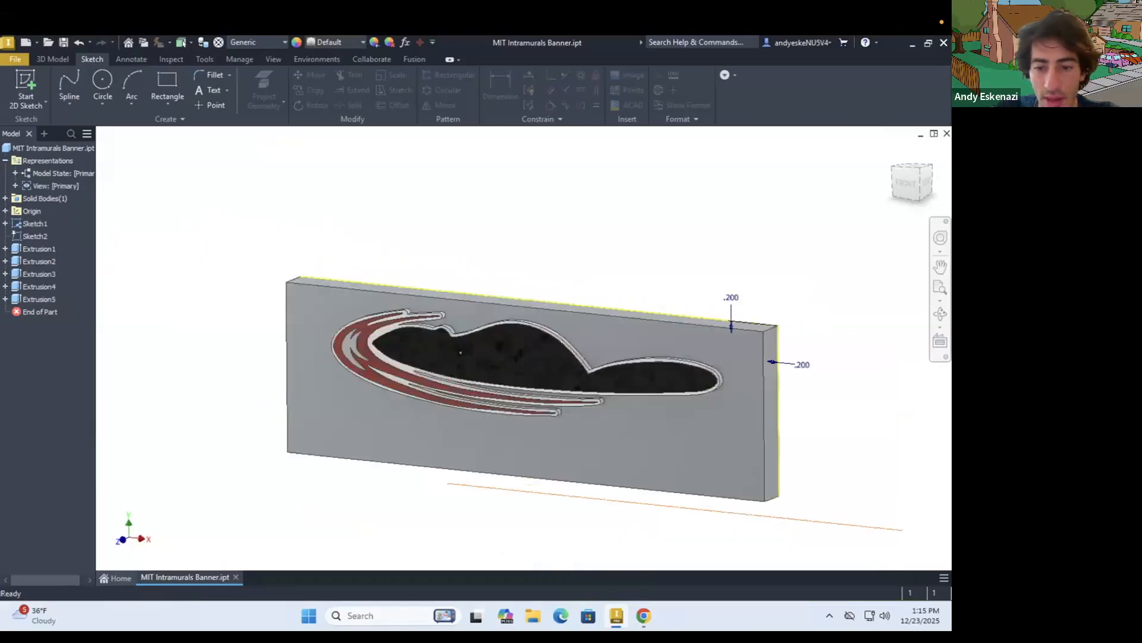
Check the reference logo in the browser, then start a 2D sketch on the beaver body's raised face for projecting geometry
left_click(644, 617)
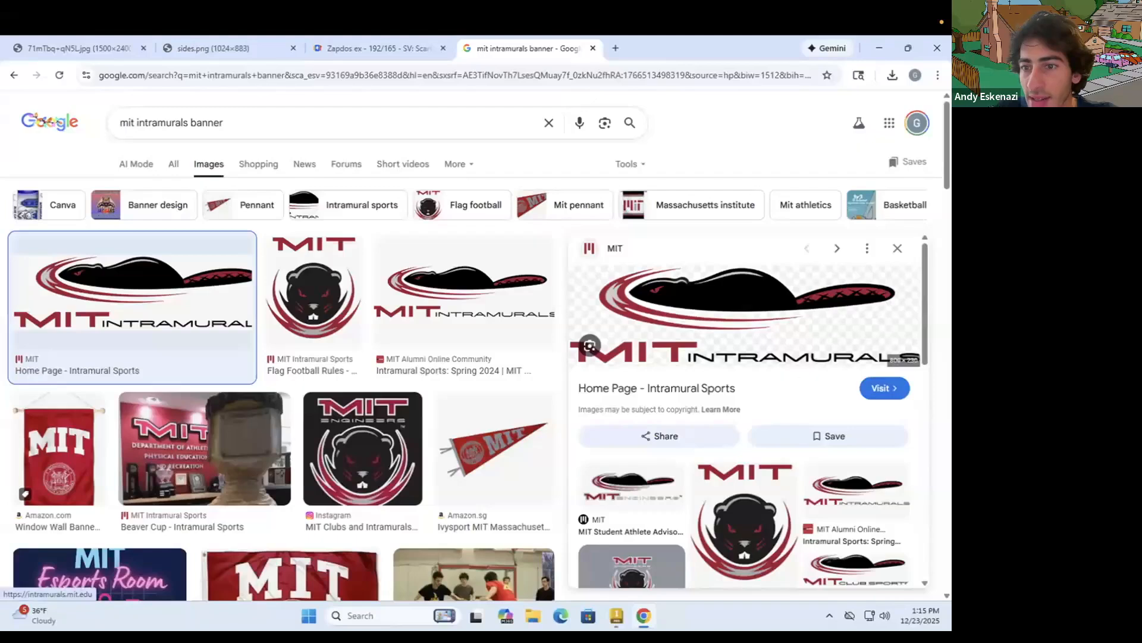
left_click(644, 617)
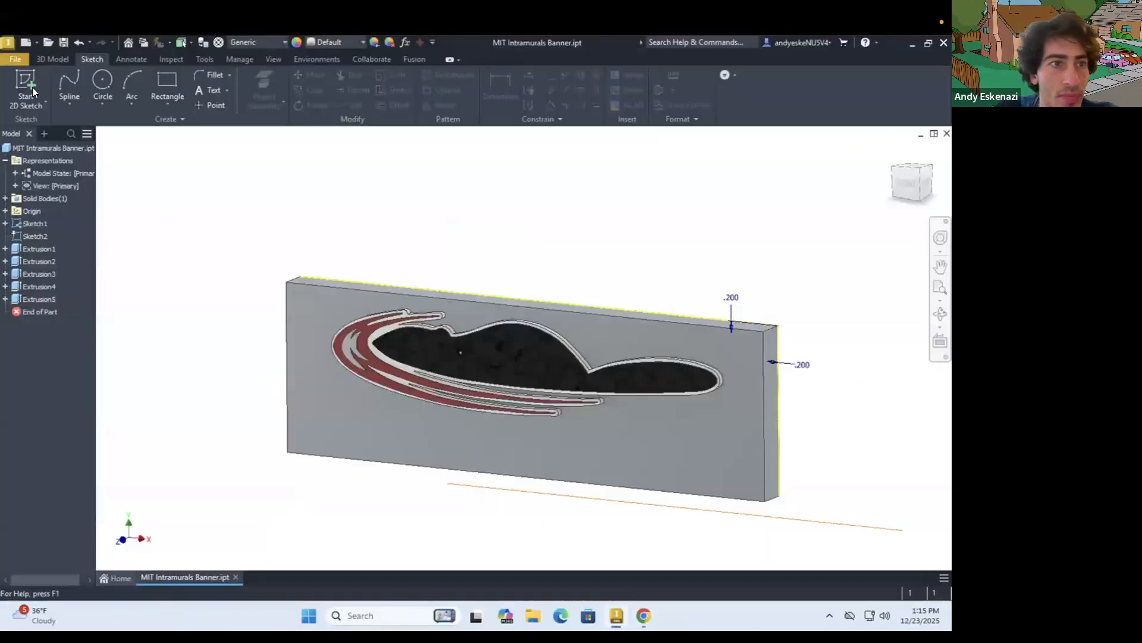
left_click(500, 357)
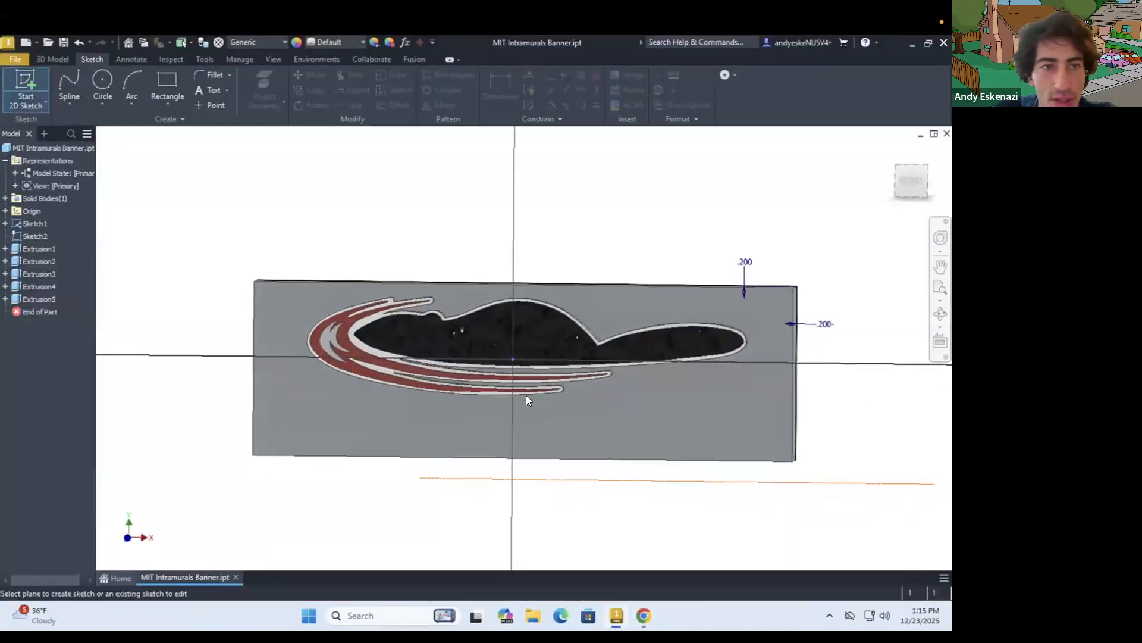
left_click(262, 91)
Project the edges of the beaver's eye outline from the traced logo into the new sketch
middle_click_drag(461, 322, 397, 309, "shift")
scroll(397, 309, "down", 3)
scroll(679, 307, "up", 8)
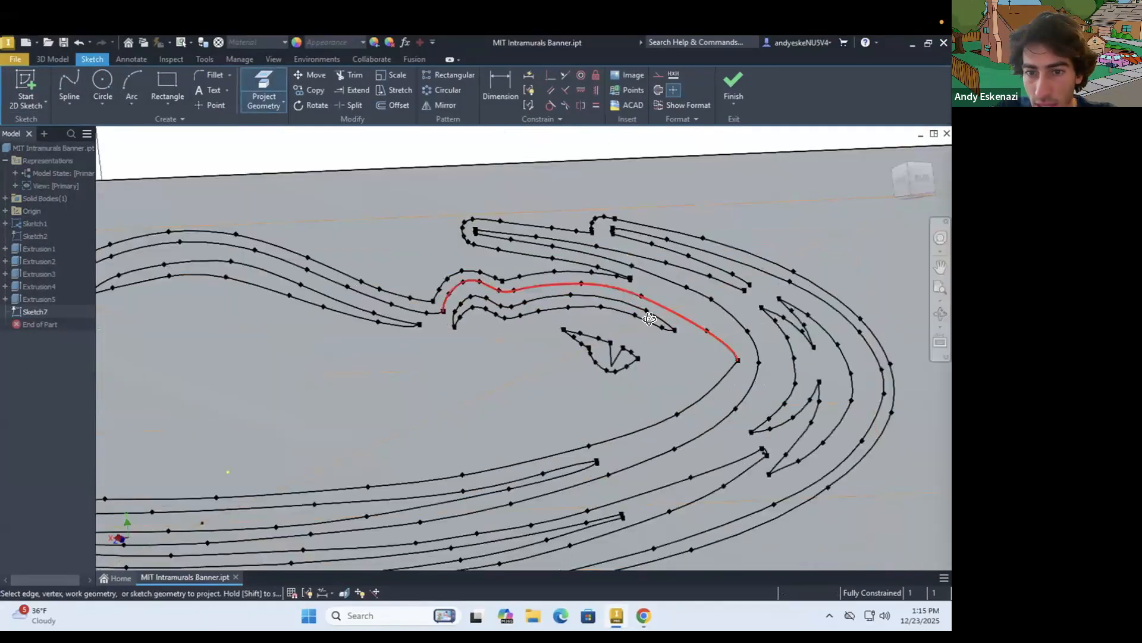
scroll(653, 322, "up", 5)
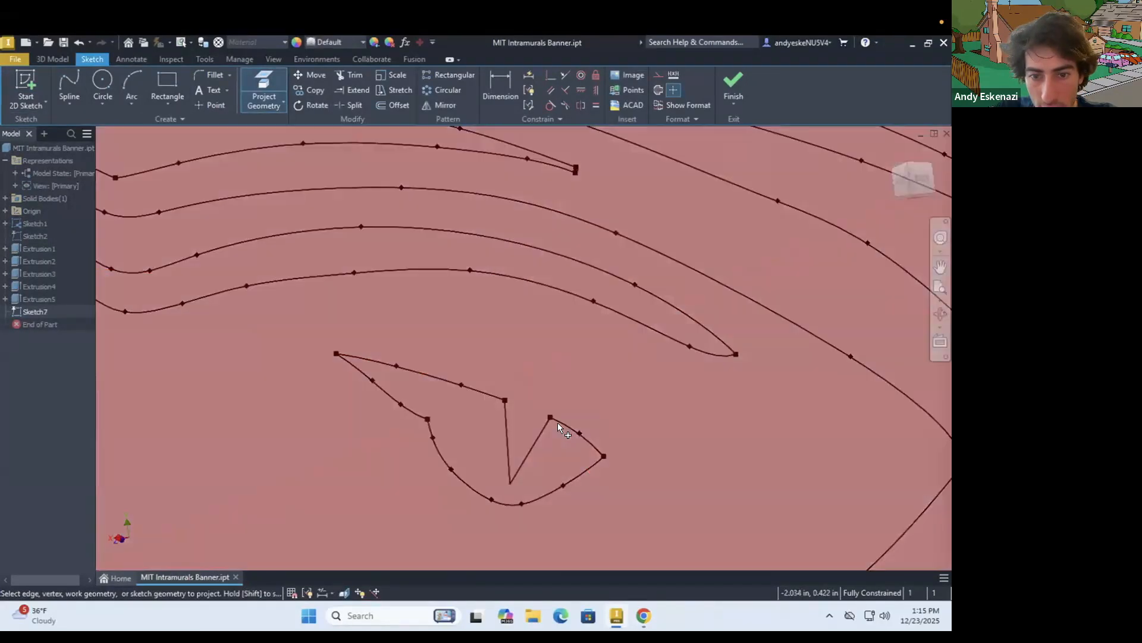
left_click(561, 425)
left_click(595, 460)
Project the tail's pointed pattern and small triangles into the sketch, working from the beaver's body along the tail
mouse_move(415, 414)
middle_mouse_down("shift")
mouse_move(528, 391)
mouse_move(277, 396)
middle_mouse_up("shift")
scroll(277, 397, "down", 3)
scroll(197, 340, "up", 5)
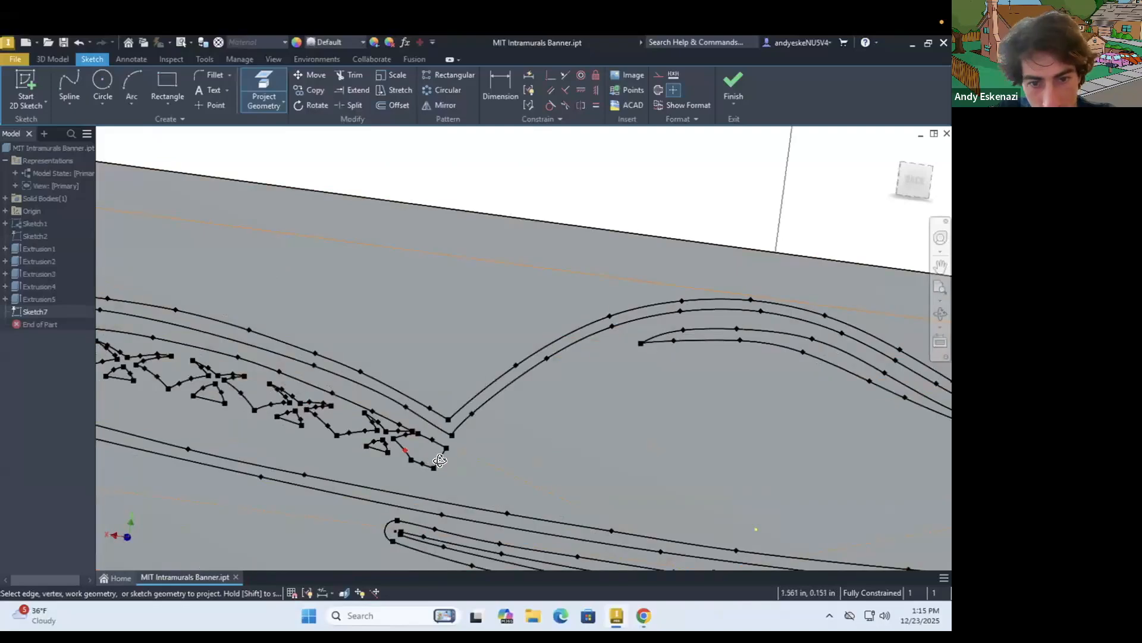
scroll(440, 461, "up", 3)
left_click(430, 442)
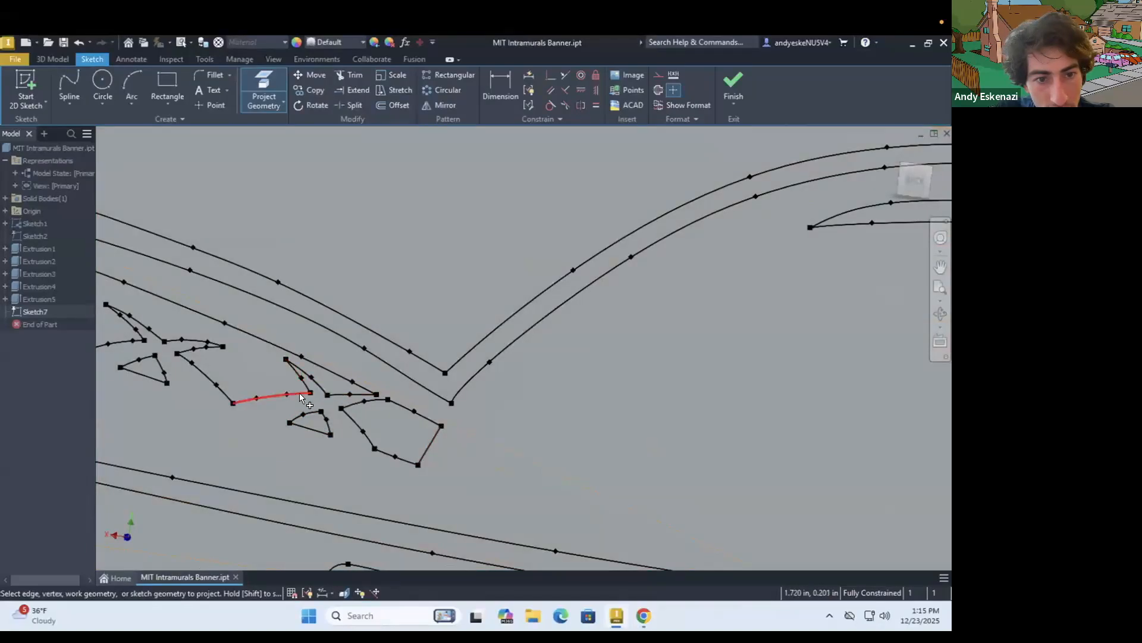
scroll(163, 345, "down", 2)
scroll(158, 345, "up", 4)
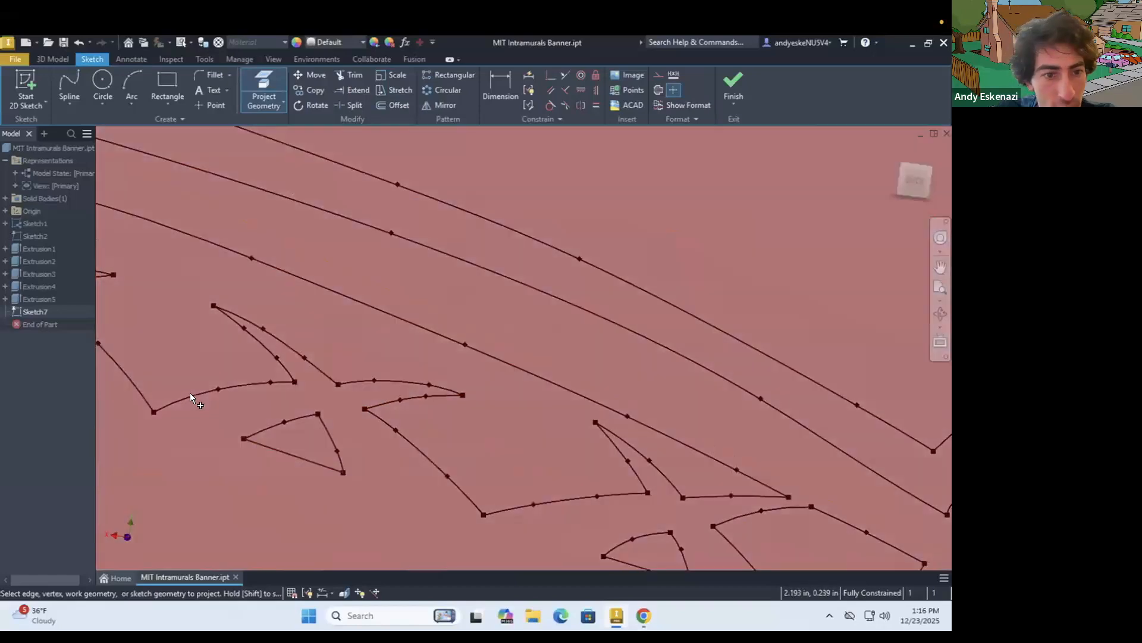
scroll(297, 412, "down", 5)
scroll(266, 392, "up", 6)
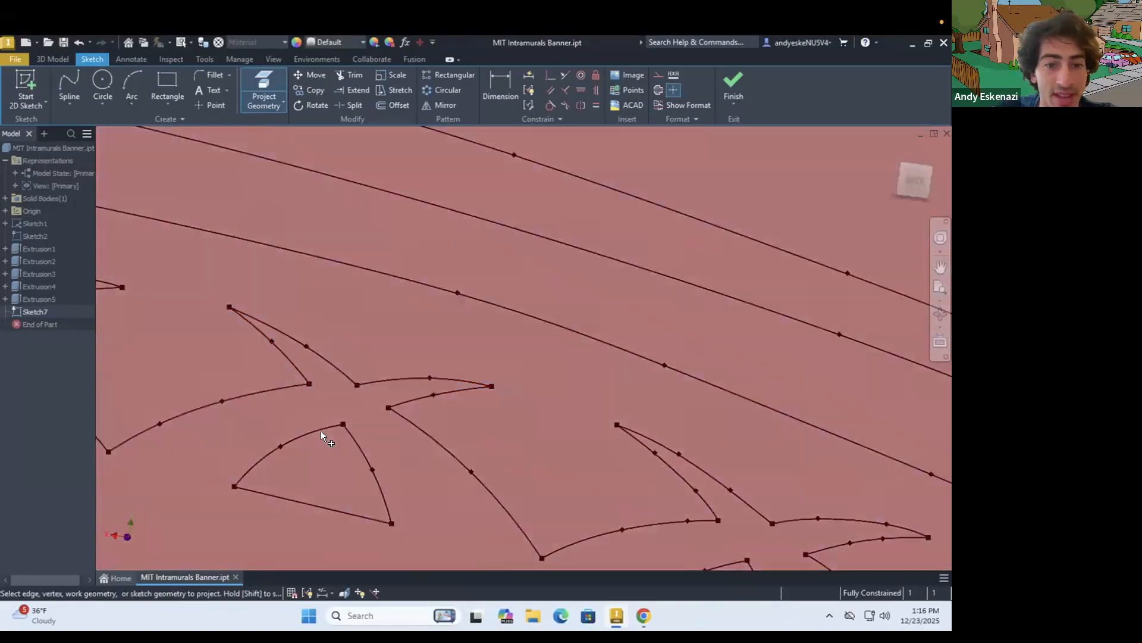
scroll(297, 428, "down", 4)
scroll(188, 398, "up", 3)
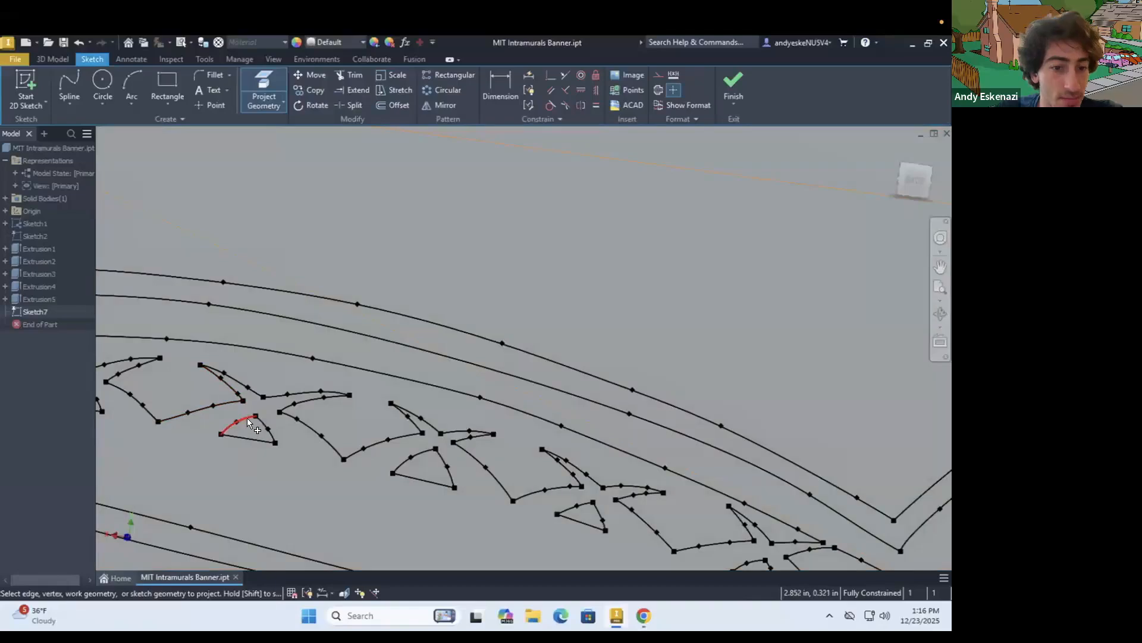
Project the remaining pattern edges and triangles out to the tail tip, then check the projected outlines from the front
scroll(259, 418, "down", 3)
scroll(188, 408, "down", 1)
scroll(188, 408, "up", 3)
scroll(131, 387, "down", 2)
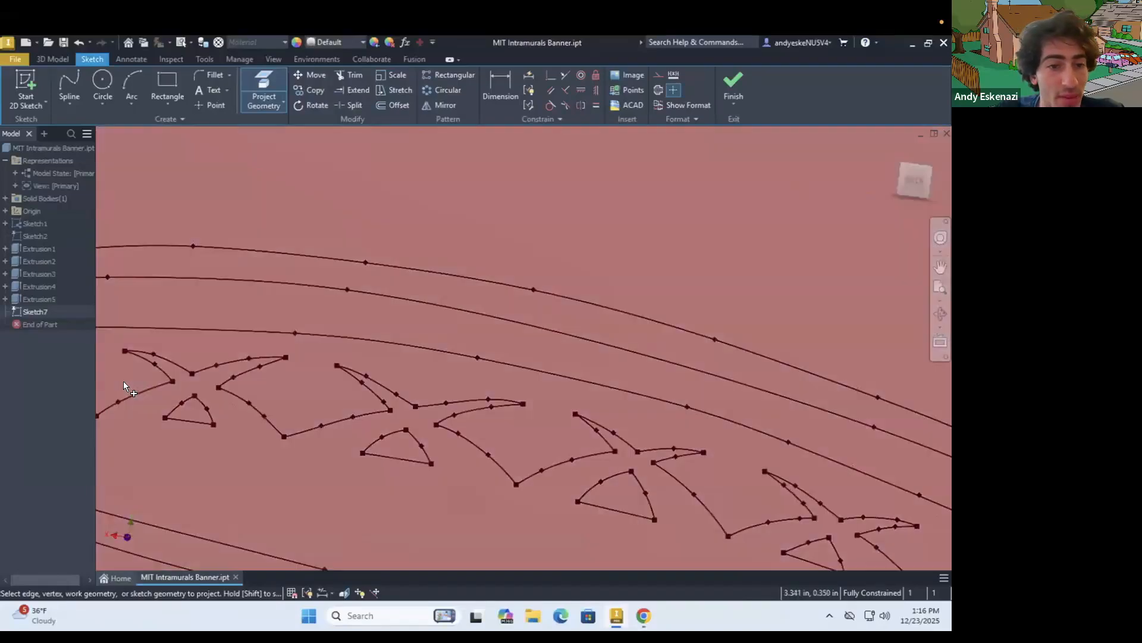
scroll(98, 376, "up", 3)
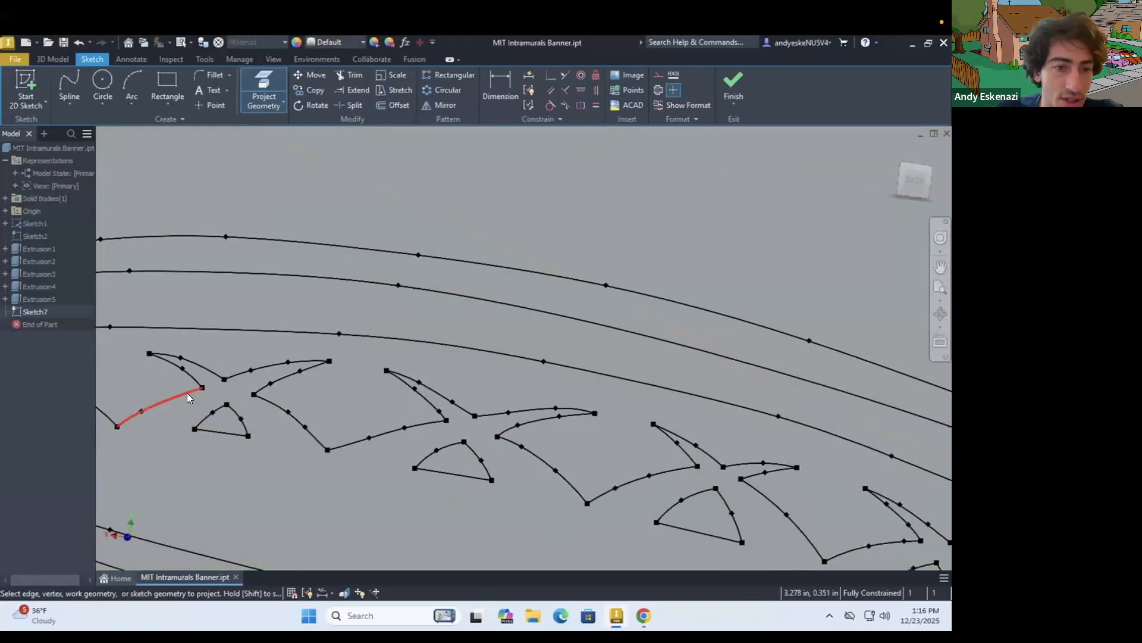
left_click(187, 393)
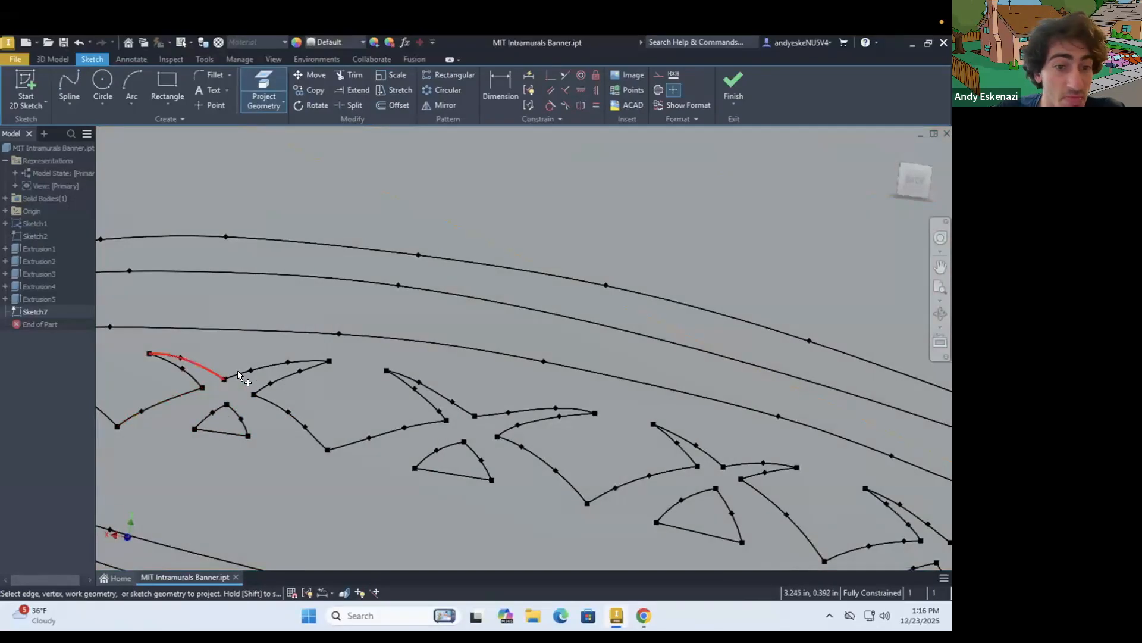
scroll(345, 368, "down", 4)
scroll(225, 399, "up", 4)
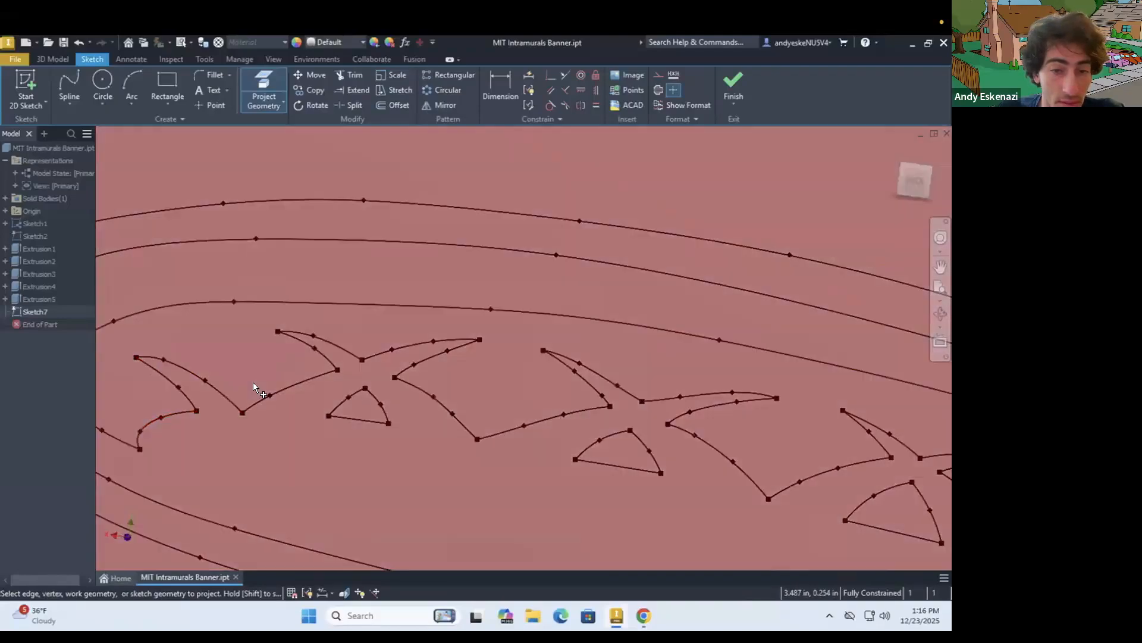
scroll(254, 385, "down", 4)
mouse_move(253, 381)
middle_mouse_down("shift")
mouse_move(273, 359)
mouse_move(324, 369)
middle_mouse_up("shift")
scroll(273, 359, "up", 4)
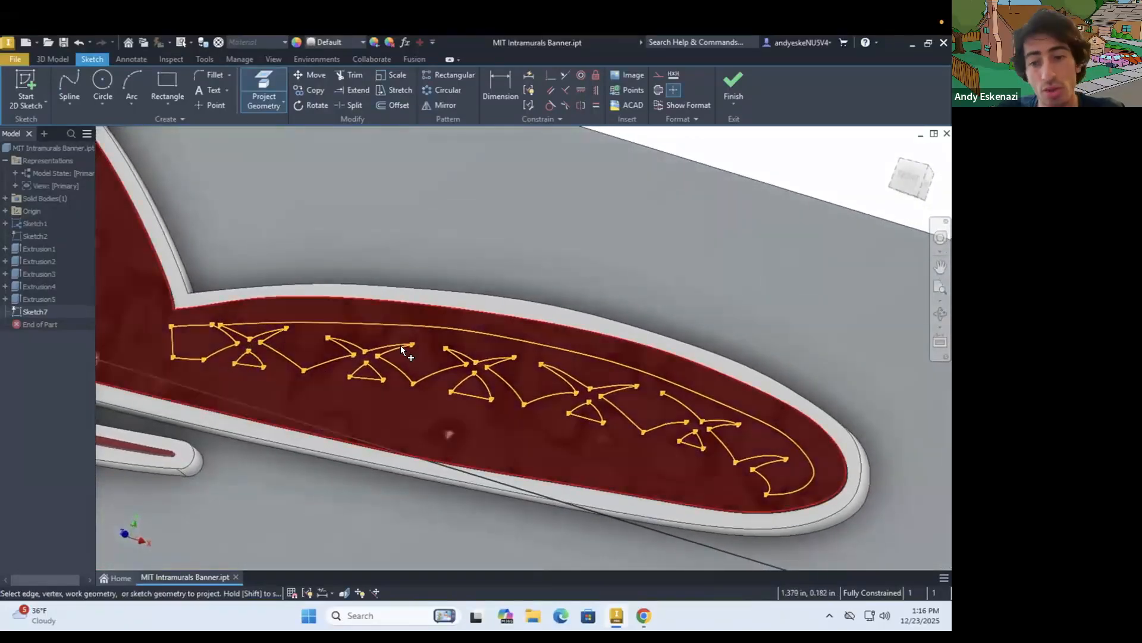
scroll(401, 345, "down", 8)
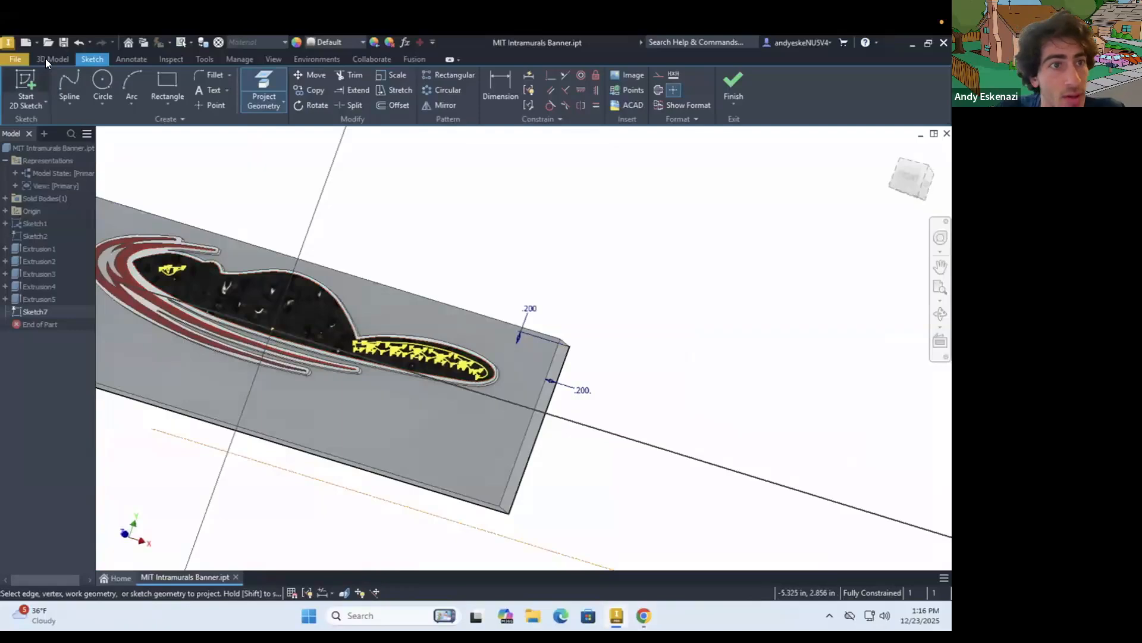
left_click(44, 57)
left_click(67, 89)
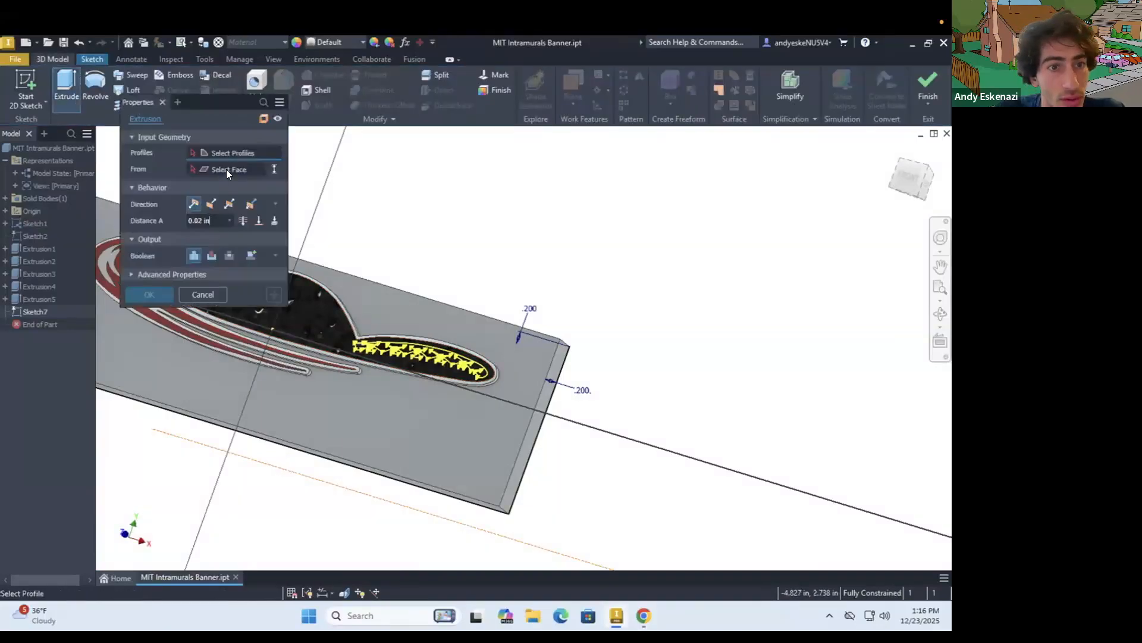
left_click(211, 255)
scroll(419, 345, "up", 5)
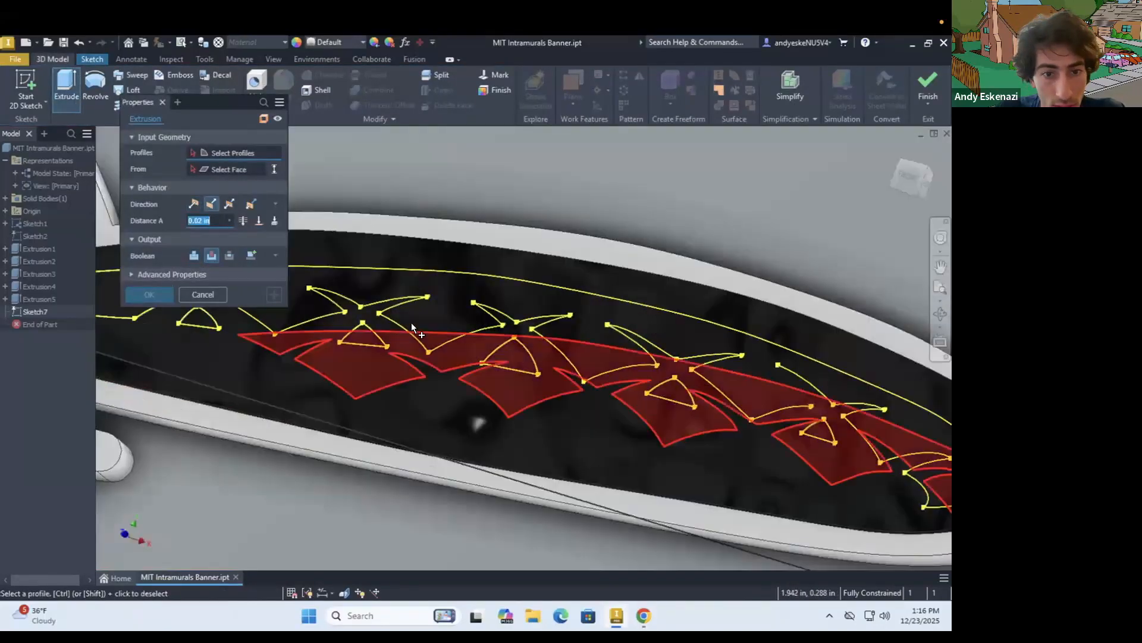
scroll(416, 334, "down", 5)
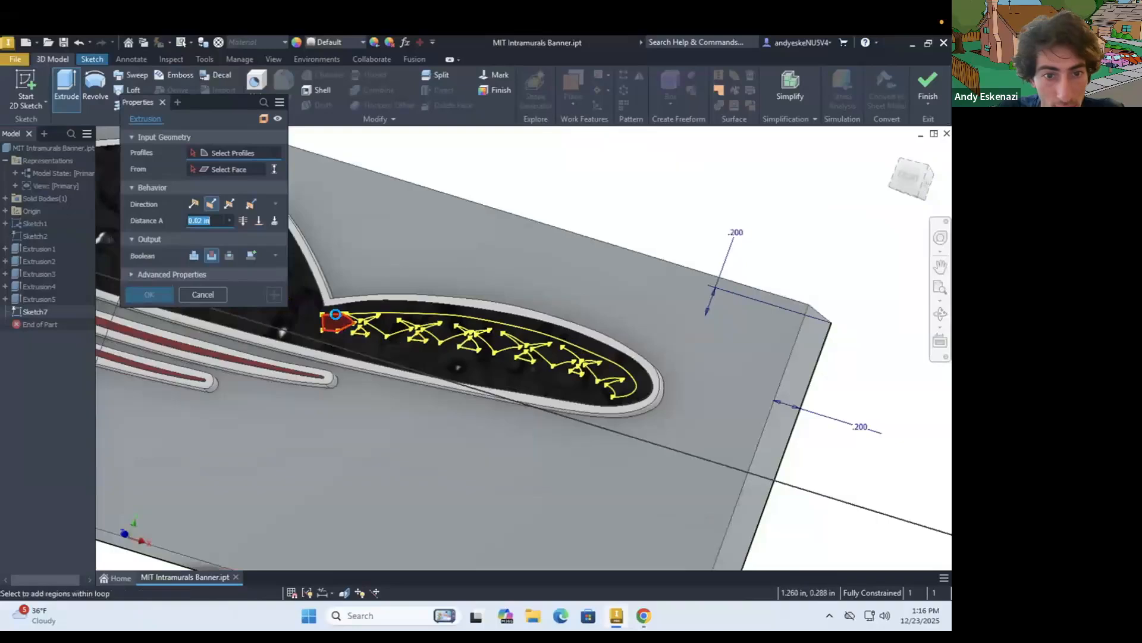
scroll(334, 320, "up", 3)
left_click(337, 320)
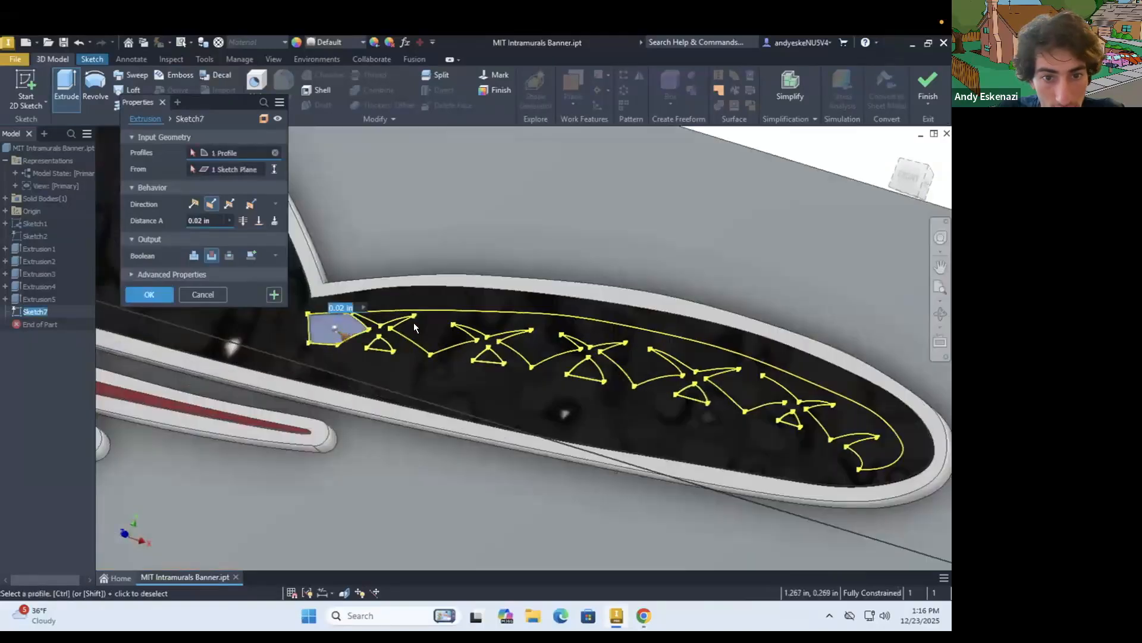
left_click(382, 344)
scroll(487, 351, "up", 4)
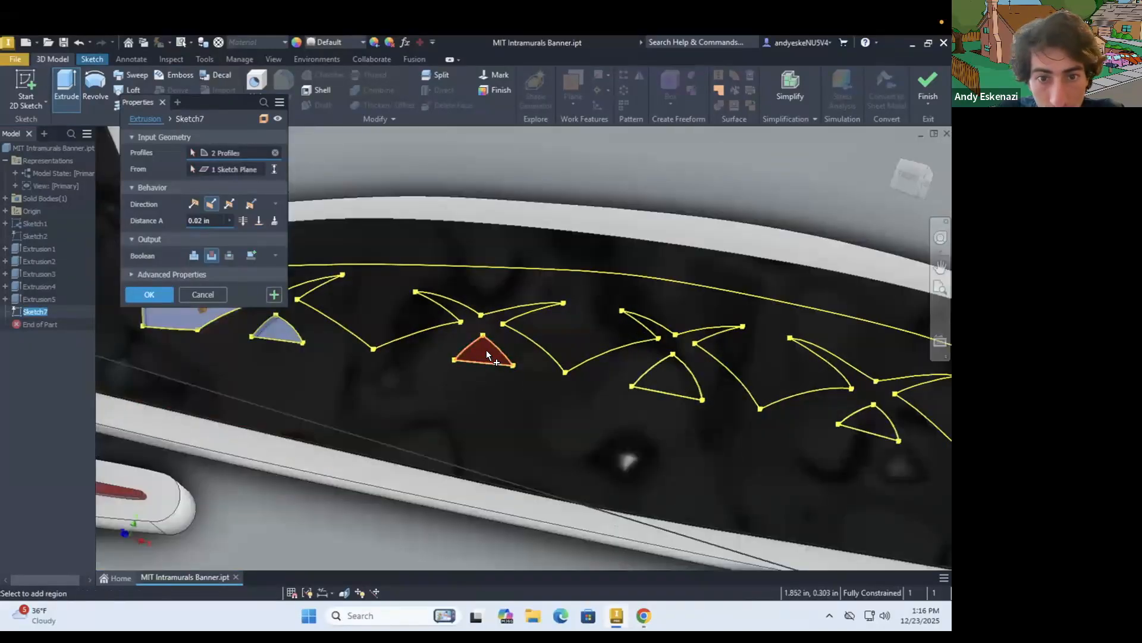
left_click(486, 351)
left_click(823, 401)
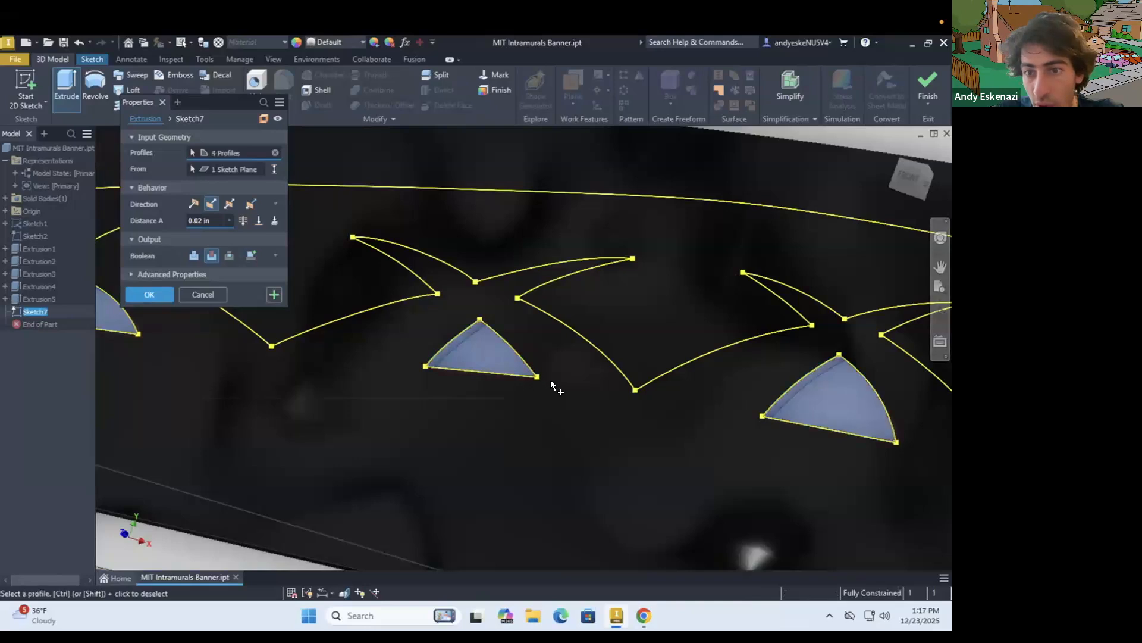
scroll(773, 411, "down", 4)
scroll(770, 416, "up", 3)
left_click(770, 419)
scroll(768, 420, "down", 4)
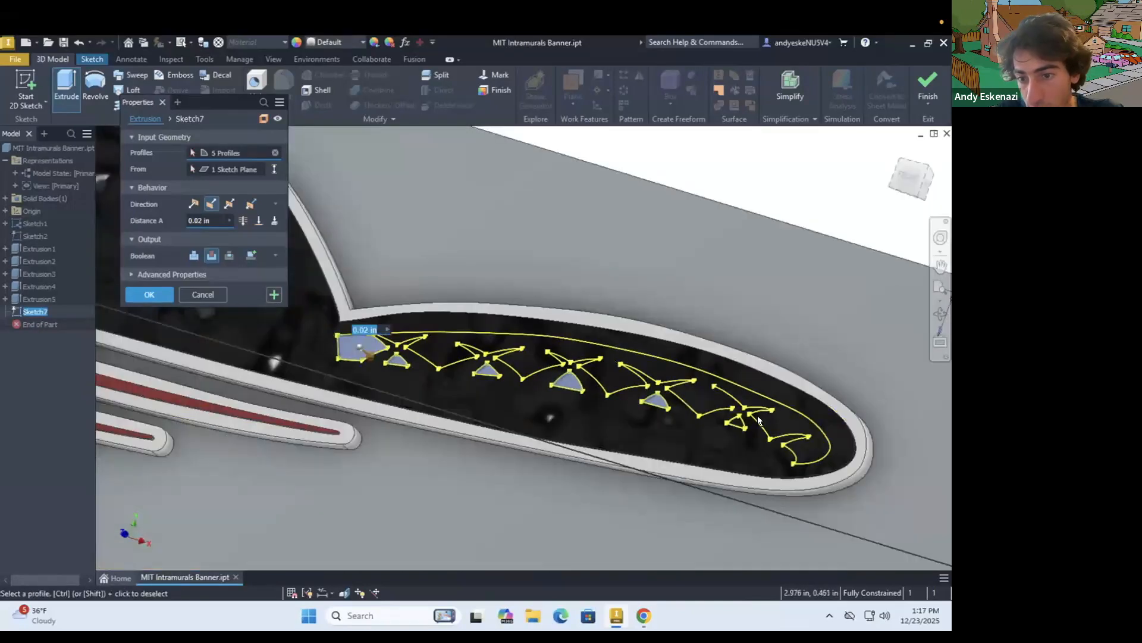
scroll(766, 421, "up", 3)
key("Escape")
Project the missing edge of the pointed pattern near the tail tip into the sketch to close the tail region
mouse_move(698, 395)
middle_mouse_down("shift")
mouse_move(498, 378)
mouse_move(625, 398)
middle_mouse_up("shift")
scroll(829, 431, "up", 3)
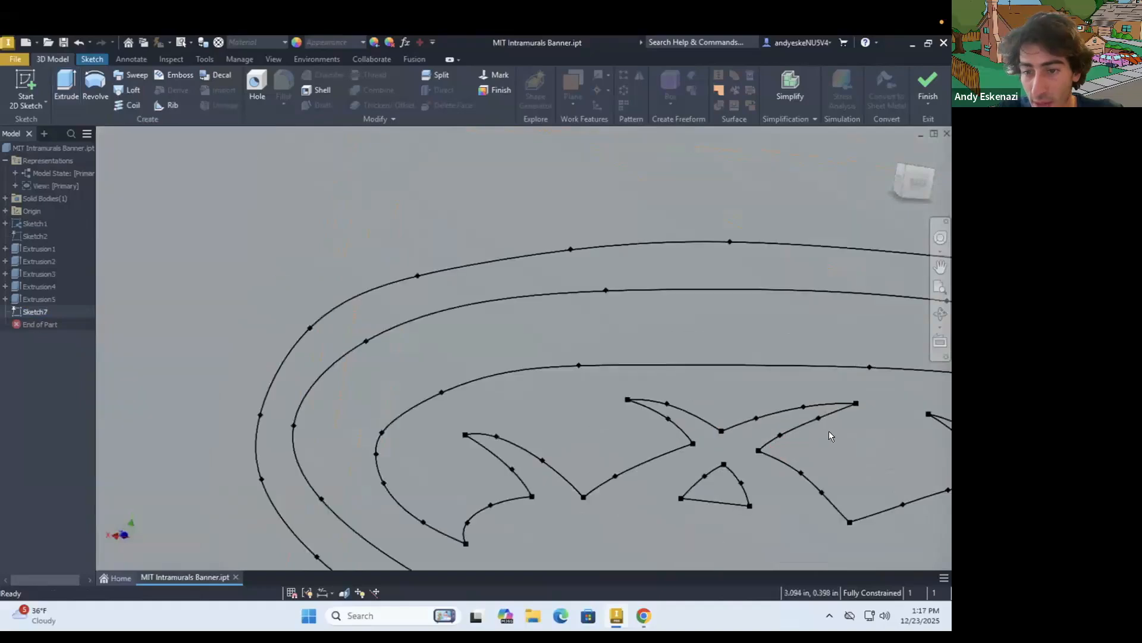
left_click(81, 59)
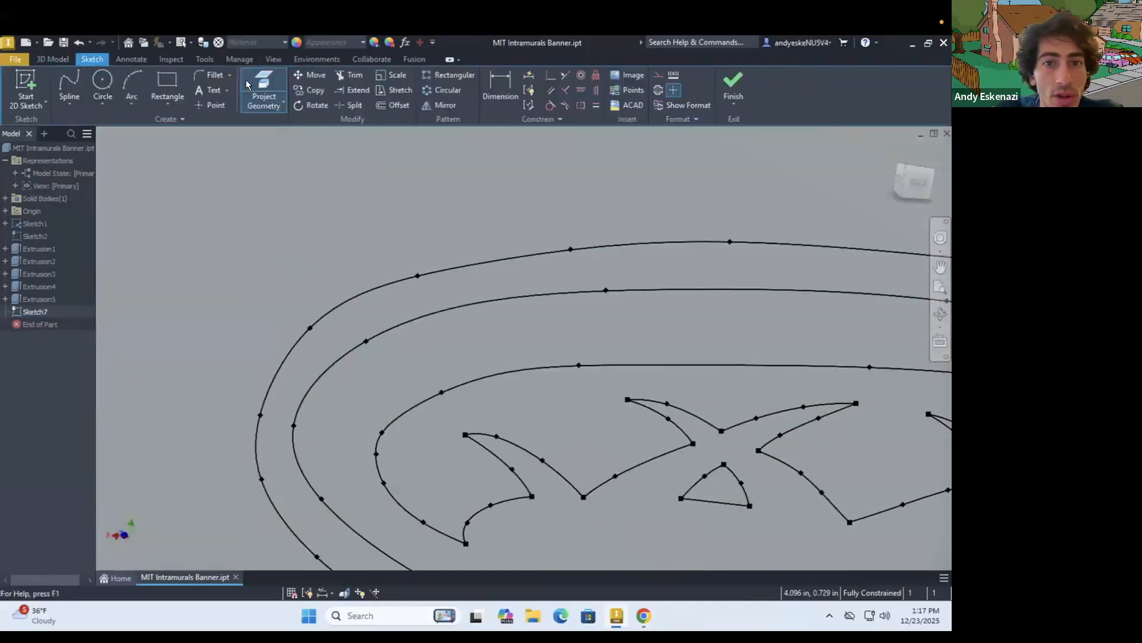
left_click(250, 82)
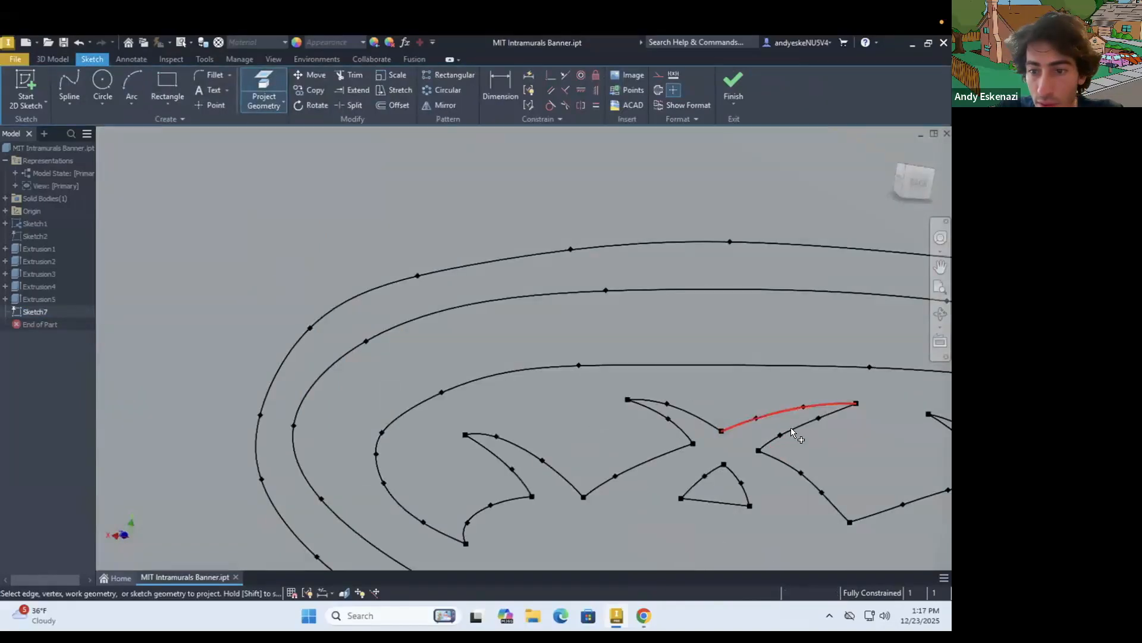
scroll(761, 408, "down", 4)
middle_click_drag(761, 408, 864, 428, "shift")
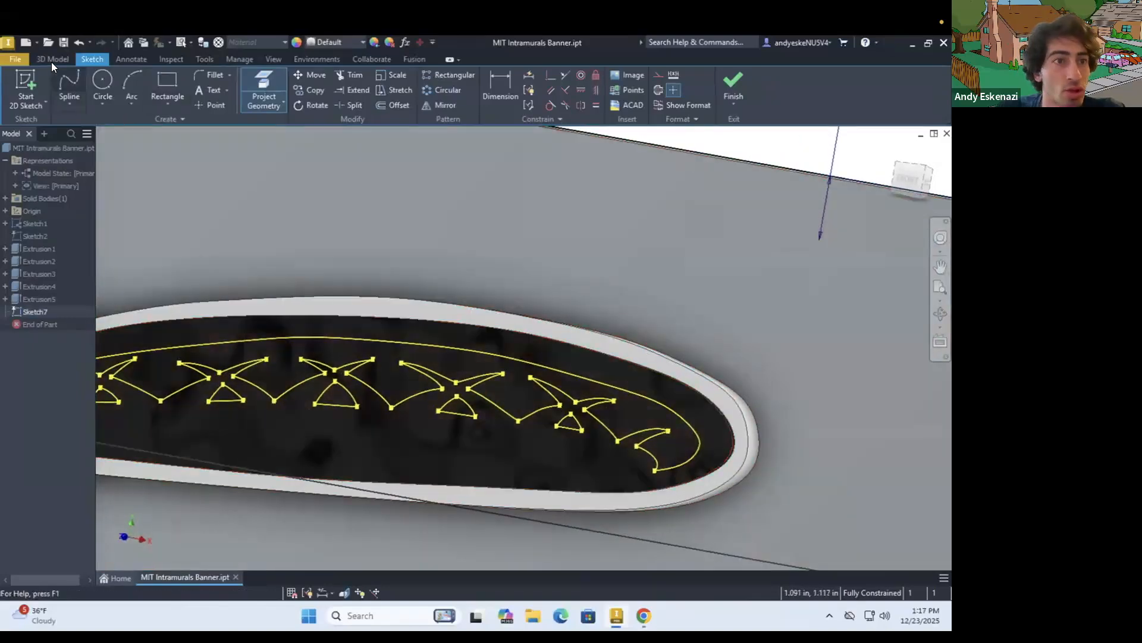
Extrude the large tail pattern region and the triangle nearest the tail tip as a cut 0.04 in deep
left_click(51, 60)
left_click(62, 78)
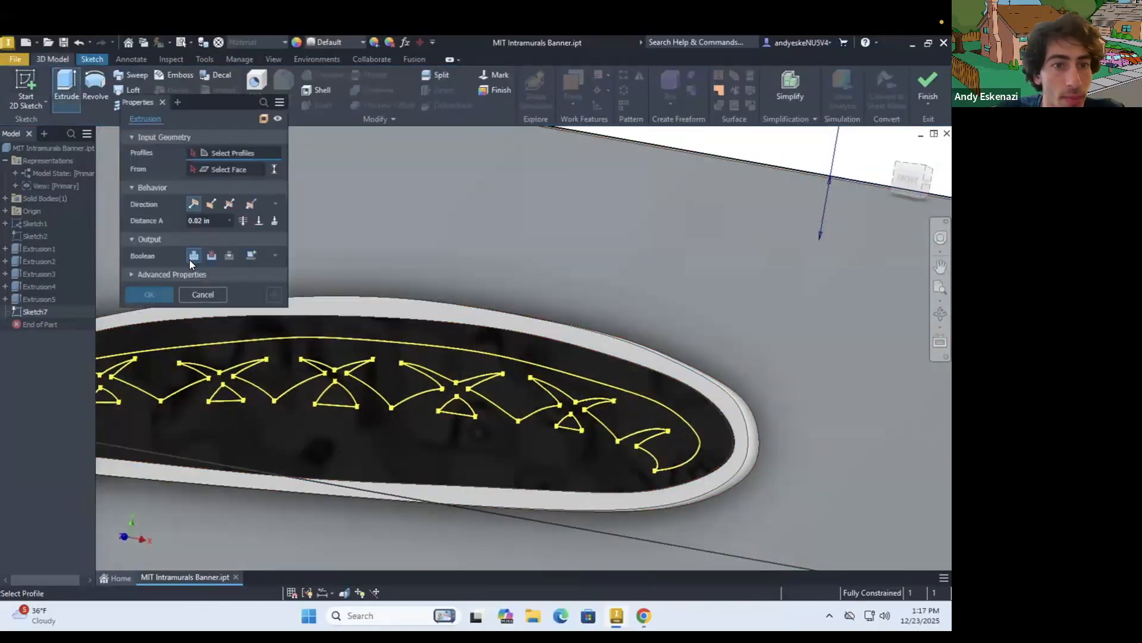
left_click(211, 255)
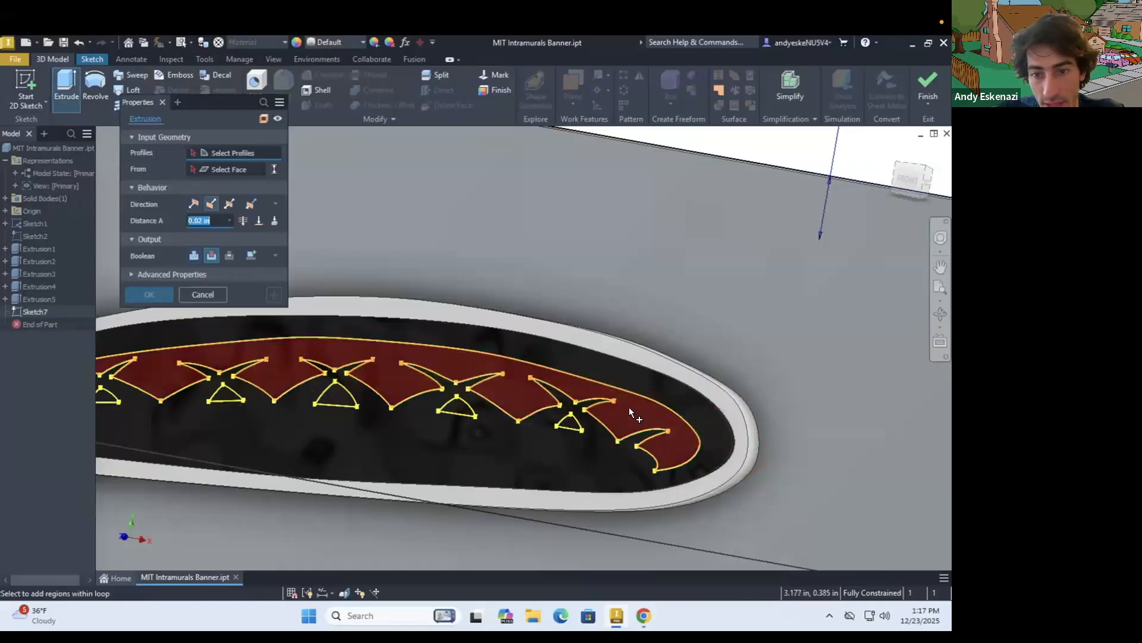
left_click(630, 407)
scroll(566, 433, "up", 3)
left_click(586, 404)
scroll(472, 387, "down", 4)
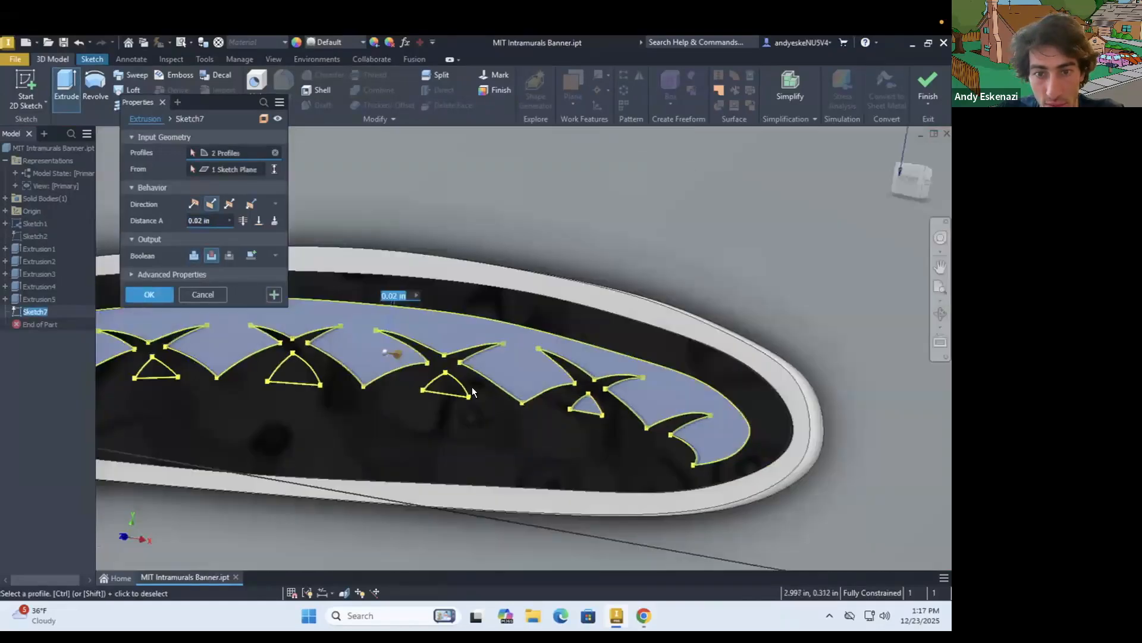
scroll(472, 387, "up", 3)
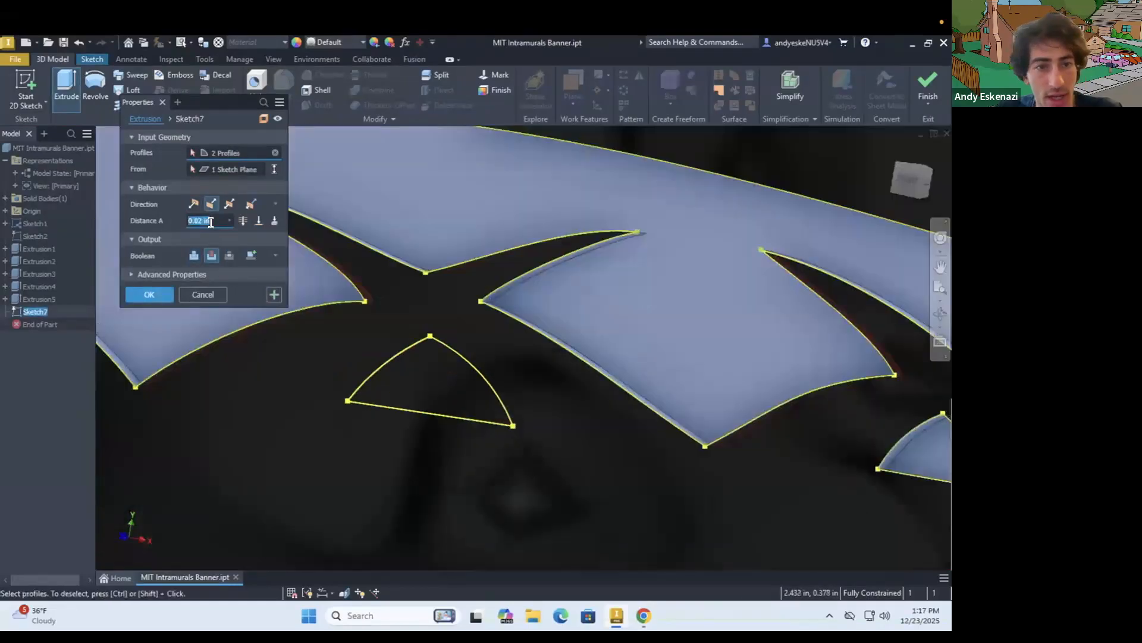
key("Return")
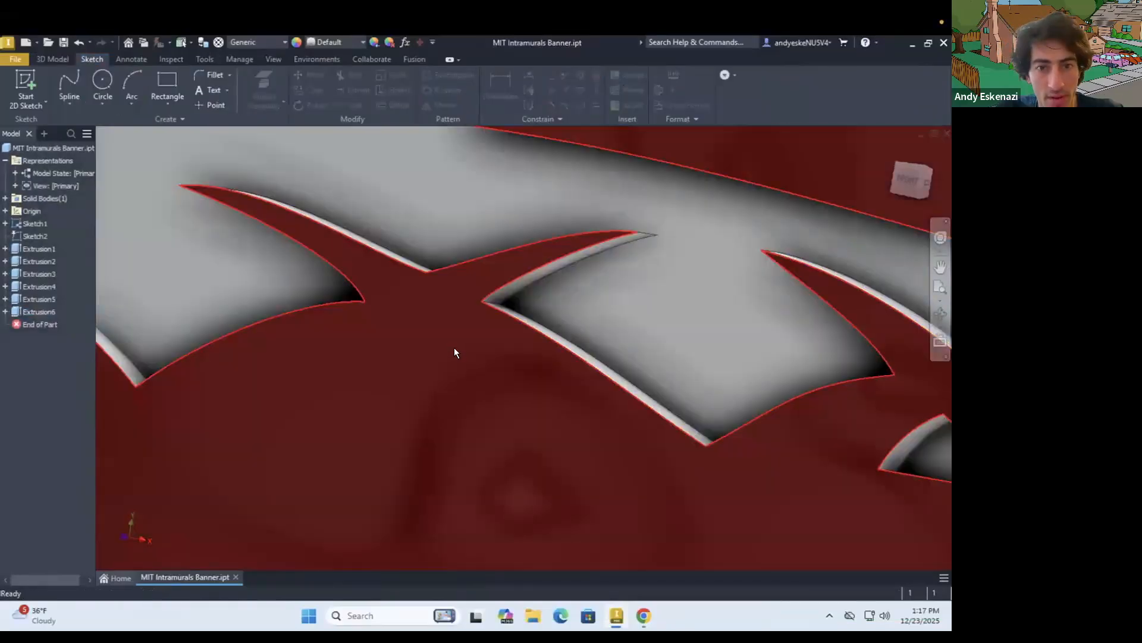
Reopen the 0.04 in tail cut and add the next three small triangles, working from the tail tip towards the body
scroll(455, 348, "down", 4)
mouse_move(410, 362)
middle_mouse_down("shift")
mouse_move(434, 327)
mouse_move(420, 326)
mouse_move(407, 355)
middle_mouse_up("shift")
right_click(51, 311)
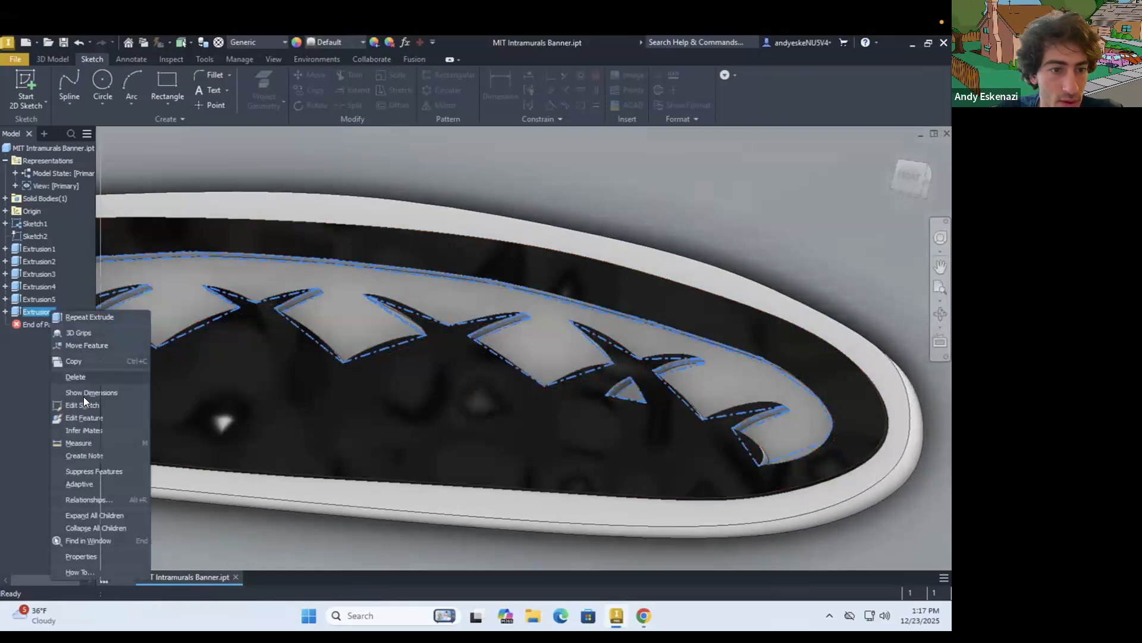
left_click(91, 417)
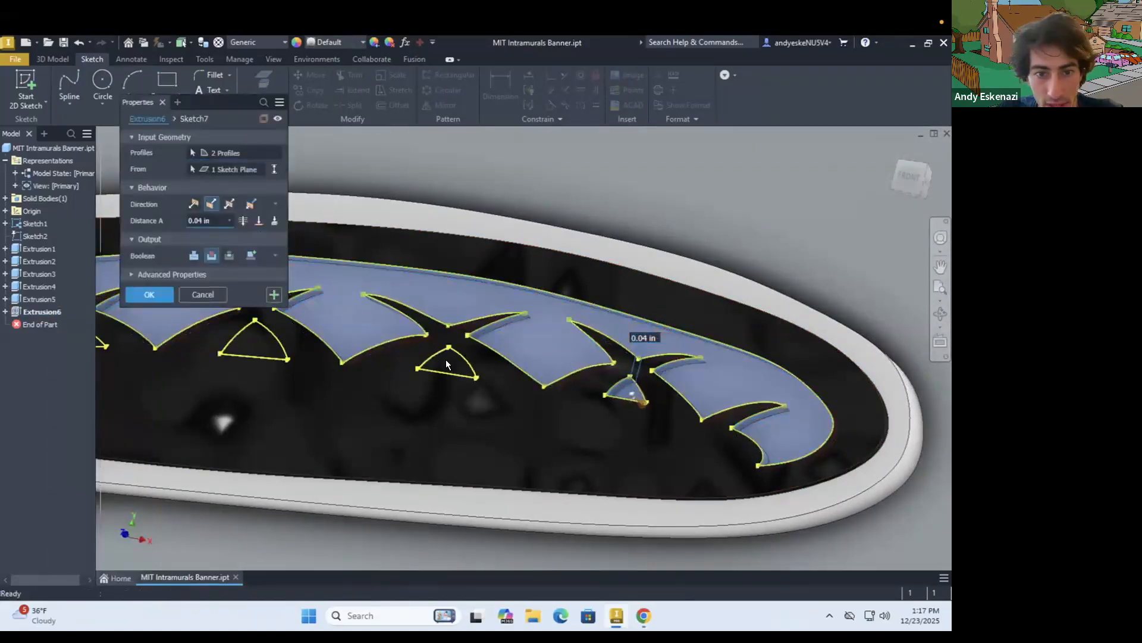
scroll(451, 393, "down", 3)
scroll(355, 360, "up", 5)
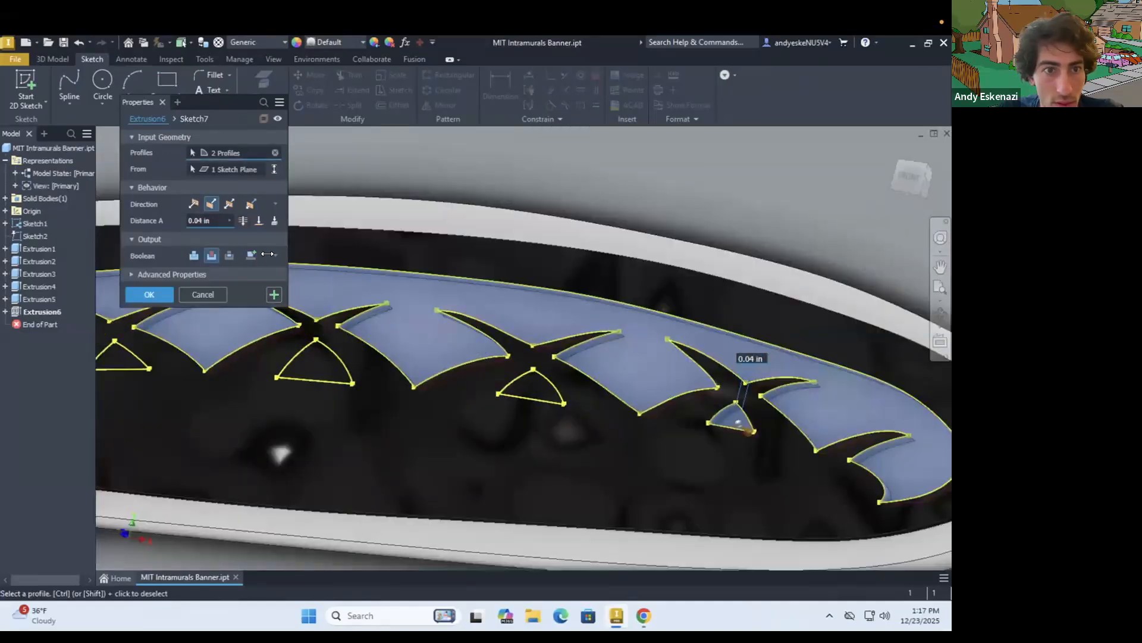
left_click(309, 361)
left_click(540, 390)
scroll(577, 402, "down", 3)
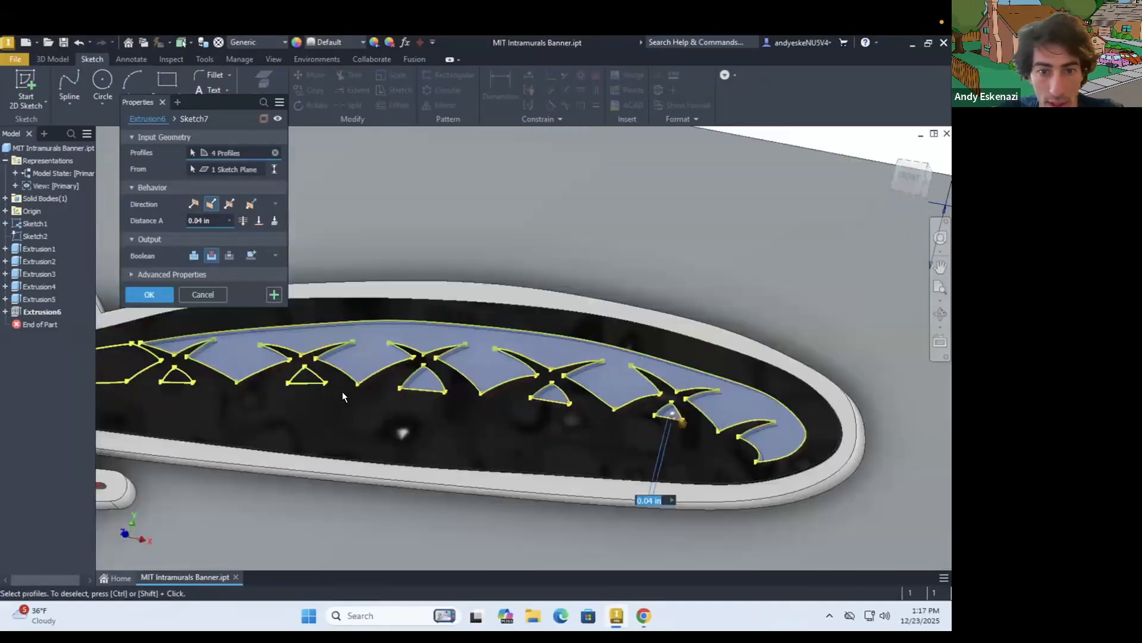
scroll(341, 391, "up", 3)
left_click(281, 363)
Add the last small triangle, the pattern region at the tail's base and the beaver's eye to the 0.04 in cut
scroll(238, 369, "down", 3)
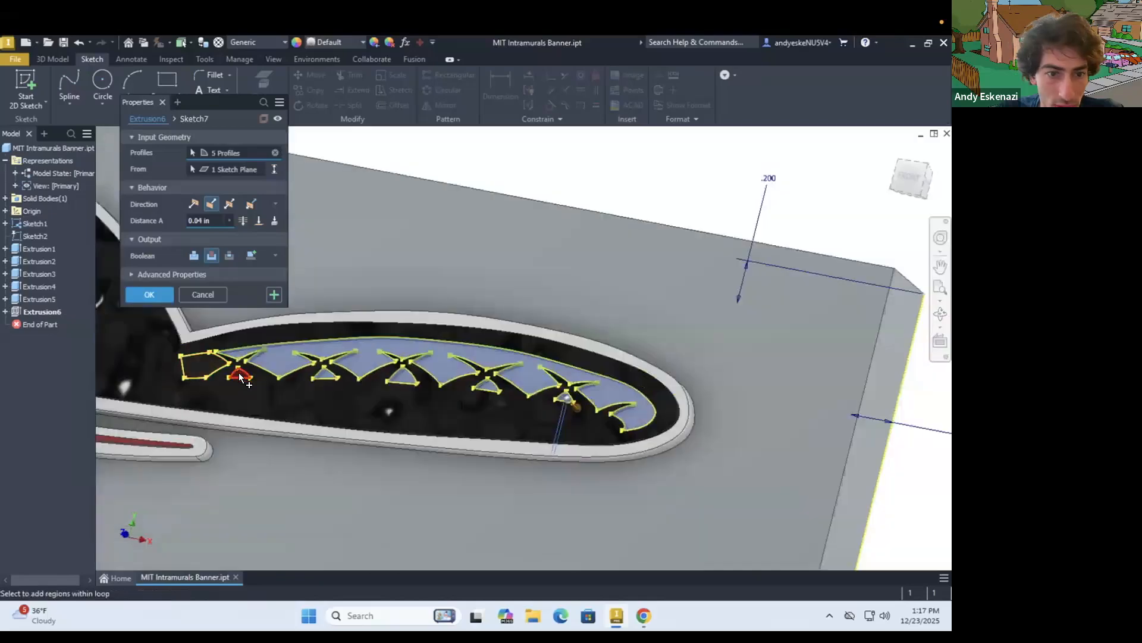
scroll(240, 375, "up", 4)
left_click(239, 375)
left_click(159, 351)
scroll(527, 443, "down", 5)
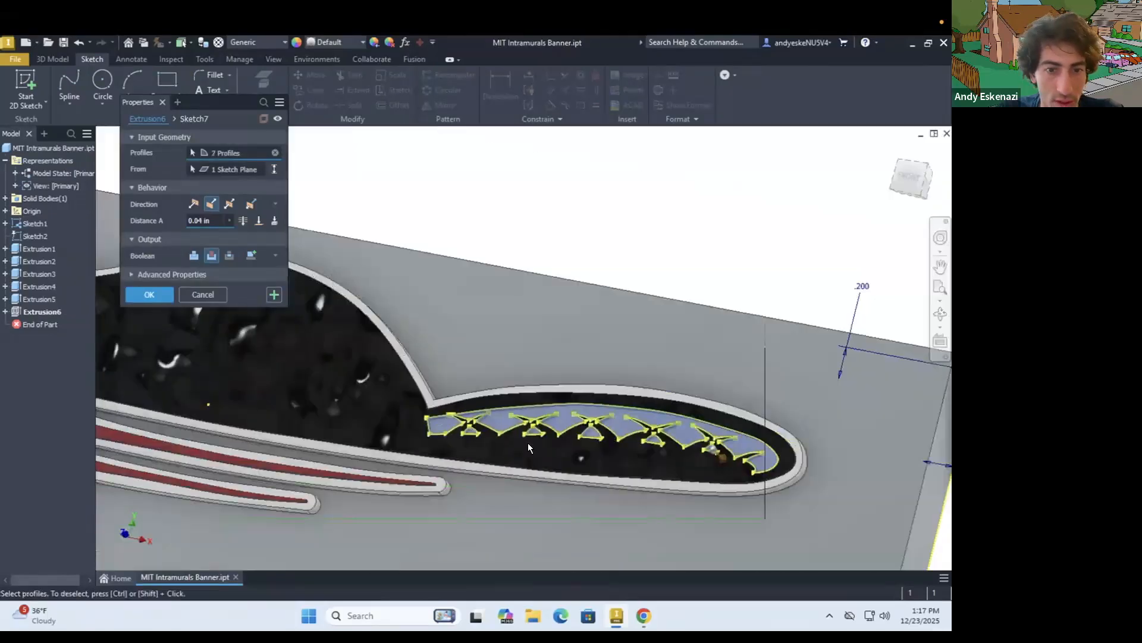
scroll(326, 422, "up", 5)
left_click(327, 438)
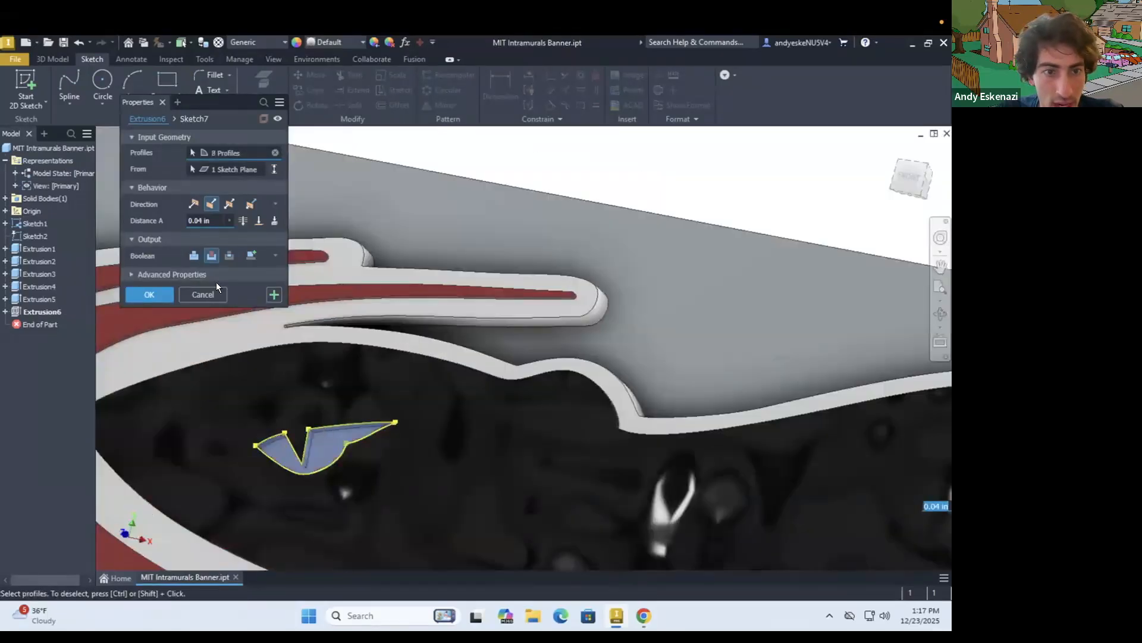
left_click(166, 289)
Set the appearance of the eye and tail pattern cut to Smooth - Red
right_click(30, 310)
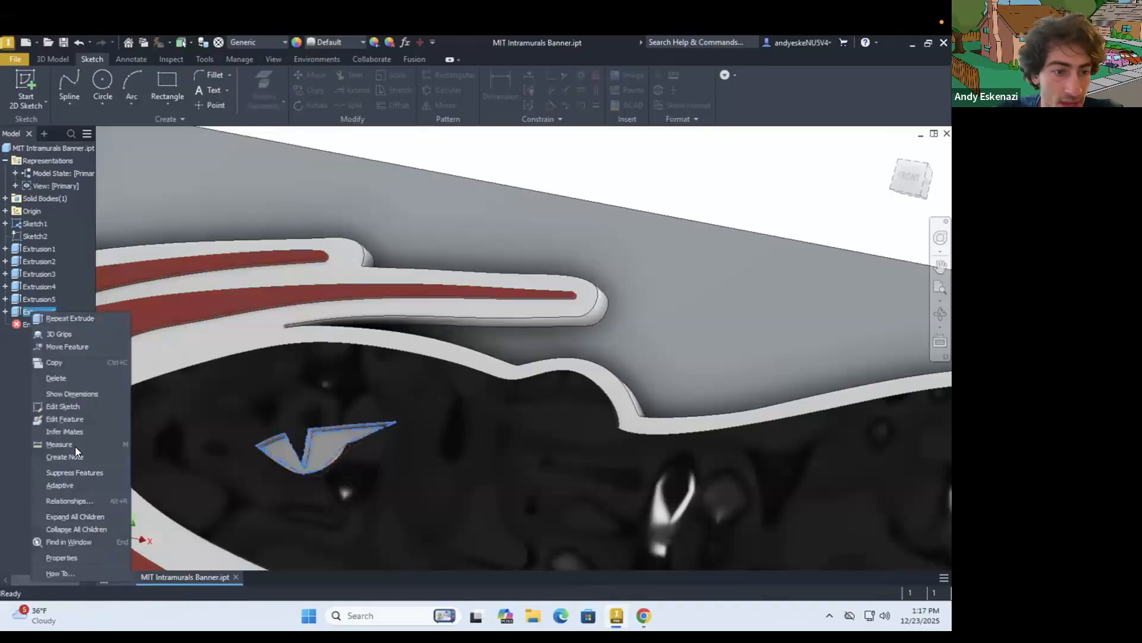
left_click(61, 557)
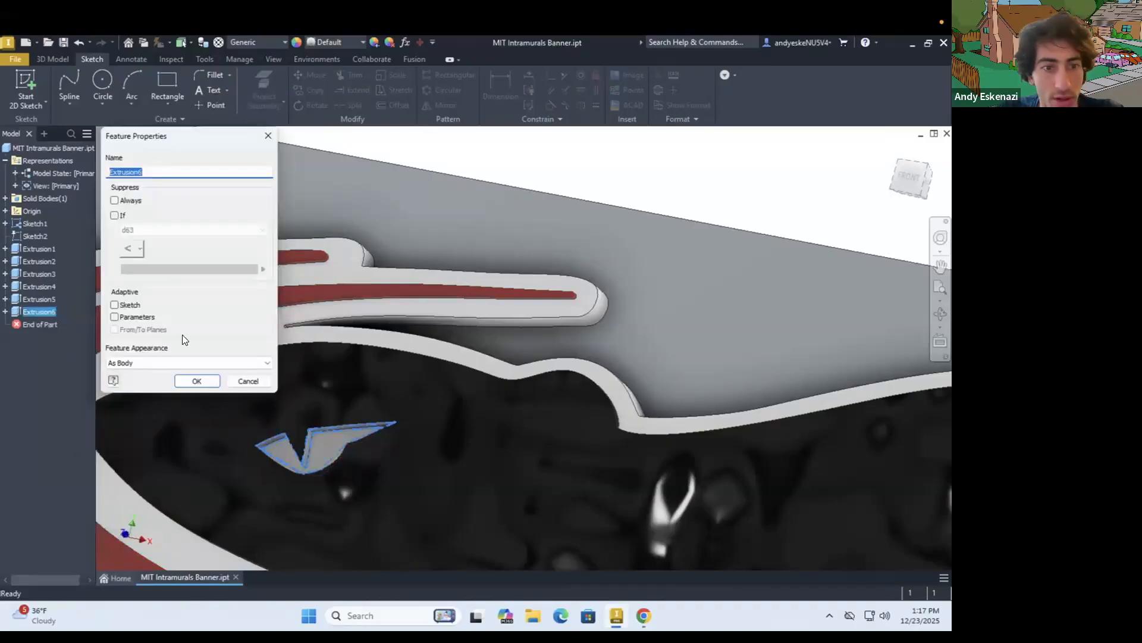
left_click(152, 363)
scroll(230, 280, "down", 10)
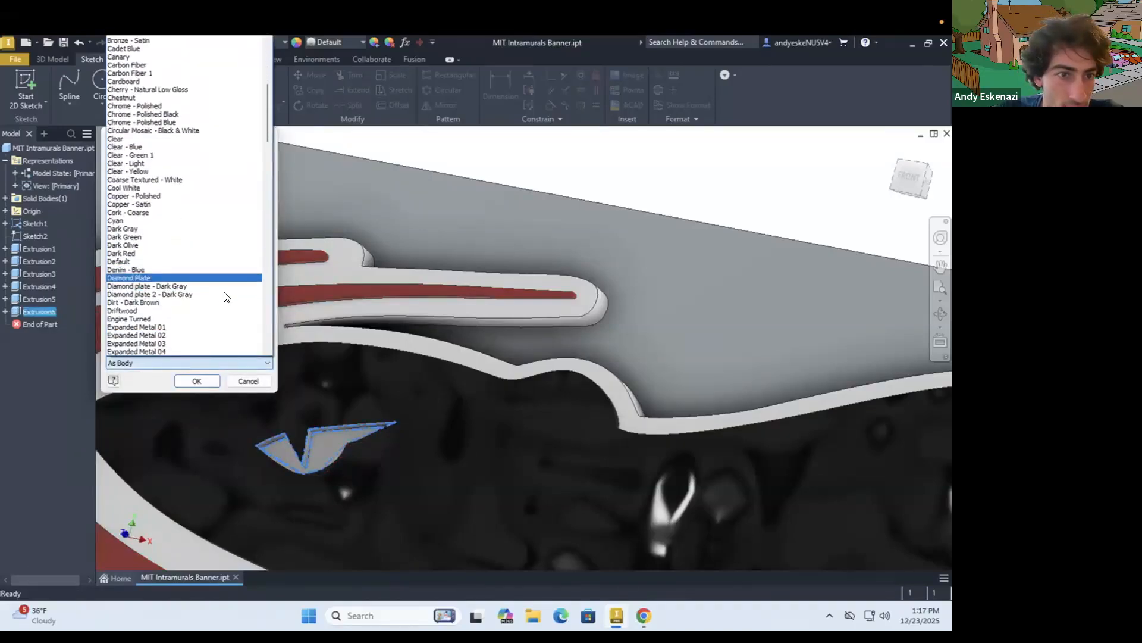
scroll(227, 297, "down", 20)
scroll(221, 309, "down", 11)
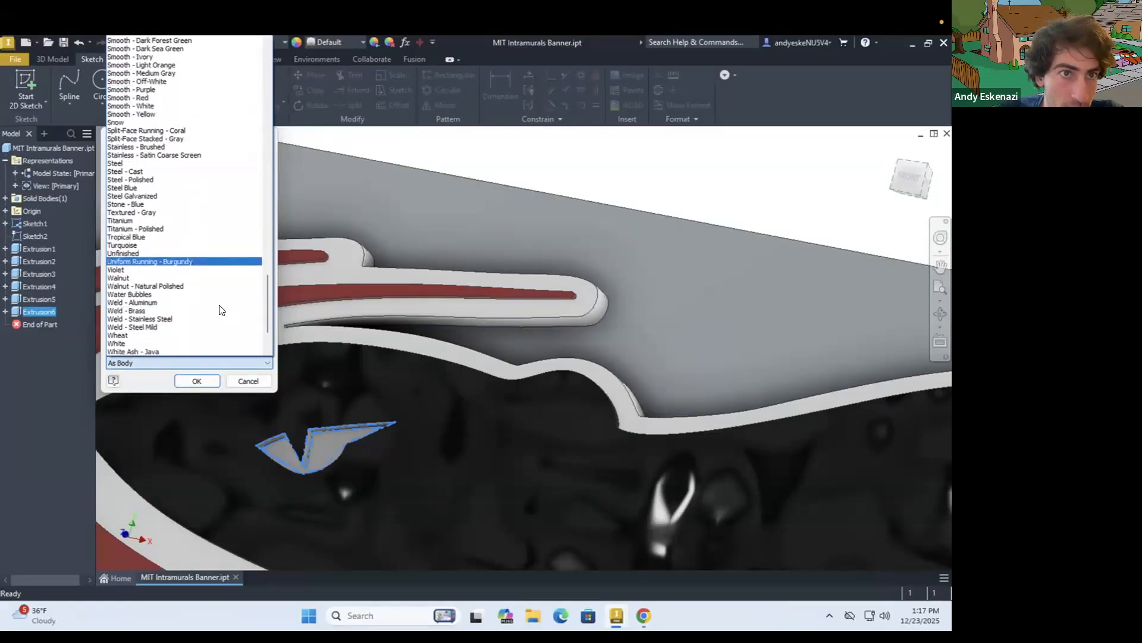
scroll(221, 309, "up", 1)
scroll(178, 286, "down", 4)
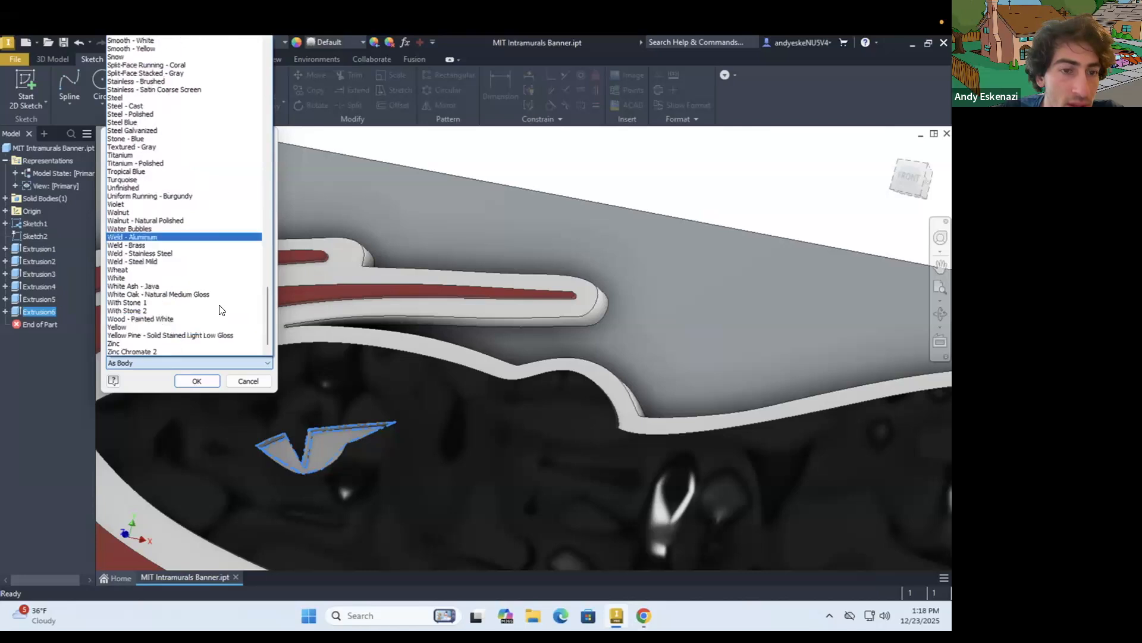
scroll(134, 262, "up", 5)
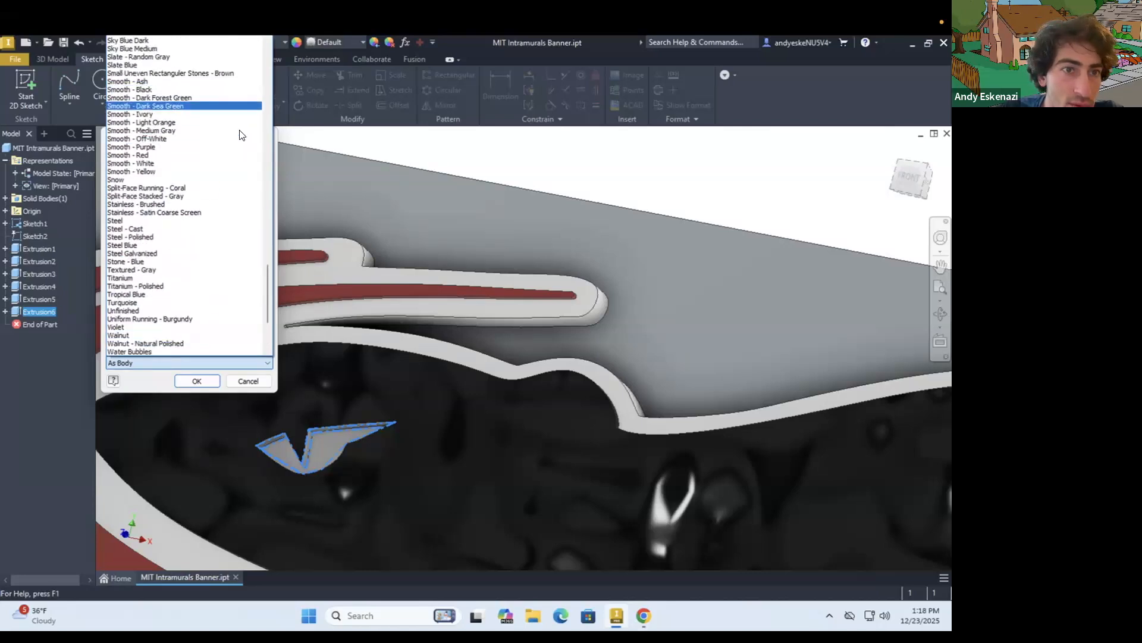
left_click(192, 156)
left_click(197, 380)
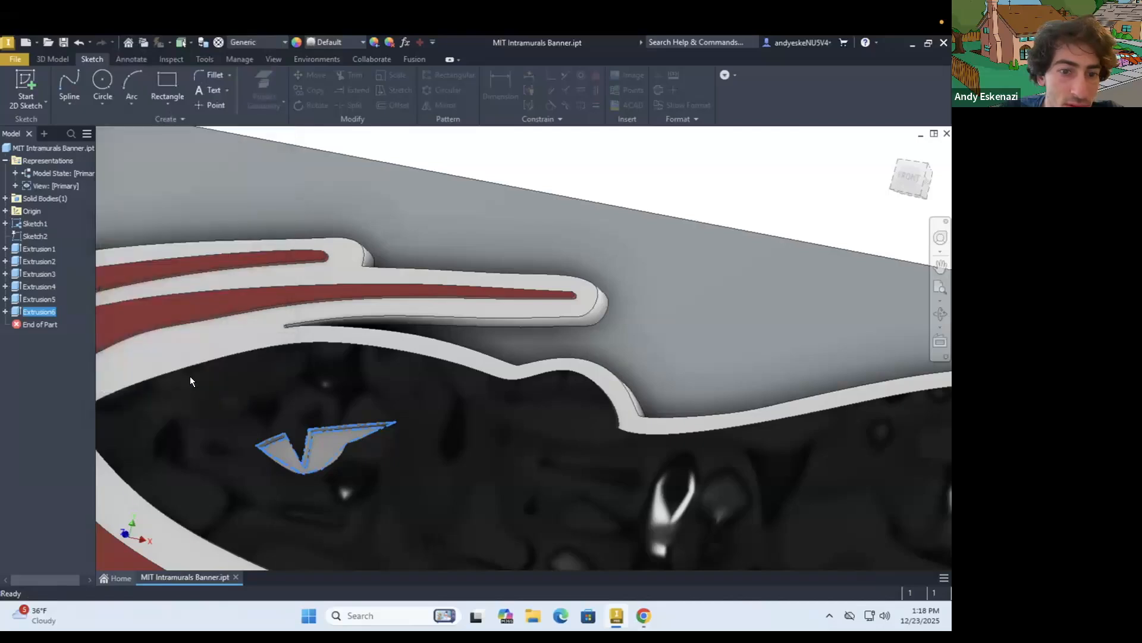
Compare the colours with the reference logo in the browser, and set the eye and tail pattern cut's appearance to Red
scroll(508, 429, "up", 3)
scroll(470, 429, "up", 2)
middle_click_drag(413, 425, 476, 453, "shift")
left_click(638, 608)
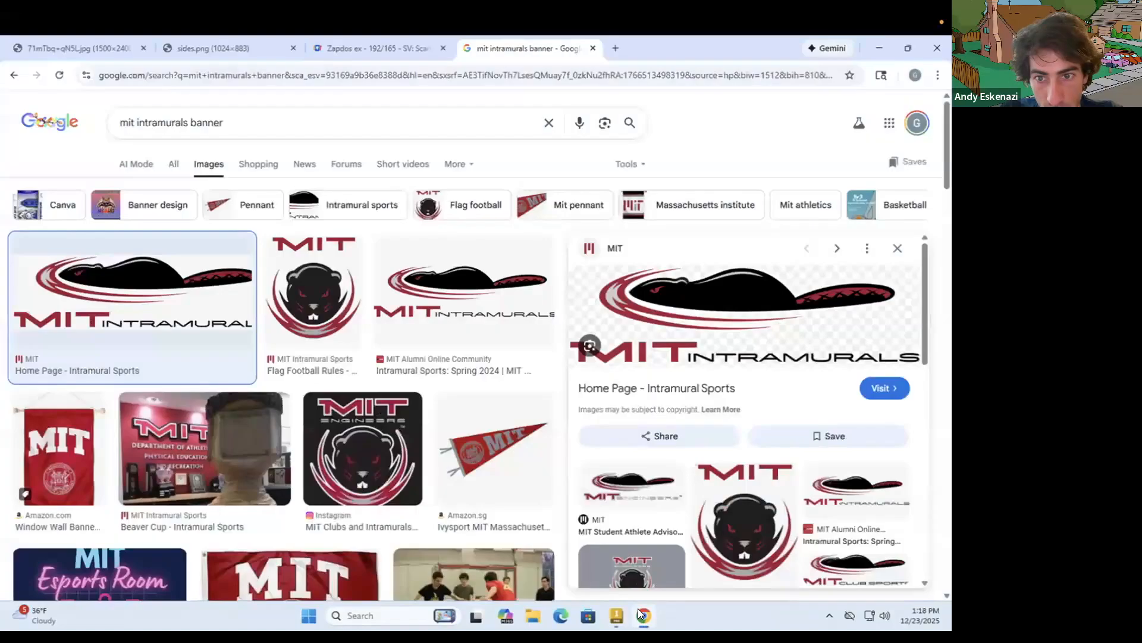
left_click(638, 608)
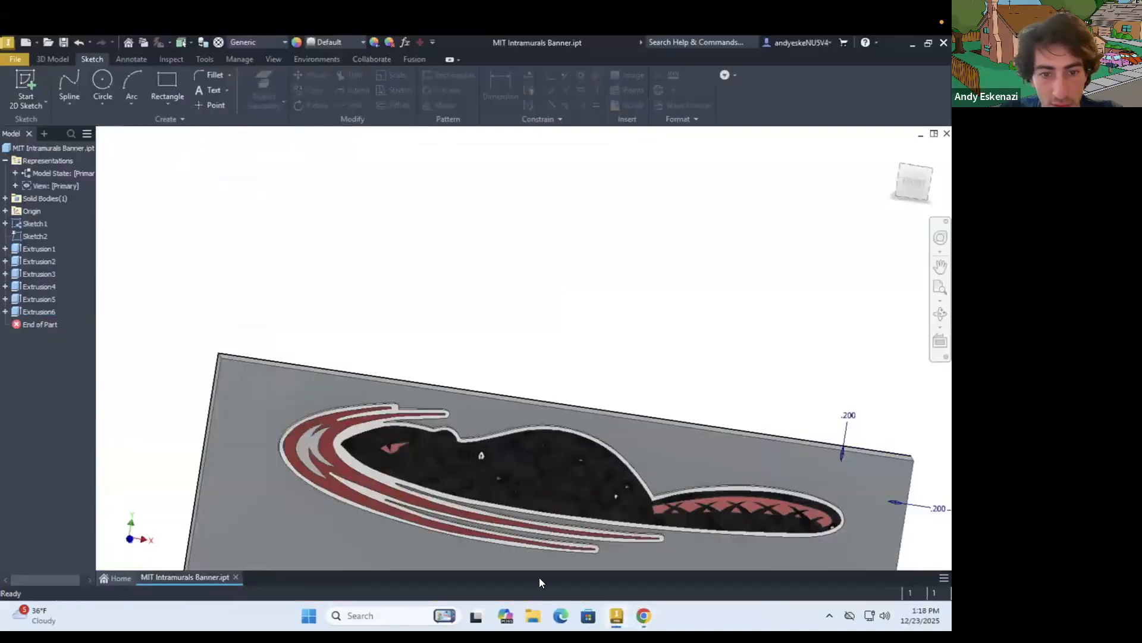
right_click(42, 310)
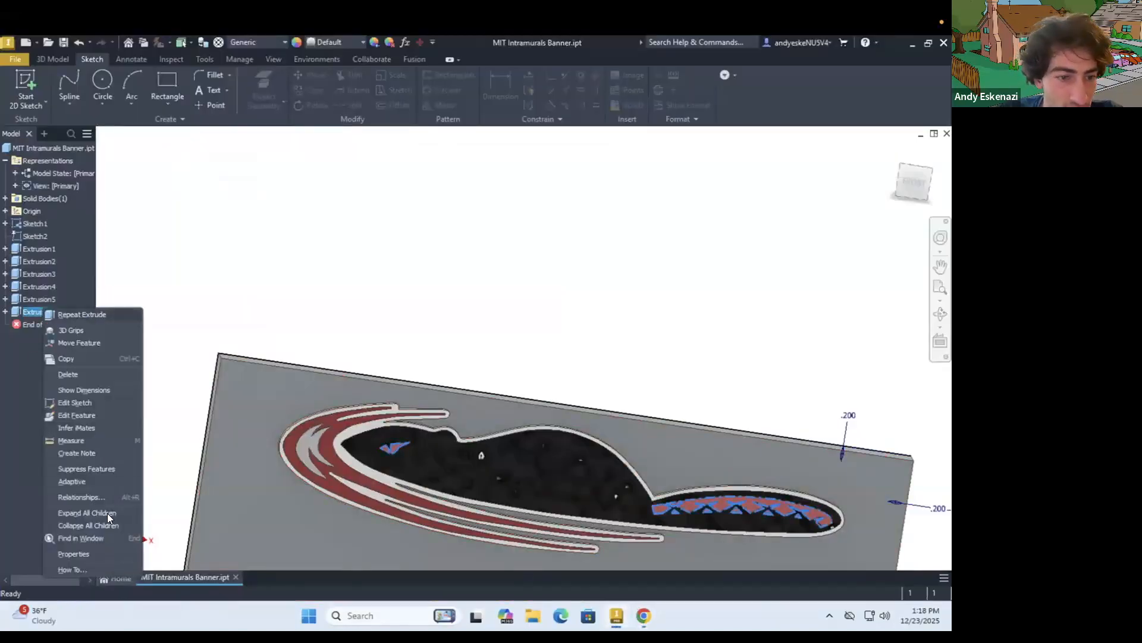
left_click(88, 549)
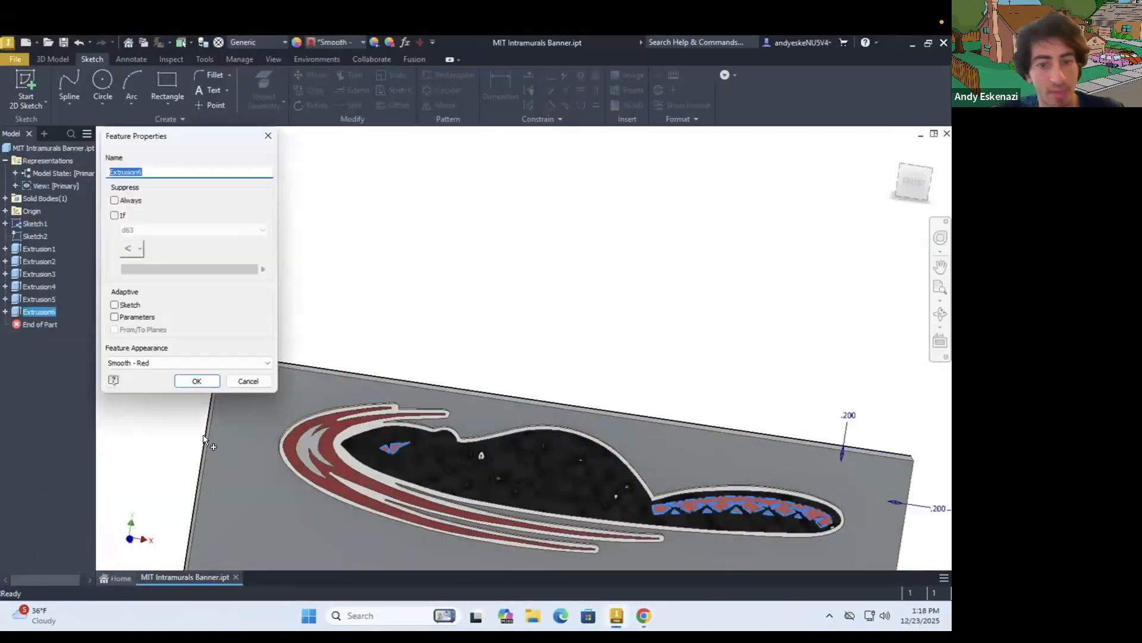
left_click(176, 359)
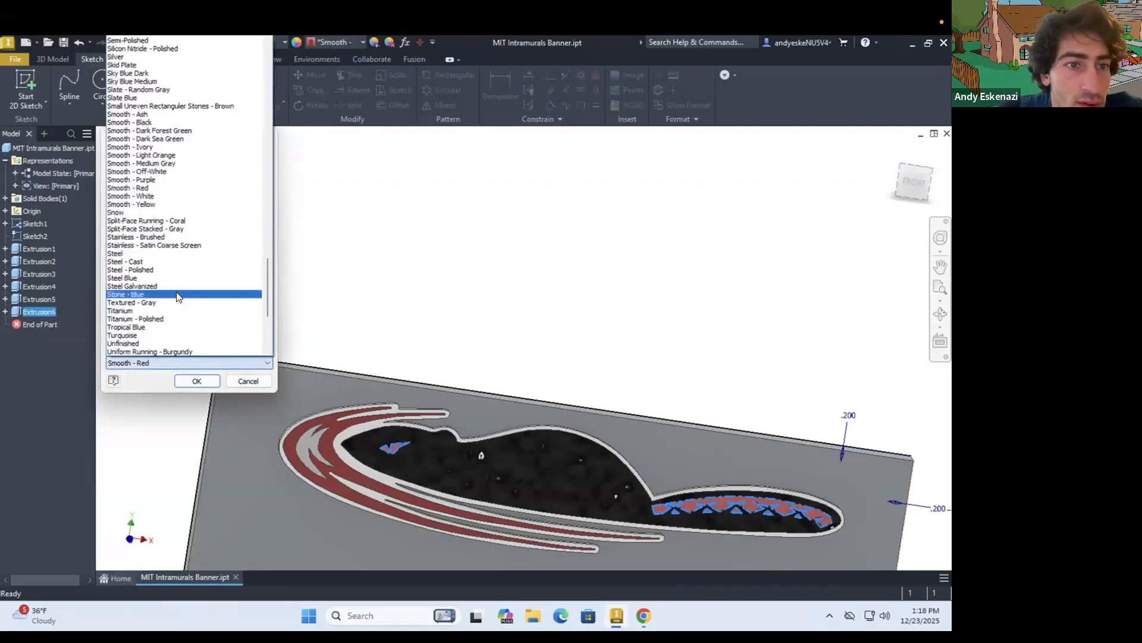
scroll(176, 292, "up", 6)
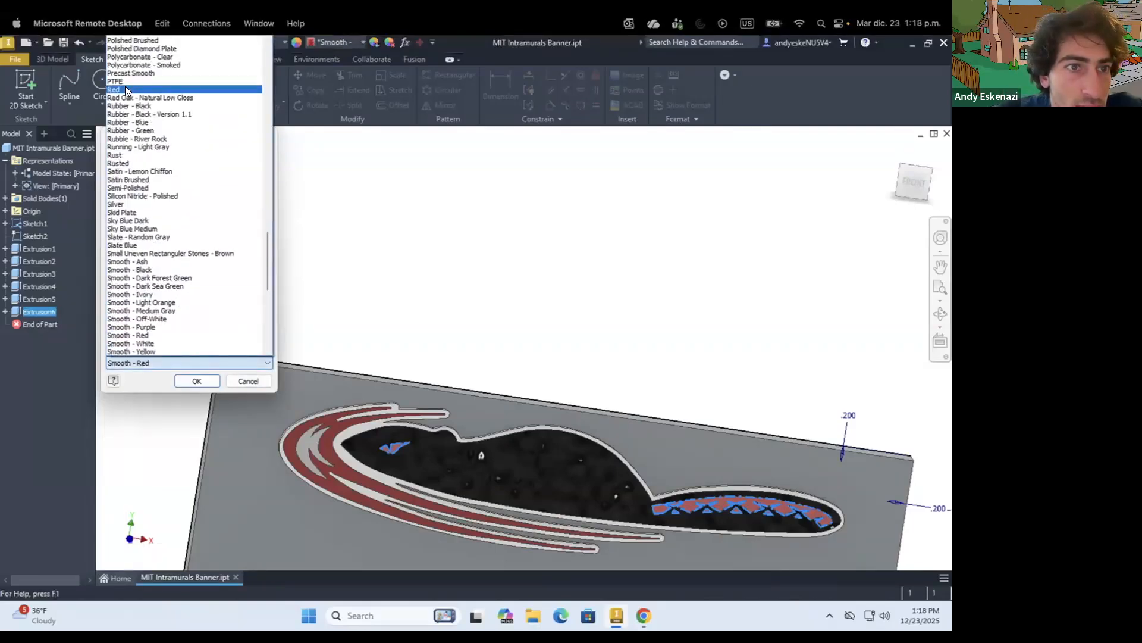
left_click(125, 88)
left_click(207, 380)
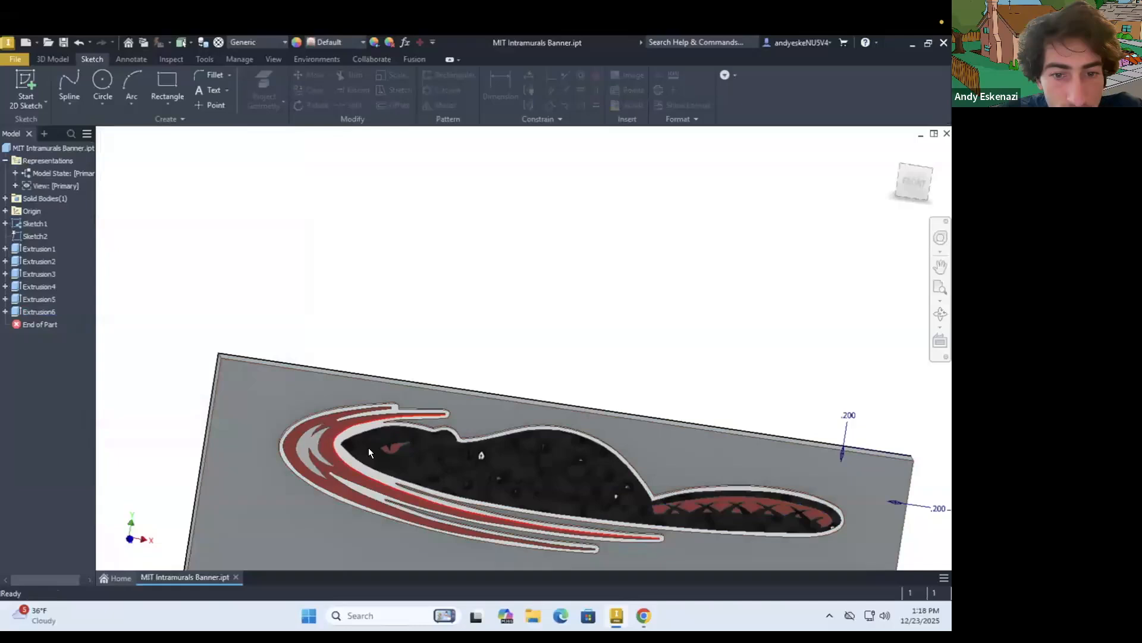
Set the beaver body feature's appearance to Smooth - Black
right_click(33, 299)
left_click(75, 556)
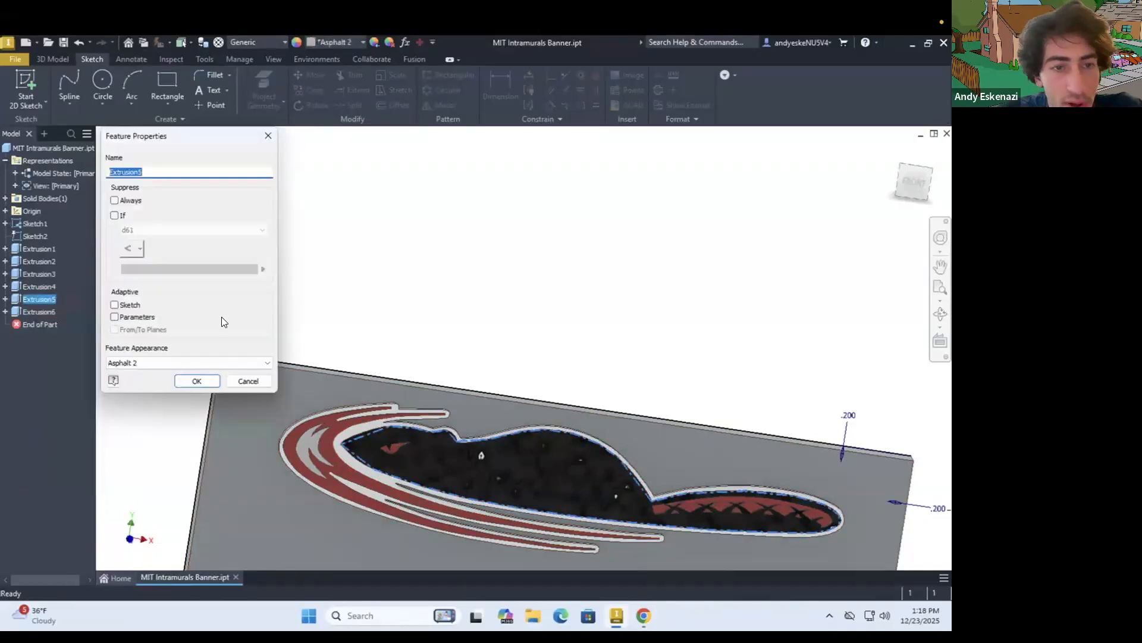
left_click(155, 361)
scroll(188, 181, "up", 3)
scroll(188, 181, "down", 1)
scroll(188, 181, "down", 20)
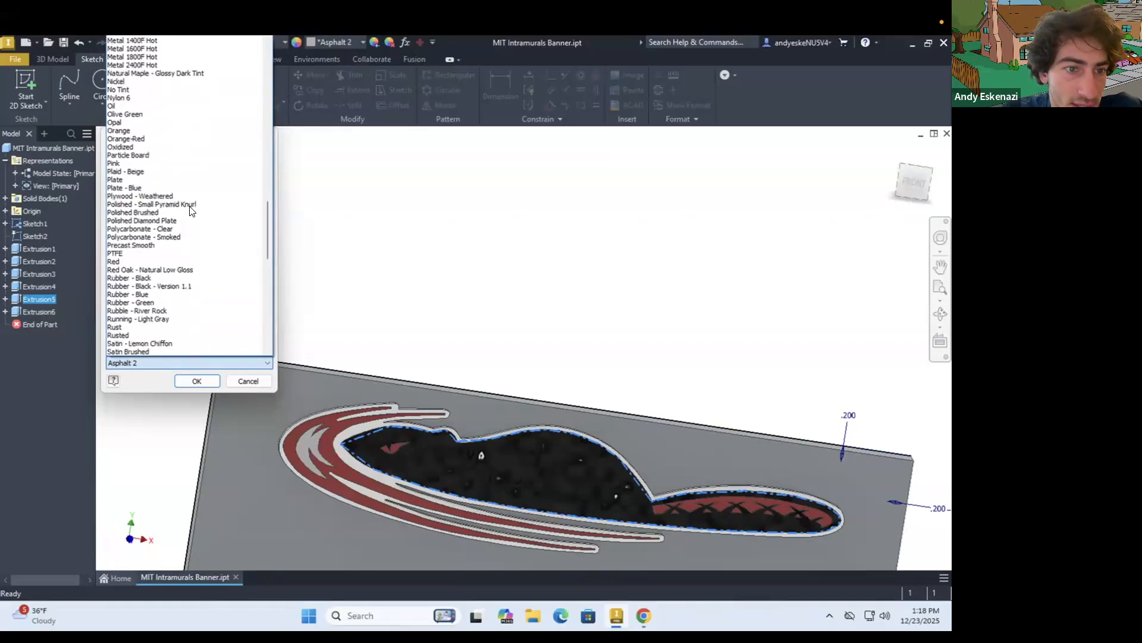
scroll(189, 210, "down", 6)
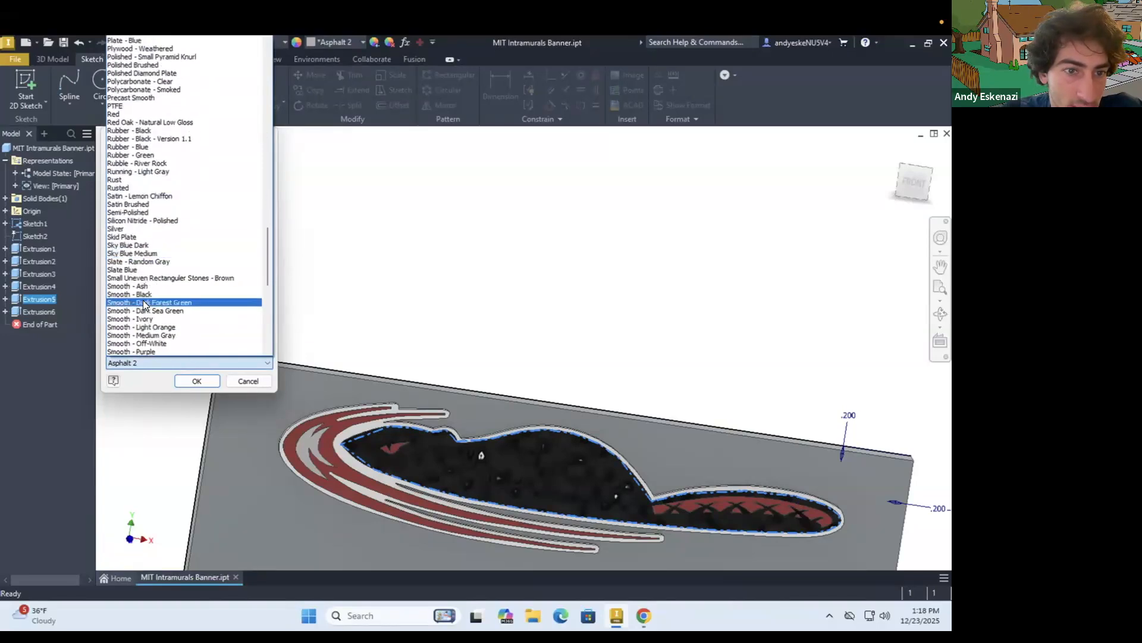
left_click(201, 380)
left_click(201, 380)
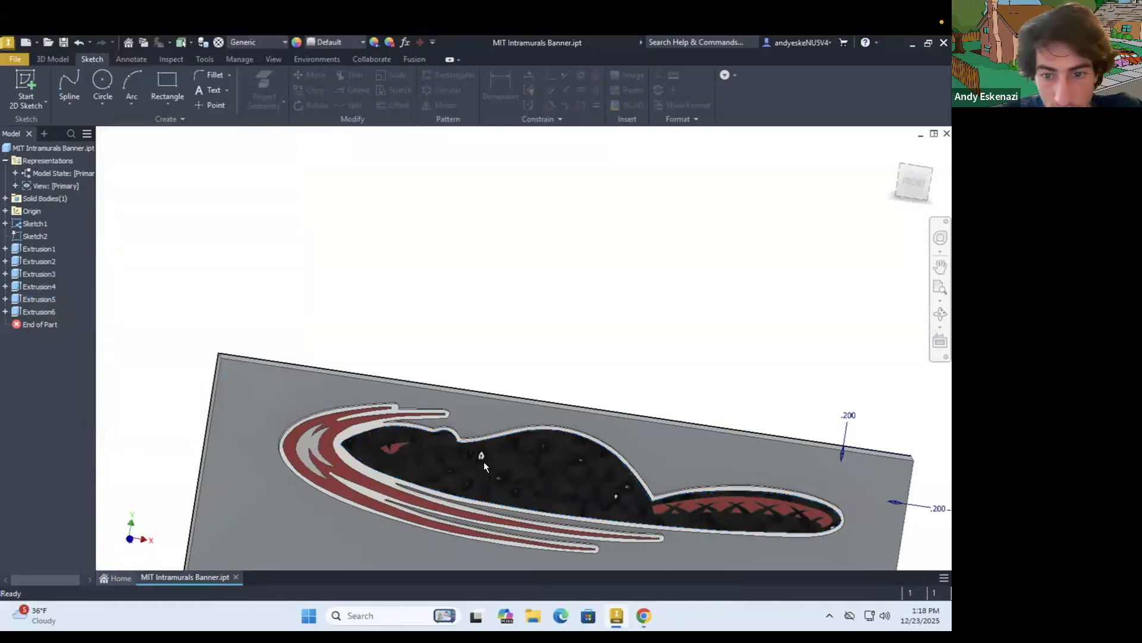
Inspect the beaver body's surface from several angles and set its feature appearance to Titanium
mouse_move(495, 436)
middle_mouse_down("shift")
mouse_move(426, 421)
mouse_move(465, 420)
middle_mouse_up("shift")
scroll(498, 437, "up", 5)
scroll(404, 434, "up", 3)
double_click(403, 434)
scroll(403, 434, "down", 8)
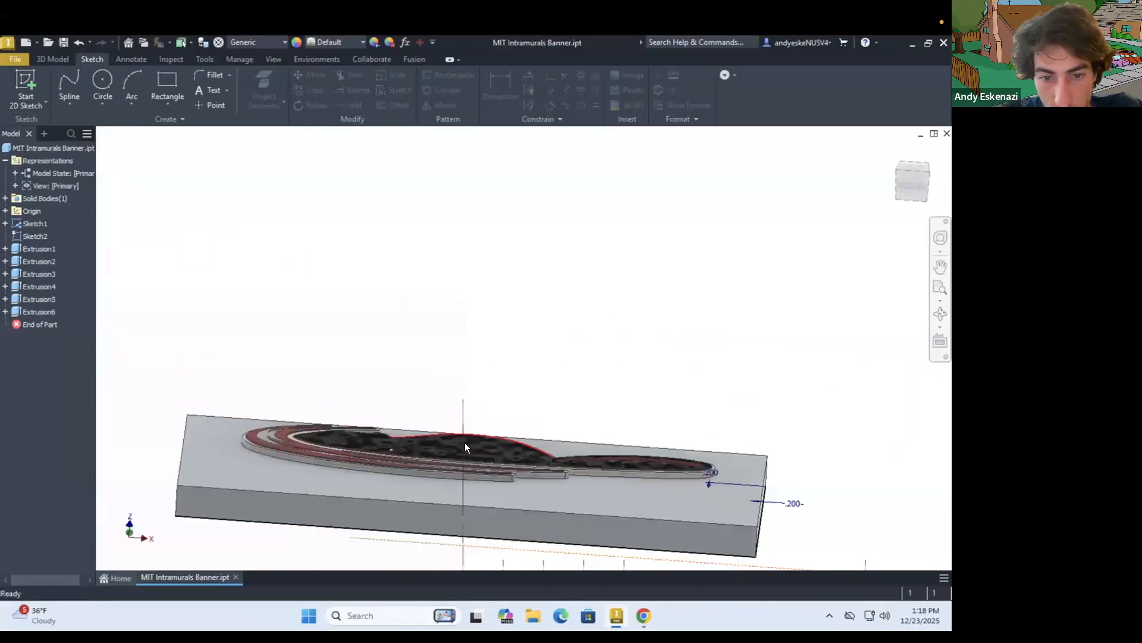
middle_click_drag(410, 375, 393, 369, "shift")
right_click(26, 299)
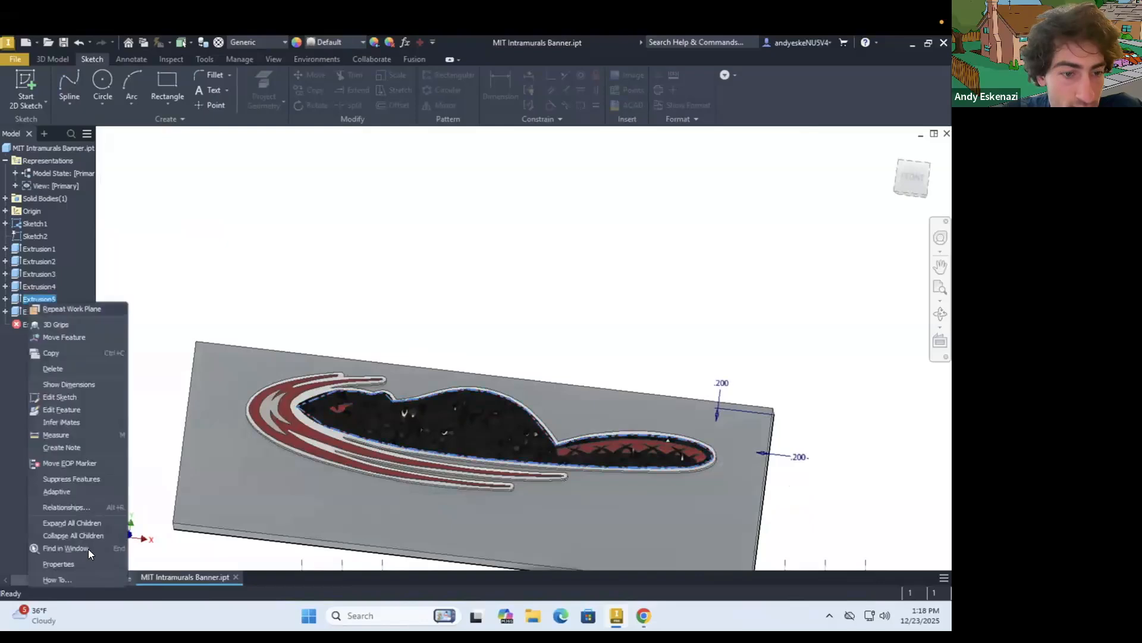
left_click(58, 562)
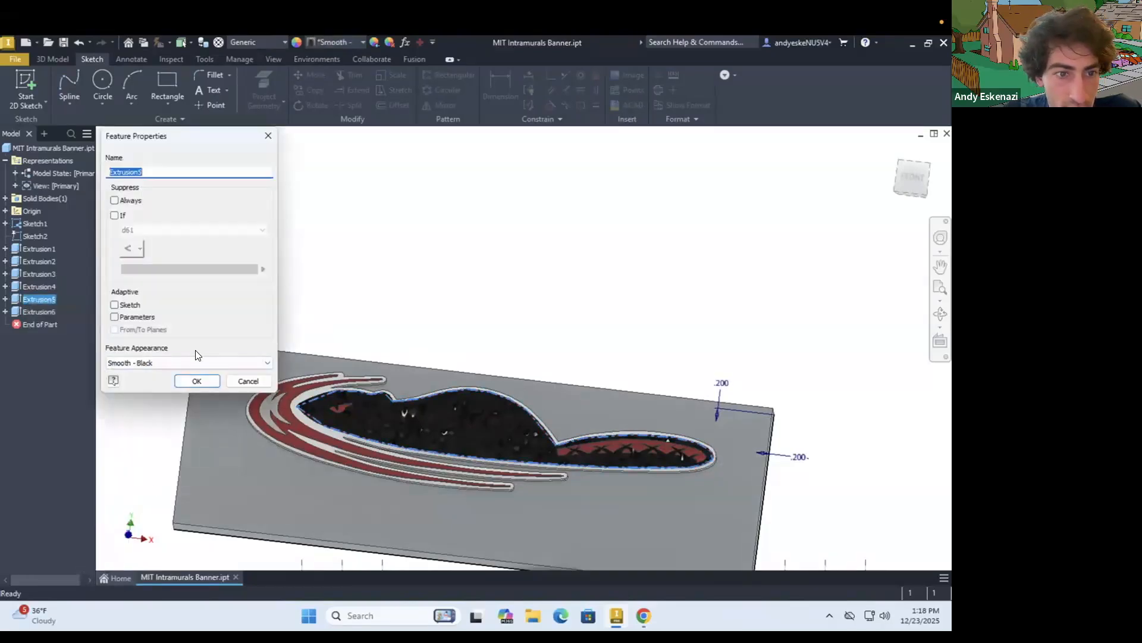
left_click(195, 360)
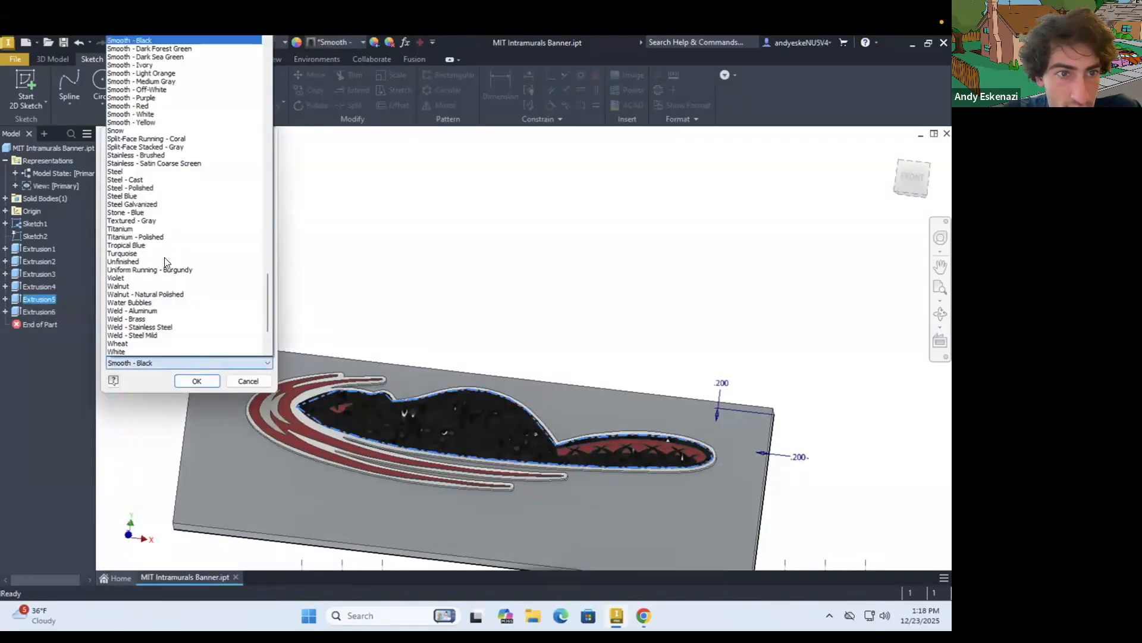
left_click(138, 226)
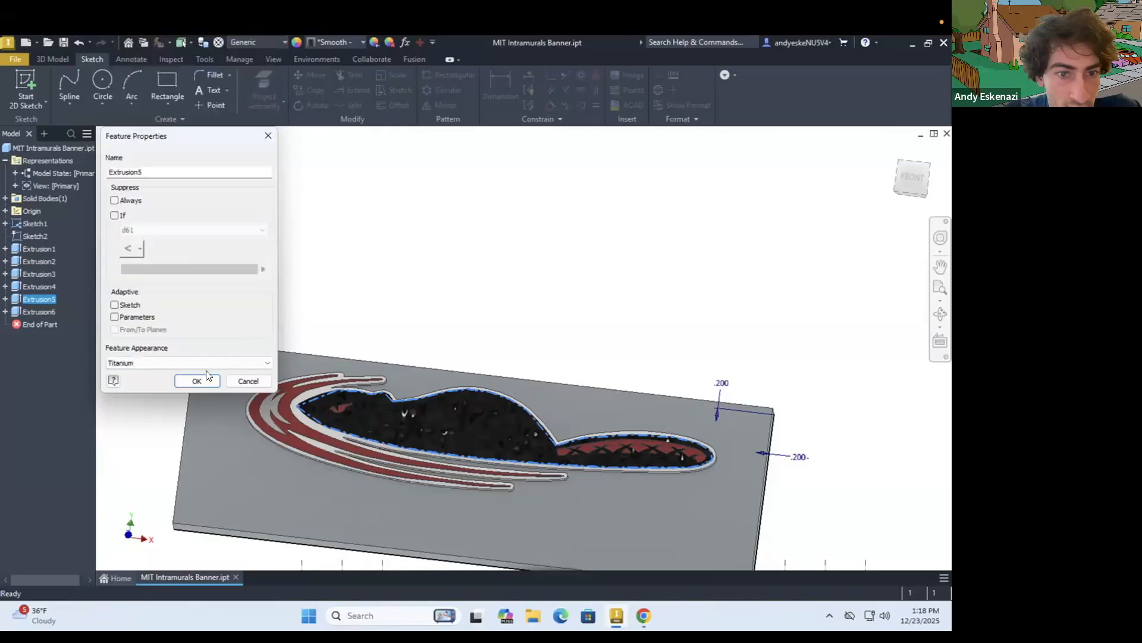
left_click(205, 379)
mouse_move(468, 418)
middle_mouse_down("shift")
mouse_move(415, 428)
mouse_move(437, 413)
mouse_move(458, 449)
mouse_move(440, 434)
mouse_move(449, 442)
middle_mouse_up("shift")
scroll(449, 439, "up", 4)
scroll(435, 398, "down", 5)
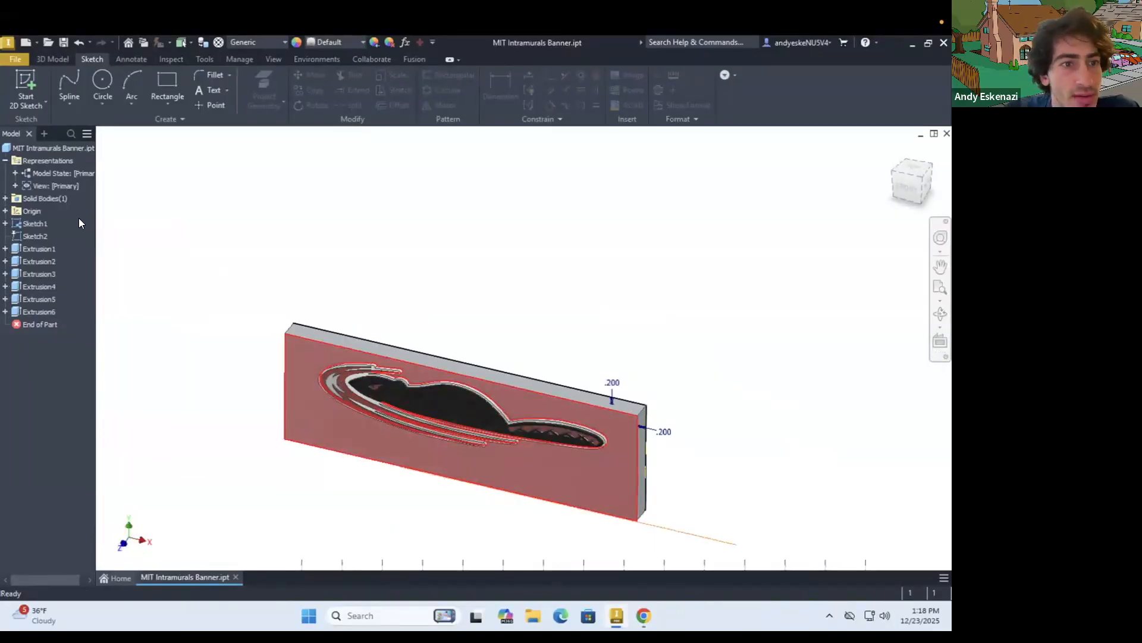
right_click(45, 200)
left_click(294, 243)
right_click(458, 407)
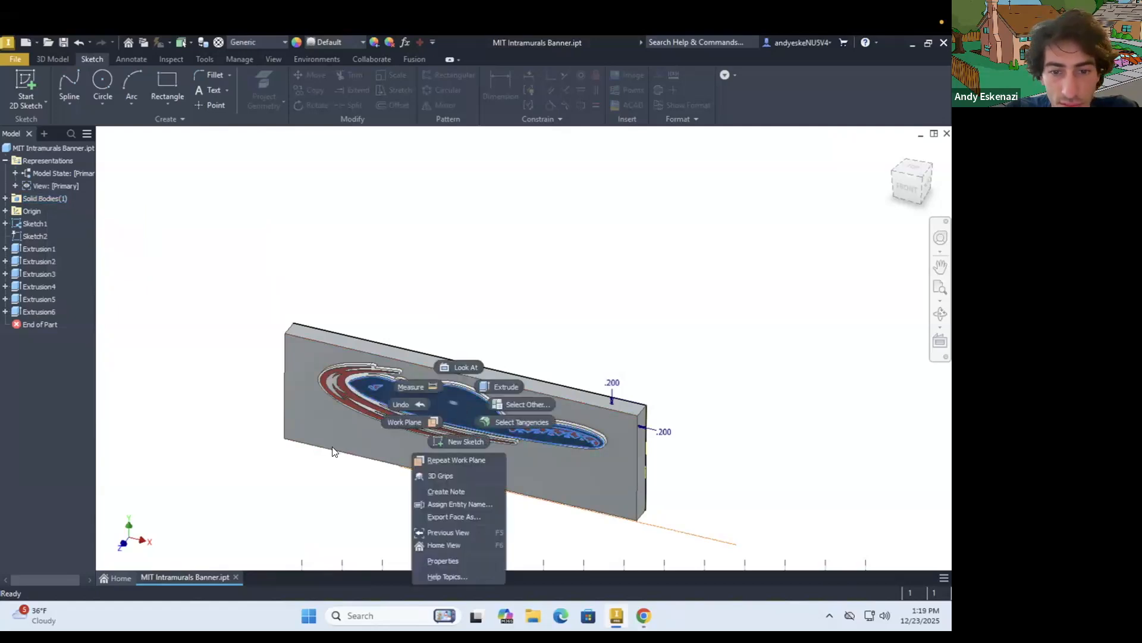
left_click(447, 409)
right_click(447, 410)
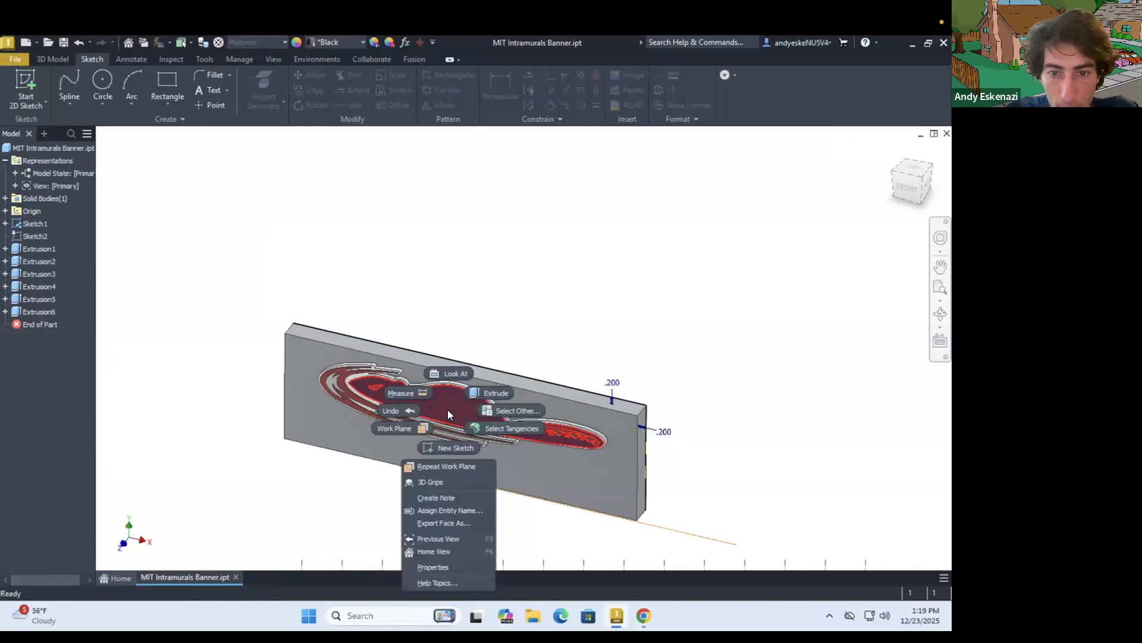
Apply an Anodized - Black appearance finish to the front face of the beaver body
left_click(448, 409)
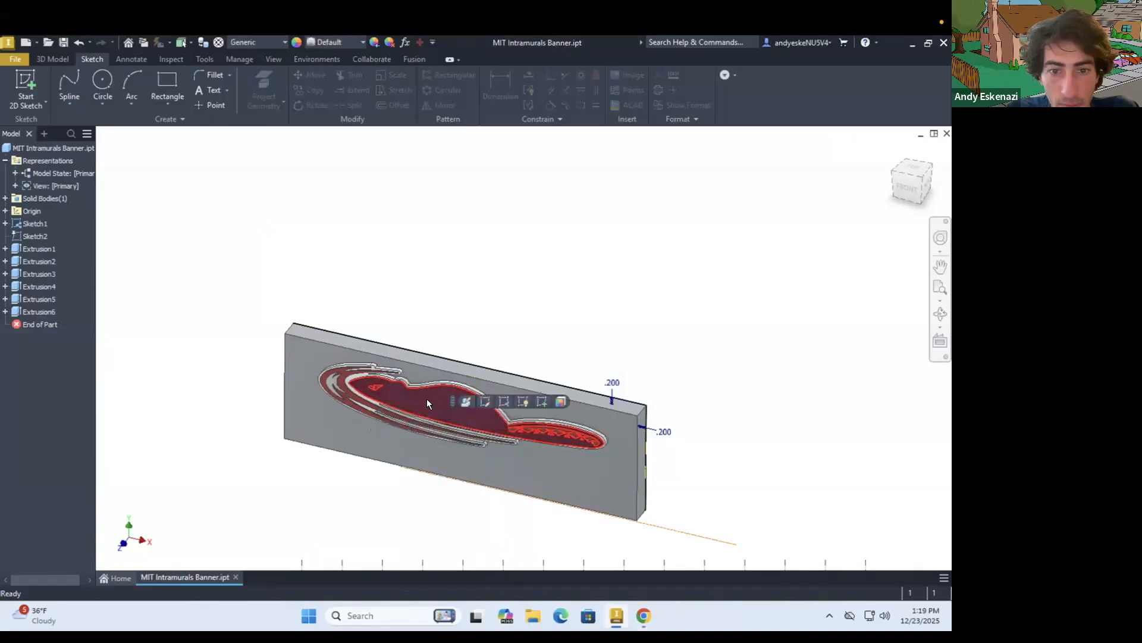
left_click(559, 400)
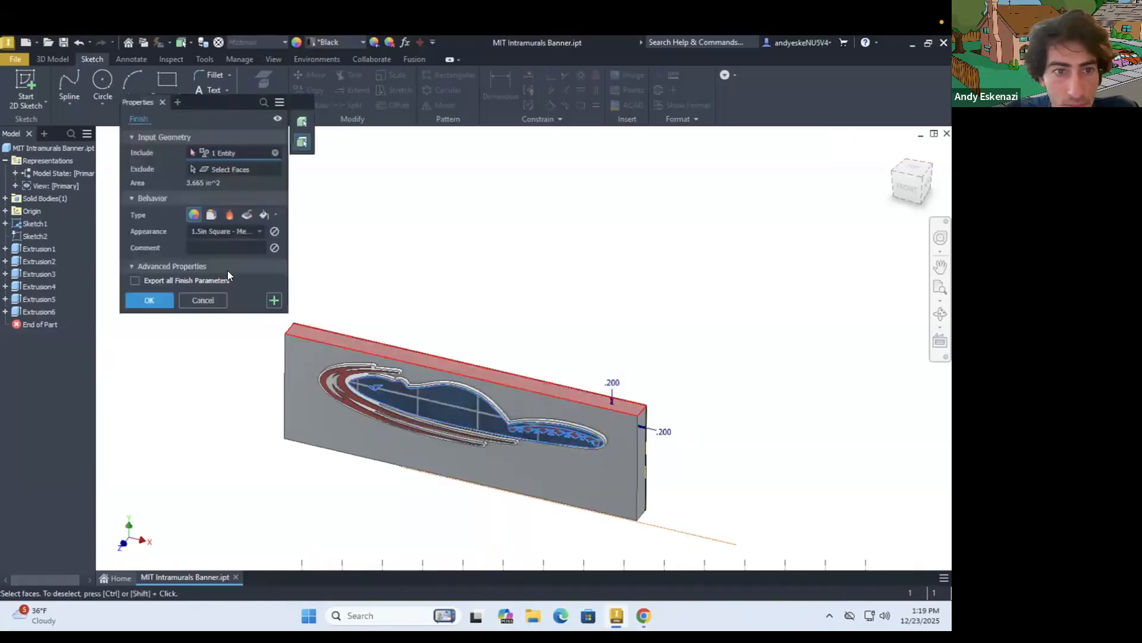
left_click(219, 232)
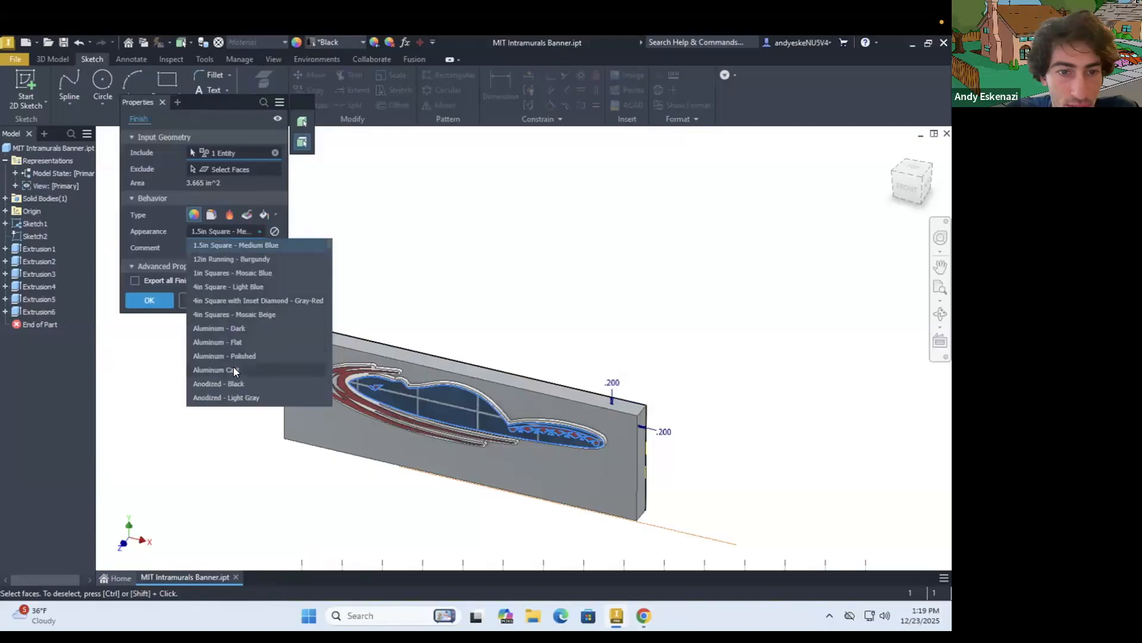
left_click(229, 383)
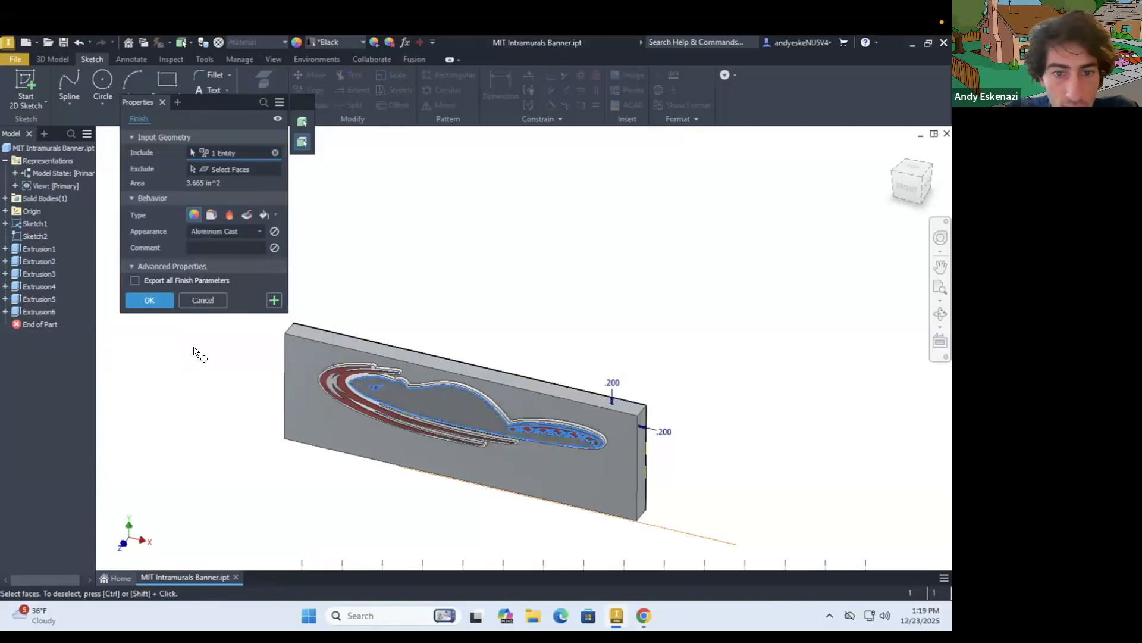
left_click(212, 232)
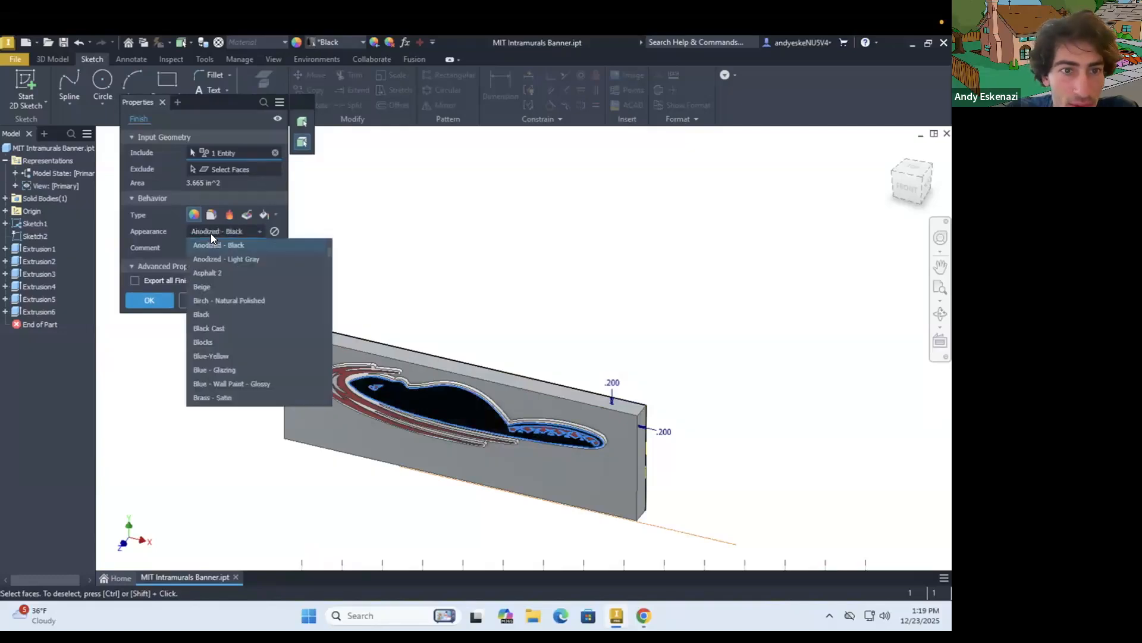
left_click(148, 300)
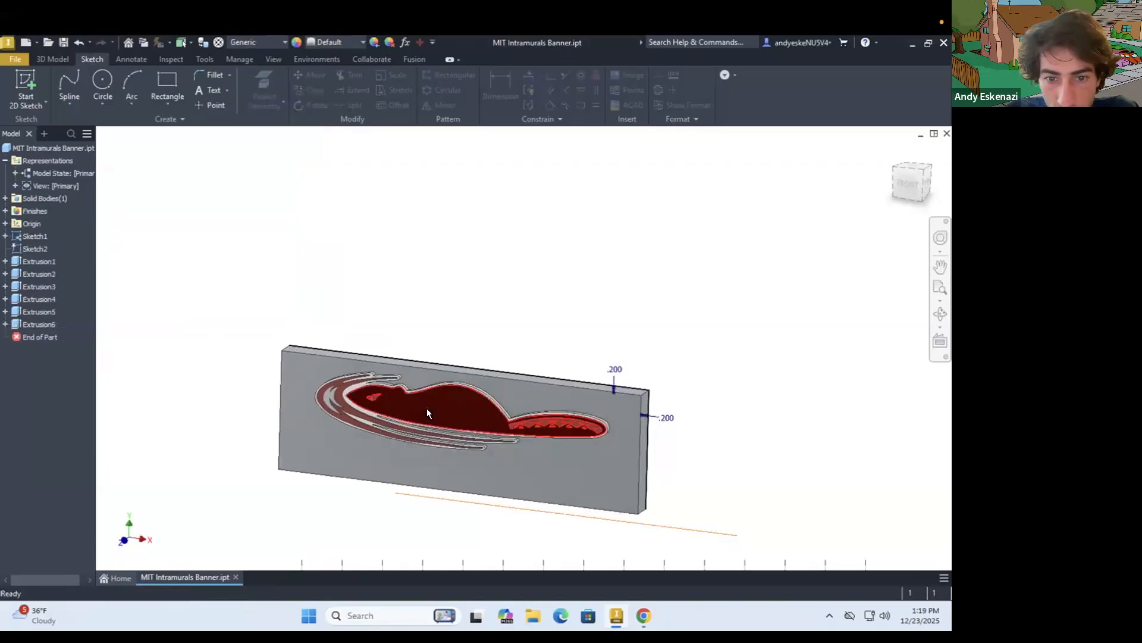
Inspect the beaver body's finish from several angles and compare it with the reference logo in the browser
scroll(427, 408, "up", 5)
scroll(266, 369, "down", 4)
middle_click_drag(335, 387, 355, 379, "shift")
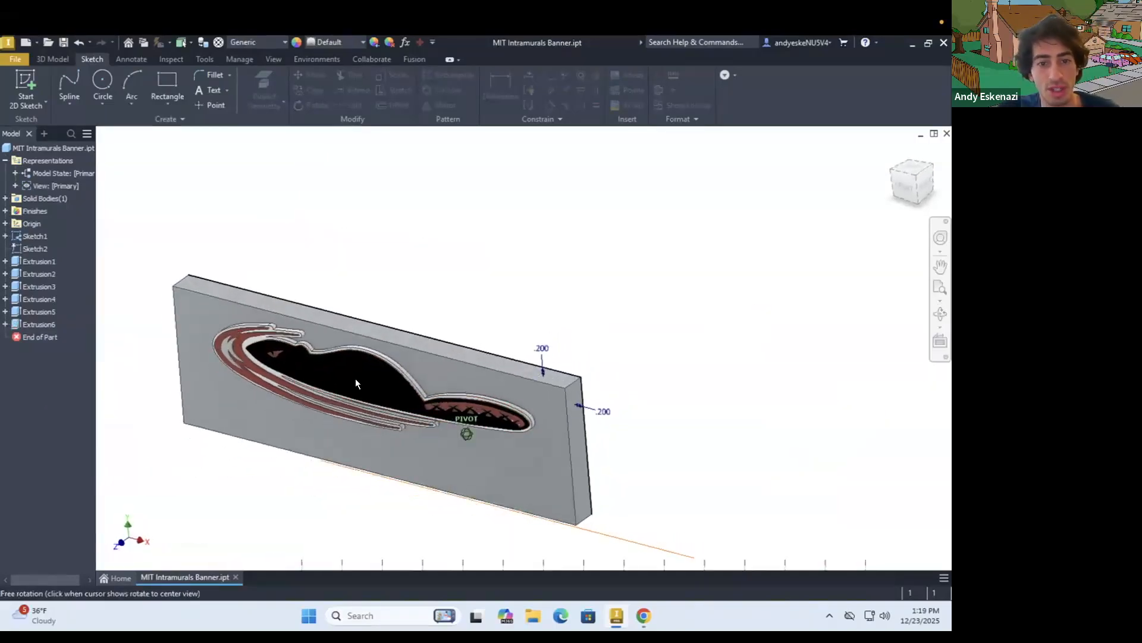
scroll(452, 381, "up", 5)
scroll(451, 379, "down", 4)
mouse_move(281, 382)
middle_mouse_down("shift")
mouse_move(291, 358)
mouse_move(316, 412)
mouse_move(367, 402)
middle_mouse_up("shift")
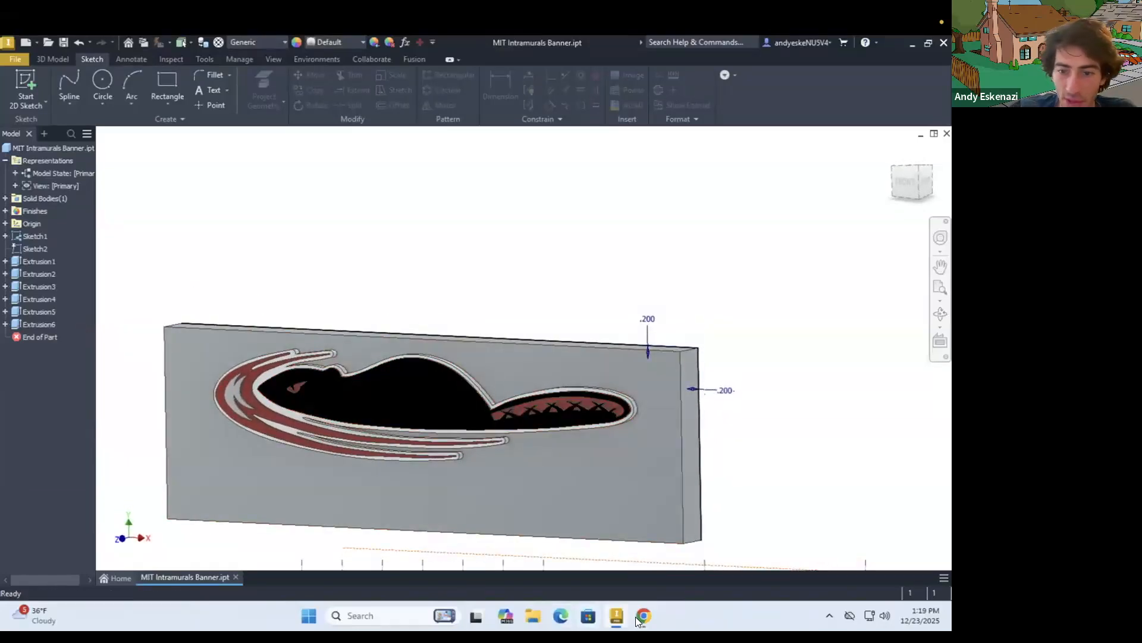
left_click(643, 616)
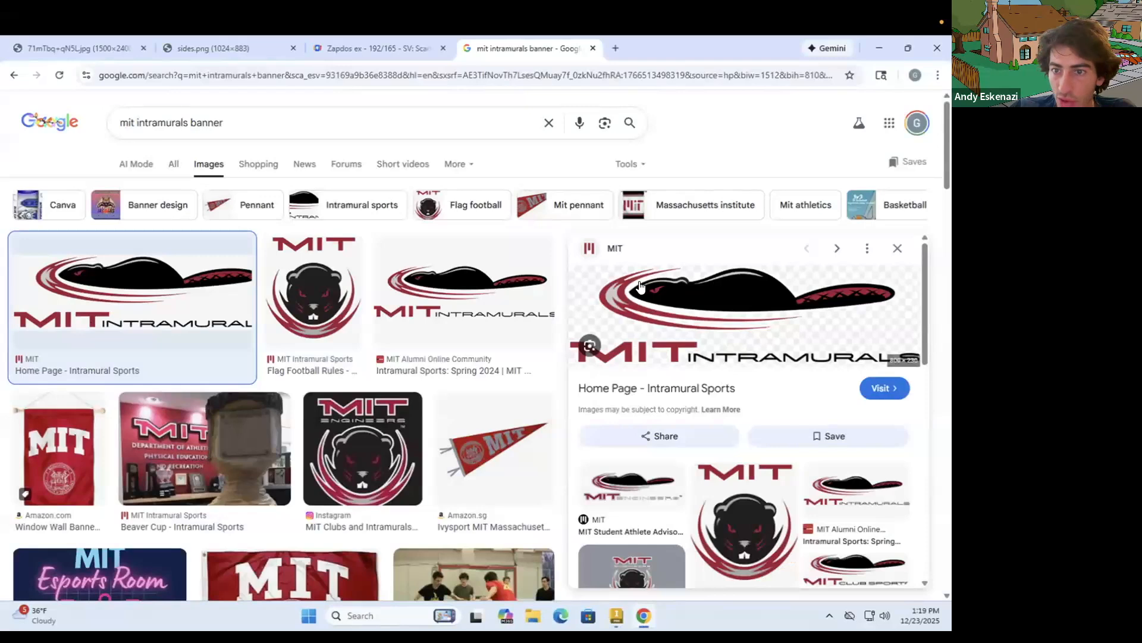
left_click(643, 619)
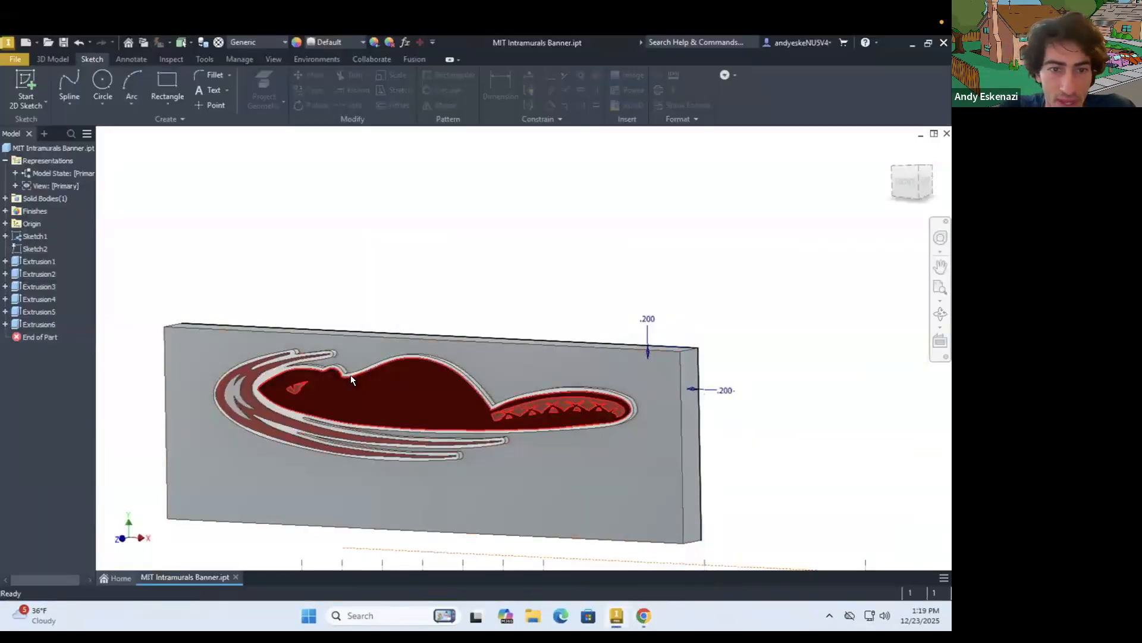
Create a sketch on the beaver body's face and project the two highlight outlines along the head and back into it
scroll(351, 375, "down", 5)
left_click(405, 385)
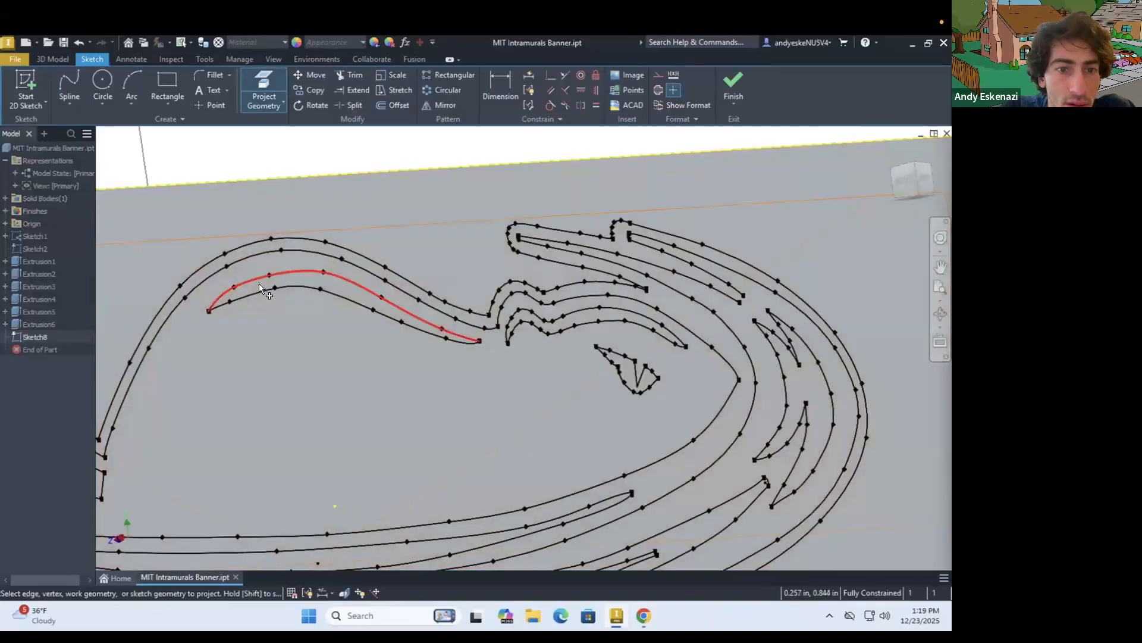
left_click(259, 288)
scroll(506, 310, "up", 2)
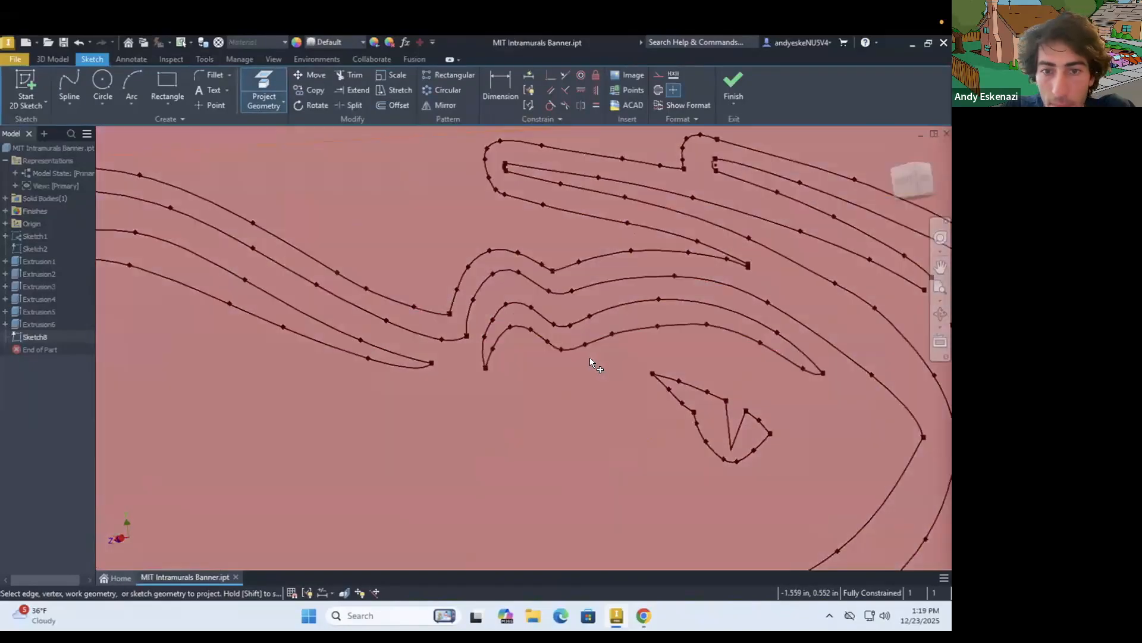
scroll(590, 357, "down", 10)
mouse_move(464, 379)
middle_mouse_down("shift")
mouse_move(627, 349)
mouse_move(225, 329)
middle_mouse_up("shift")
Extrude the two highlight profiles on the beaver's head and back outward by 0.2 in, joined to the body
left_click(47, 59)
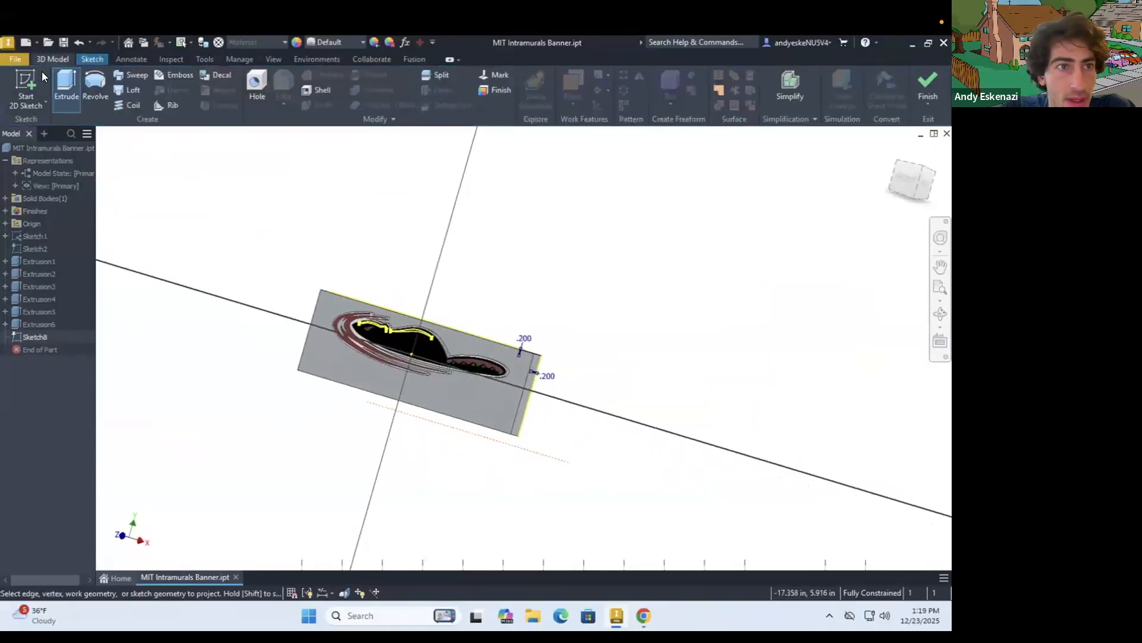
left_click(66, 87)
scroll(336, 331, "up", 5)
scroll(336, 332, "up", 6)
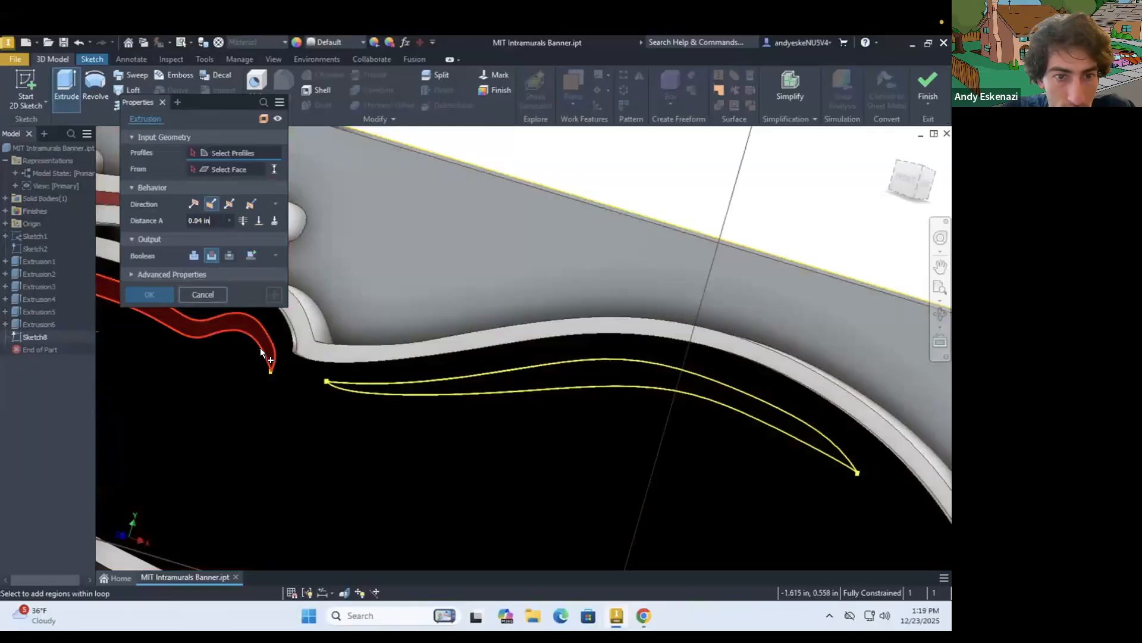
left_click(262, 351)
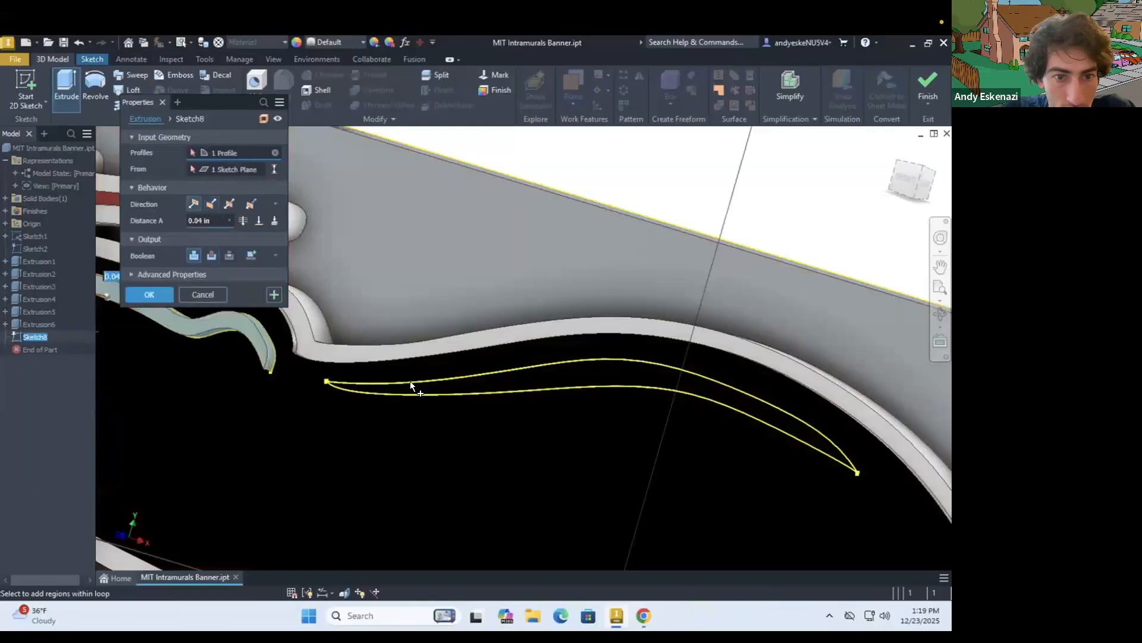
left_click(433, 388)
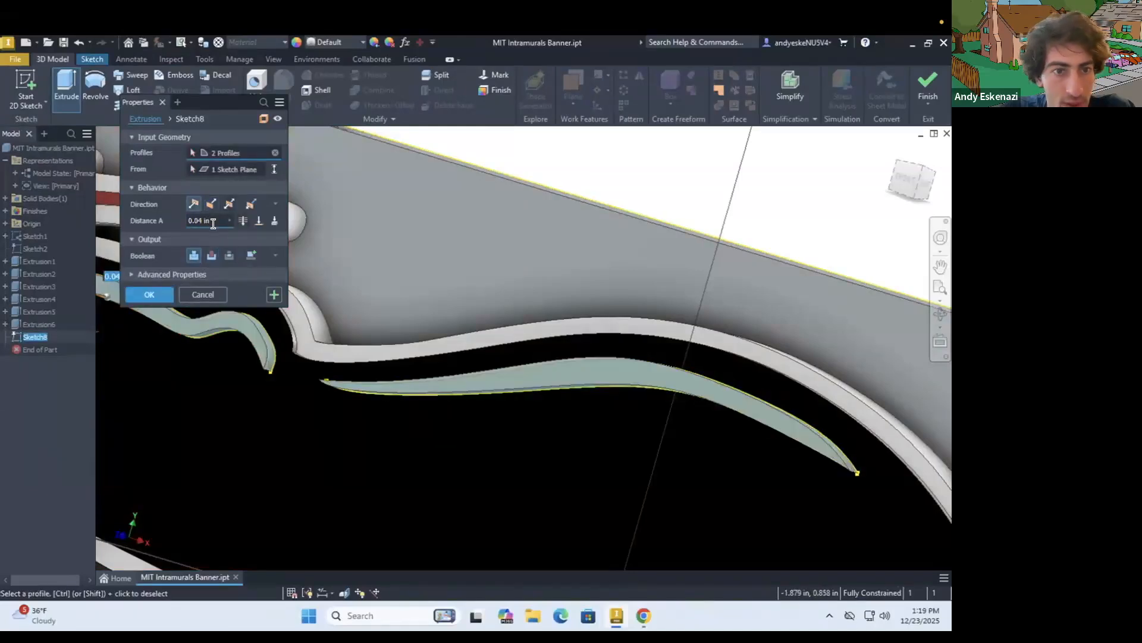
key("Return")
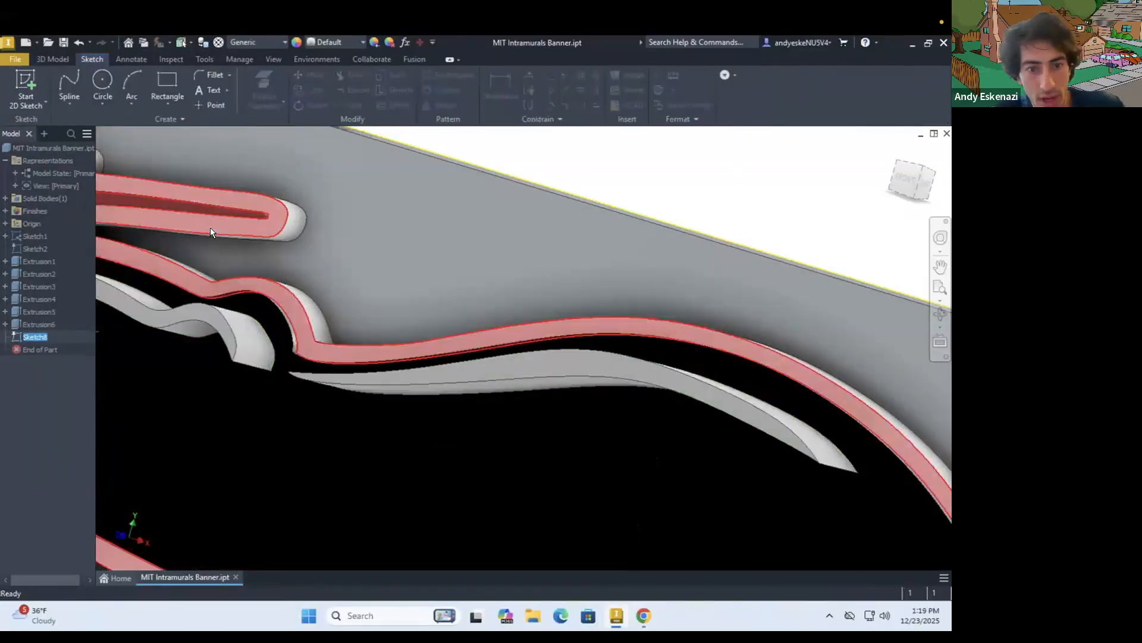
scroll(262, 344, "down", 3)
mouse_move(271, 337)
middle_mouse_down("shift")
mouse_move(286, 323)
mouse_move(256, 326)
middle_mouse_up("shift")
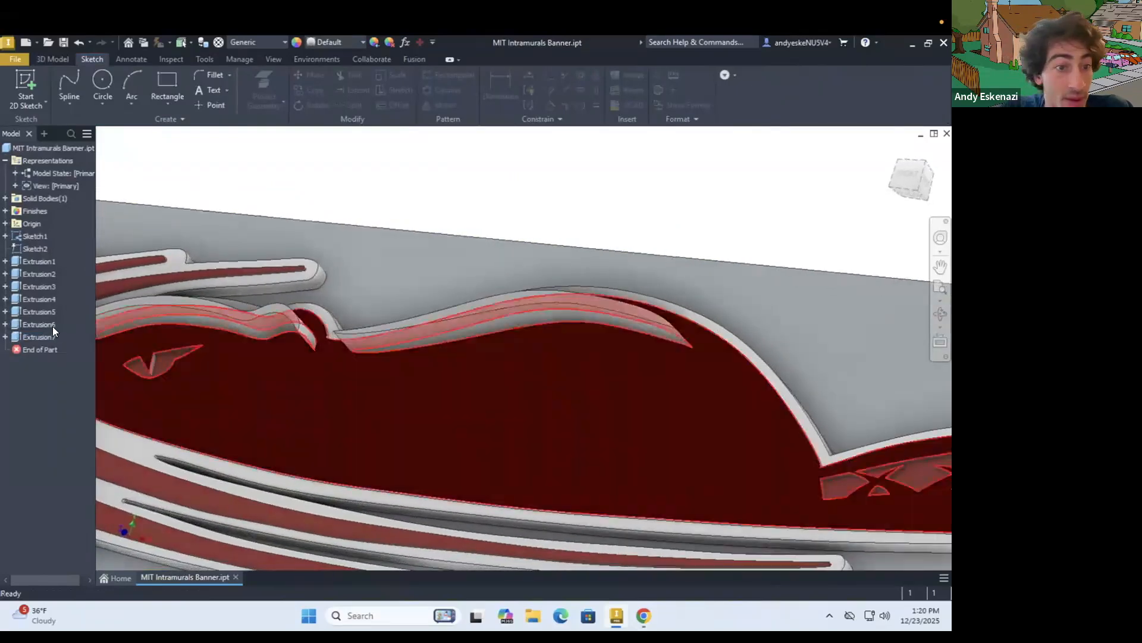
right_click(43, 334)
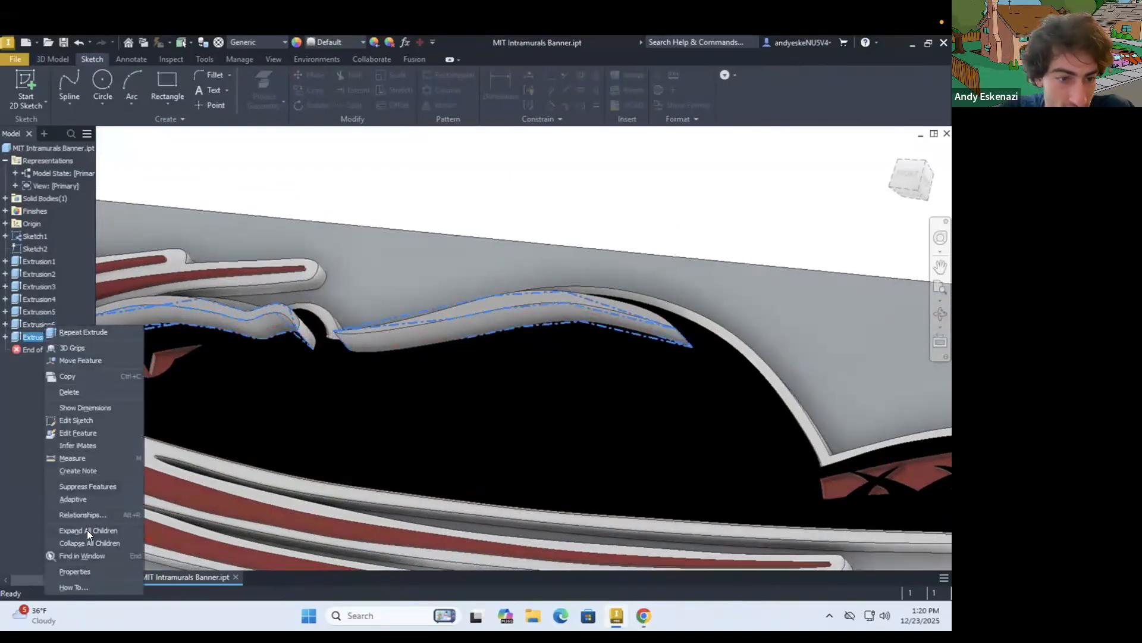
left_click(80, 420)
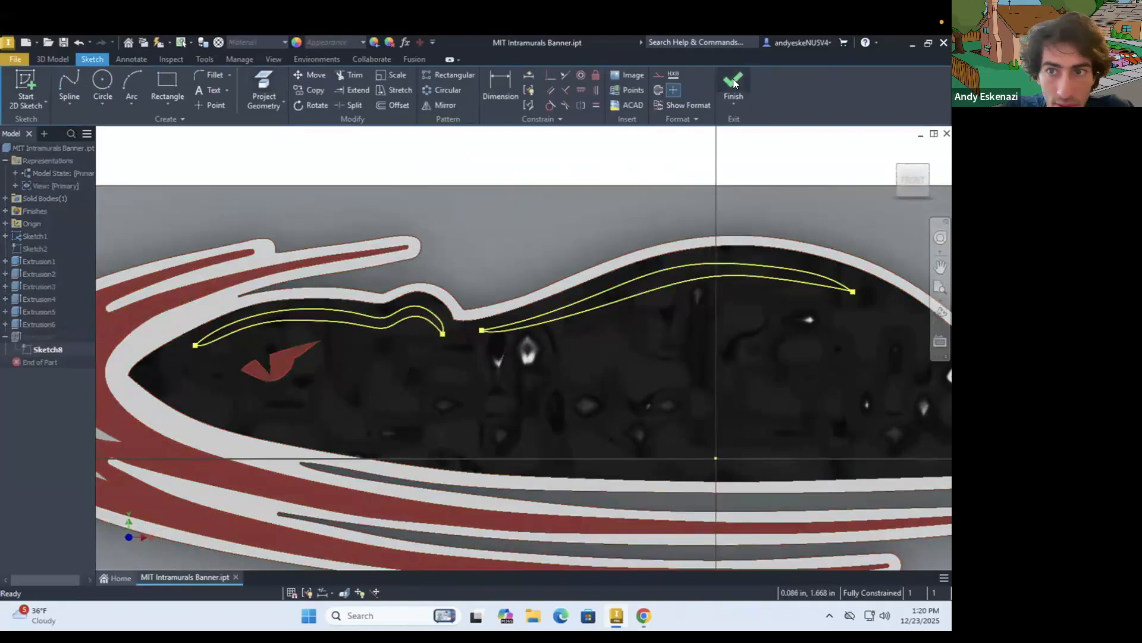
left_click(736, 83)
Set the extrusion distance of the head and back highlights to 0.02 in
right_click(36, 336)
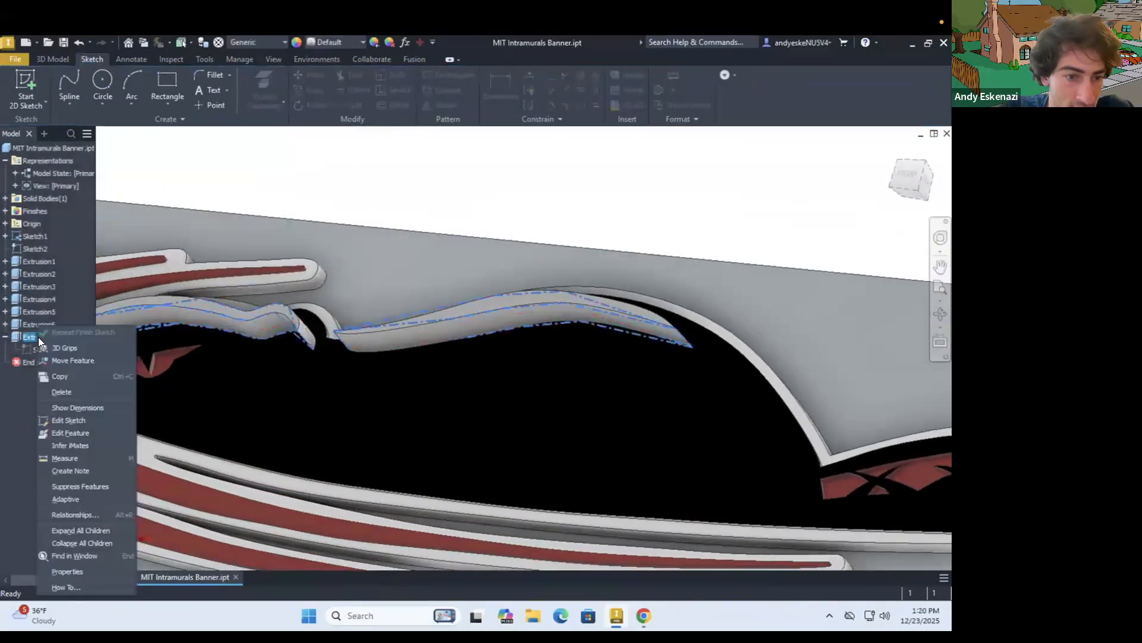
left_click(71, 429)
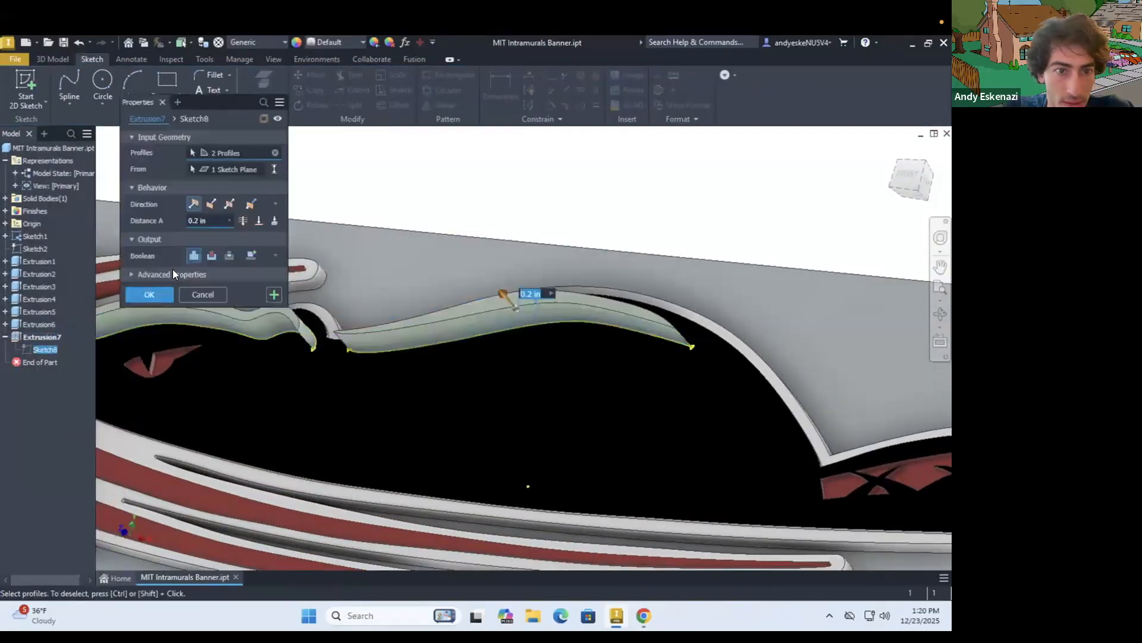
left_click(217, 221)
type(".02")
key("Return")
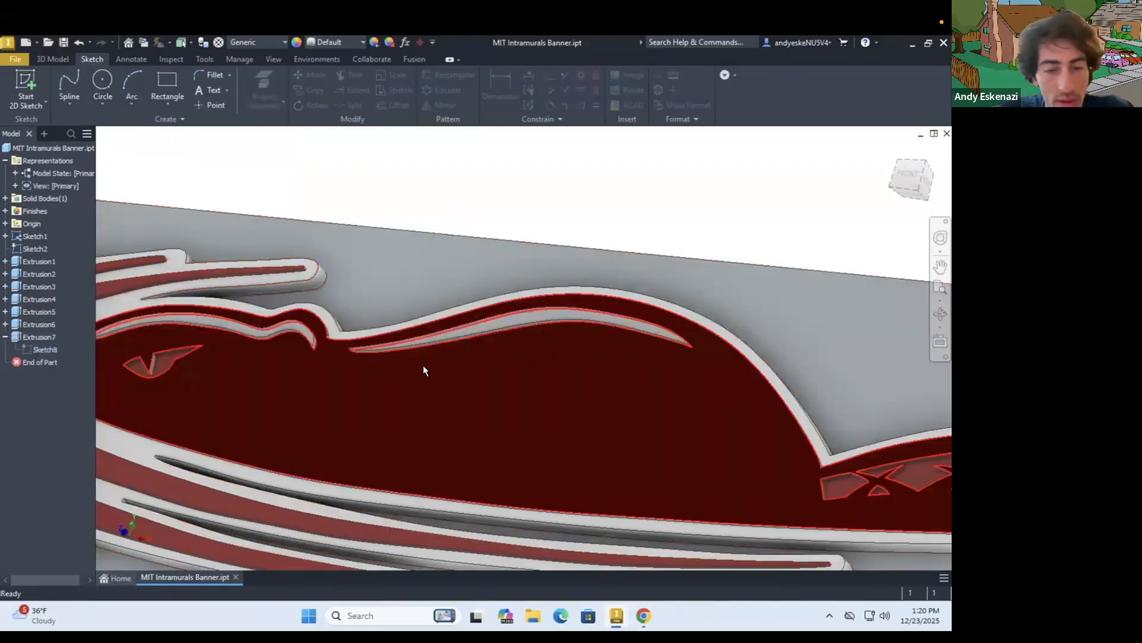
Examine the raised highlights on the whole banner and compare the model with the reference logo in the browser
scroll(393, 357, "down", 3)
mouse_move(323, 357)
middle_mouse_down("shift")
mouse_move(373, 330)
mouse_move(401, 353)
mouse_move(391, 359)
mouse_move(382, 347)
mouse_move(405, 354)
middle_mouse_up("shift")
scroll(377, 345, "down", 5)
mouse_move(336, 403)
middle_mouse_down("shift")
mouse_move(313, 400)
mouse_move(327, 400)
middle_mouse_up("shift")
scroll(333, 403, "up", 3)
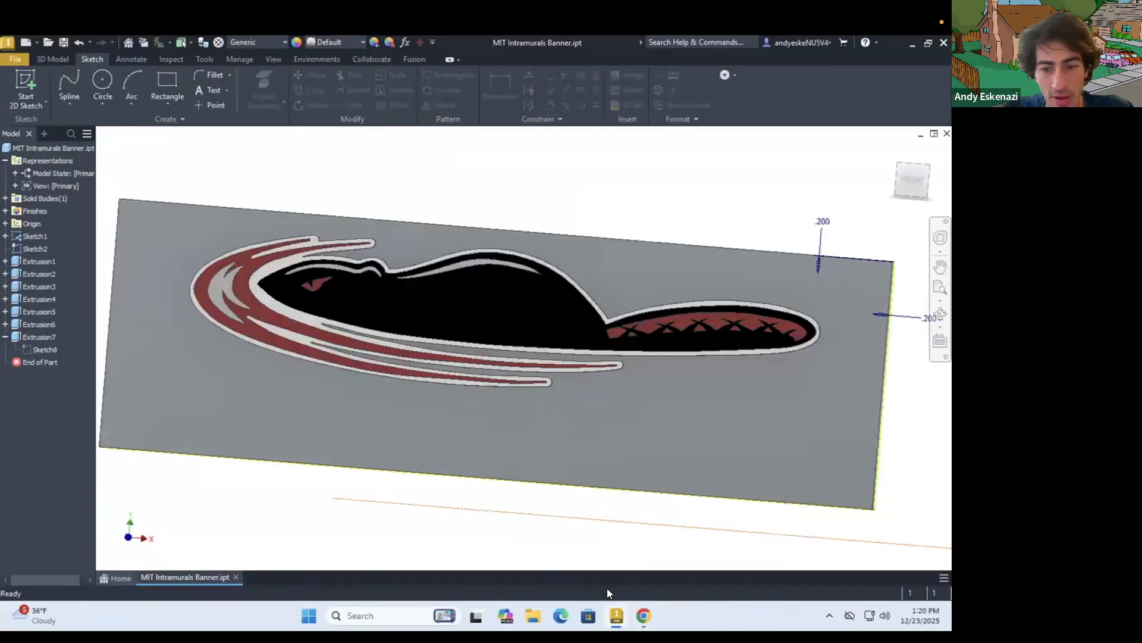
left_click(637, 613)
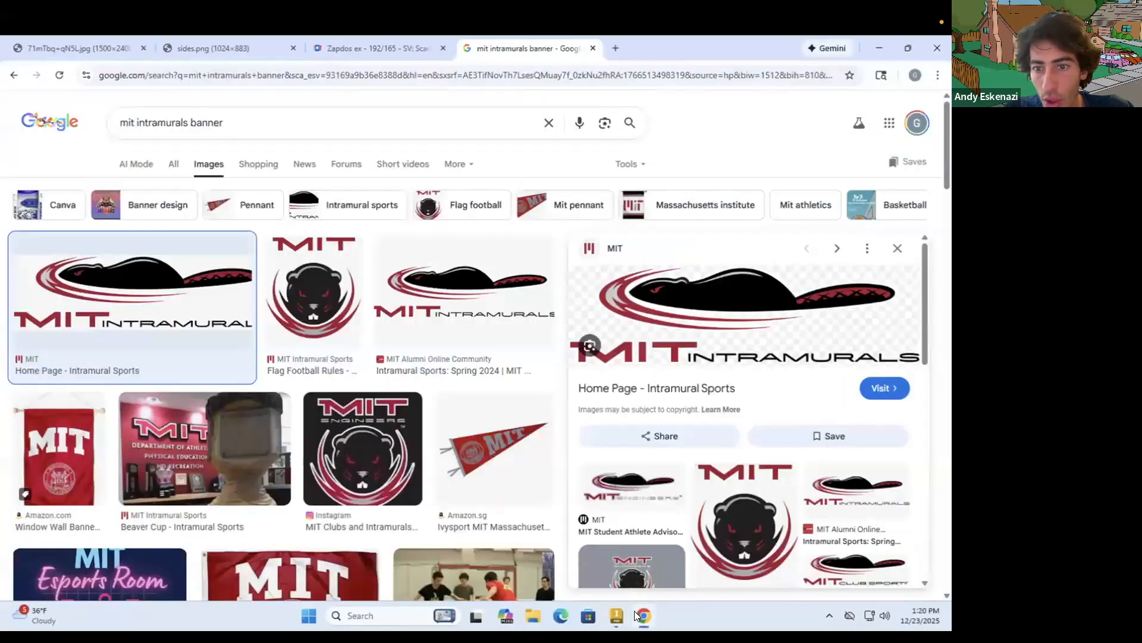
left_click(616, 615)
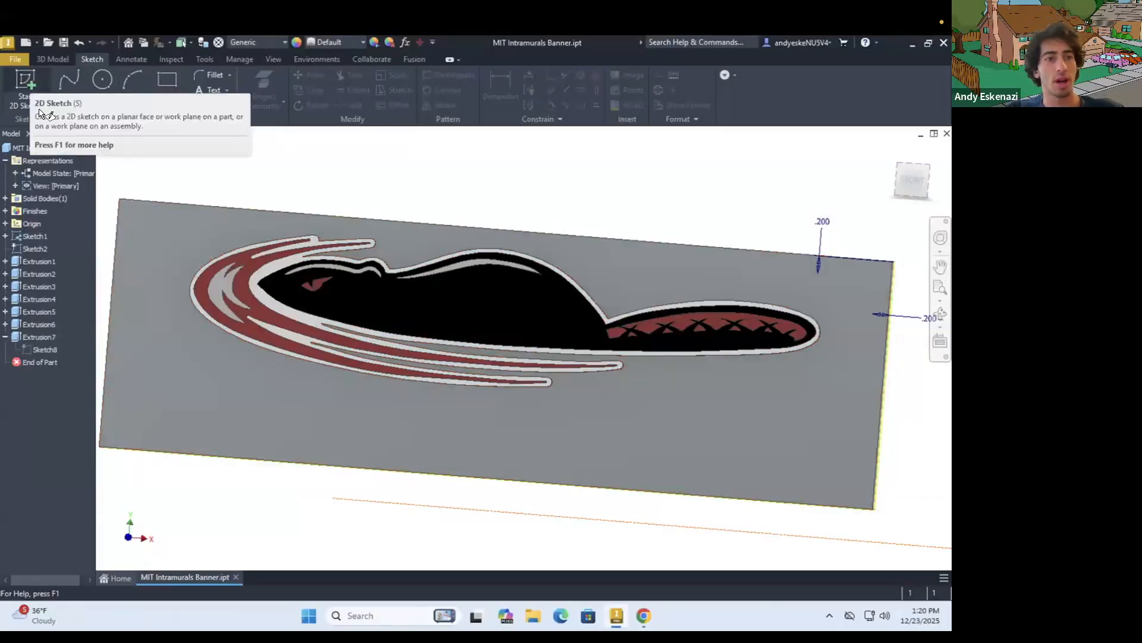
Create a 2D sketch on the banner plate's front face and activate Project Geometry
left_click(30, 77)
left_click(415, 406)
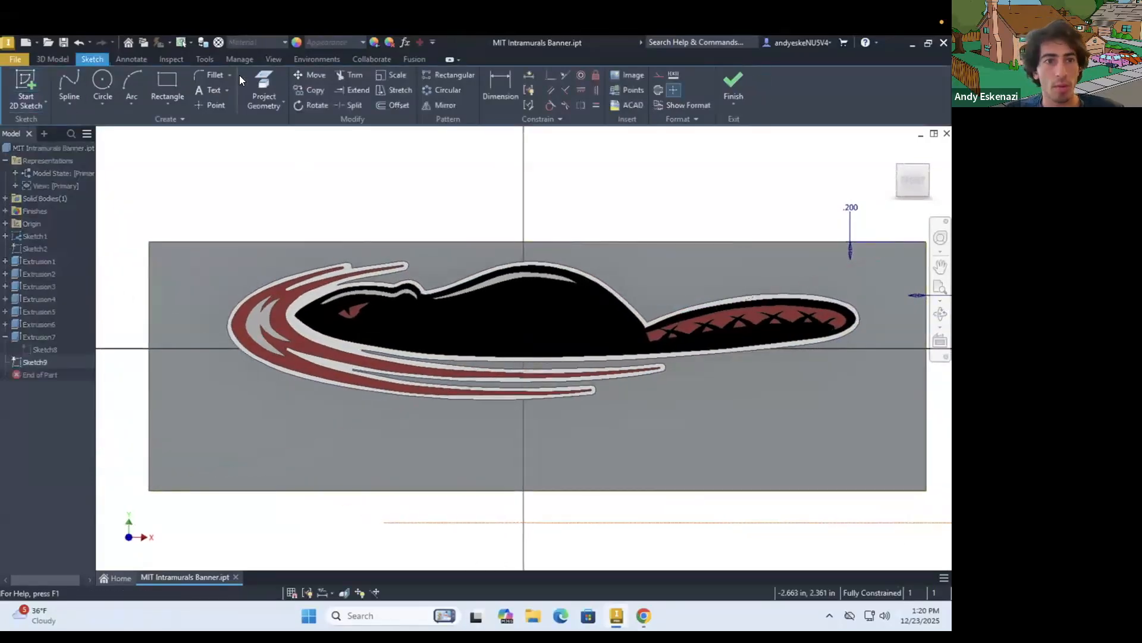
left_click(269, 80)
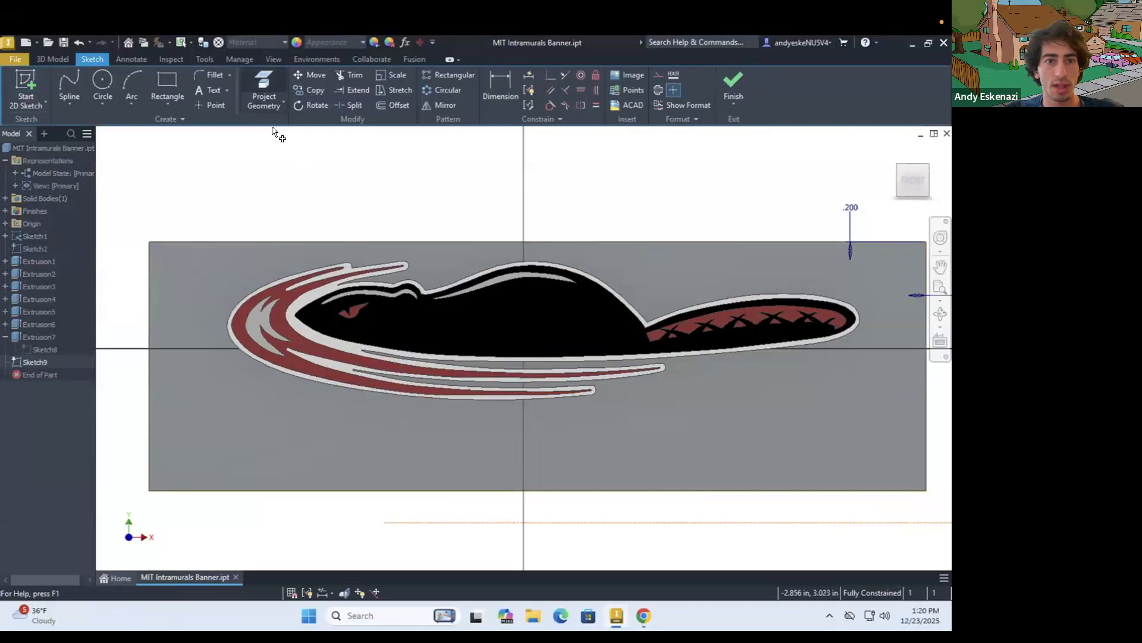
right_click(286, 158)
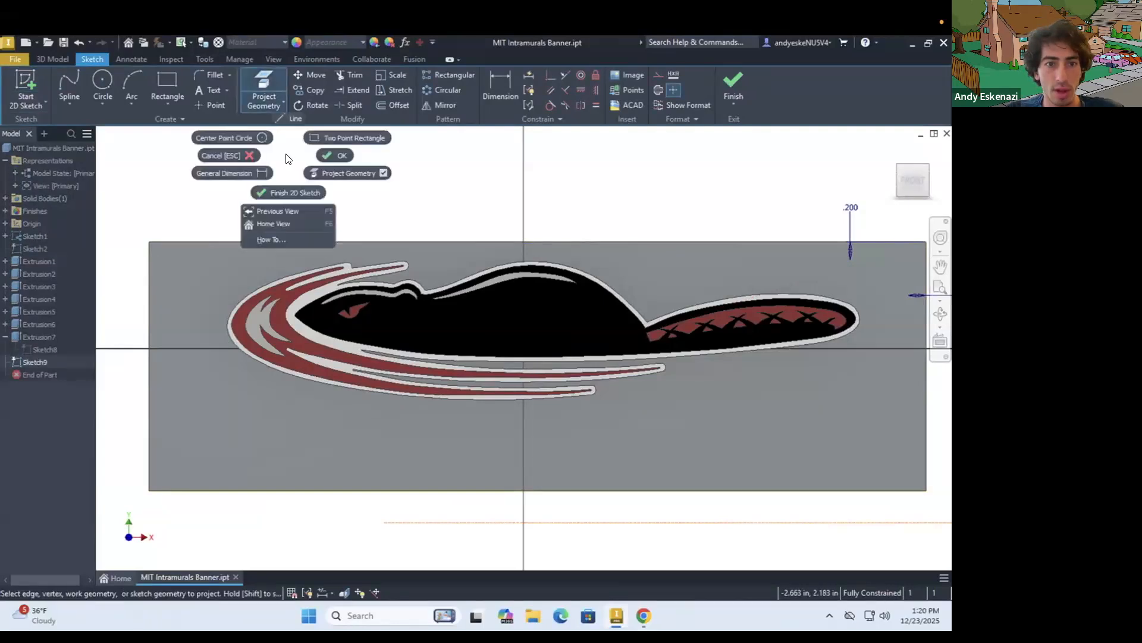
left_click(274, 105)
left_click(274, 106)
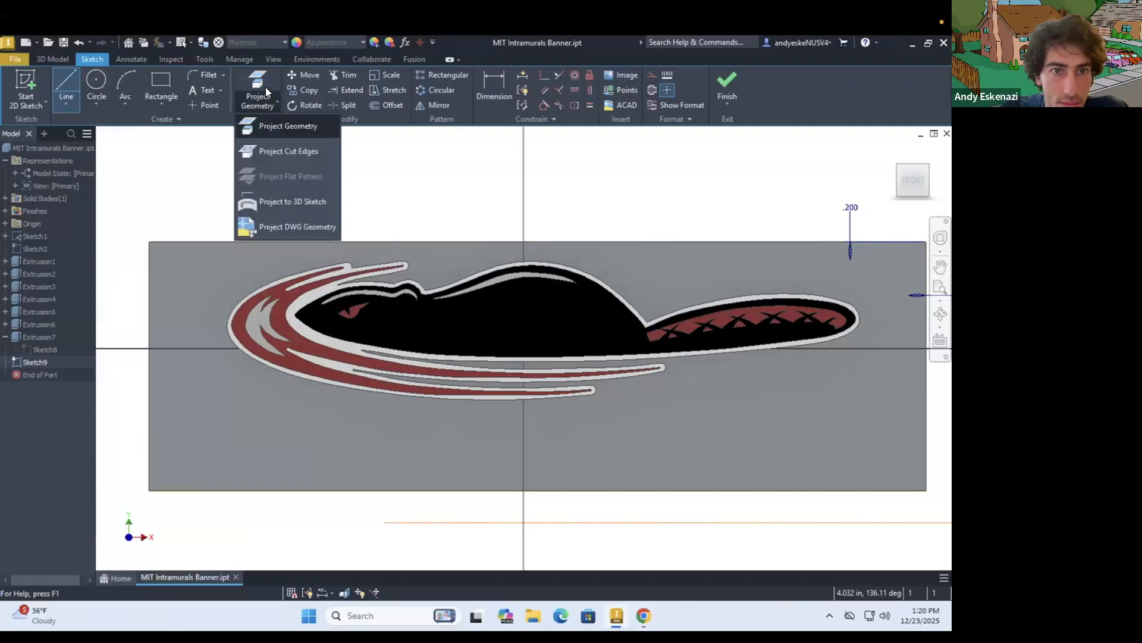
left_click(257, 80)
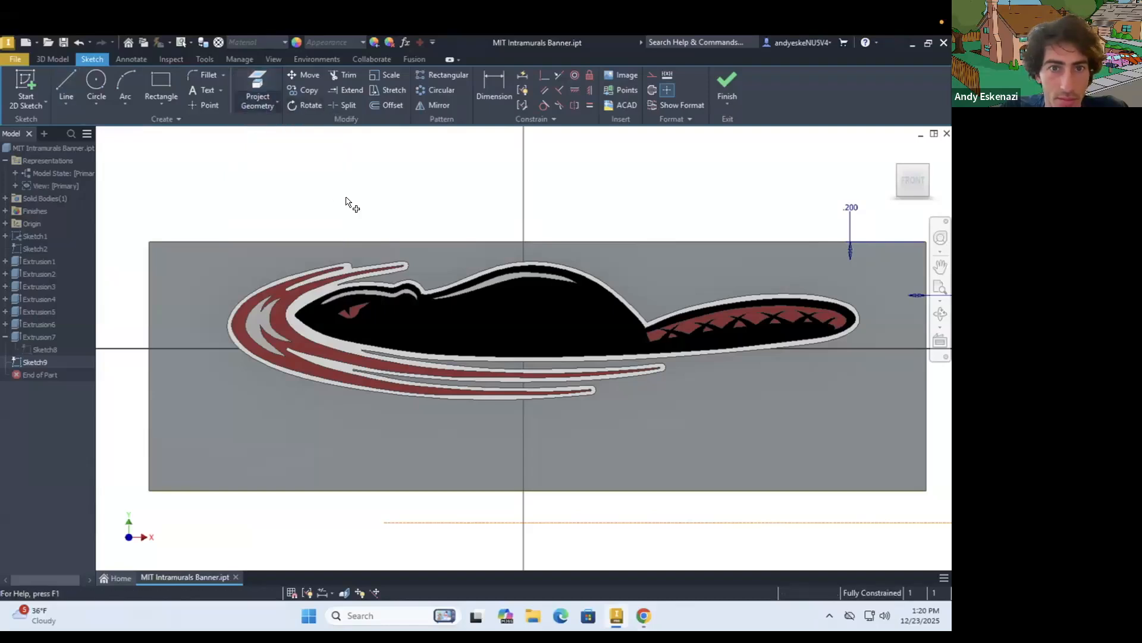
Project the INTRAMURALS letter outlines from behind the plate into the new sketch
right_click(300, 190)
middle_click_drag(565, 285, 280, 304, "shift")
scroll(281, 301, "down", 5)
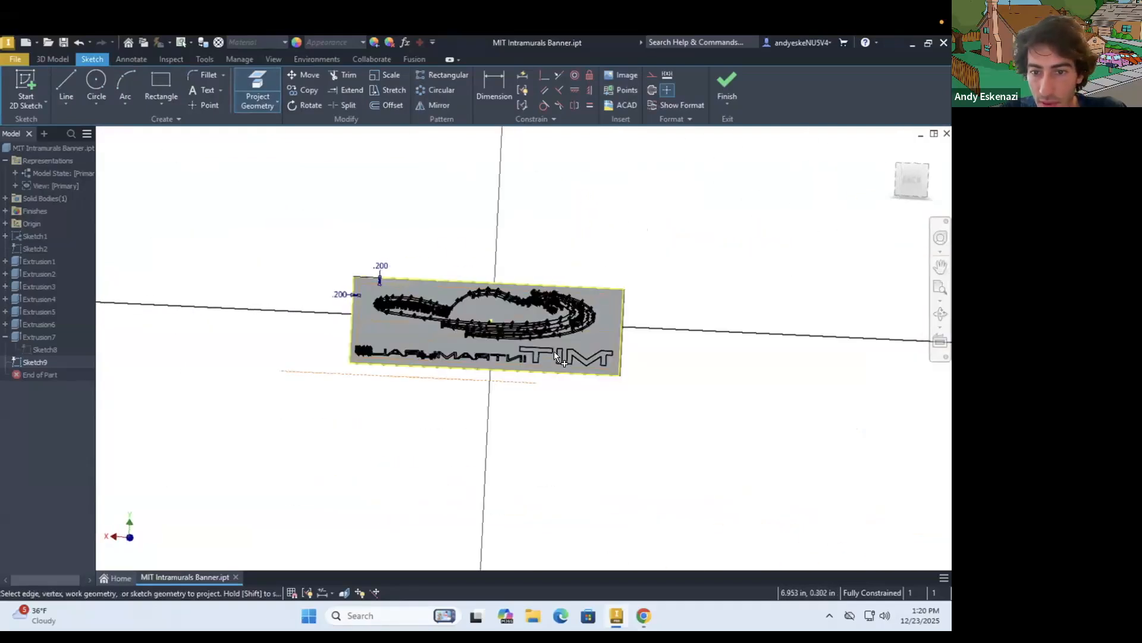
scroll(456, 336, "up", 3)
left_click_drag(230, 321, 559, 399)
middle_click_drag(398, 323, 576, 395, "shift")
scroll(586, 393, "up", 8)
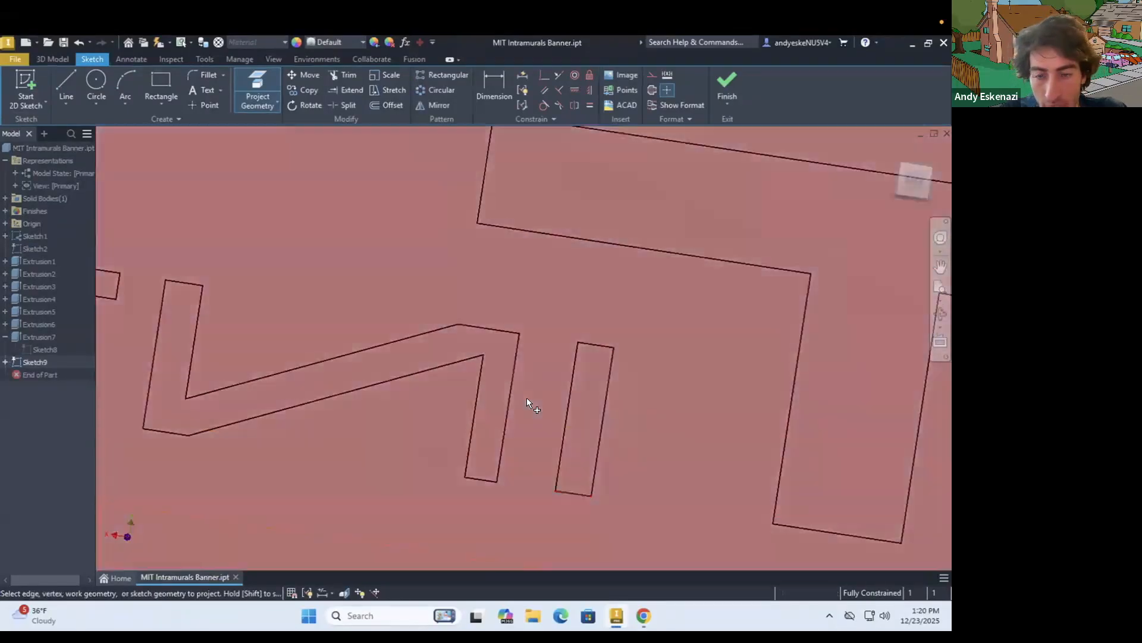
scroll(526, 397, "down", 8)
middle_click_drag(697, 385, 255, 353, "shift")
scroll(255, 353, "up", 7)
scroll(563, 252, "down", 2)
scroll(582, 239, "up", 3)
middle_click_drag(582, 239, 179, 253, "shift")
scroll(666, 275, "up", 4)
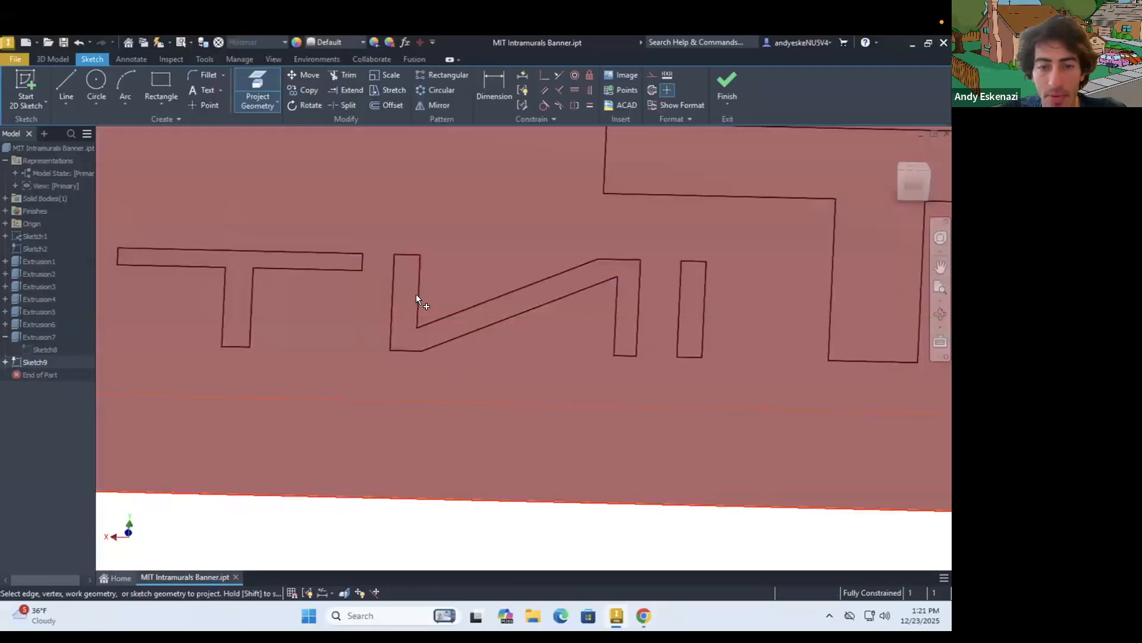
Examine the projected INTRAMURALS lettering from the front and the back of the banner
scroll(571, 297, "down", 8)
middle_click_drag(592, 296, 645, 359, "shift")
scroll(645, 358, "down", 5)
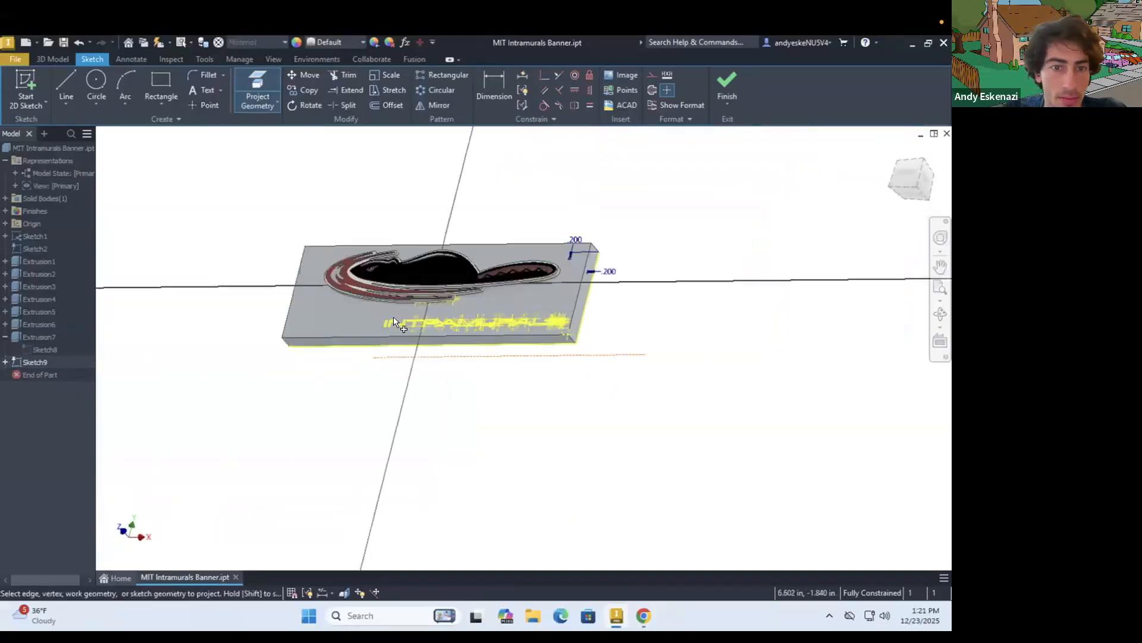
scroll(378, 331, "up", 5)
scroll(397, 341, "up", 3)
scroll(398, 340, "down", 7)
middle_click_drag(357, 350, 303, 352, "shift")
scroll(877, 407, "up", 5)
scroll(841, 401, "down", 2)
scroll(909, 413, "down", 3)
scroll(888, 385, "up", 6)
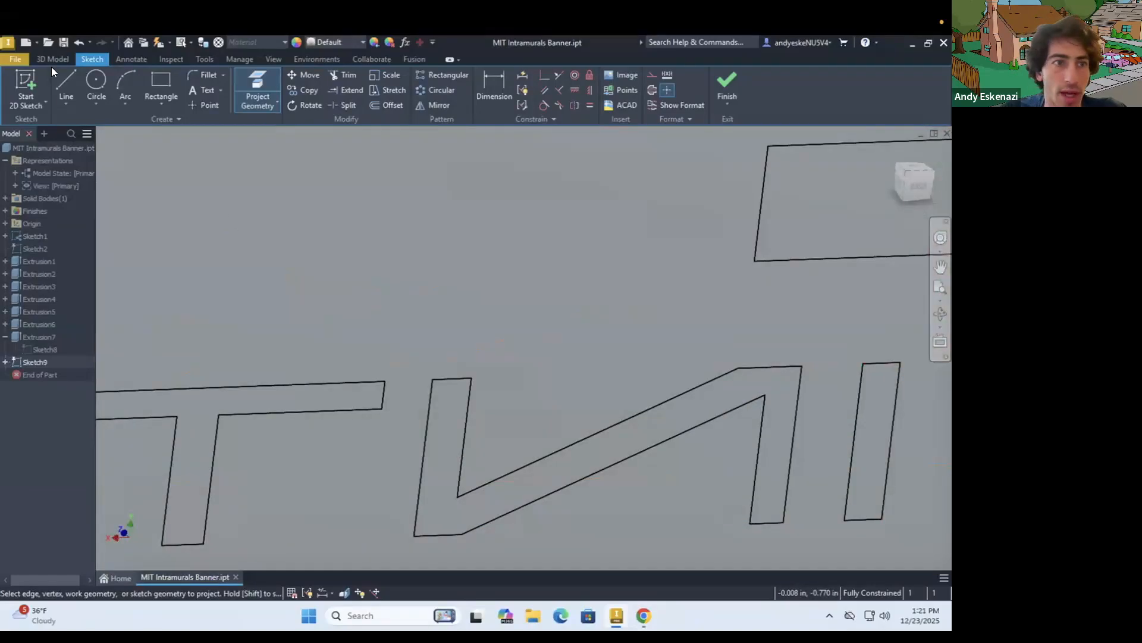
Start an Extrude for the projected INTRAMURALS lettering on the banner's front face
left_click(56, 59)
left_click(65, 83)
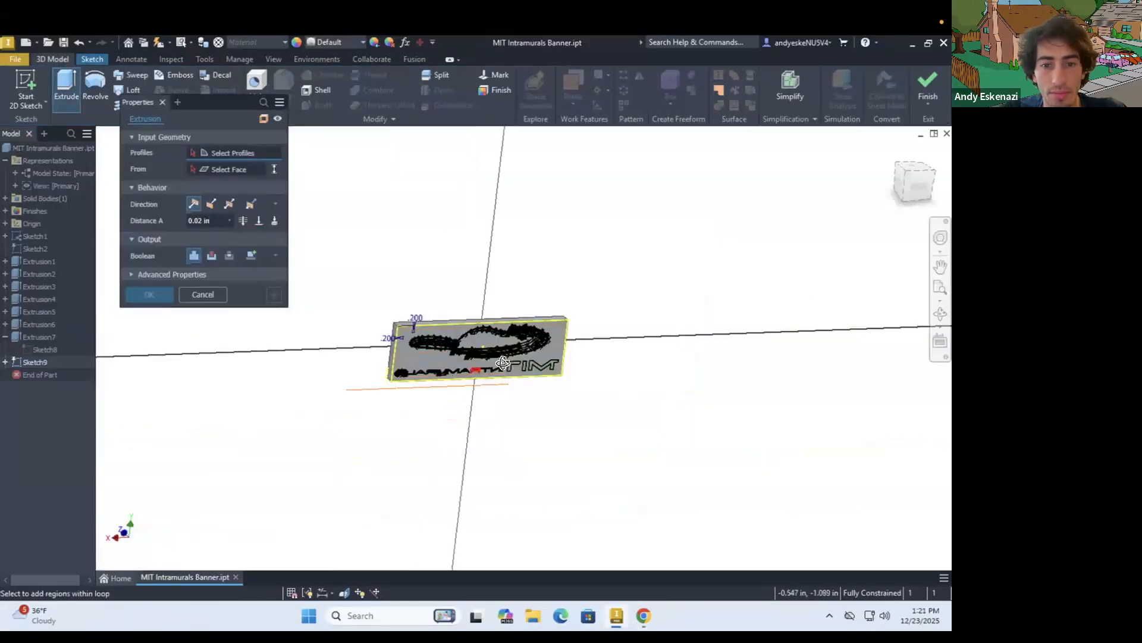
middle_click_drag(503, 362, 631, 366, "shift")
scroll(345, 346, "up", 5)
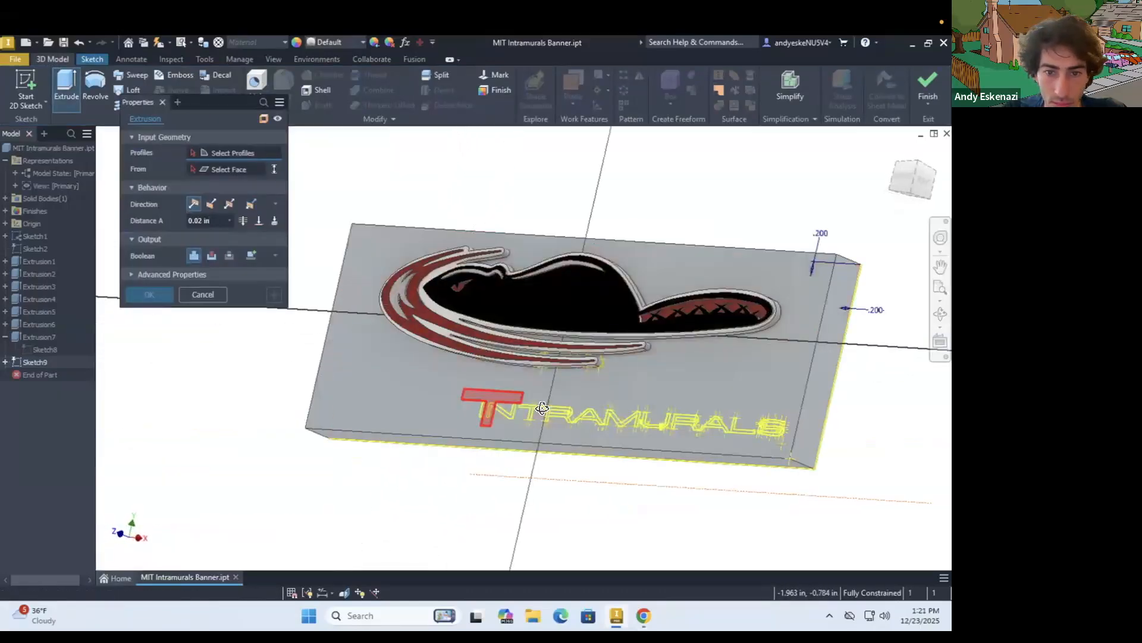
middle_click_drag(470, 418, 498, 415, "shift")
scroll(469, 418, "up", 6)
scroll(206, 492, "down", 4)
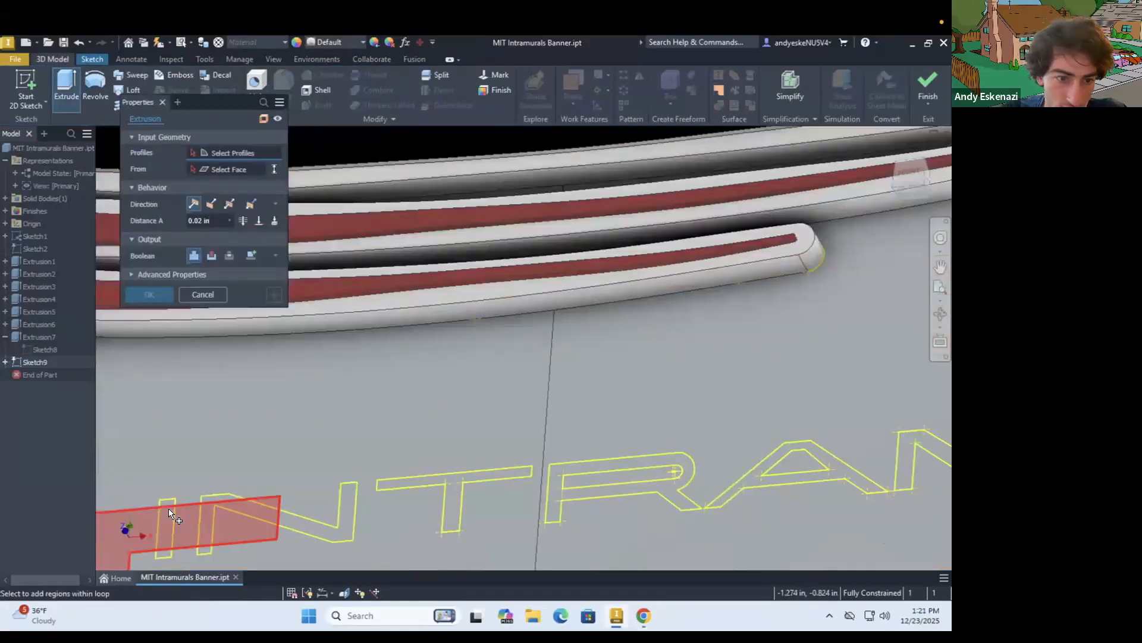
Try to select the letters I, N, T, R, A and M of INTRAMURALS as extrusion profiles
left_click(166, 521)
left_click(219, 511)
scroll(495, 462, "up", 5)
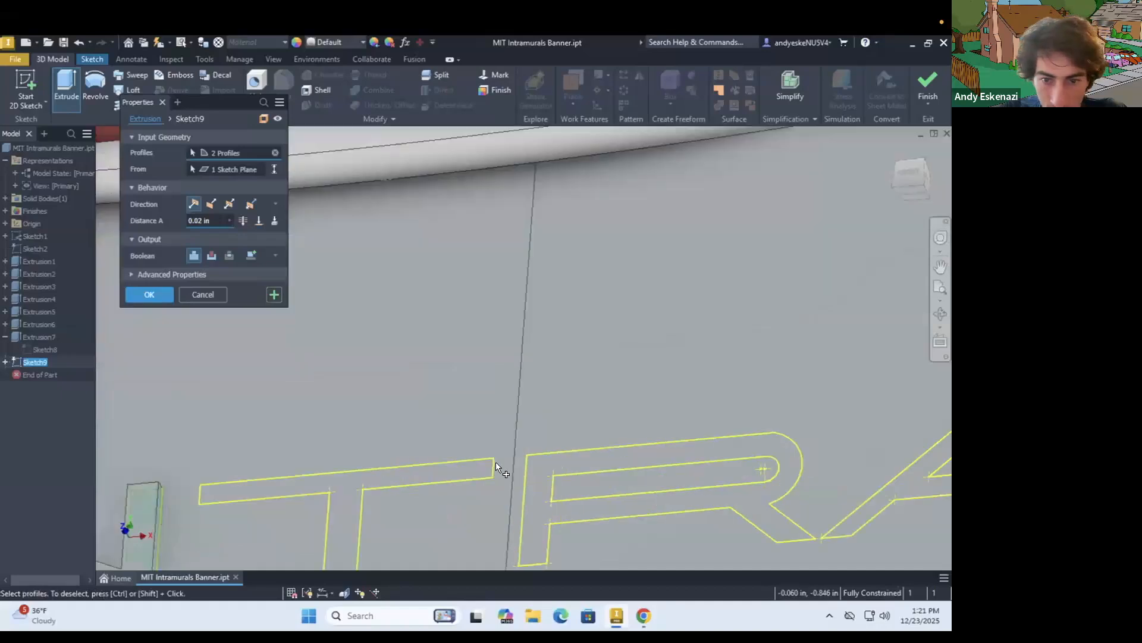
left_click(420, 466)
left_click(489, 455)
scroll(370, 430, "down", 5)
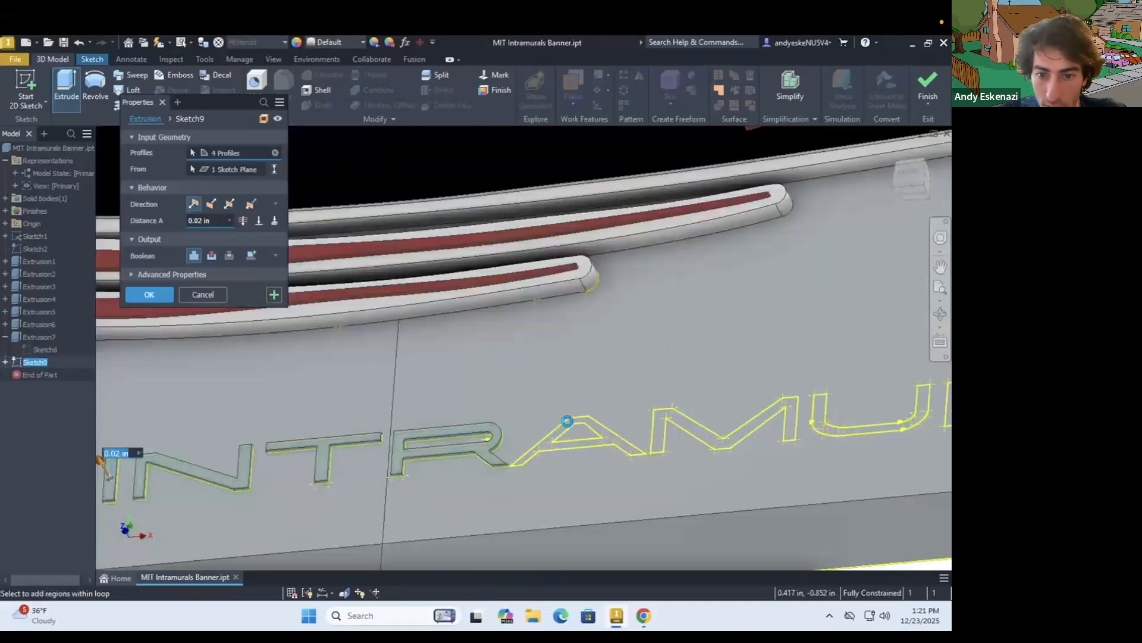
scroll(566, 418, "up", 4)
left_click(590, 439)
scroll(479, 459, "down", 5)
scroll(705, 426, "up", 5)
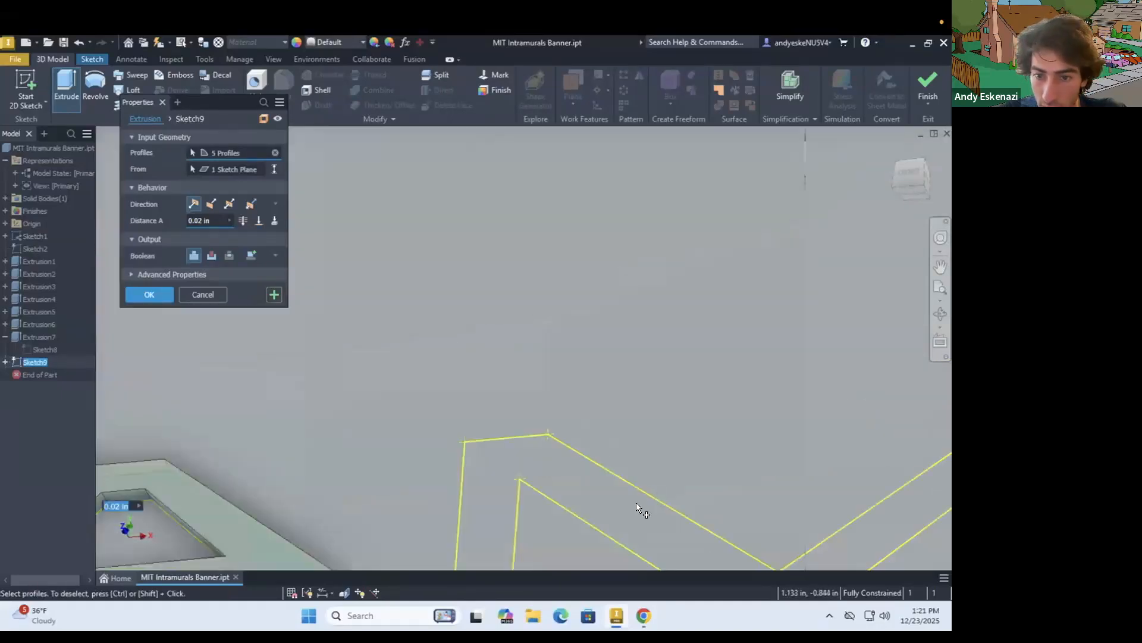
left_click(551, 467)
Try to add the letters U, R, A and L to the extrusion profiles, and clear the whole selection
scroll(637, 374, "down", 5)
scroll(527, 396, "up", 5)
left_click(346, 446)
left_click(398, 414)
left_click(646, 453)
scroll(595, 409, "down", 5)
scroll(619, 400, "up", 5)
mouse_move(594, 448)
middle_mouse_down("shift")
mouse_move(599, 474)
mouse_move(502, 456)
mouse_move(420, 458)
middle_mouse_up("shift")
scroll(558, 431, "down", 3)
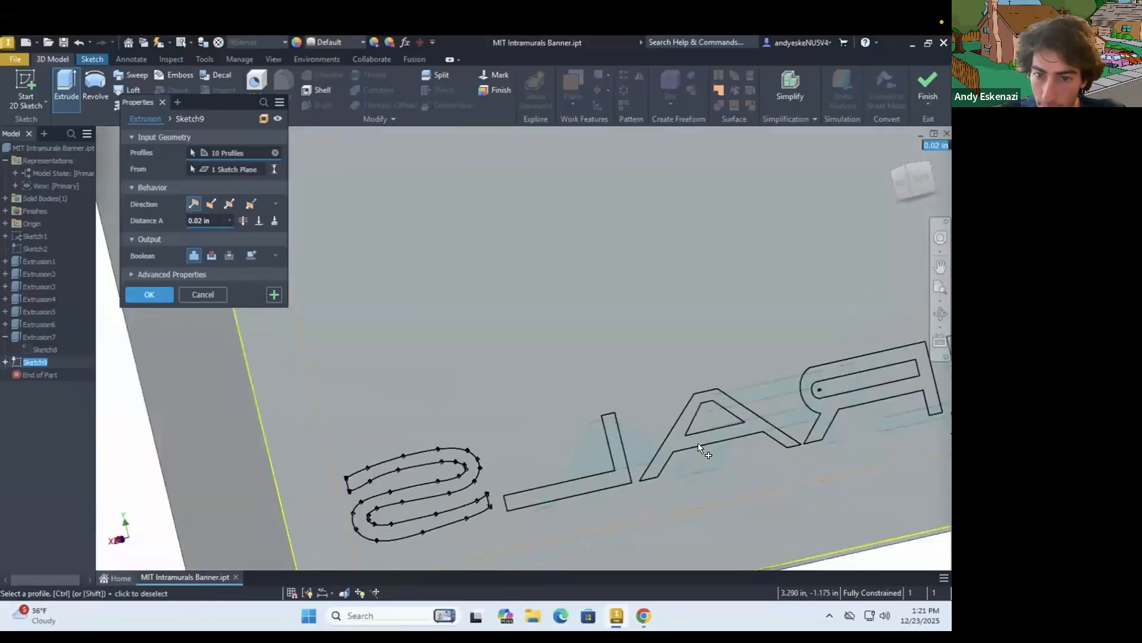
middle_click_drag(690, 438, 774, 426, "shift")
scroll(774, 426, "down", 2)
scroll(772, 426, "up", 6)
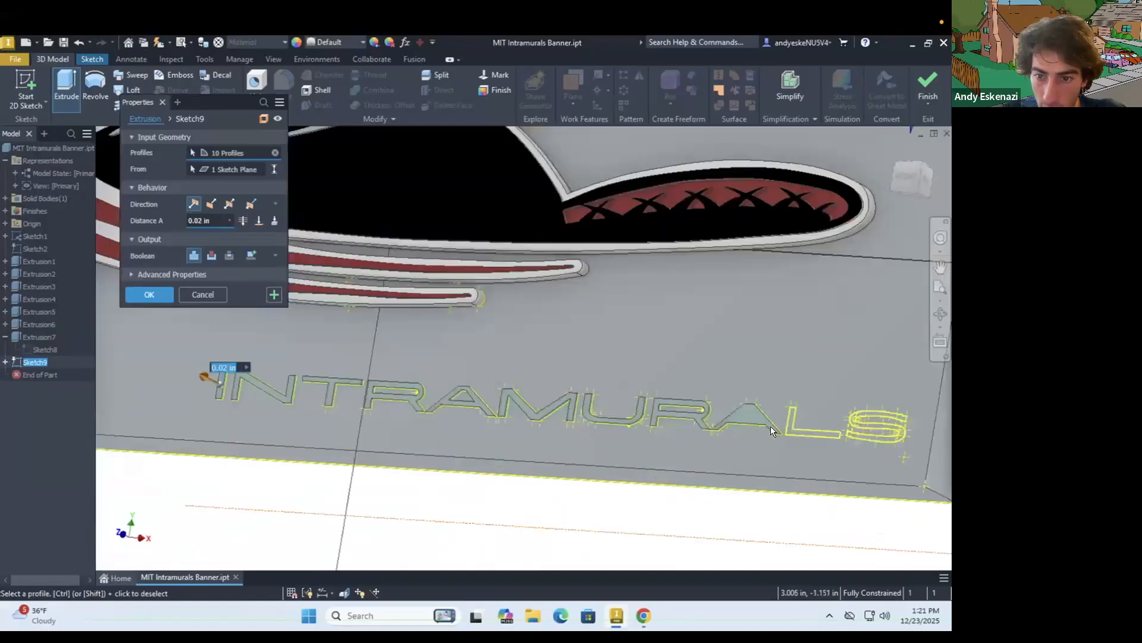
left_click(819, 441)
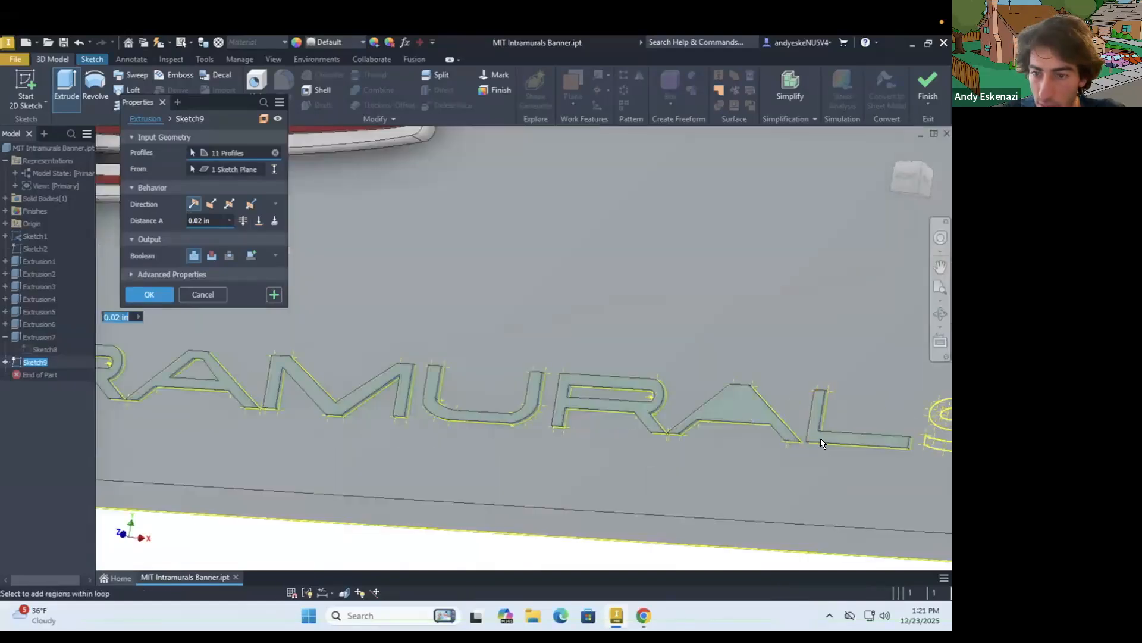
left_click(275, 153)
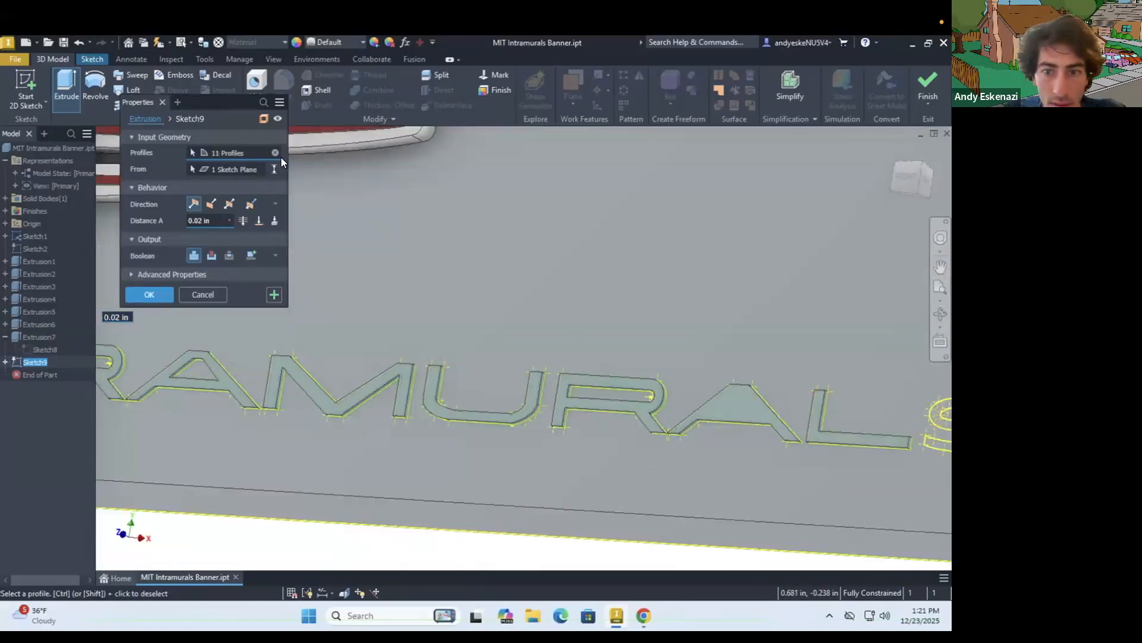
Try to reselect the INTRAMURALS letters from the final A, L and S back to the middle A, and clear the profiles
scroll(759, 410, "up", 5)
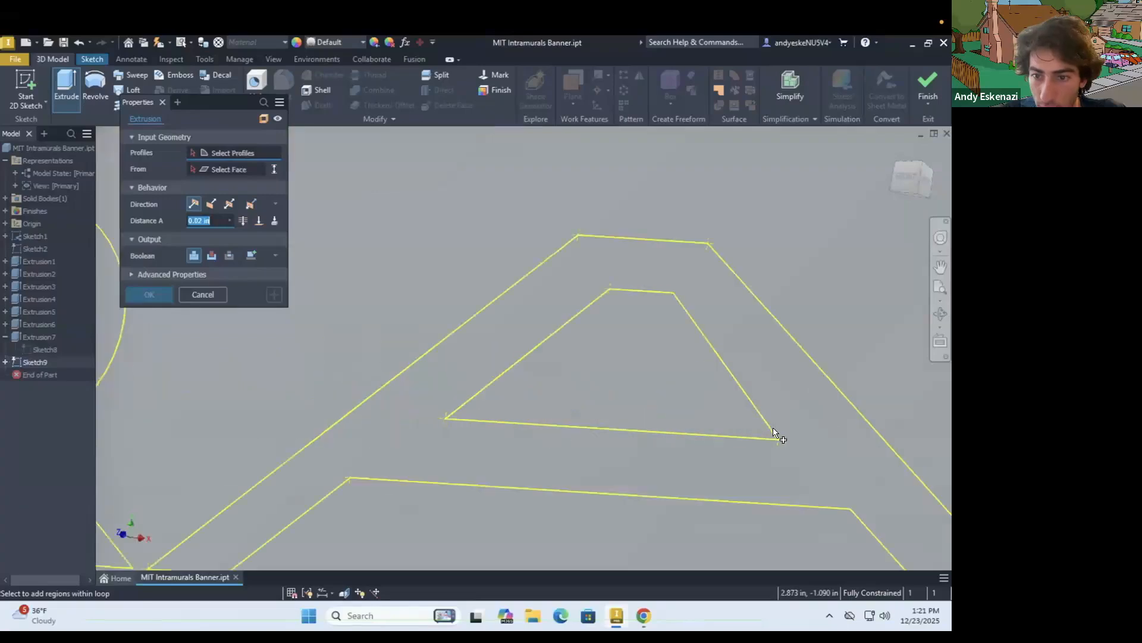
scroll(485, 464, "down", 2)
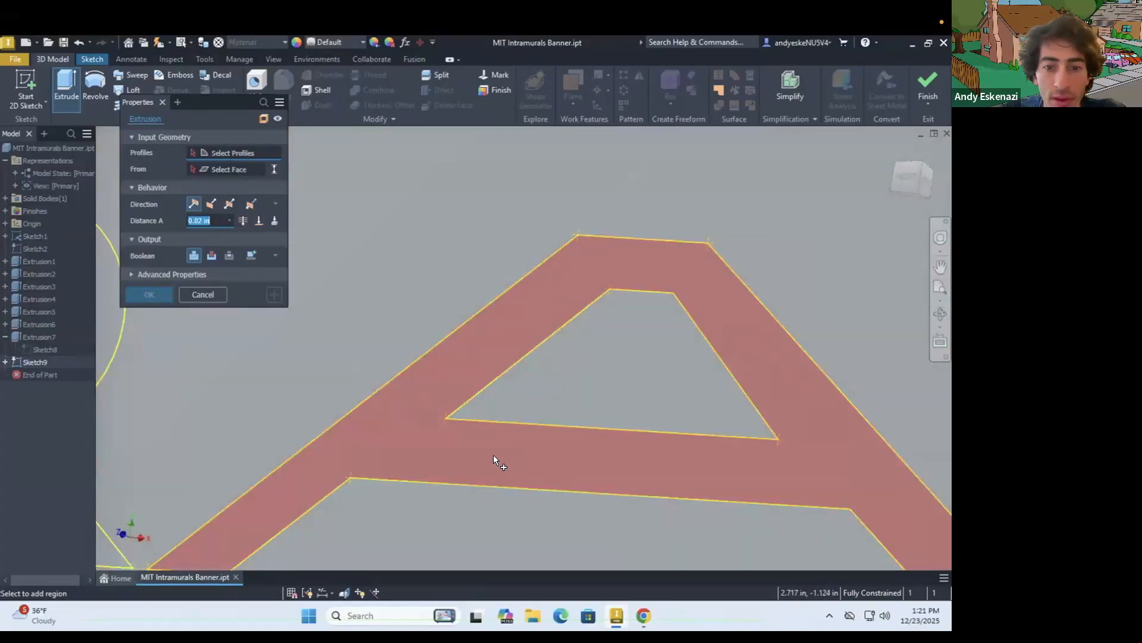
left_click(494, 455)
scroll(451, 353, "down", 4)
left_click(605, 403)
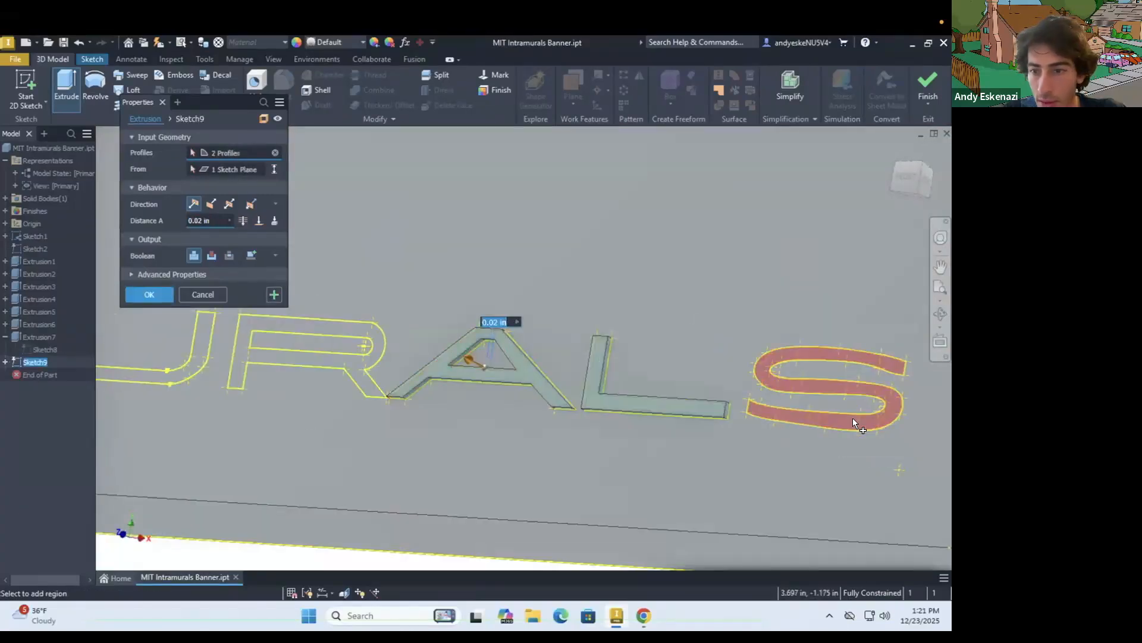
left_click(859, 420)
left_click(336, 365)
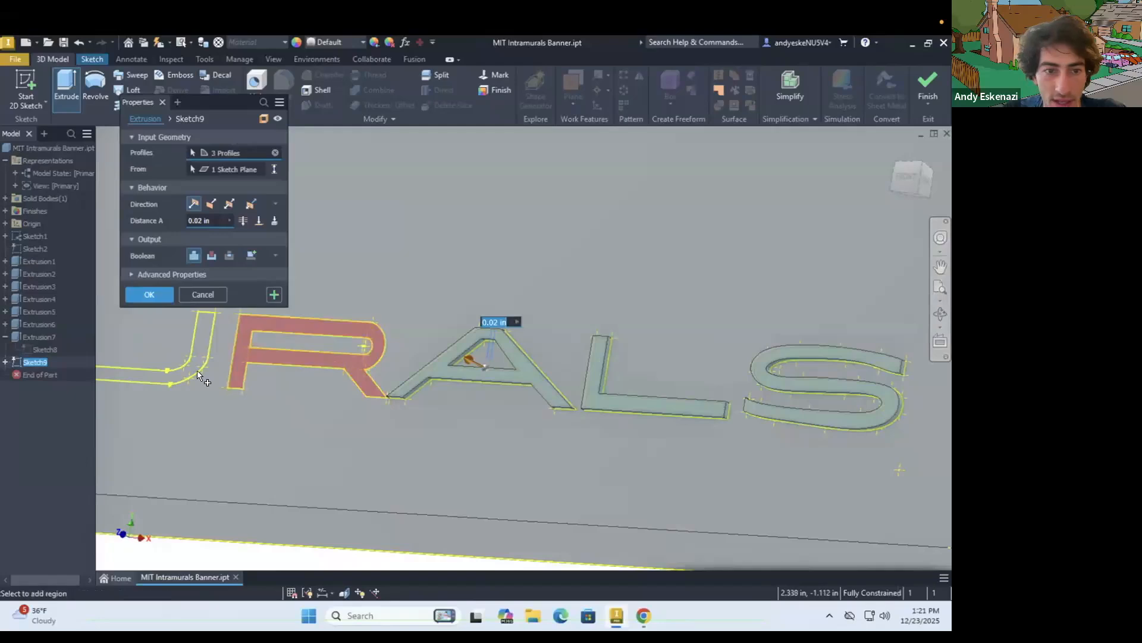
left_click(190, 367)
scroll(402, 391, "down", 3)
scroll(252, 382, "up", 3)
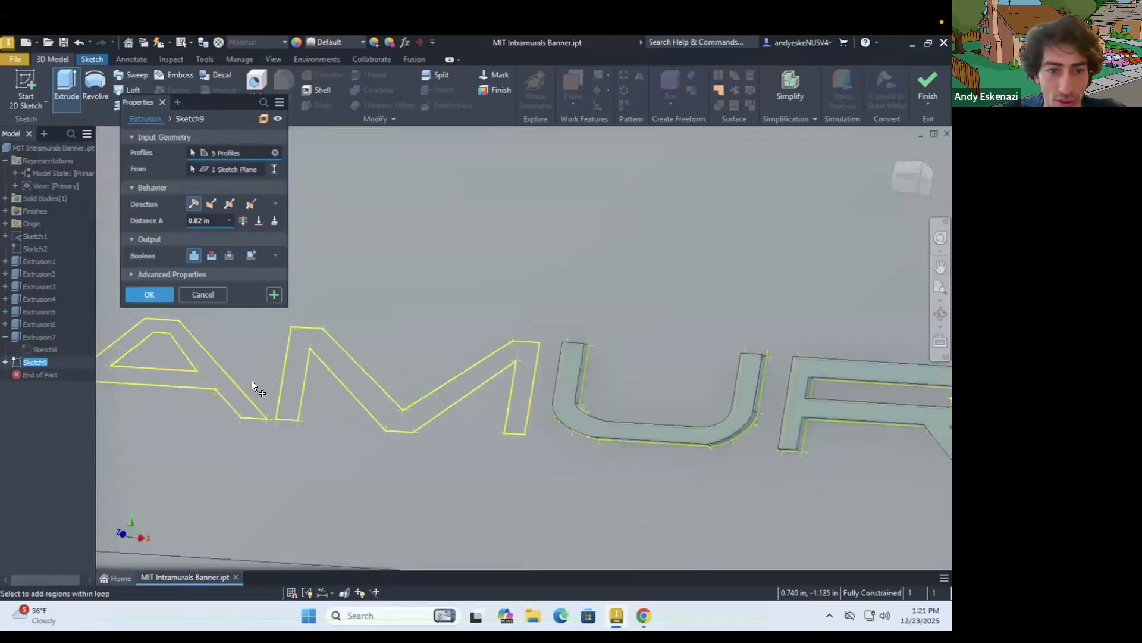
left_click(284, 381)
scroll(333, 387, "down", 3)
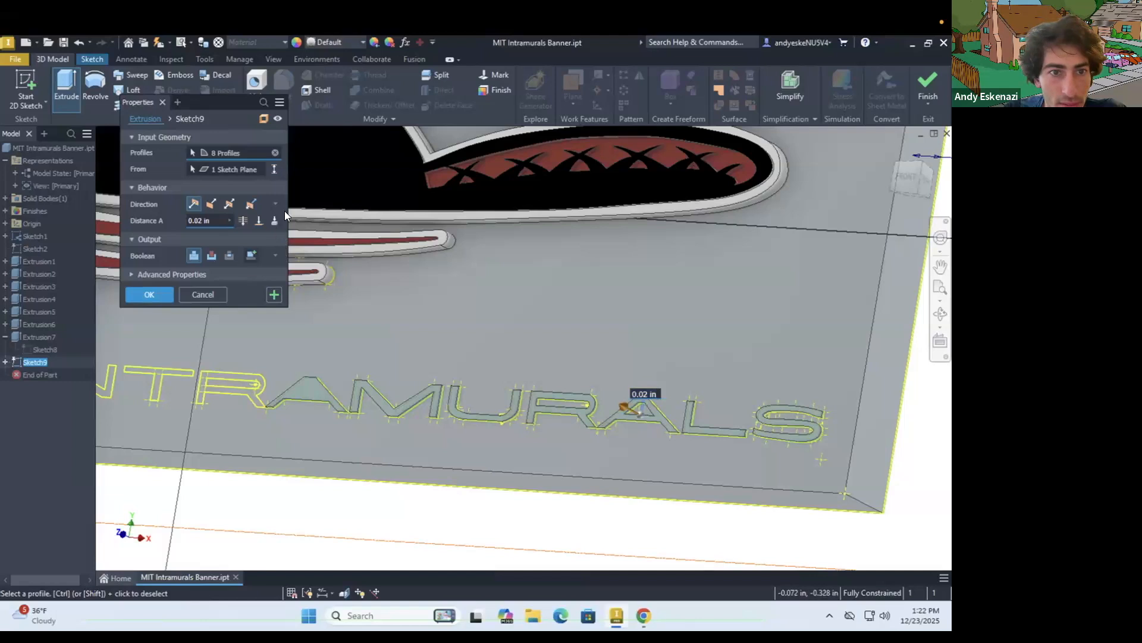
left_click(275, 153)
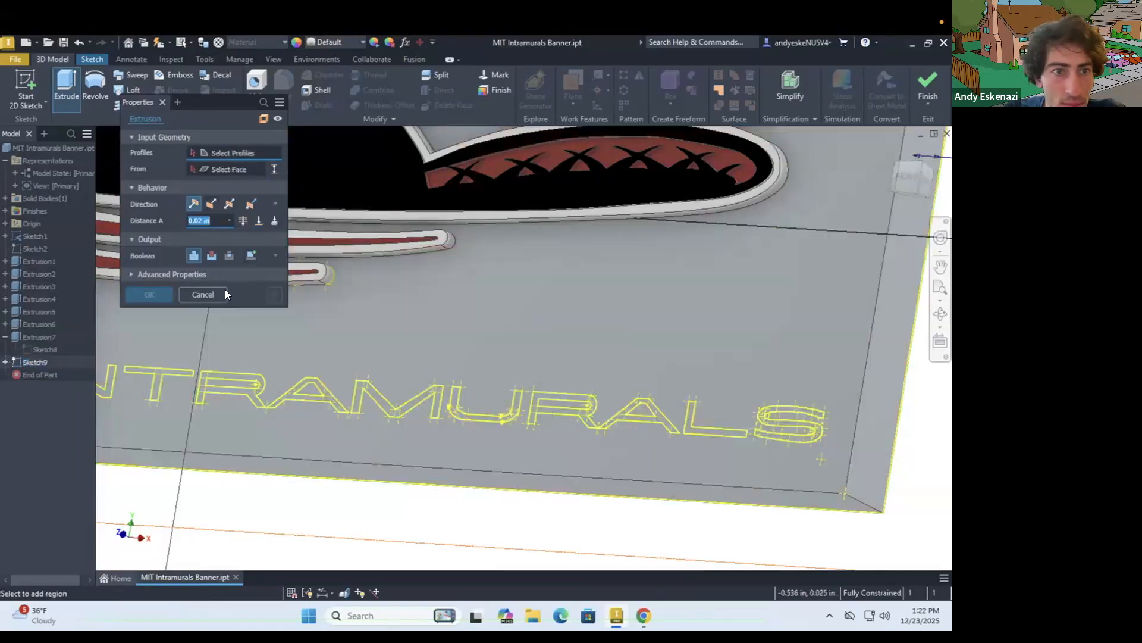
Try to select L and S followed by both As, M, U and the second R as profiles, and clear the selection
scroll(781, 439, "up", 2)
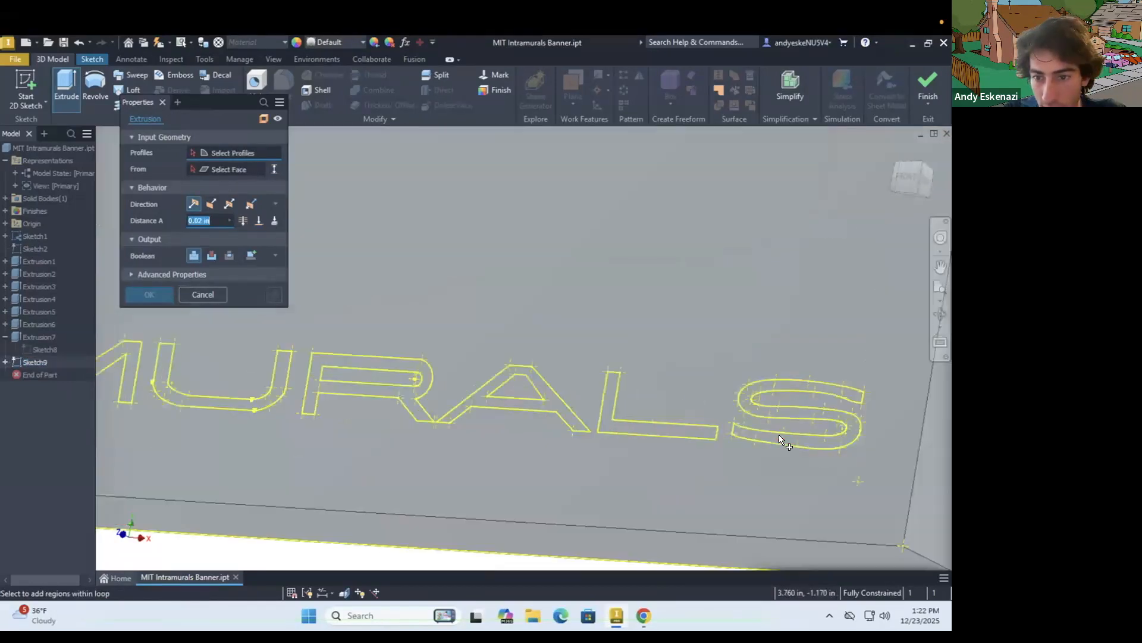
left_click(672, 431)
left_click(774, 438)
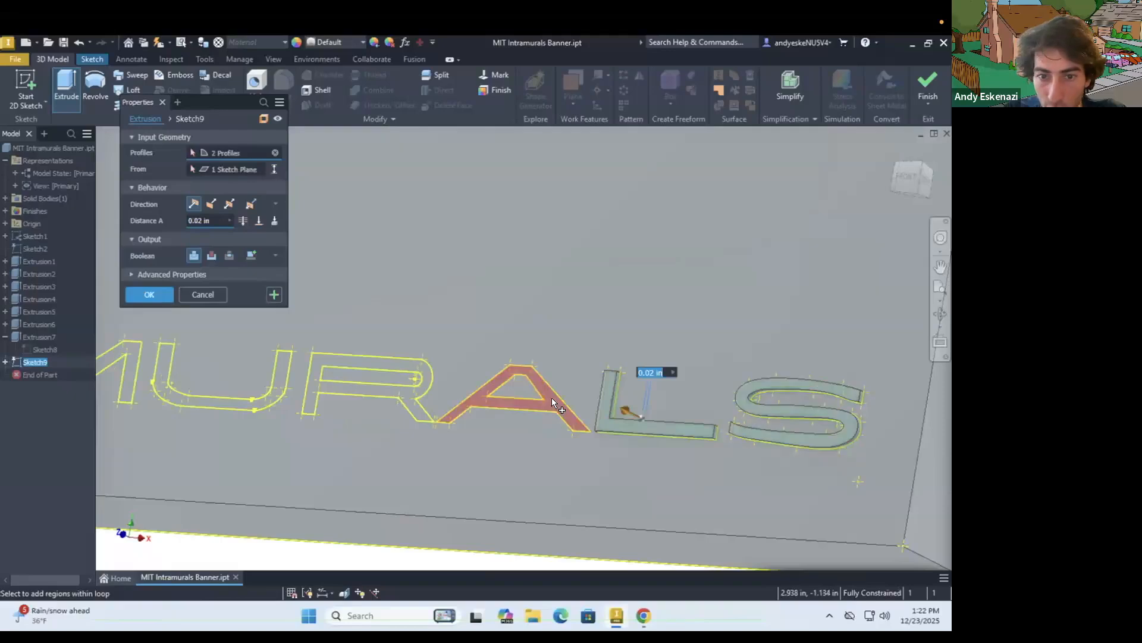
scroll(180, 388, "down", 3)
scroll(187, 381, "up", 3)
scroll(187, 380, "up", 2)
left_click(187, 364)
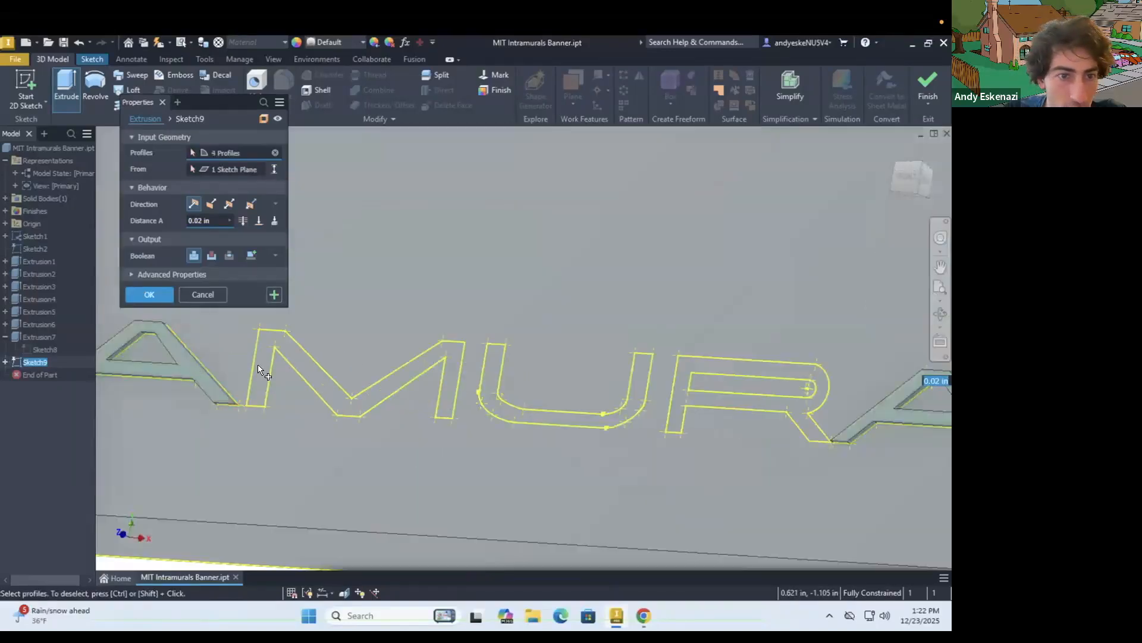
left_click(256, 361)
left_click(547, 413)
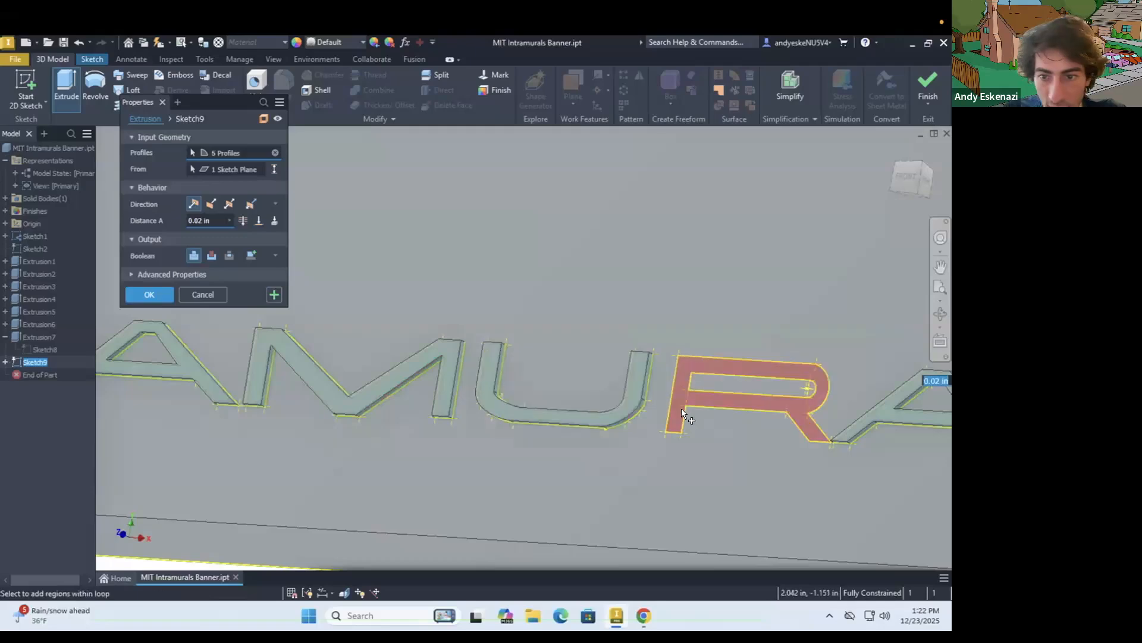
left_click(681, 409)
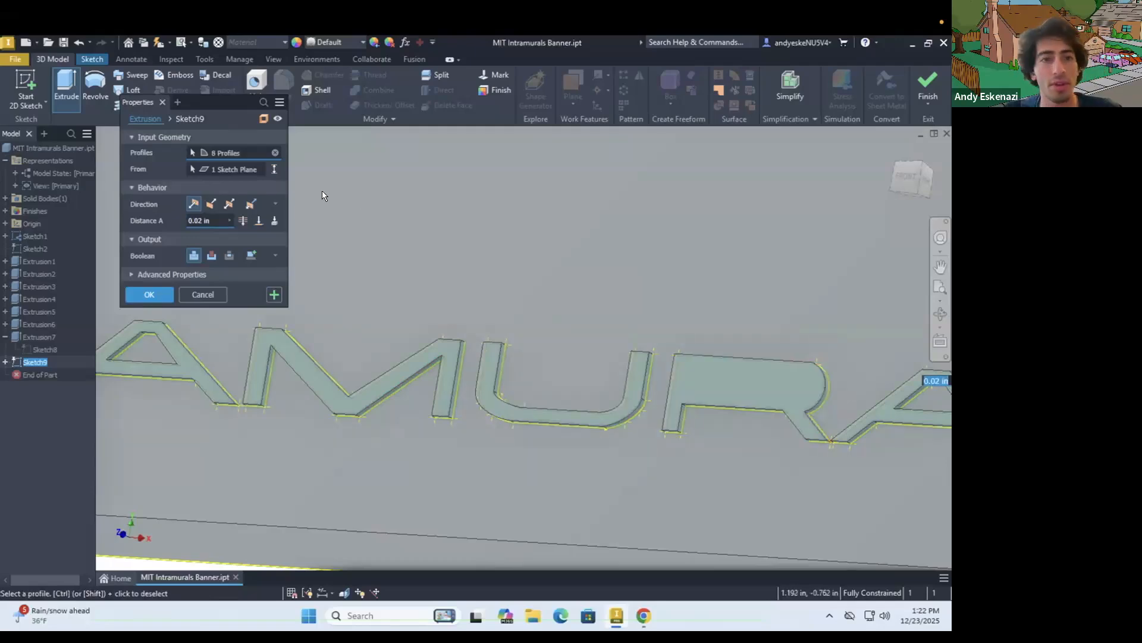
left_click(274, 153)
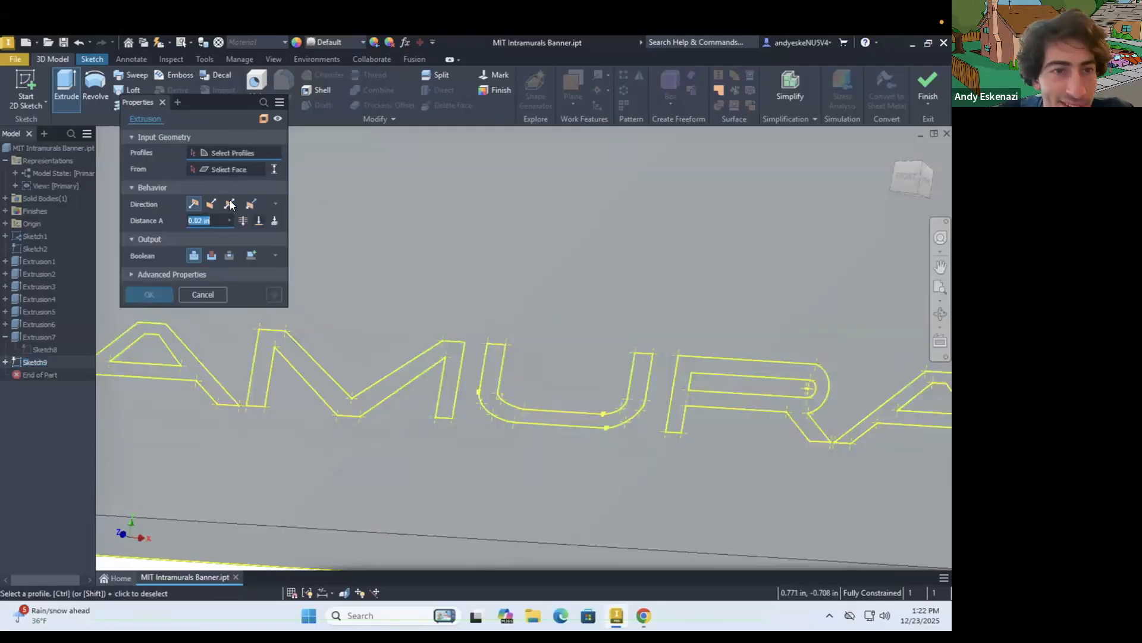
Select the letters A, M, U, R, A, L and S of INTRAMURALS as extrusion profiles
left_click(194, 369)
left_click(266, 338)
left_click(488, 392)
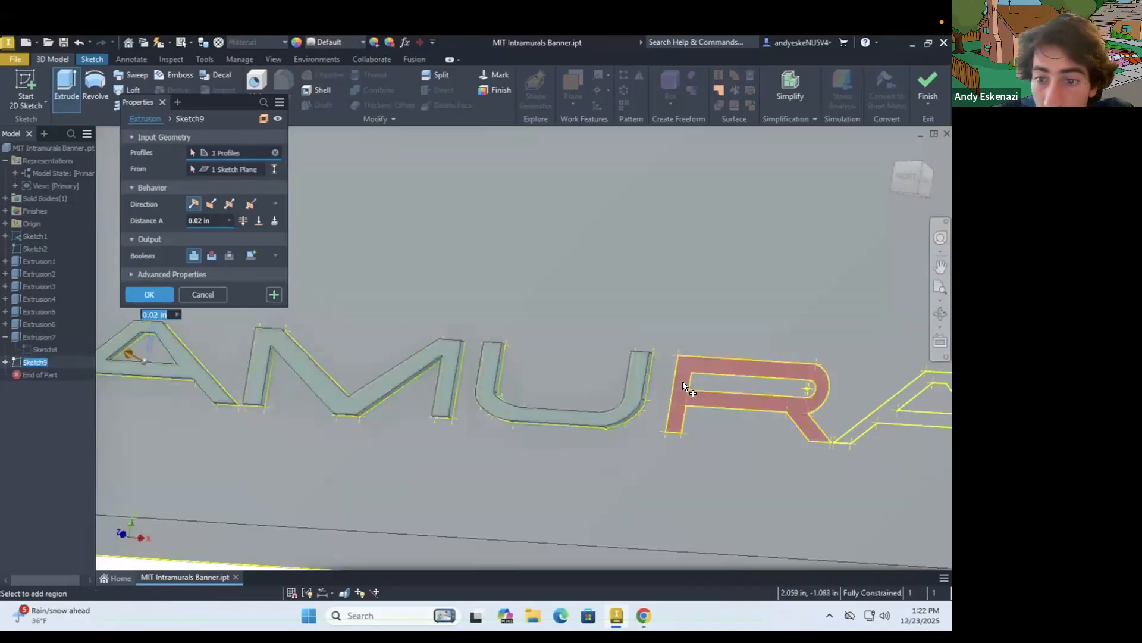
left_click(686, 384)
left_click(880, 413)
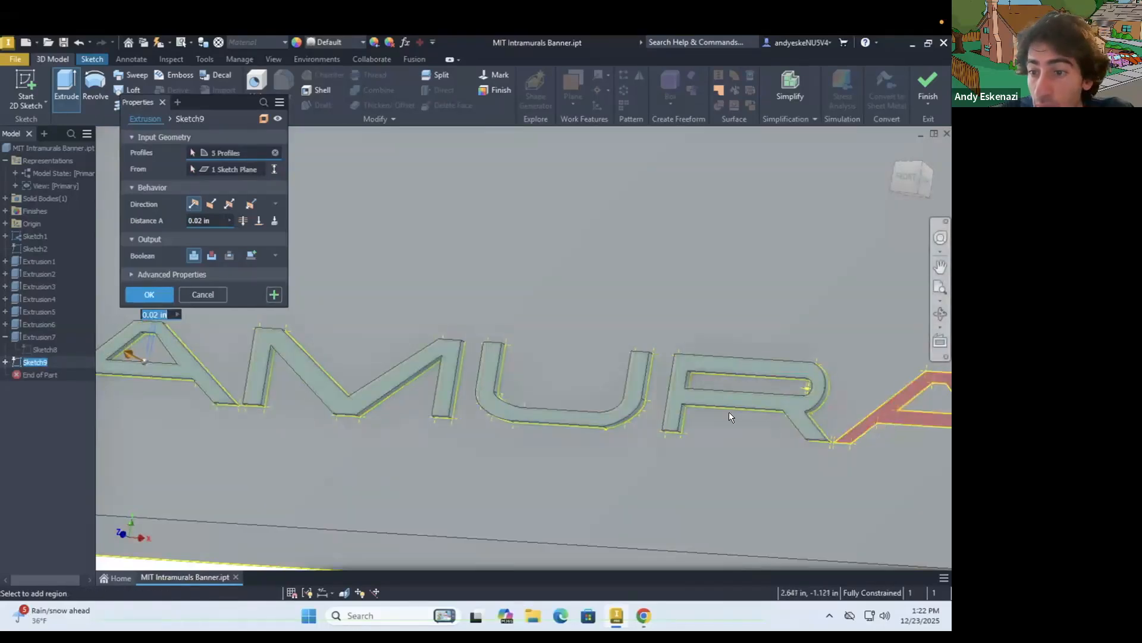
scroll(841, 398, "down", 4)
scroll(844, 403, "up", 5)
scroll(802, 456, "down", 4)
scroll(810, 440, "up", 3)
scroll(845, 442, "up", 2)
left_click(833, 443)
Add the letters R, T, N and I to the profiles and extrude the INTRAMURALS lettering 0.02 in
scroll(831, 442, "down", 5)
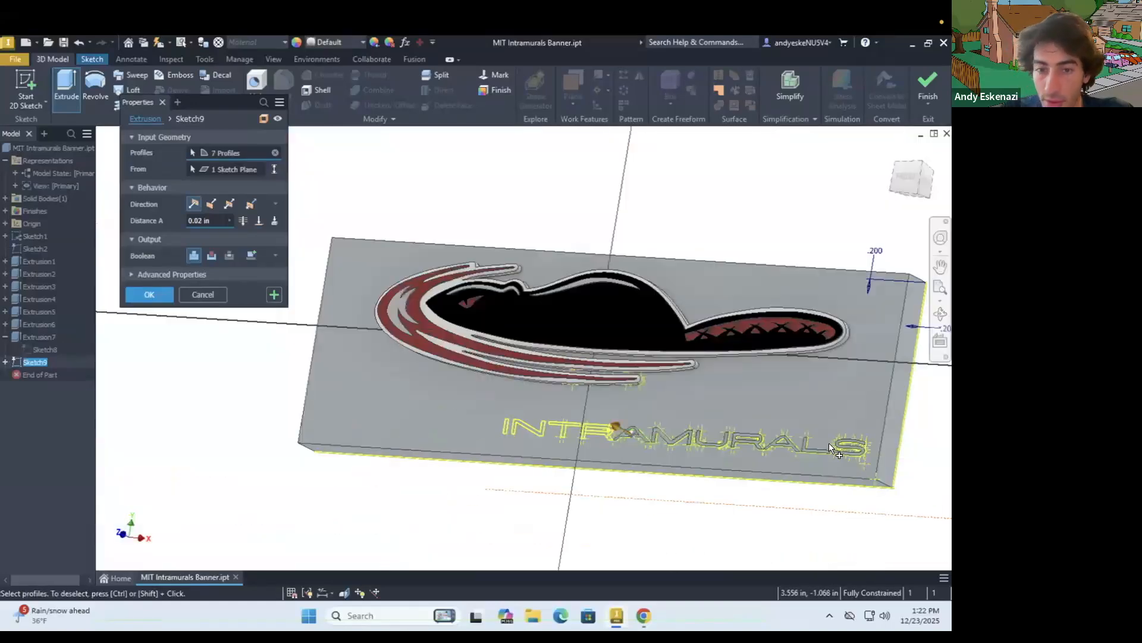
scroll(654, 446, "up", 5)
left_click(390, 366)
scroll(446, 408, "down", 4)
left_click(333, 357)
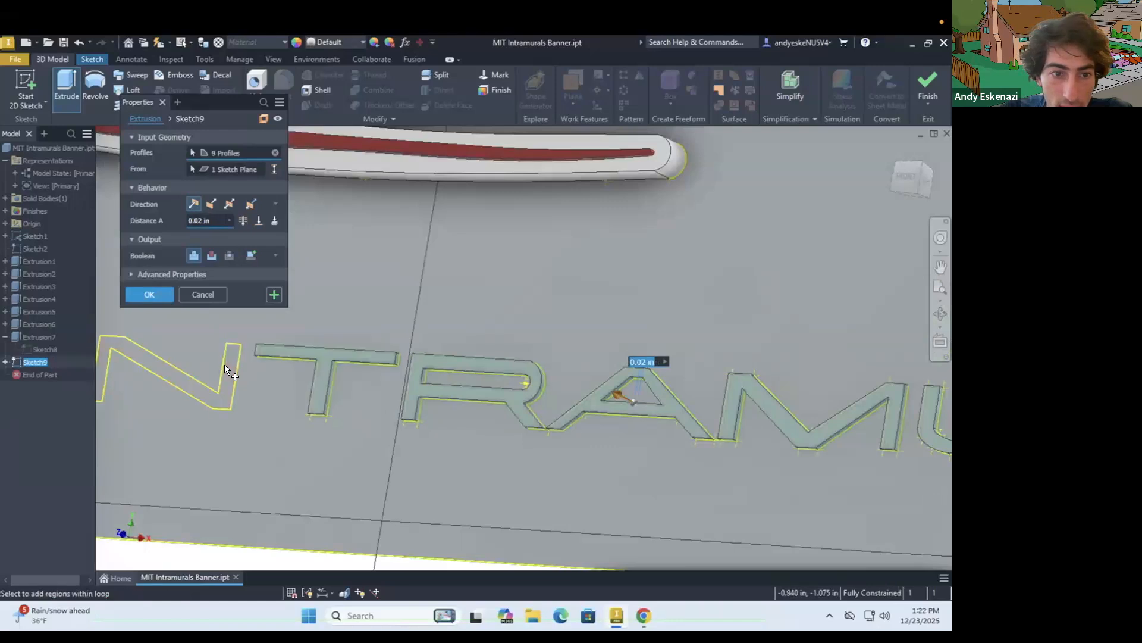
left_click(226, 381)
scroll(220, 396, "down", 4)
left_click(243, 386)
left_click(150, 295)
scroll(407, 388, "down", 7)
Start a new sketch on the banner's face and project the outlines of the MIT letters into it
middle_click_drag(408, 388, 295, 383, "shift")
left_click(25, 86)
left_click(268, 319)
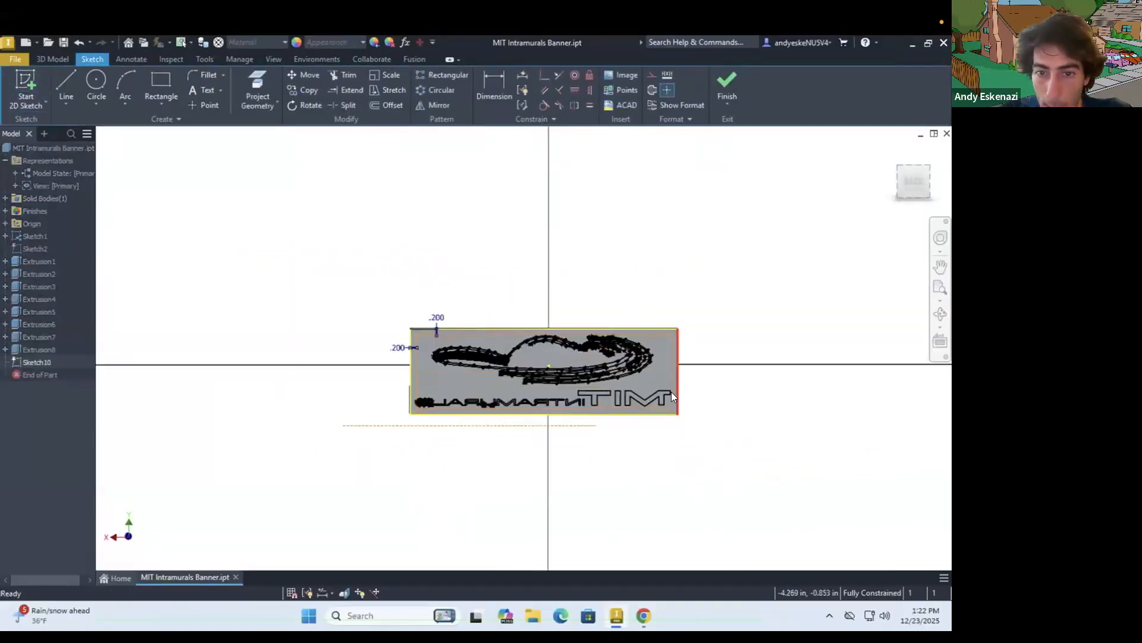
scroll(671, 392, "up", 7)
middle_click_drag(154, 146, 211, 162, "shift")
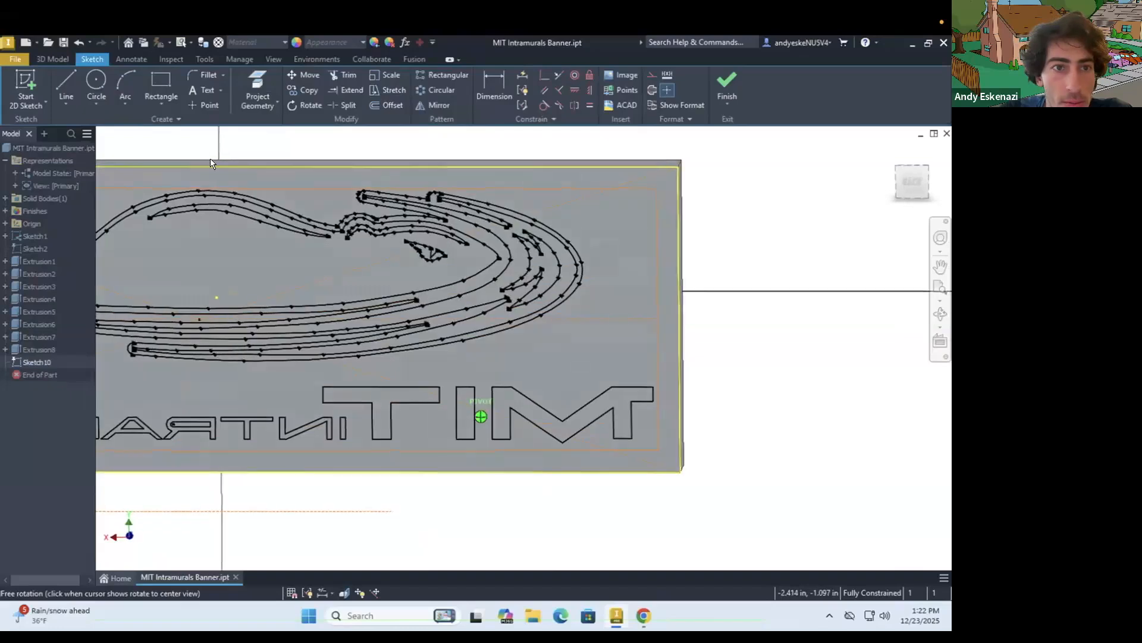
left_click(262, 88)
left_click_drag(669, 499, 358, 365)
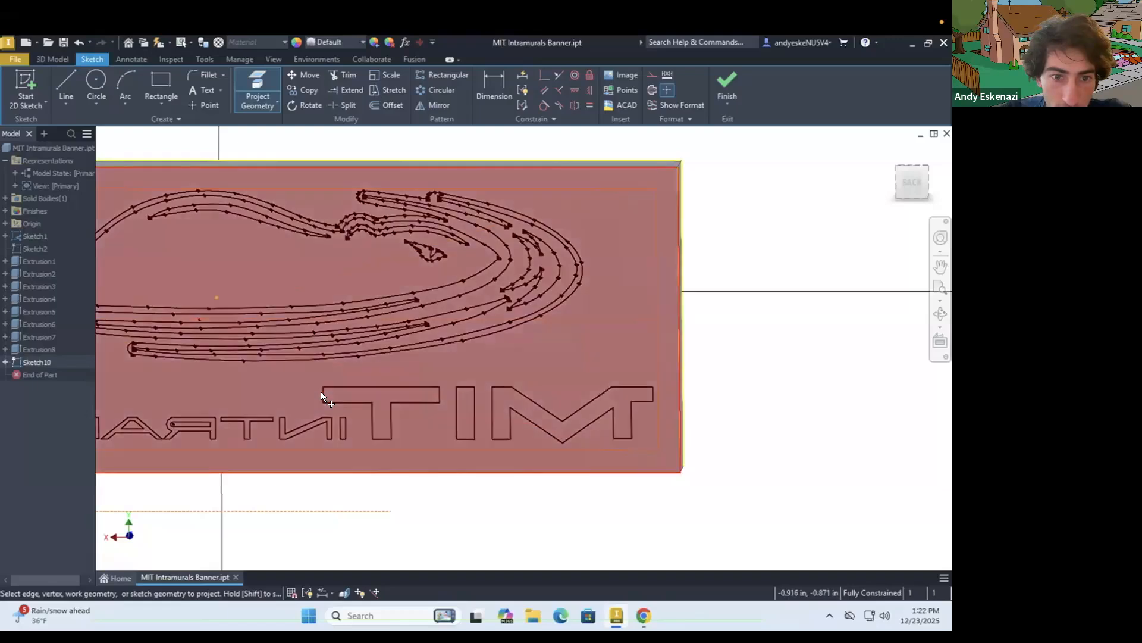
scroll(374, 397, "down", 6)
middle_click_drag(420, 378, 559, 398, "shift")
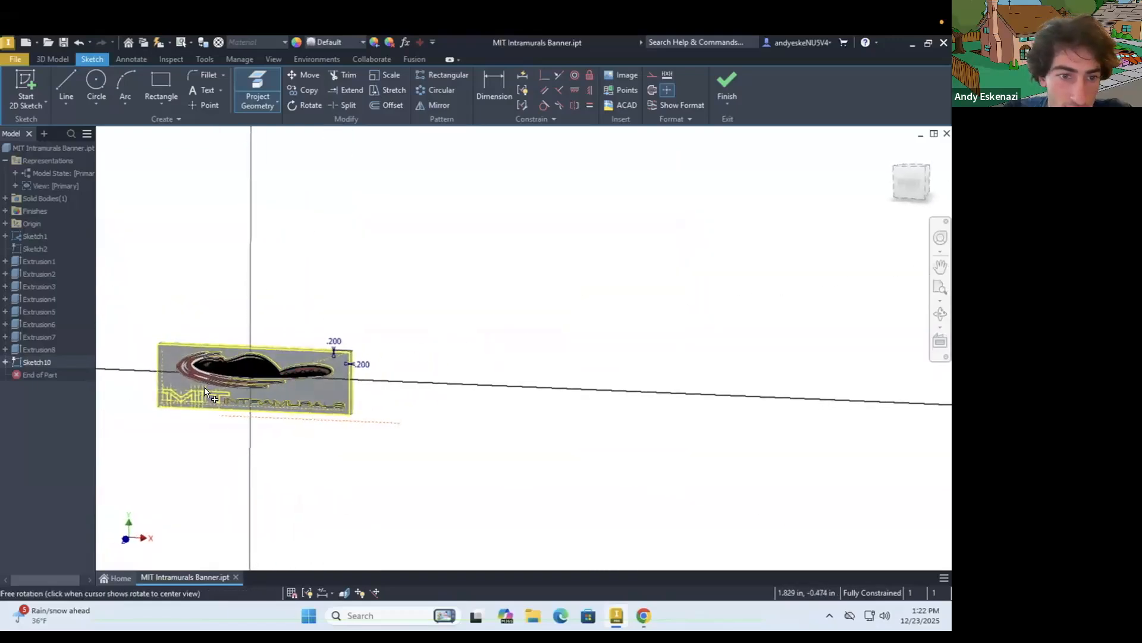
scroll(204, 388, "up", 3)
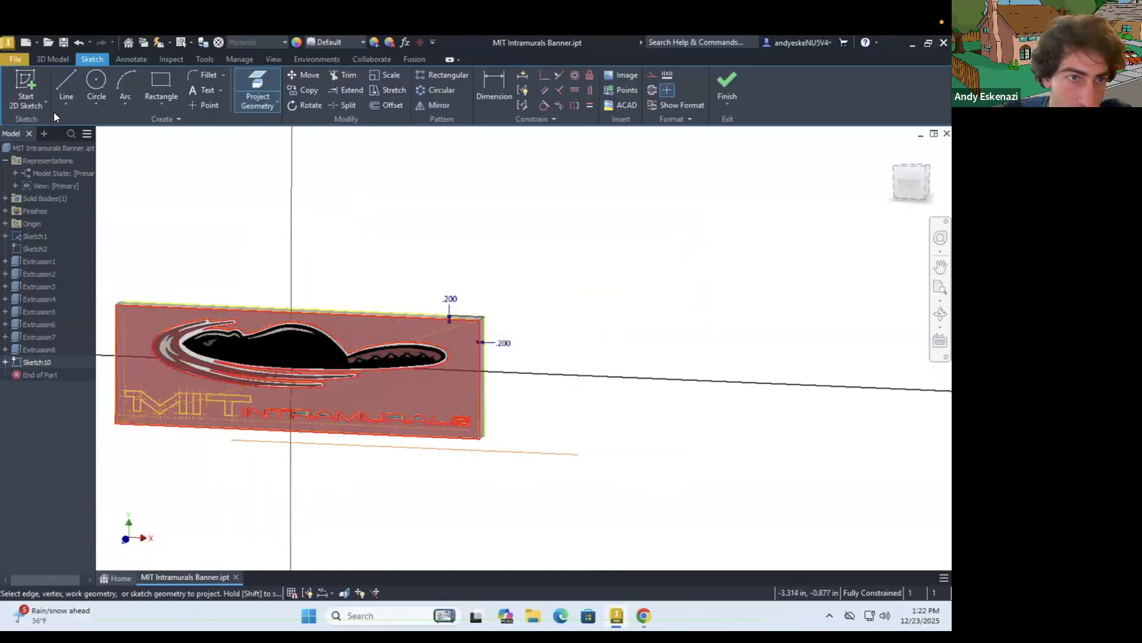
Extrude the M, I and T profiles 0.04 in, joined to the banner
left_click(45, 57)
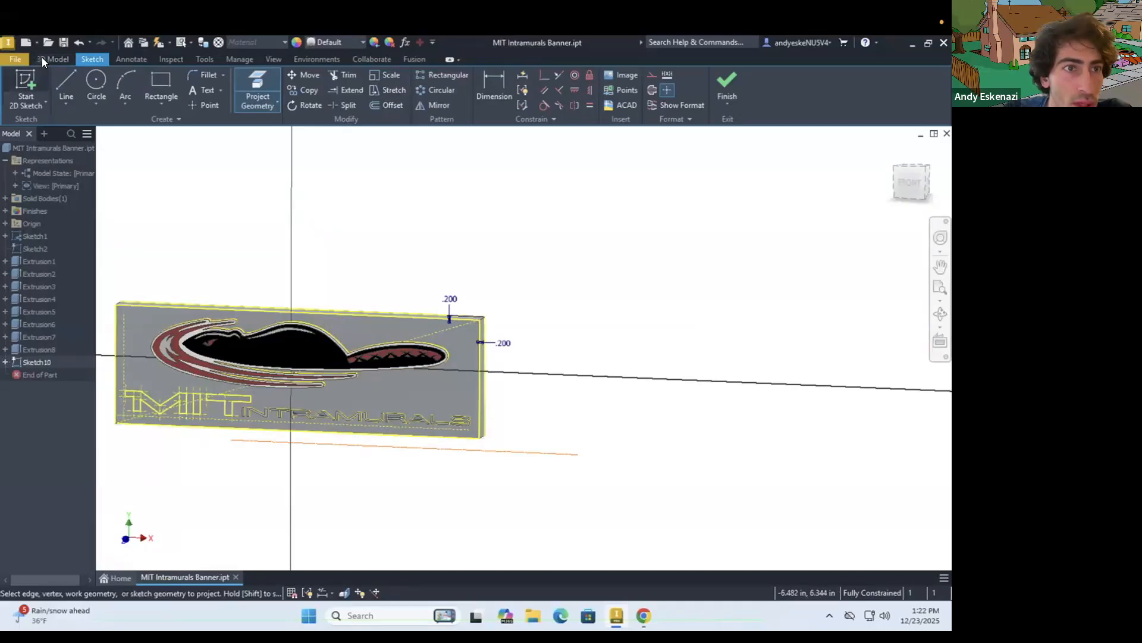
key("e")
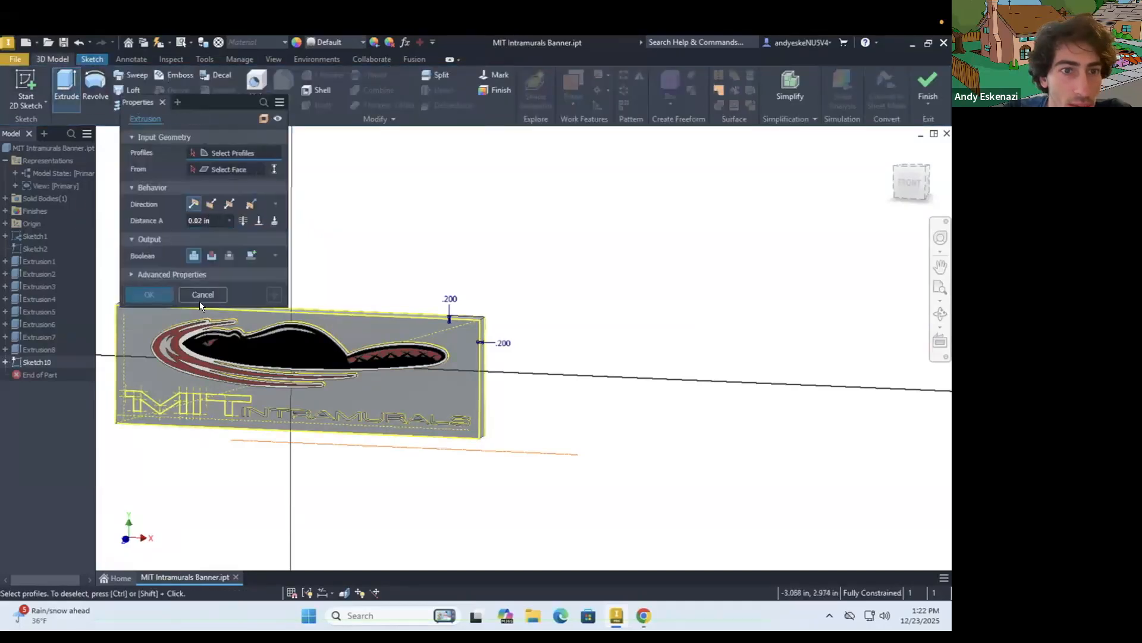
scroll(376, 357, "up", 5)
left_click(437, 386)
left_click(690, 351)
left_click(217, 220)
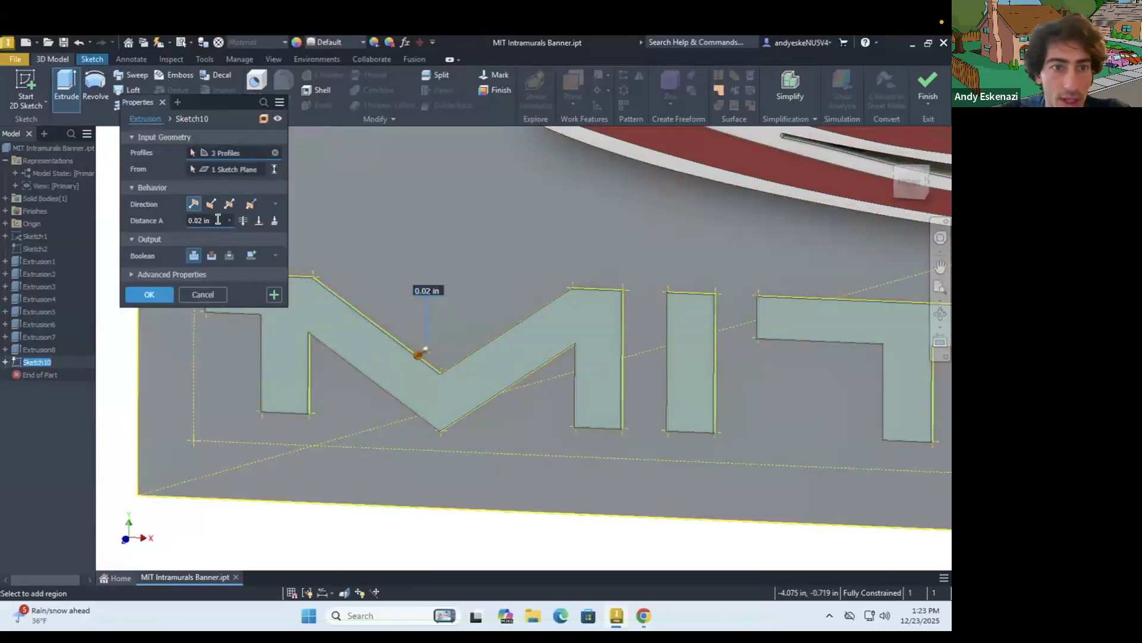
type(".04")
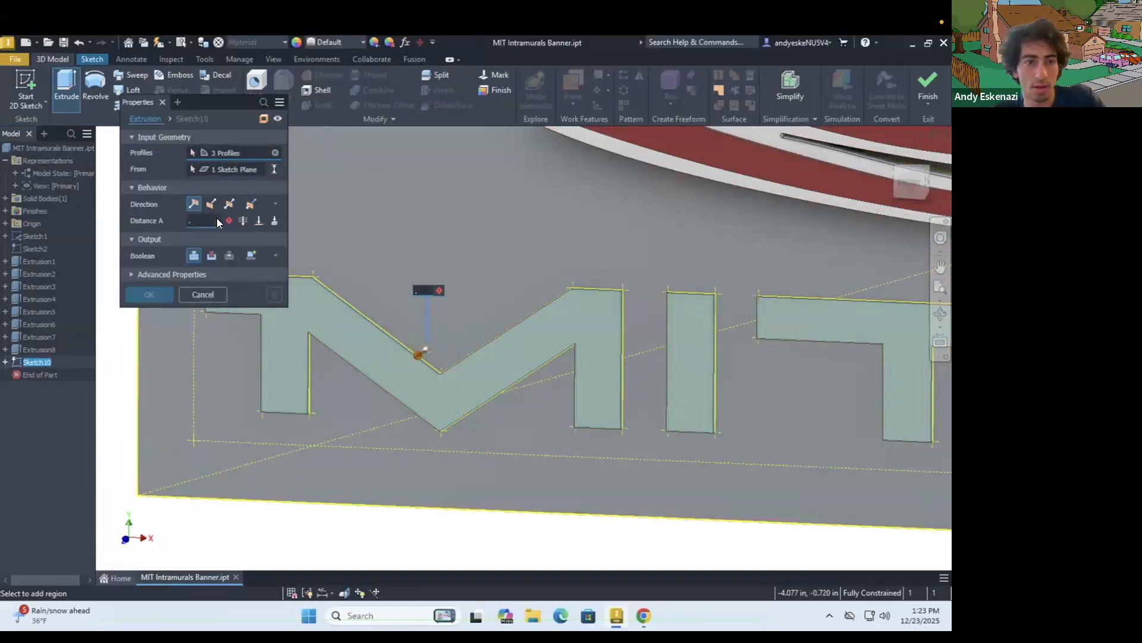
left_click(149, 294)
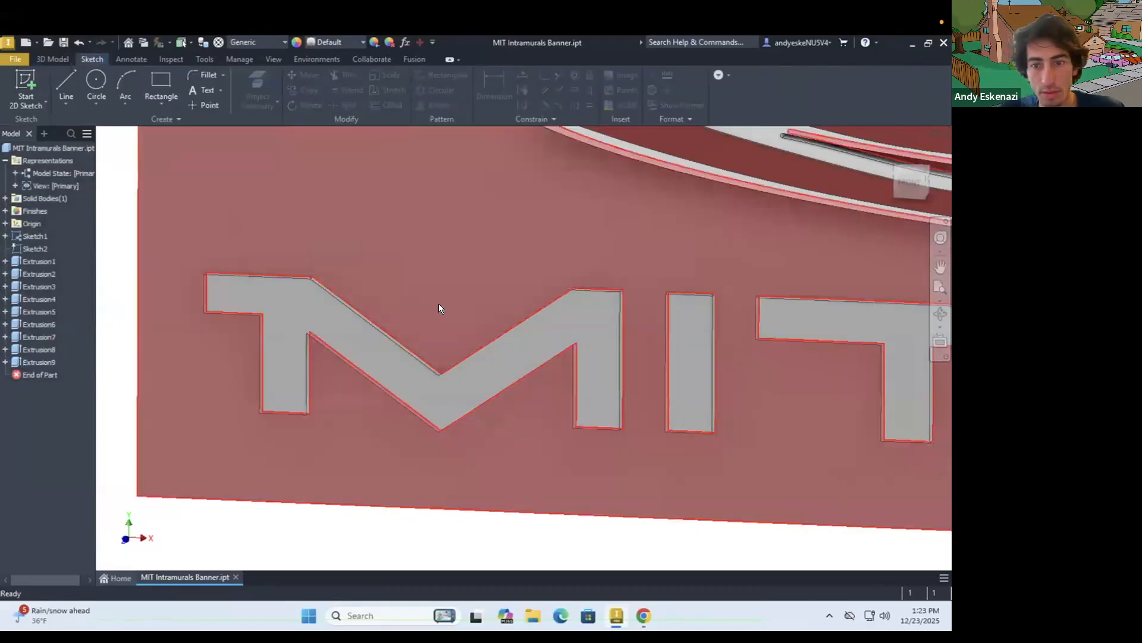
Start another sketch on the banner's front face and project the outlines of the raised M, I and T
scroll(437, 303, "down", 5)
scroll(524, 320, "up", 3)
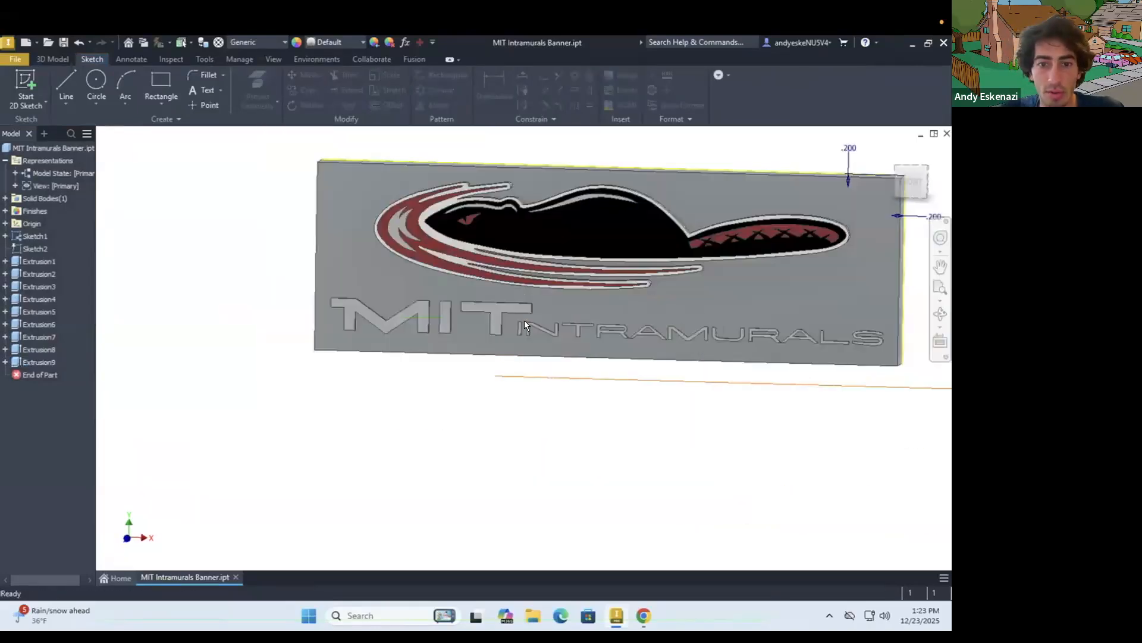
left_click(24, 81)
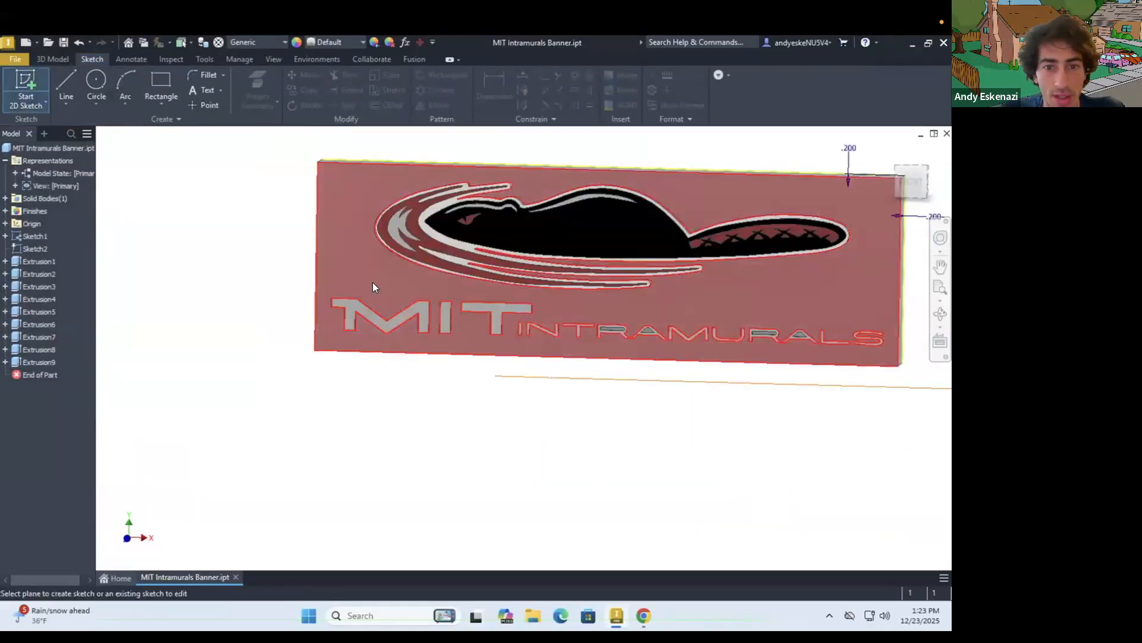
left_click(373, 282)
scroll(296, 436, "up", 5)
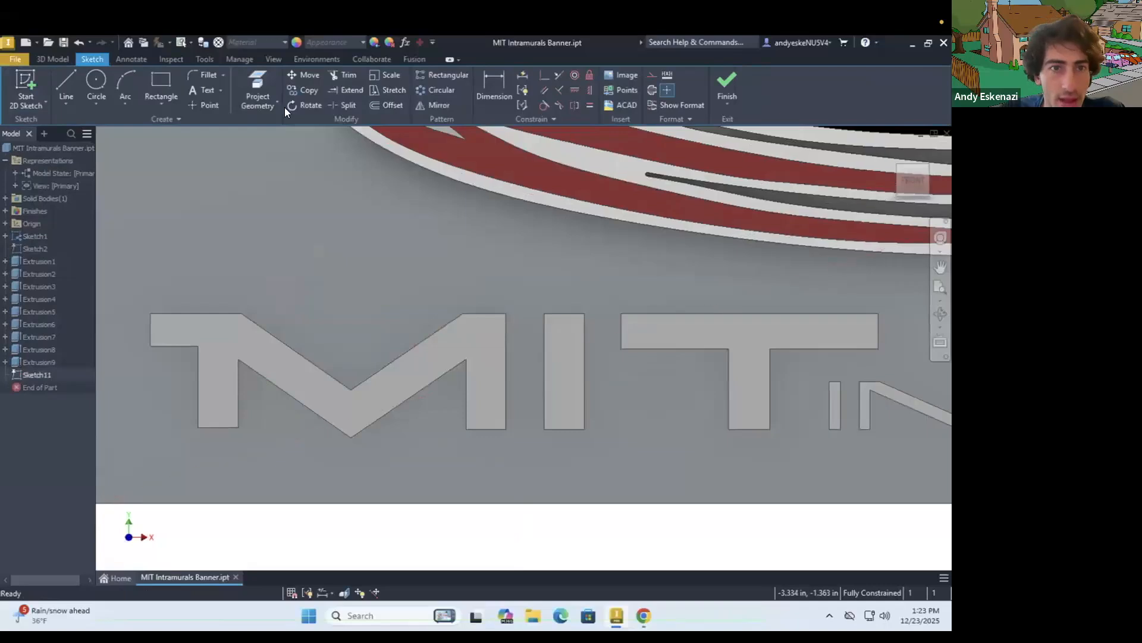
left_click(392, 106)
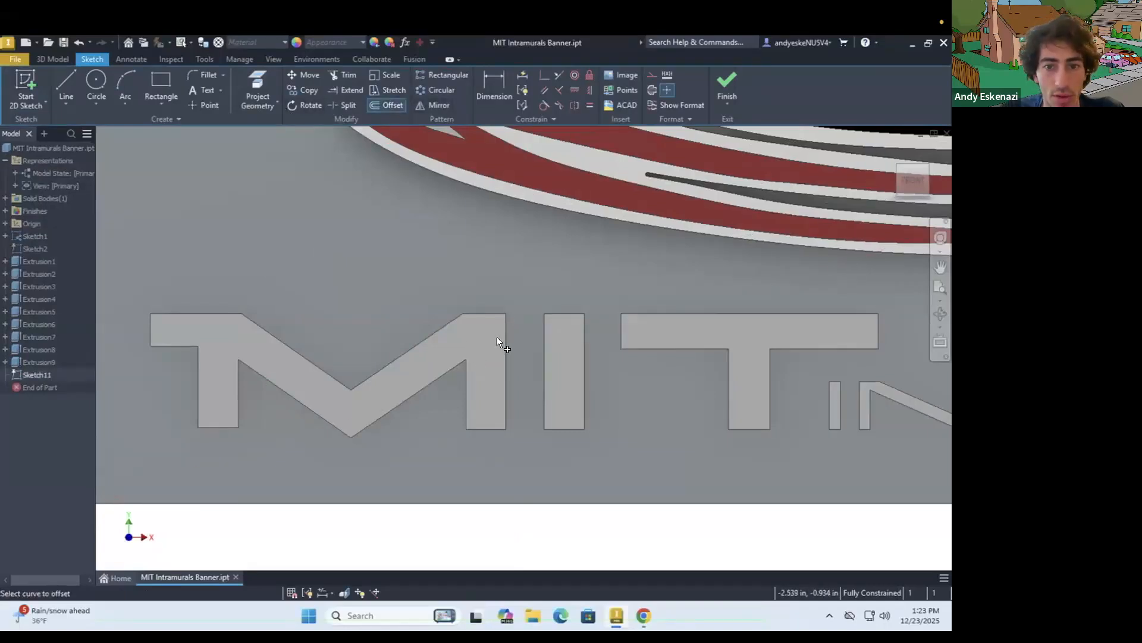
left_click(256, 83)
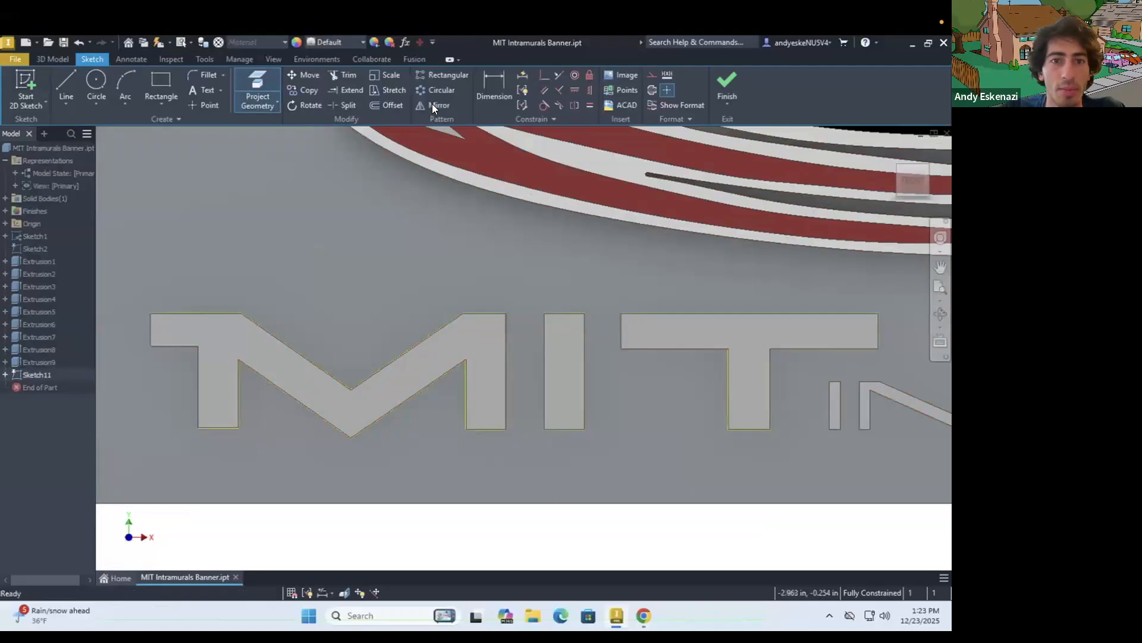
Offset the projected outlines of the T, I and M outward to form a border around each letter
left_click(393, 105)
left_click(673, 314)
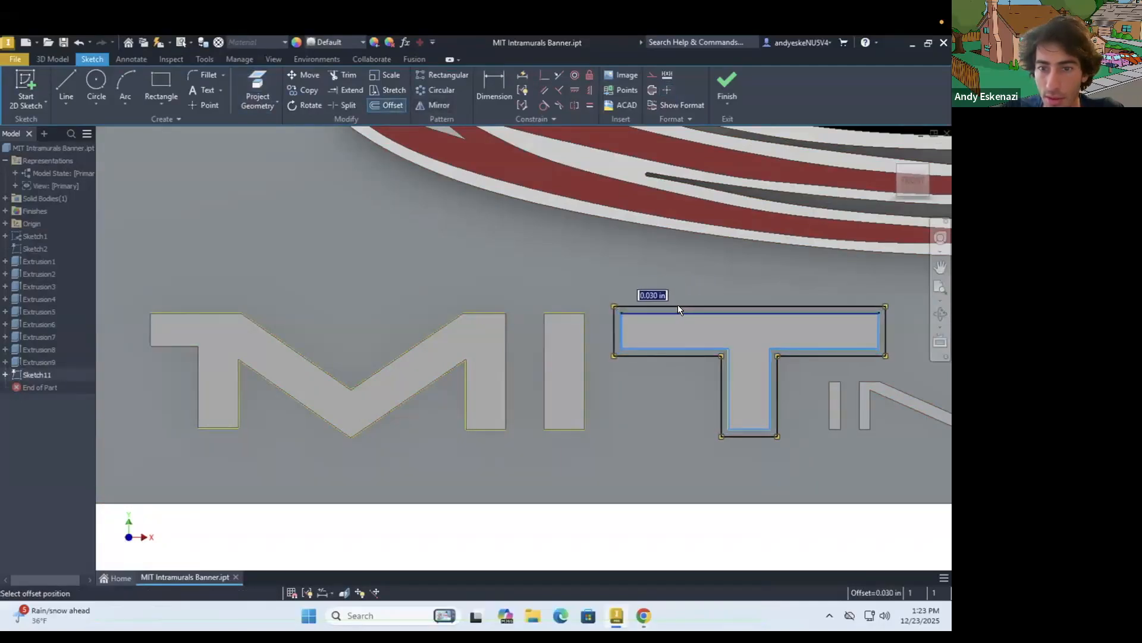
left_click(676, 304)
left_click(561, 312)
left_click(562, 301)
left_click(495, 311)
left_click(493, 303)
Dimension the offset between the M and its surrounding outline as 0.04 in
scroll(498, 300, "down", 3)
scroll(295, 305, "up", 4)
key("d")
left_click(290, 317)
left_click(280, 318)
left_click(287, 421)
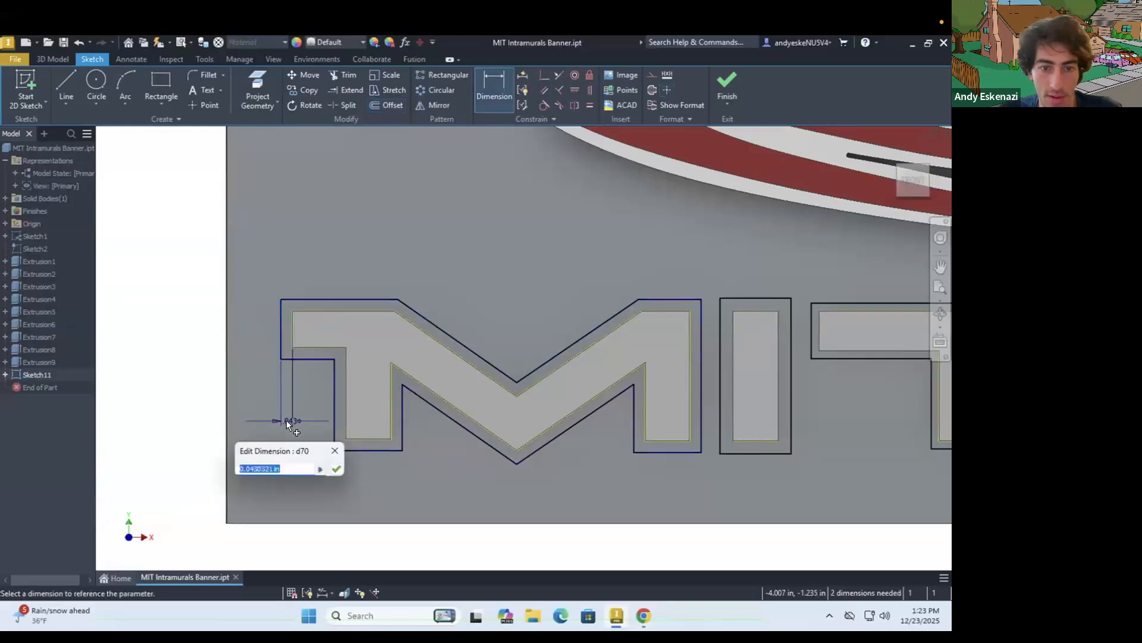
type(".04")
key("Return")
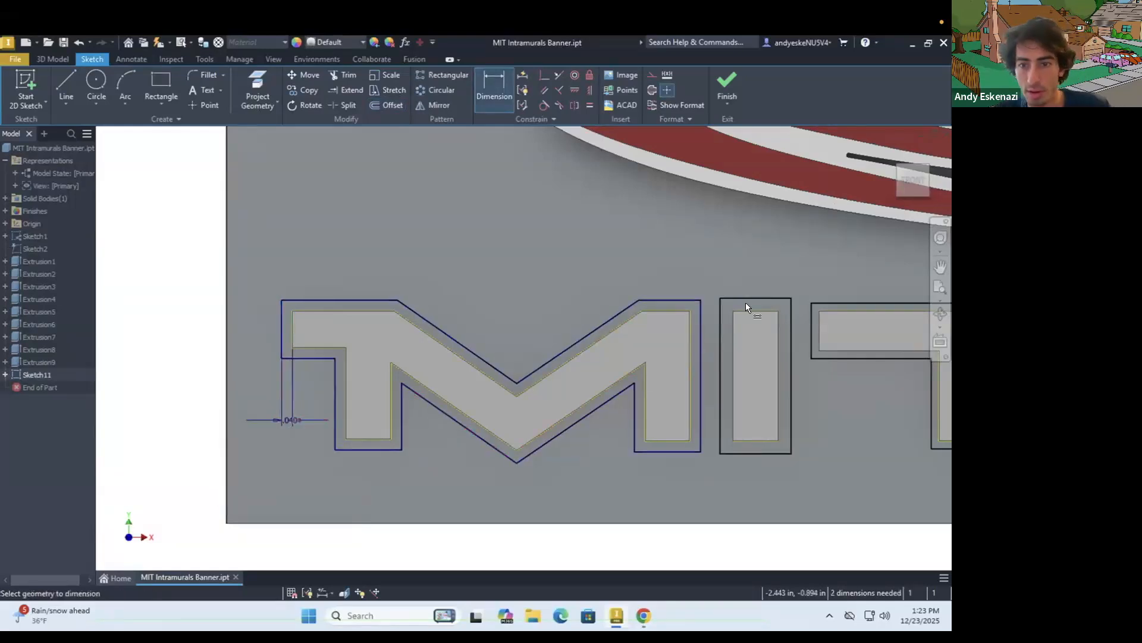
Dimension the gap between the I and its offset outline as 0.04 in
left_click(749, 307)
left_click(755, 268)
type(".04")
key("Return")
scroll(572, 316, "down", 3)
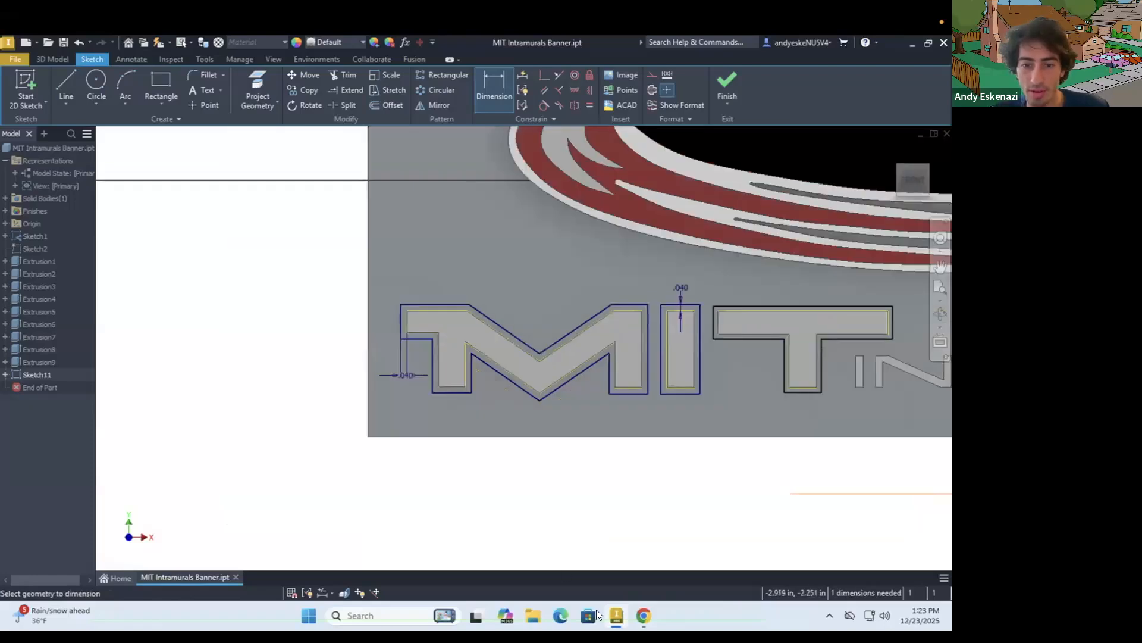
Check the MIT banner reference image in Chrome, and dimension the T's outline offset as 0.04 in in Inventor
left_click(644, 615)
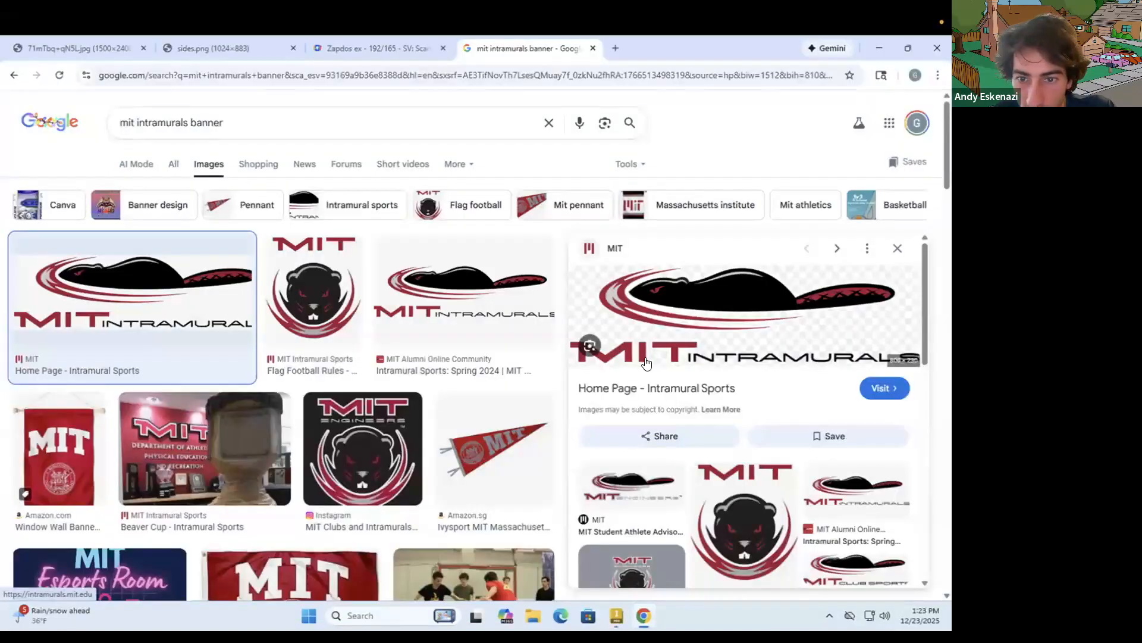
left_click(644, 615)
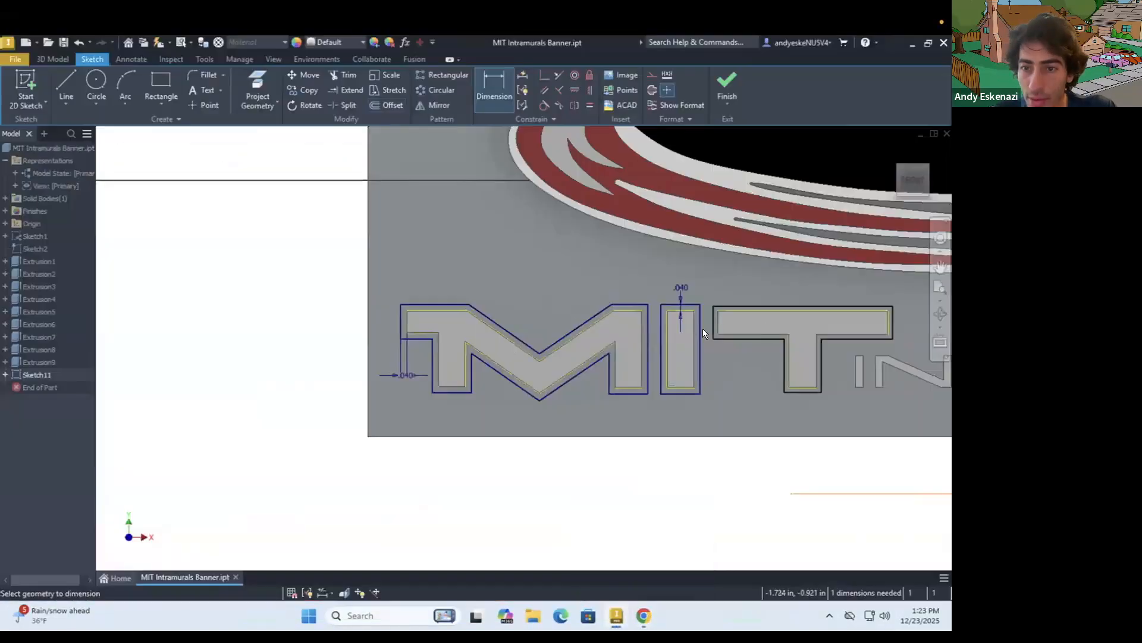
left_click(672, 308)
left_click(661, 308)
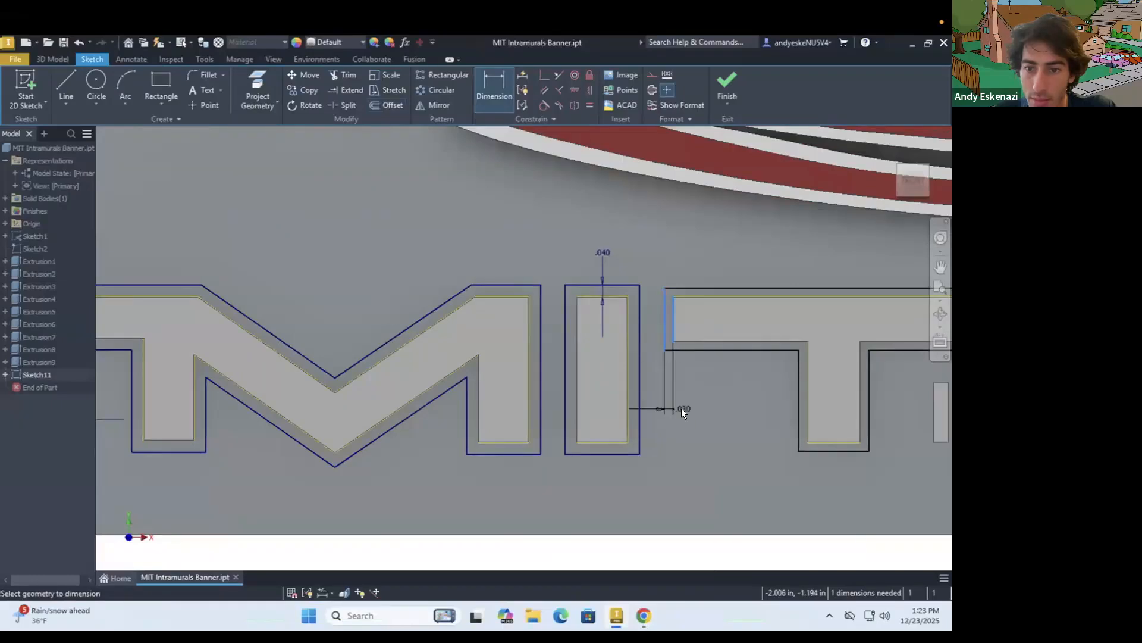
left_click(680, 409)
type(".040")
key("Return")
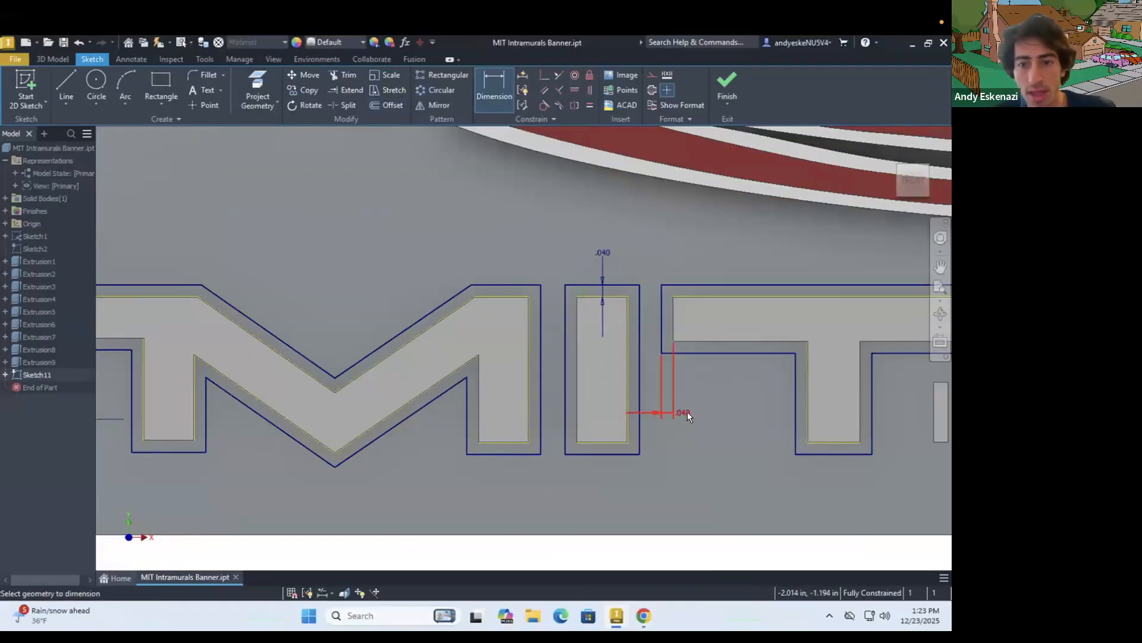
Extrude the border bands around the M, I and T 0.02 in
left_click(53, 59)
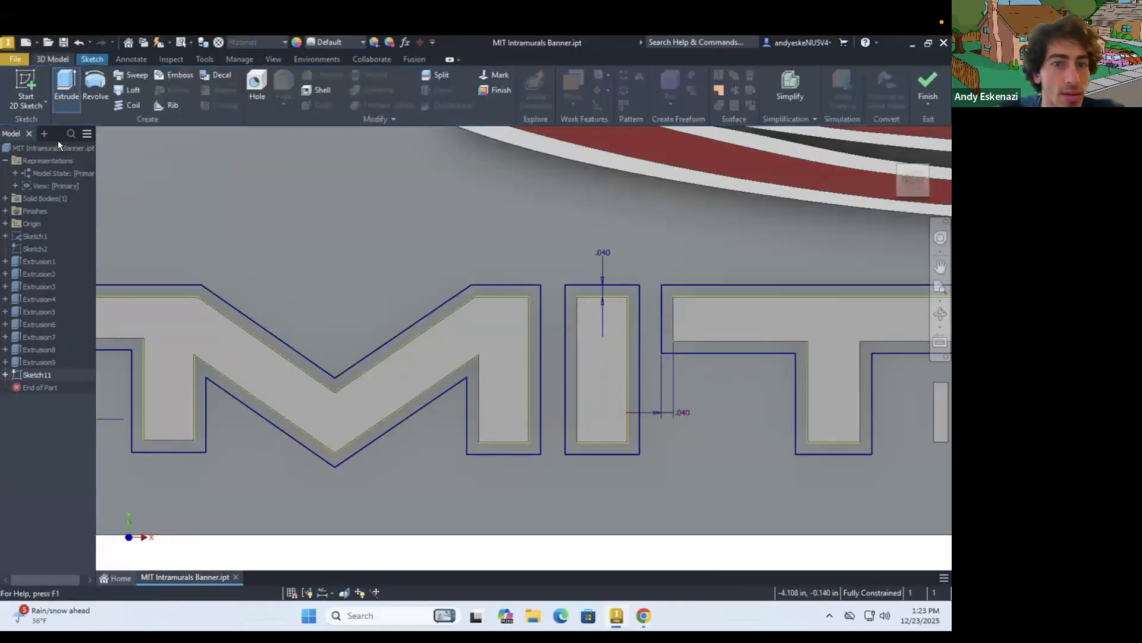
left_click(65, 82)
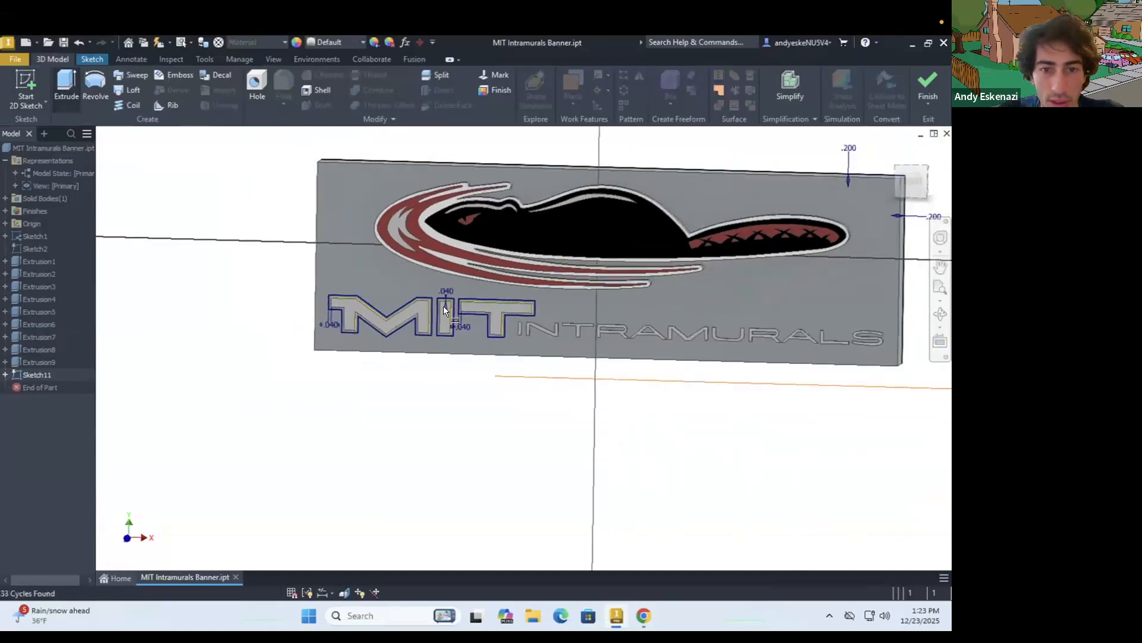
scroll(405, 296, "up", 6)
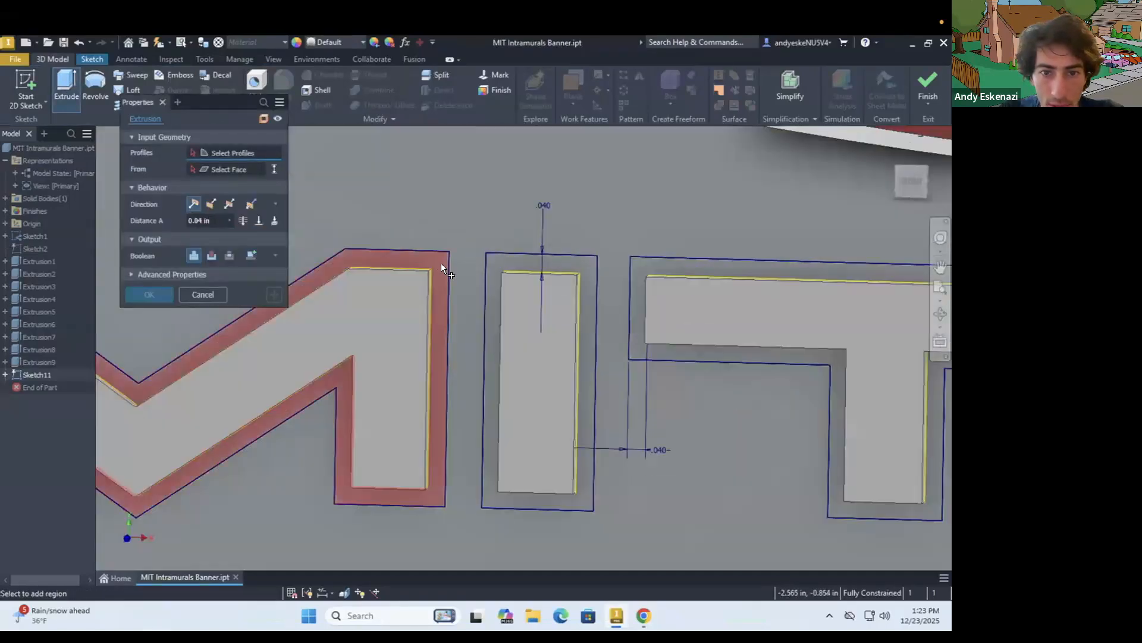
left_click(441, 265)
left_click(505, 261)
left_click(641, 262)
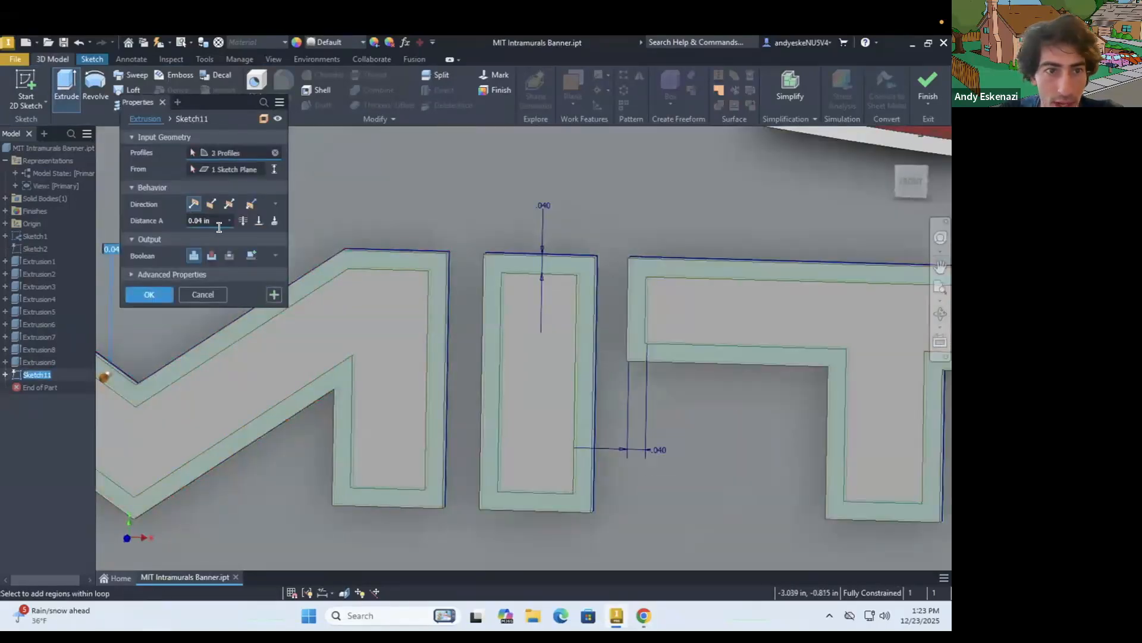
left_click(218, 224)
type(".02")
key("Return")
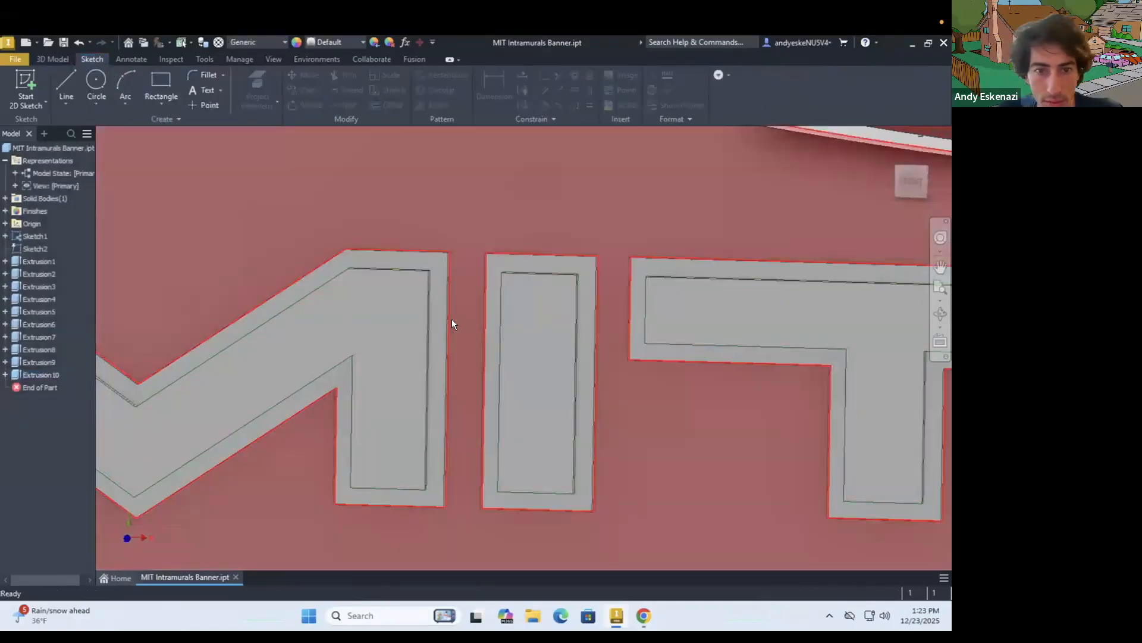
Inspect the bordered MIT lettering and compare it with the MIT Intramurals banner image in Chrome
scroll(451, 321, "down", 6)
scroll(376, 323, "down", 2)
scroll(589, 359, "up", 2)
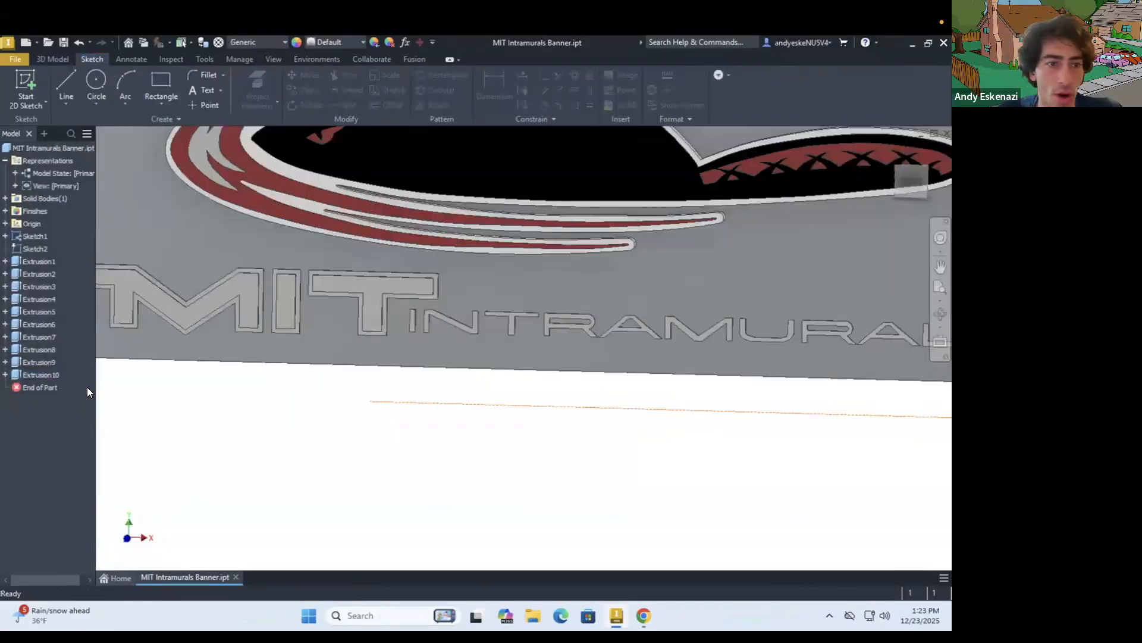
left_click(642, 616)
left_click(641, 616)
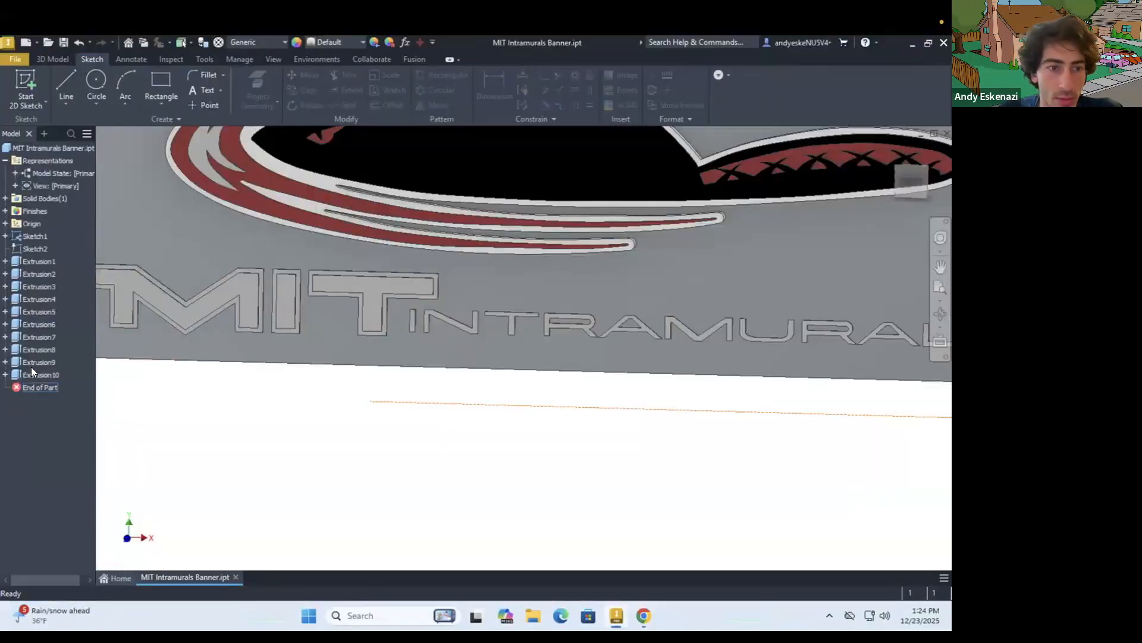
left_click(642, 616)
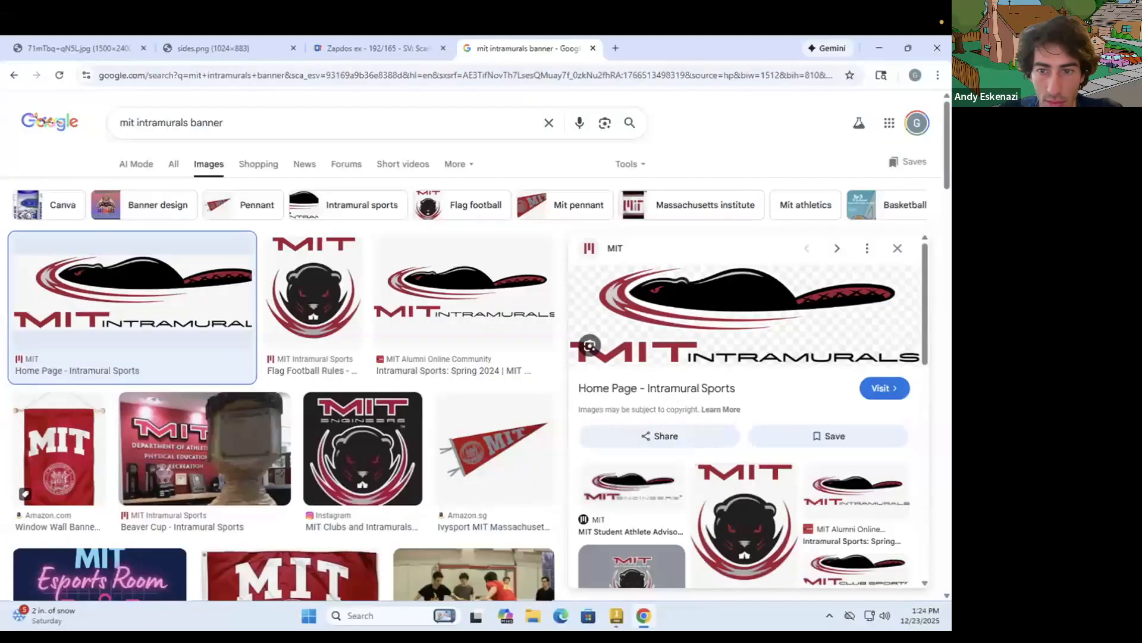
Switch back to Inventor and set the INTRAMURALS lettering extrusion's appearance to Anodized - Black
left_click(643, 616)
right_click(31, 349)
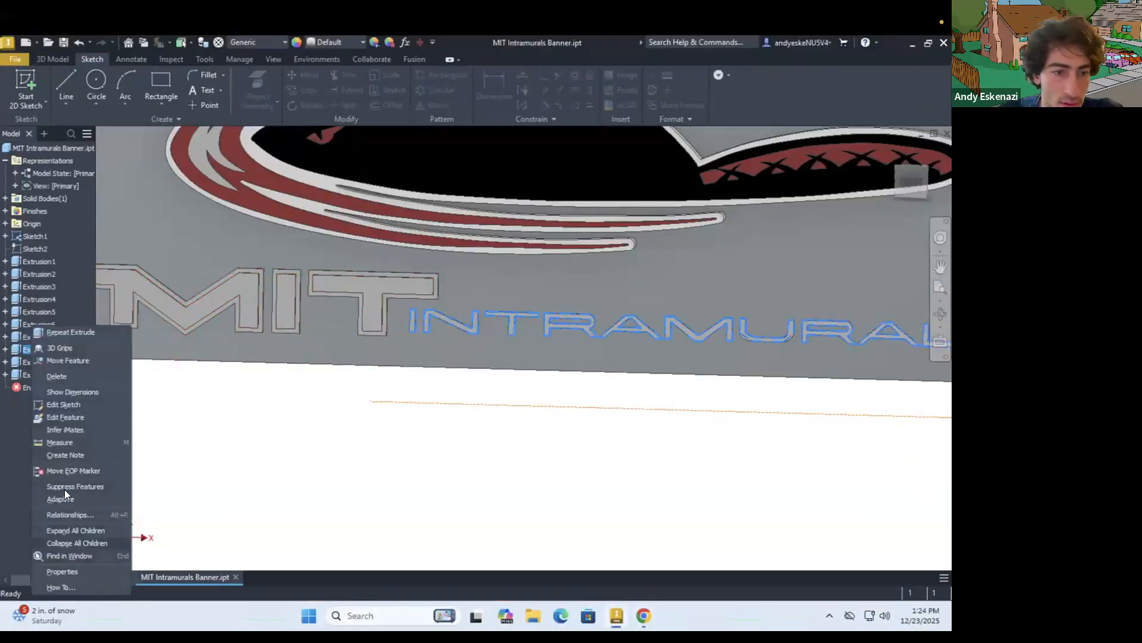
left_click(82, 570)
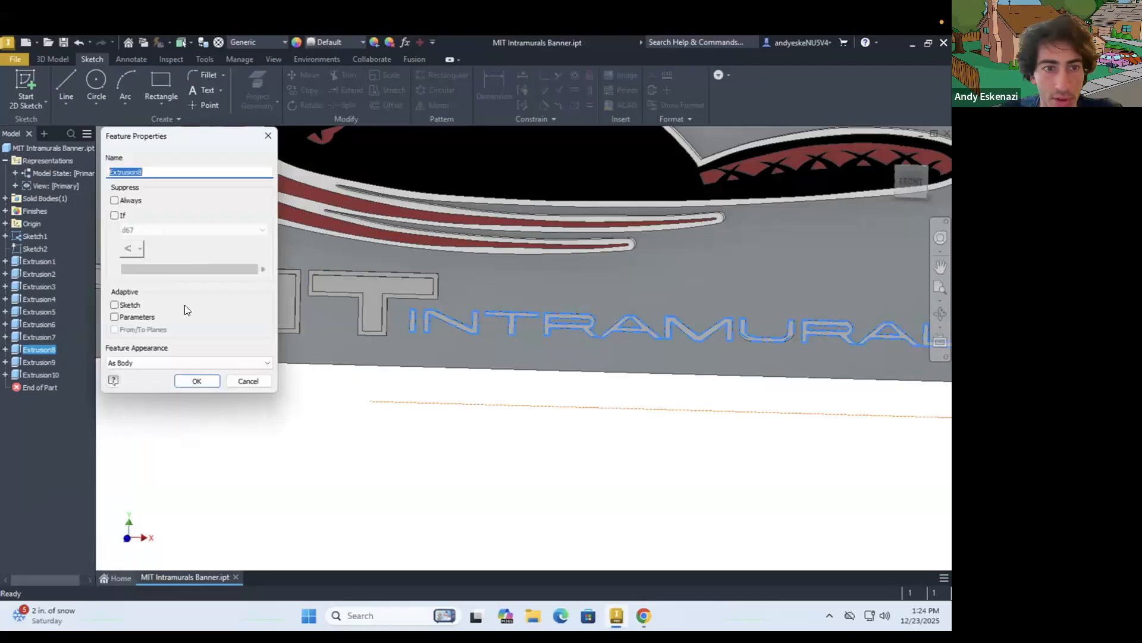
left_click(131, 361)
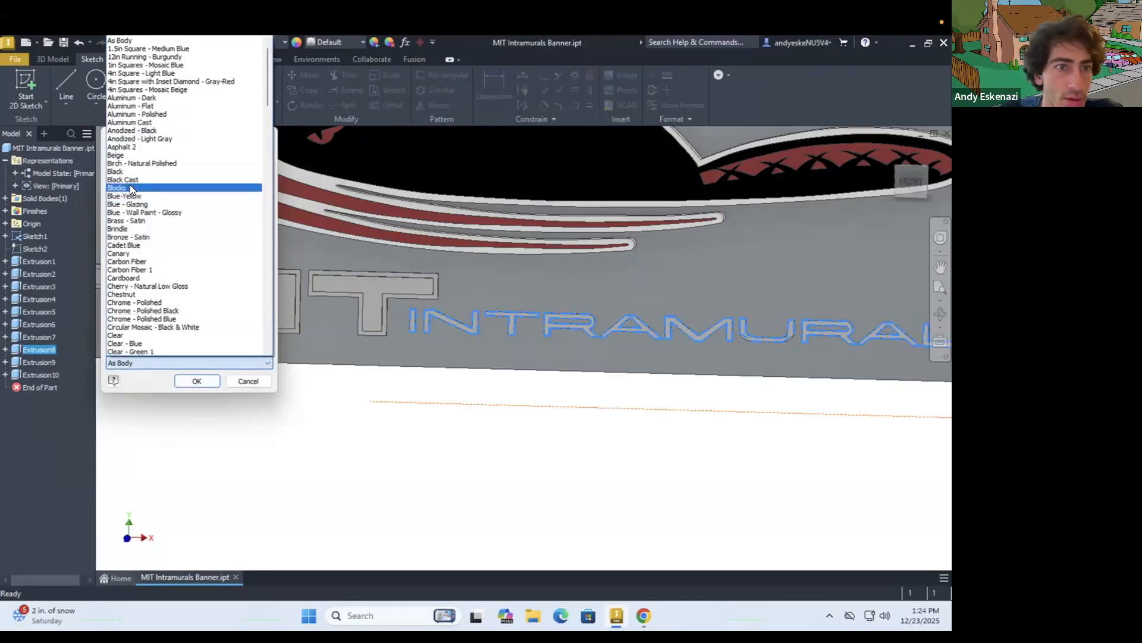
left_click(124, 170)
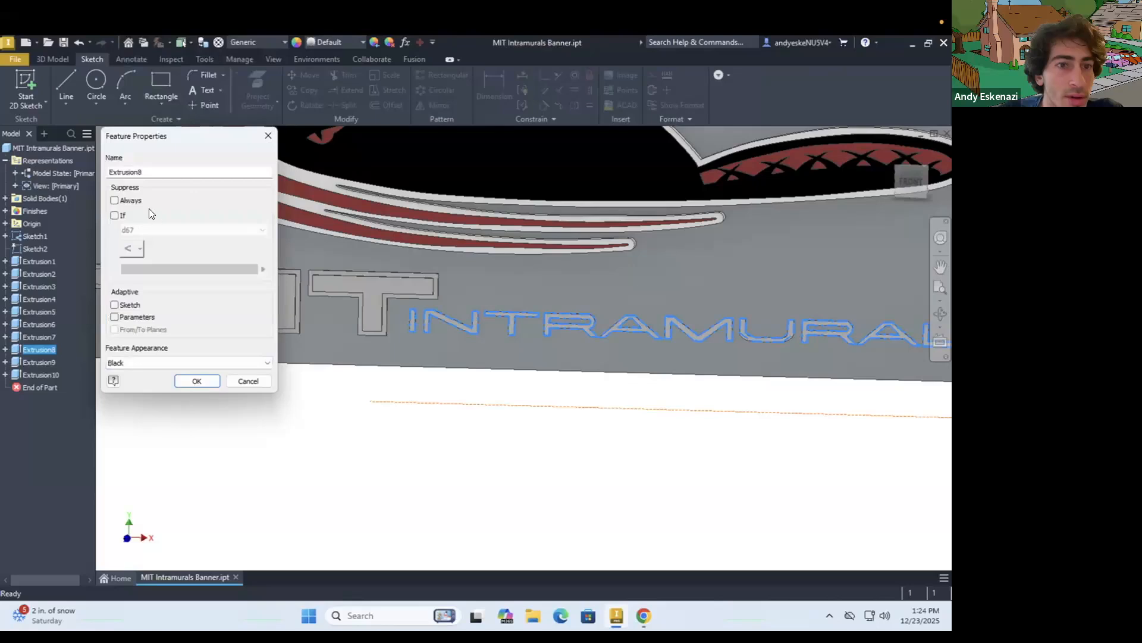
left_click(144, 361)
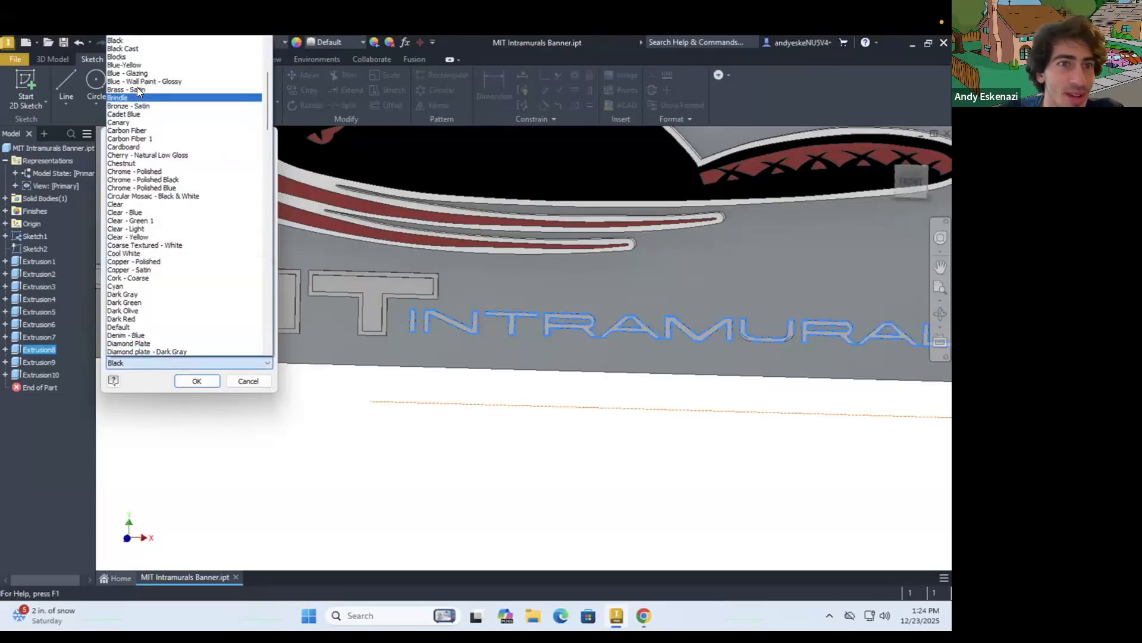
scroll(150, 113, "up", 4)
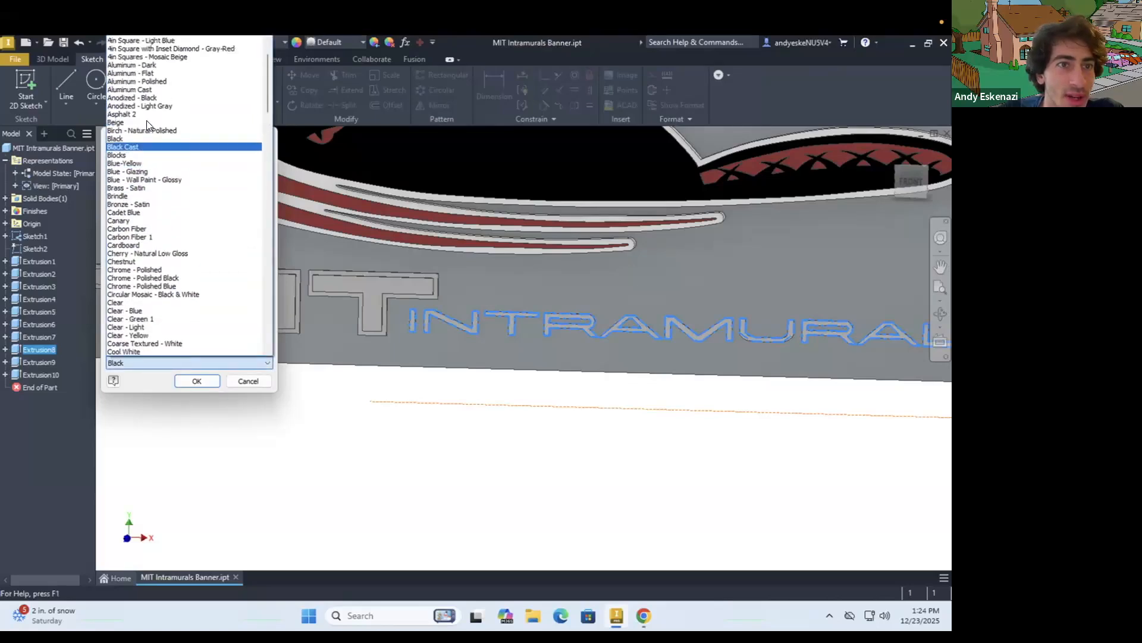
left_click(162, 95)
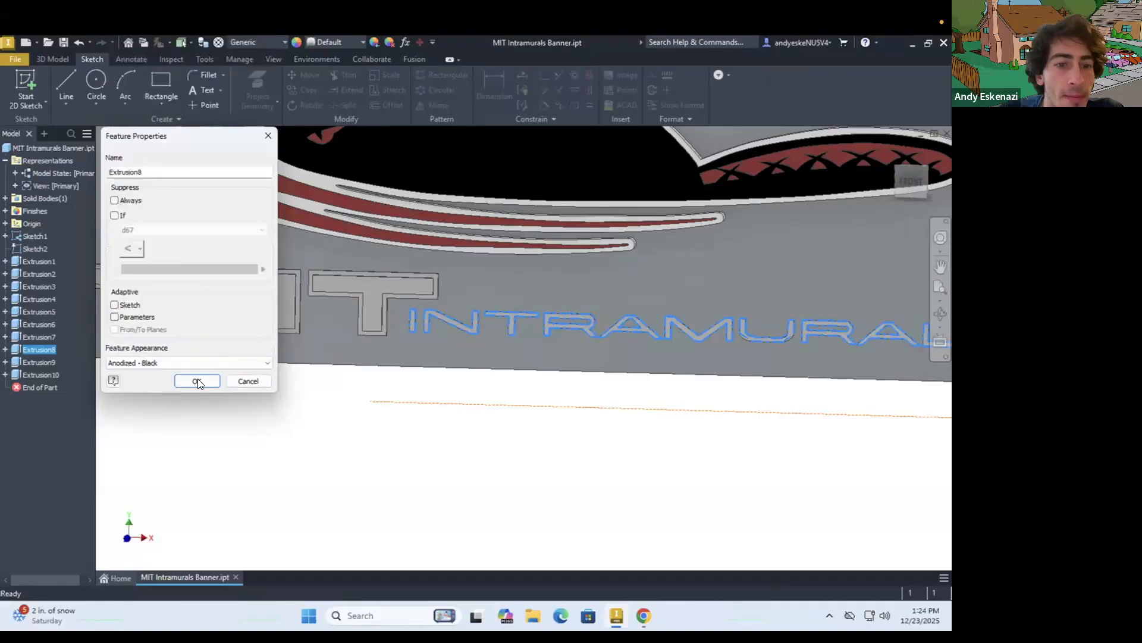
left_click(197, 381)
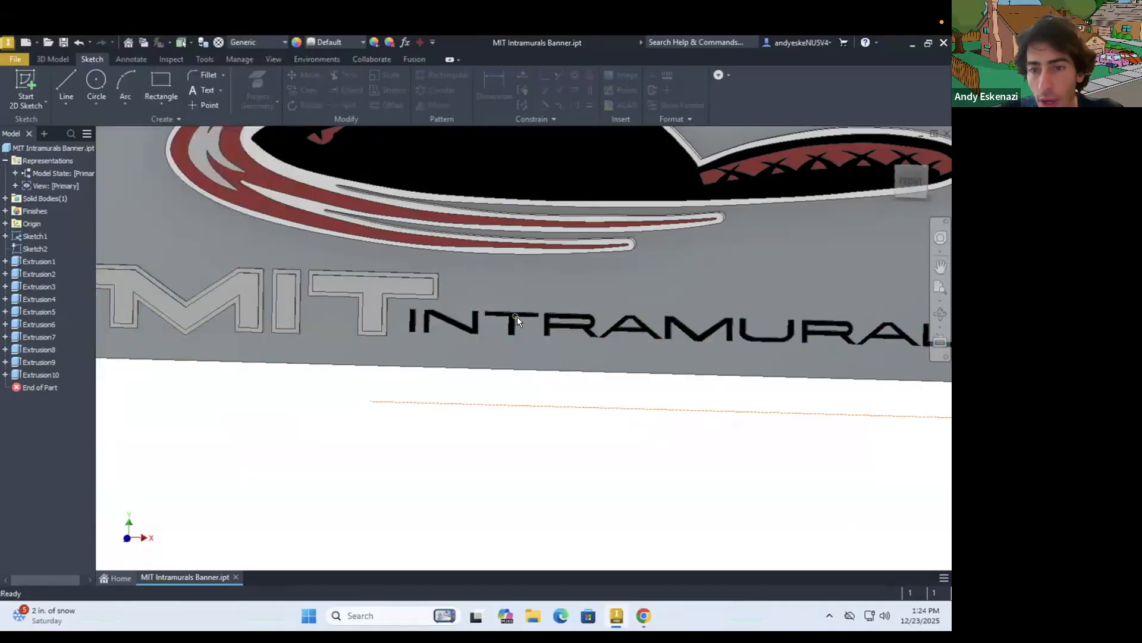
scroll(517, 317, "up", 4)
scroll(517, 317, "down", 2)
scroll(512, 346, "down", 5)
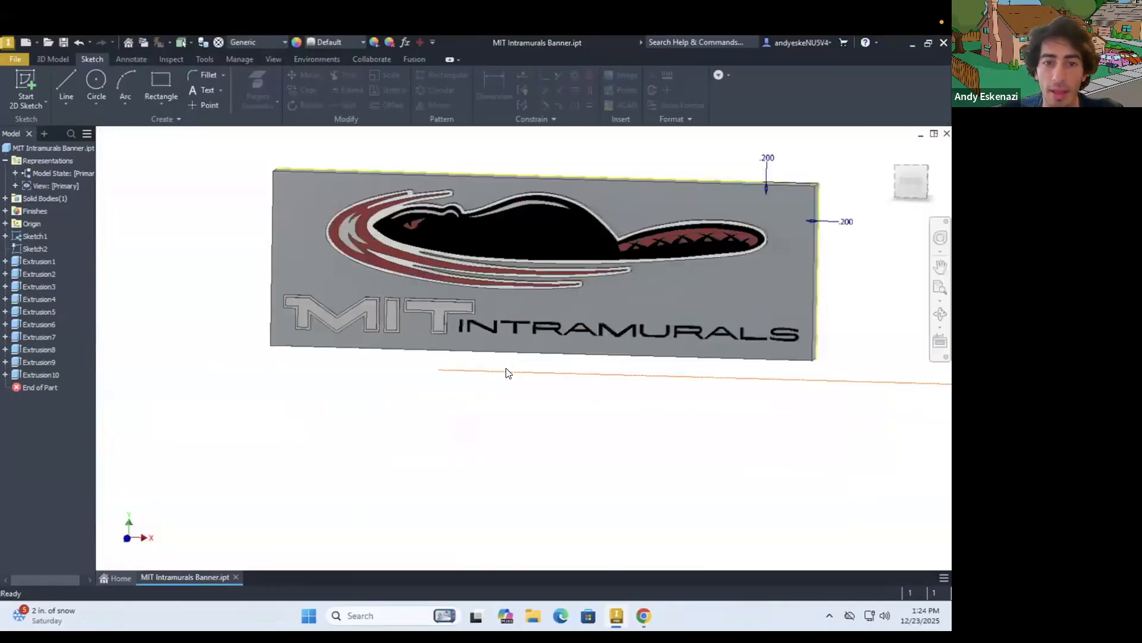
Give the extruded border bands around the M, I and T a white appearance
scroll(472, 311, "up", 8)
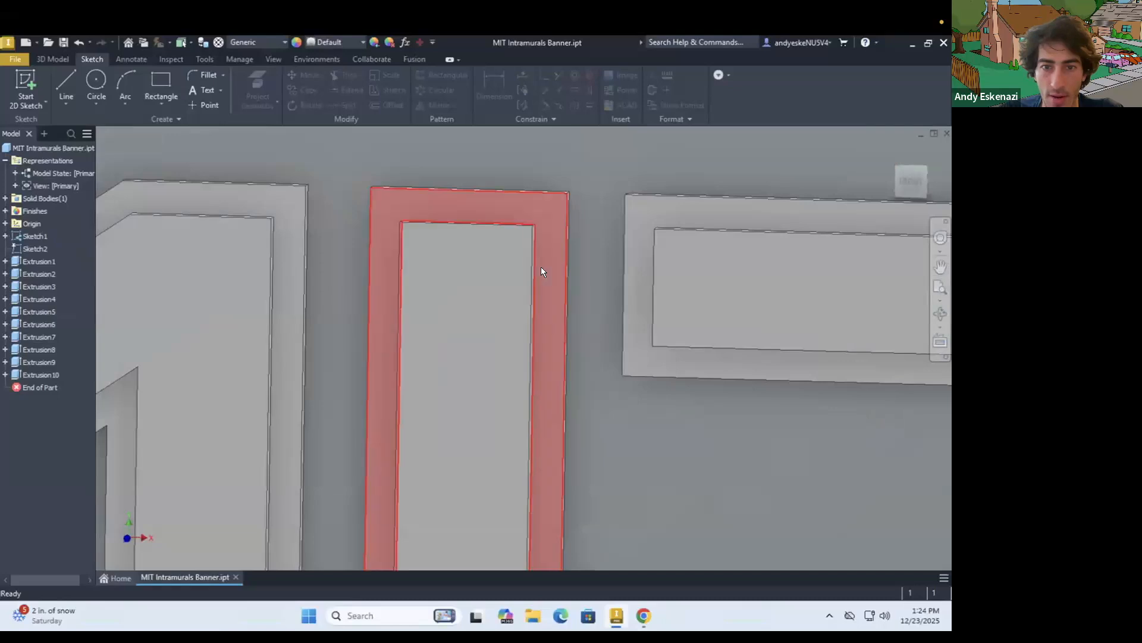
right_click(34, 375)
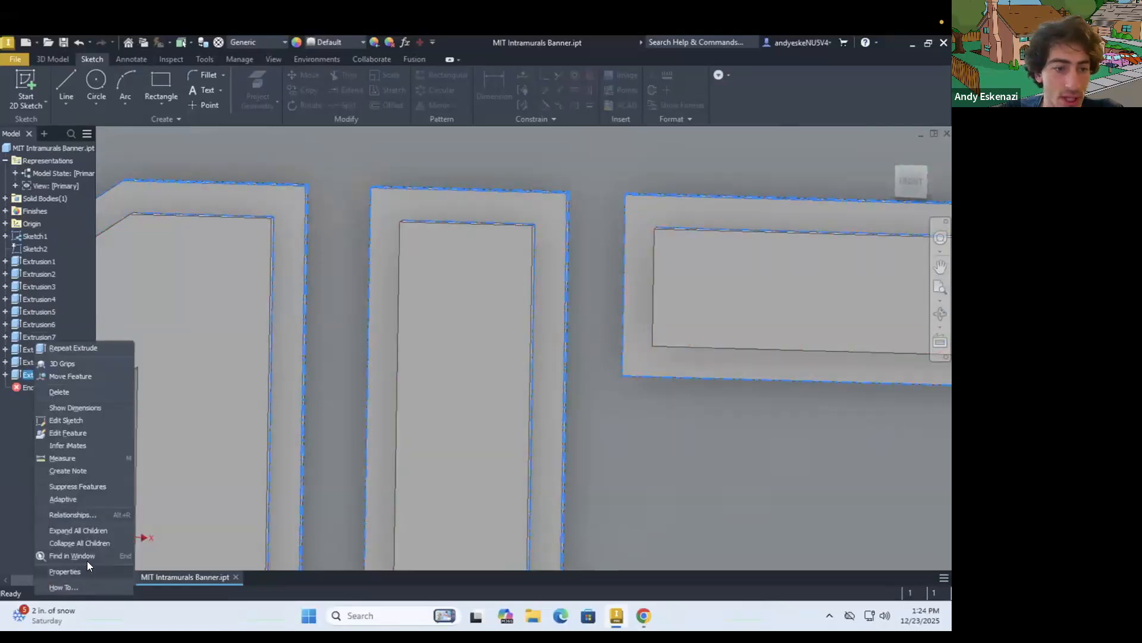
left_click(64, 571)
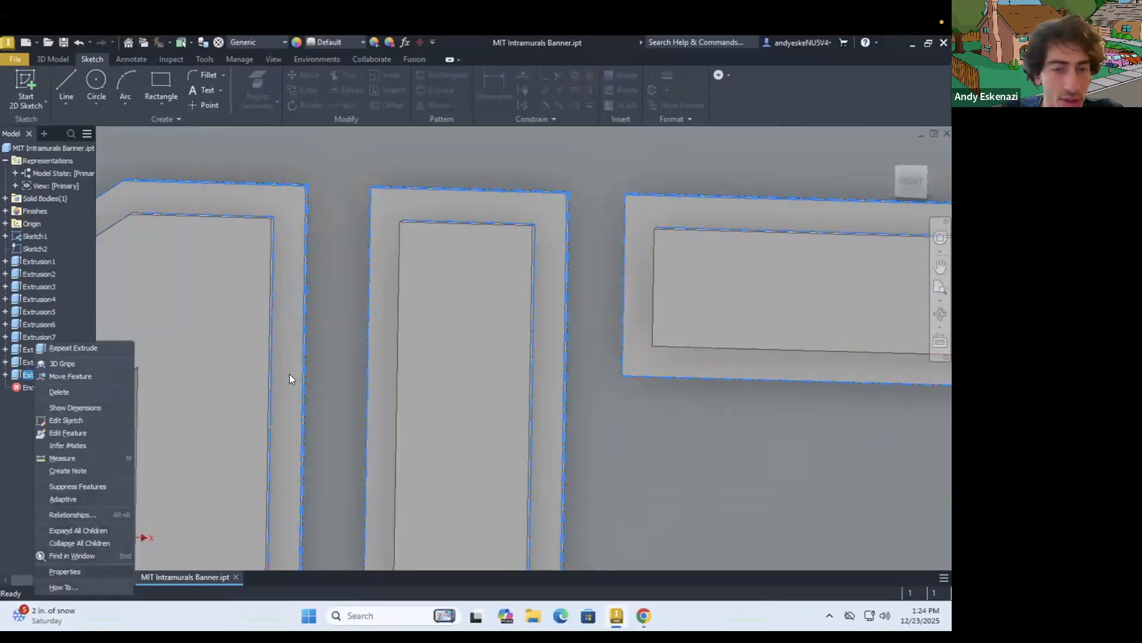
left_click(170, 361)
scroll(208, 297, "down", 6)
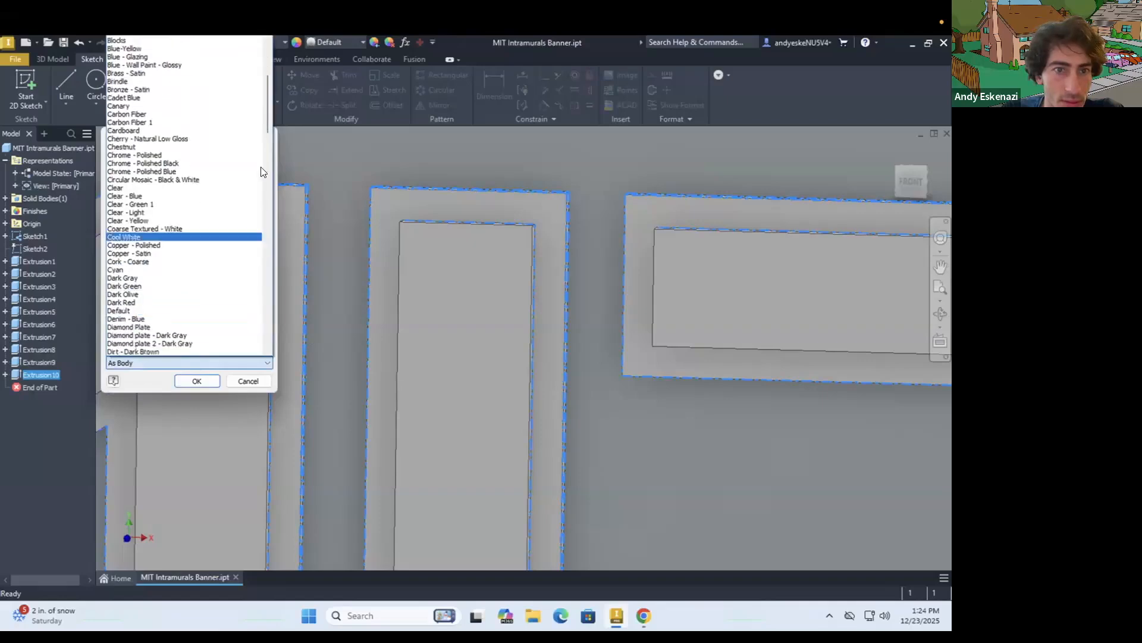
left_click_drag(266, 112, 258, 327)
scroll(259, 332, "down", 3)
left_click(134, 279)
left_click(197, 381)
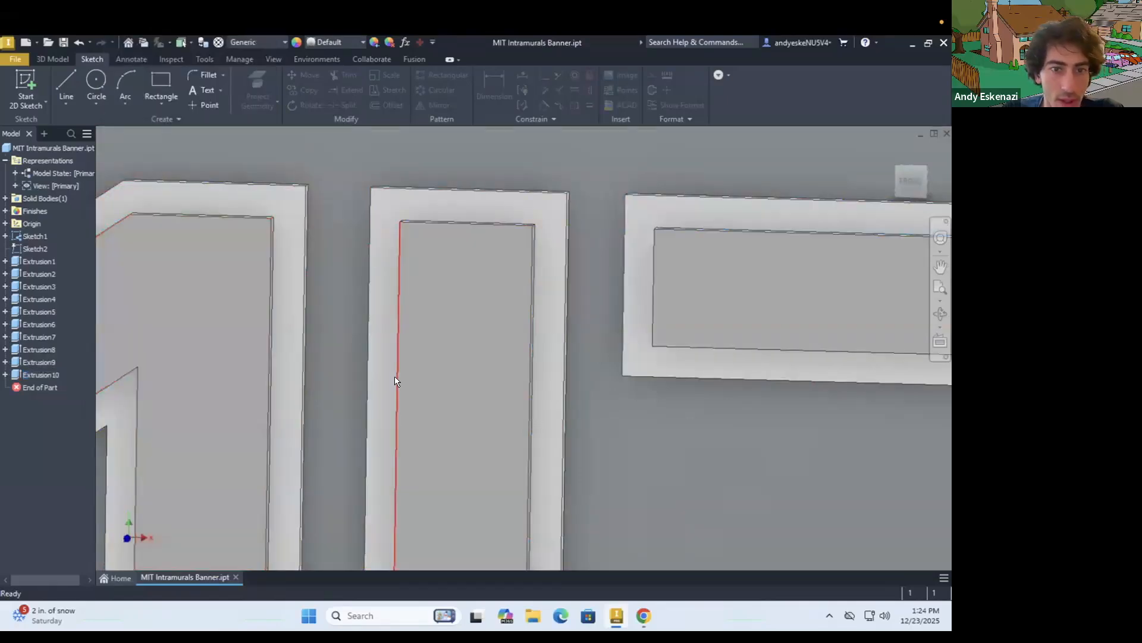
Give the extruded M, I and T letter faces inside the borders a dark red appearance matching the logo
right_click(30, 364)
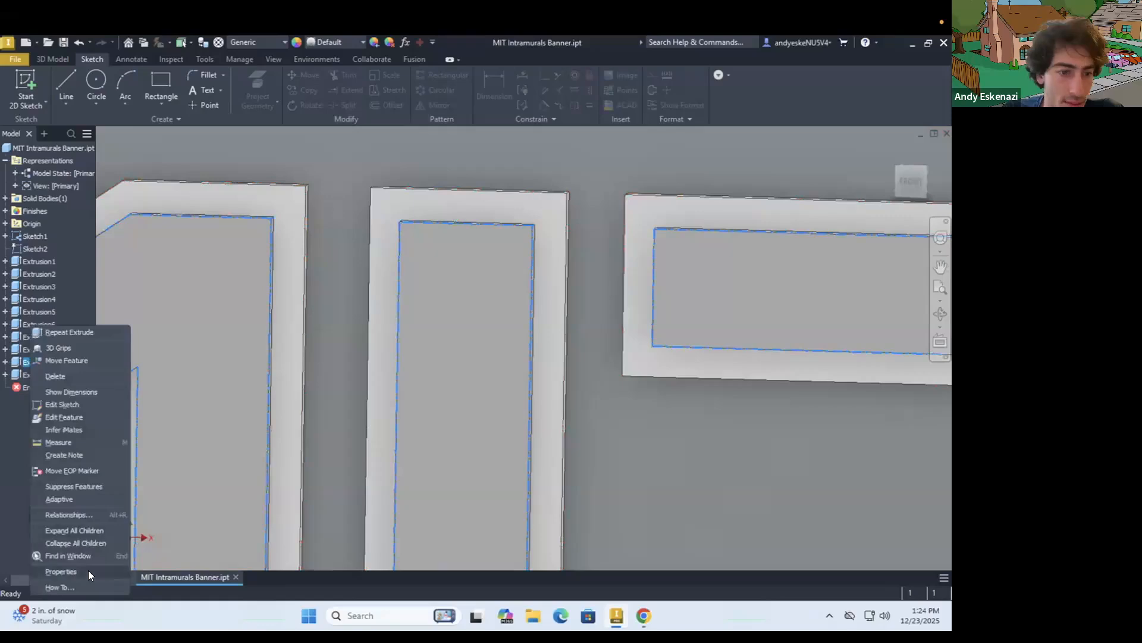
left_click(61, 571)
left_click(244, 362)
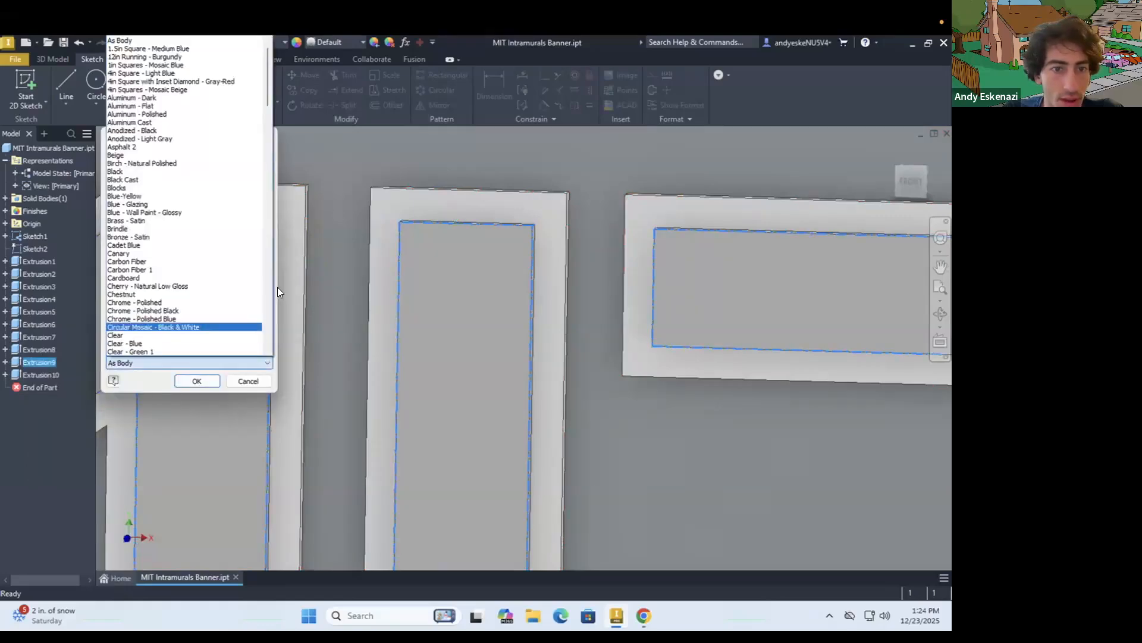
left_click_drag(266, 98, 271, 263)
left_click(115, 238)
left_click(197, 381)
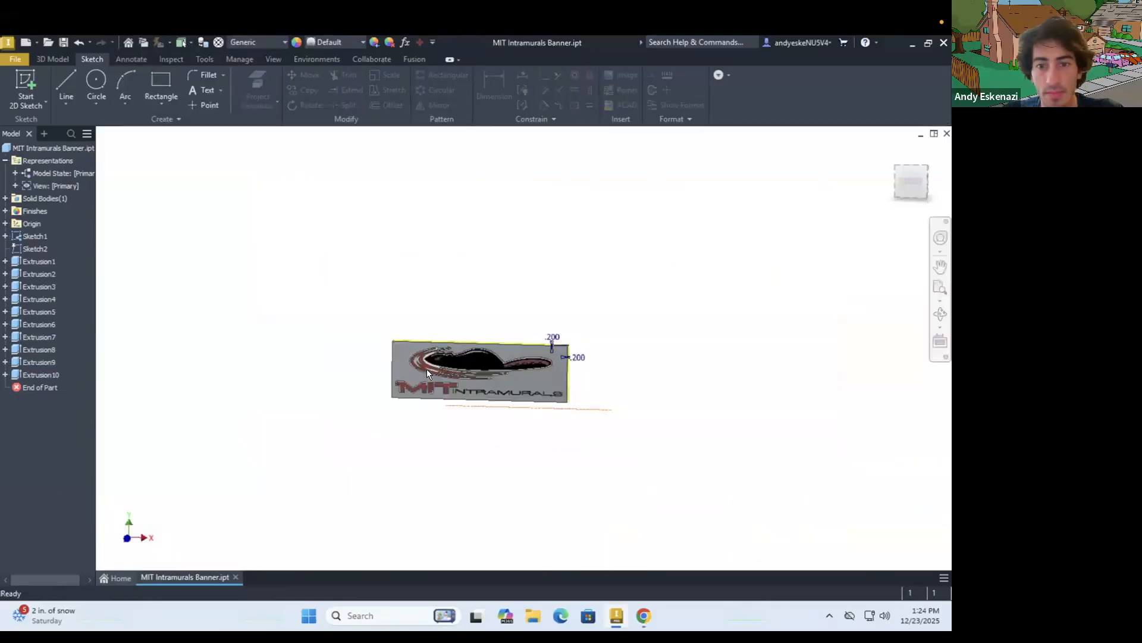
scroll(440, 383, "up", 3)
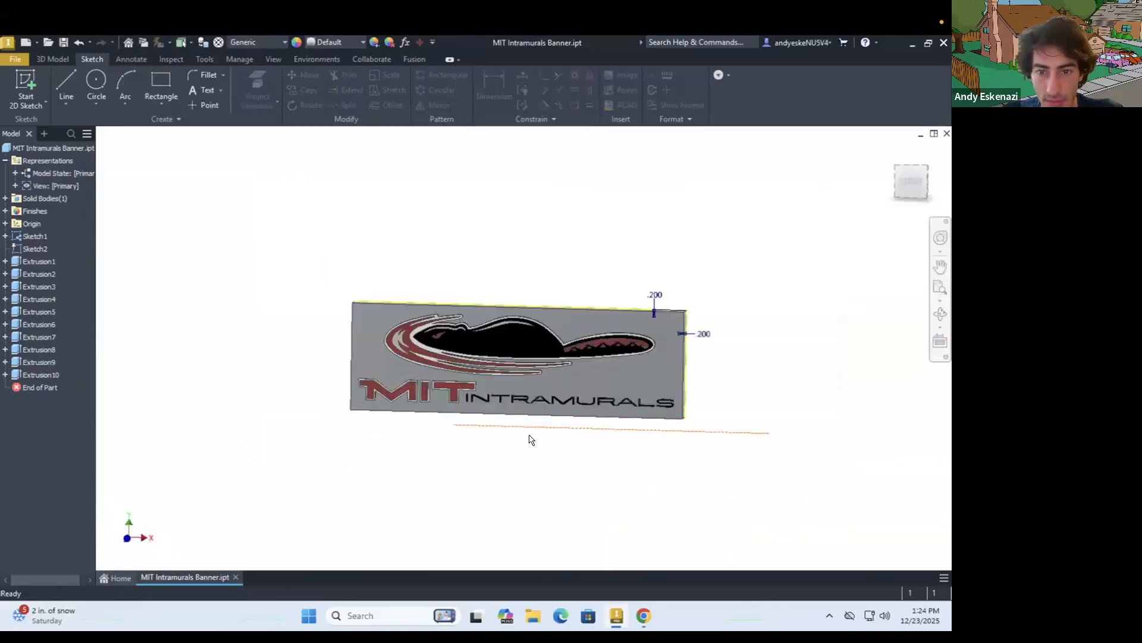
Fillet the four corner edges of the banner's base plate with one constant radius, rounding them generously
scroll(381, 332, "up", 8)
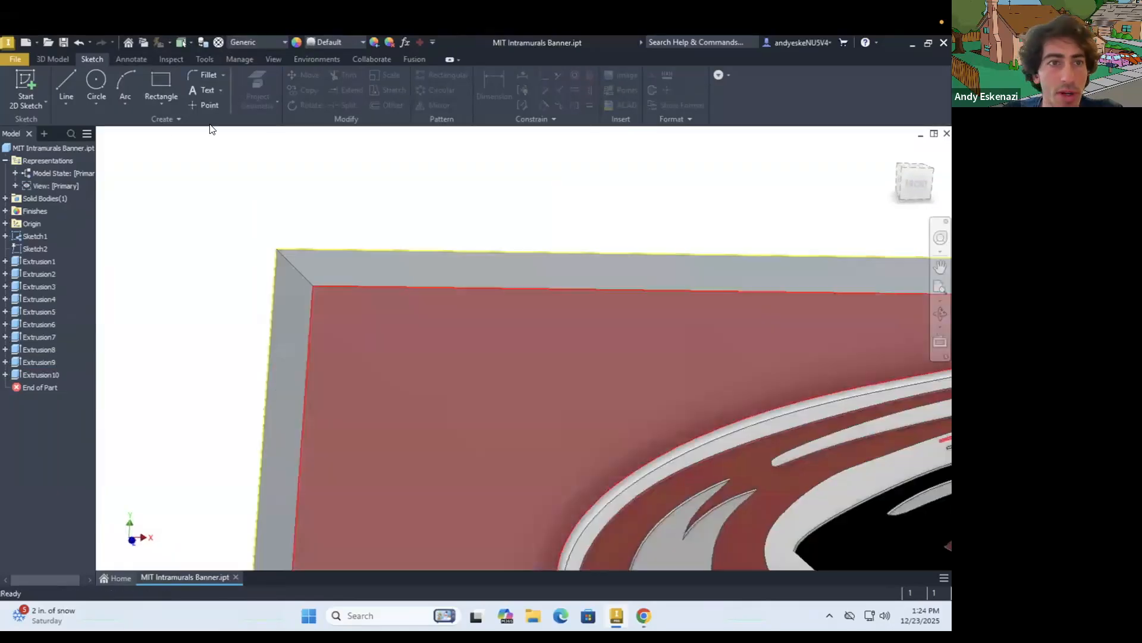
left_click(53, 59)
left_click(284, 80)
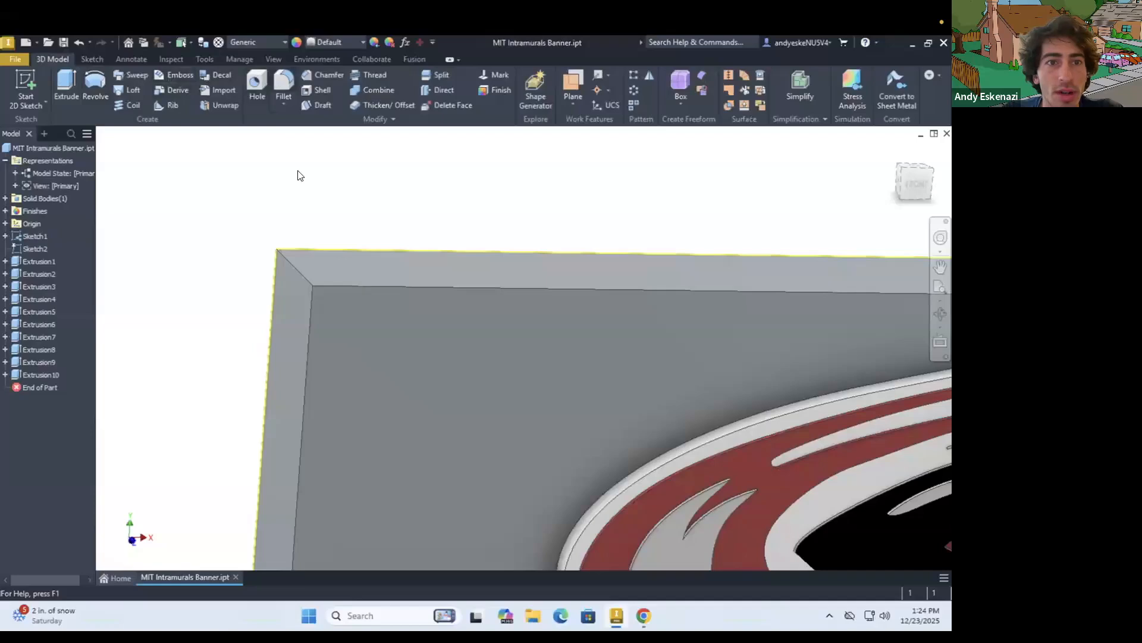
left_click(301, 276)
scroll(294, 275, "down", 8)
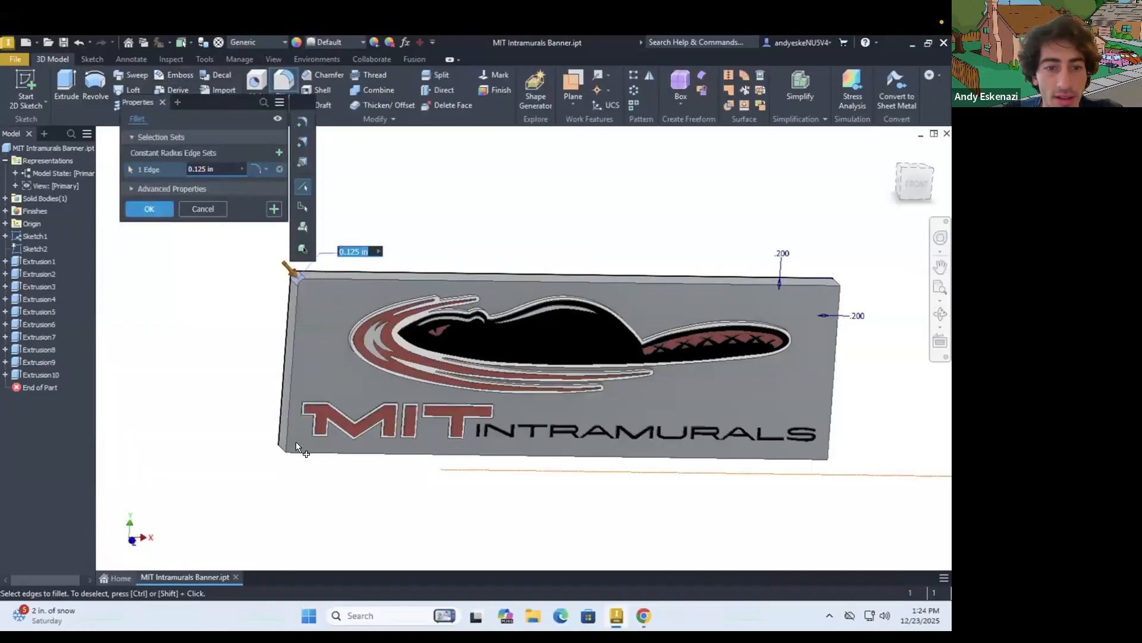
left_click(280, 449)
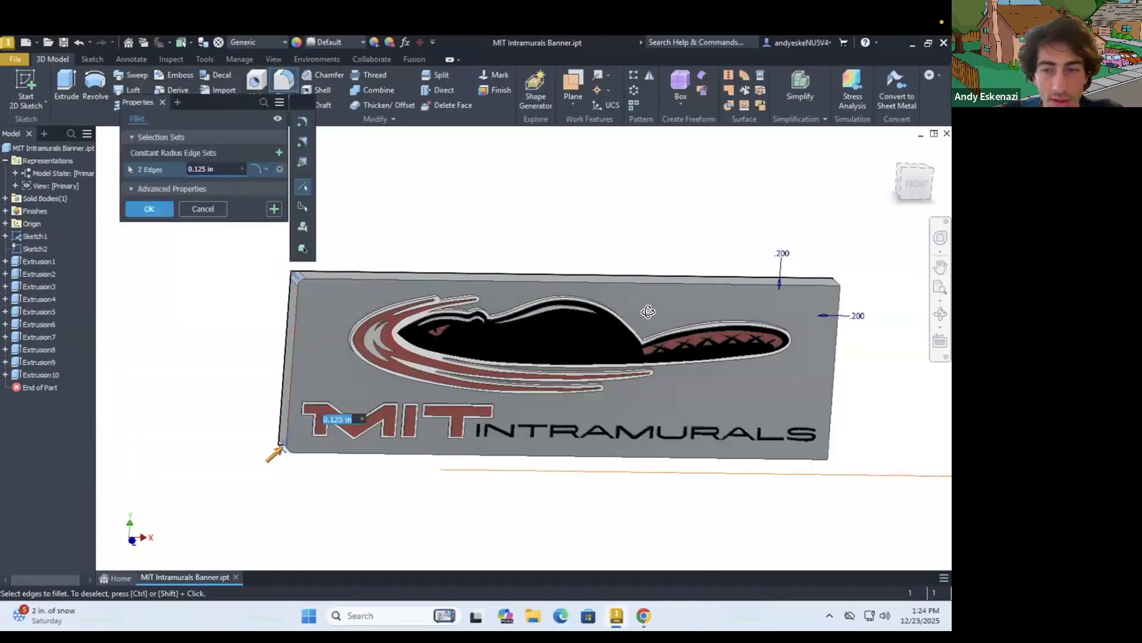
middle_click_drag(648, 311, 676, 380, "shift")
left_click(811, 294)
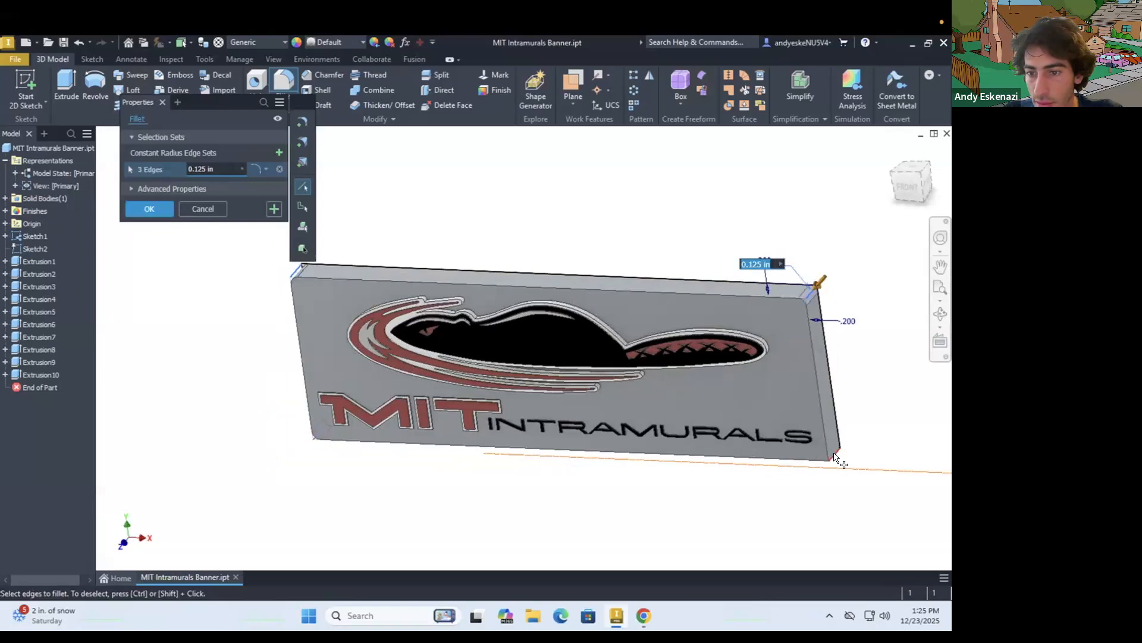
left_click(221, 170)
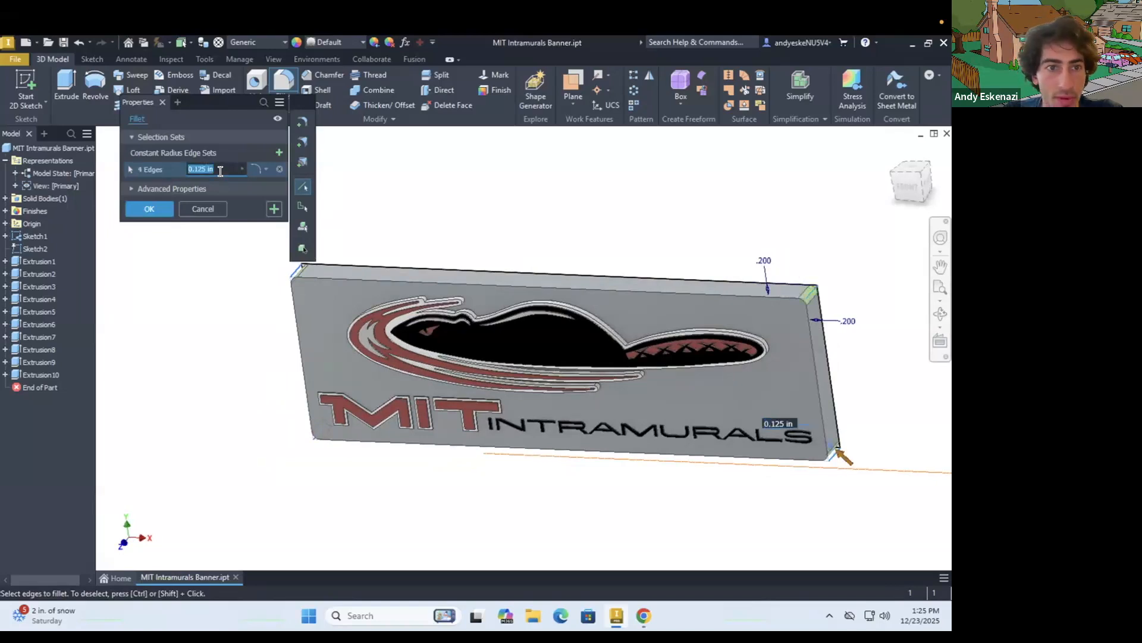
key("Return")
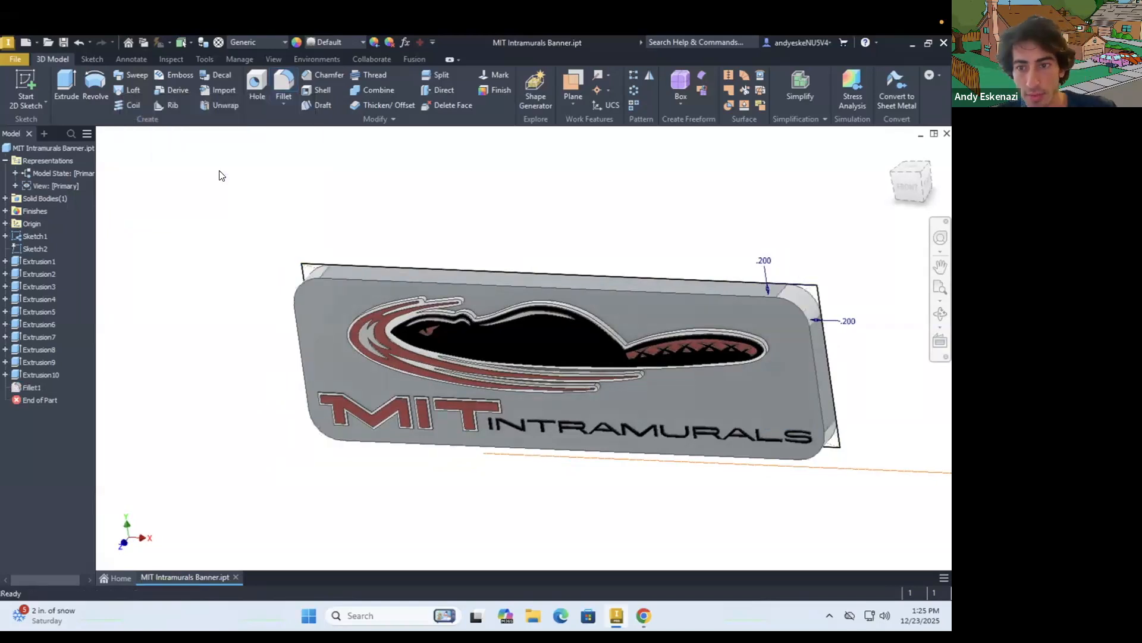
Hide Sketch1 and Sketch2 so only the solid banner is displayed
scroll(341, 222, "down", 3)
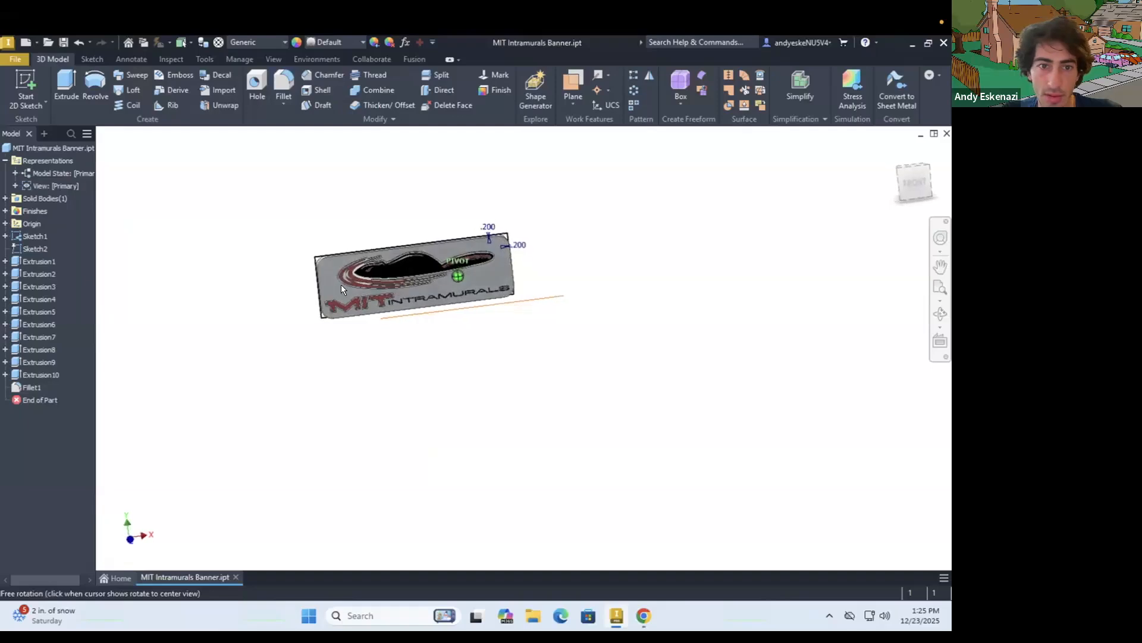
scroll(322, 258, "up", 5)
right_click(323, 238)
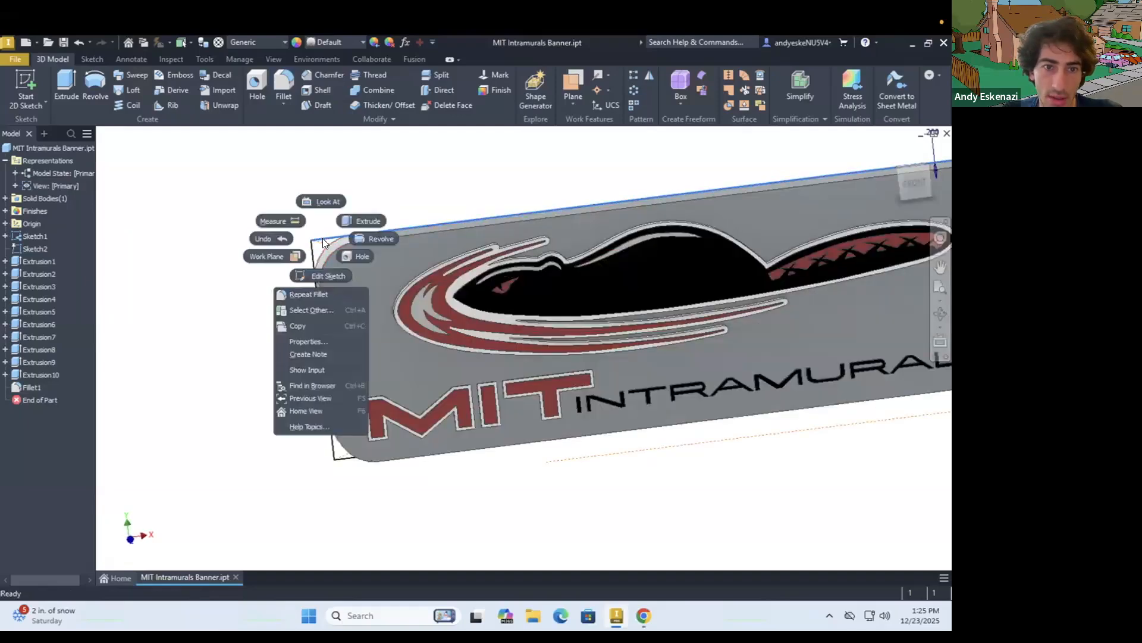
left_click(153, 255)
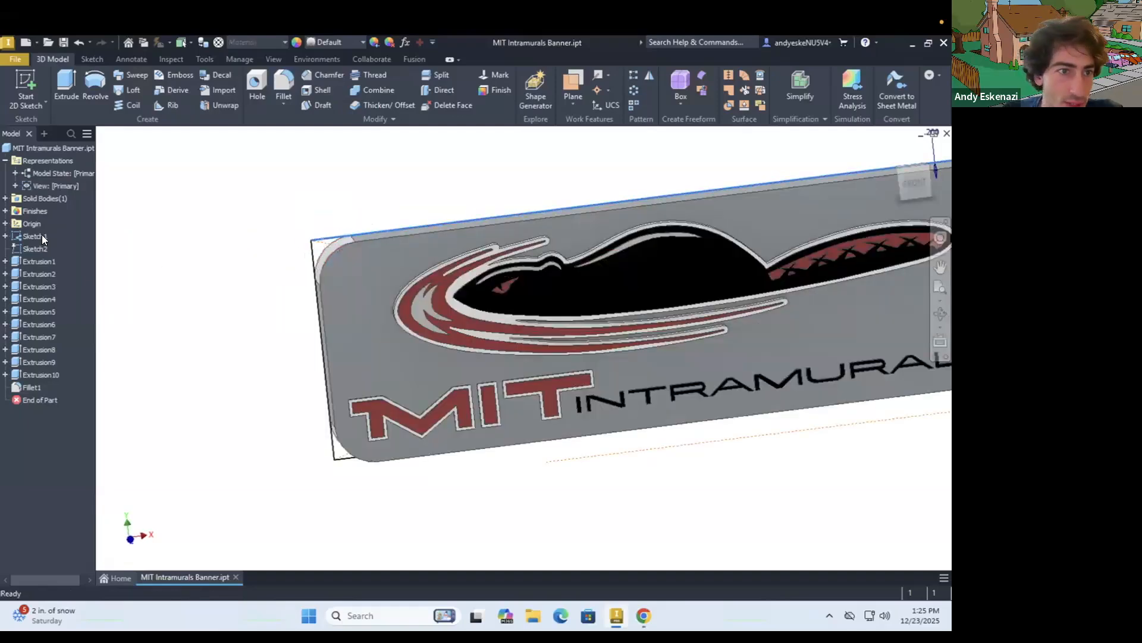
right_click(40, 234)
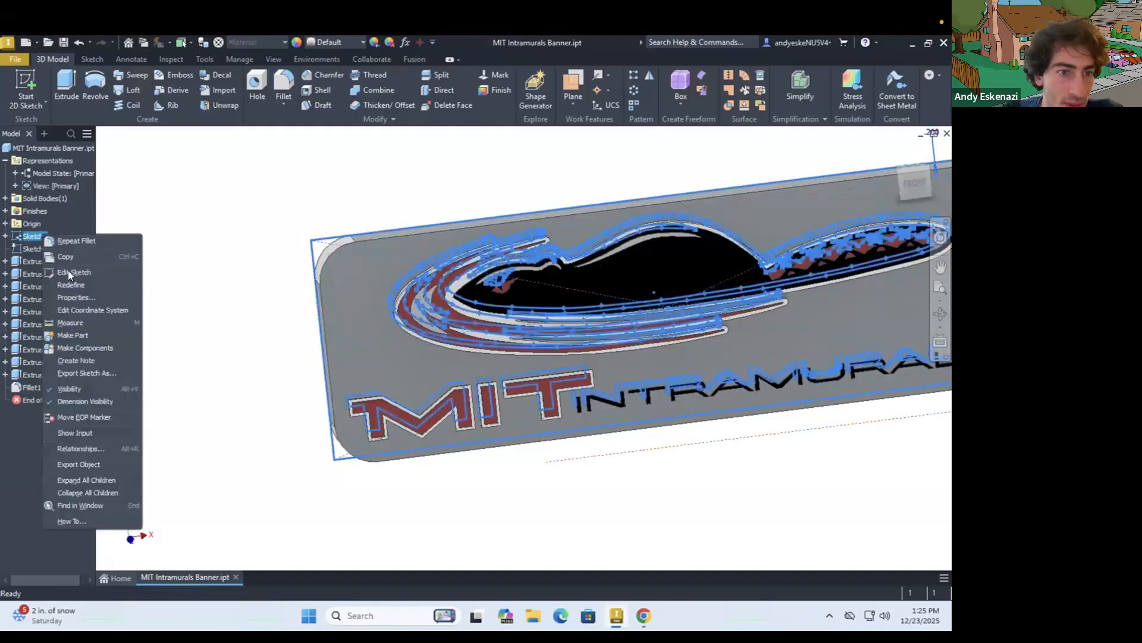
left_click(81, 387)
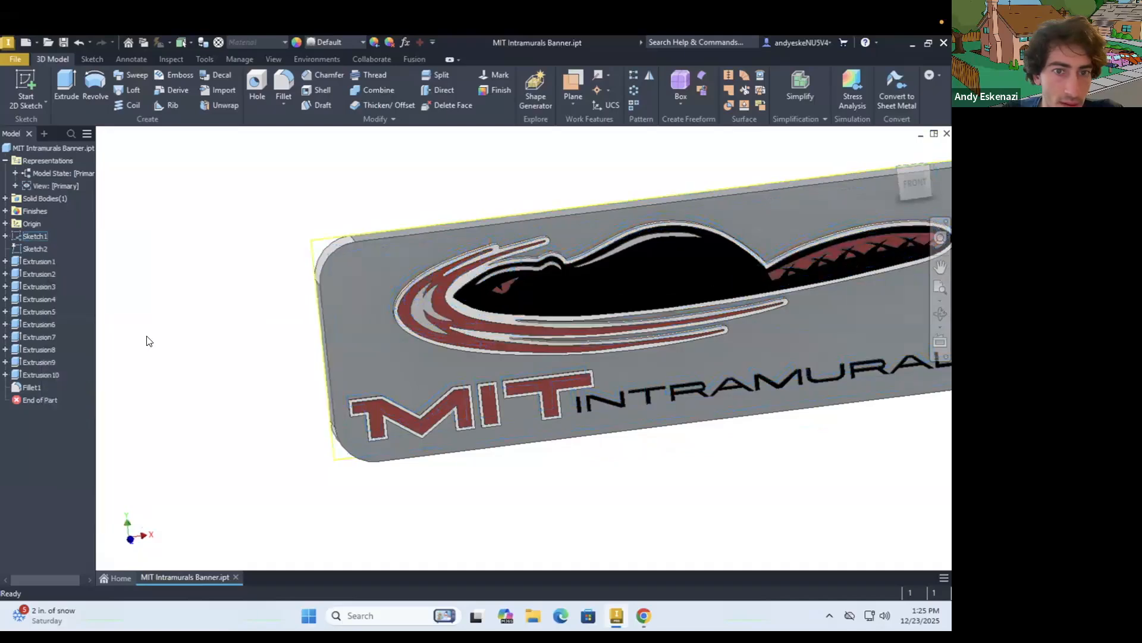
right_click(31, 247)
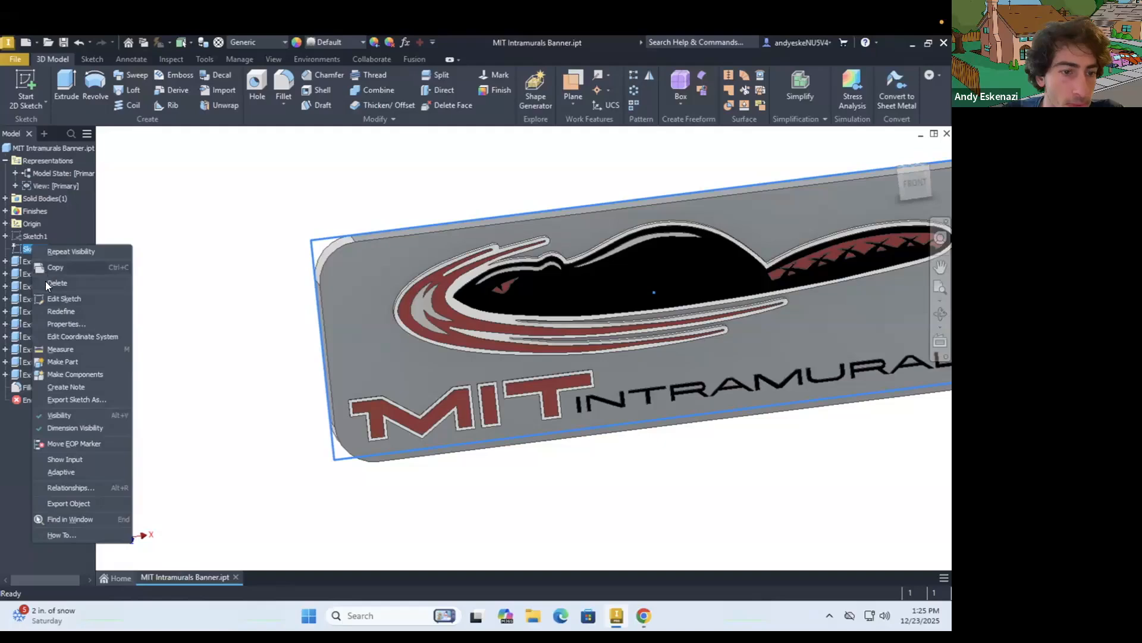
left_click(79, 414)
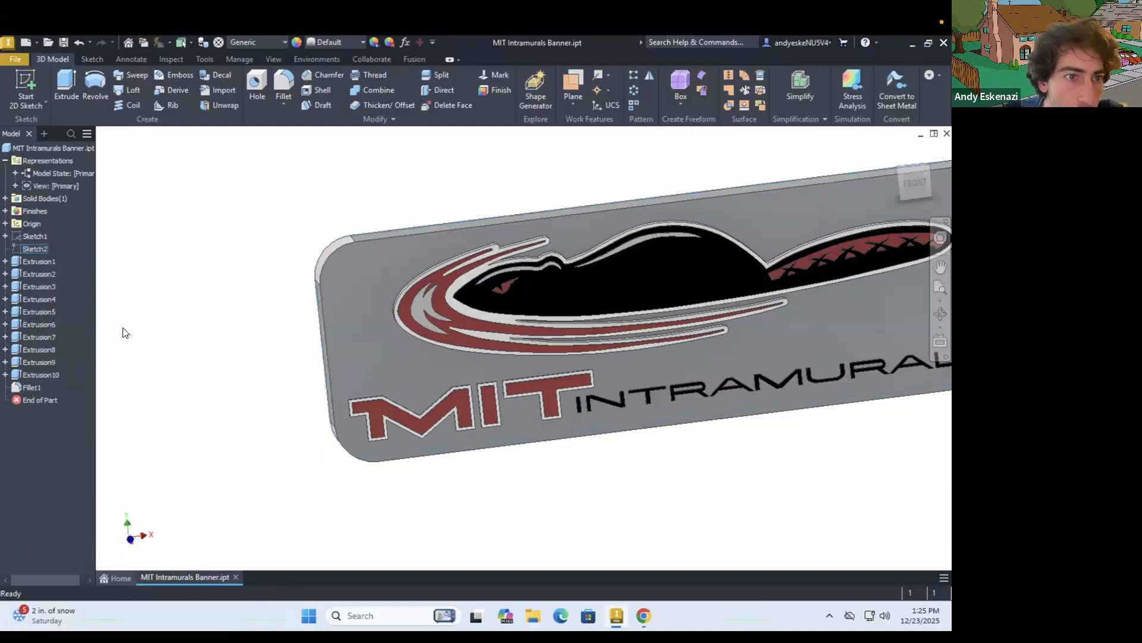
Set the corner fillets' appearance to Zinc to match the grey sides of the base plate
scroll(194, 340, "up", 4)
middle_click_drag(303, 330, 279, 315, "shift")
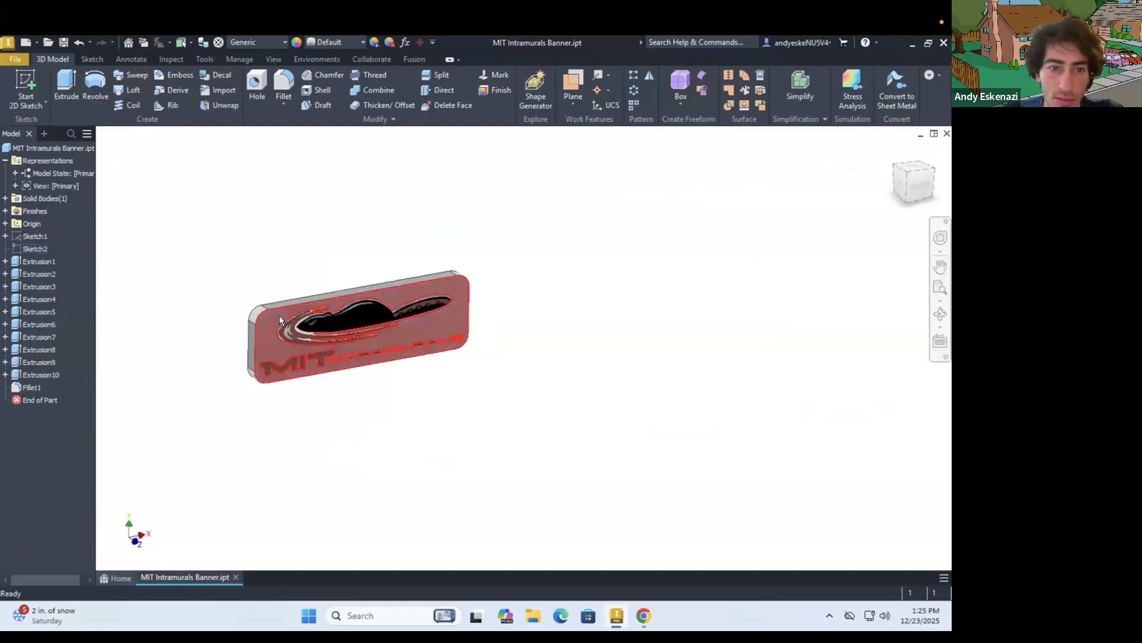
scroll(279, 315, "down", 5)
right_click(192, 296)
key("Escape")
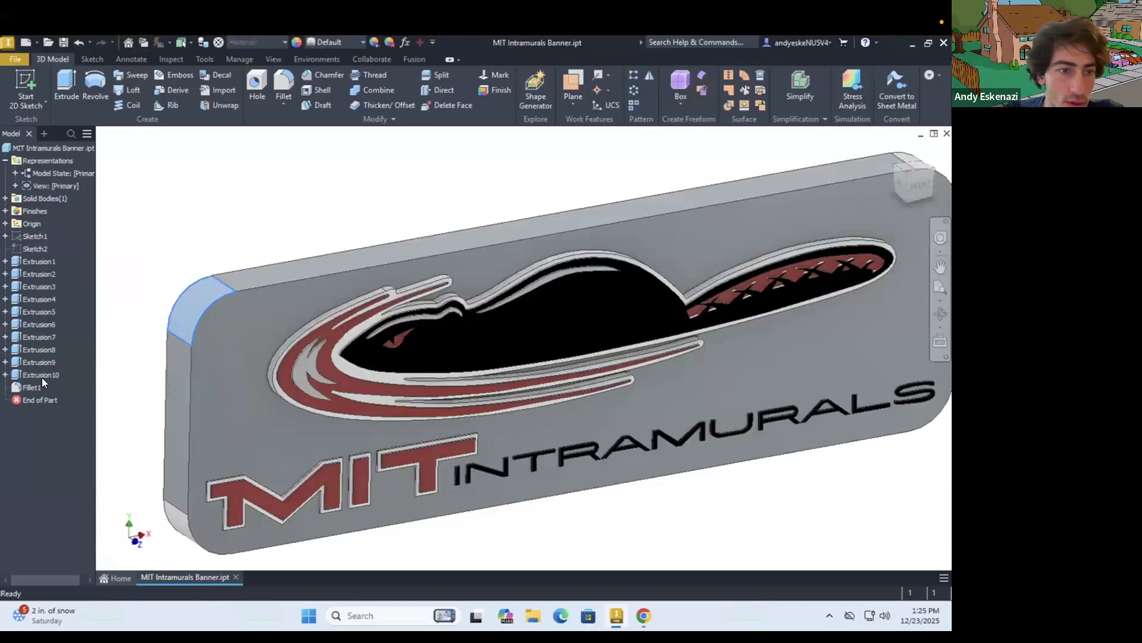
right_click(37, 387)
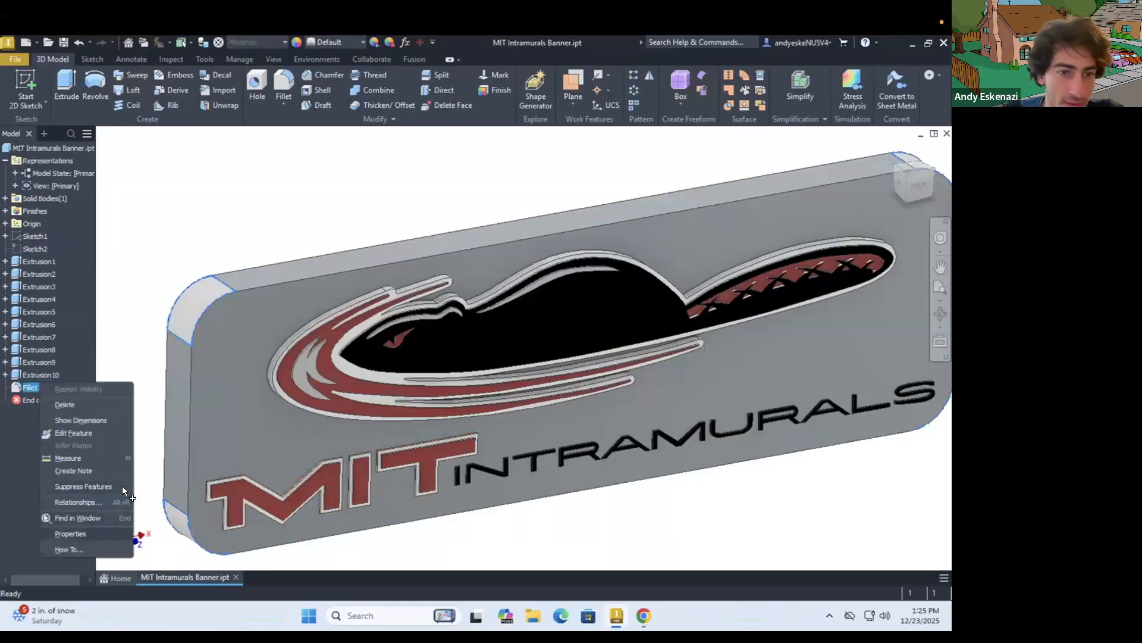
left_click(83, 531)
left_click(245, 307)
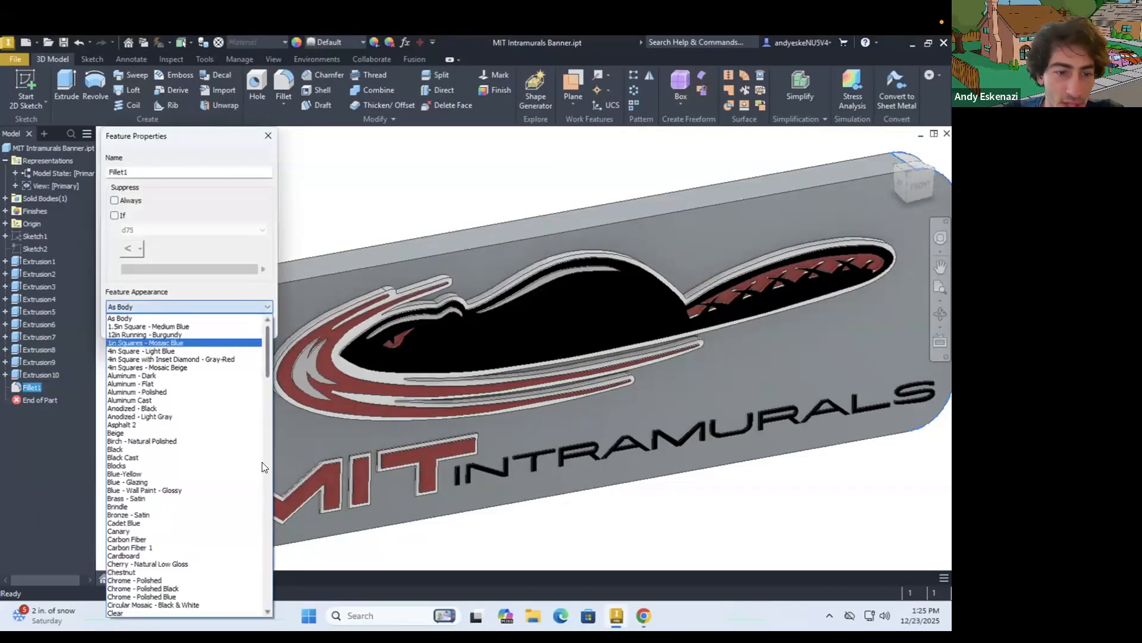
scroll(260, 579, "down", 20)
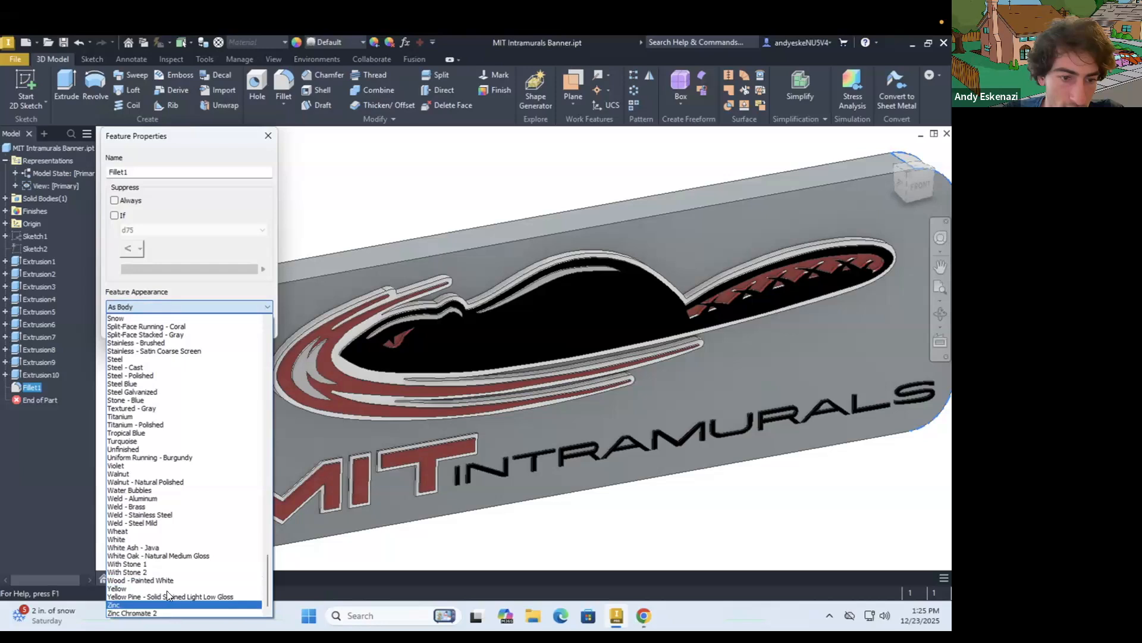
left_click(166, 592)
left_click(181, 325)
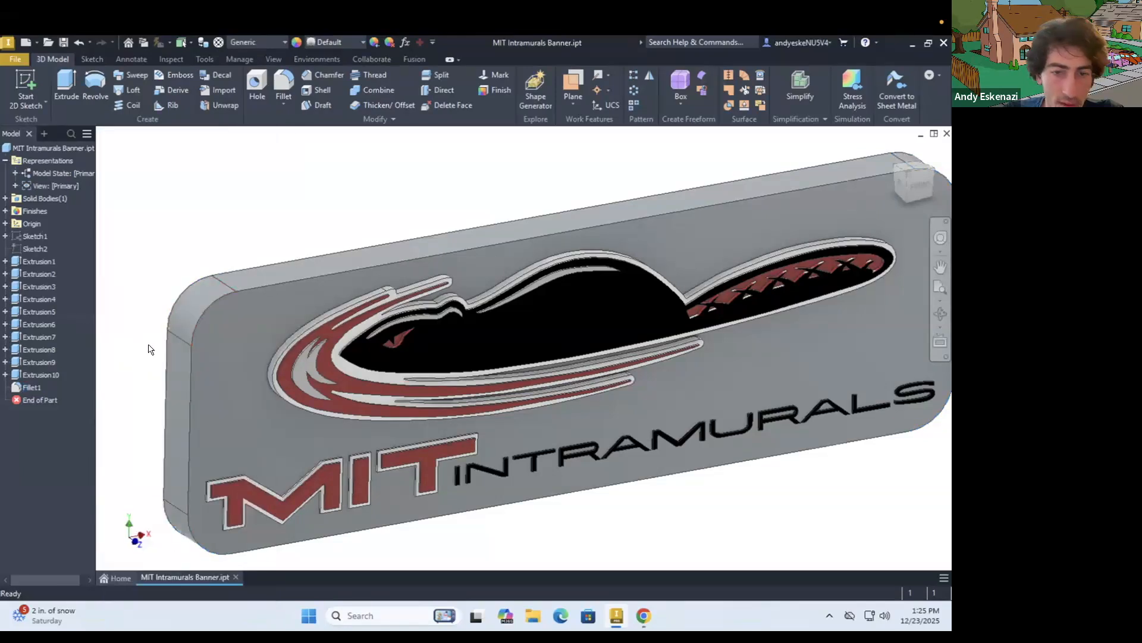
Examine the coloured banner from several angles, checking the rounded corners, the beaver logo and the lettering
scroll(149, 349, "down", 5)
middle_click_drag(288, 321, 170, 347, "shift")
scroll(143, 337, "up", 5)
scroll(255, 344, "down", 3)
middle_click_drag(266, 348, 313, 301, "shift")
scroll(233, 341, "up", 3)
scroll(209, 339, "down", 3)
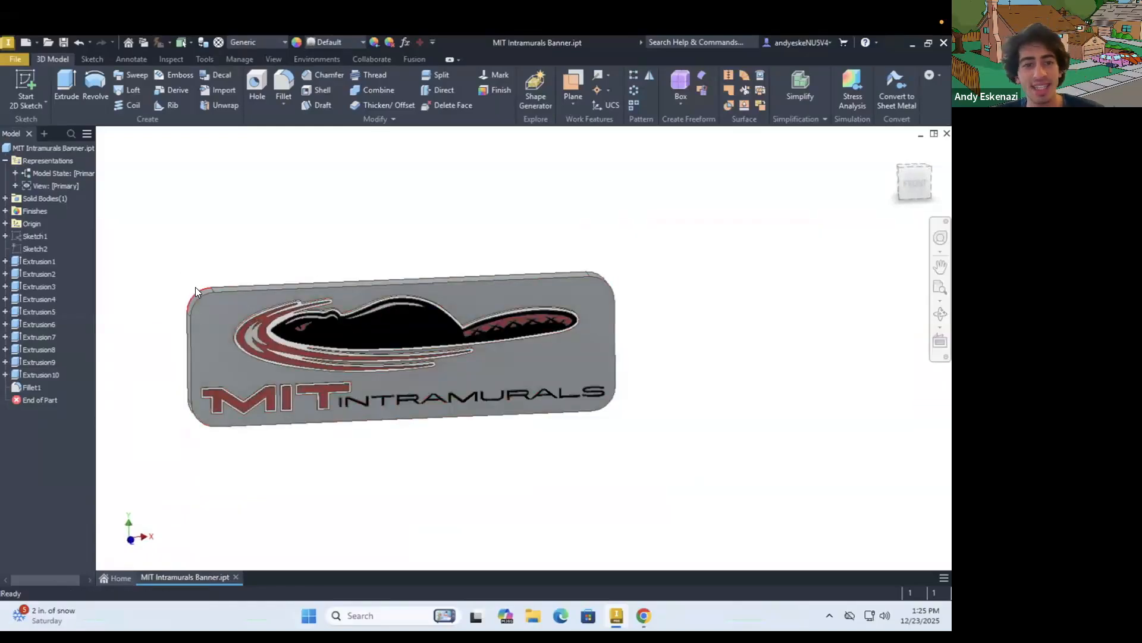
scroll(199, 291, "up", 3)
scroll(338, 358, "down", 3)
middle_click_drag(385, 391, 388, 385, "shift")
scroll(386, 386, "up", 3)
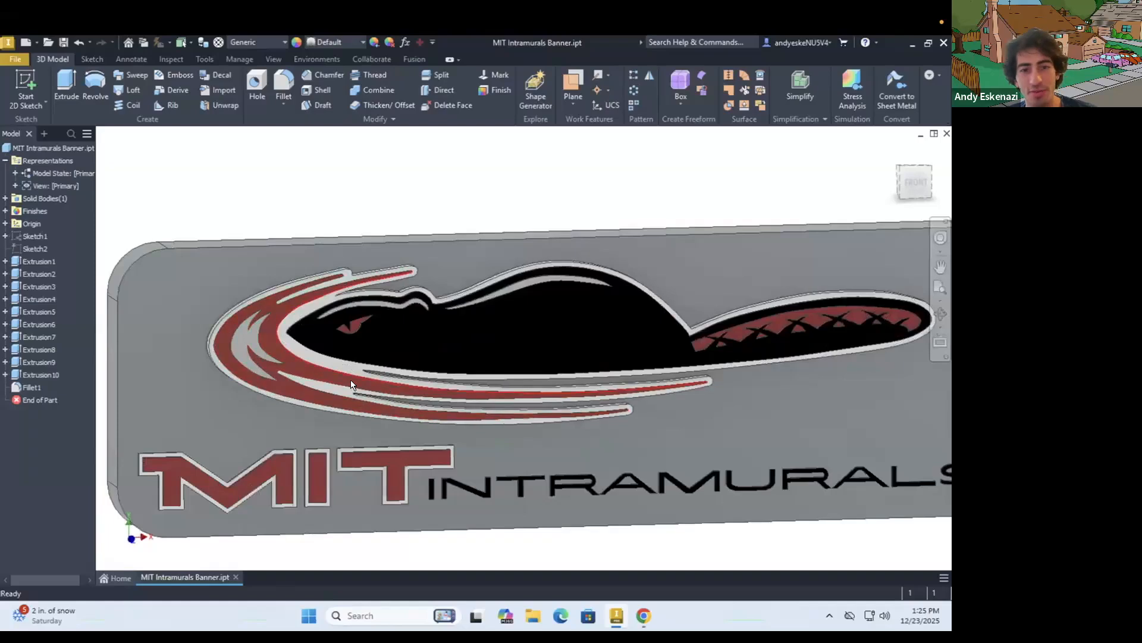
scroll(352, 386, "down", 3)
middle_click_drag(351, 384, 347, 369, "shift")
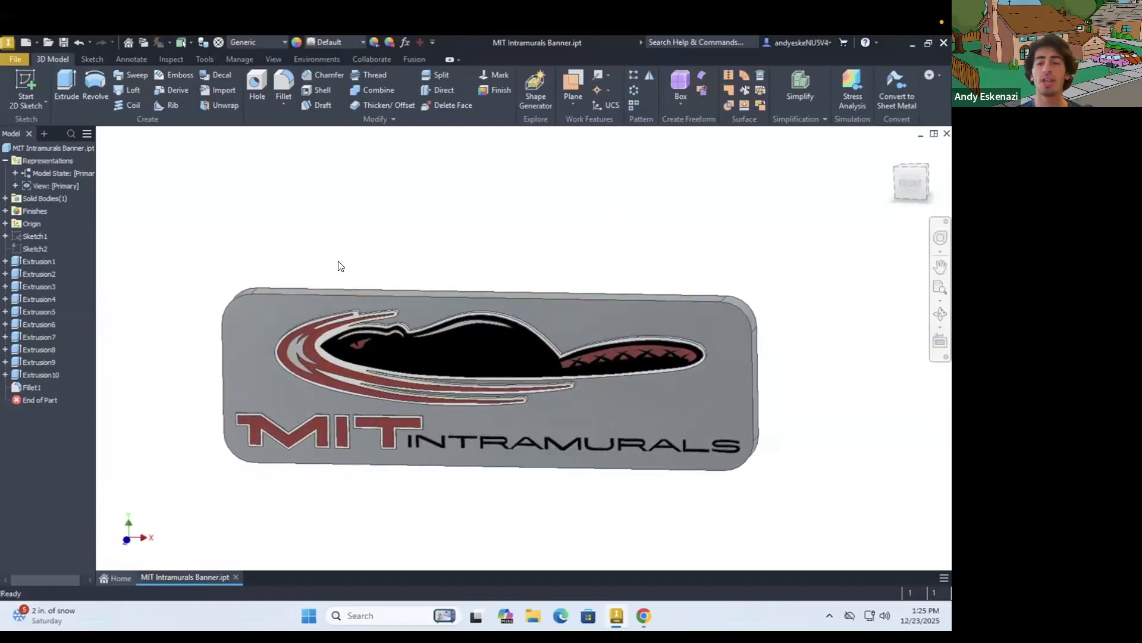
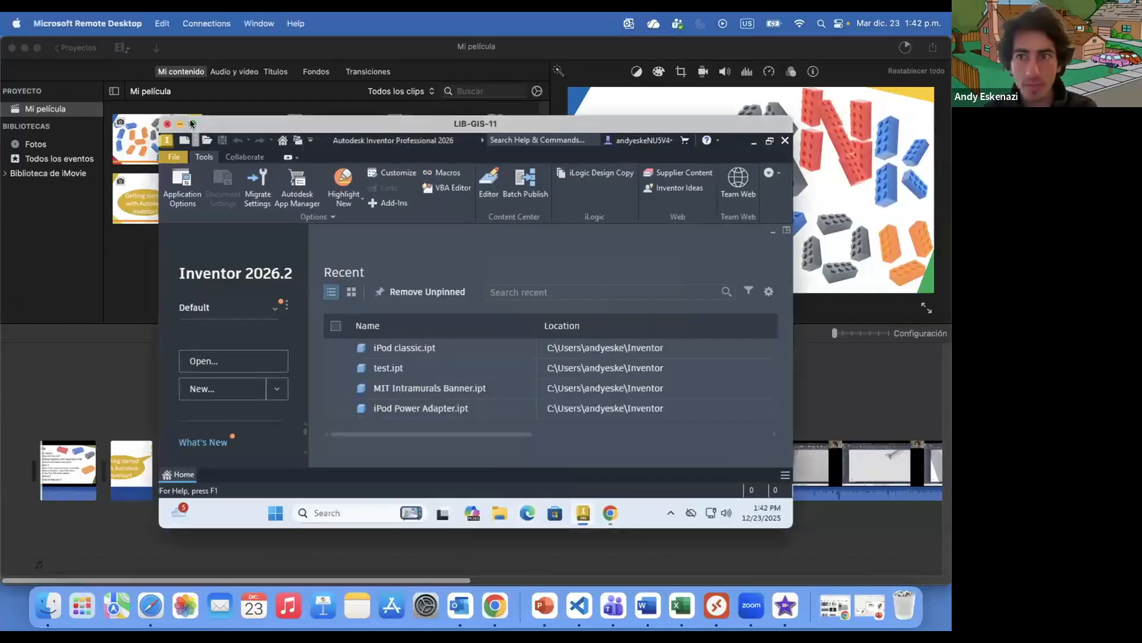
Create a new part and start a 2D sketch on the XY plane
left_click(191, 123)
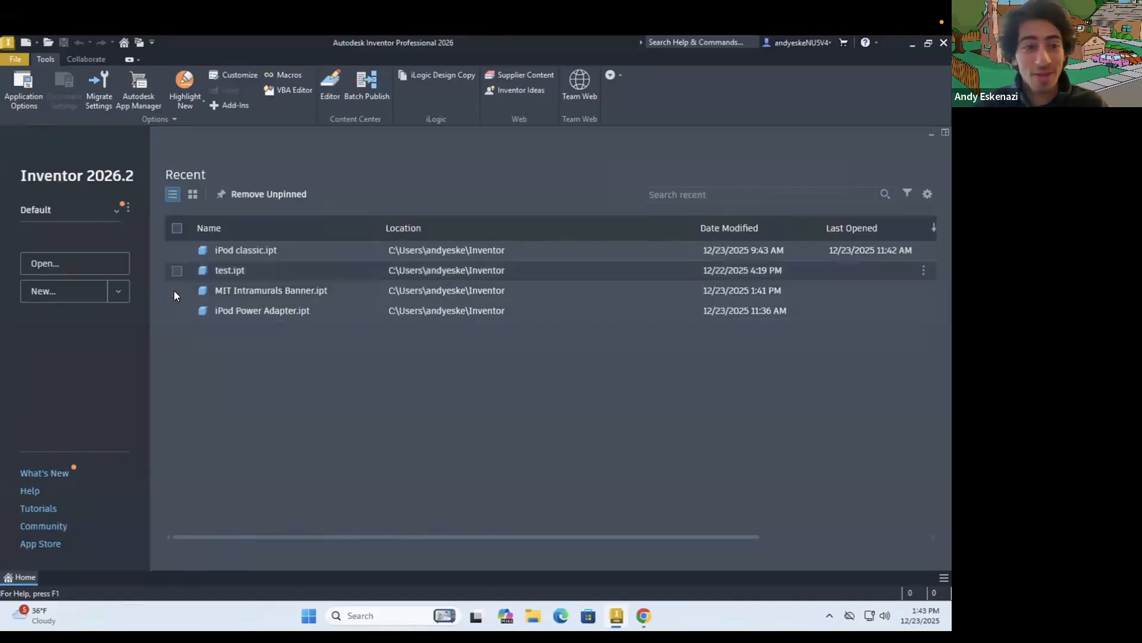
left_click(122, 296)
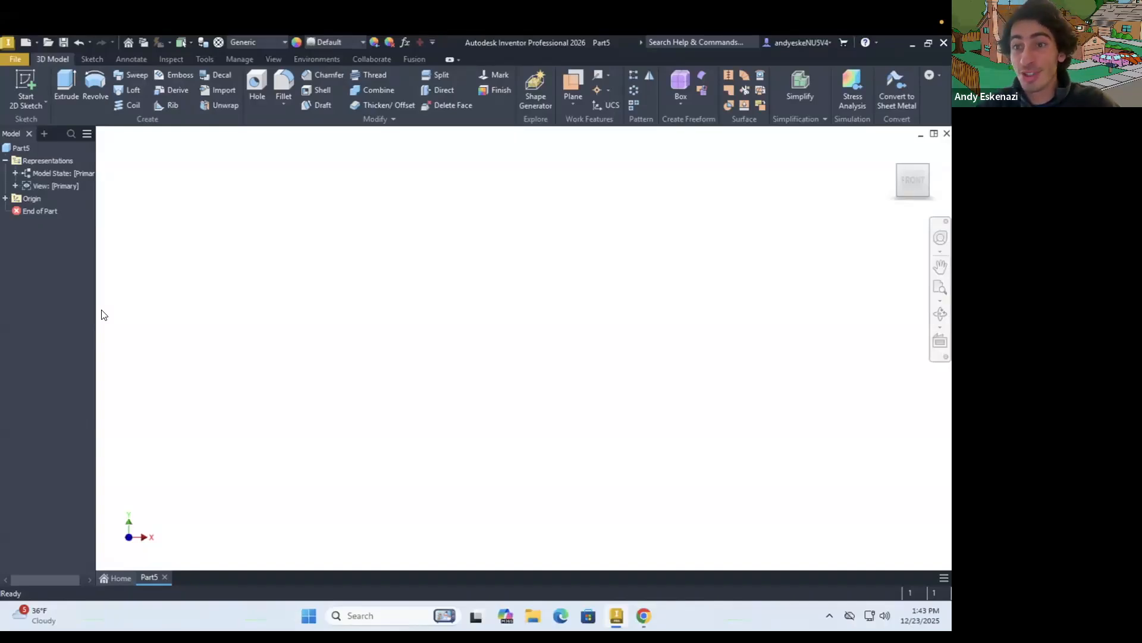
left_click(28, 92)
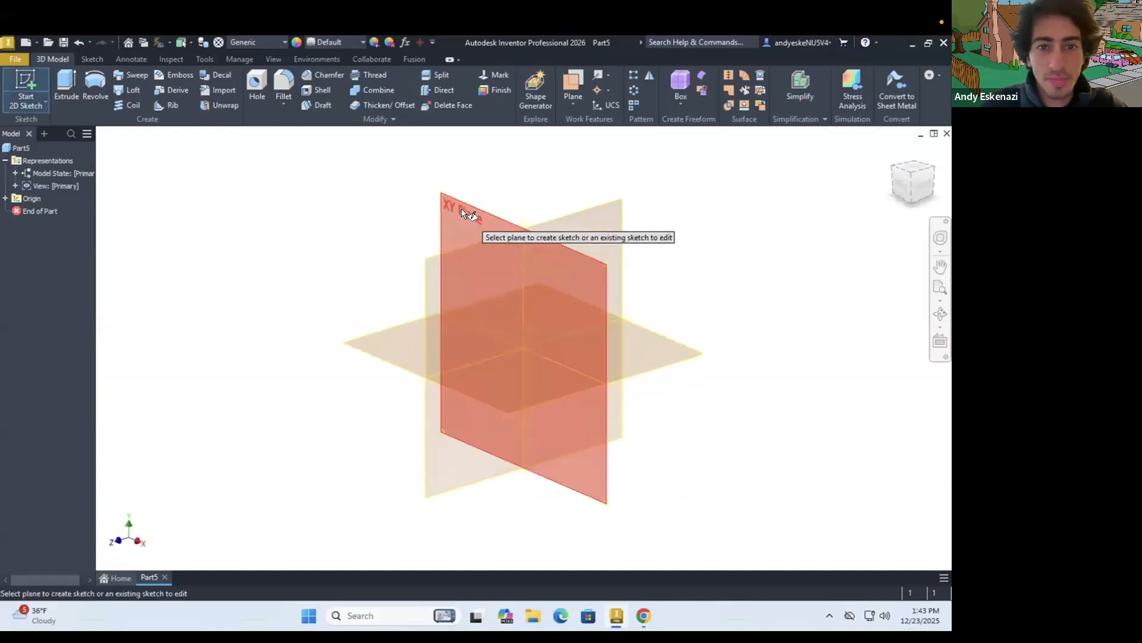
left_click(465, 220)
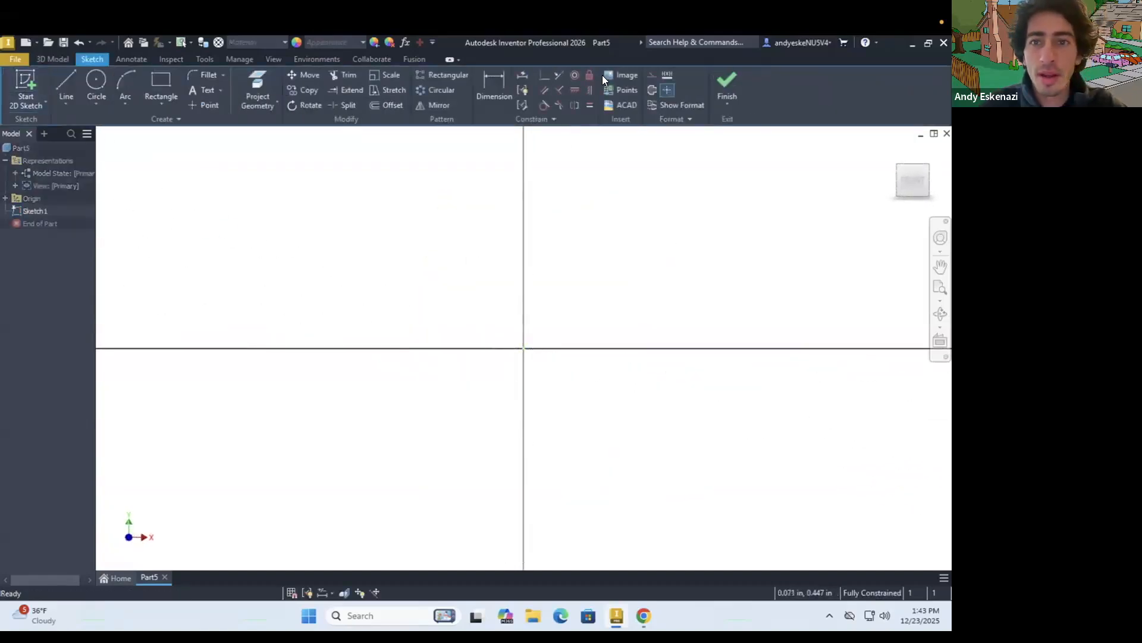
Insert the image River Plate Logo.jpg into the sketch near the origin
left_click(630, 73)
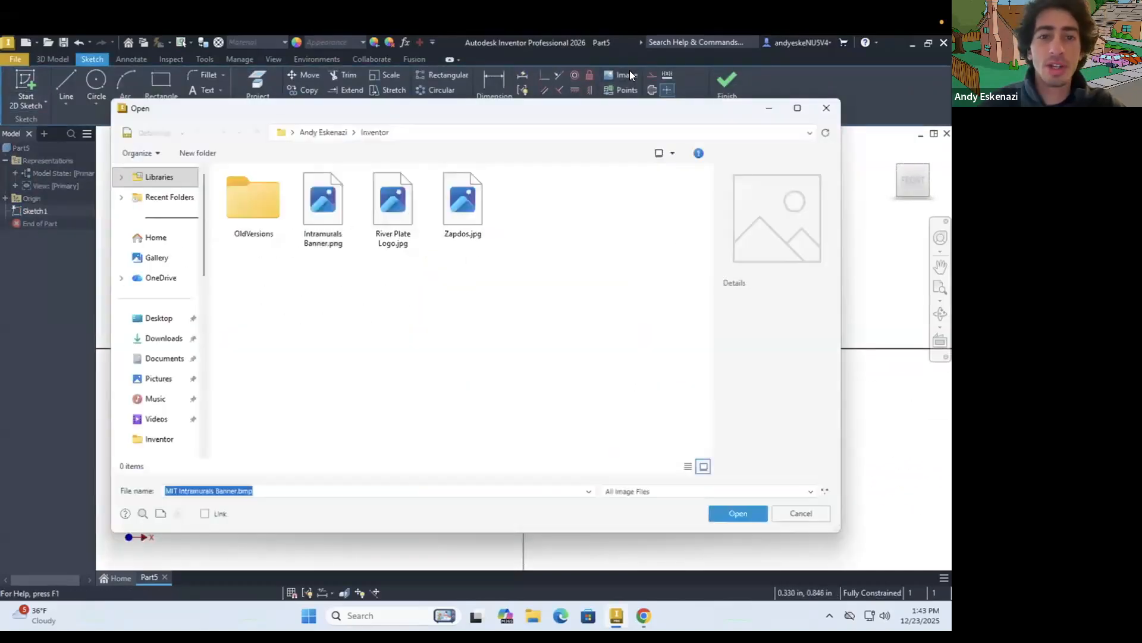
left_click(392, 194)
left_click(739, 511)
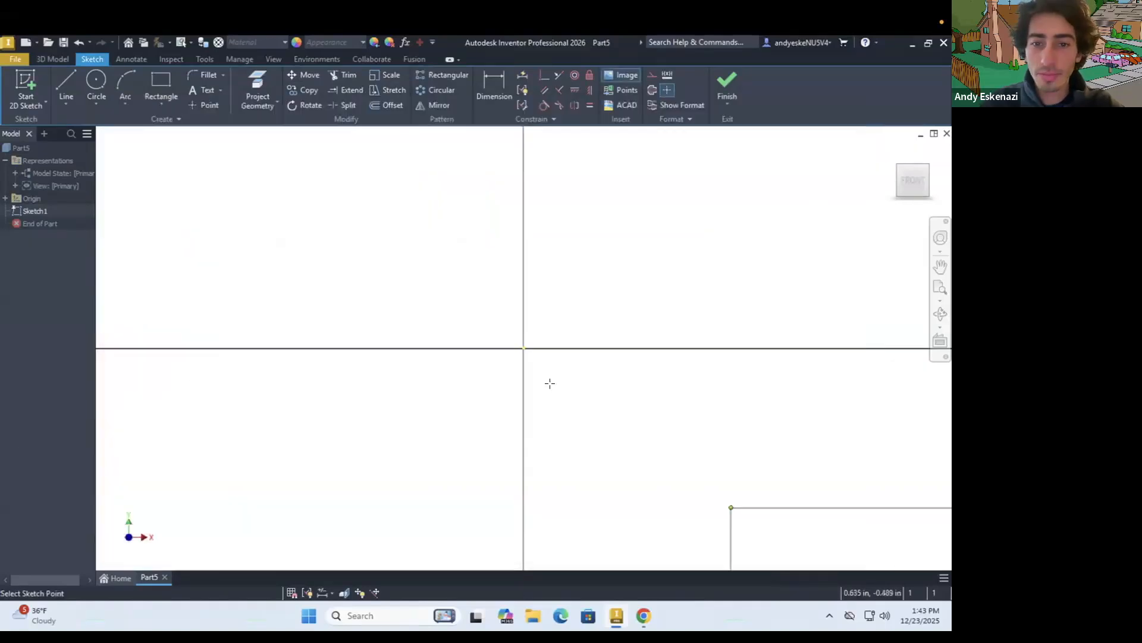
left_click(496, 315)
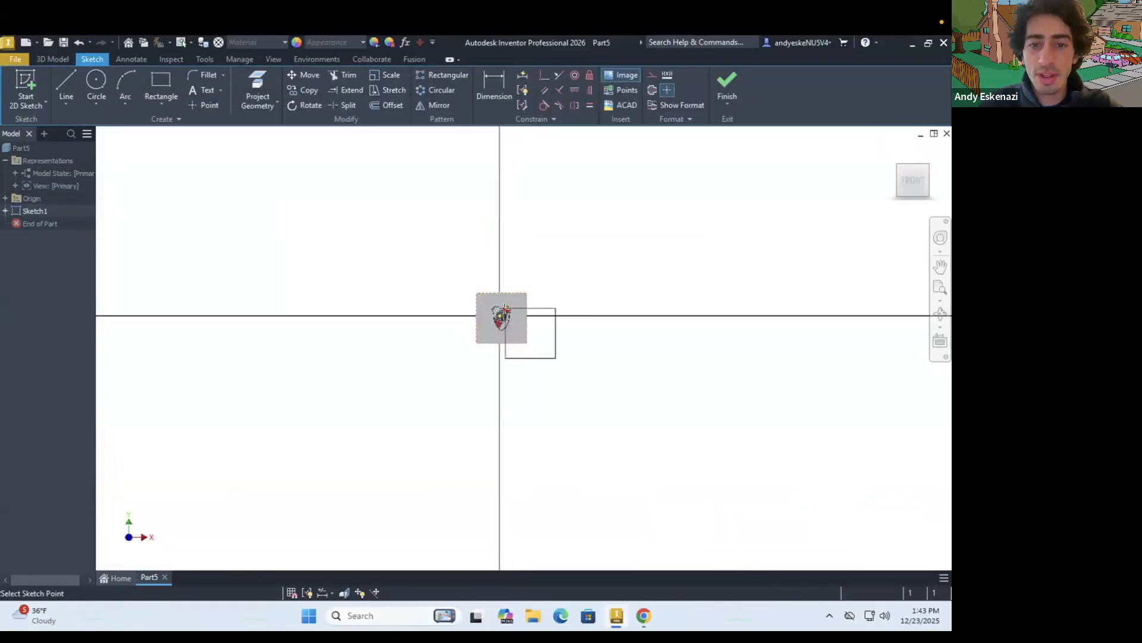
Reposition the logo image so the shield's bottom tip and centre line up with the sketch's vertical axis
left_click_drag(495, 379, 487, 372)
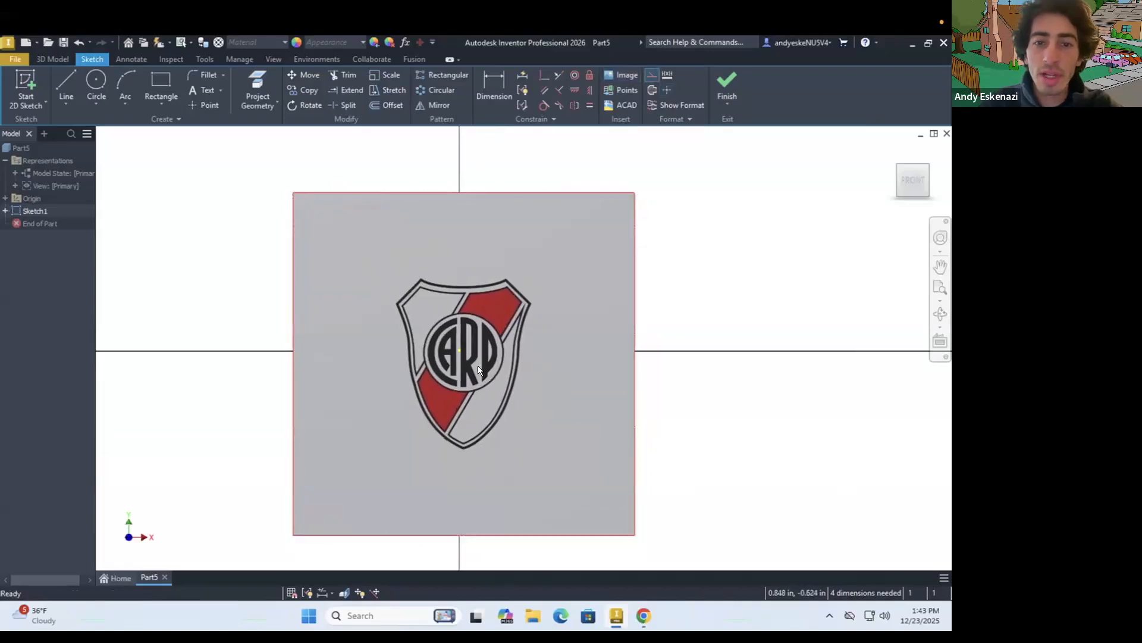
scroll(450, 357, "up", 3)
middle_click_drag(450, 357, 457, 358, "shift")
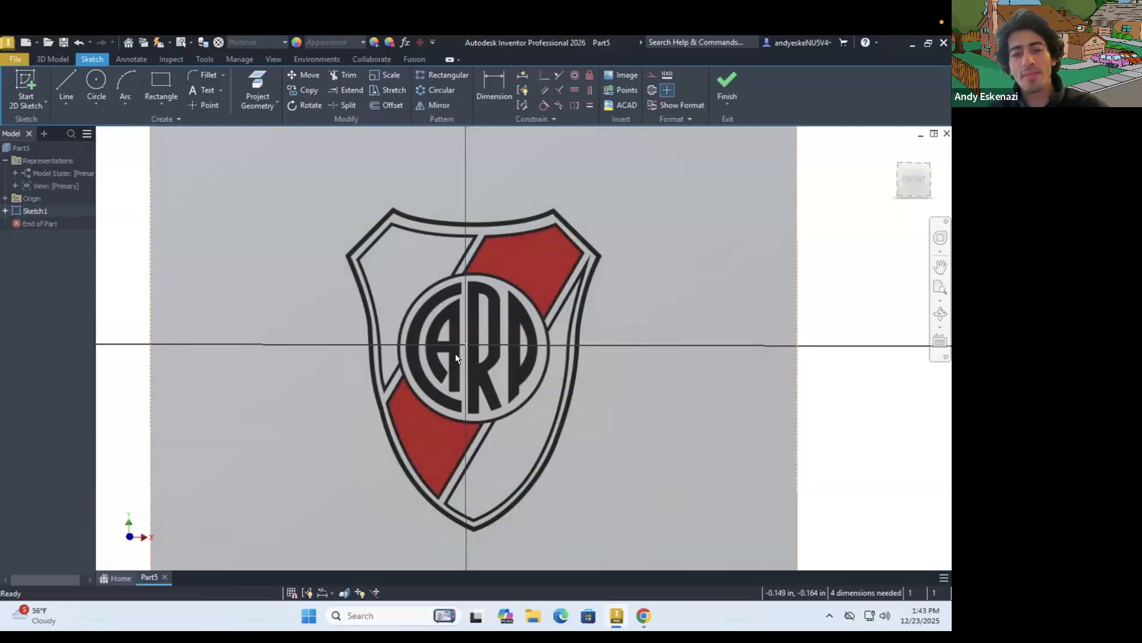
mouse_move(488, 384)
left_mouse_down()
mouse_move(516, 366)
mouse_move(499, 359)
mouse_move(512, 359)
left_mouse_up()
middle_click_drag(508, 433, 478, 401, "shift")
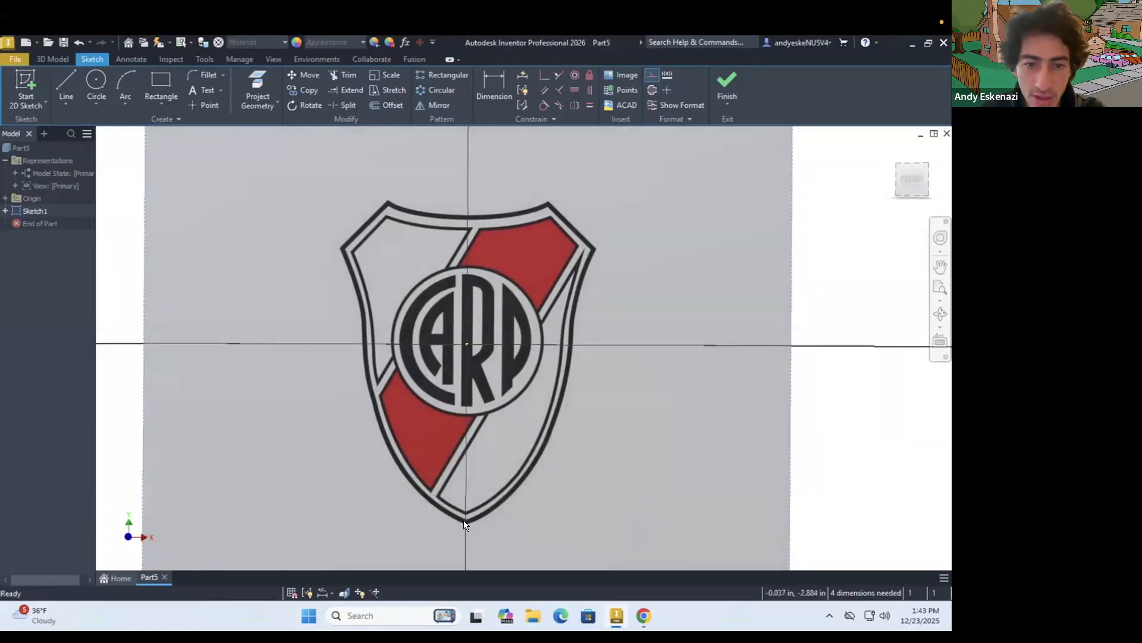
Draw a vertical centre line about 4.98 in long from the shield's upper outer edge down to its bottom tip
left_click(62, 82)
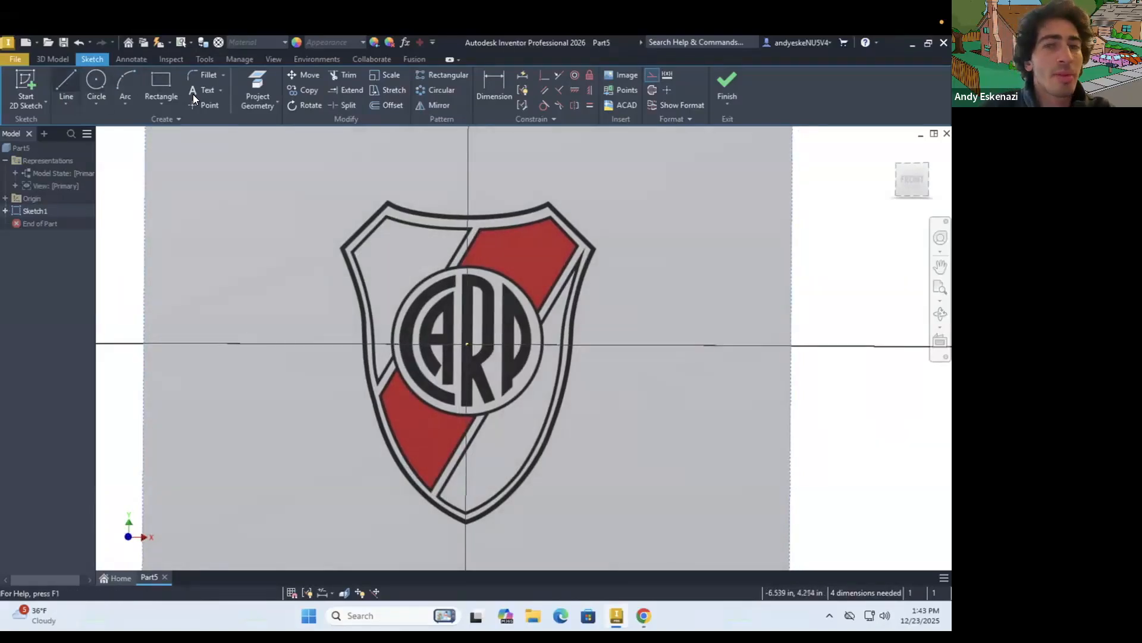
left_click(465, 213)
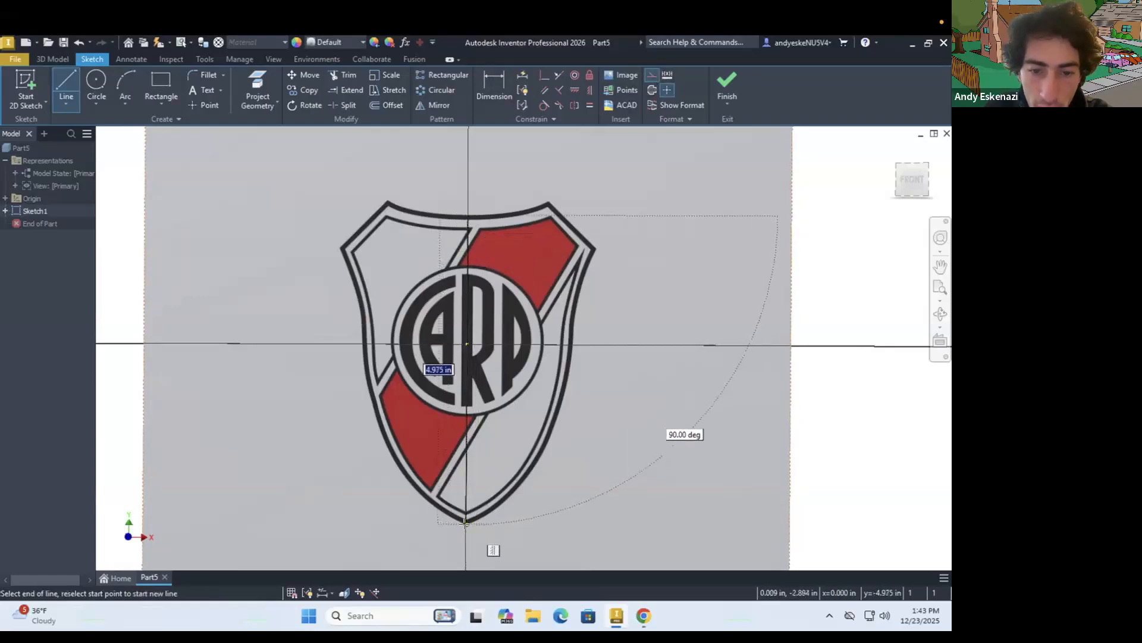
left_click(465, 523)
key("Escape")
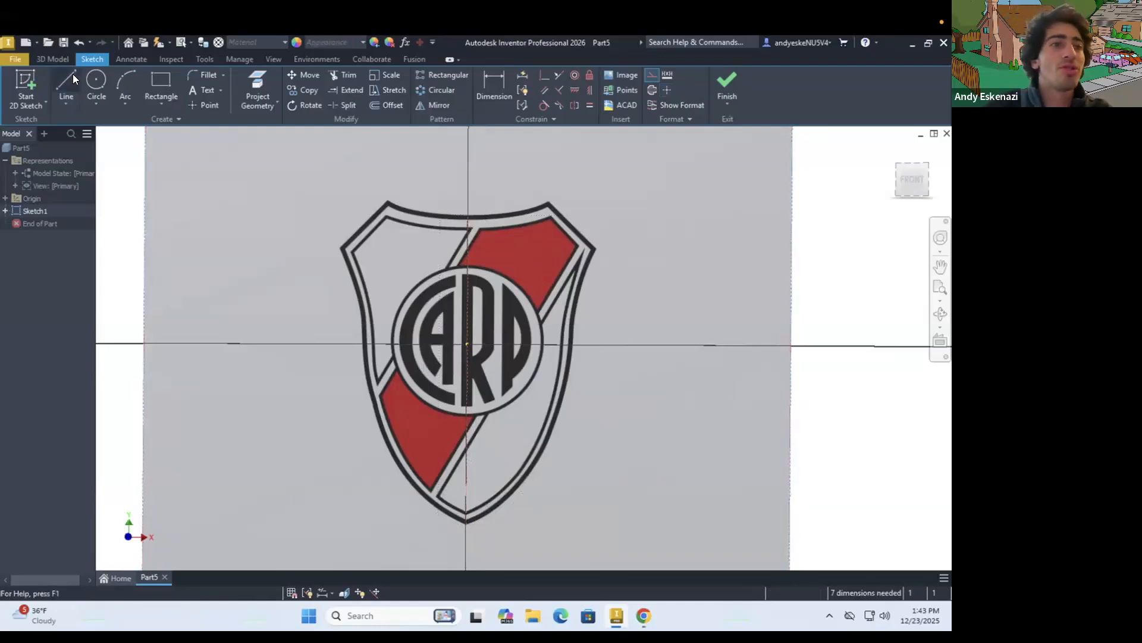
left_click(62, 105)
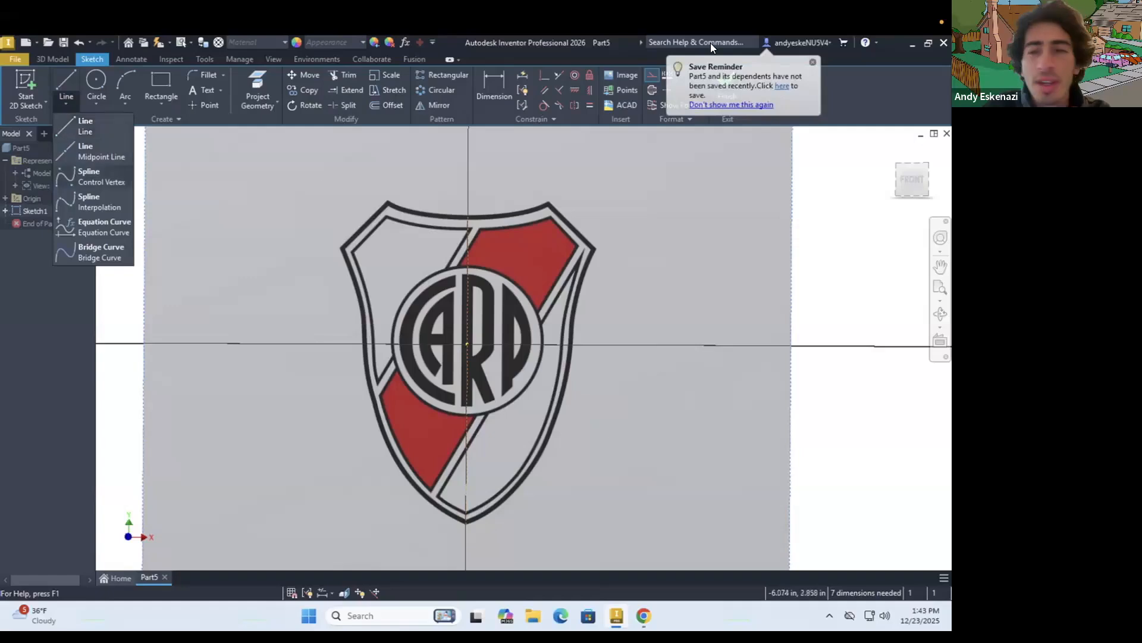
left_click(98, 201)
scroll(468, 206, "up", 5)
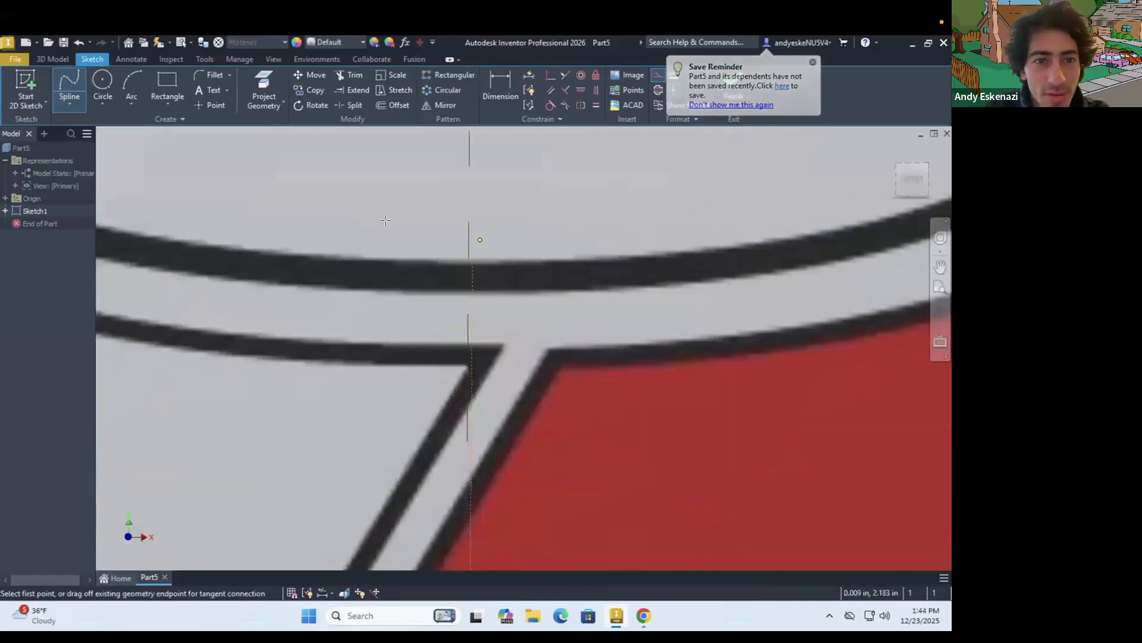
left_click(457, 260)
left_click(375, 257)
left_click(200, 244)
scroll(415, 246, "down", 5)
scroll(285, 248, "up", 4)
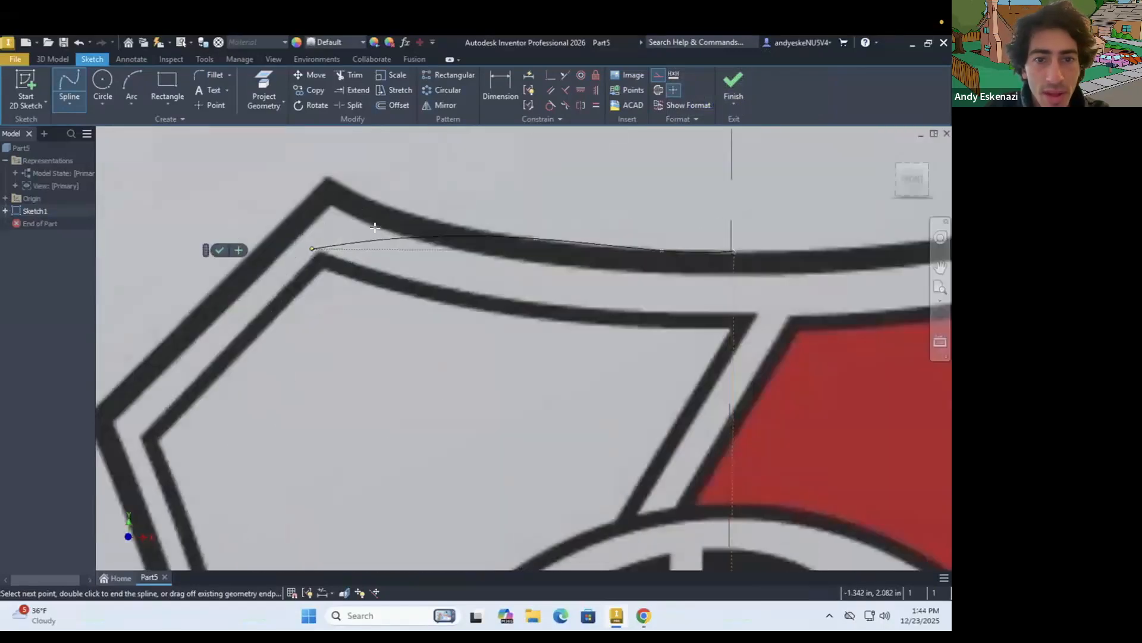
left_click(389, 204)
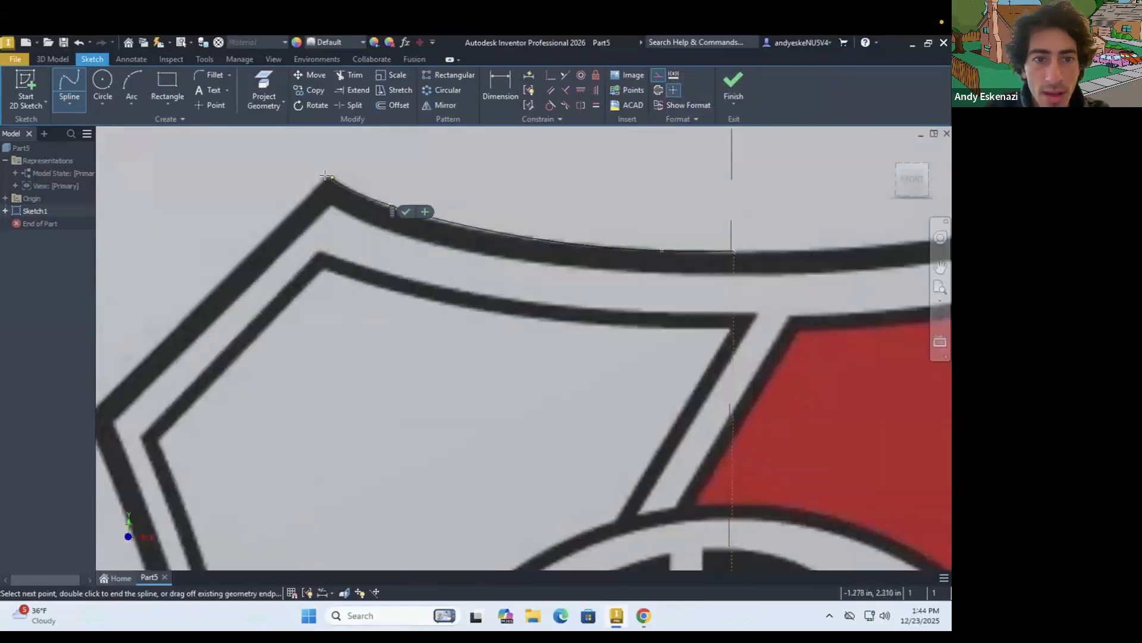
left_click(326, 176)
key("Escape")
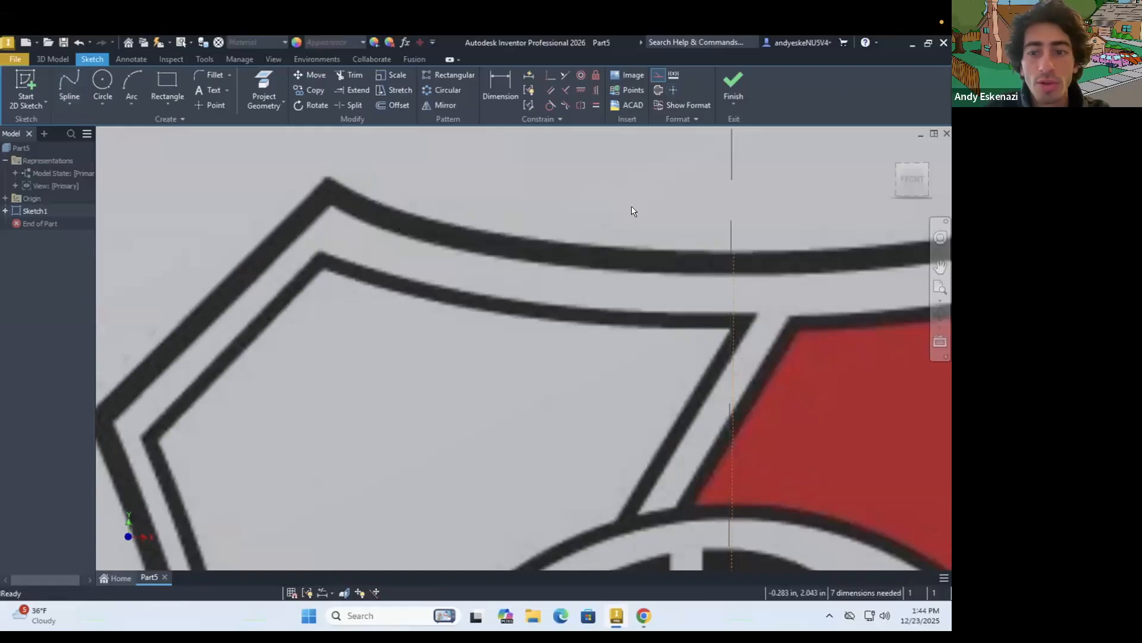
Trace the left half of the shield's top outer edge with an interpolation spline from the centre line to the upper-left corner point
left_click(69, 87)
left_click(733, 250)
left_click(634, 249)
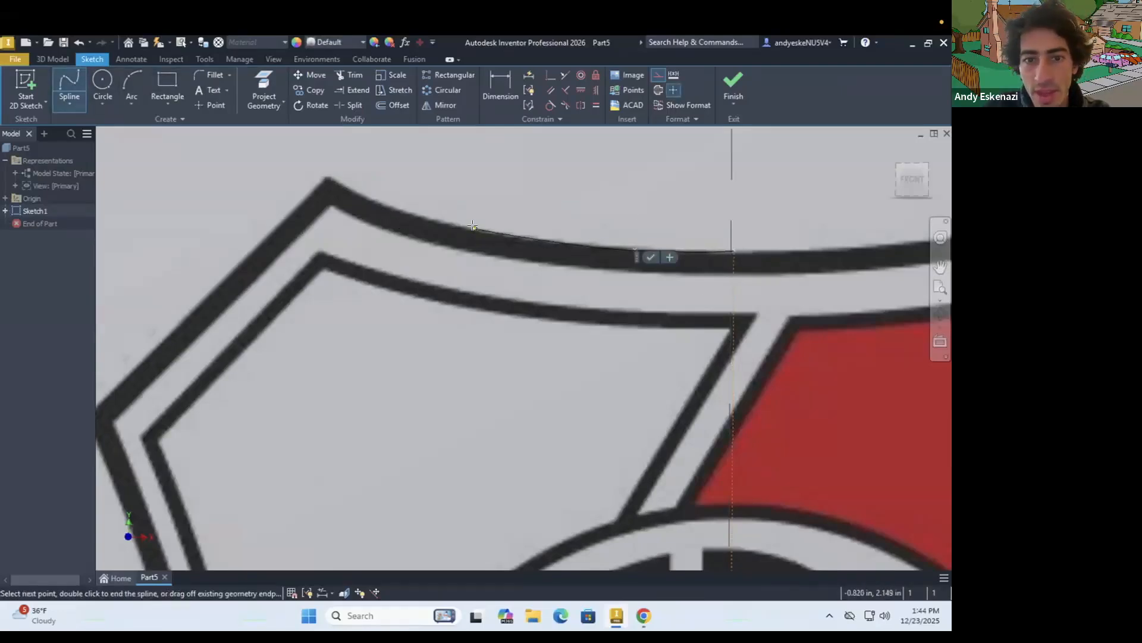
left_click(474, 226)
left_click(326, 177)
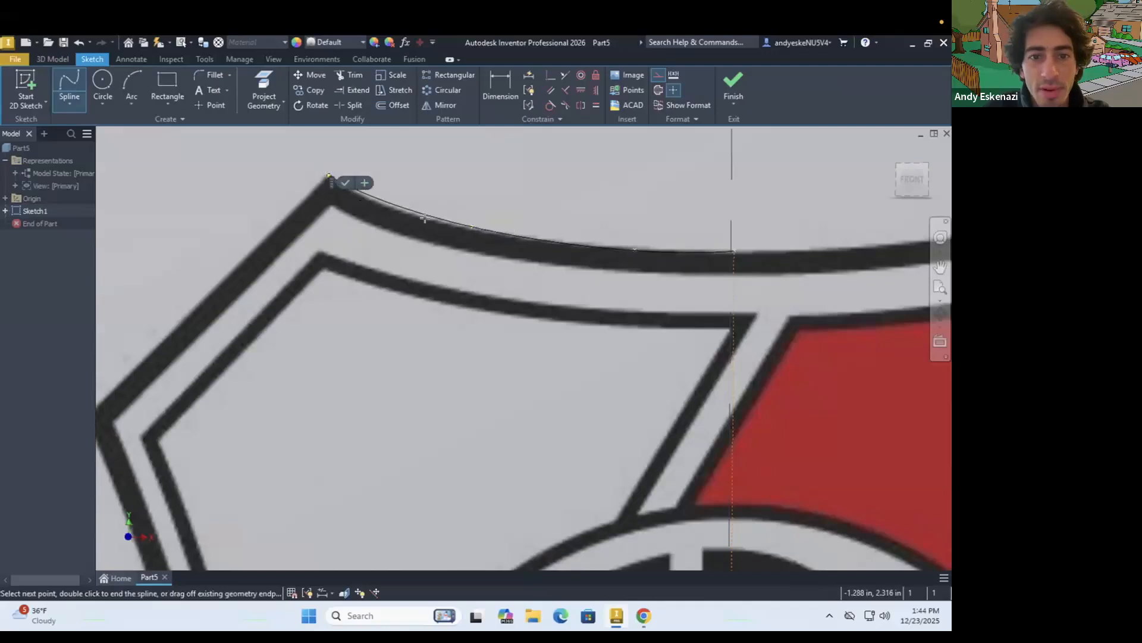
left_click(347, 183)
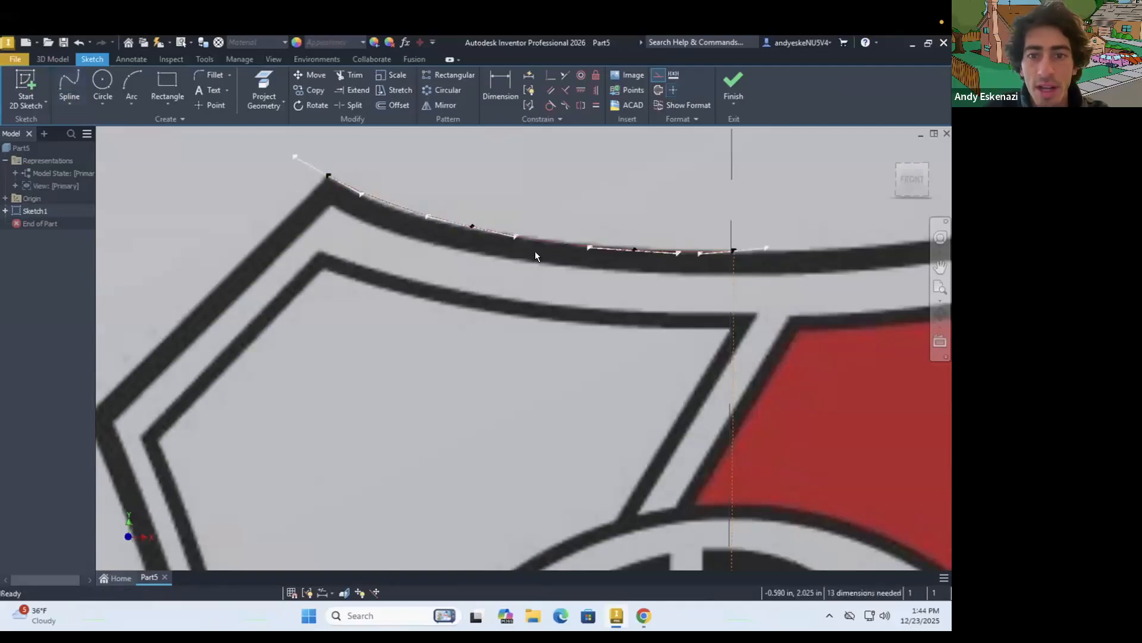
Draw a straight line about 1.1 in long from the spline's outer end down to the shield's leftmost corner
scroll(344, 236, "down", 4)
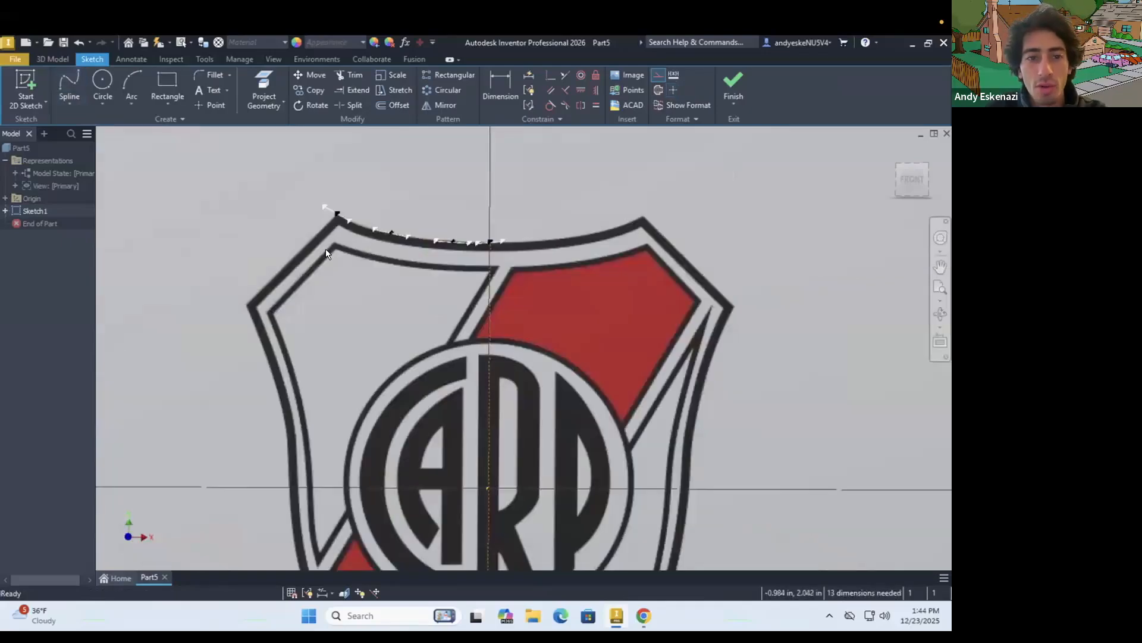
scroll(191, 209, "up", 3)
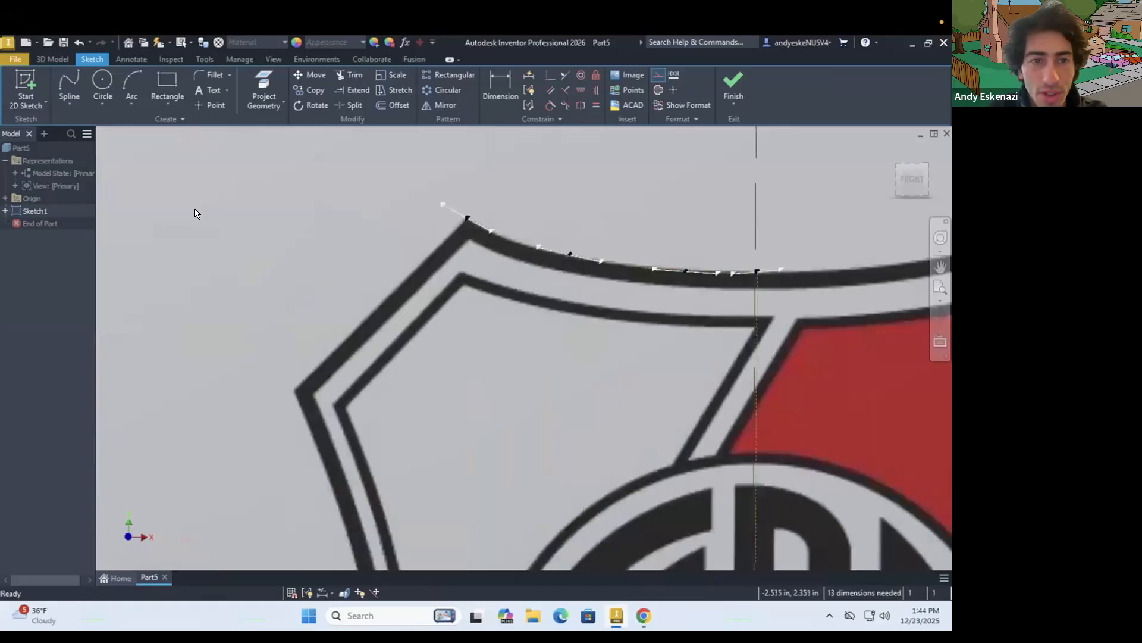
left_click(70, 105)
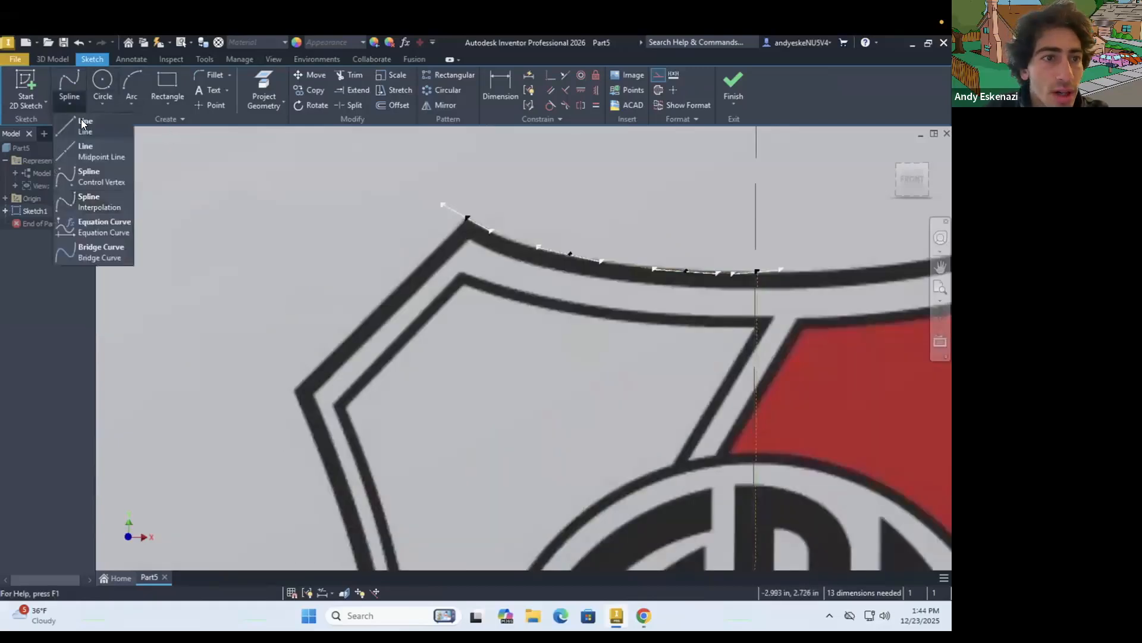
left_click(83, 137)
left_click(444, 204)
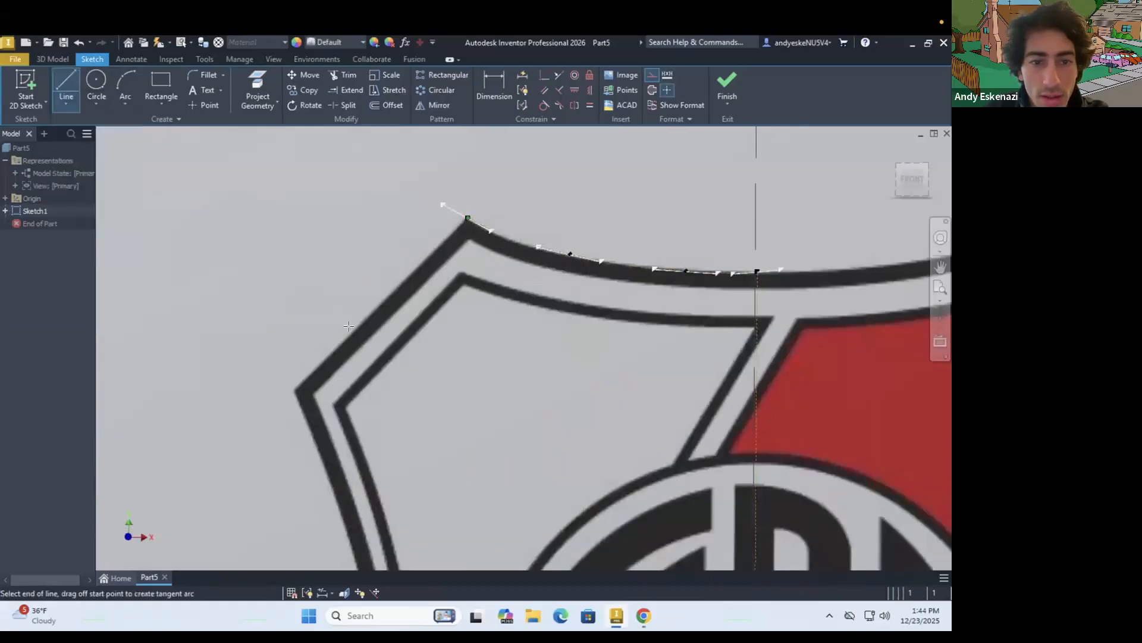
left_click(295, 390)
key("Escape")
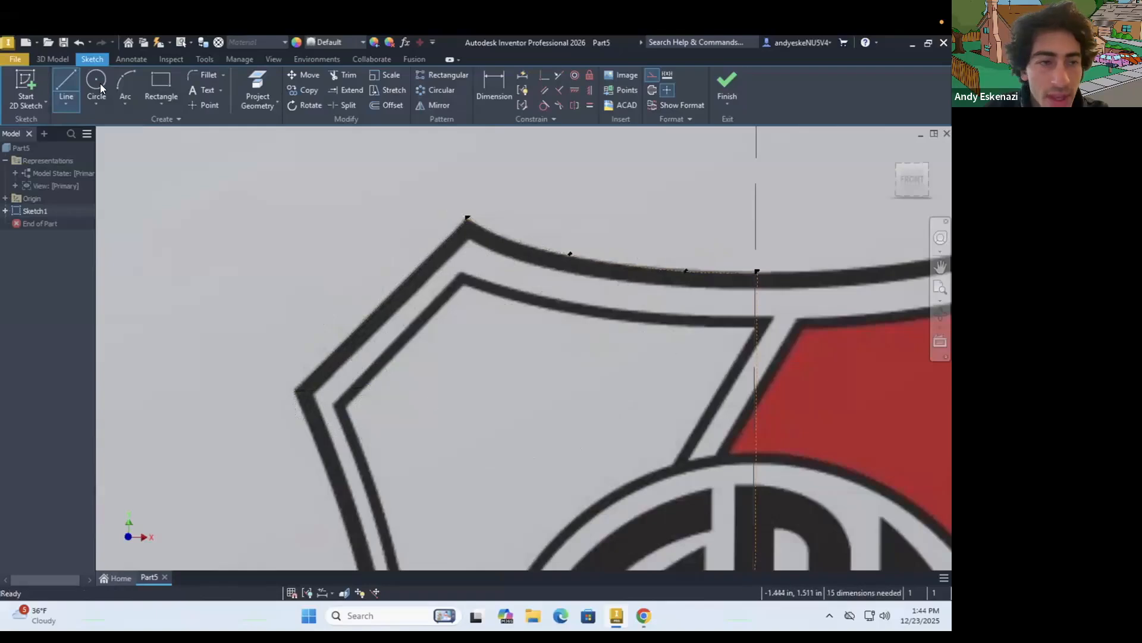
Trace the shield's left outer edge with an interpolation spline from the leftmost corner down to the bottom tip on the centre line
left_click(67, 105)
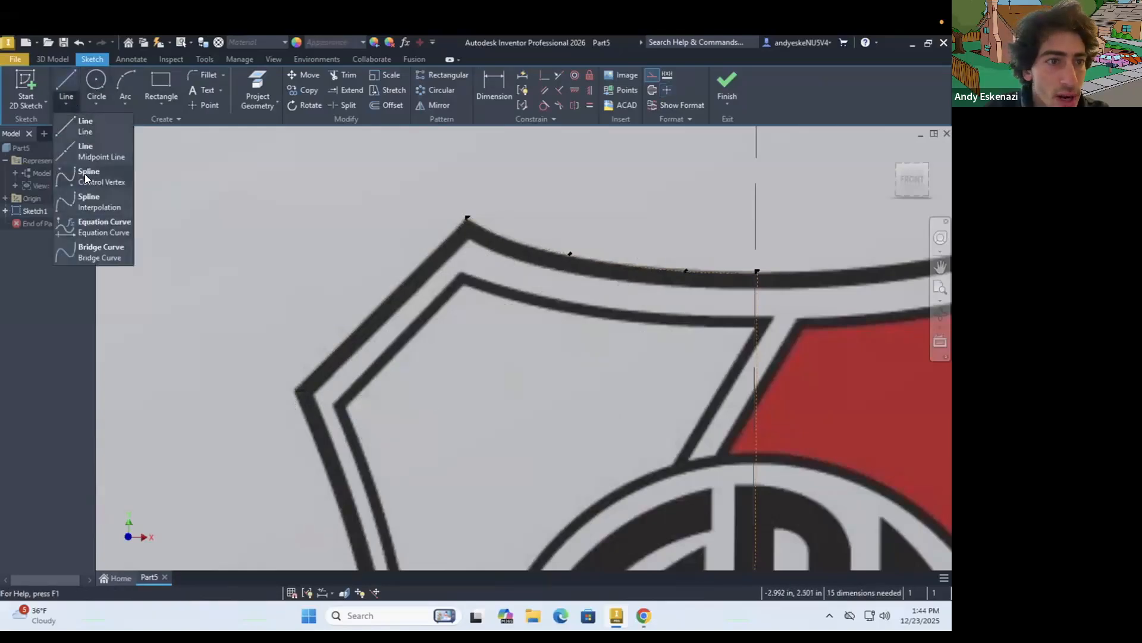
left_click(99, 202)
left_click(296, 390)
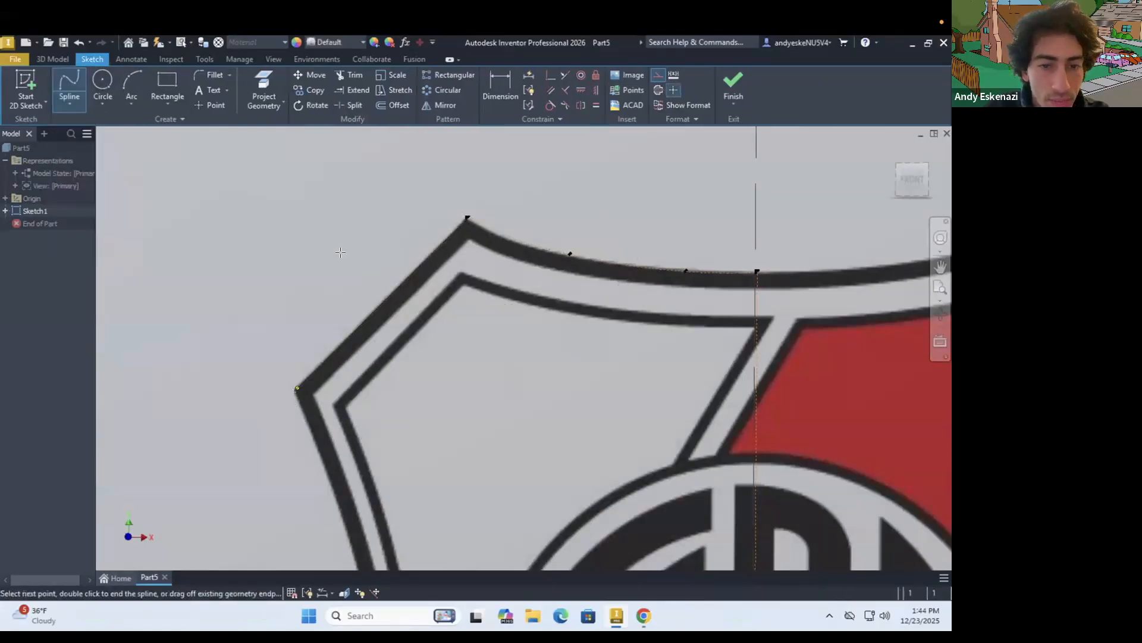
scroll(341, 336, "down", 5)
scroll(341, 335, "up", 5)
left_click(337, 219)
left_click(363, 302)
left_click(368, 351)
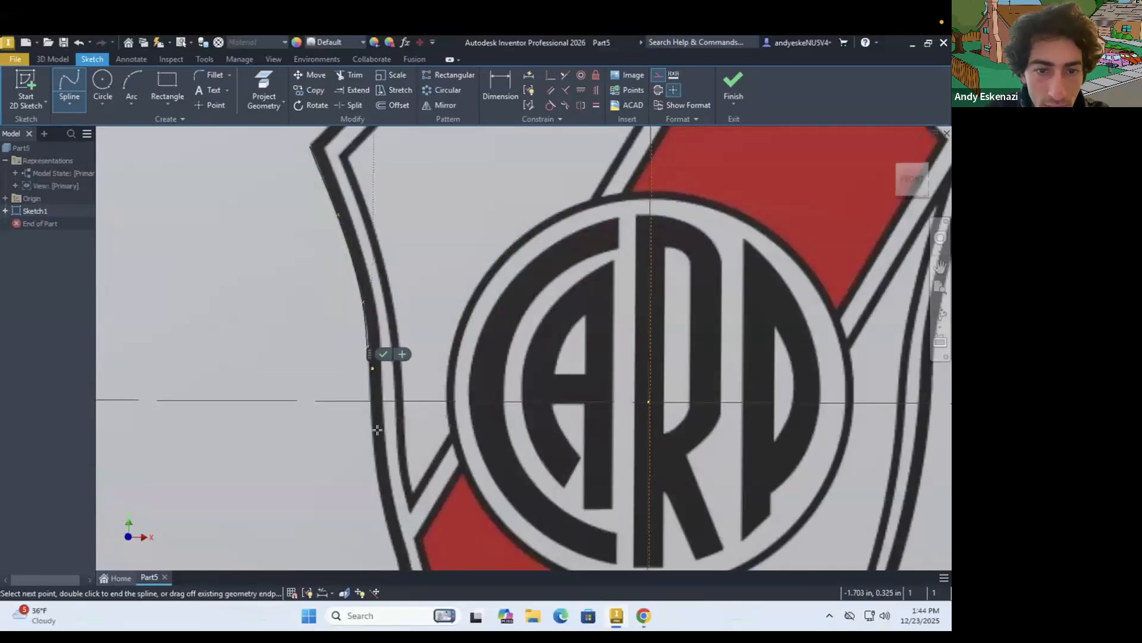
left_click(370, 435)
scroll(372, 437, "down", 4)
scroll(371, 438, "up", 3)
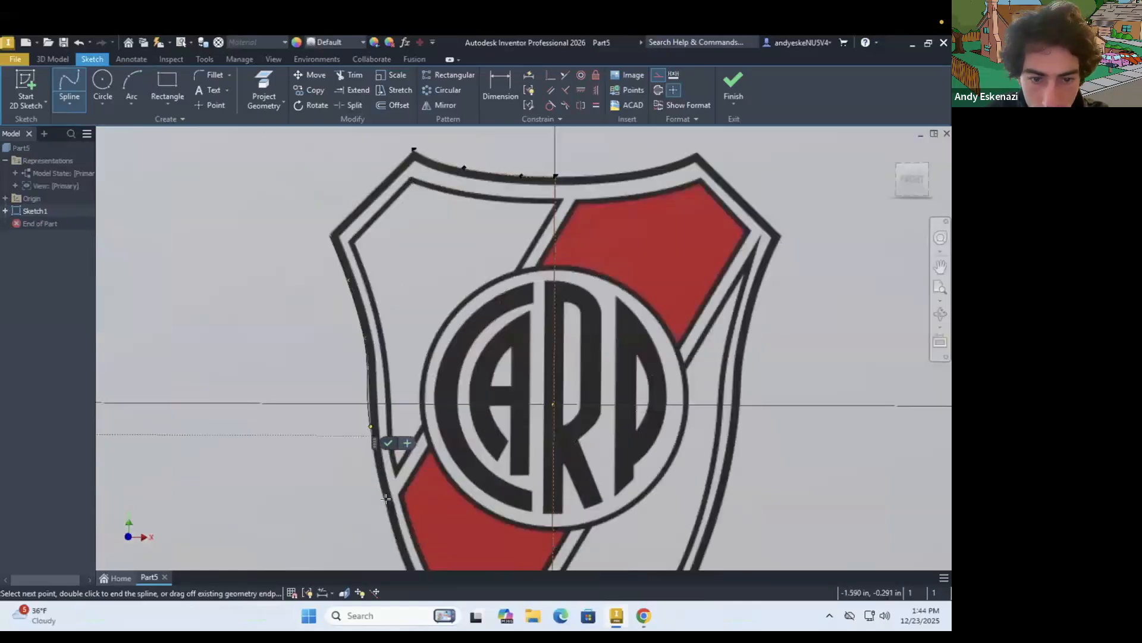
left_click(385, 510)
scroll(386, 512, "down", 3)
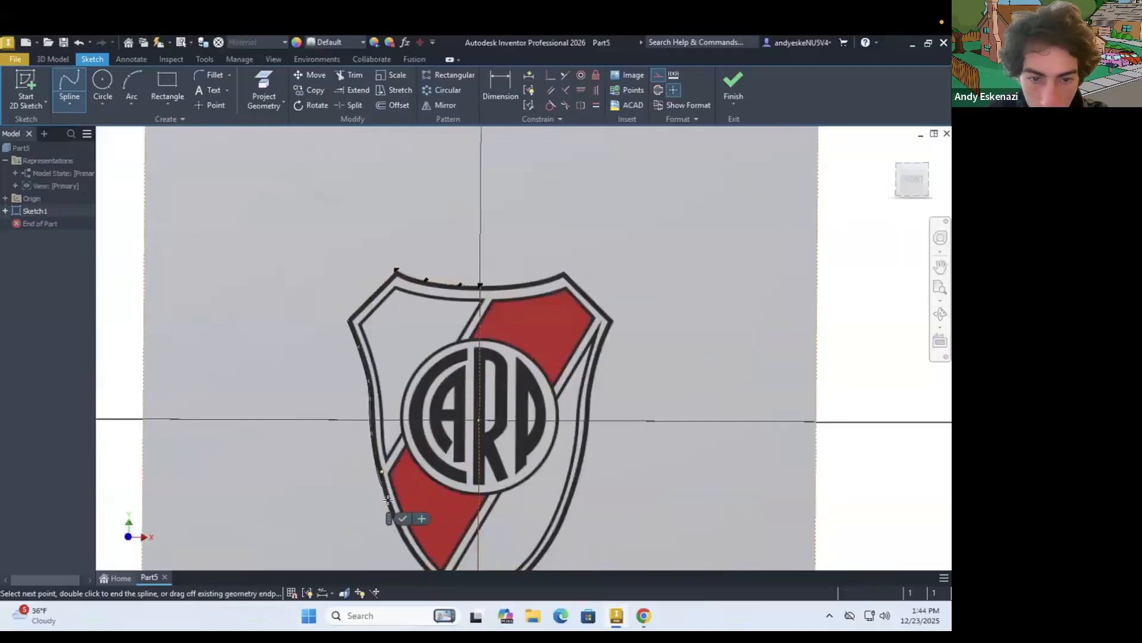
scroll(393, 536, "up", 5)
left_click(402, 560)
scroll(403, 561, "down", 4)
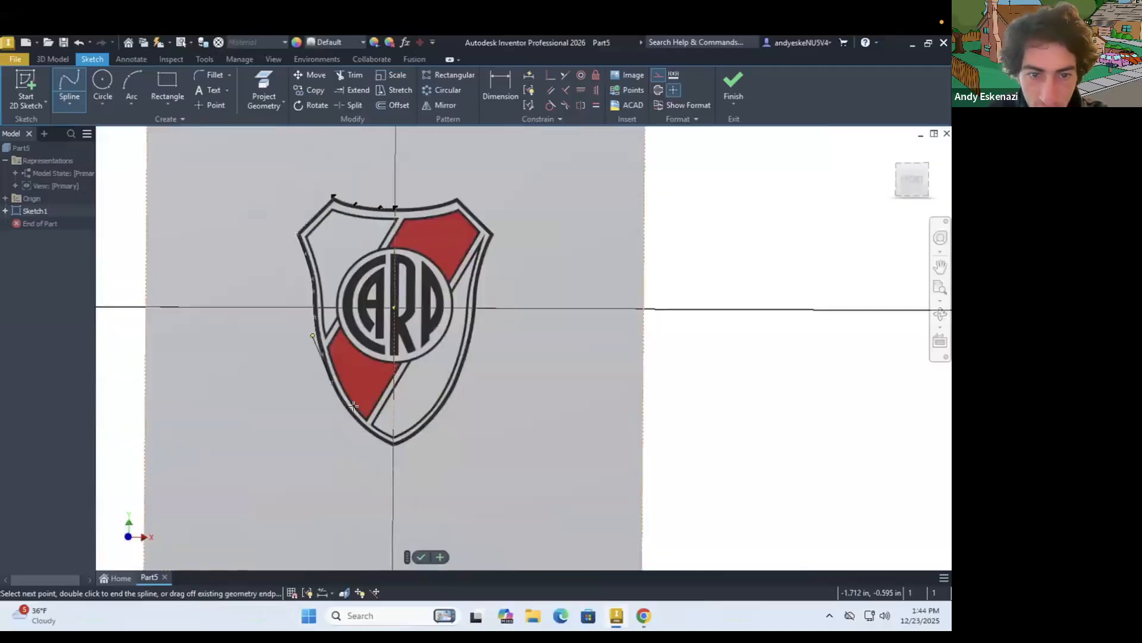
scroll(350, 430, "up", 3)
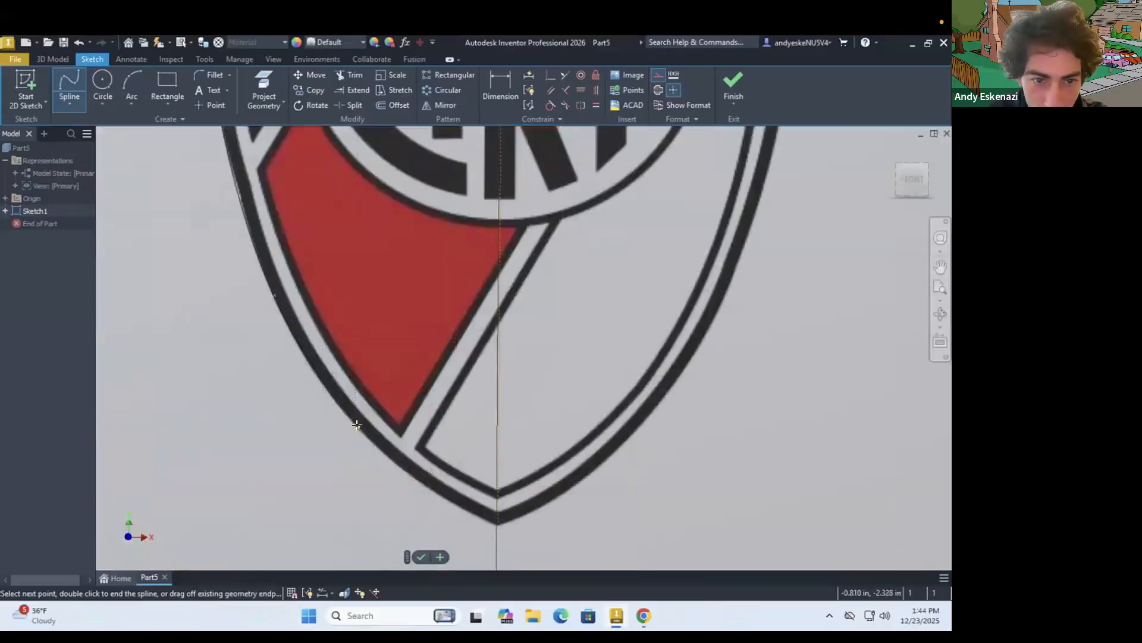
left_click(351, 430)
scroll(421, 473, "up", 2)
left_click(425, 487)
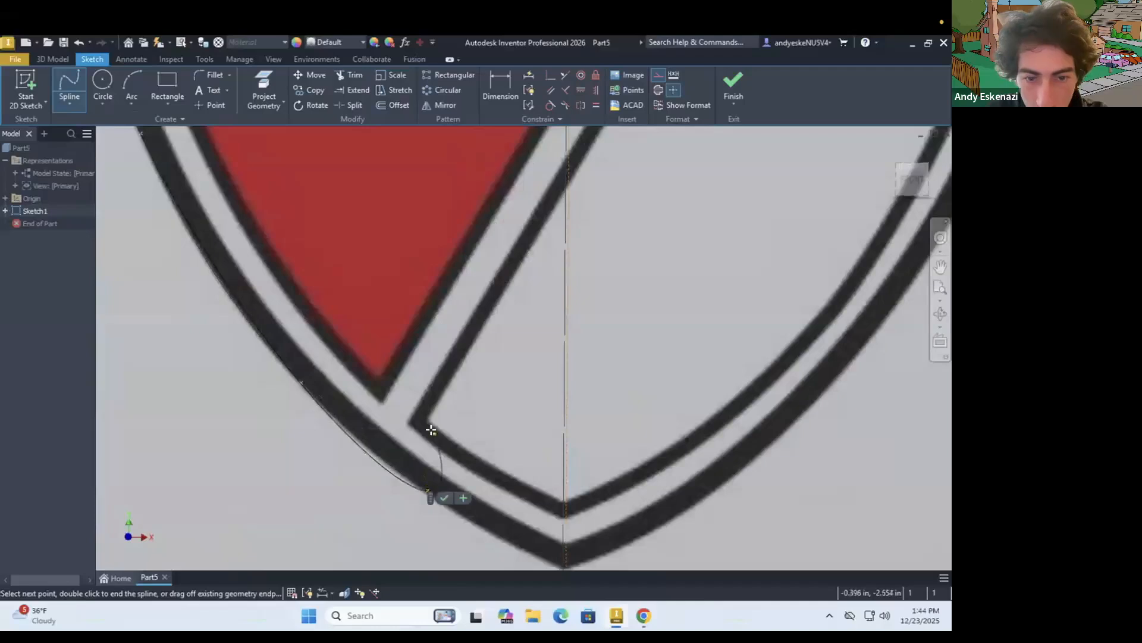
scroll(429, 485, "down", 3)
scroll(416, 399, "up", 3)
scroll(415, 399, "down", 2)
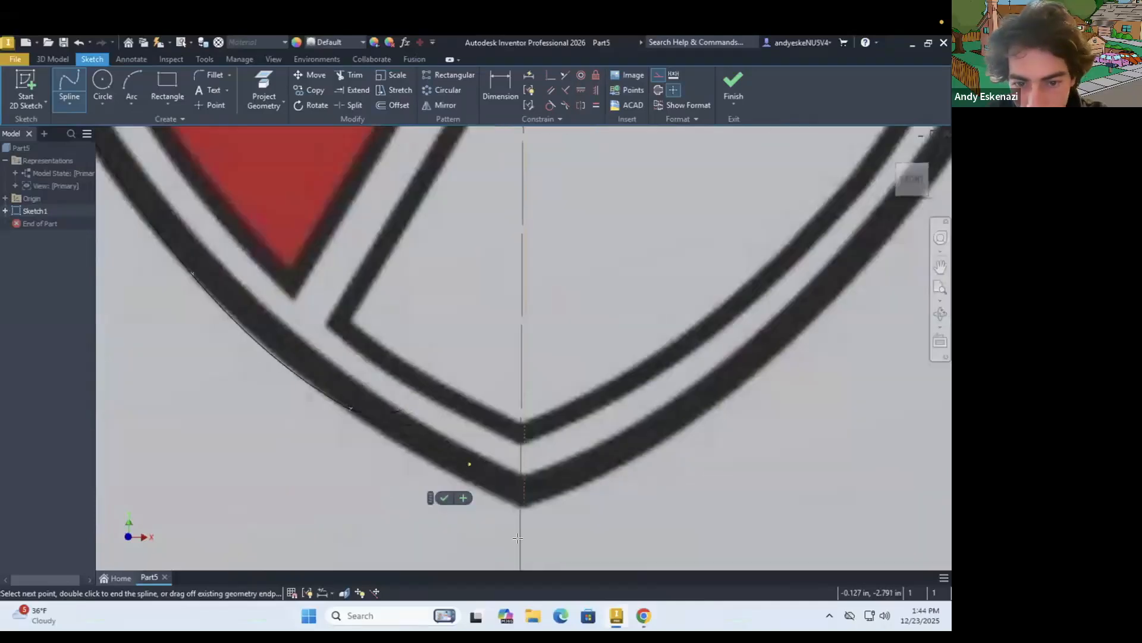
left_click(524, 507)
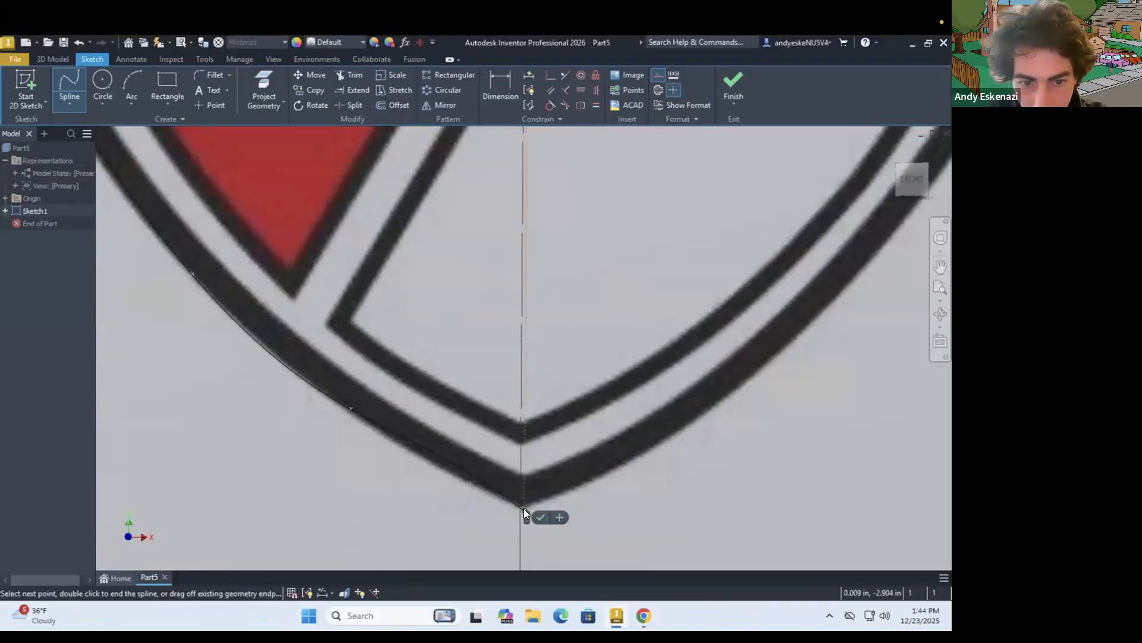
left_click(539, 518)
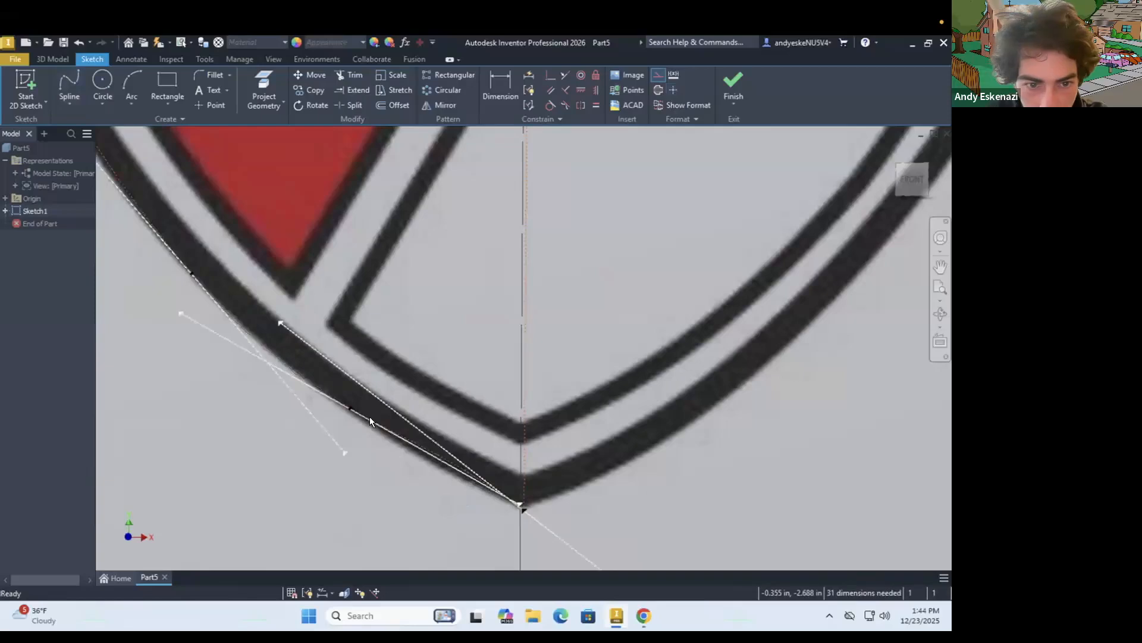
Move the side spline's lowest intermediate fit point slightly down along the edge so the curve follows the shield near its bottom tip
left_click_drag(371, 437, 373, 430)
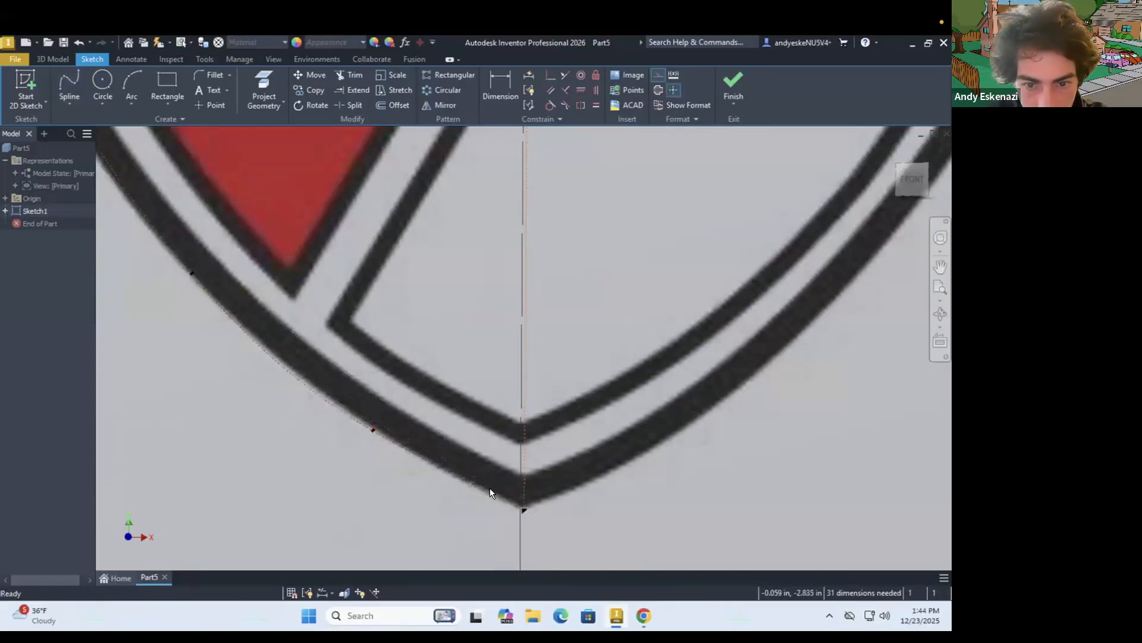
scroll(421, 488, "down", 5)
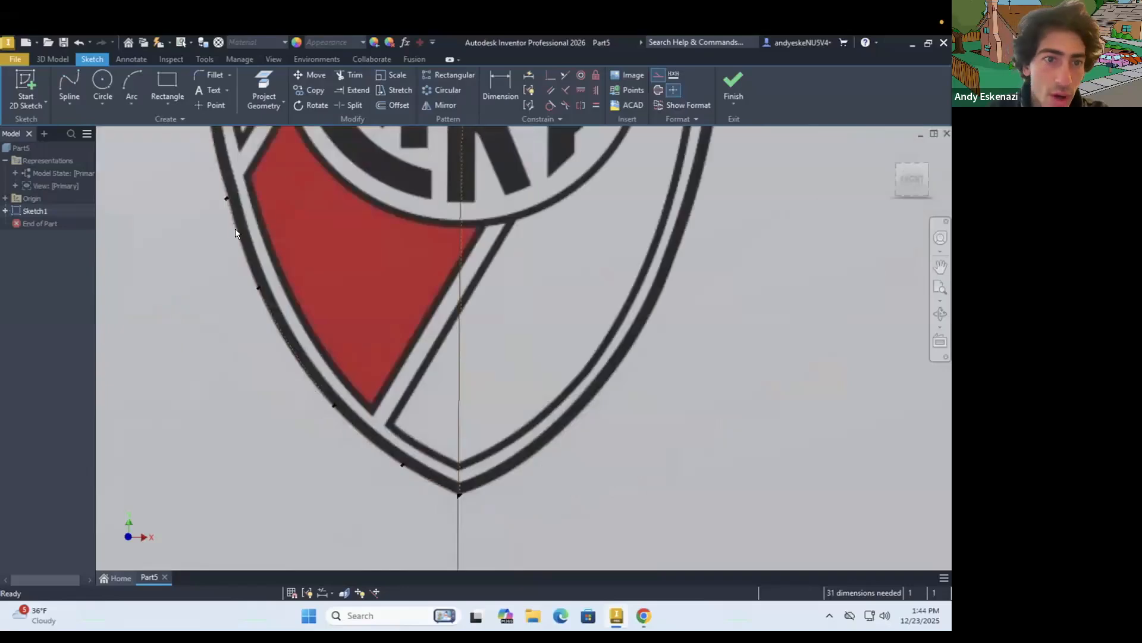
scroll(235, 229, "down", 5)
scroll(225, 207, "up", 3)
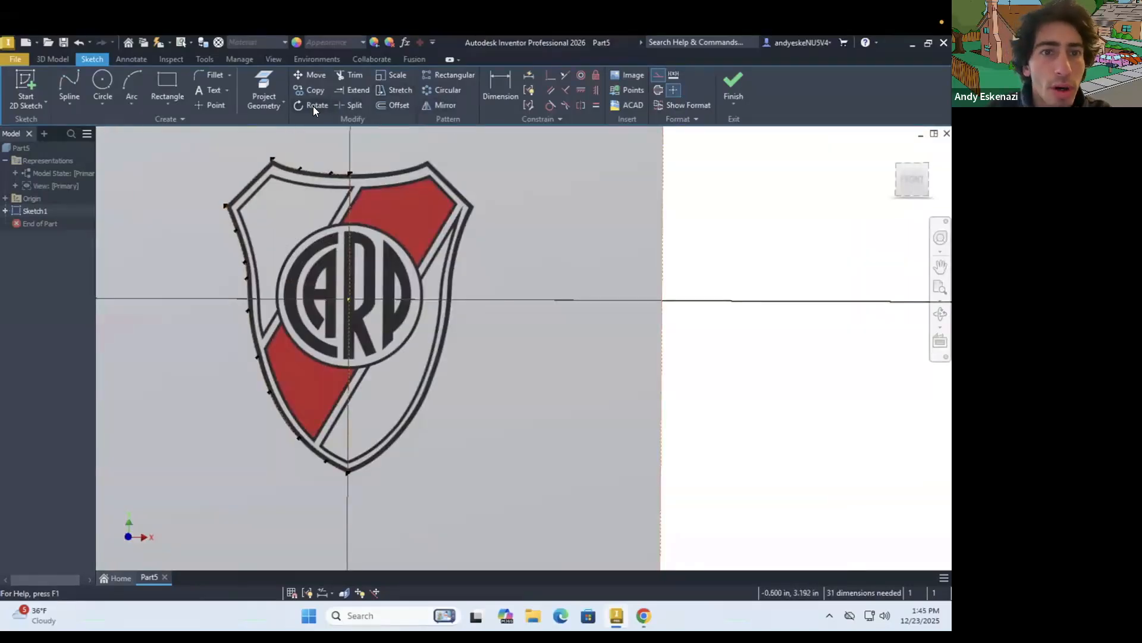
Convert the left half's top spline, upper-left straight line and side spline from construction to normal geometry
left_click(448, 105)
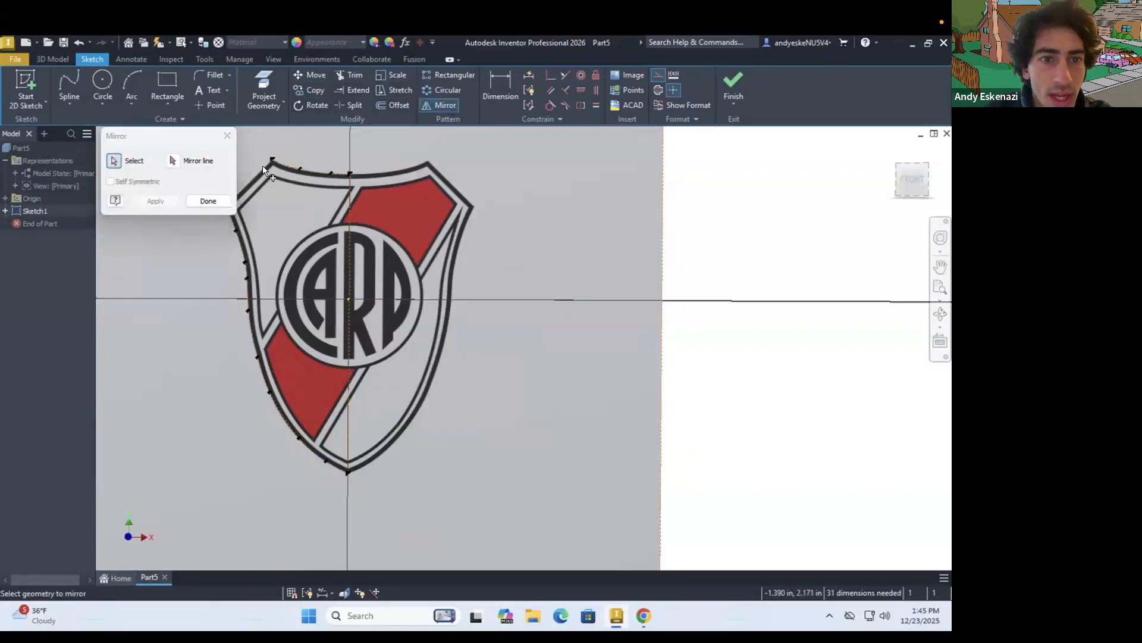
key("Escape")
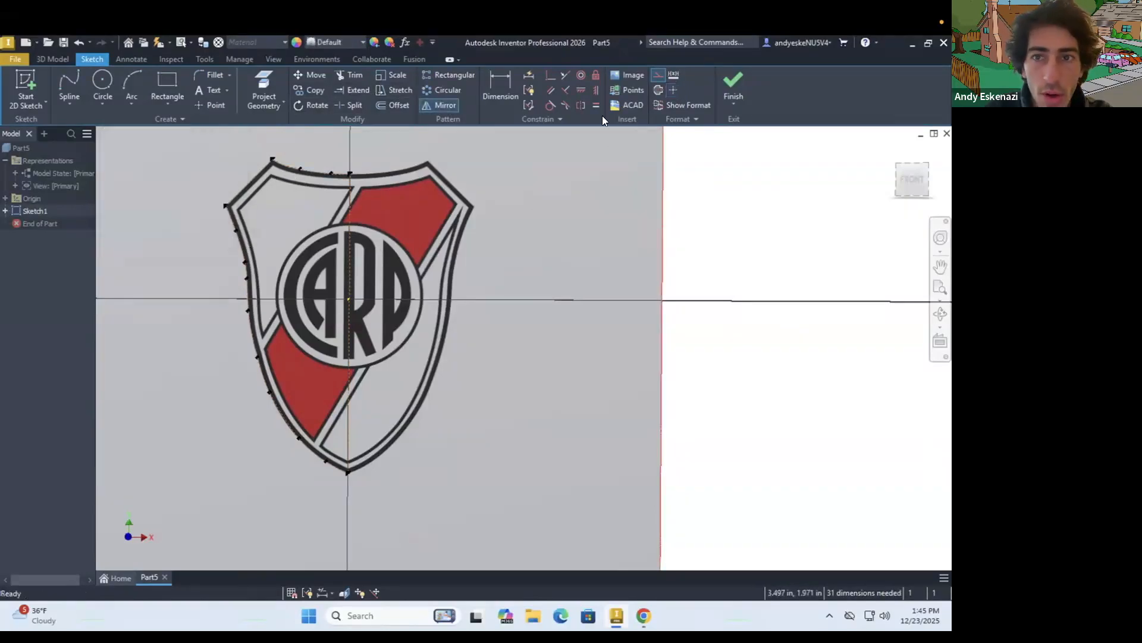
right_click(309, 170)
left_click(362, 166)
right_click(247, 181)
left_click(314, 159)
right_click(229, 214)
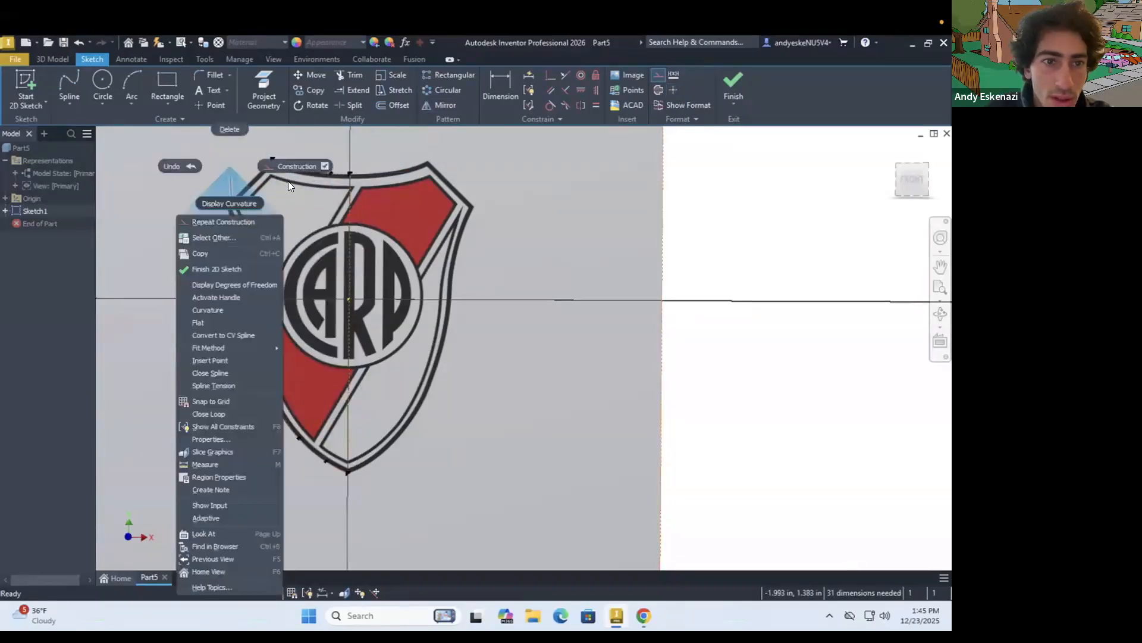
left_click(256, 170)
left_click(188, 317)
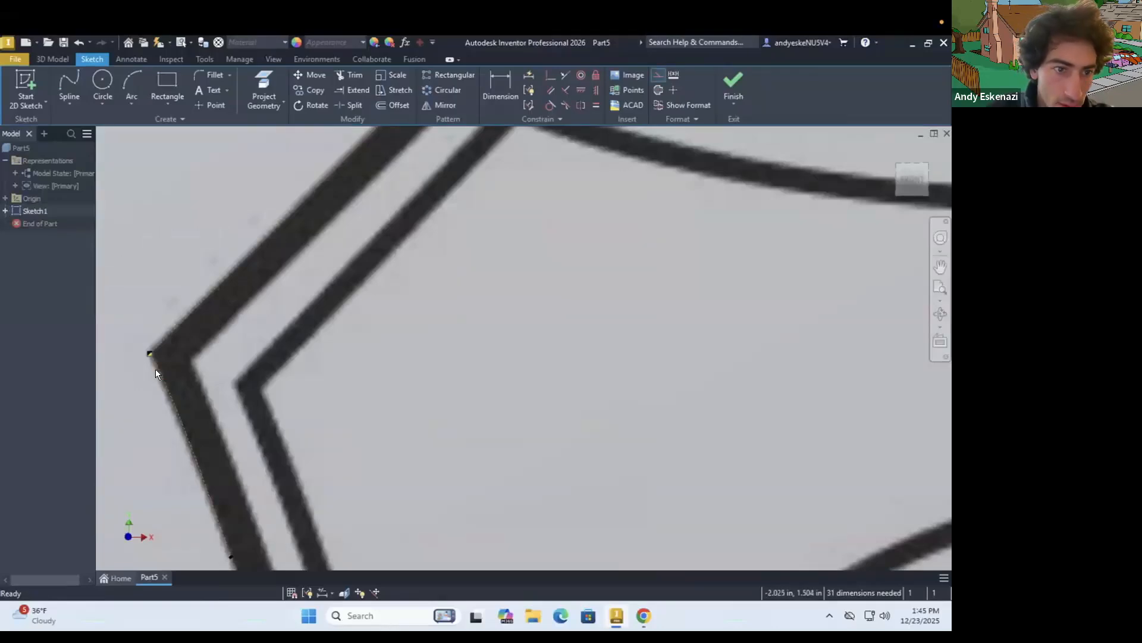
right_click(156, 368)
left_click(208, 365)
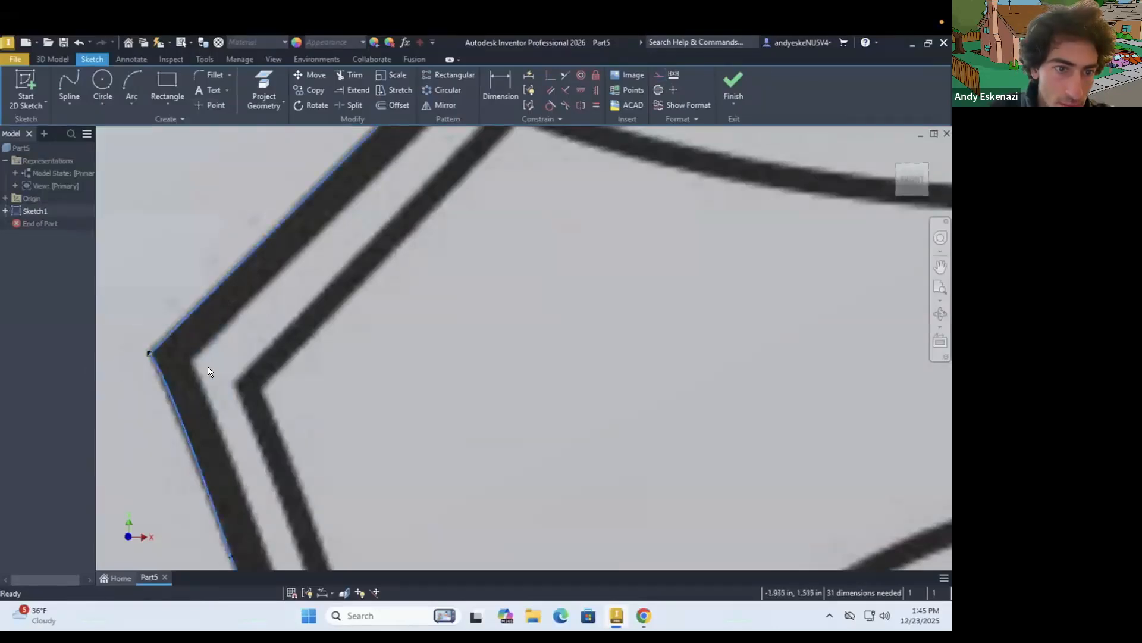
Mirror the left half's top spline, corner line and side spline about the vertical centre line
scroll(190, 351, "down", 10)
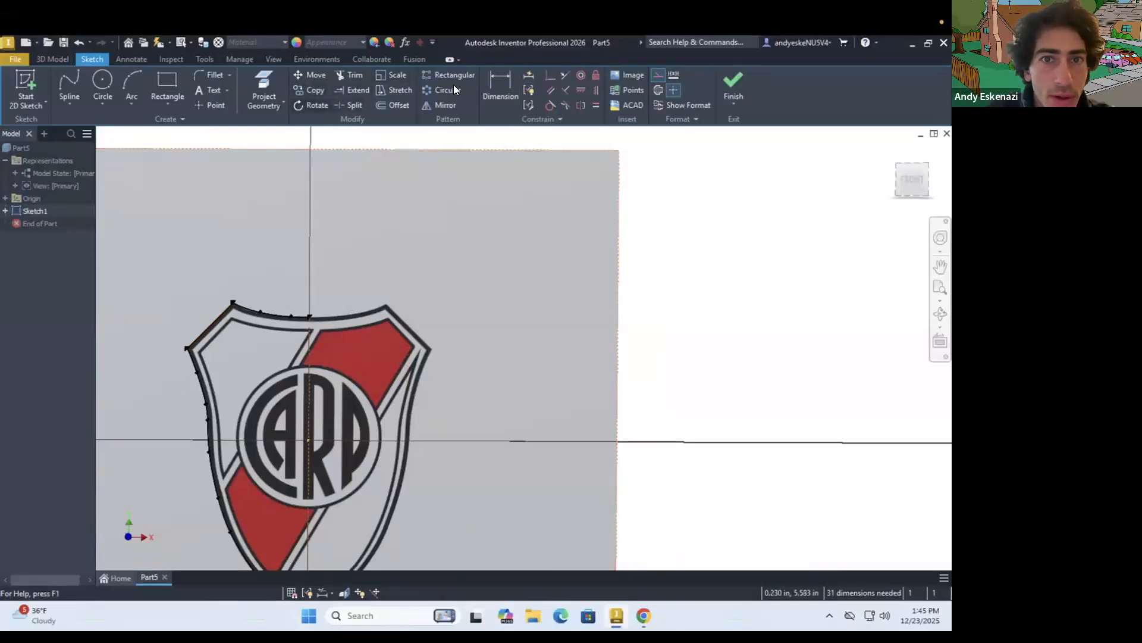
left_click(443, 104)
left_click(253, 310)
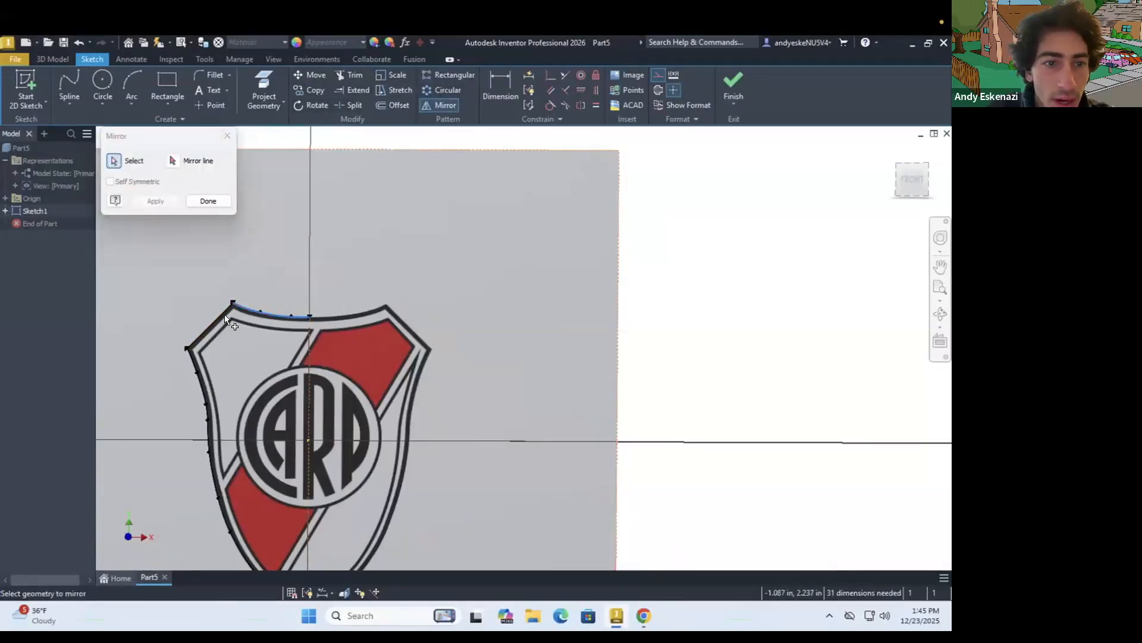
left_click(207, 357)
left_click(192, 357)
left_click(187, 161)
left_click(307, 349)
scroll(303, 292, "down", 3)
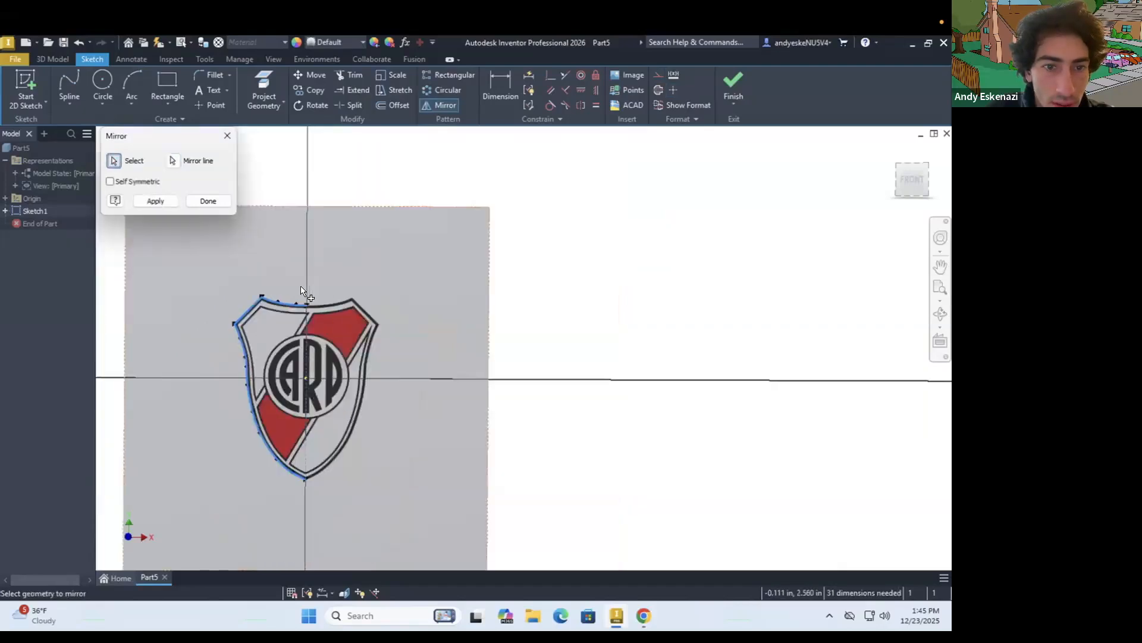
left_click(157, 201)
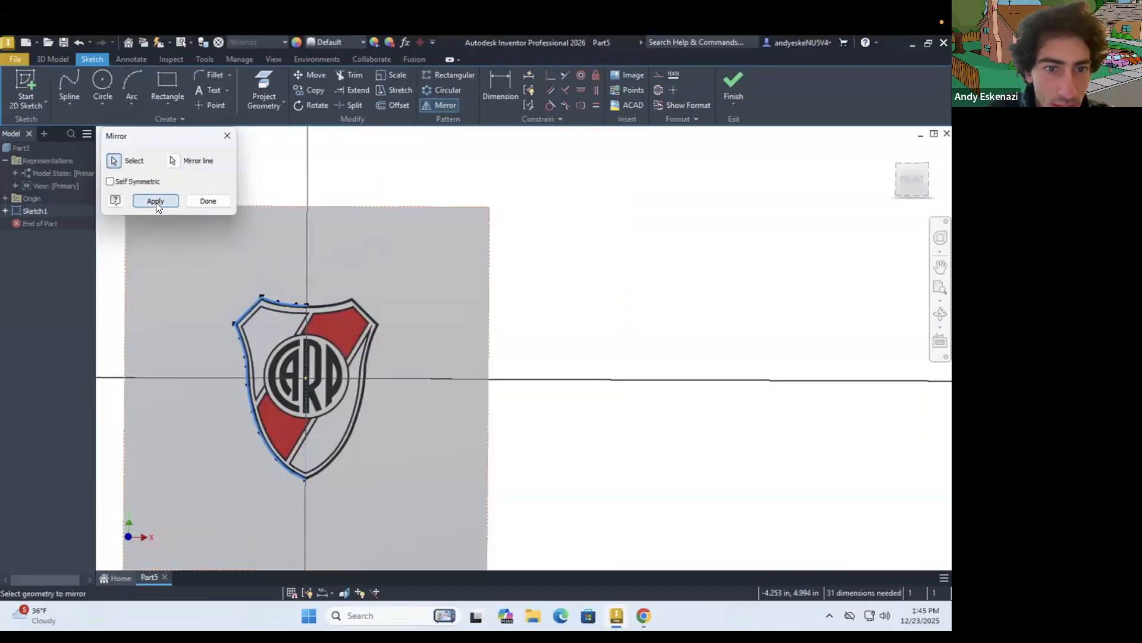
Move the point where the top splines meet the centre line slightly down, and check how the outline meets at the bottom tip
scroll(313, 295, "up", 6)
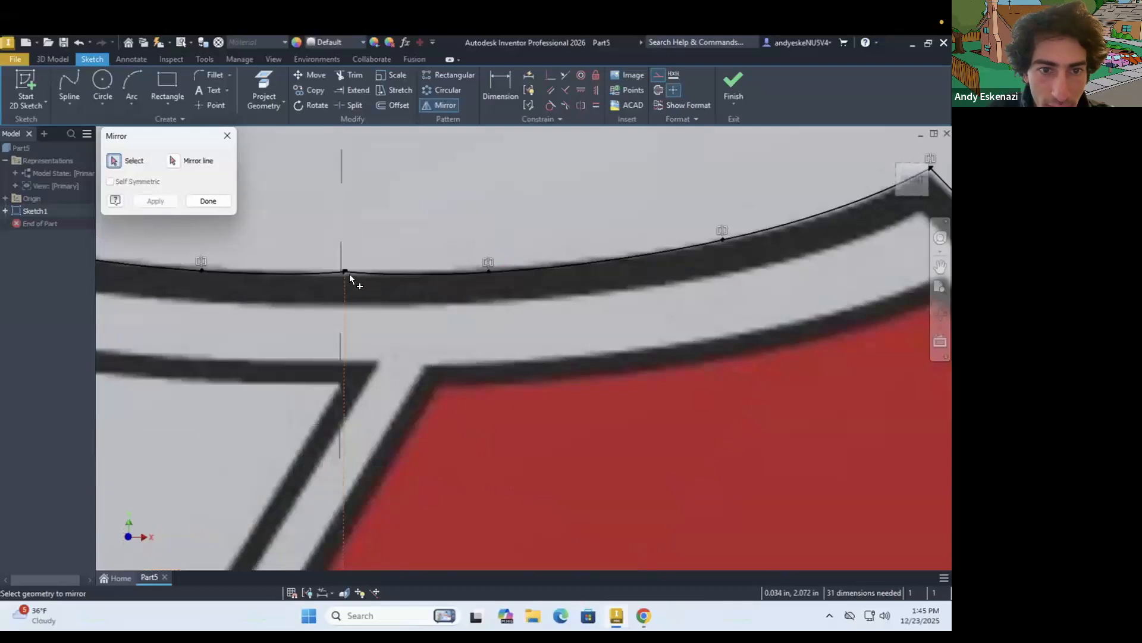
scroll(349, 274, "up", 3)
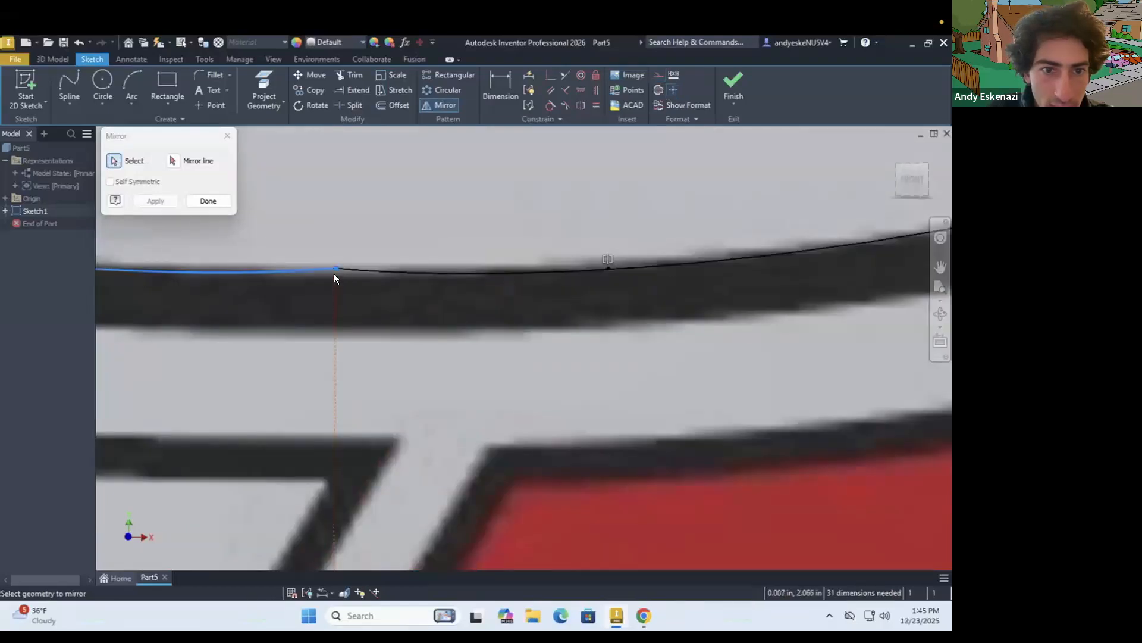
key("Escape")
left_click_drag(335, 269, 336, 281)
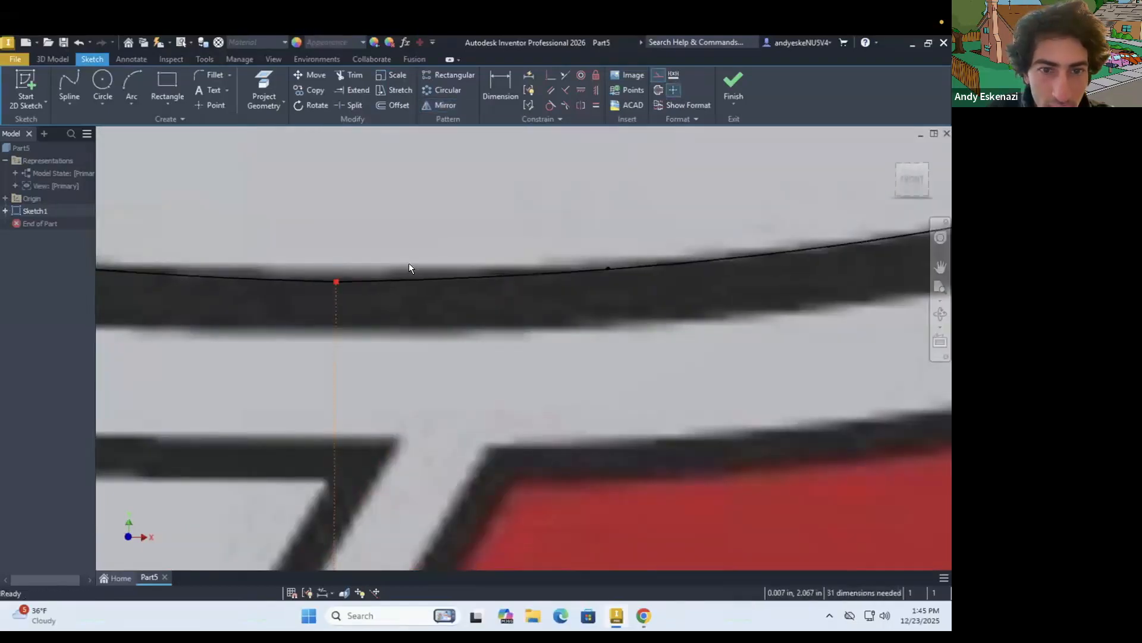
scroll(402, 257, "down", 6)
scroll(413, 433, "up", 5)
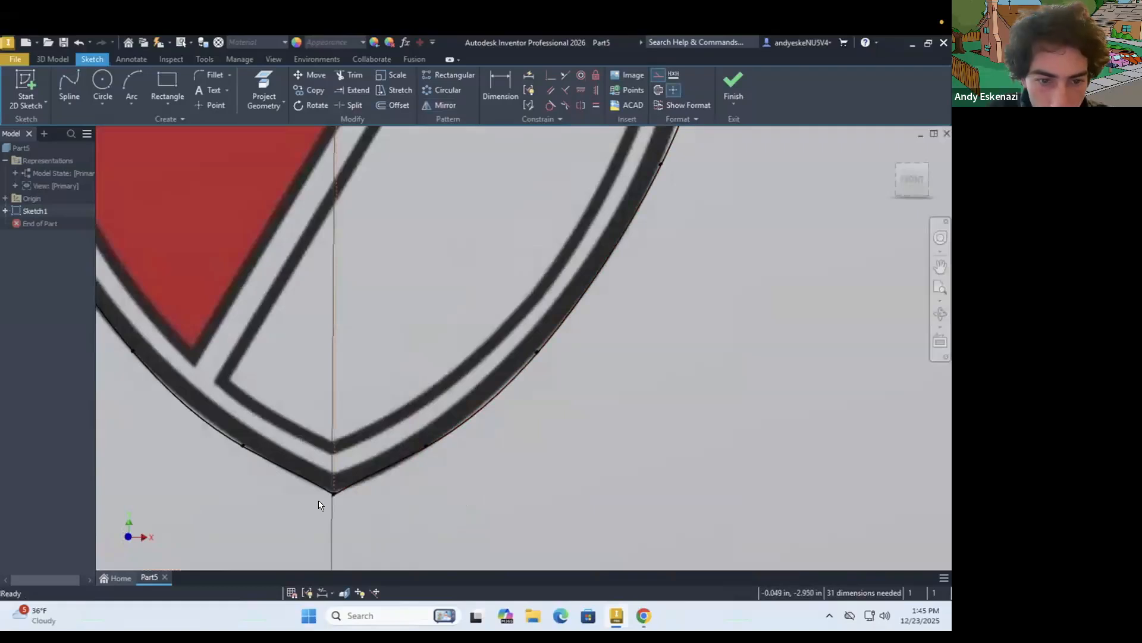
scroll(320, 505, "up", 4)
scroll(389, 526, "down", 8)
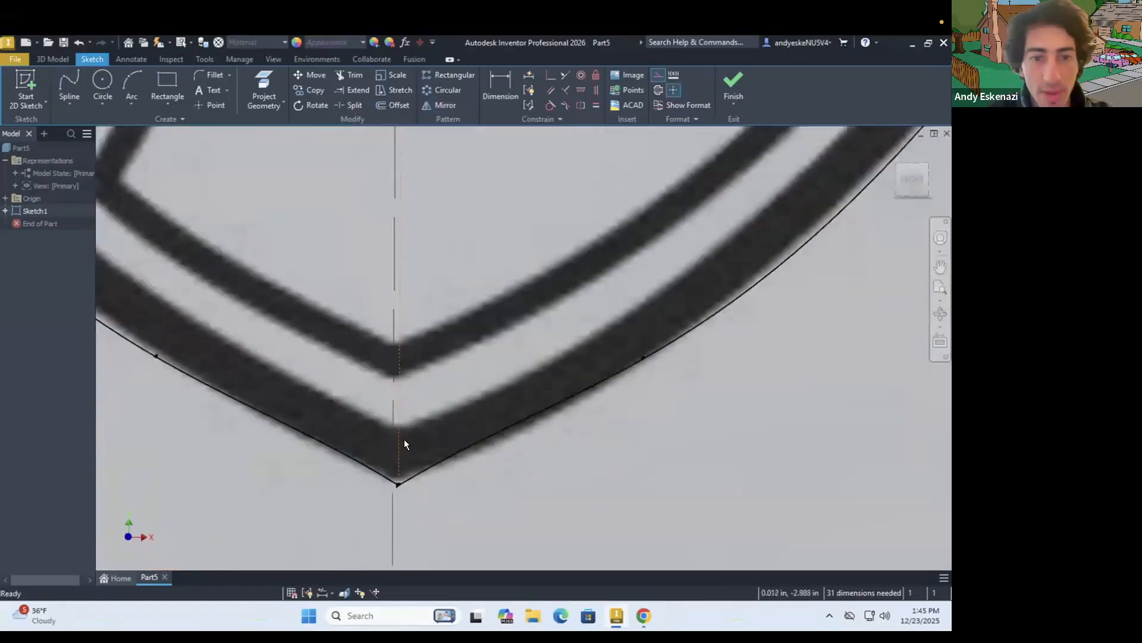
Try to offset the full shield outline inward by about 0.072 in, and undo the offset and the mirroring
scroll(297, 159, "up", 5)
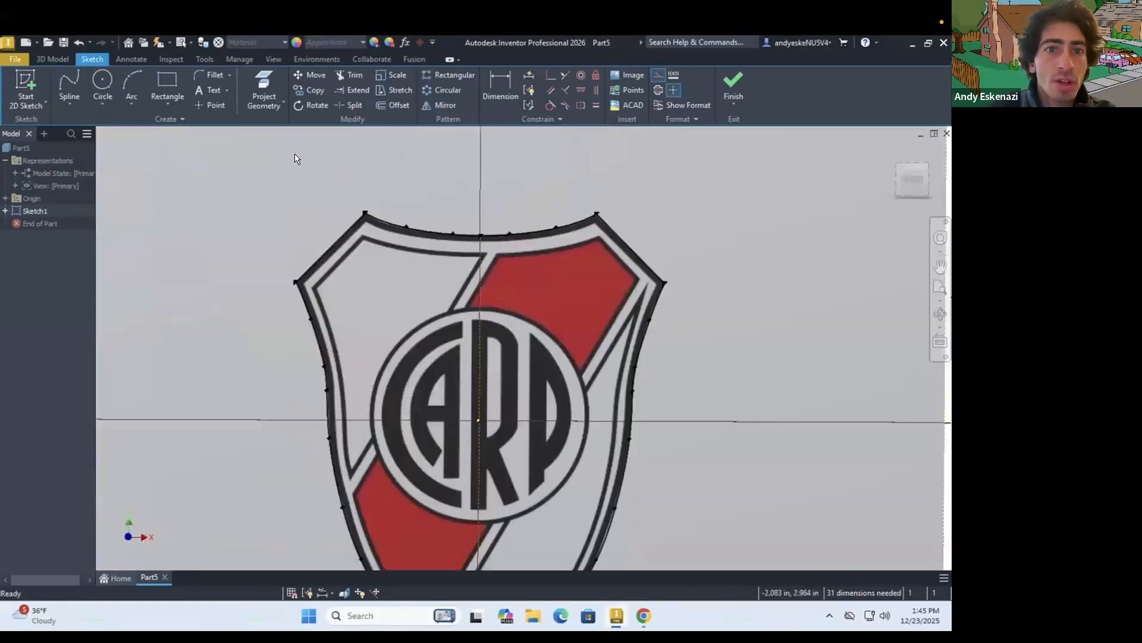
left_click(394, 106)
left_click(416, 283)
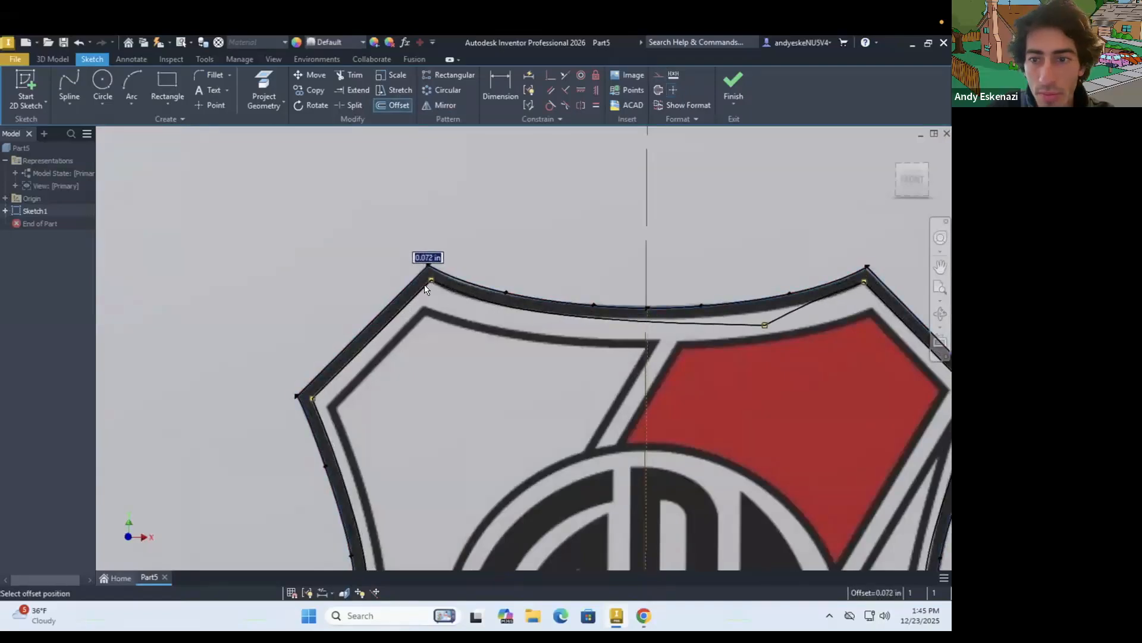
left_click(426, 290)
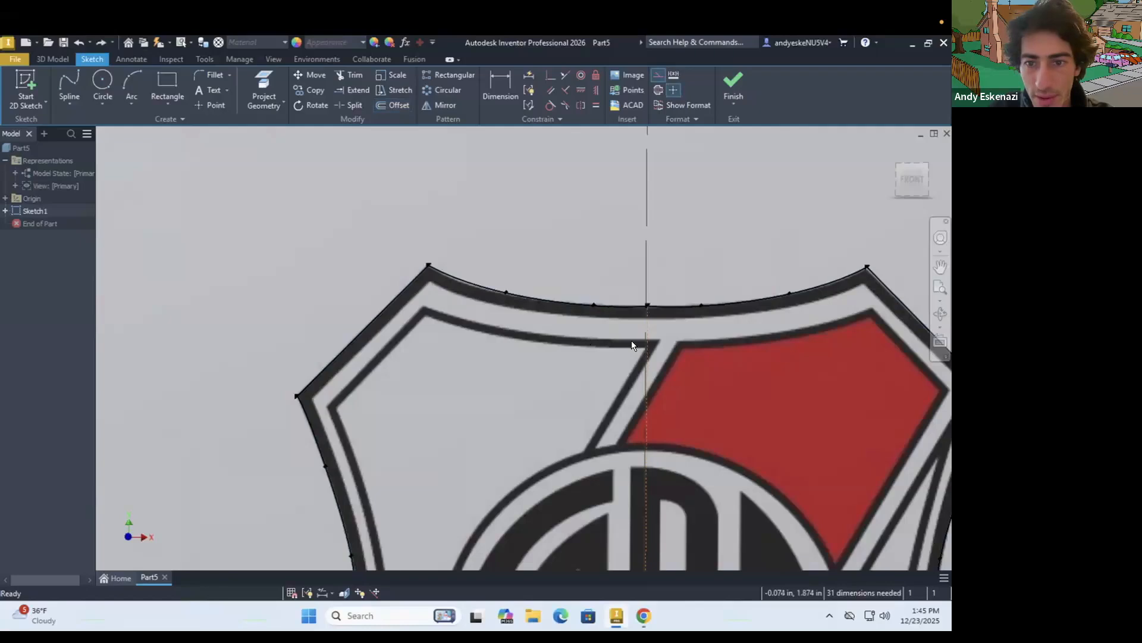
key("ctrl+z")
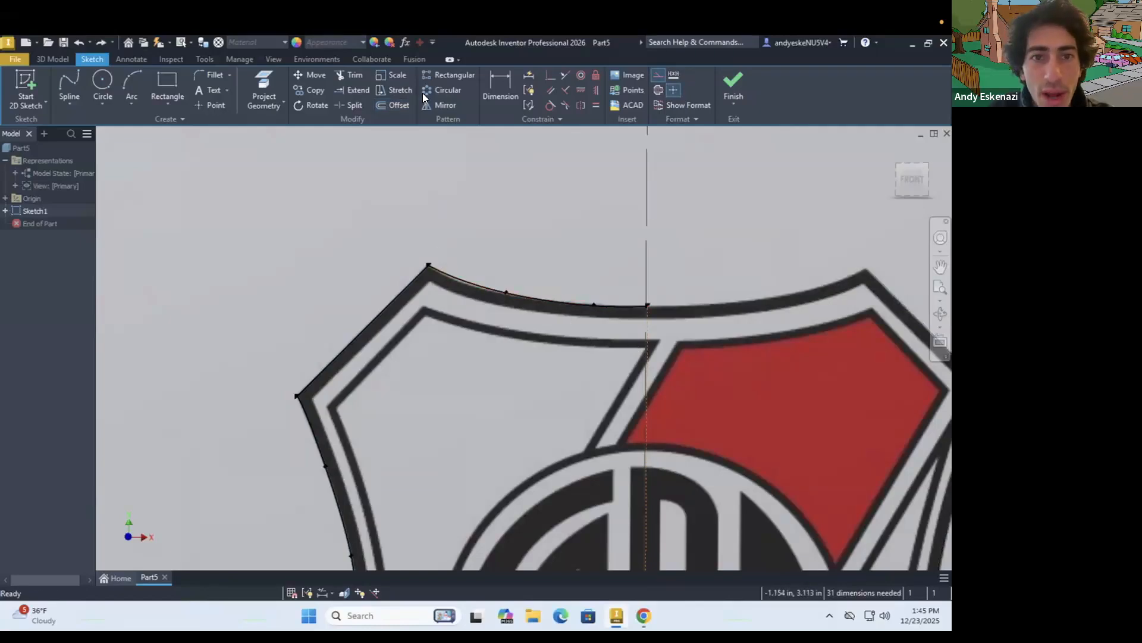
Try to offset the left half outline inward to the inner side of the black border, and undo that offset
left_click(397, 102)
left_click(457, 281)
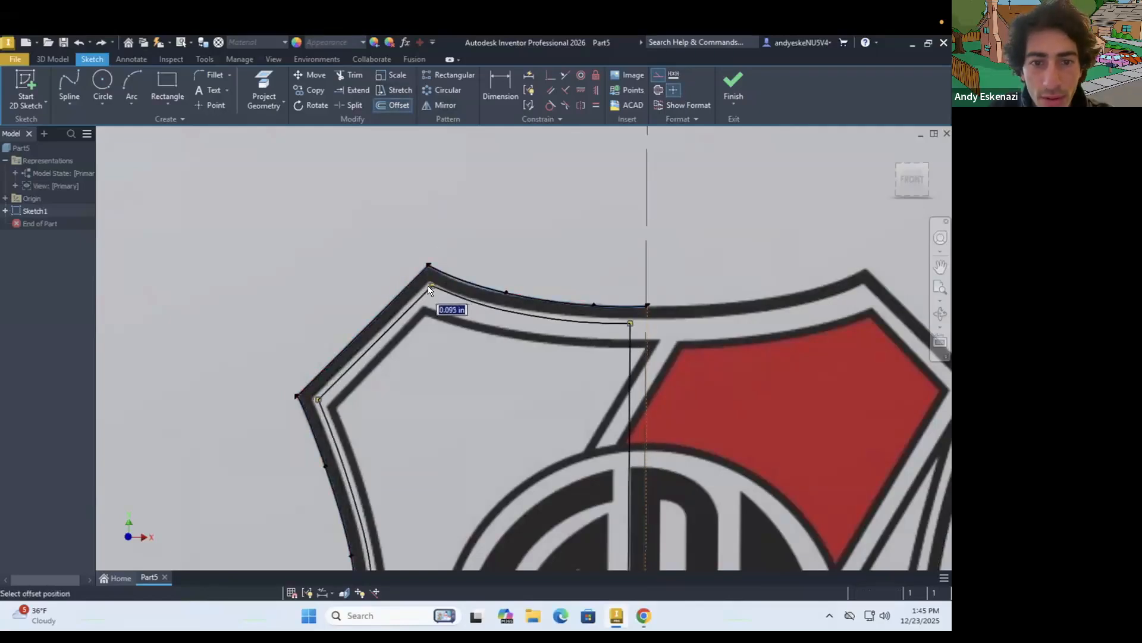
left_click(429, 281)
key("Escape")
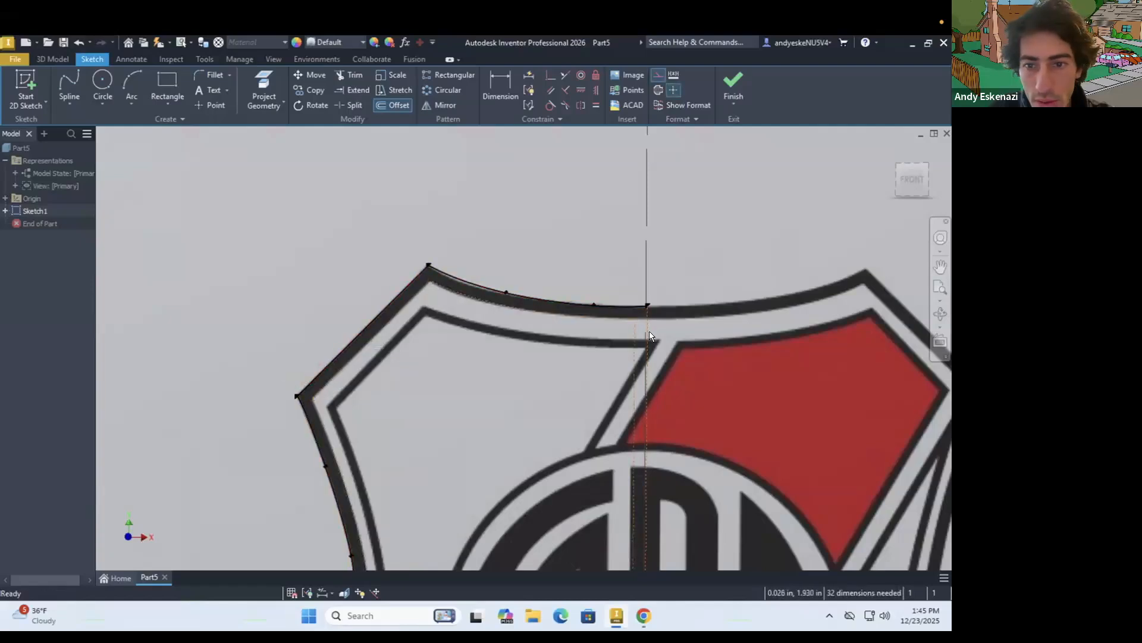
key("ctrl+z")
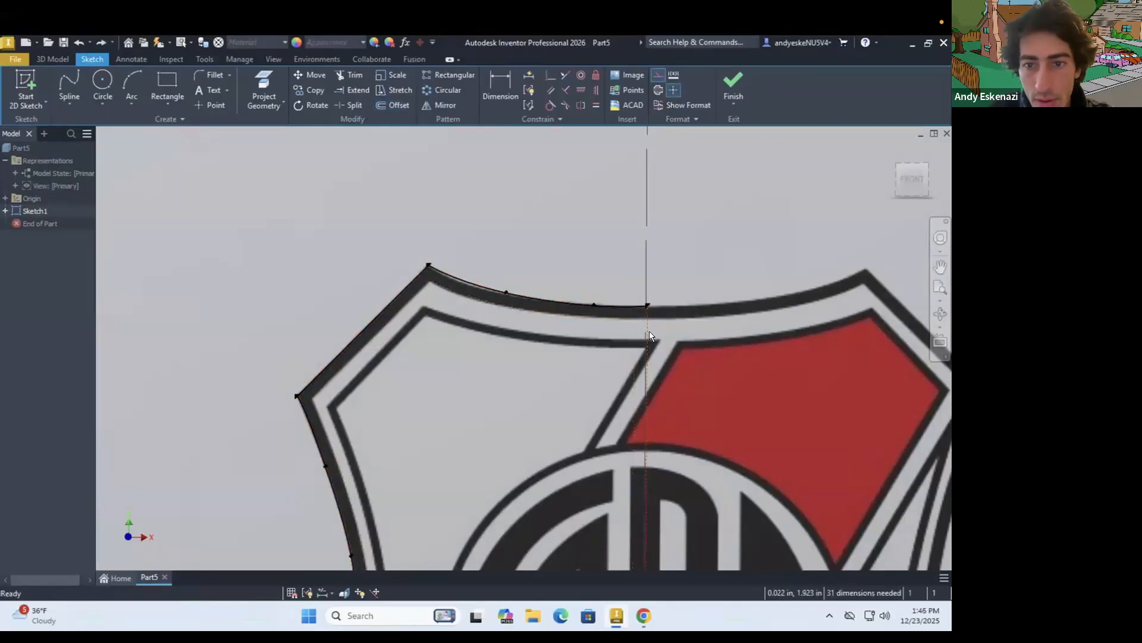
Try another inward offset of the left half outline, compare it with the black border down to the tip, and undo it
right_click(645, 327)
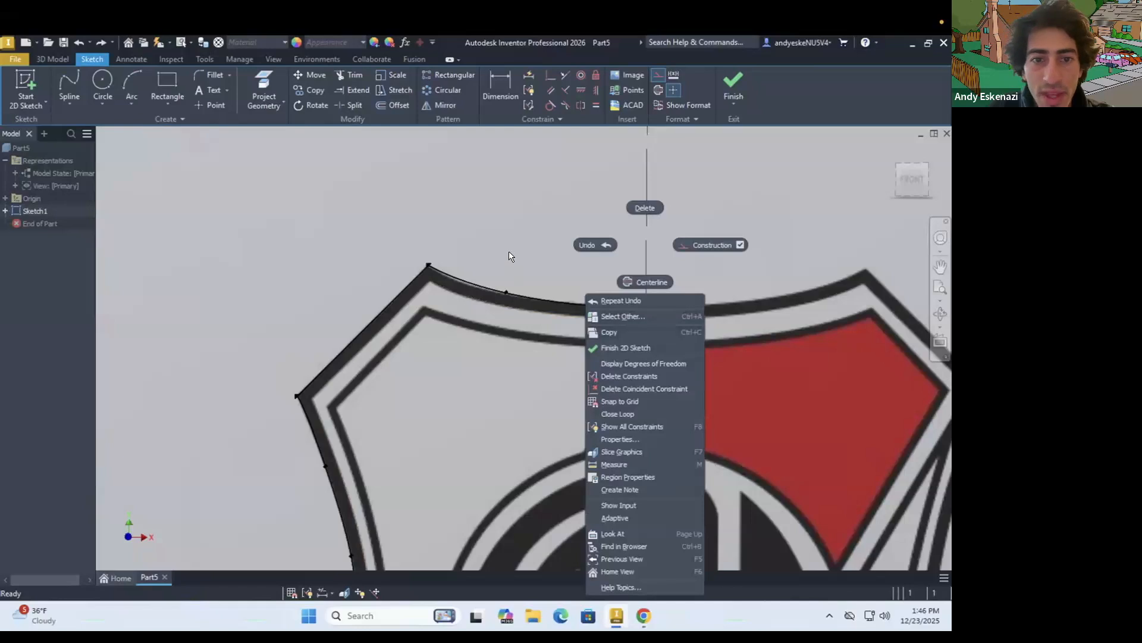
left_click(510, 255)
left_click(452, 276)
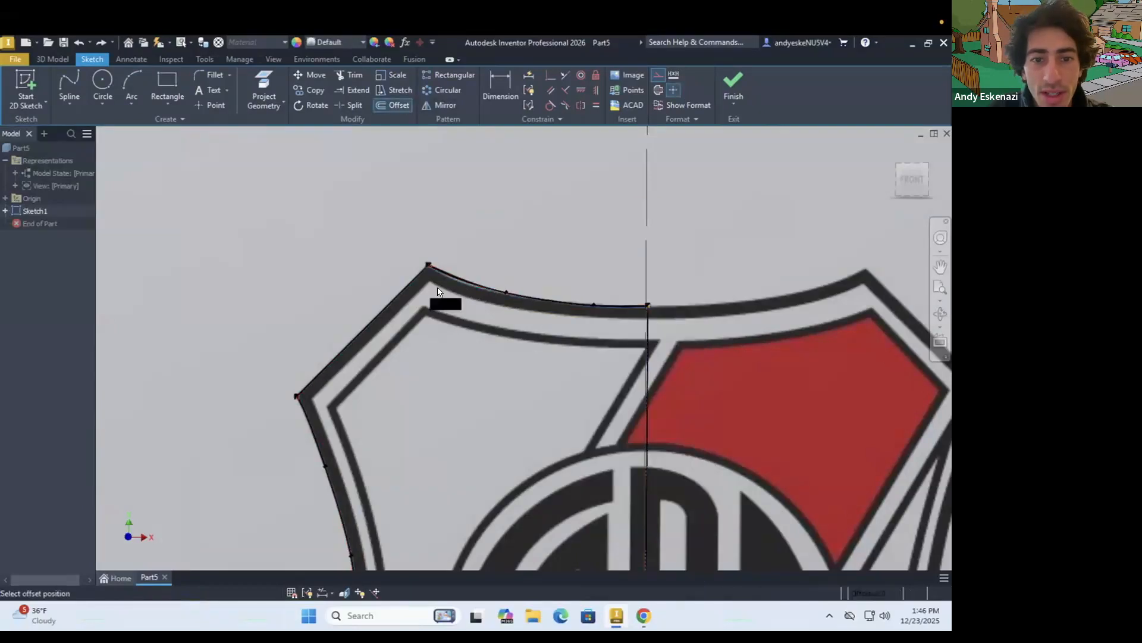
left_click(430, 284)
key("Escape")
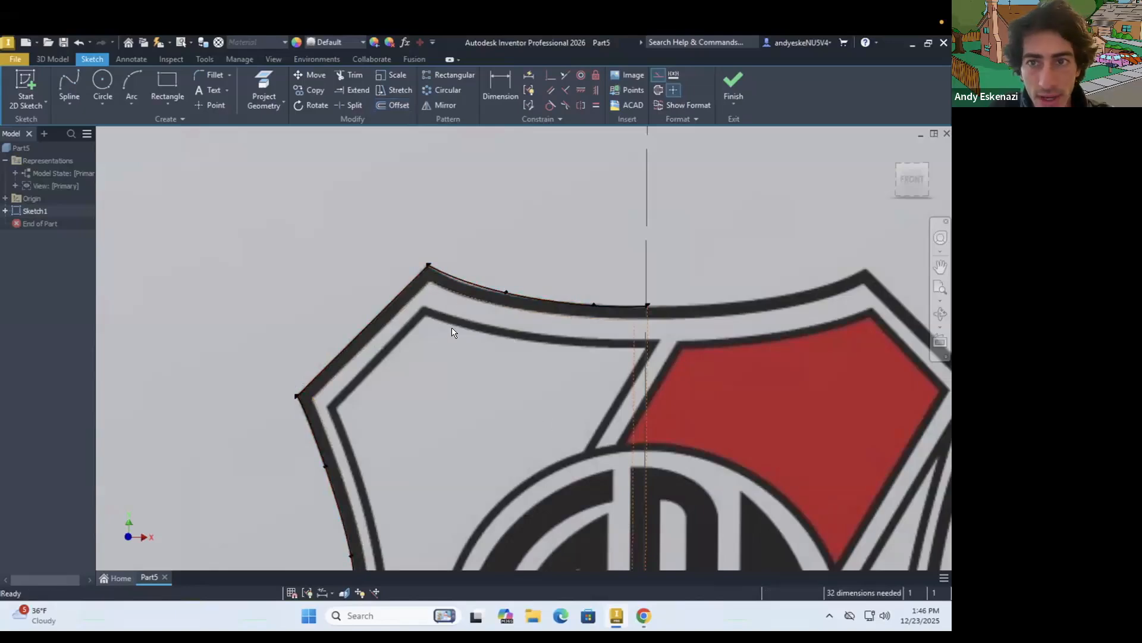
scroll(455, 435, "down", 4)
scroll(455, 429, "down", 4)
scroll(464, 404, "up", 4)
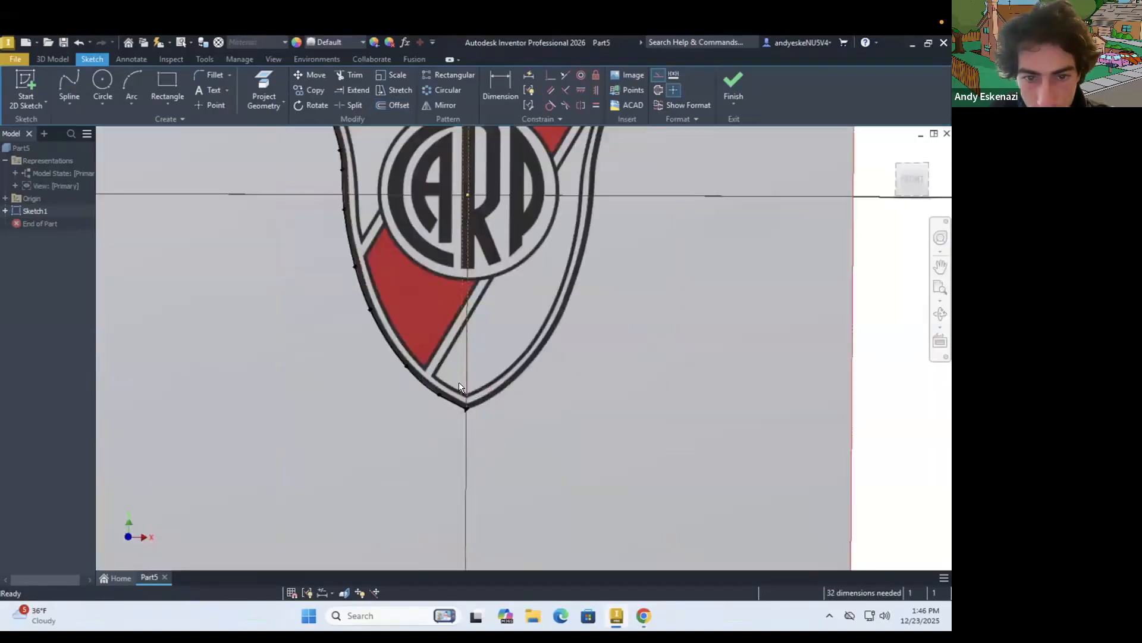
scroll(475, 419, "down", 4)
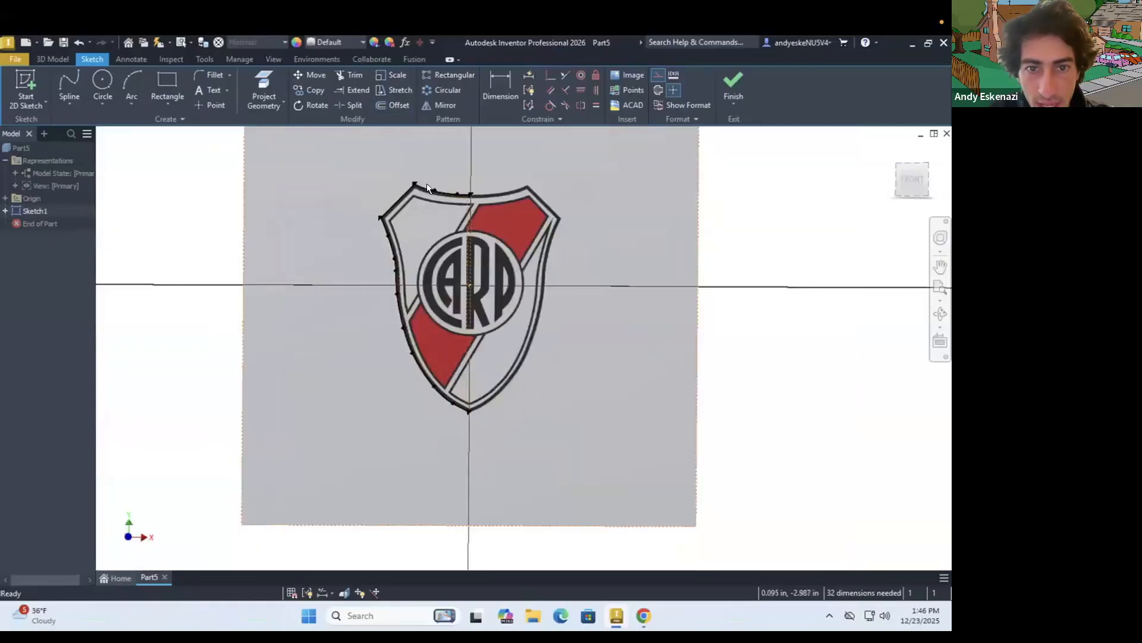
scroll(429, 189, "up", 2)
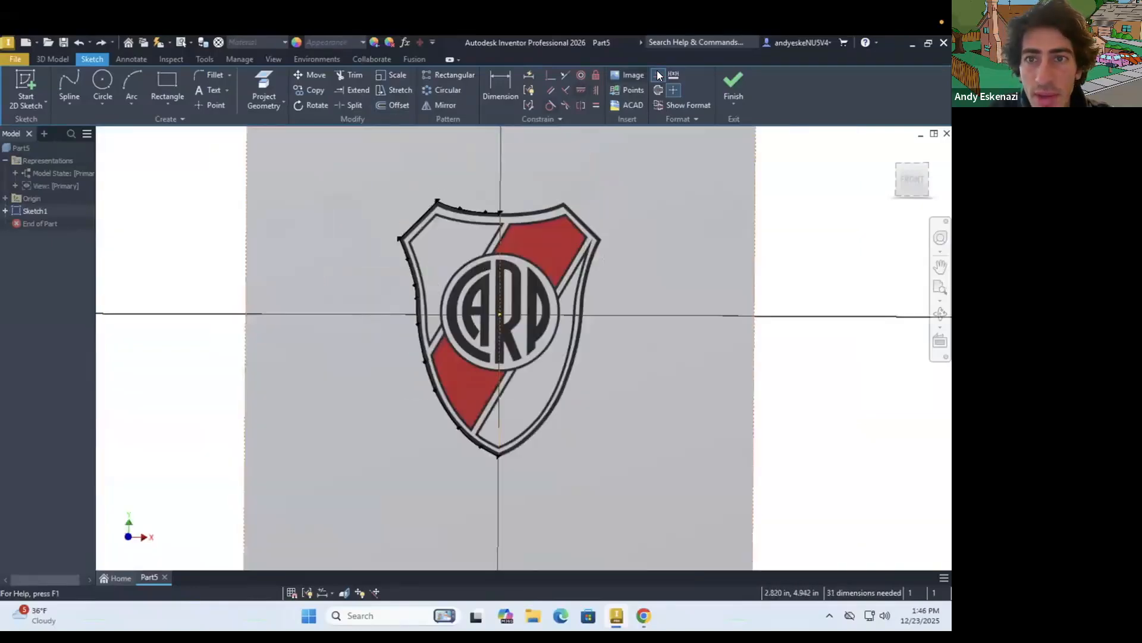
scroll(489, 176, "up", 2)
Offset the left half outline inward by about 0.067 in and delete the vertical line from the offset copy
left_click(392, 105)
left_click(406, 234)
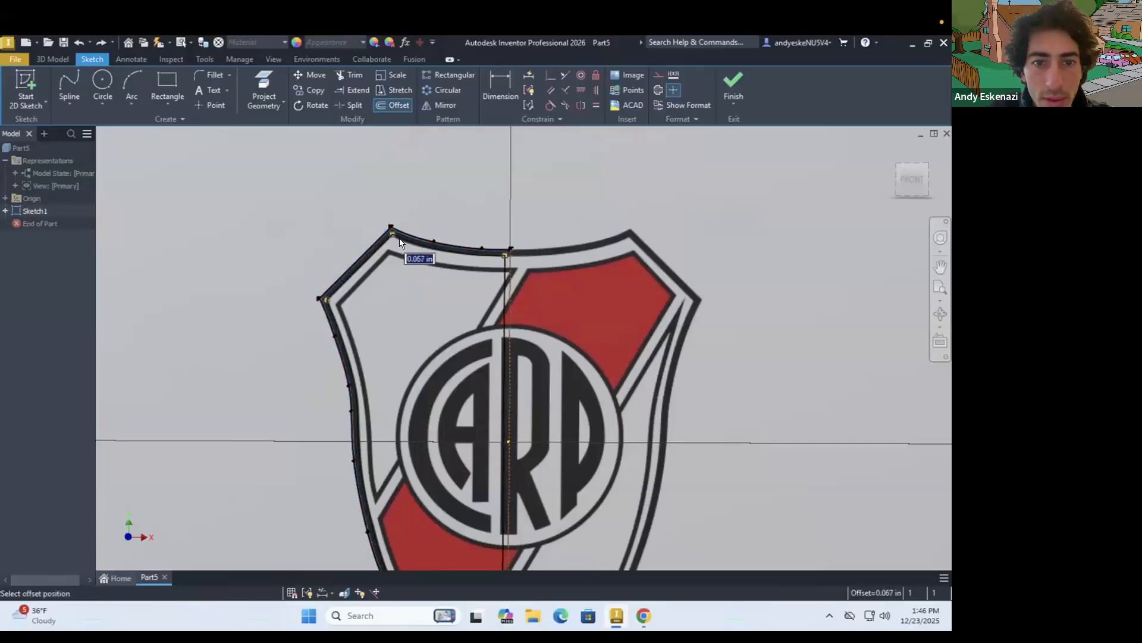
left_click(400, 241)
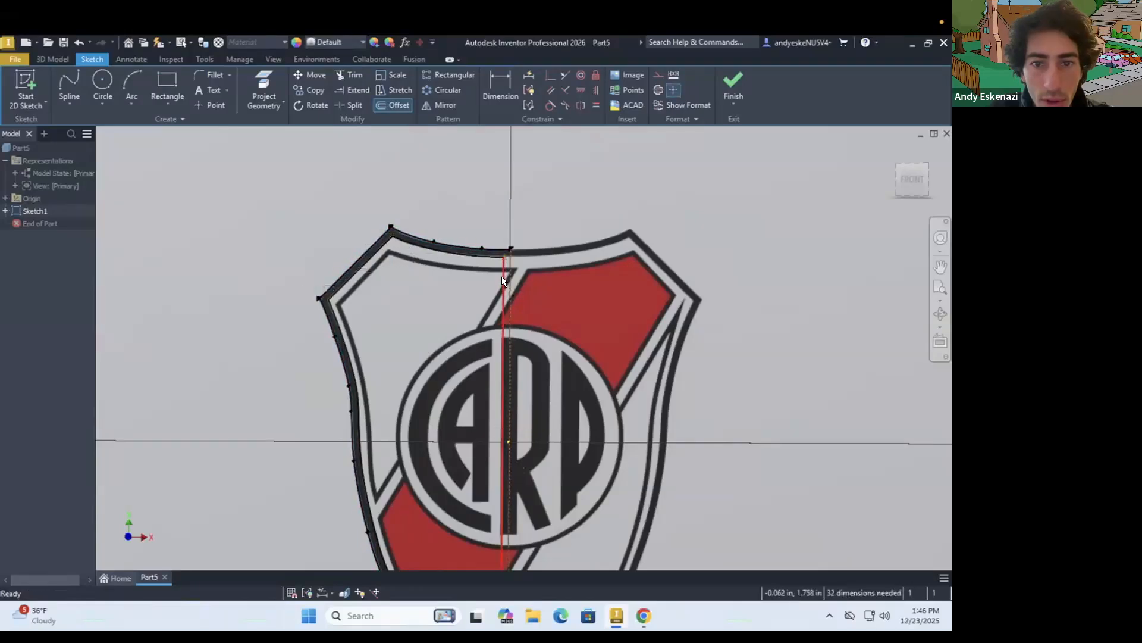
right_click(503, 276)
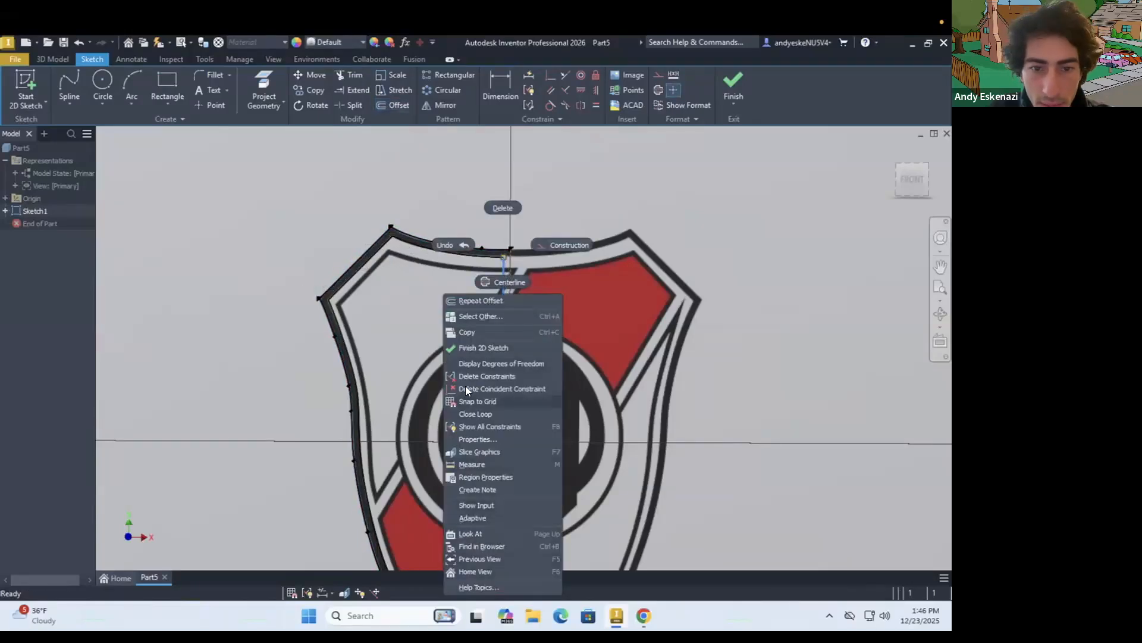
left_click(506, 211)
Try to move the inner top spline's end onto the centre line, and delete the spline's coincident constraints
scroll(515, 260, "up", 5)
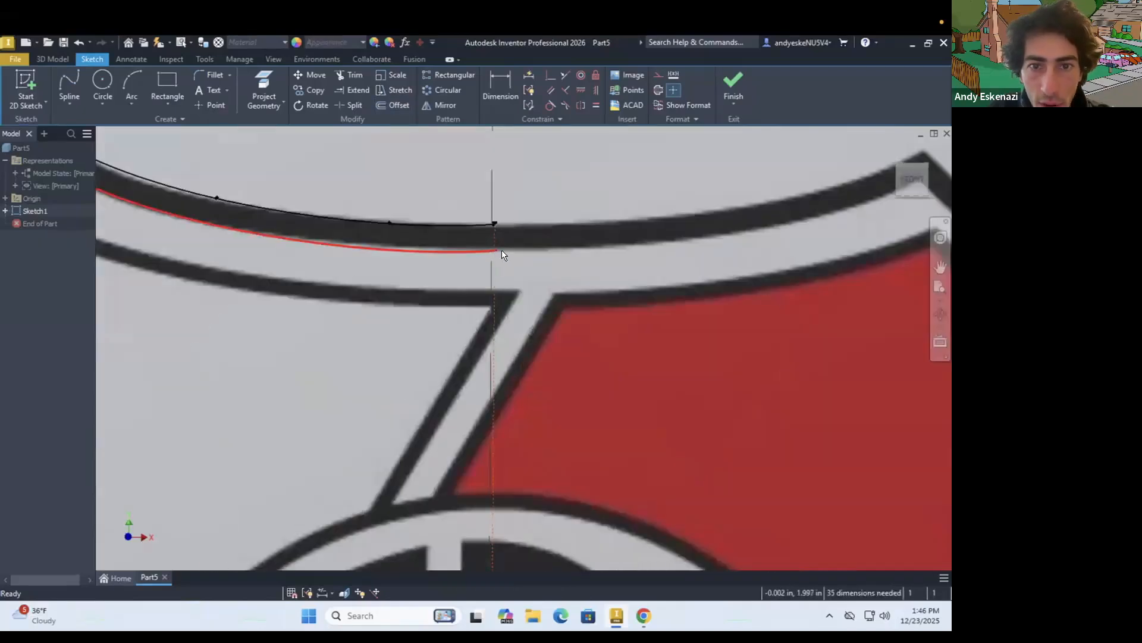
scroll(502, 252, "up", 2)
left_click_drag(484, 250, 487, 251)
left_click_drag(411, 251, 410, 253)
left_click(485, 250)
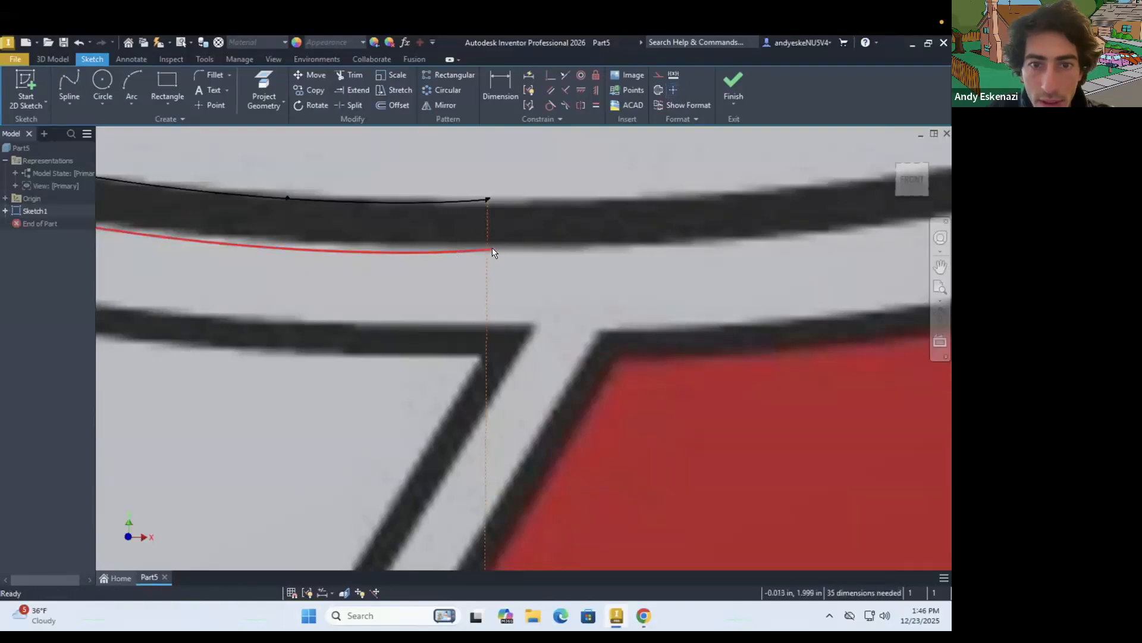
right_click(462, 249)
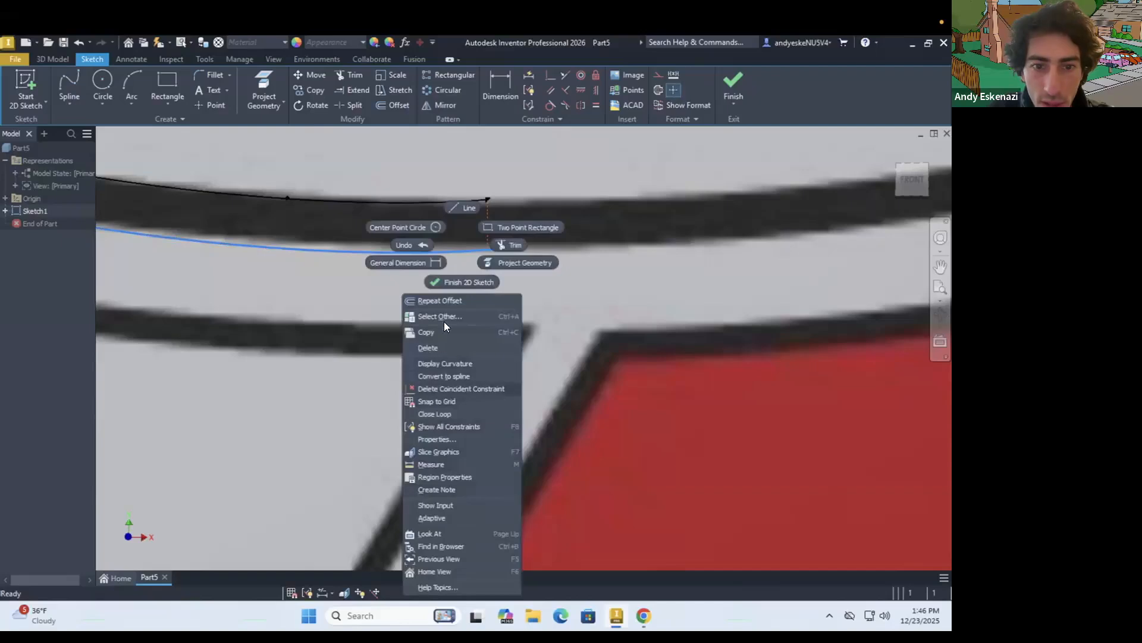
left_click(437, 292)
right_click(443, 247)
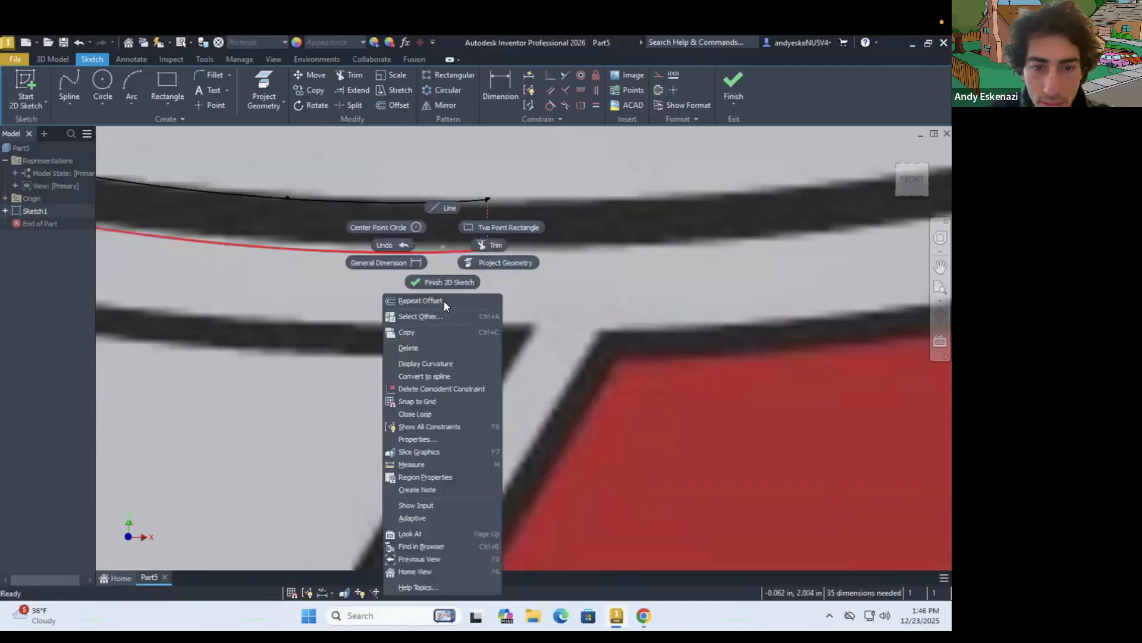
left_click(435, 388)
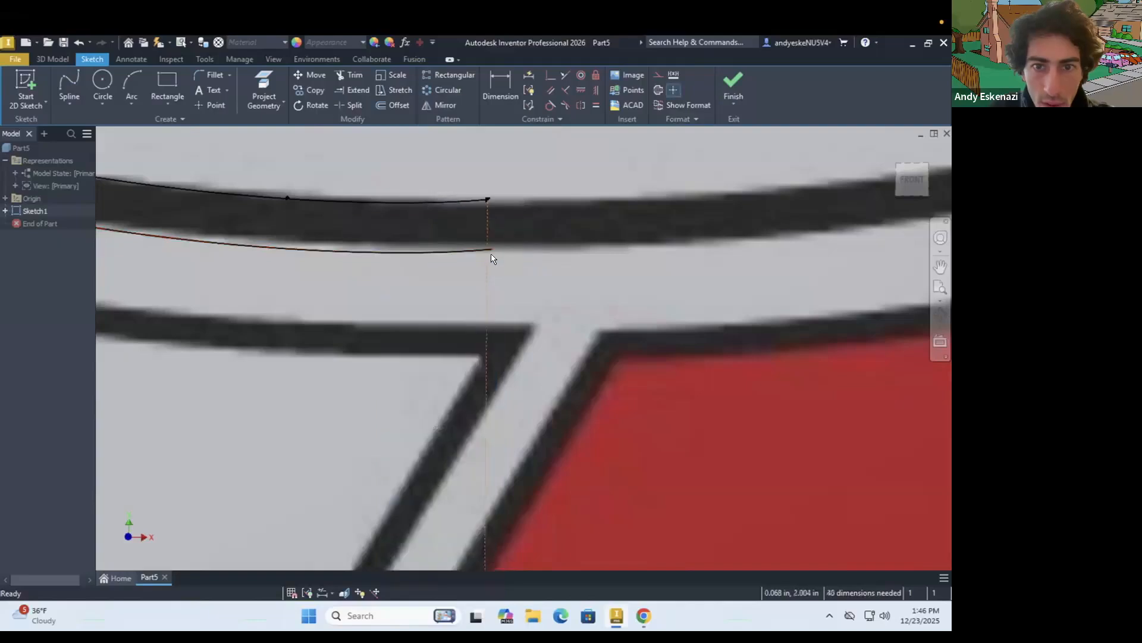
Make the end of the inner top spline coincident with the vertical centre line
left_click_drag(491, 249, 489, 249)
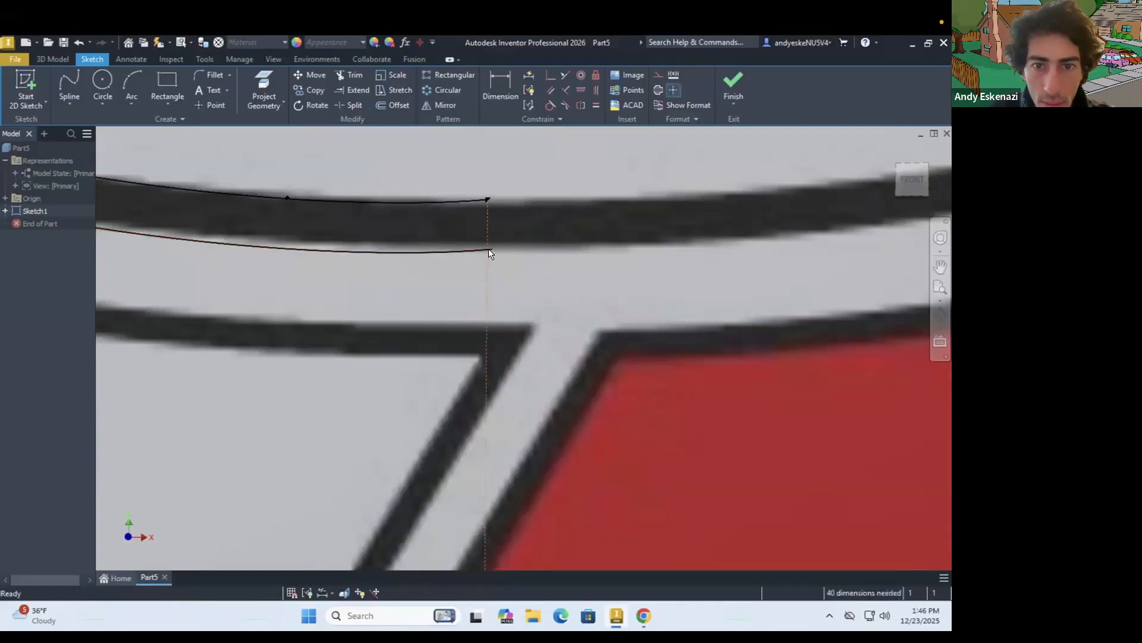
left_click(549, 77)
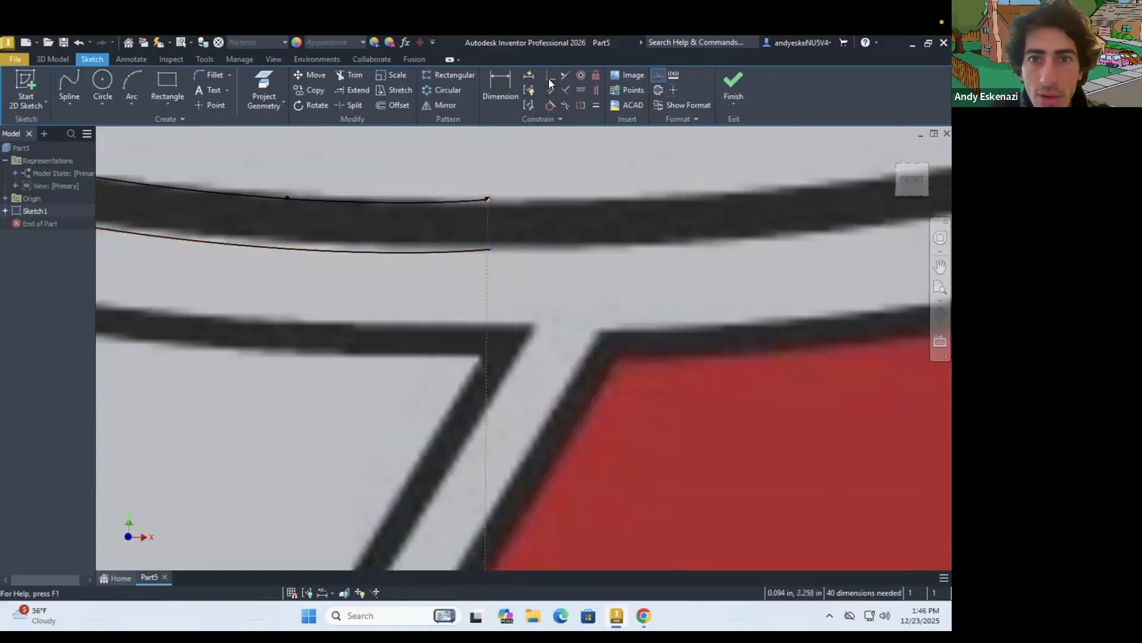
key("Escape")
scroll(509, 250, "up", 8)
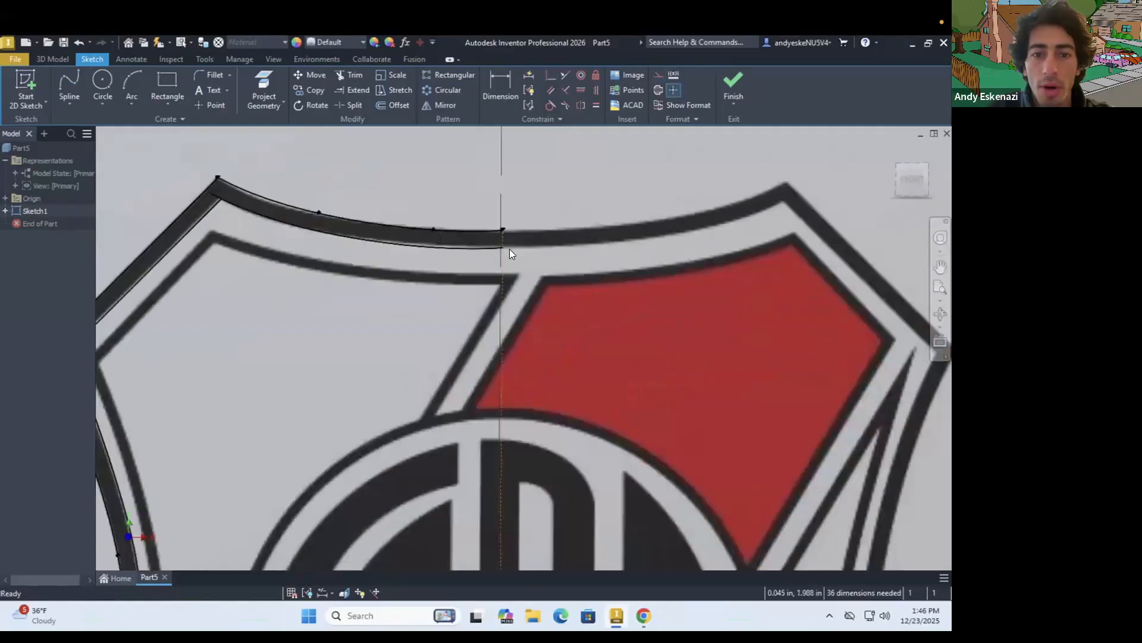
Make the lower end of the inner side spline coincident with the centre line at the shield's bottom tip
scroll(520, 416, "down", 8)
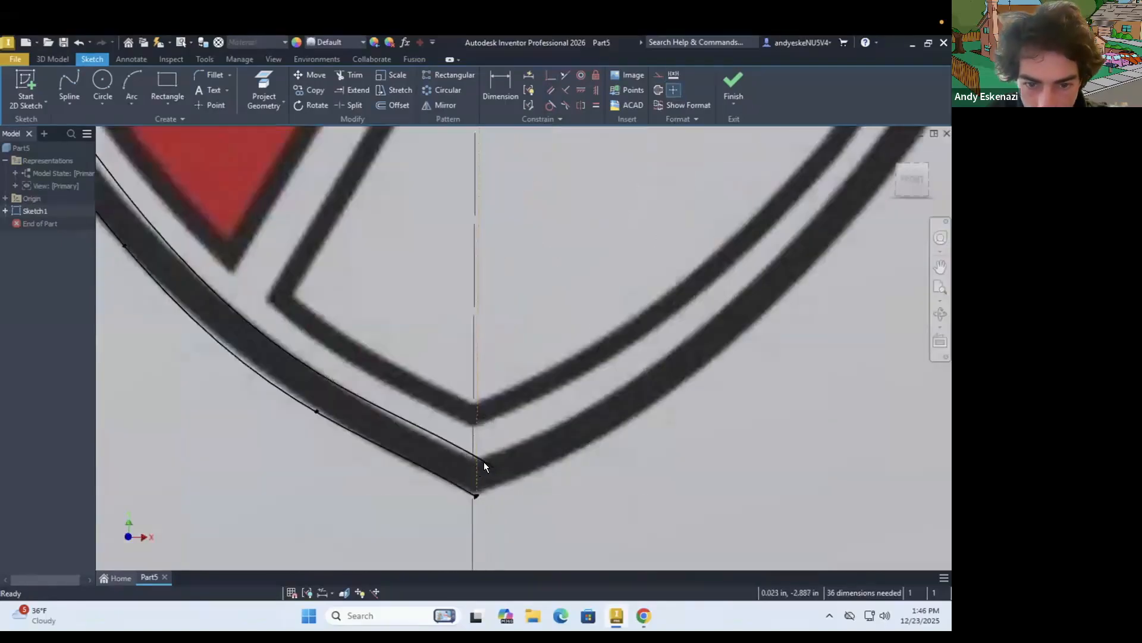
left_click(494, 466)
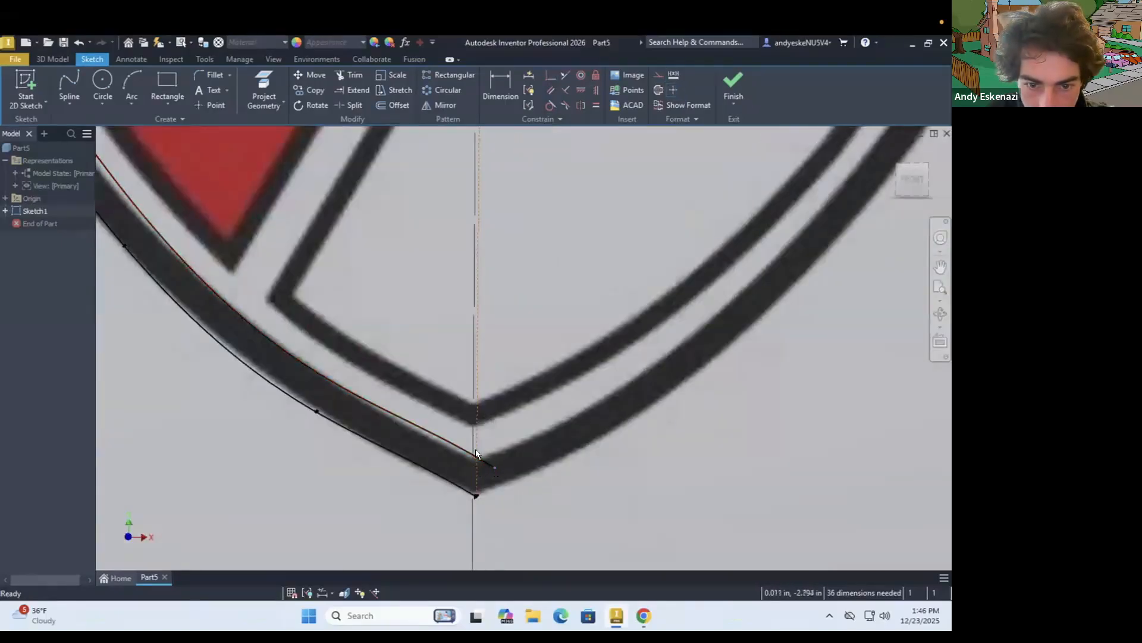
left_click(553, 72)
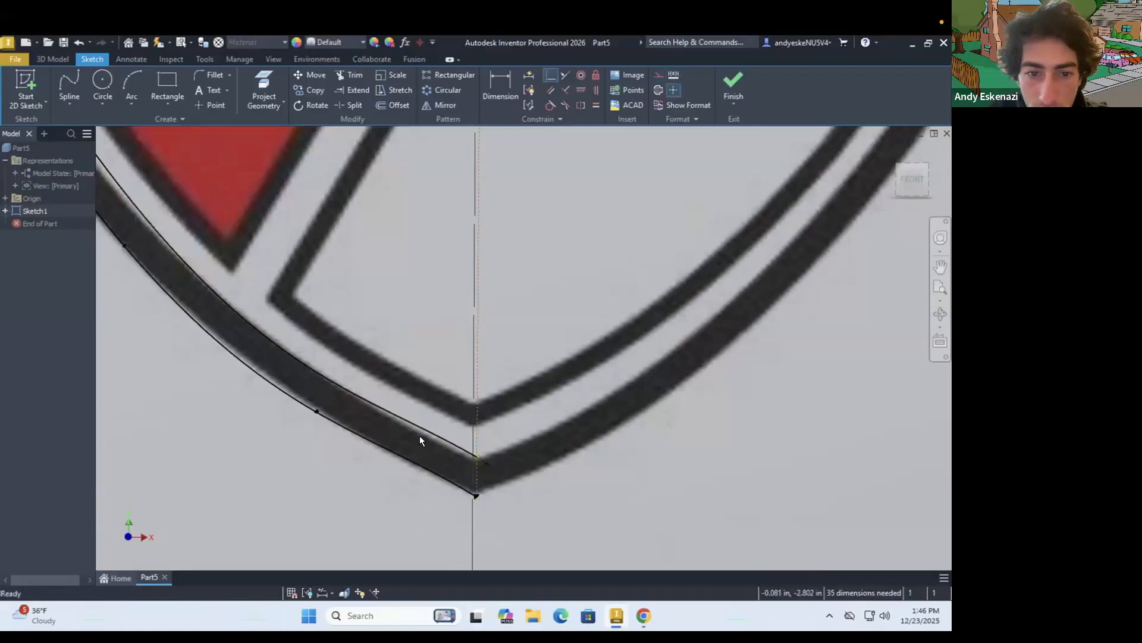
scroll(455, 457, "up", 3)
scroll(455, 457, "up", 5)
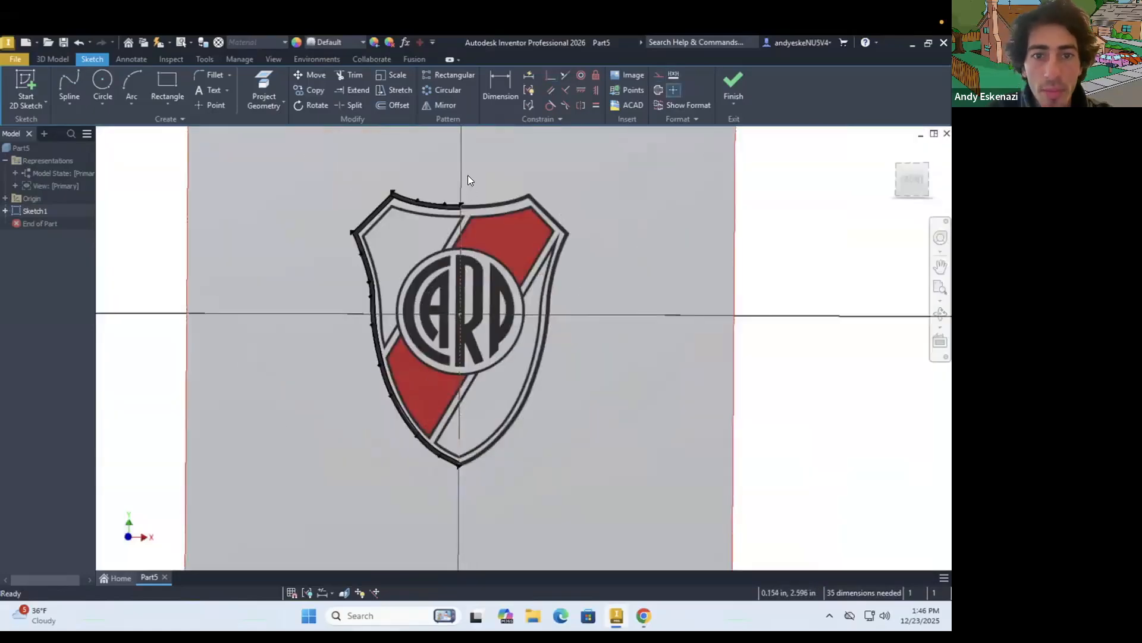
scroll(464, 178, "down", 5)
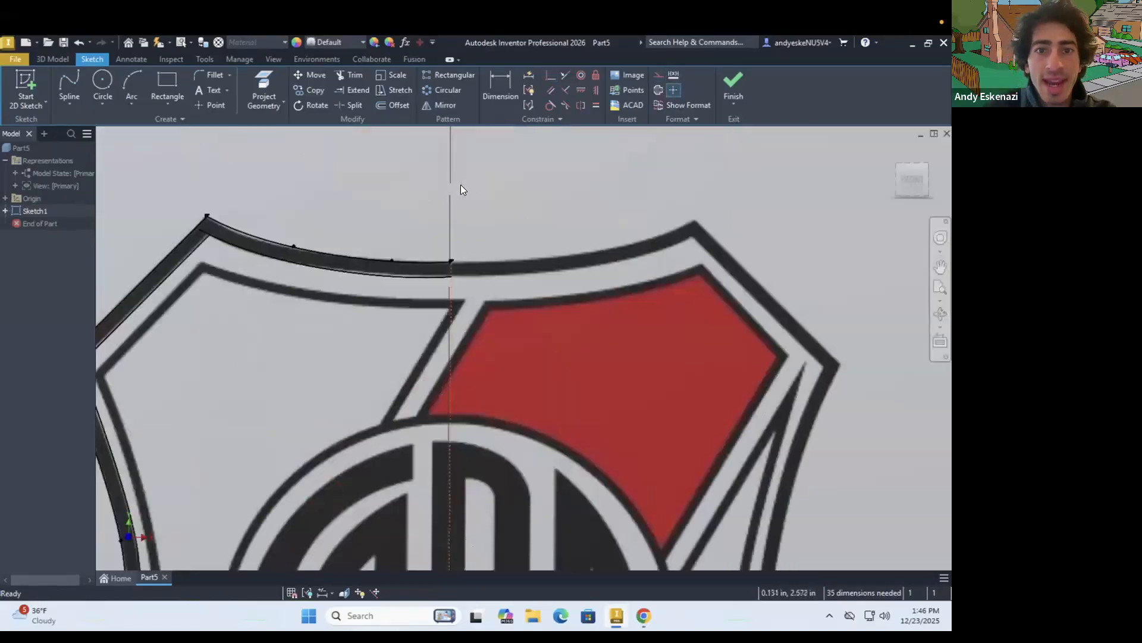
left_click(443, 107)
left_click(430, 262)
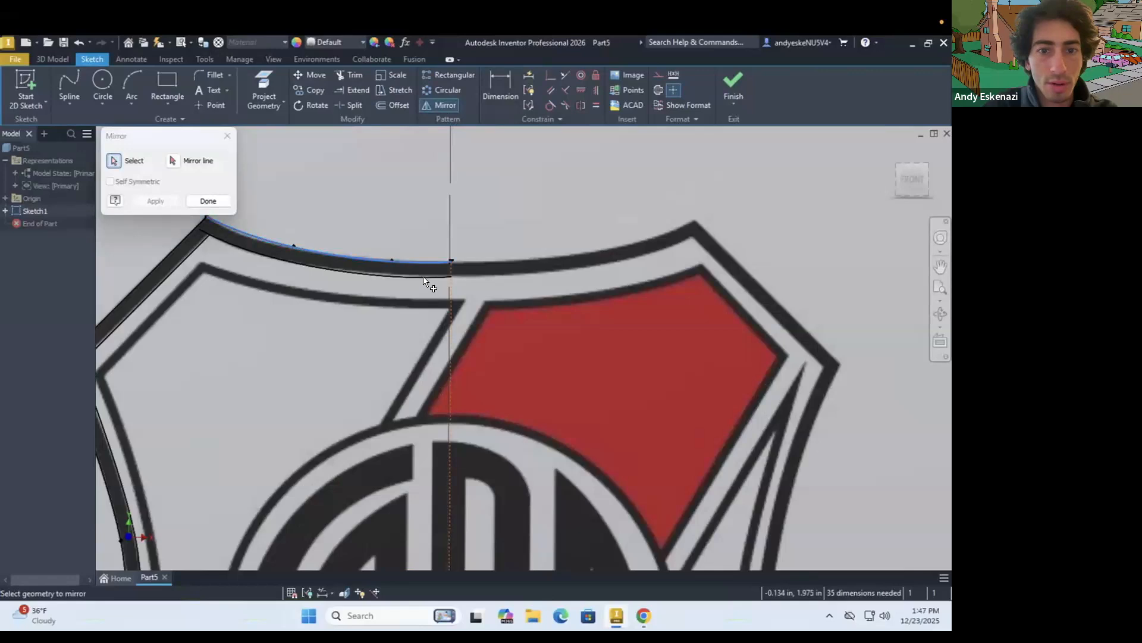
left_click(189, 233)
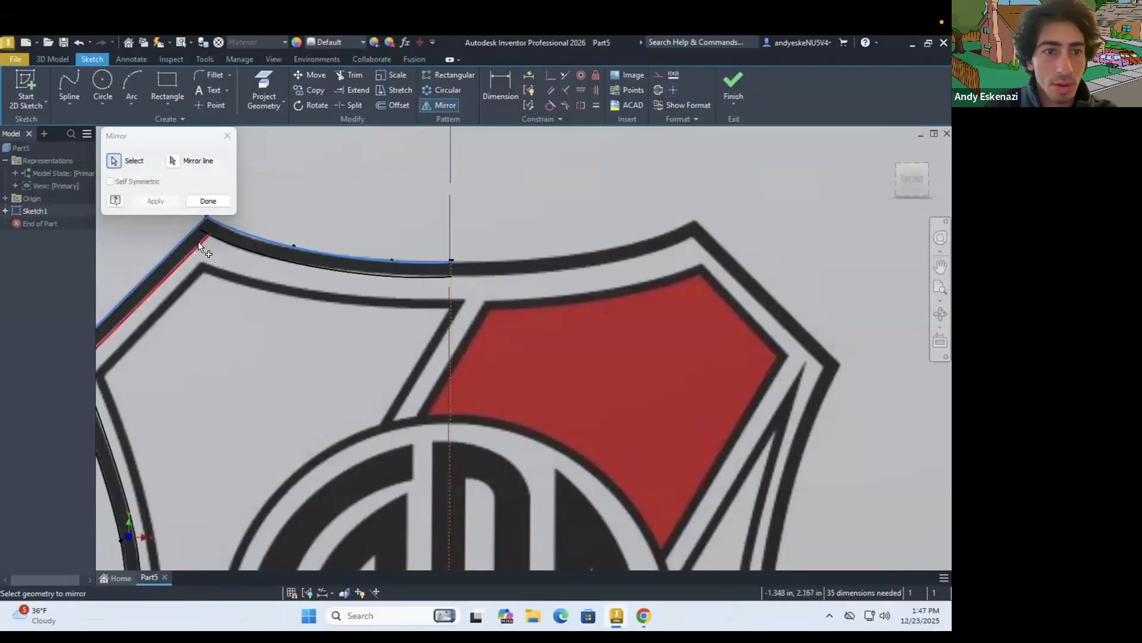
scroll(190, 223, "up", 3)
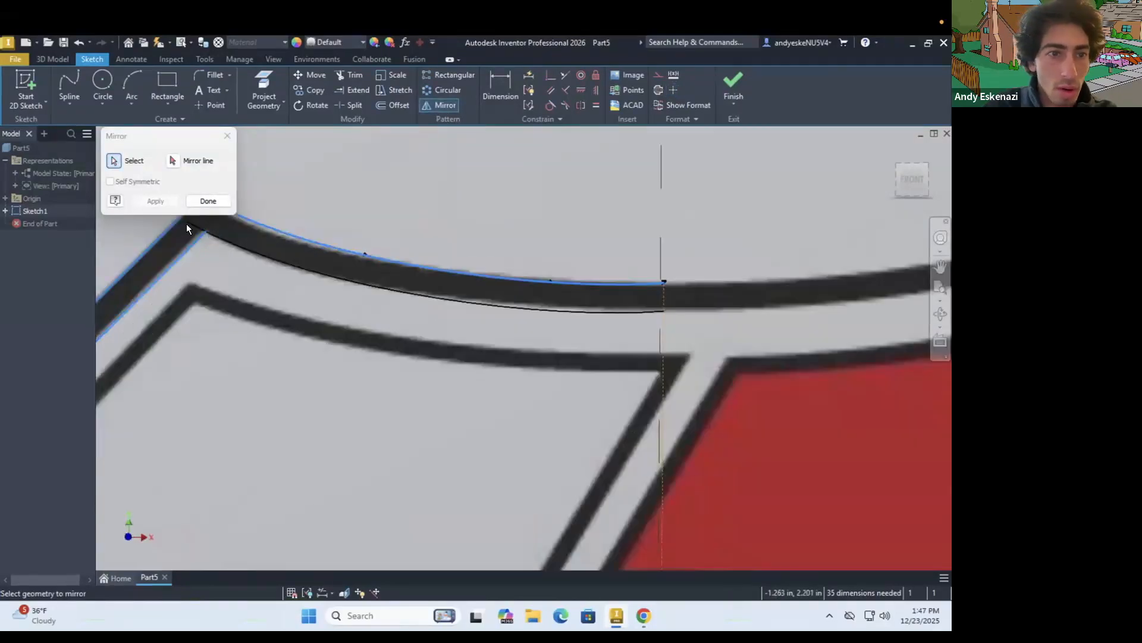
key("Escape")
Make the end of the inner top spline coincident with the inner corner line at the upper-left corner
left_click(203, 234)
left_click(548, 74)
key("Escape")
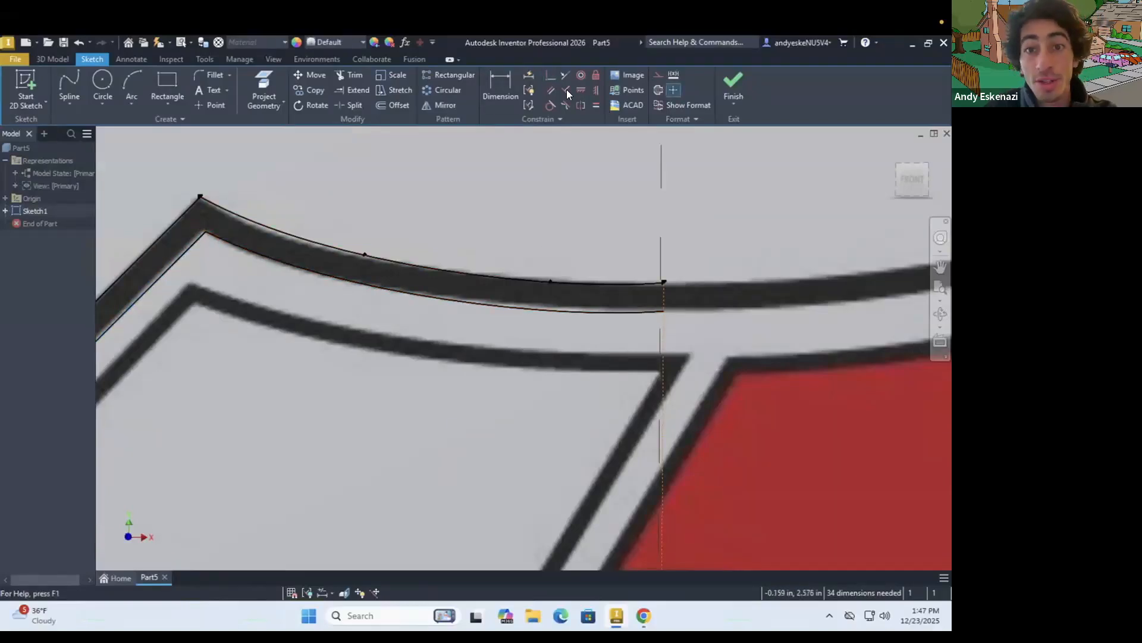
Mirror the outer top spline, the outer and inner corner lines and the outer side spline about the vertical centre line
left_click(448, 105)
left_click(377, 256)
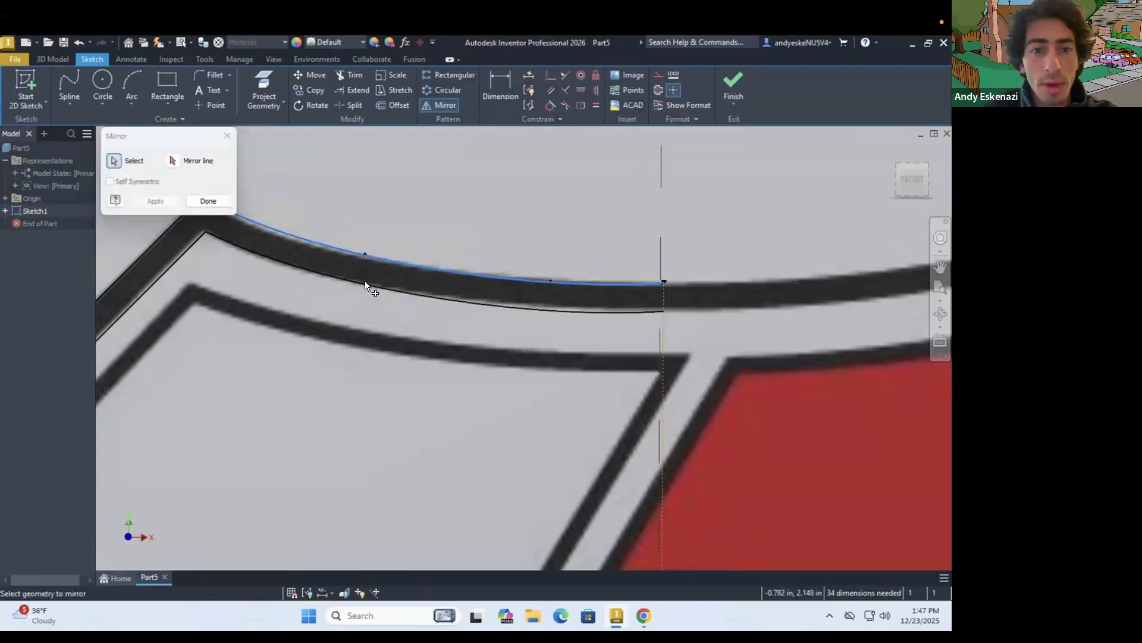
left_click(201, 239)
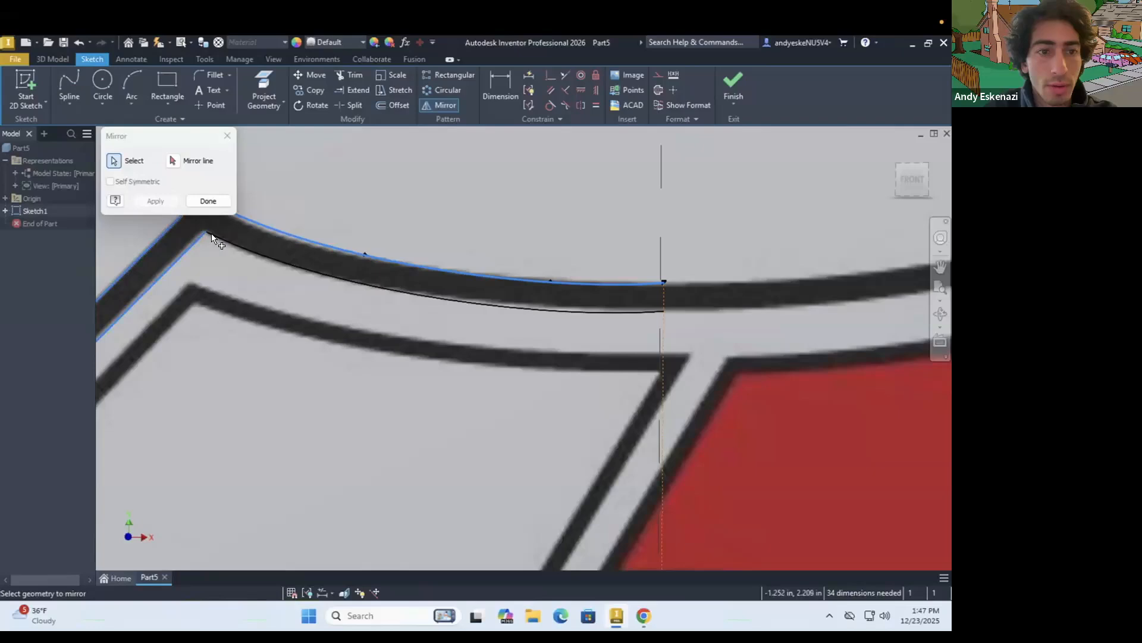
scroll(213, 238, "up", 5)
scroll(441, 338, "down", 5)
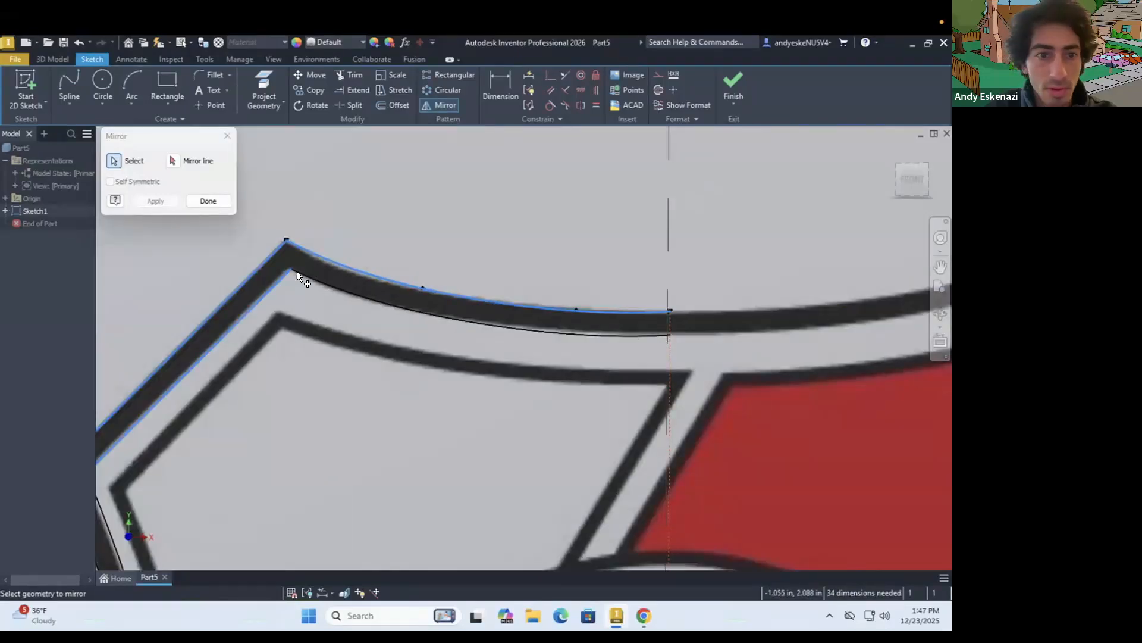
scroll(298, 275, "down", 5)
left_click(249, 321)
scroll(252, 322, "up", 5)
scroll(355, 347, "down", 5)
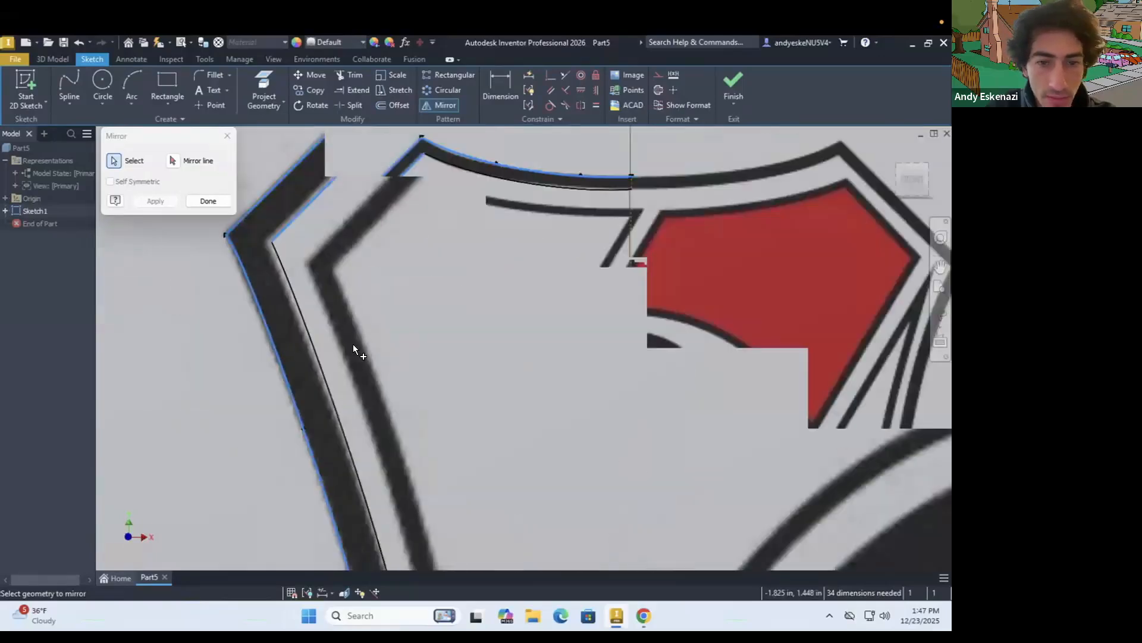
scroll(438, 530, "up", 5)
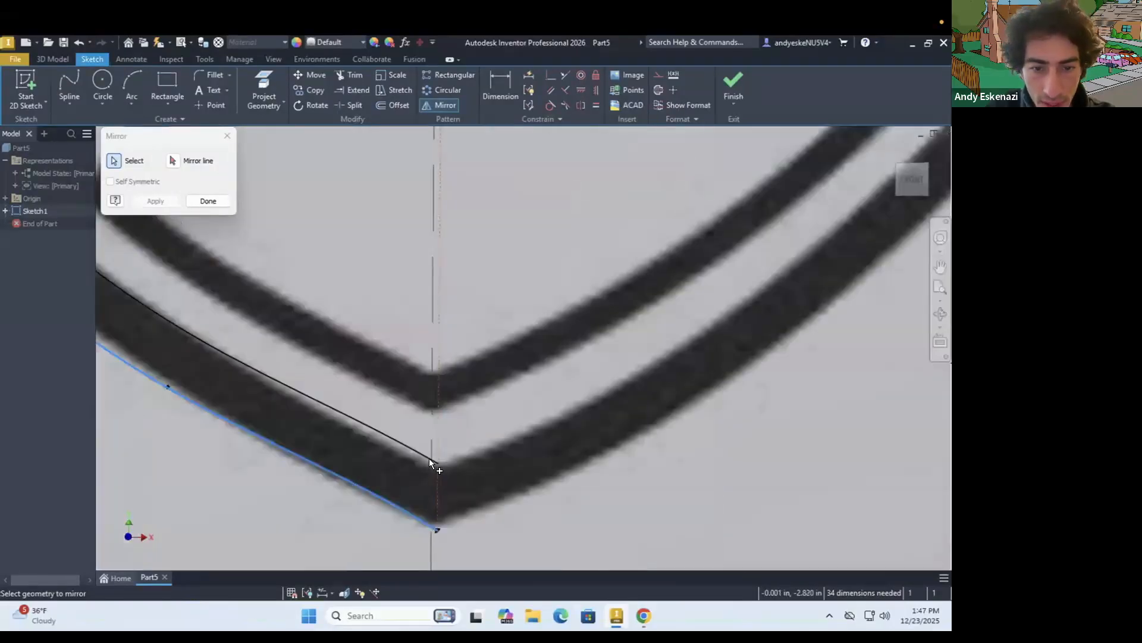
left_click(171, 158)
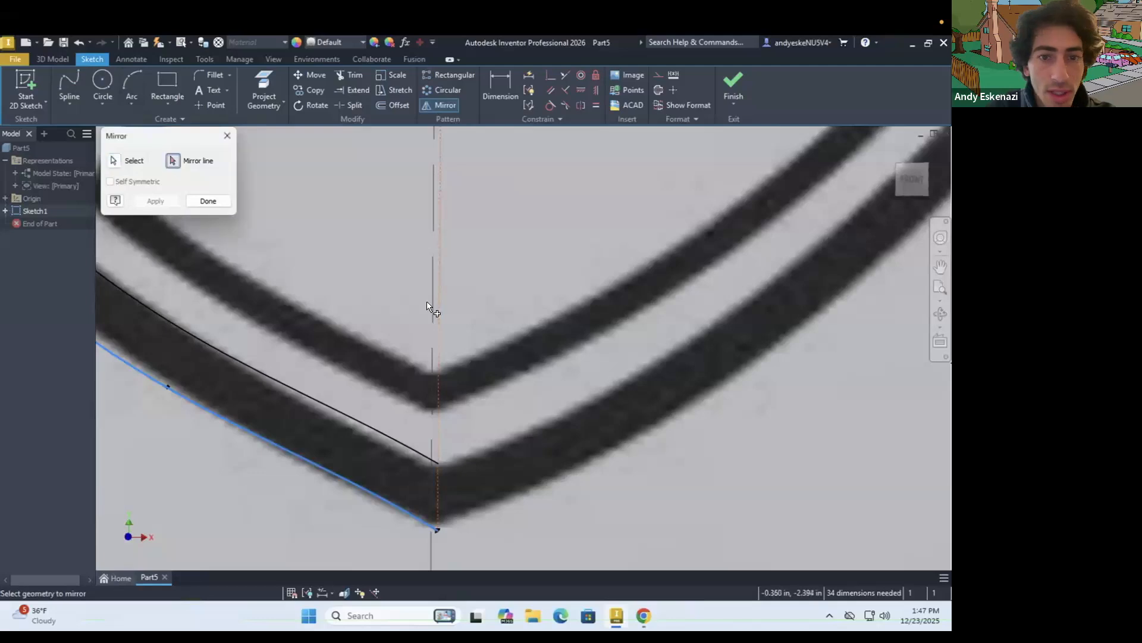
left_click(440, 309)
scroll(462, 348, "down", 4)
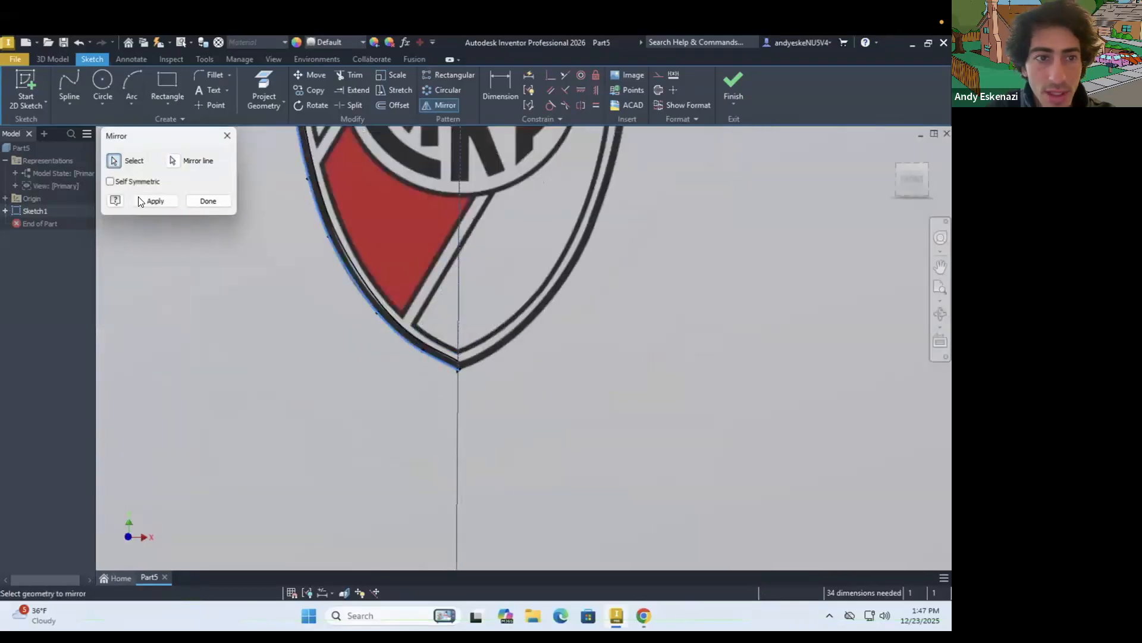
left_click(148, 200)
scroll(470, 357, "up", 4)
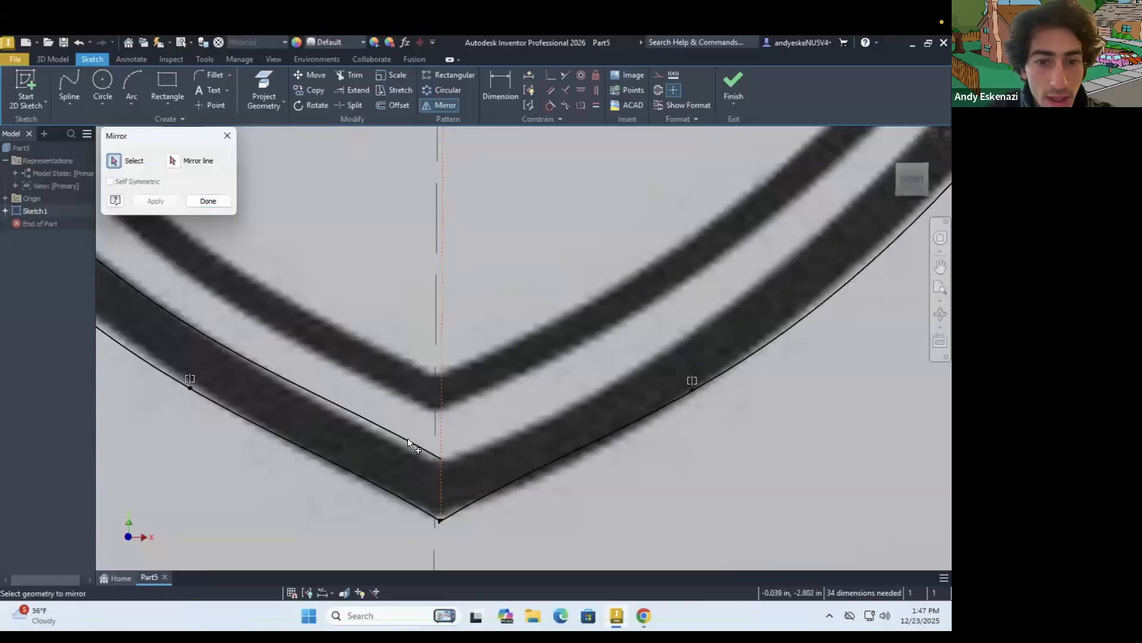
left_click(209, 201)
Try to mirror the inner side spline about the vertical centre line
left_click(377, 425)
left_click(445, 108)
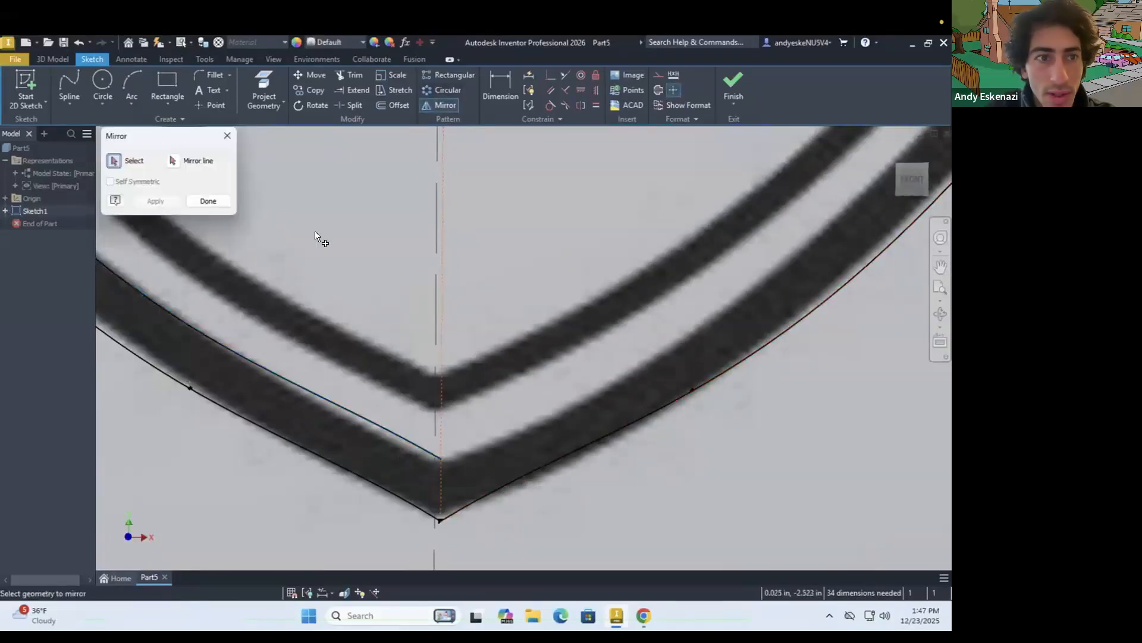
scroll(391, 437, "up", 5)
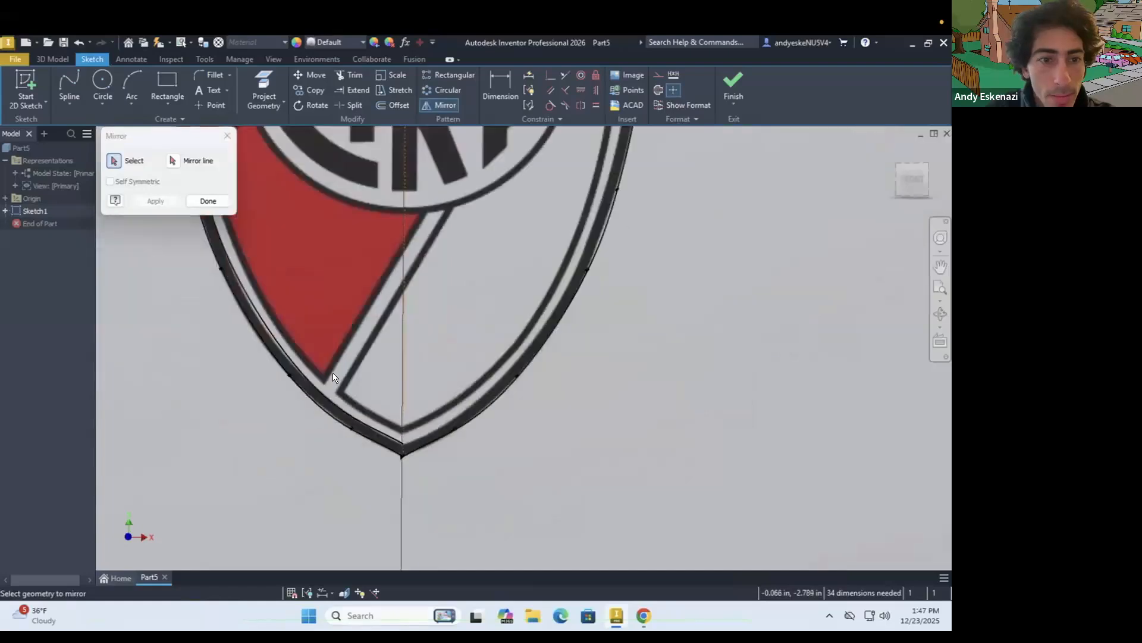
key("Escape")
Try to offset the shield's full outer outline inward
scroll(288, 344, "up", 5)
scroll(247, 212, "down", 7)
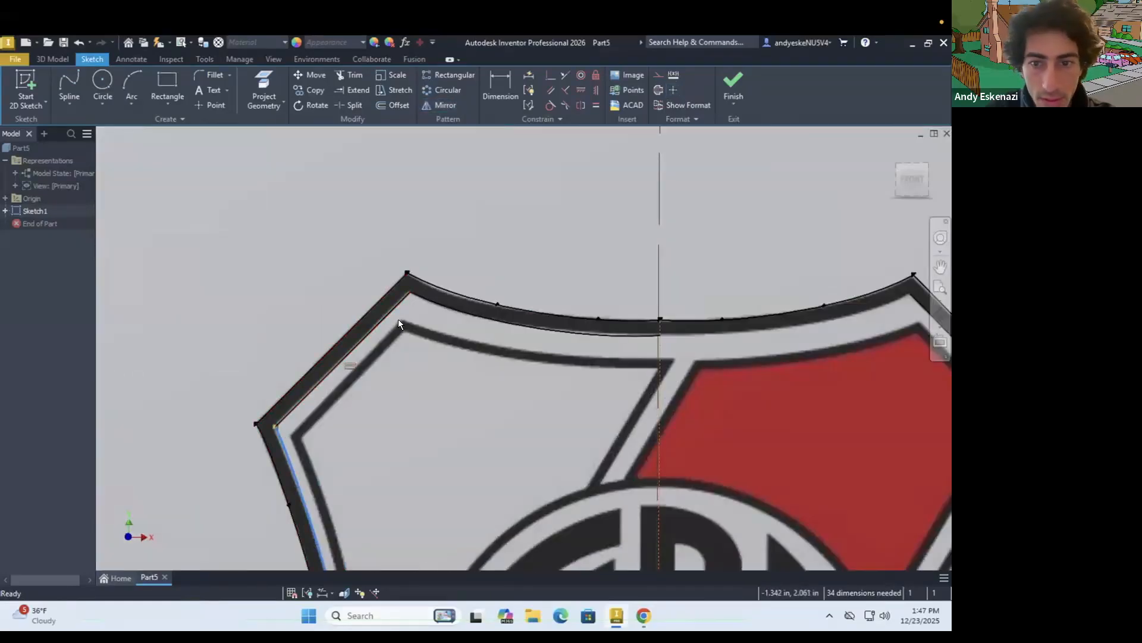
scroll(638, 350, "up", 4)
scroll(598, 329, "down", 6)
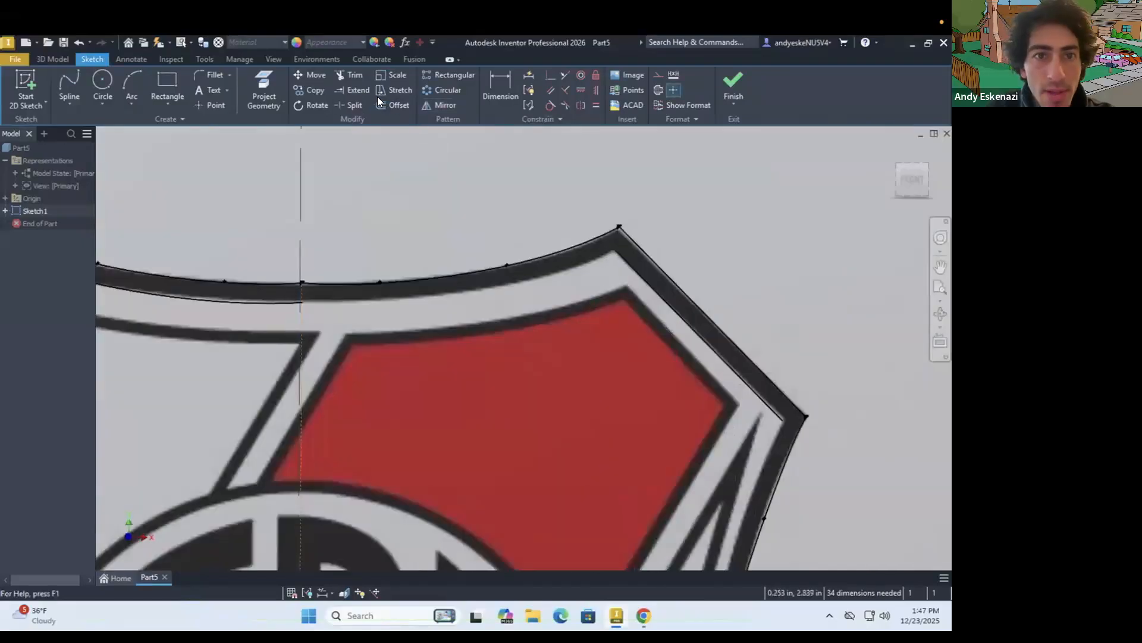
left_click(448, 277)
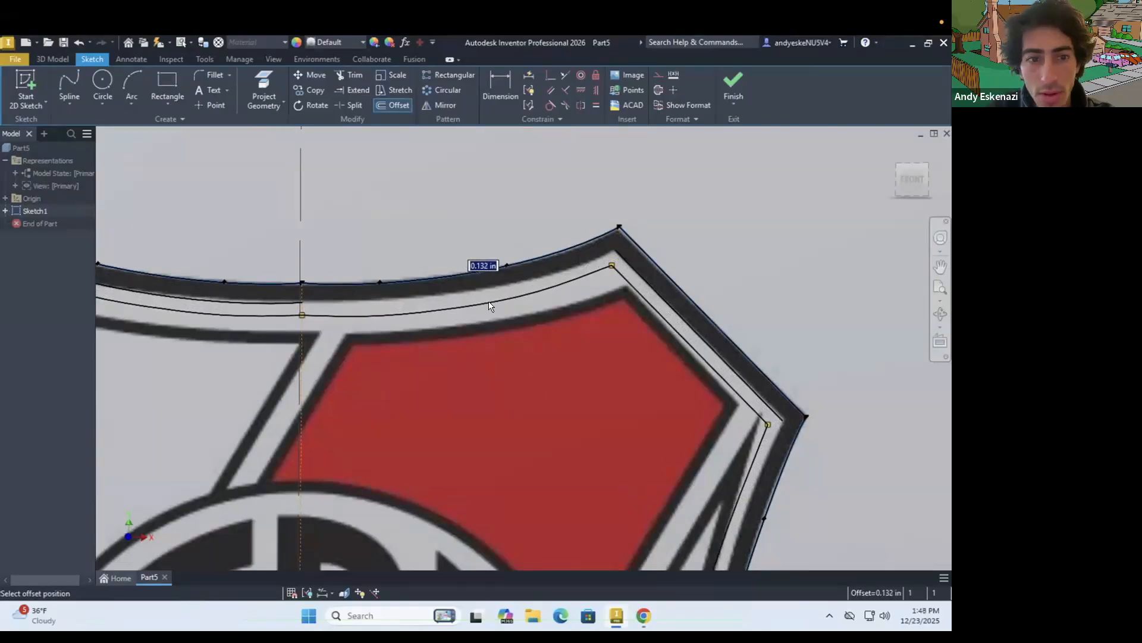
scroll(487, 305, "down", 3)
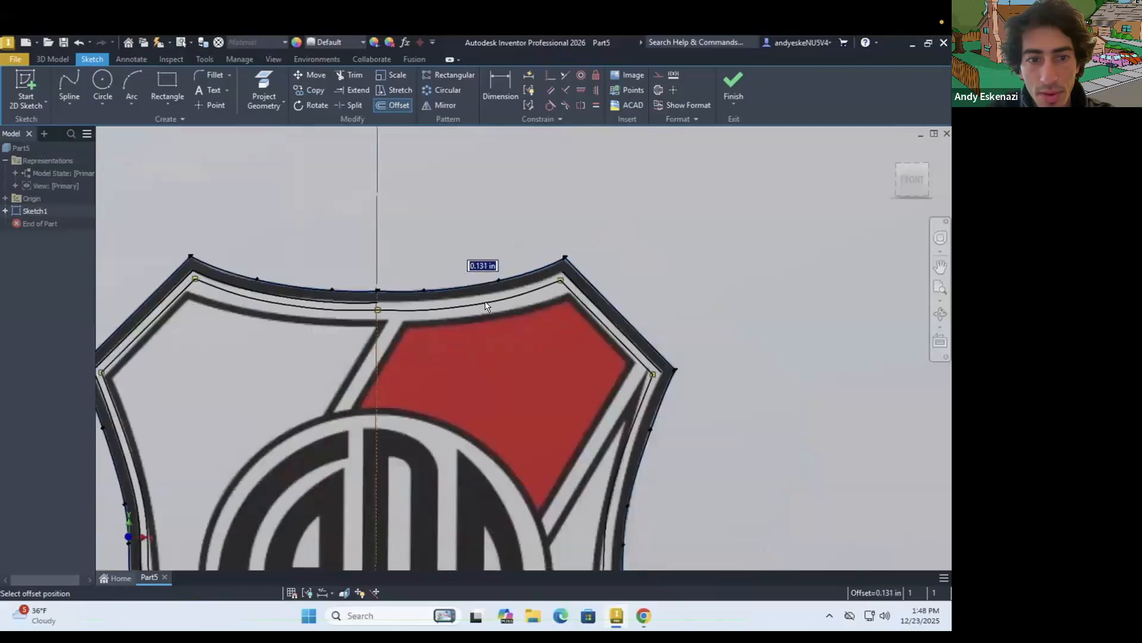
scroll(485, 303, "down", 3)
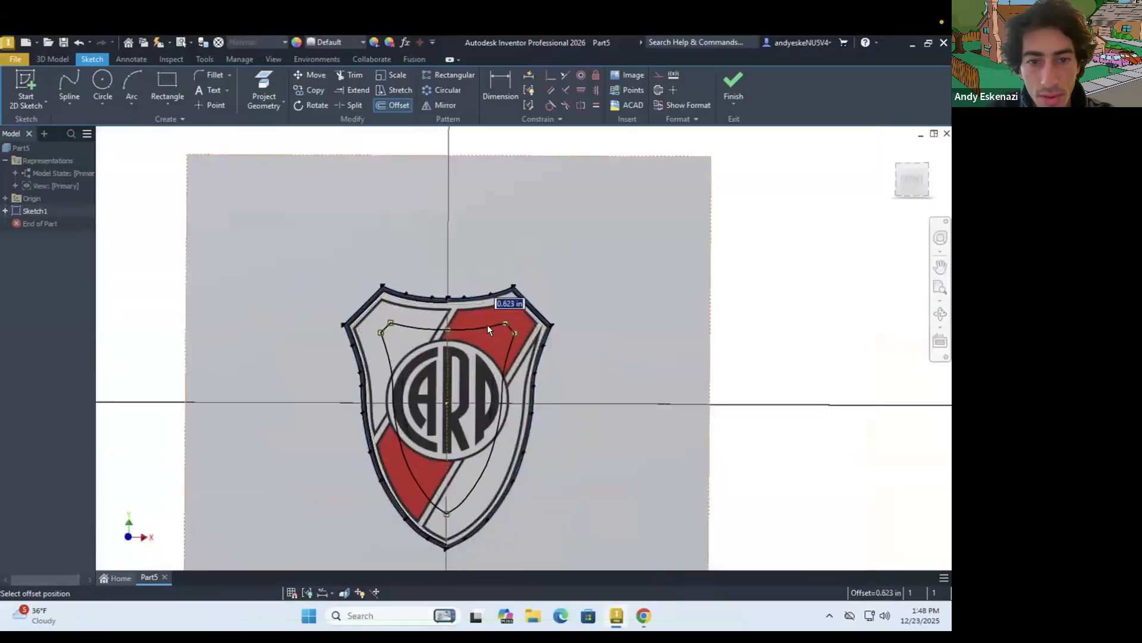
key("Escape")
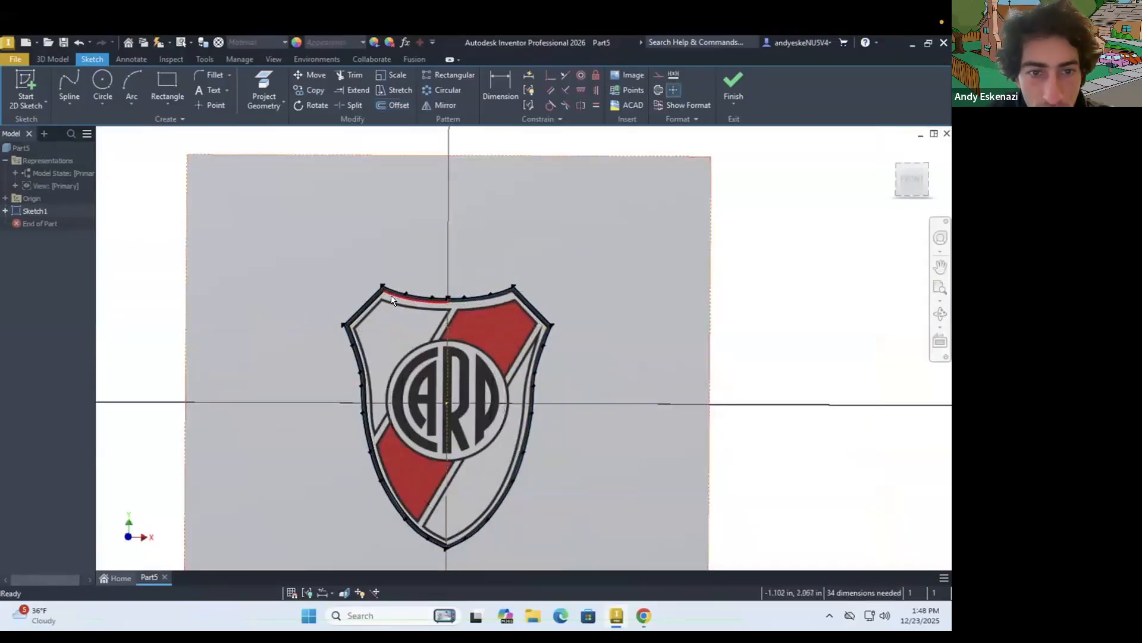
Delete the coincident constraint on the inner top spline
right_click(392, 295)
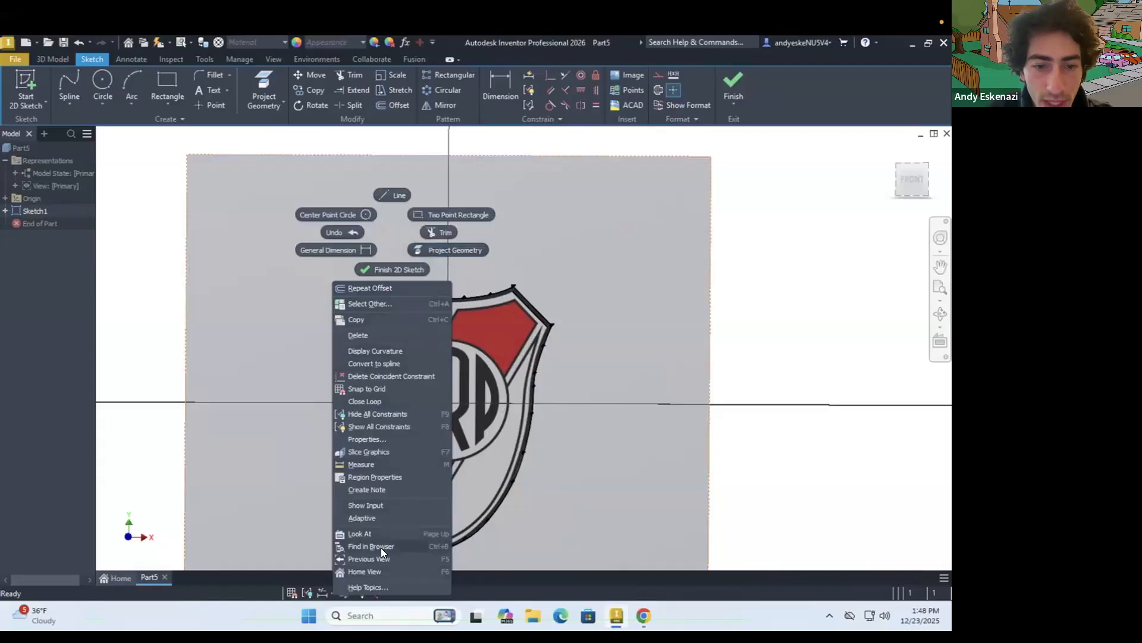
left_click(369, 374)
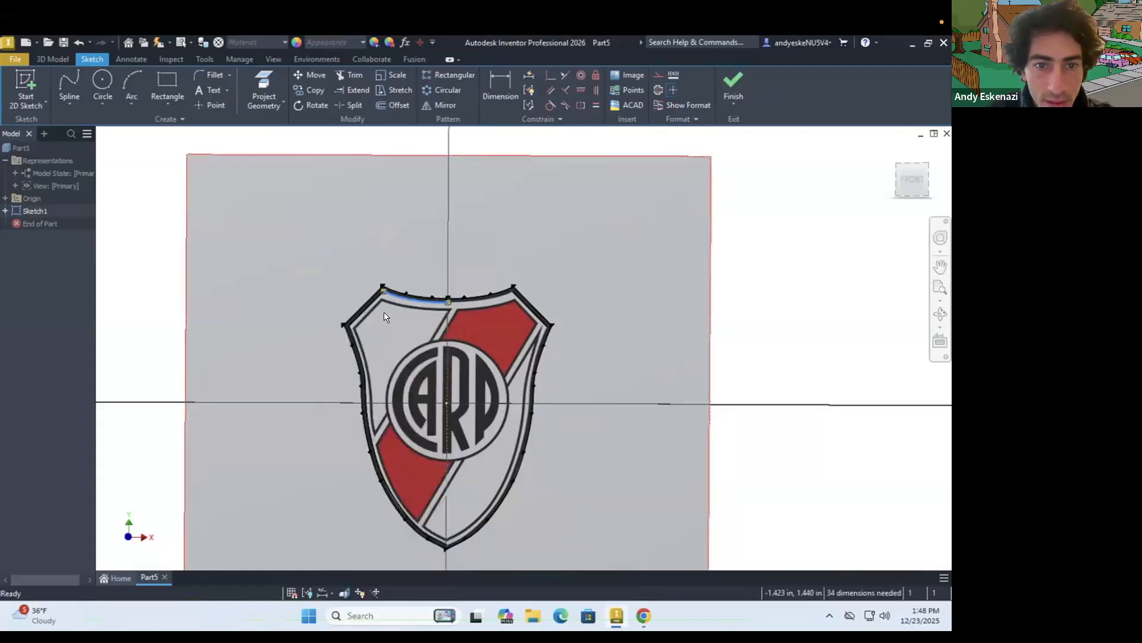
scroll(383, 304, "down", 5)
right_click(393, 267)
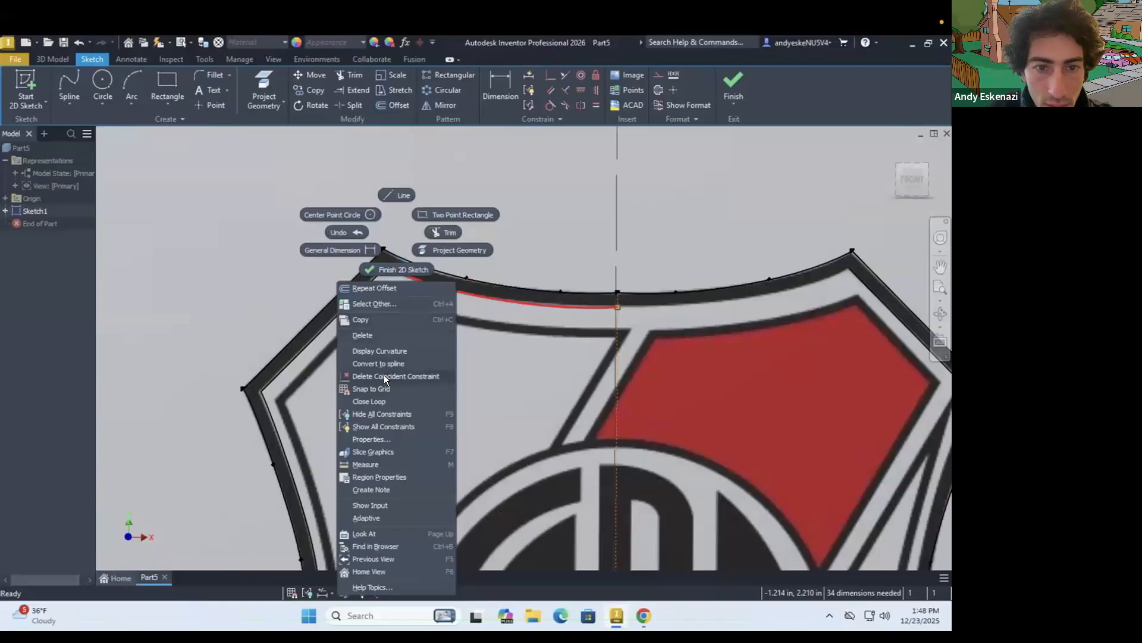
left_click(383, 375)
right_click(397, 272)
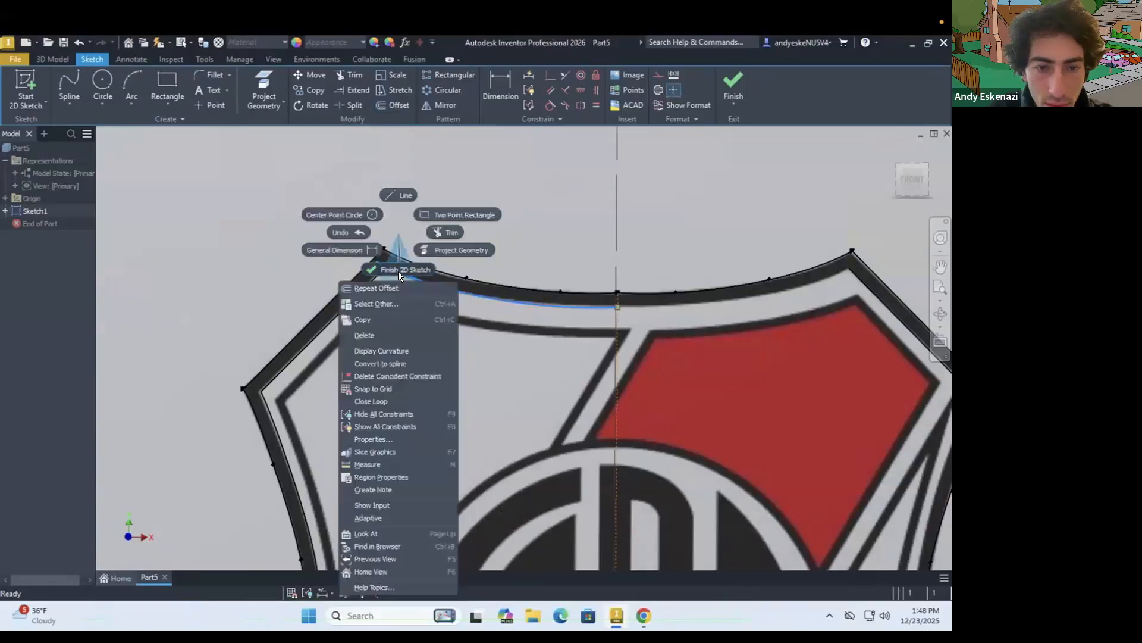
key("Escape")
key("Escape")
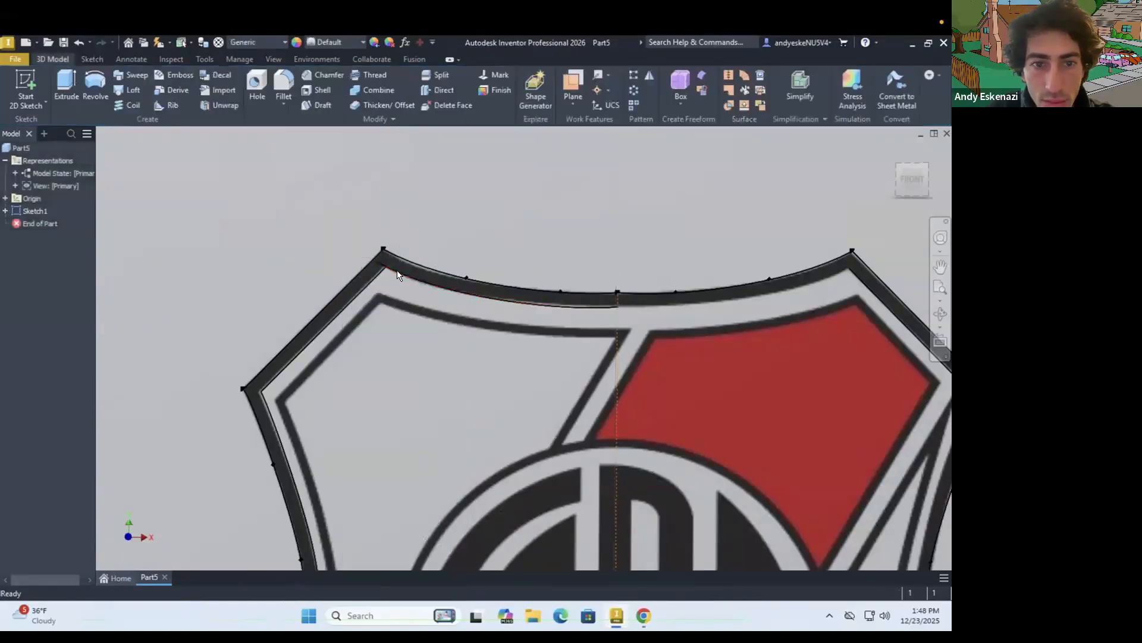
right_click(381, 263)
key("Escape")
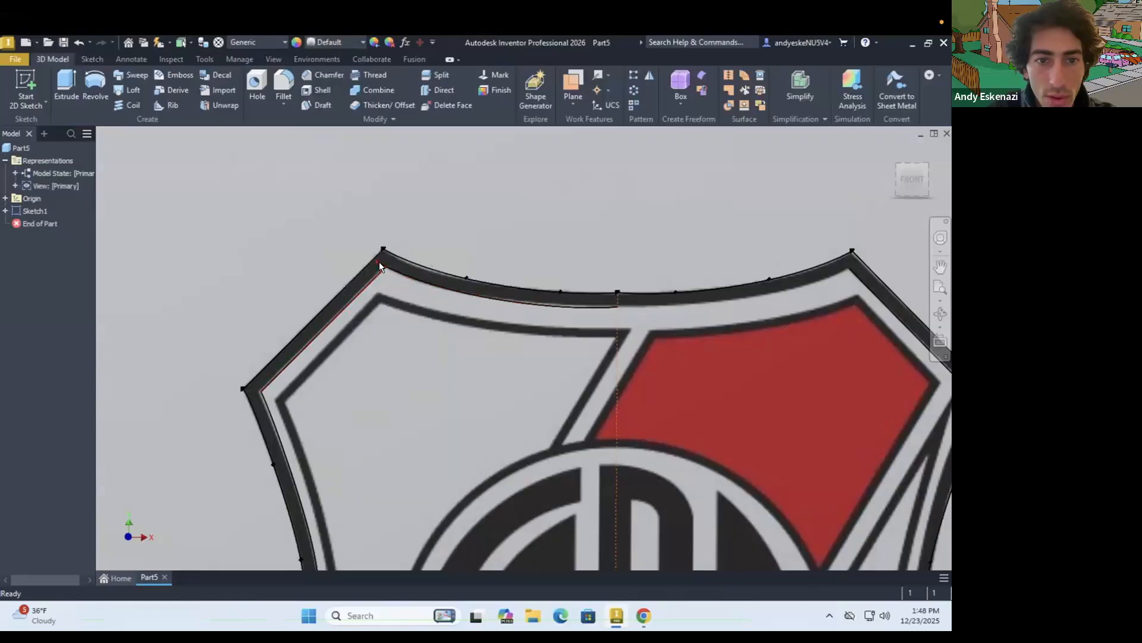
right_click(396, 268)
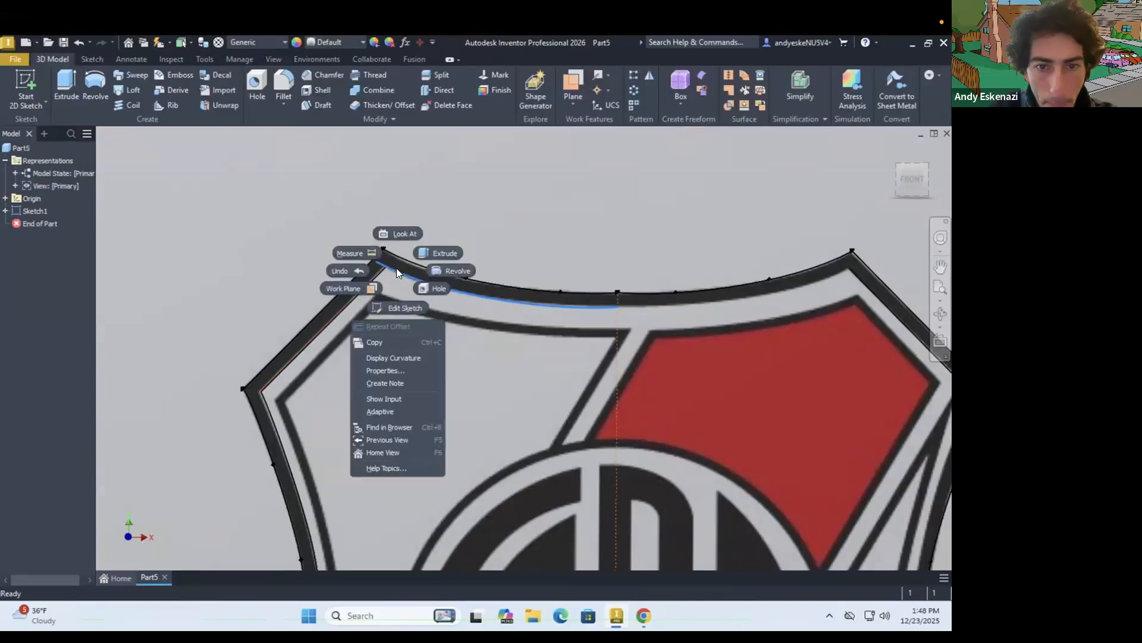
key("Escape")
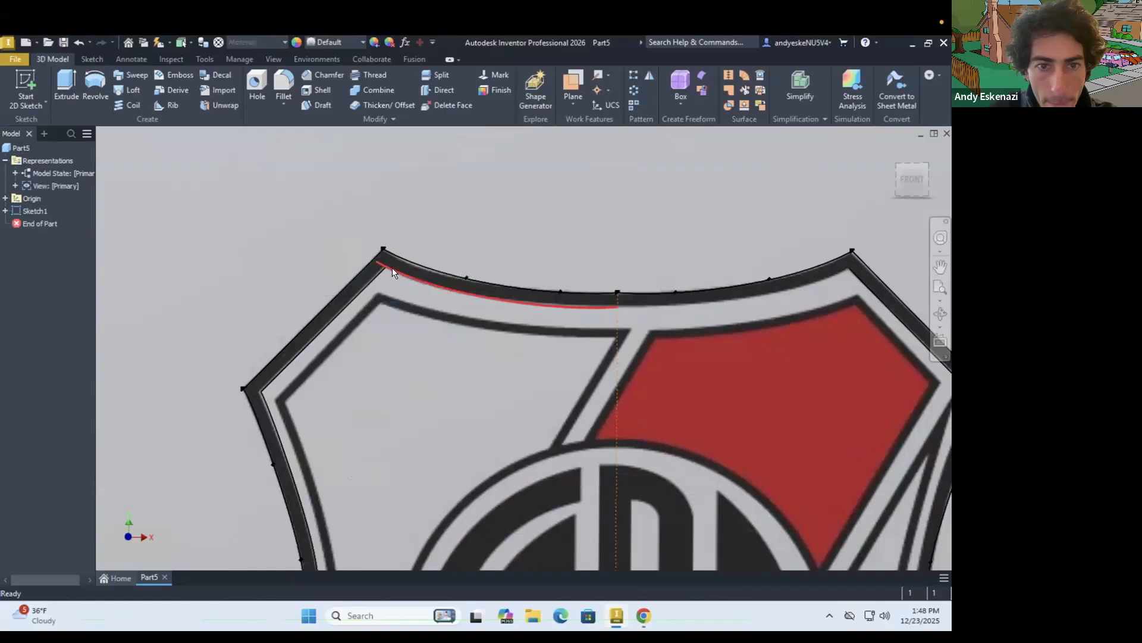
right_click(392, 269)
key("Escape")
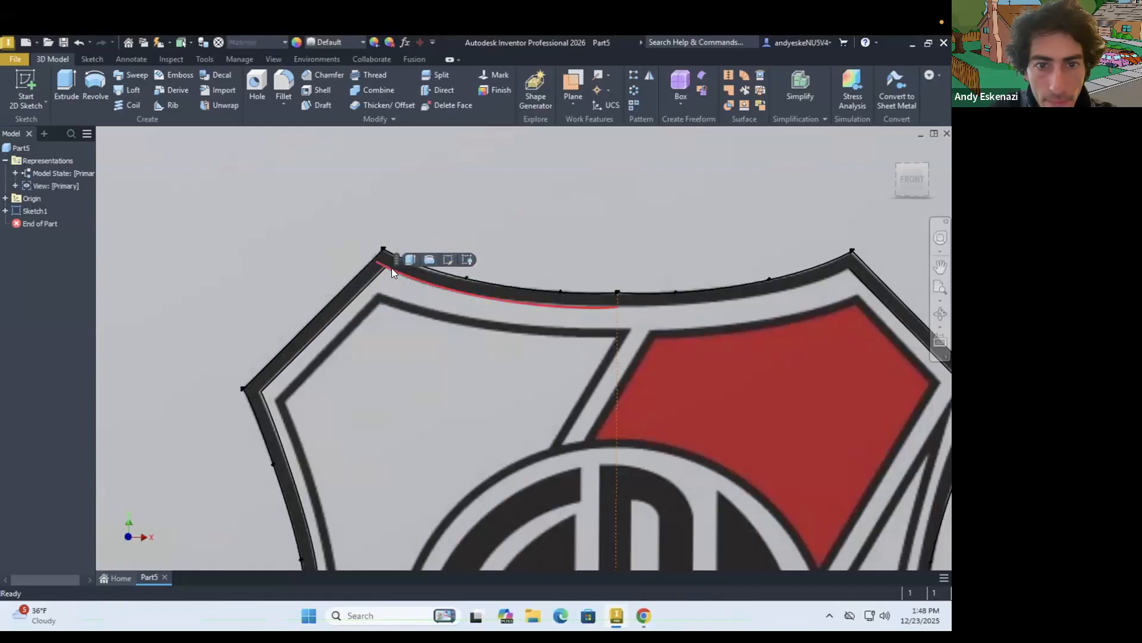
right_click(392, 272)
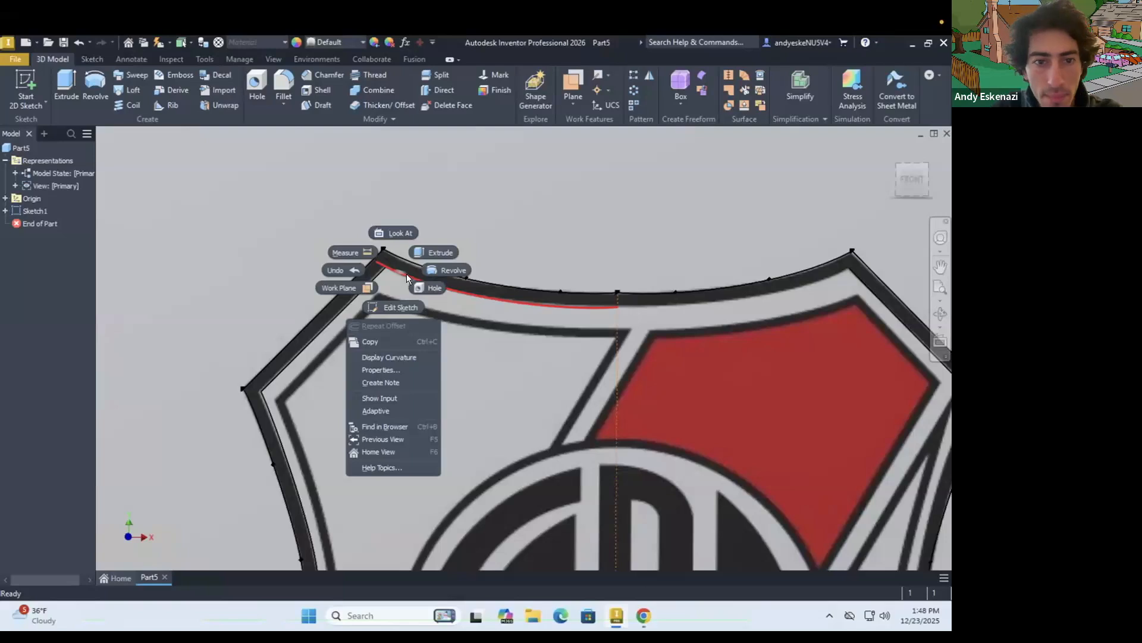
key("Escape")
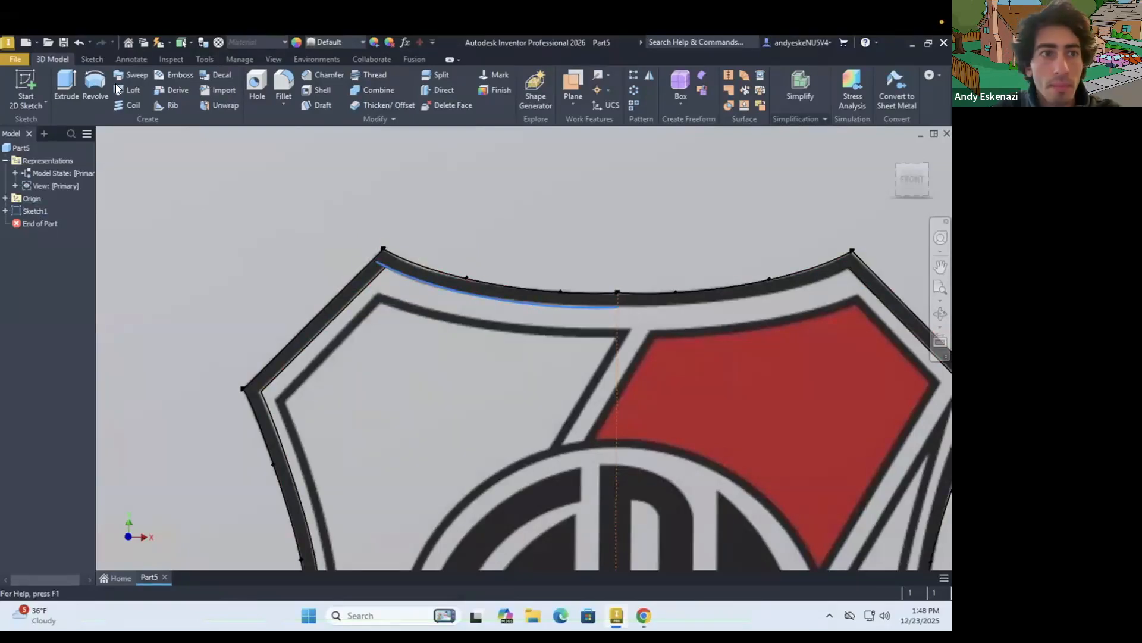
Reopen Sketch1 for editing
left_click(94, 57)
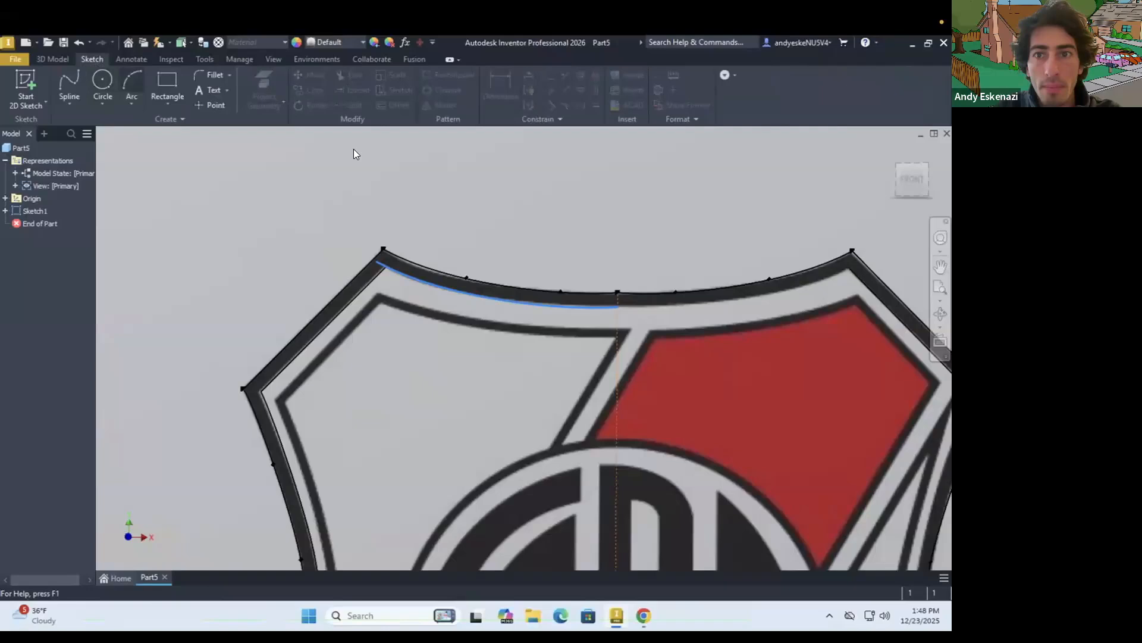
right_click(34, 210)
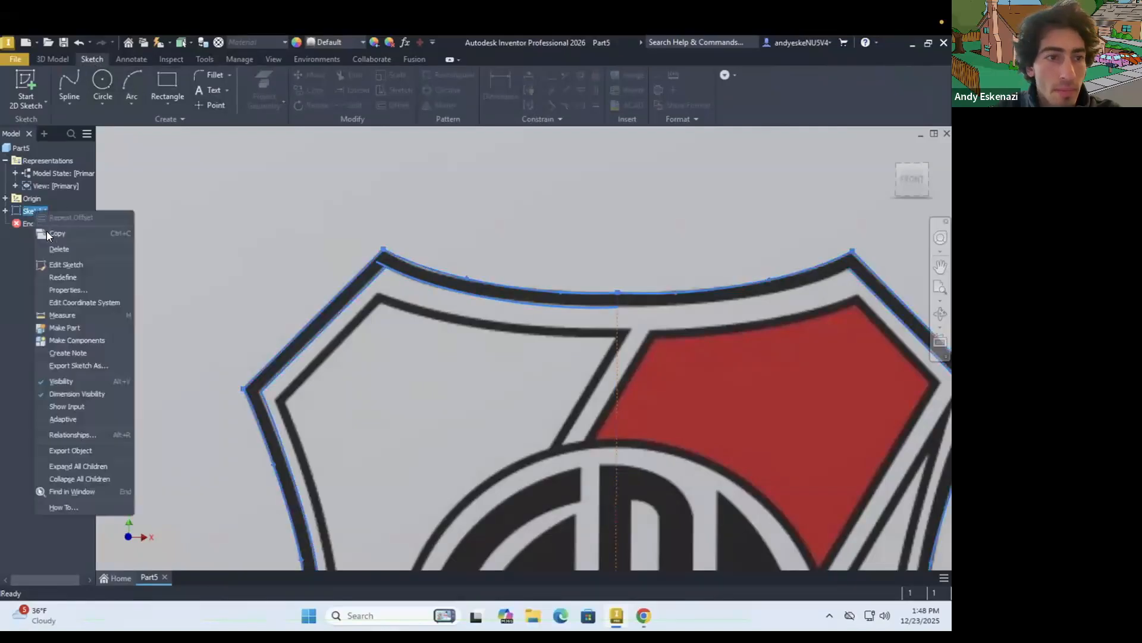
left_click(74, 267)
scroll(395, 351, "down", 7)
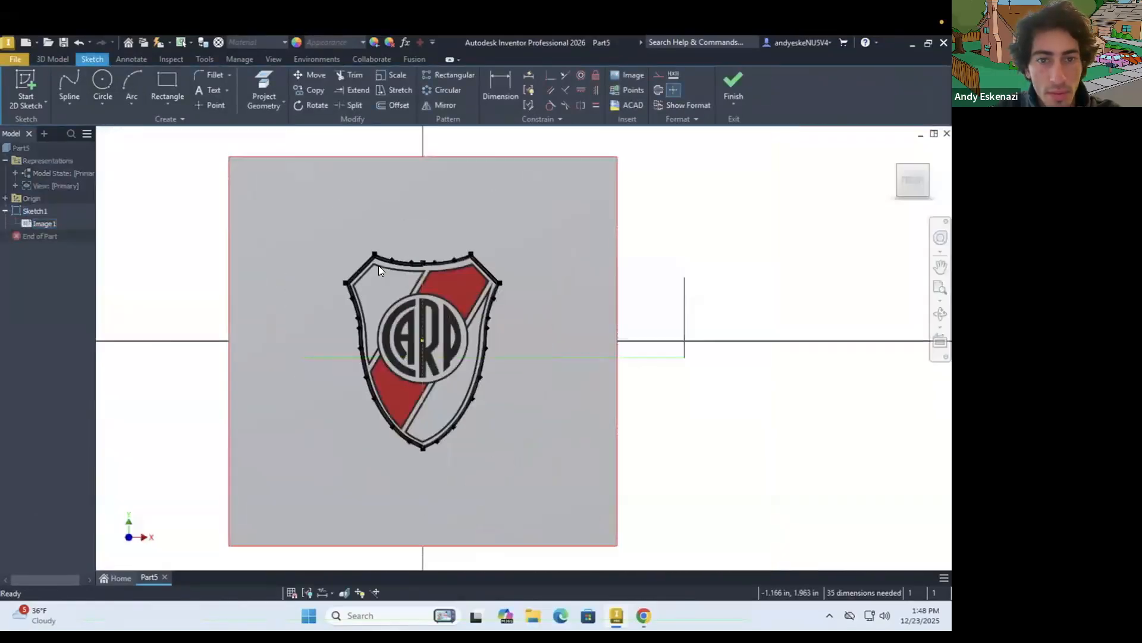
scroll(377, 262, "up", 5)
right_click(368, 239)
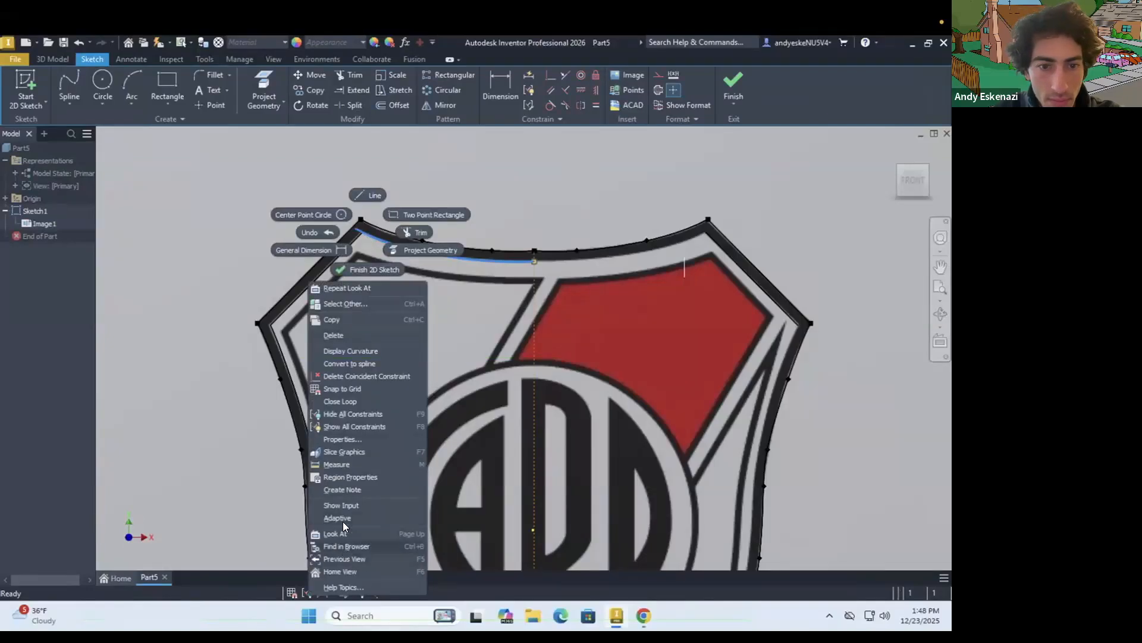
left_click(340, 402)
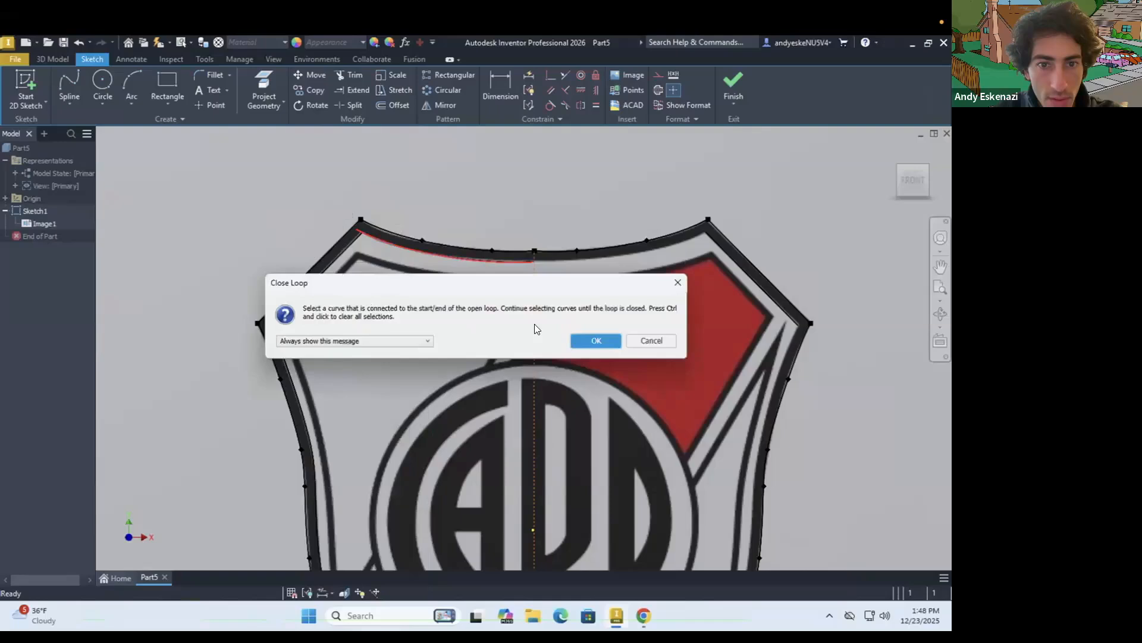
left_click(649, 342)
Trim away the inner top spline, inner corner line and inner side spline on the left half of the shield
right_click(518, 265)
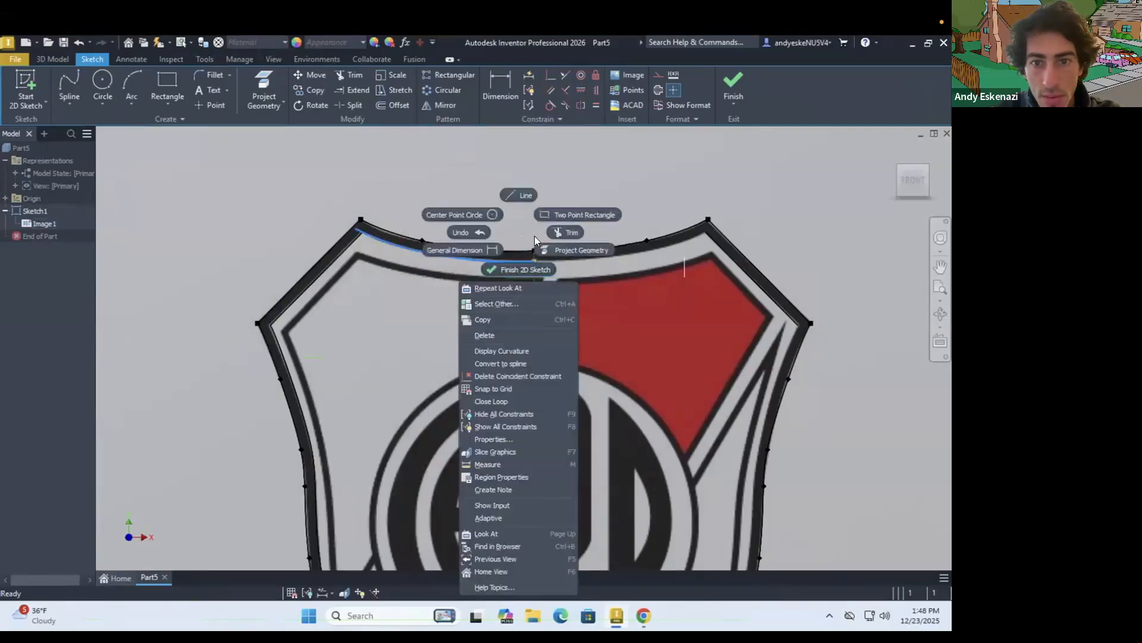
left_click(561, 232)
left_click(354, 76)
scroll(324, 223, "up", 3)
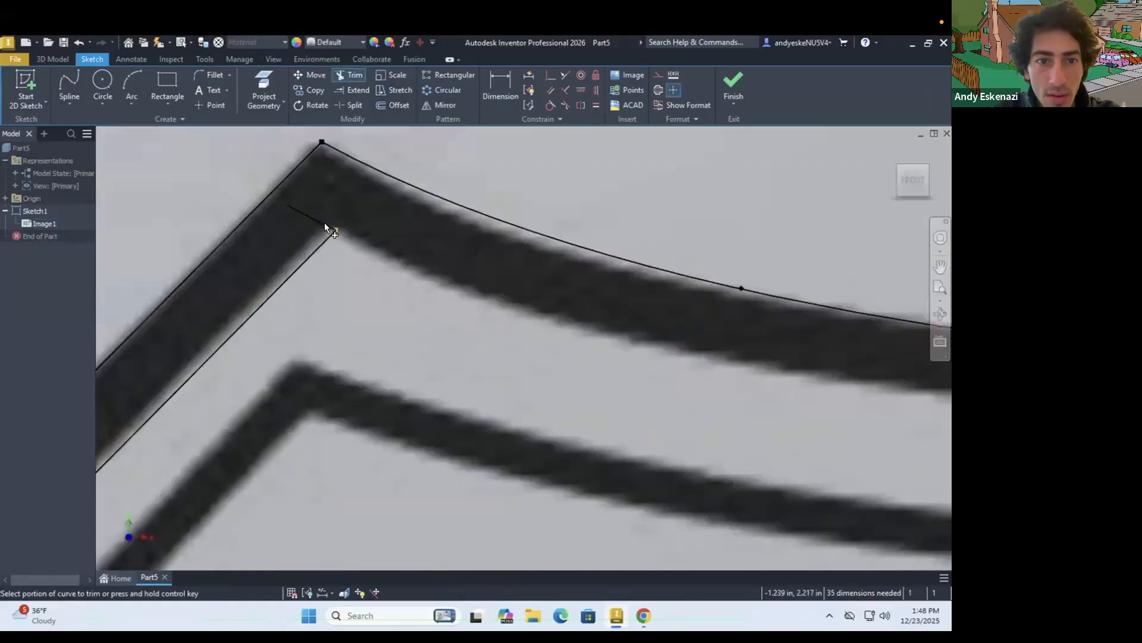
scroll(285, 372, "down", 2)
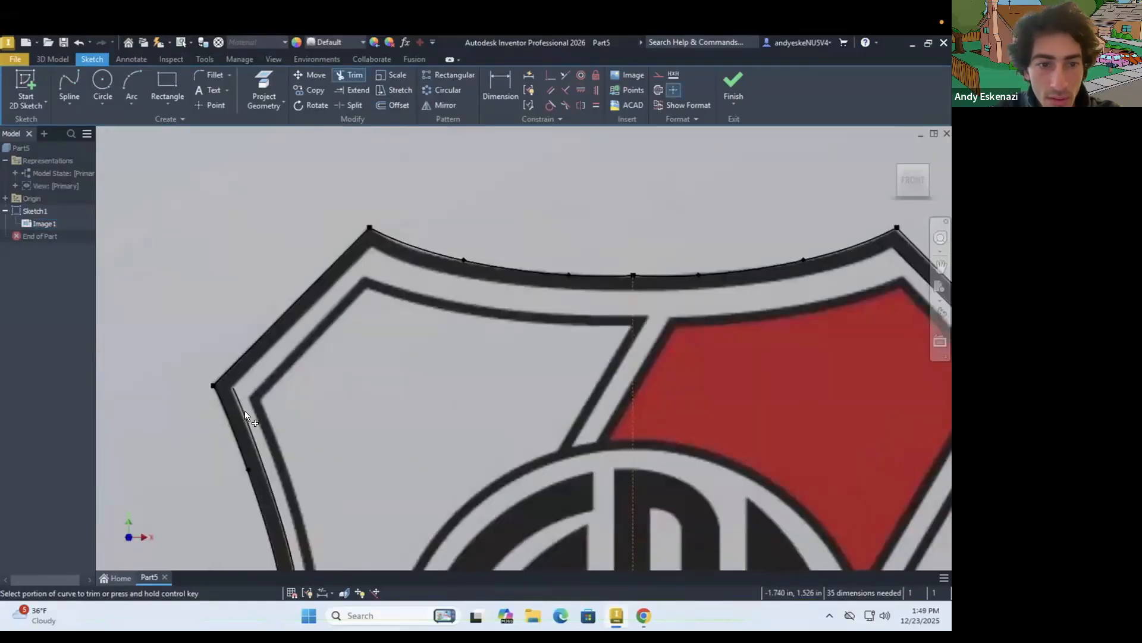
scroll(262, 330, "down", 5)
scroll(321, 456, "up", 6)
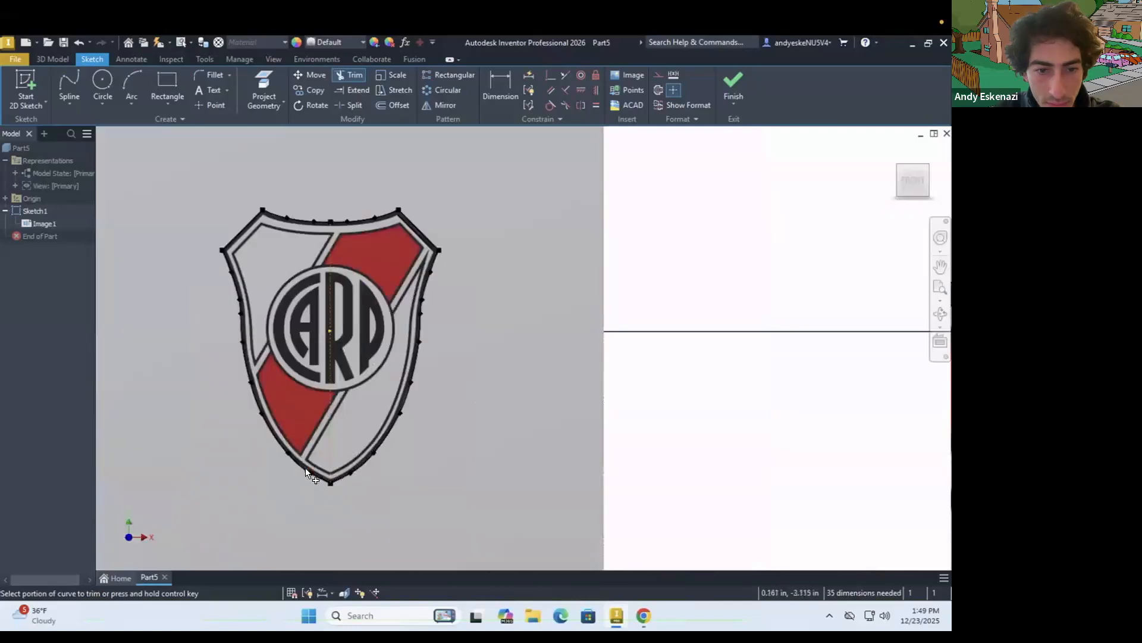
scroll(333, 461, "down", 1)
scroll(356, 470, "up", 2)
scroll(357, 473, "down", 6)
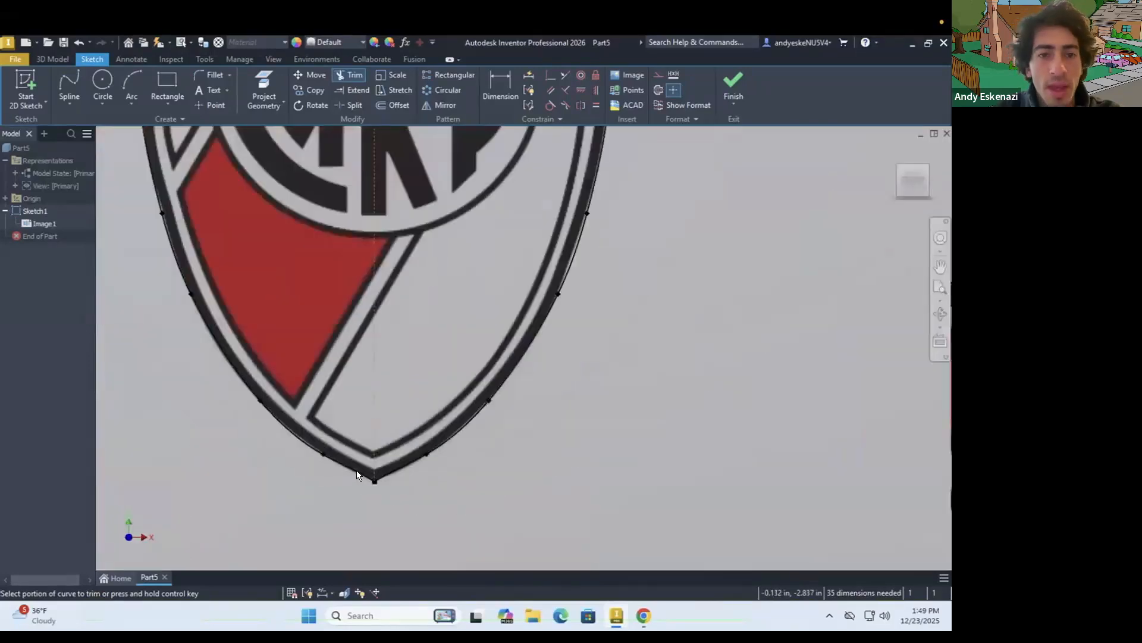
key("Escape")
Offset the shield's full outer outline inward by about 0.067 in, along the inner edge of the black border
scroll(296, 229, "up", 5)
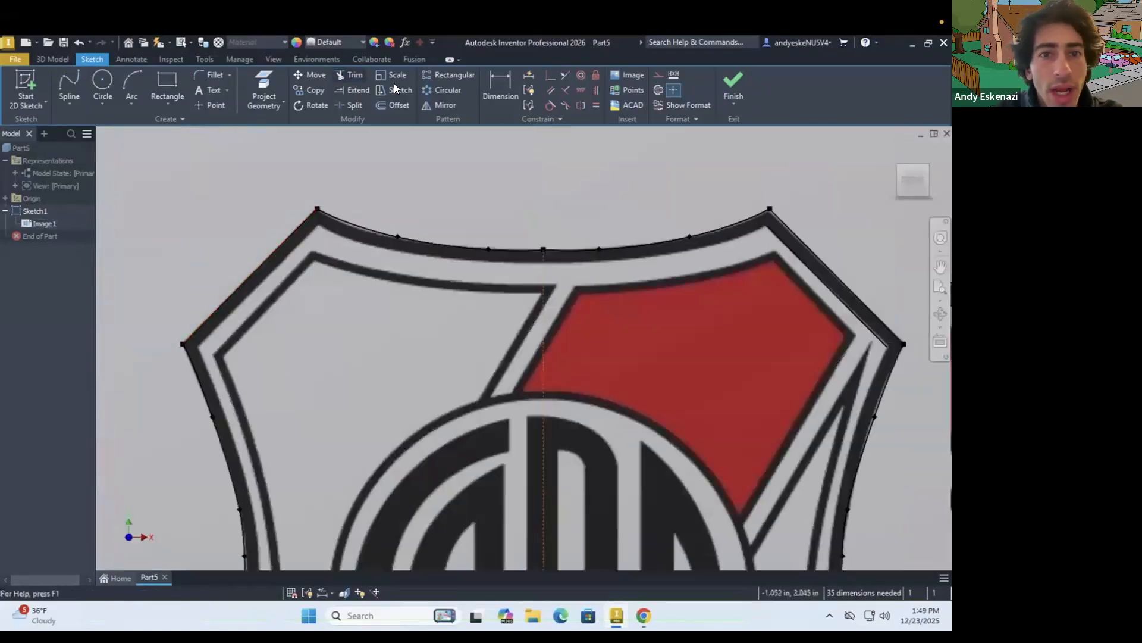
left_click(399, 104)
left_click(337, 218)
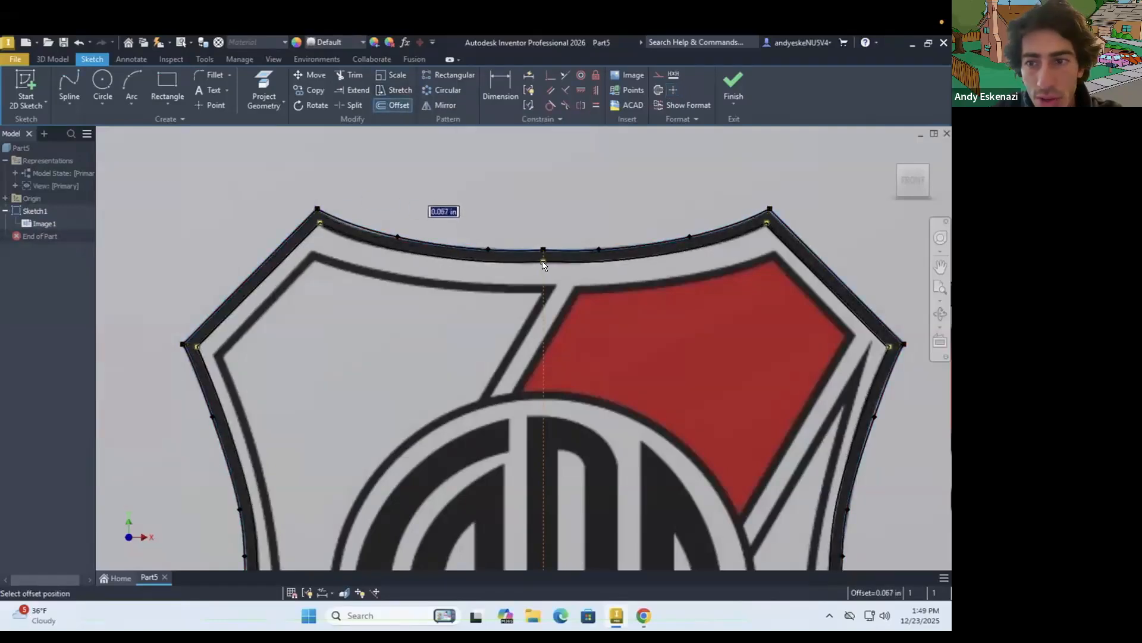
scroll(228, 301, "down", 8)
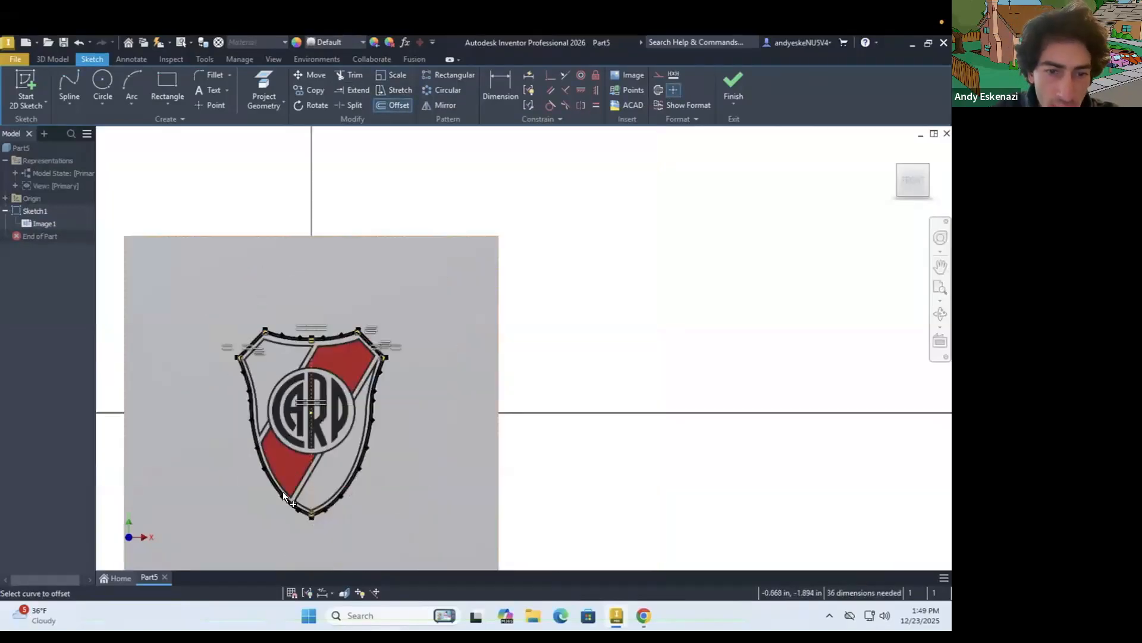
scroll(256, 480, "up", 10)
scroll(344, 552, "down", 3)
scroll(366, 525, "up", 3)
scroll(417, 516, "down", 4)
scroll(328, 378, "up", 3)
scroll(329, 205, "up", 3)
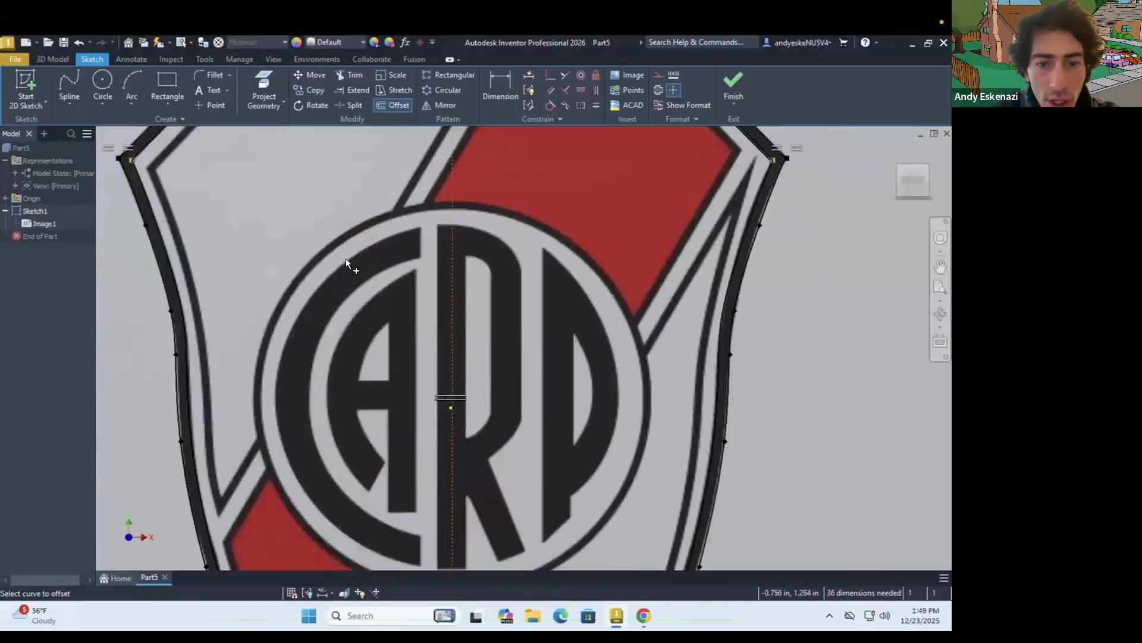
left_click(108, 76)
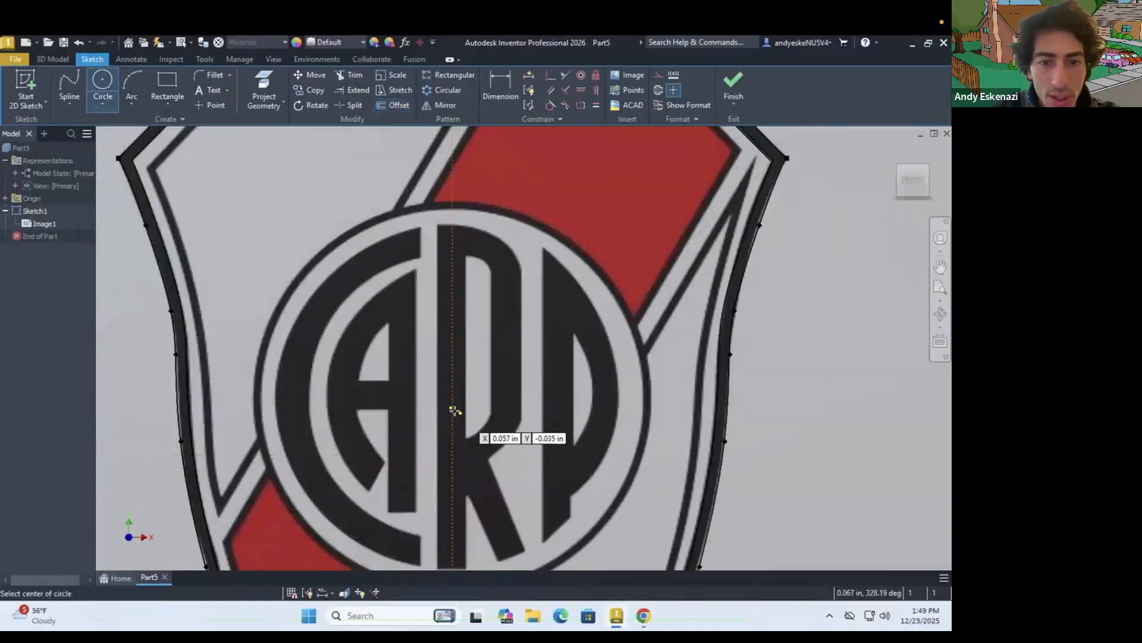
left_click(450, 406)
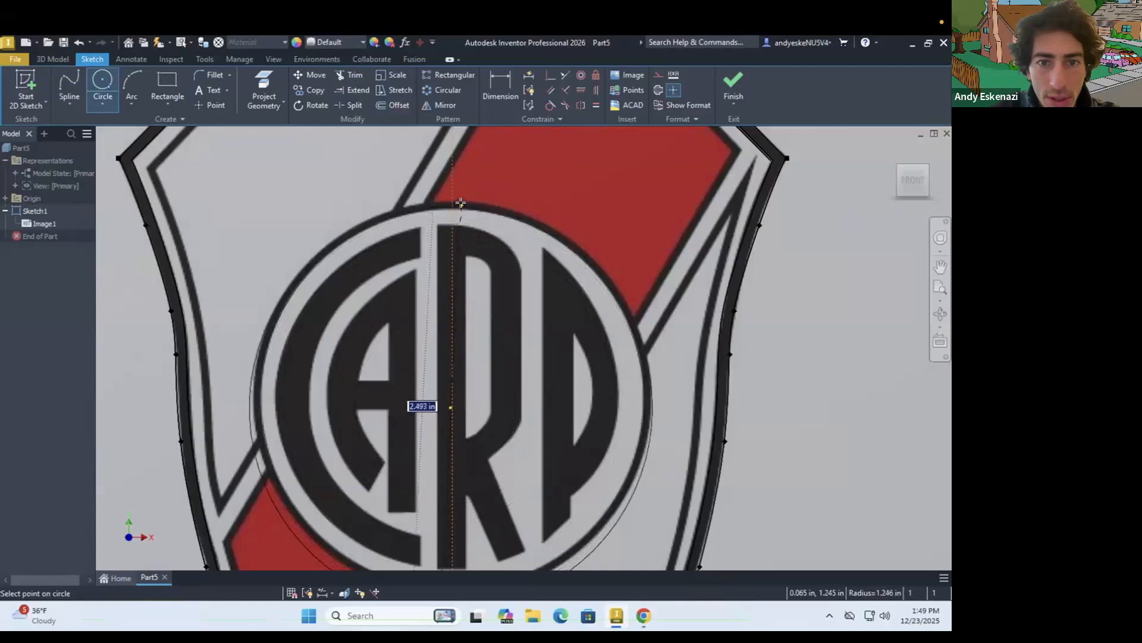
key("Escape")
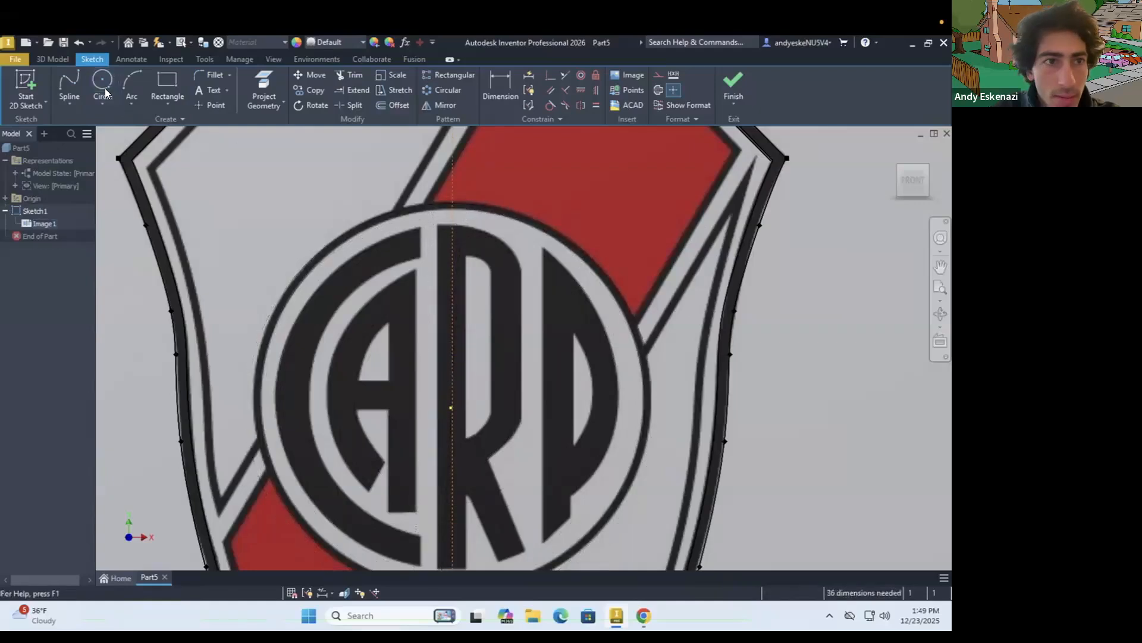
Sketch a circle centred on the origin, tracing the black ring around the CARP emblem
key("c")
left_click(450, 407)
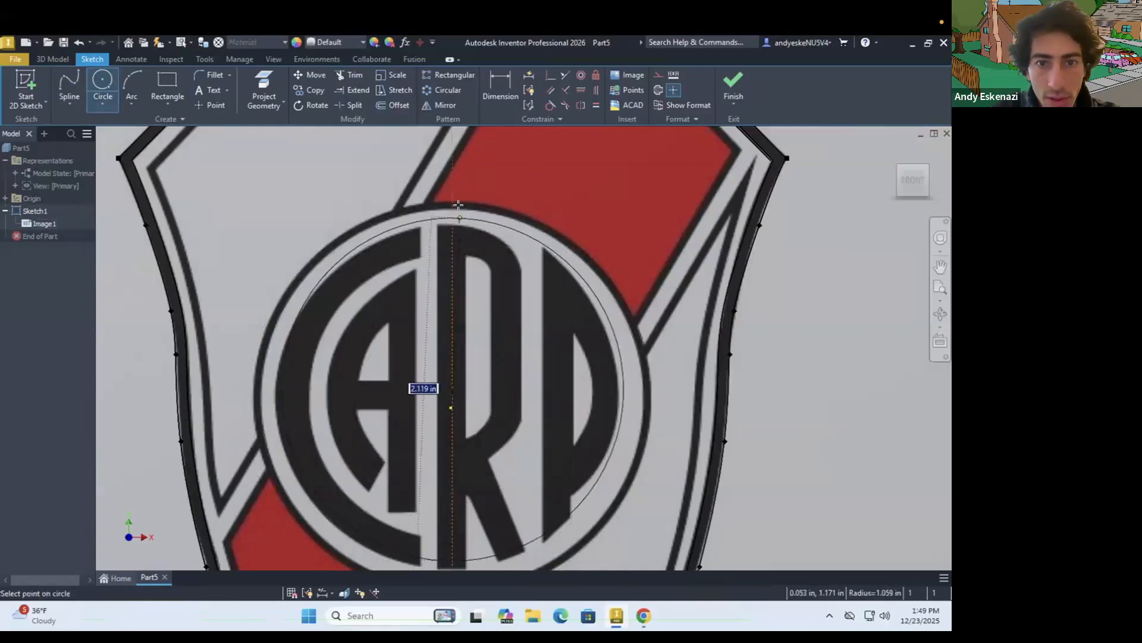
left_click(464, 203)
scroll(332, 356, "down", 3)
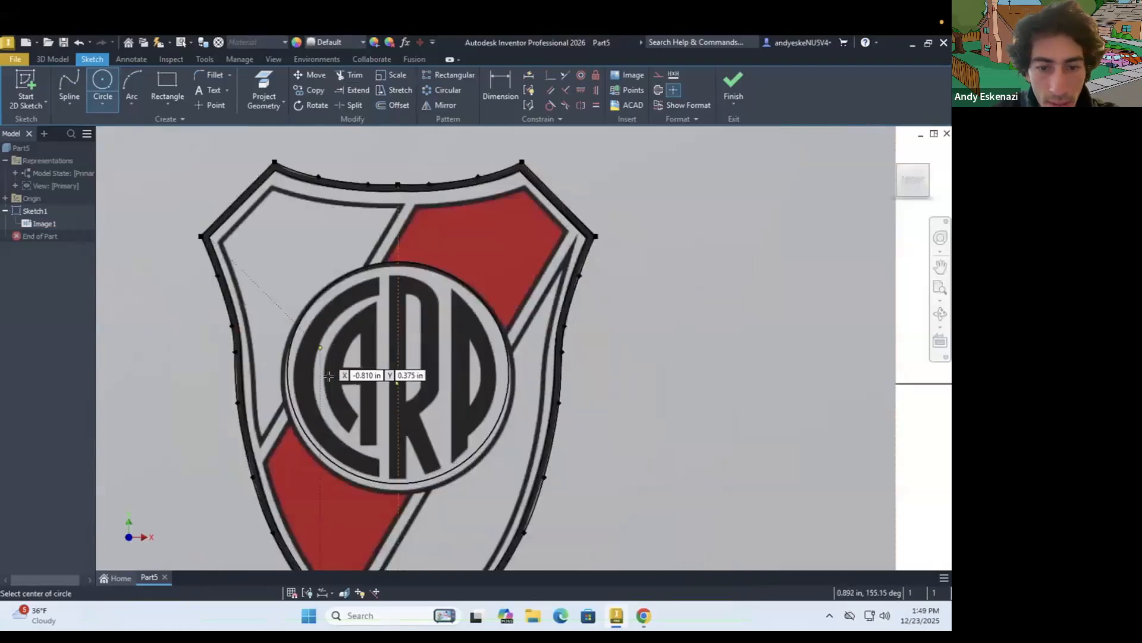
scroll(345, 445, "up", 2)
key("Escape")
Try to fit the emblem circle to the black ring by resizing and repositioning it
left_click_drag(405, 414, 402, 426)
scroll(398, 335, "down", 5)
scroll(392, 257, "up", 6)
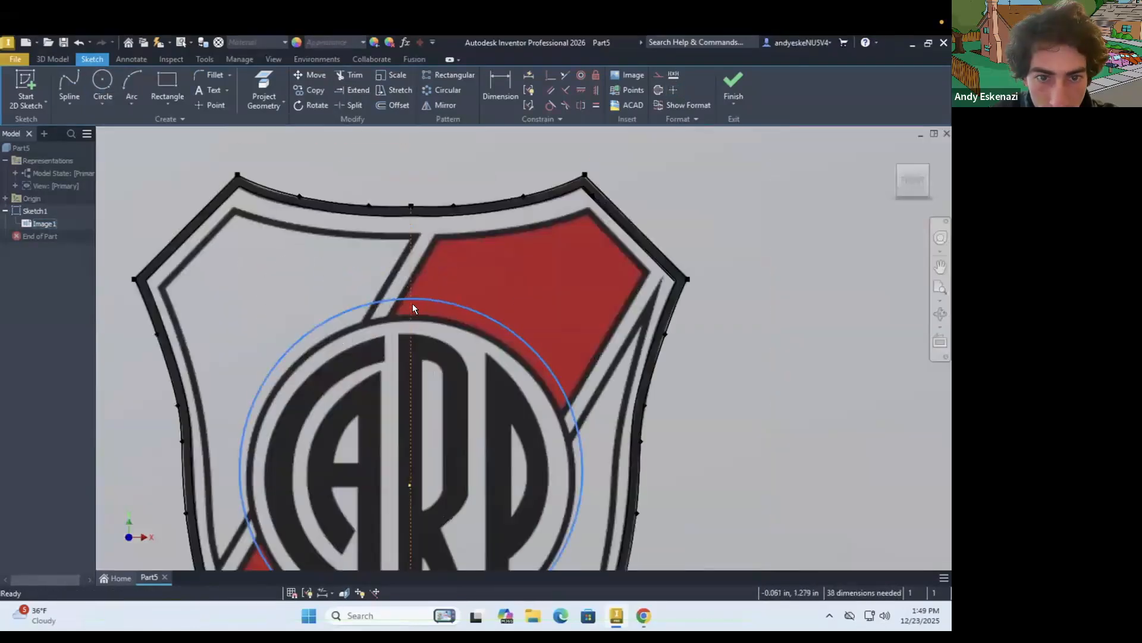
left_click_drag(420, 300, 423, 321)
scroll(419, 312, "down", 3)
left_click_drag(413, 412, 434, 320)
Delete the ill-fitting circle from the central emblem
left_click(434, 323)
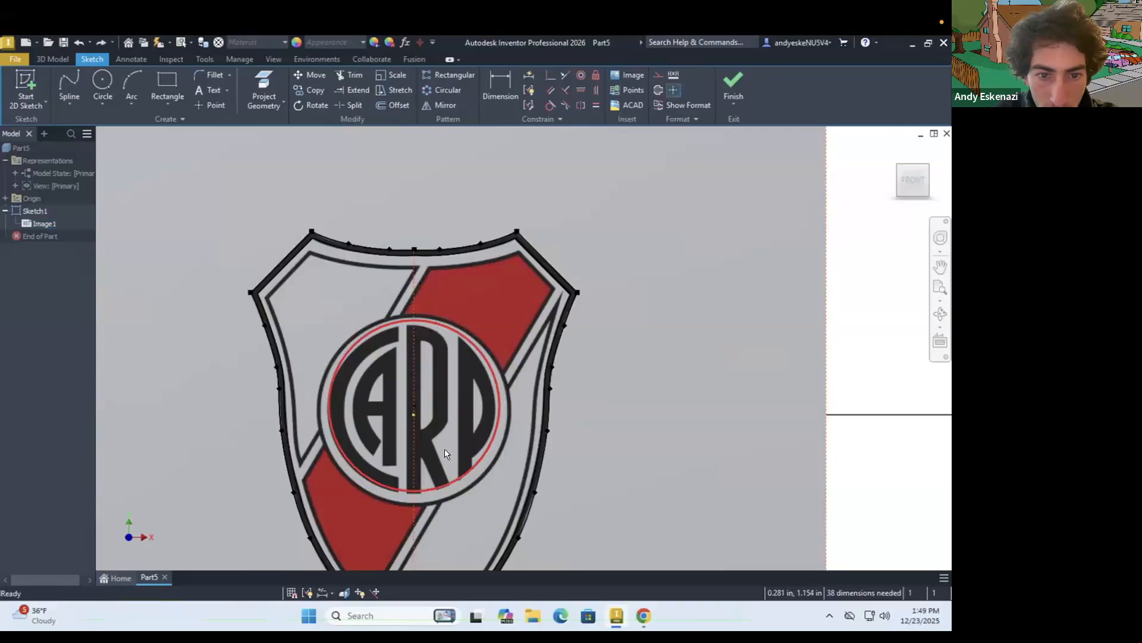
right_click(445, 481)
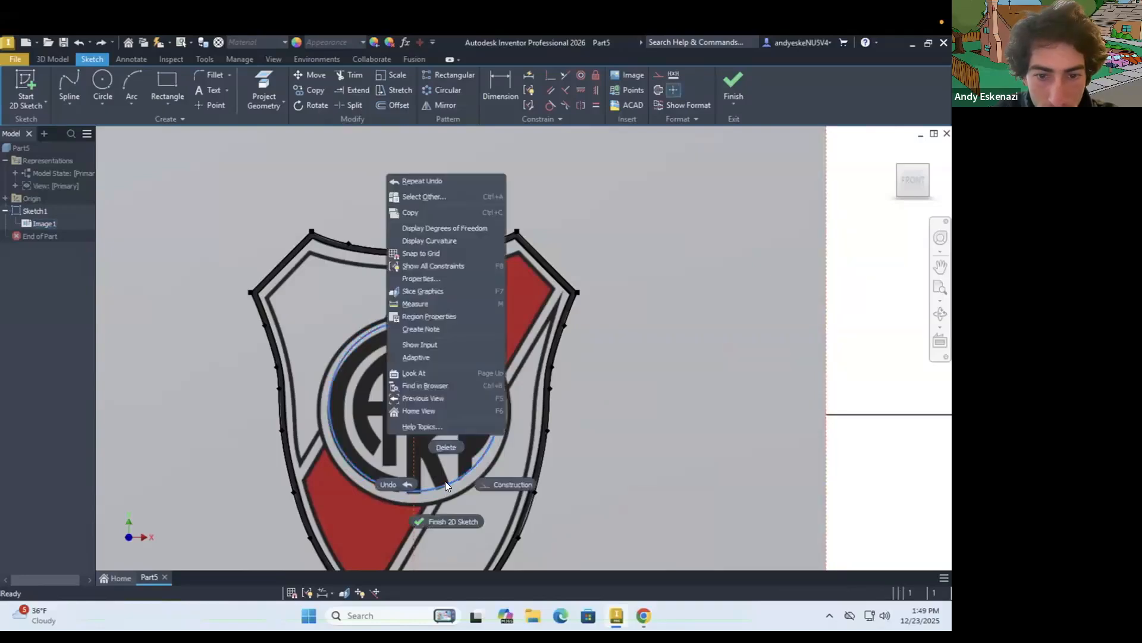
left_click(451, 447)
left_click(101, 95)
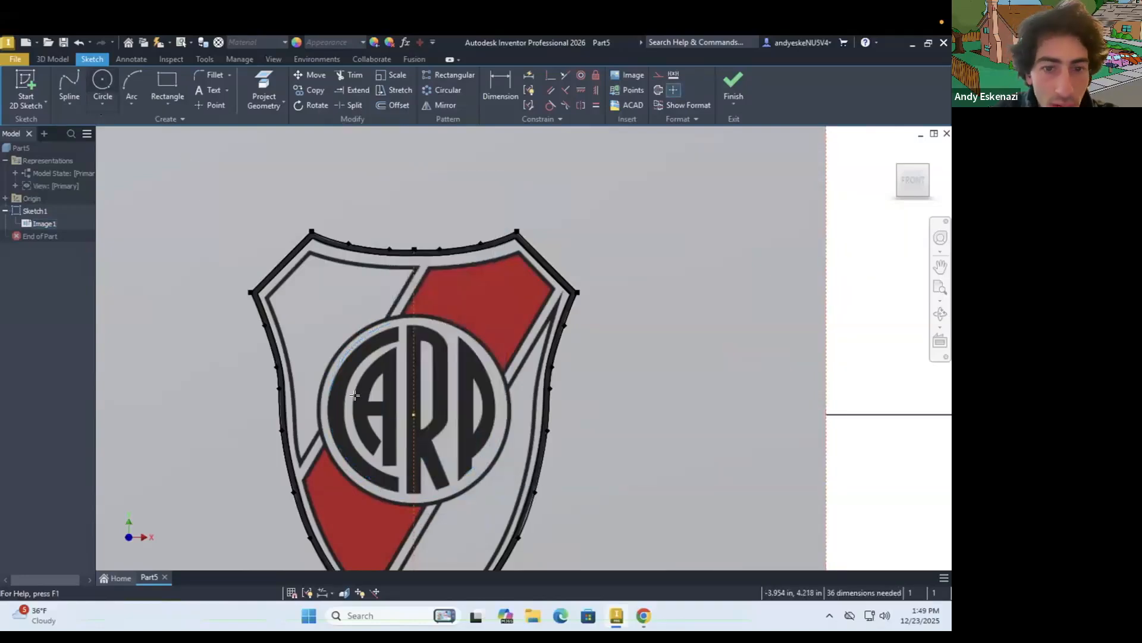
left_click(413, 415)
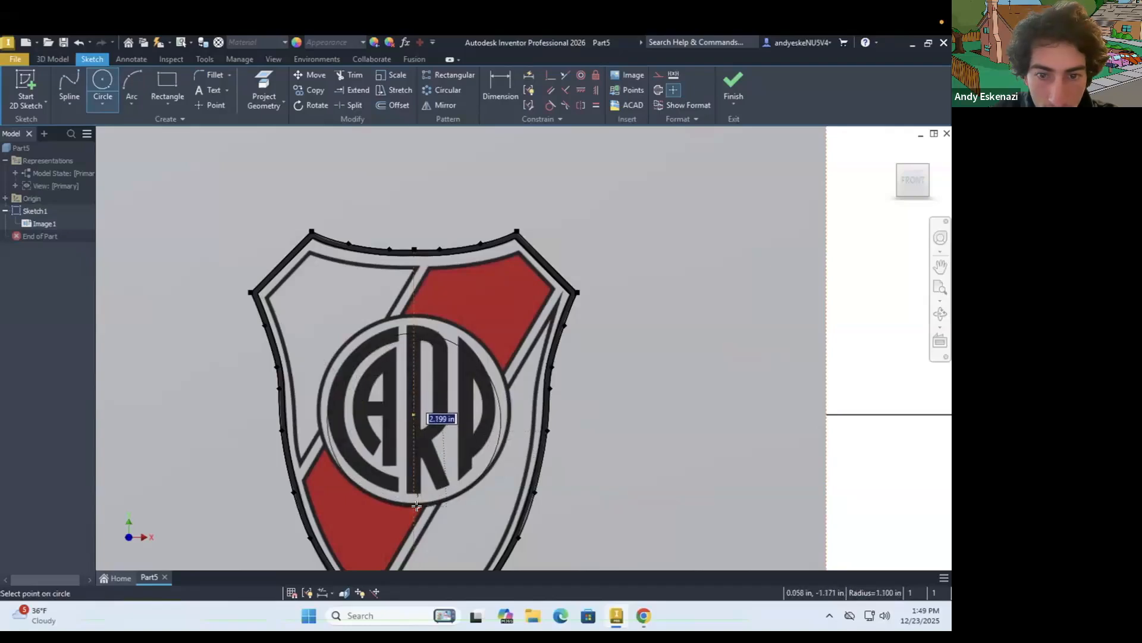
key("Escape")
left_click(100, 97)
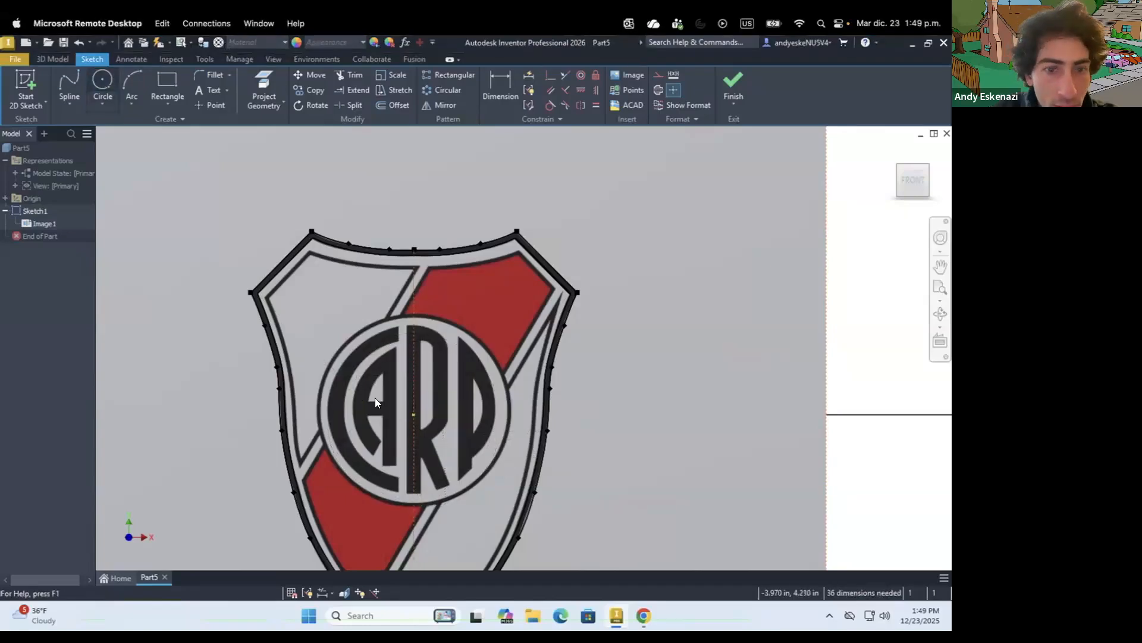
left_click(414, 414)
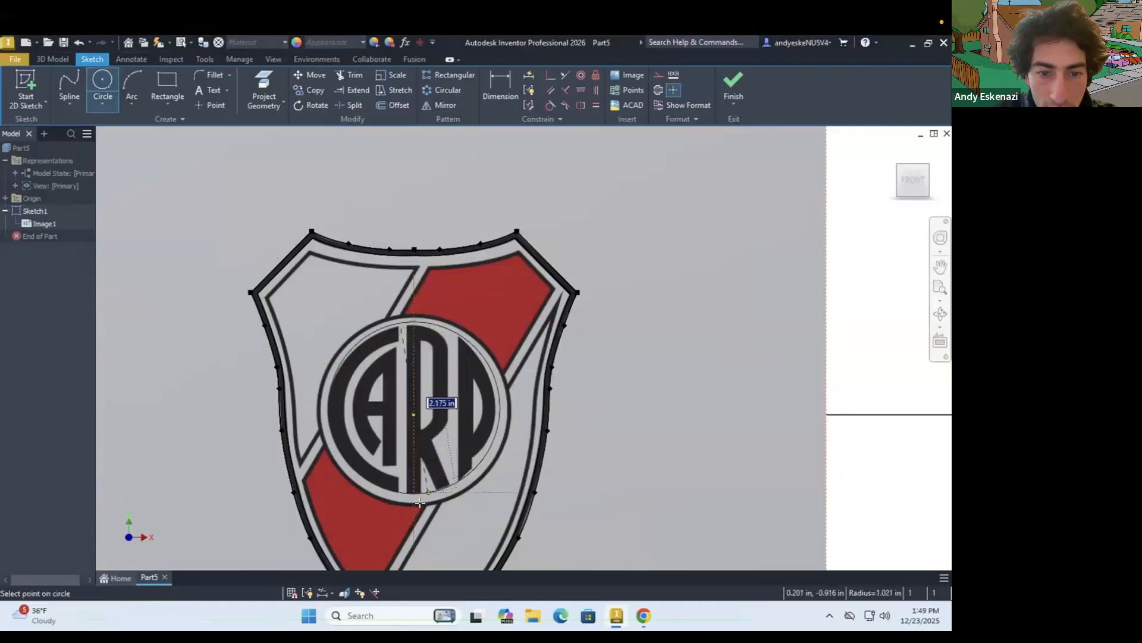
key("Escape")
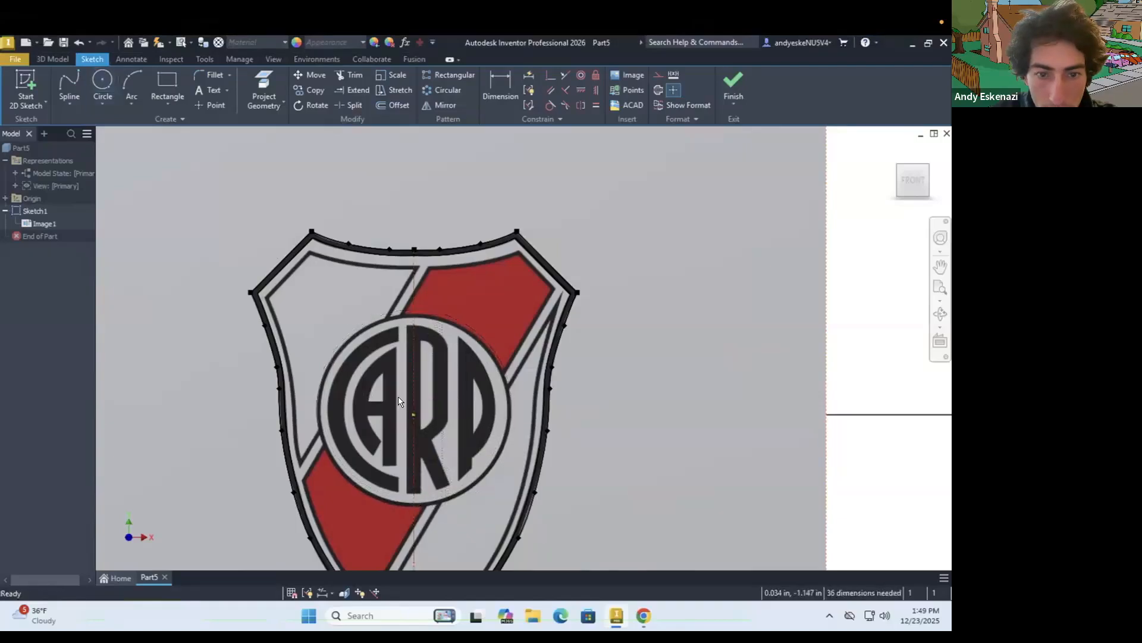
left_click(107, 92)
scroll(383, 431, "up", 3)
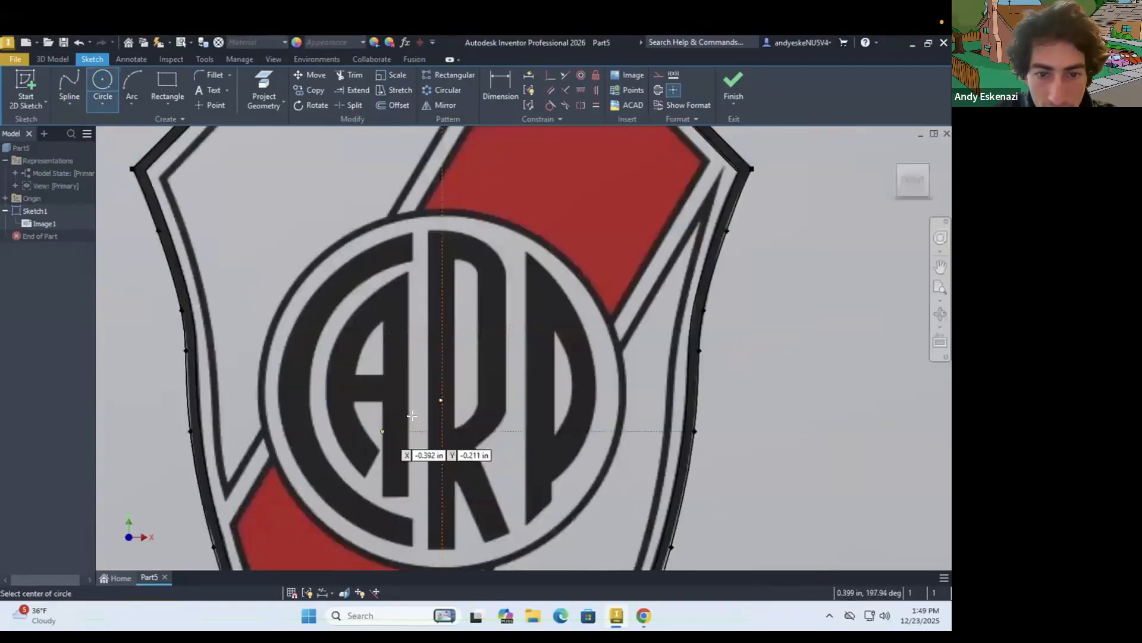
left_click(441, 400)
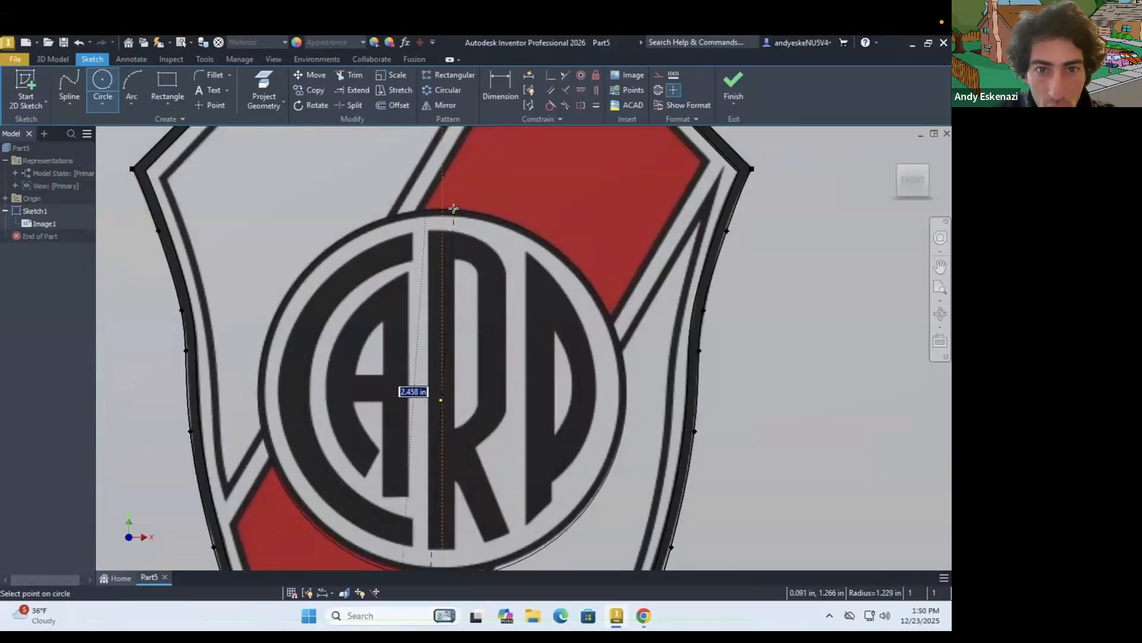
key("Escape")
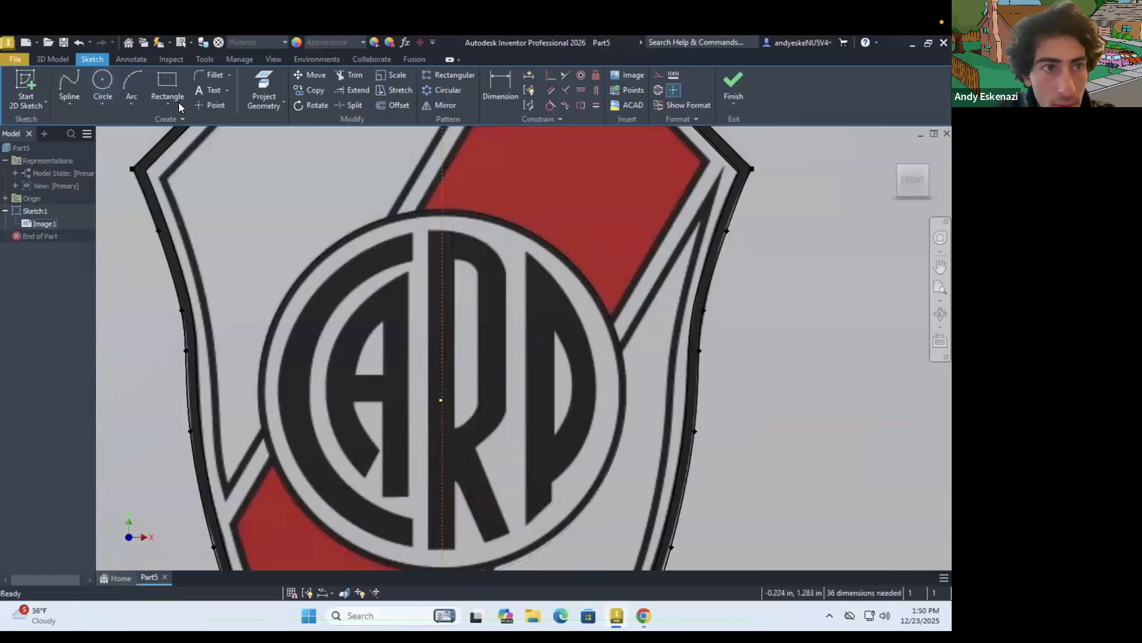
left_click(106, 80)
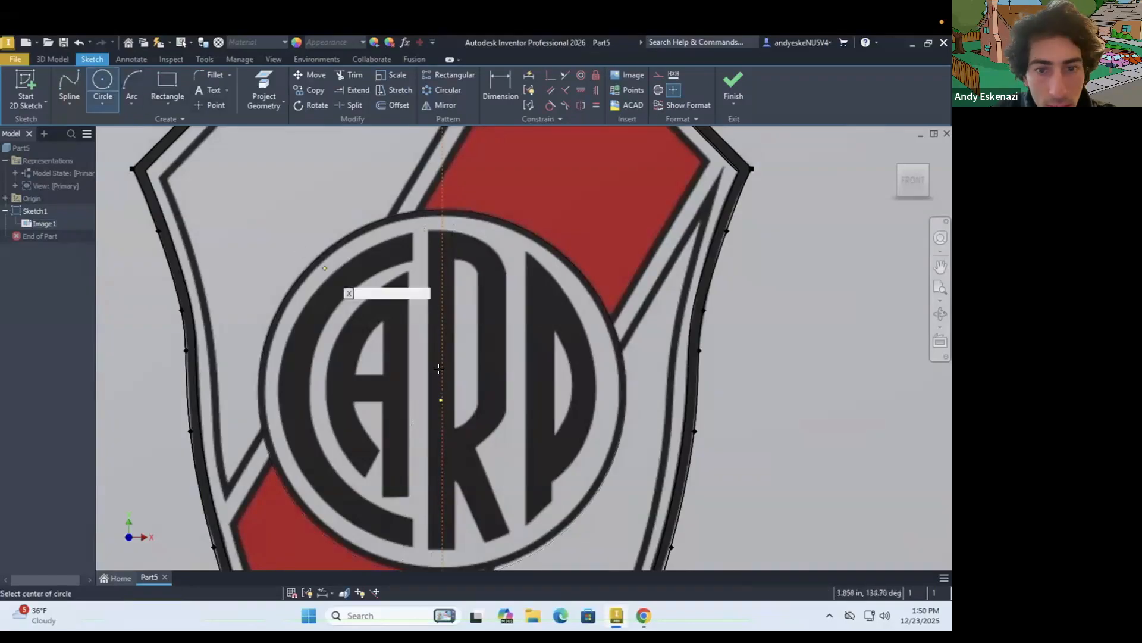
left_click(440, 400)
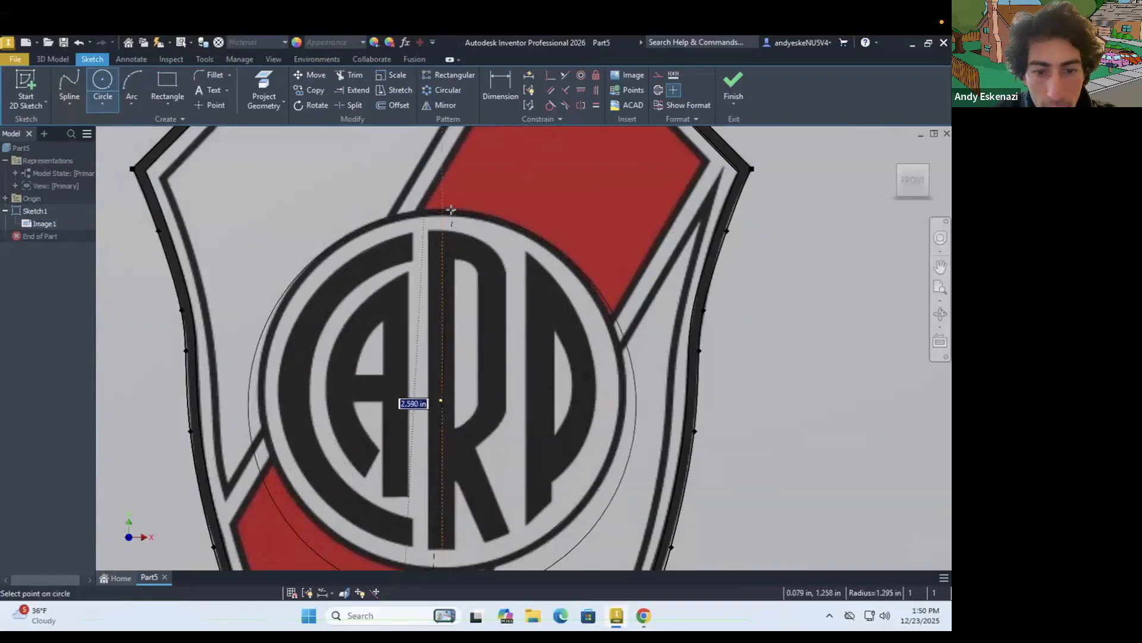
key("Escape")
left_click(102, 87)
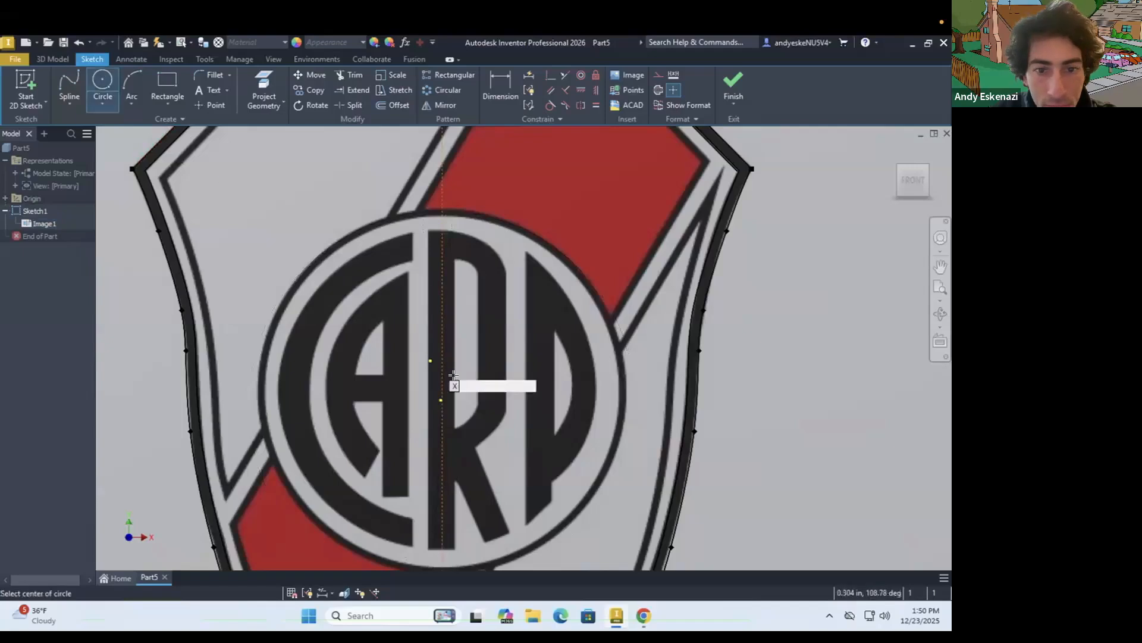
left_click(440, 400)
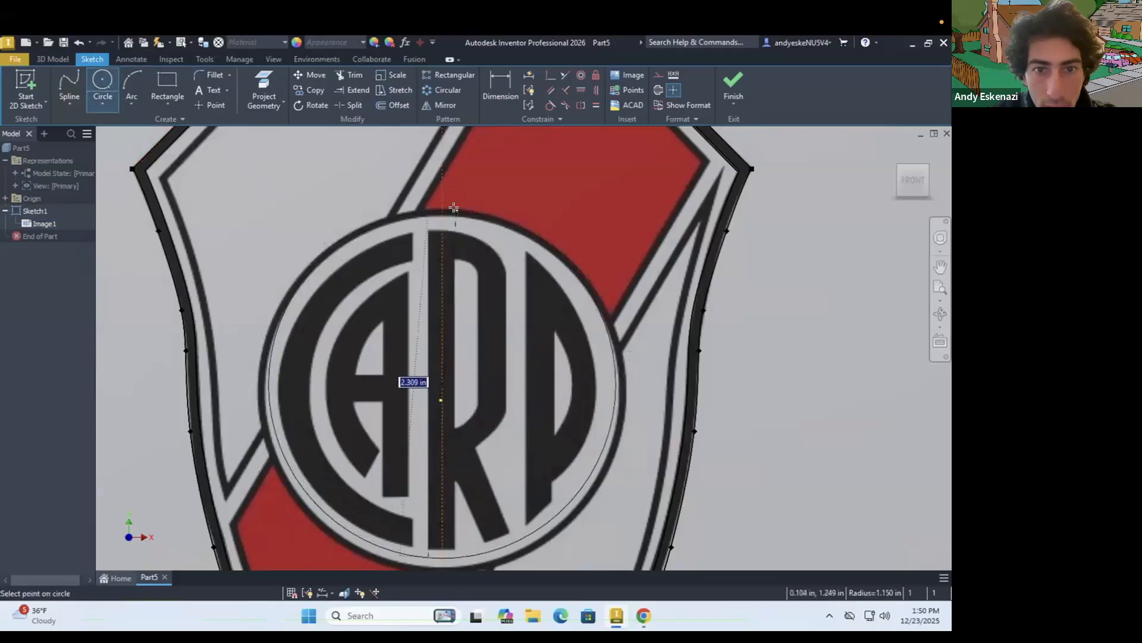
left_click(455, 208)
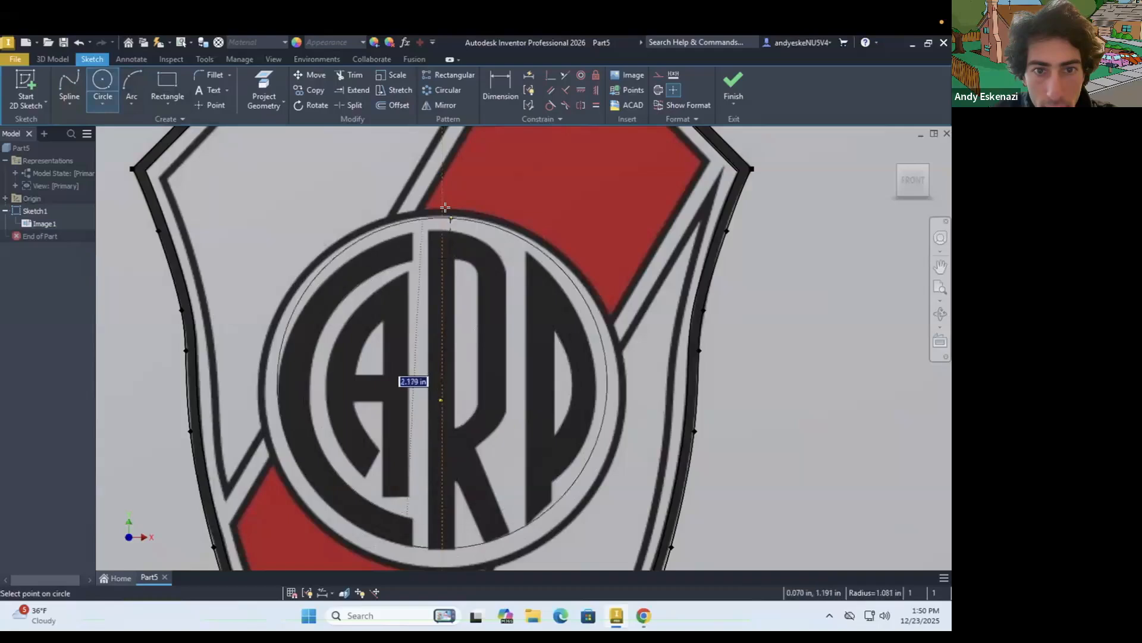
key("Escape")
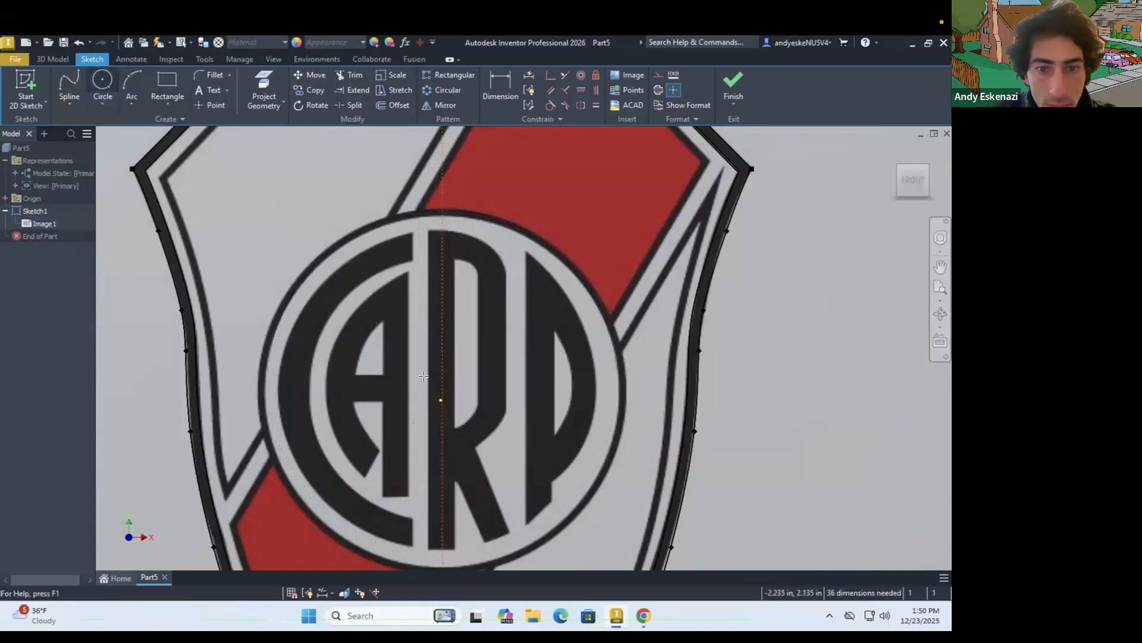
Sketch a circle about 2.45 in in diameter, centred just above the origin, along the outer edge of the emblem's black ring
left_click(103, 83)
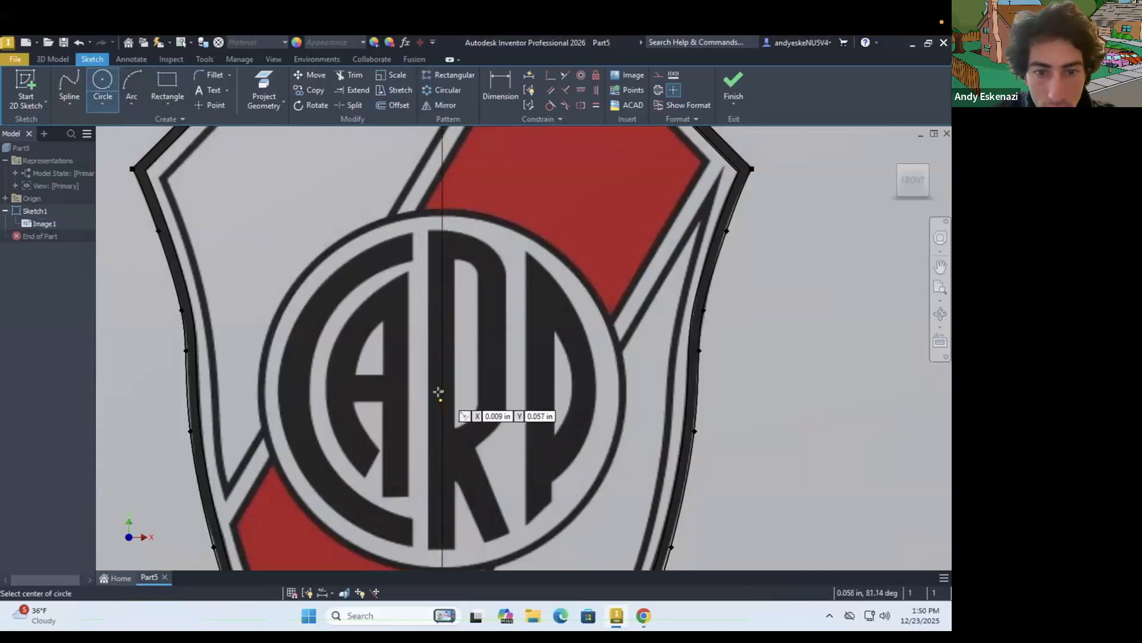
left_click(440, 398)
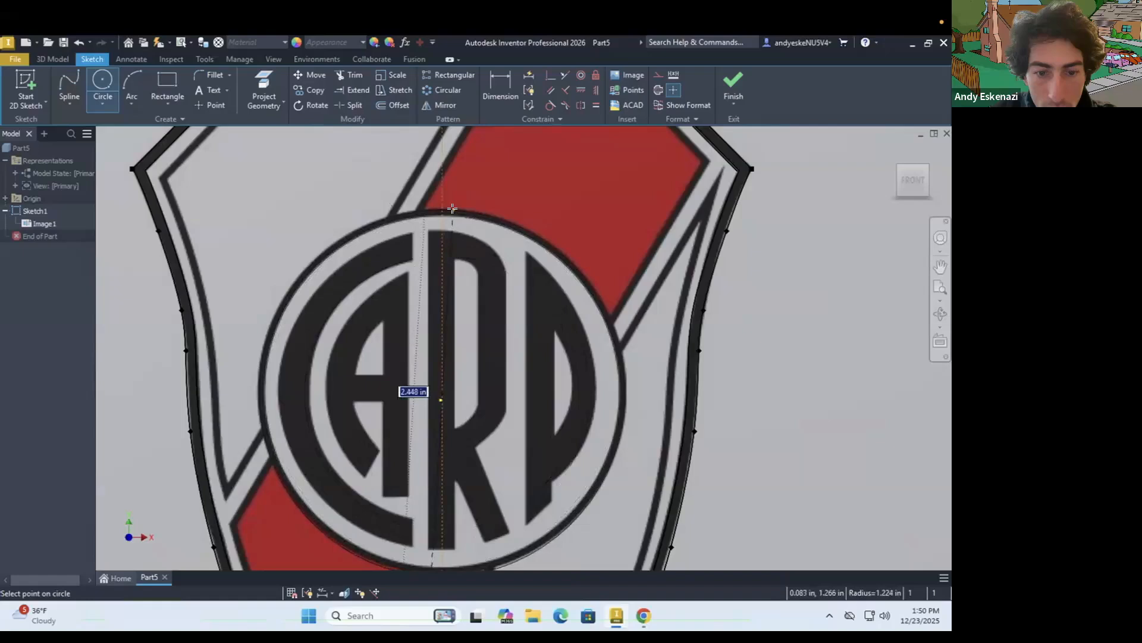
left_click(452, 208)
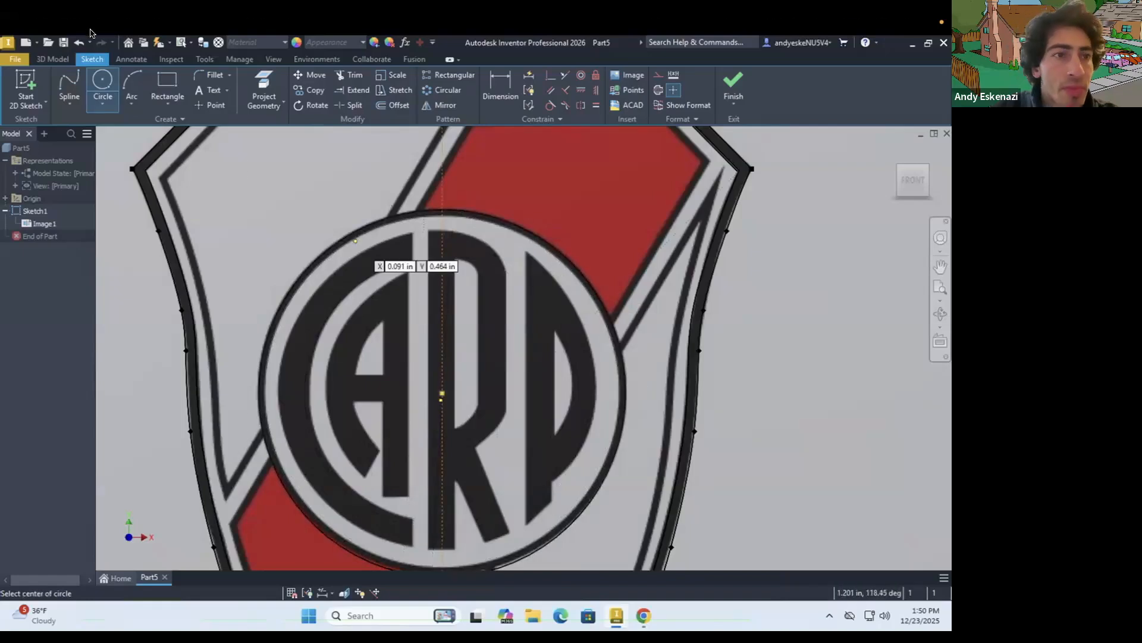
Offset the emblem circle inward by about 0.05 in, along the inner edge of its black ring
left_click(396, 106)
left_click(462, 220)
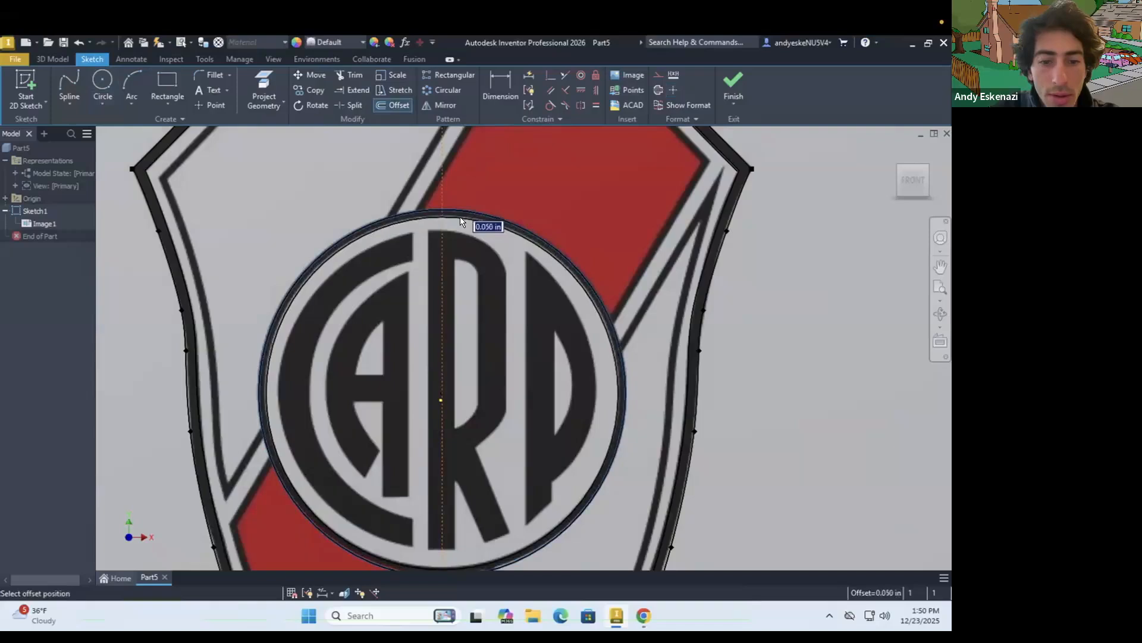
left_click(459, 215)
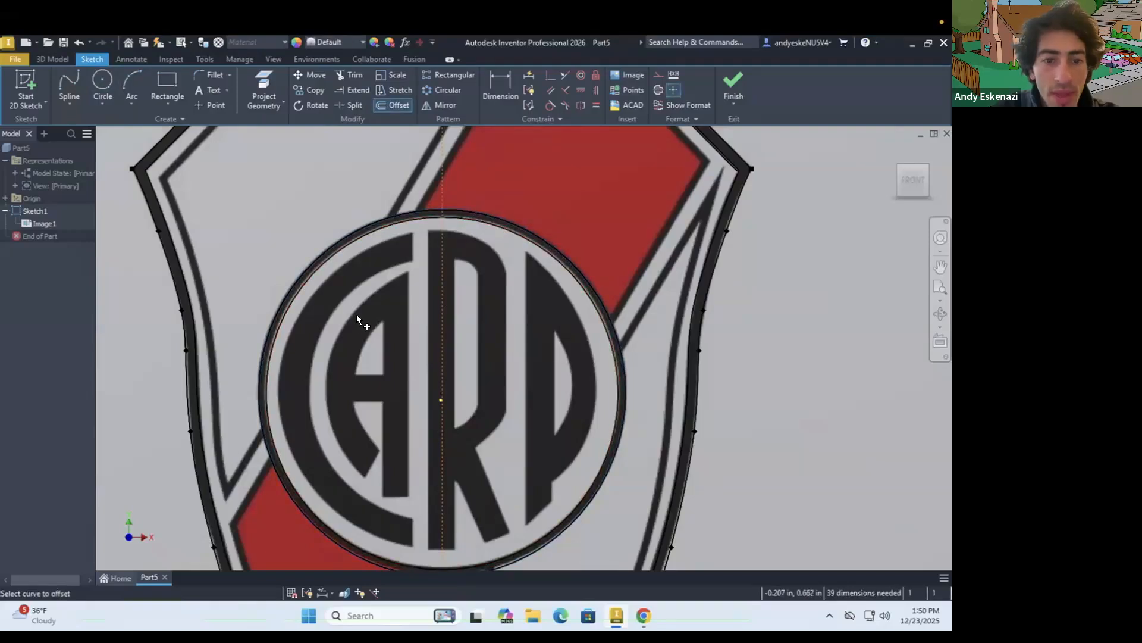
scroll(337, 329, "down", 3)
scroll(338, 330, "up", 4)
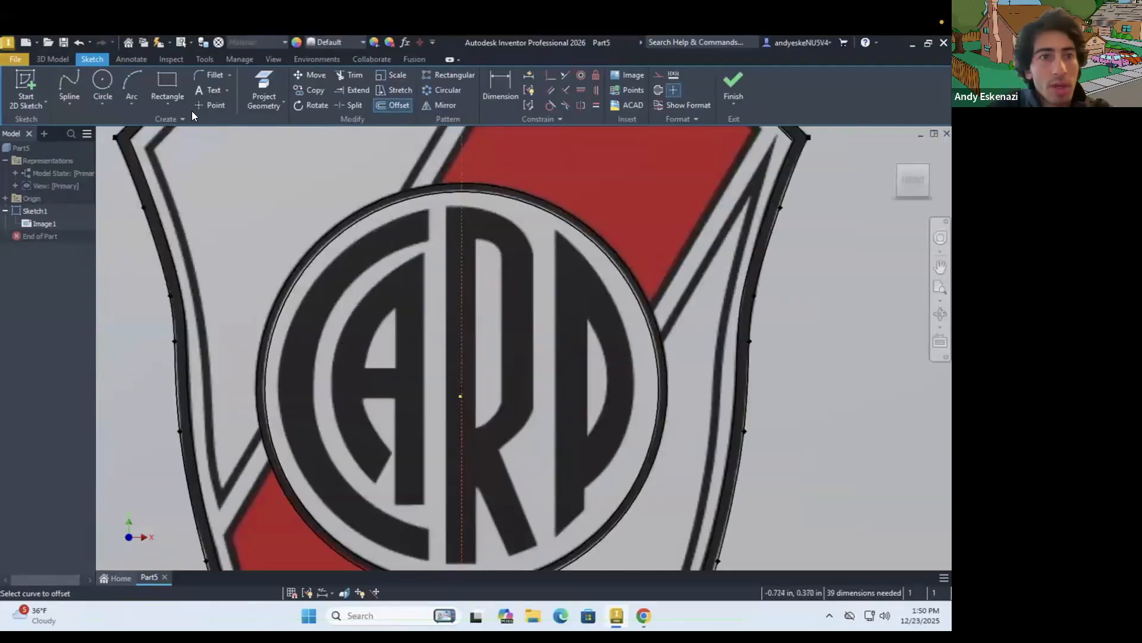
Trace the outer curve of the letter C with a three-point arc between its upper and lower tips
left_click(135, 101)
left_click(151, 127)
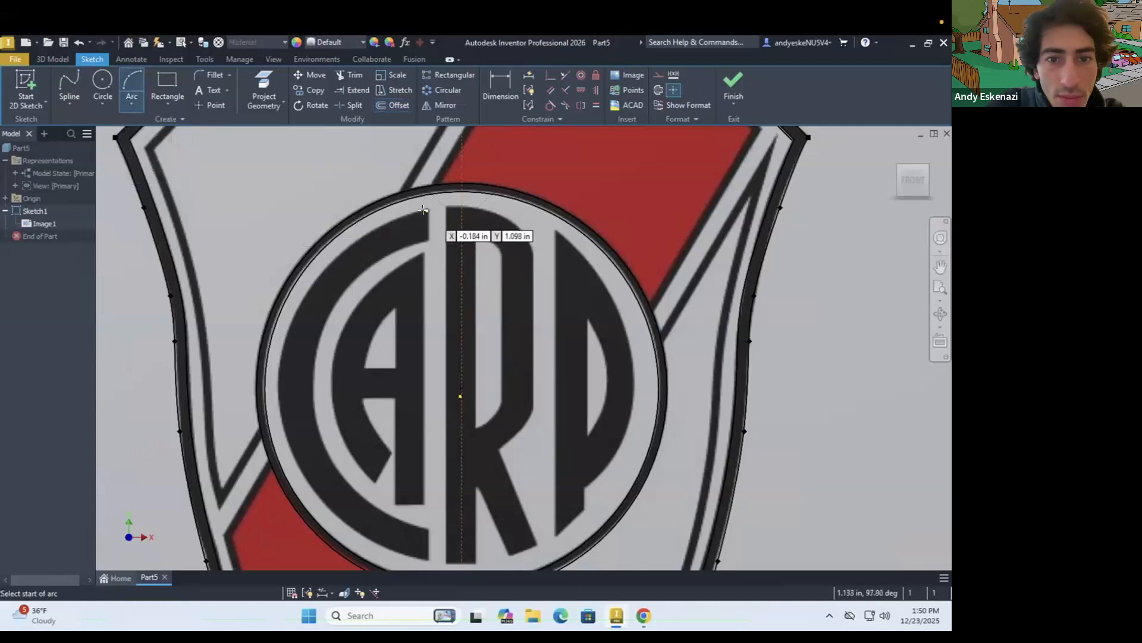
left_click(462, 417)
left_click(428, 560)
left_click(278, 375)
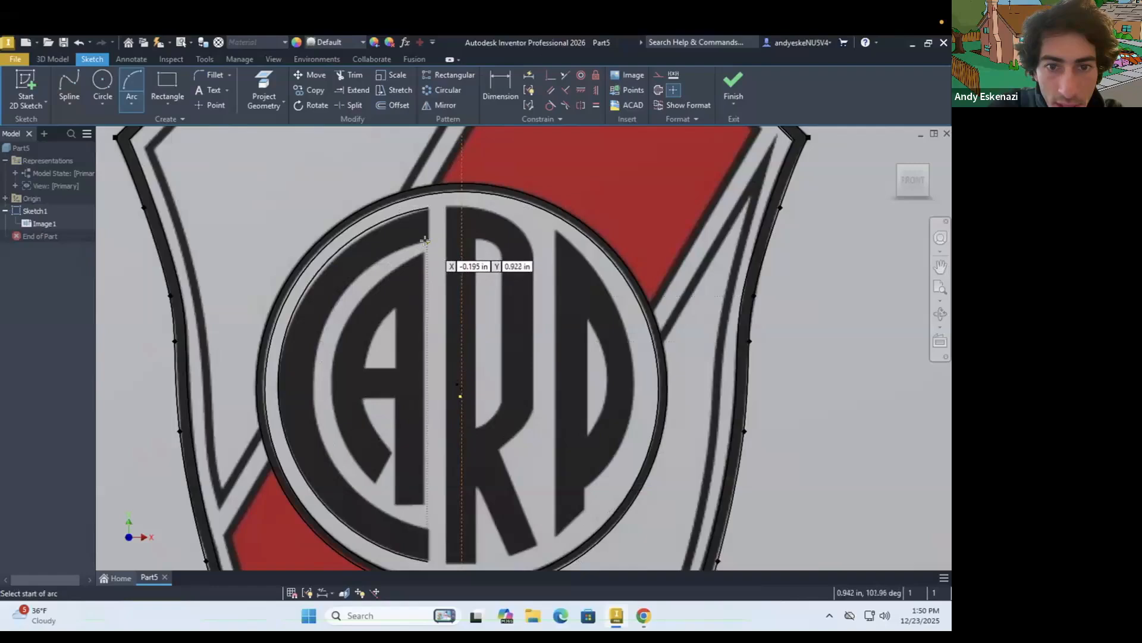
Trace the inner curve of the letter C with a three-point arc of about 0.88 in radius
left_click(428, 241)
left_click(429, 529)
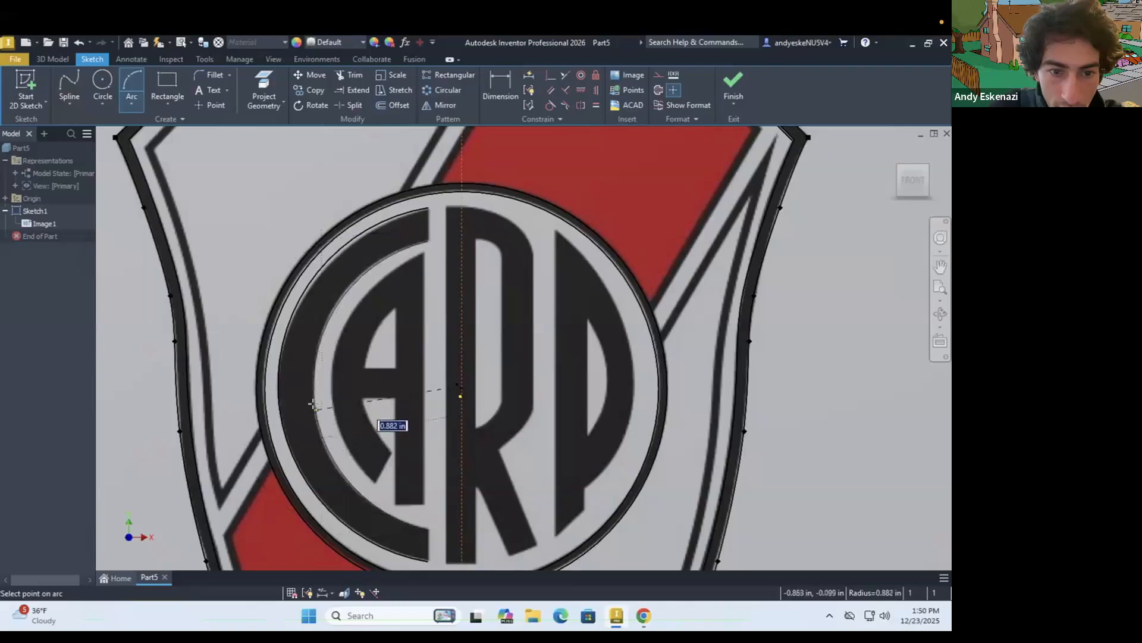
left_click(315, 406)
right_click(315, 406)
left_click(363, 372)
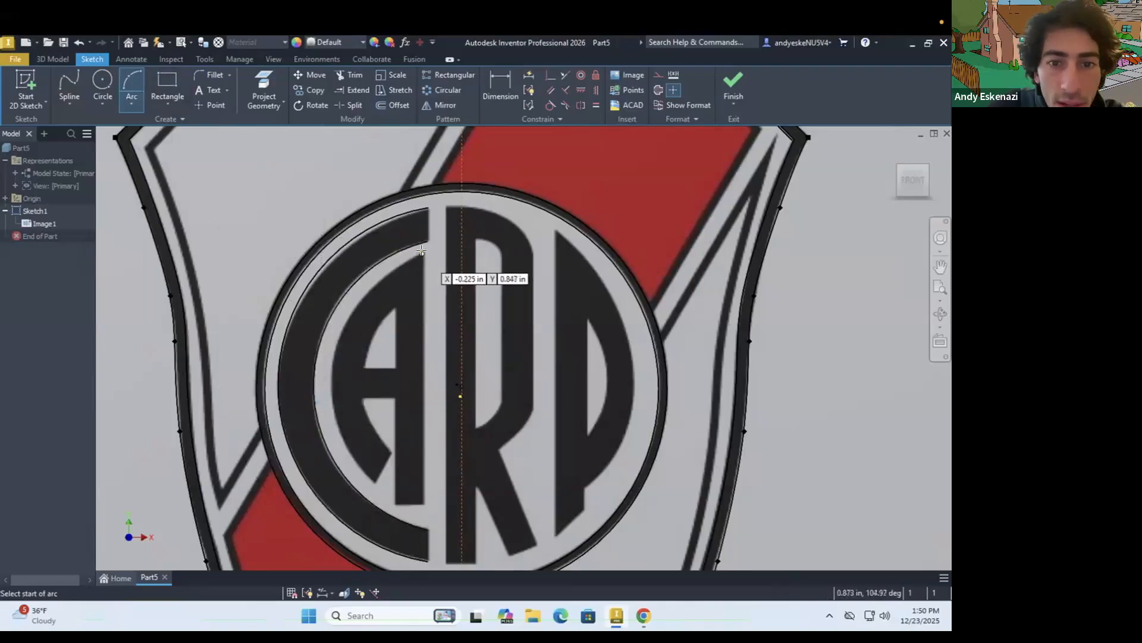
Trace the outer curve of the letter A with a three-point arc of about 0.86 in radius, ending at its lower-left foot
left_click(378, 410)
left_click(374, 483)
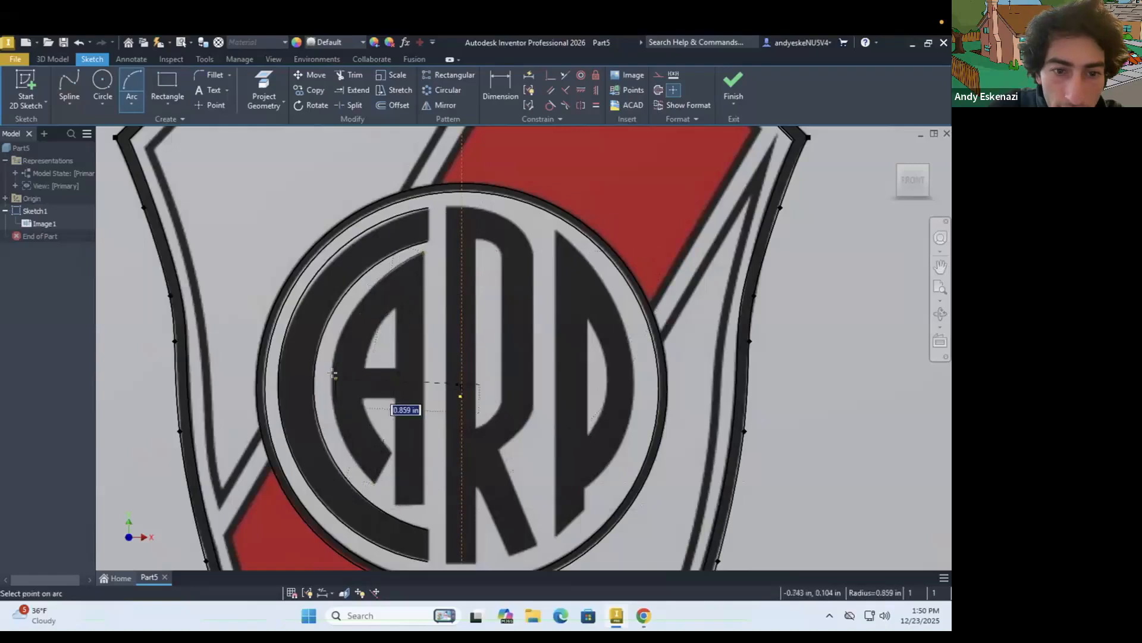
left_click(331, 374)
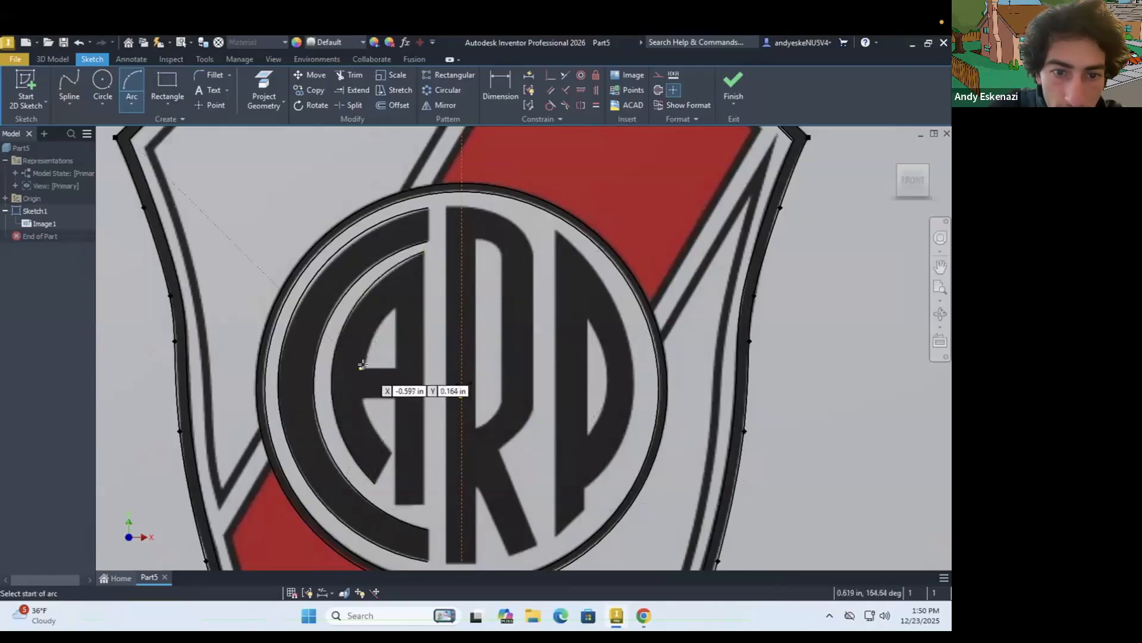
left_click(362, 369)
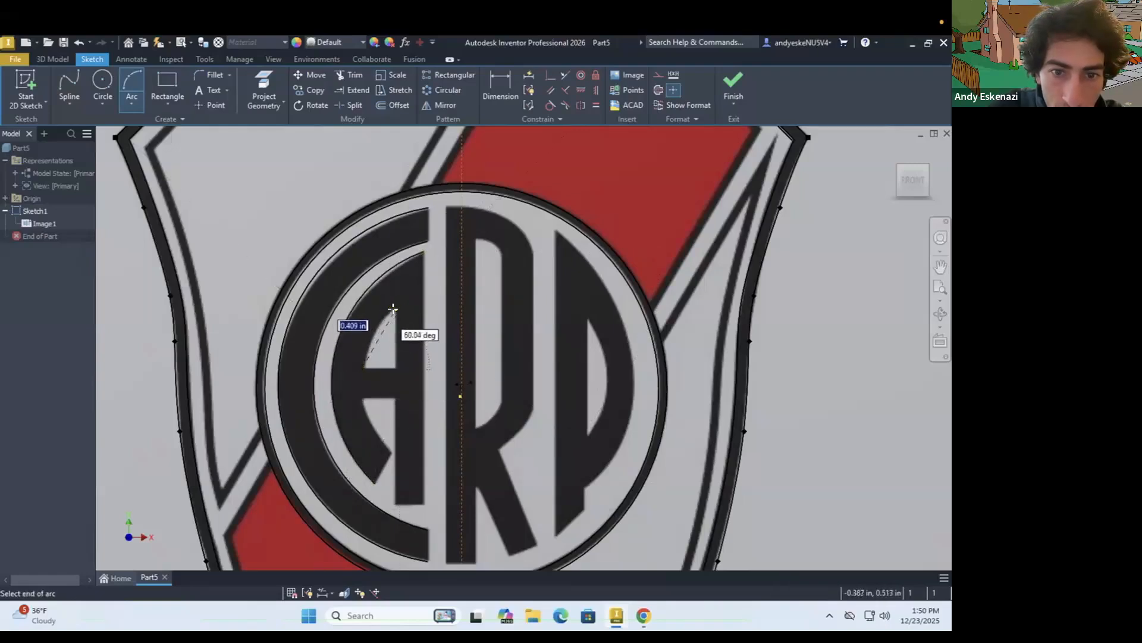
left_click(393, 309)
left_click(377, 322)
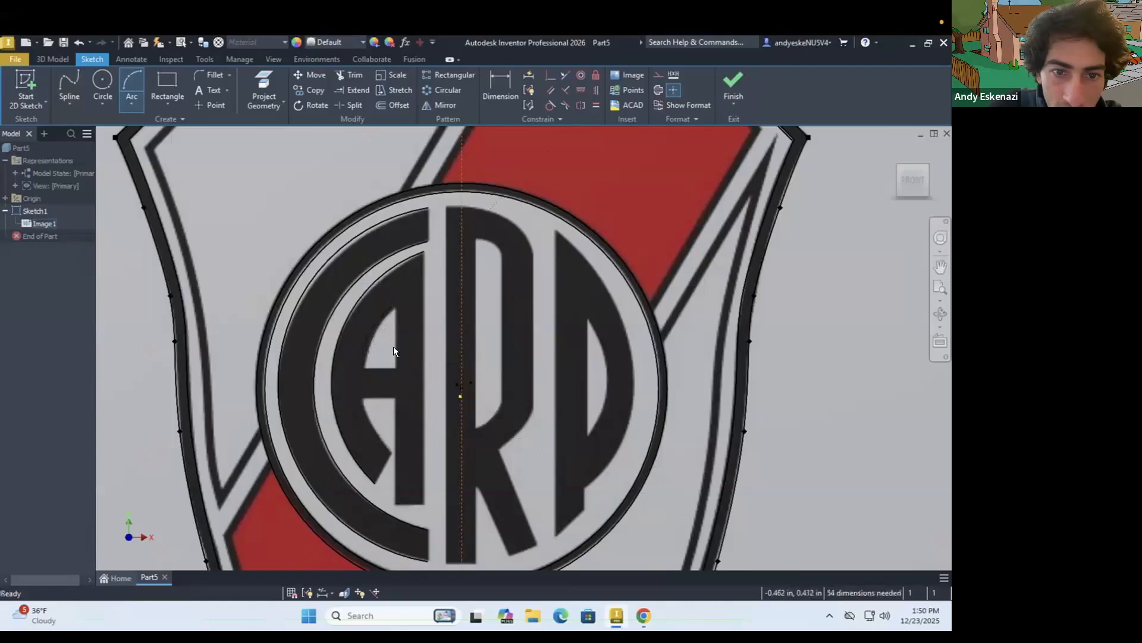
scroll(370, 319, "down", 3)
key("Escape")
Trace the curved left edges of the letter A's upper and lower openings with three-point arcs of about 0.55 in and 0.5 in radius
key("a")
left_click(337, 385)
left_click(396, 273)
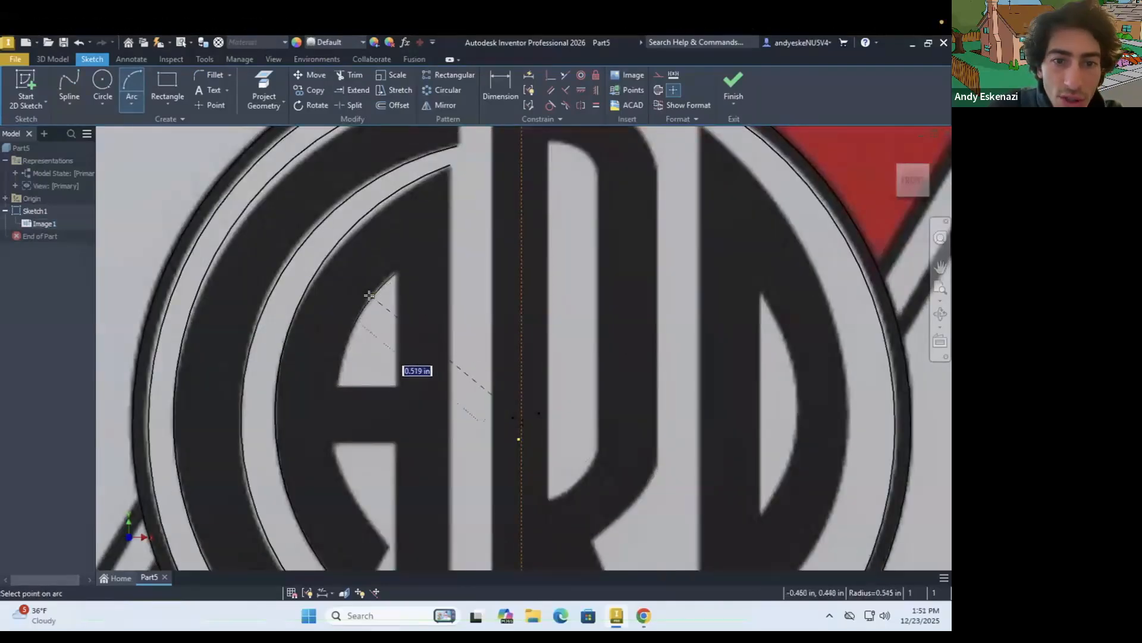
left_click(372, 297)
left_click(333, 443)
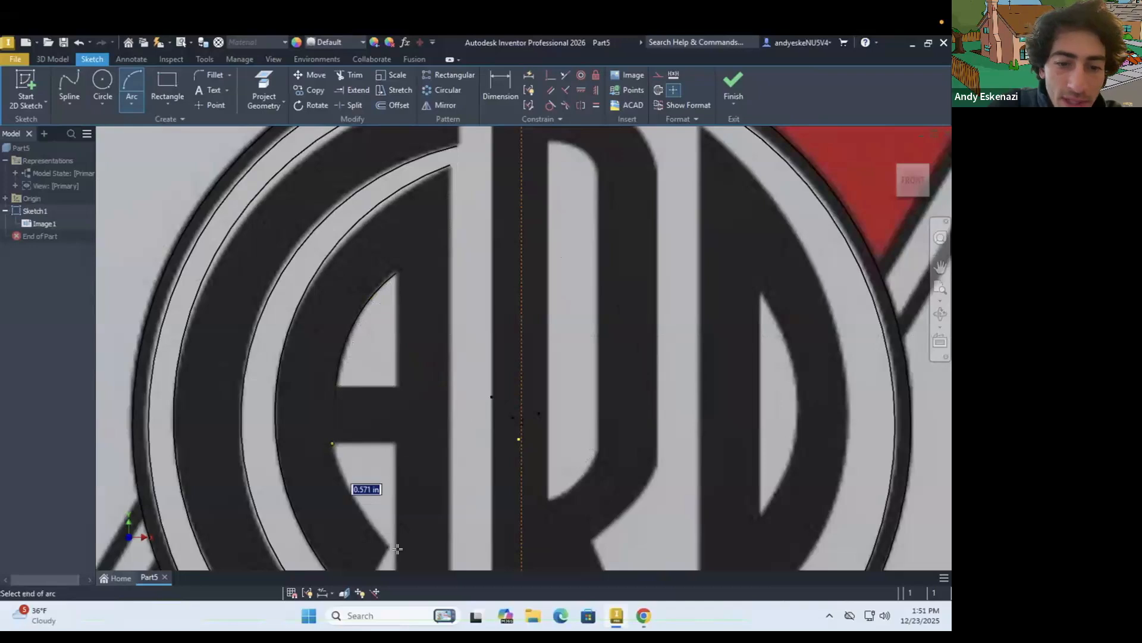
left_click(387, 545)
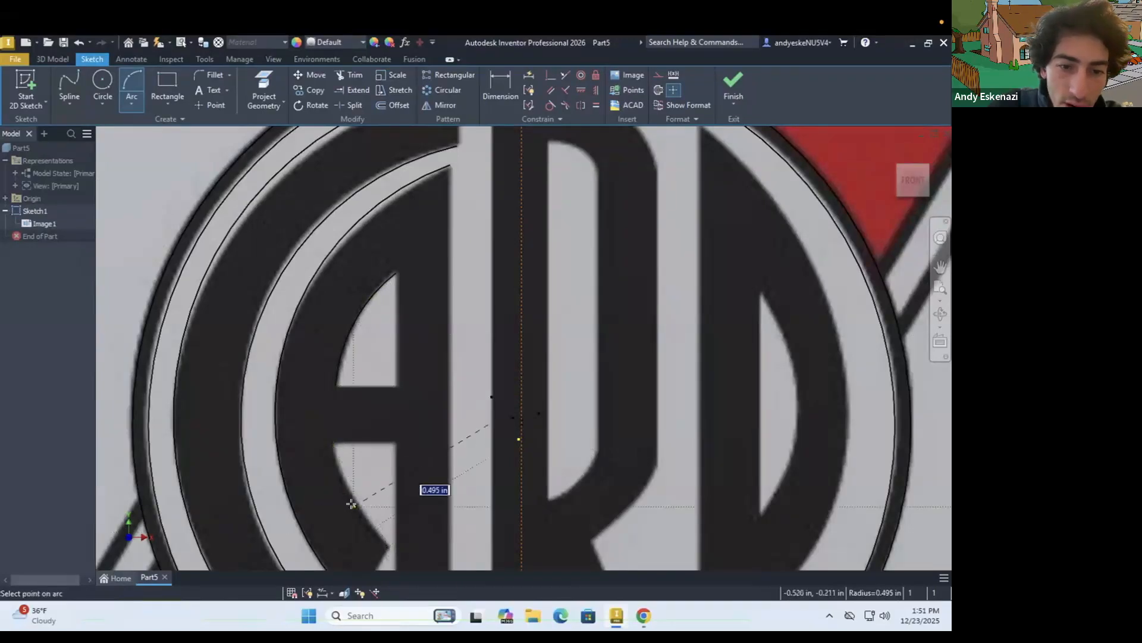
scroll(347, 427, "down", 3)
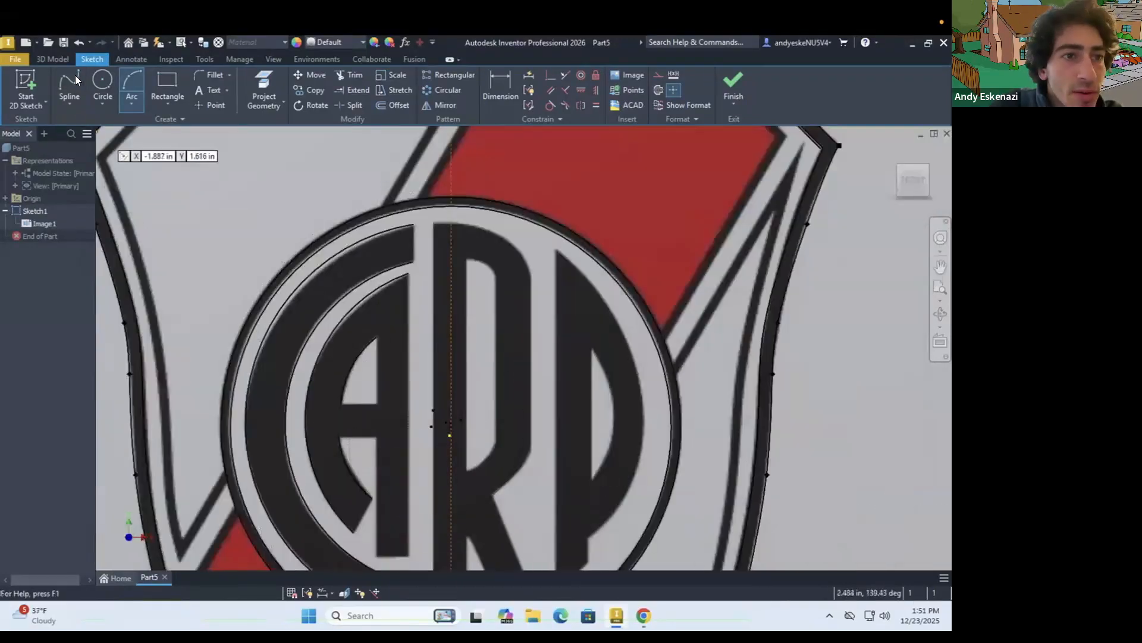
Trace the A's lower crossbar edge, about 0.23 in long, and its right stem with connected lines around the foot up to the tip
left_click(71, 106)
left_click(95, 126)
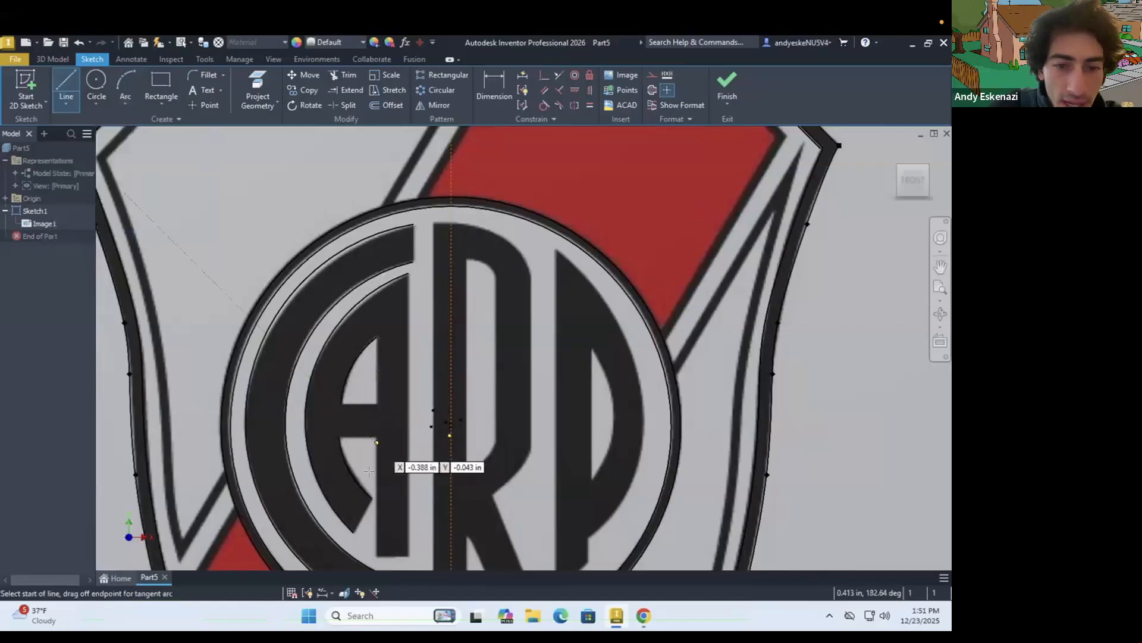
left_click(339, 438)
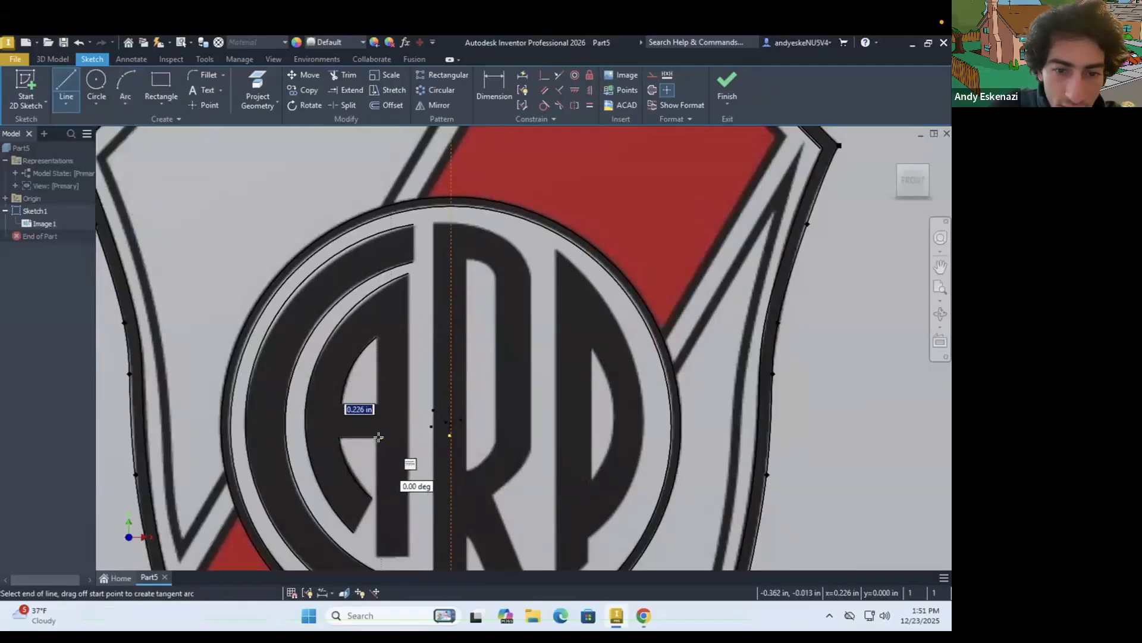
key("Return")
left_click(377, 556)
left_click(409, 555)
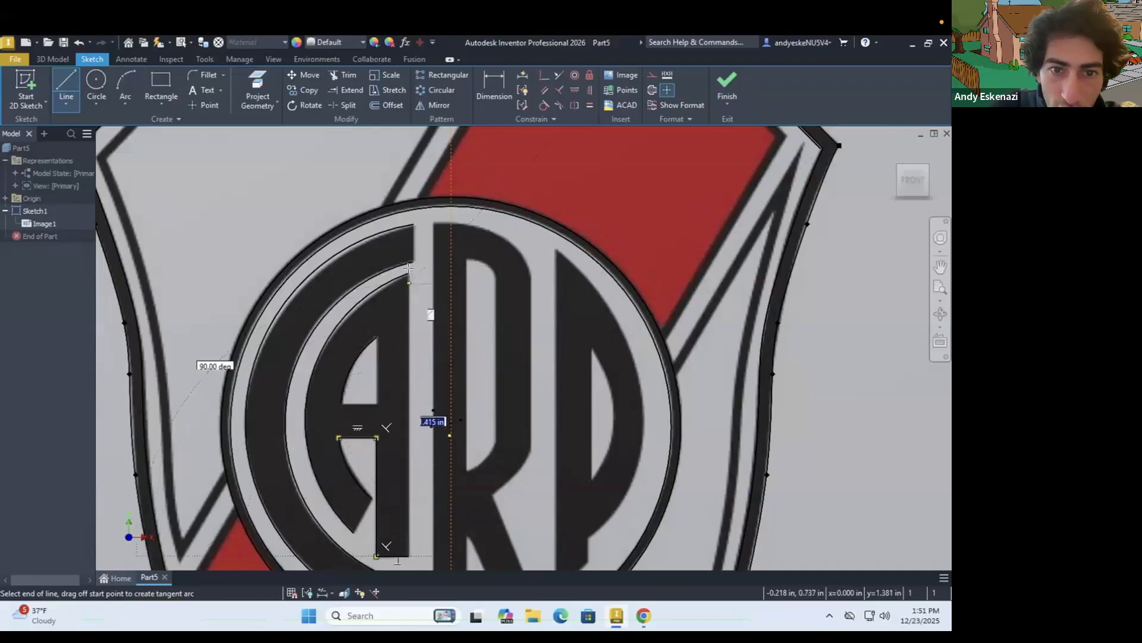
left_click(409, 273)
Close the A's upper opening with lines along its right and bottom edges, fitting the corners to the arc ends and the image
left_click(377, 337)
left_click(376, 405)
left_click(341, 403)
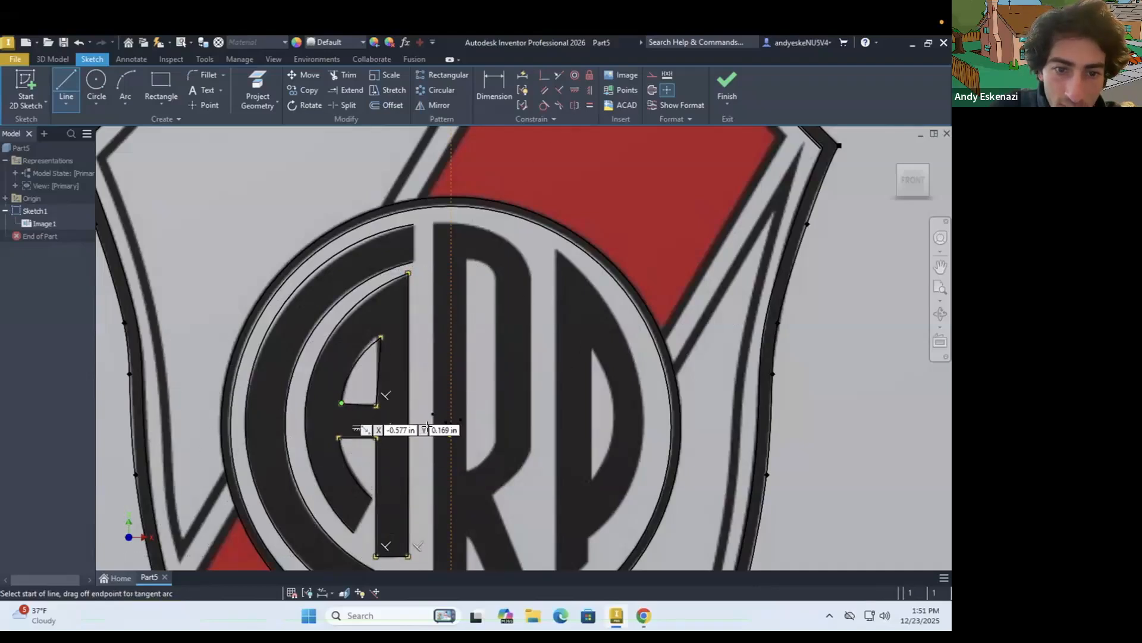
scroll(375, 414, "down", 5)
key("Escape")
left_click_drag(372, 375, 370, 369)
scroll(370, 369, "up", 2)
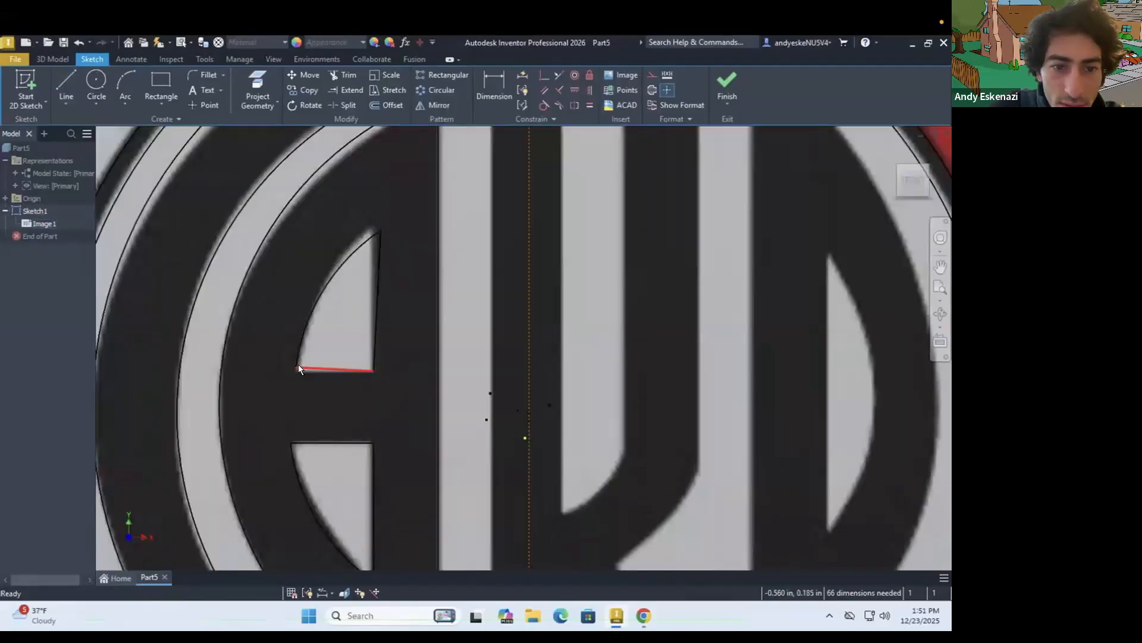
left_click_drag(294, 367, 292, 372)
key("ctrl+z")
scroll(392, 340, "up", 2)
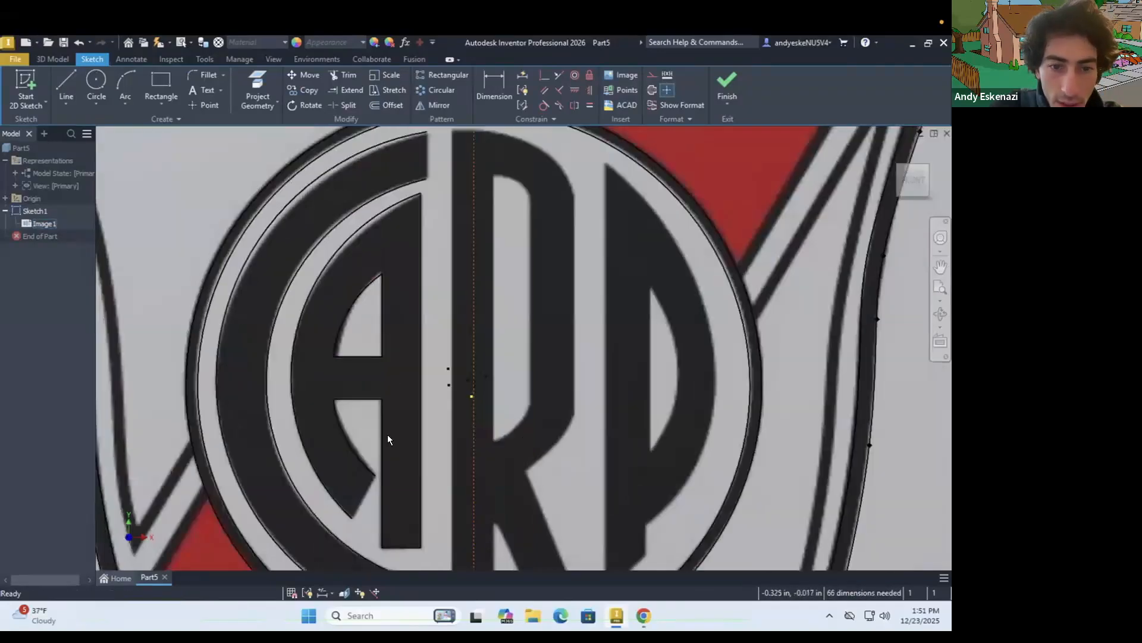
Close the A's lower-left foot with a straight slanted line between the ends of its inner and outer arcs
key("l")
left_click(375, 475)
left_click(349, 515)
Close the lower and upper ends of the letter C with straight vertical lines, the upper one about 0.2 in long
scroll(371, 411, "up", 5)
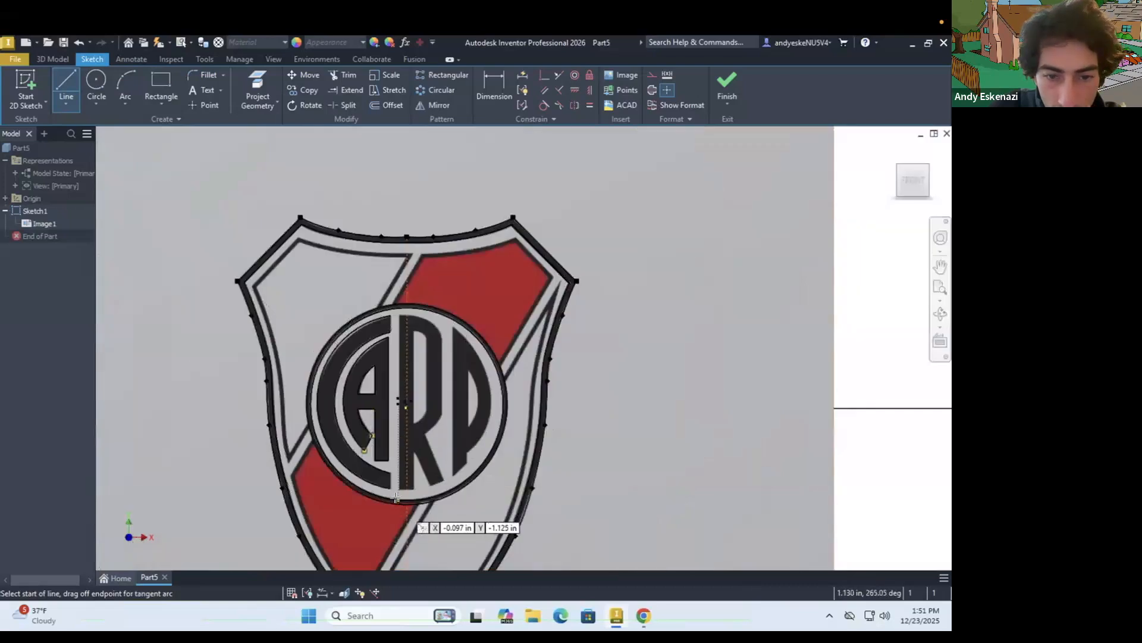
scroll(398, 496, "down", 6)
scroll(372, 405, "up", 3)
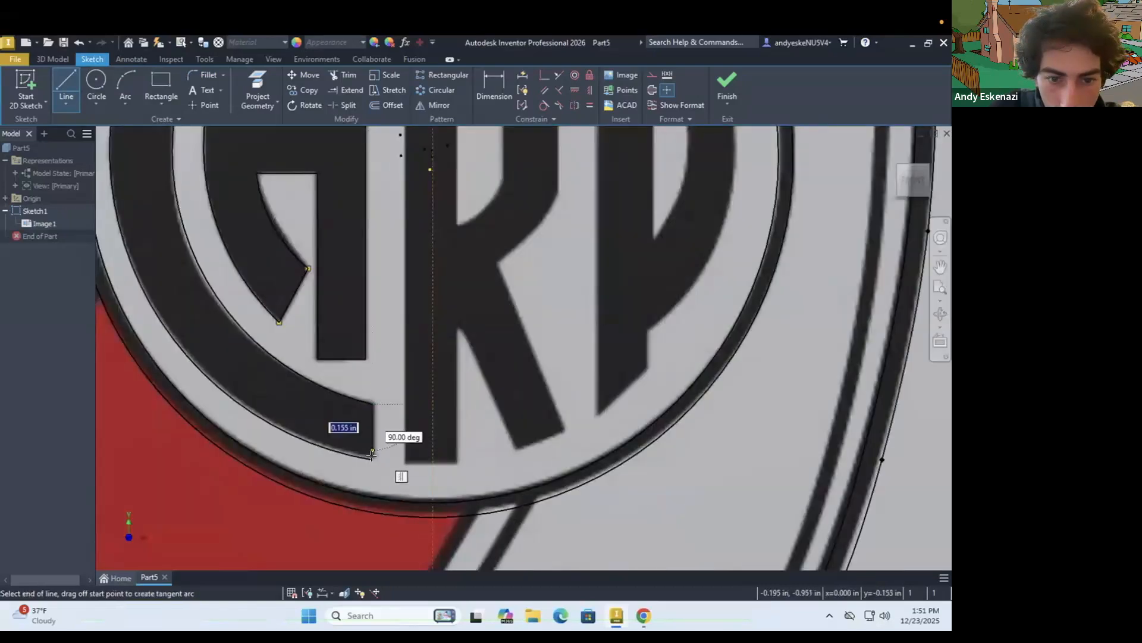
scroll(384, 333, "up", 3)
scroll(426, 248, "down", 6)
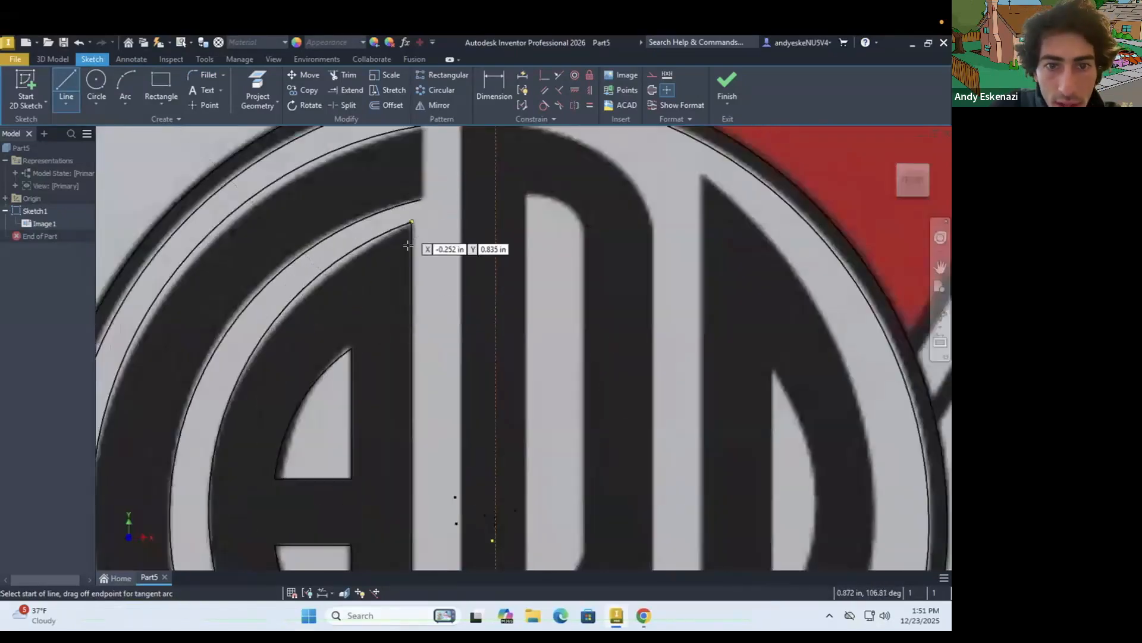
scroll(434, 244, "up", 3)
left_click(417, 178)
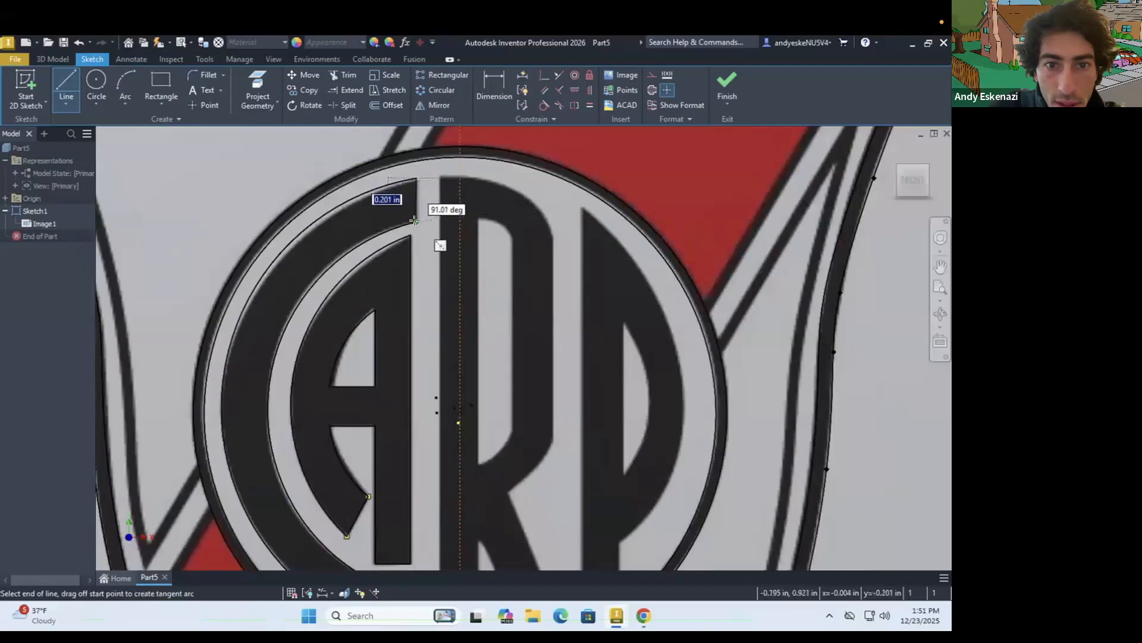
left_click(417, 222)
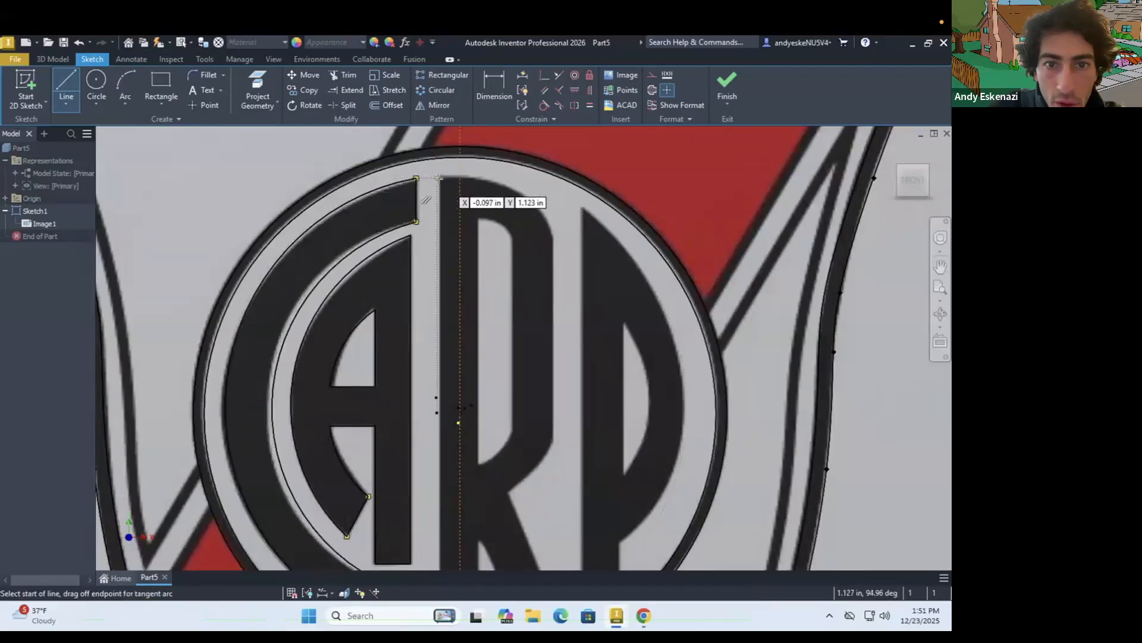
Trace the left edge of the letter R's stem with a near-vertical line about 2.16 in long
scroll(440, 178, "down", 3)
scroll(438, 196, "up", 2)
scroll(438, 205, "down", 2)
left_click(436, 207)
scroll(459, 256, "up", 4)
scroll(437, 387, "down", 5)
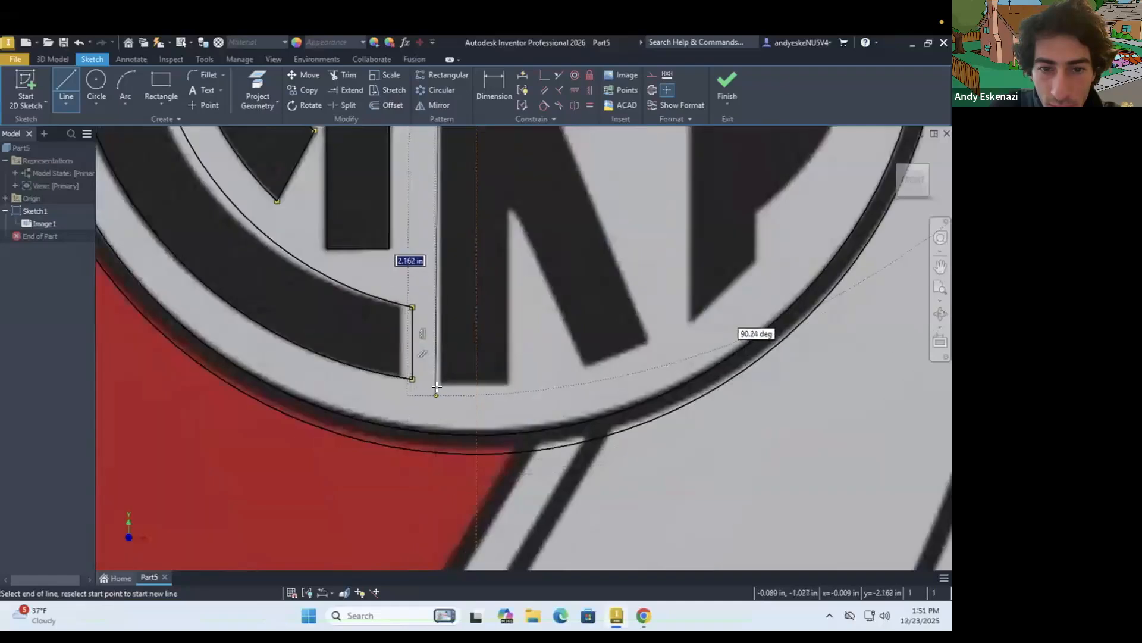
left_click(436, 394)
key("Escape")
Move the C's lower end line onto the edge of the black letter in the image
scroll(430, 388, "up", 3)
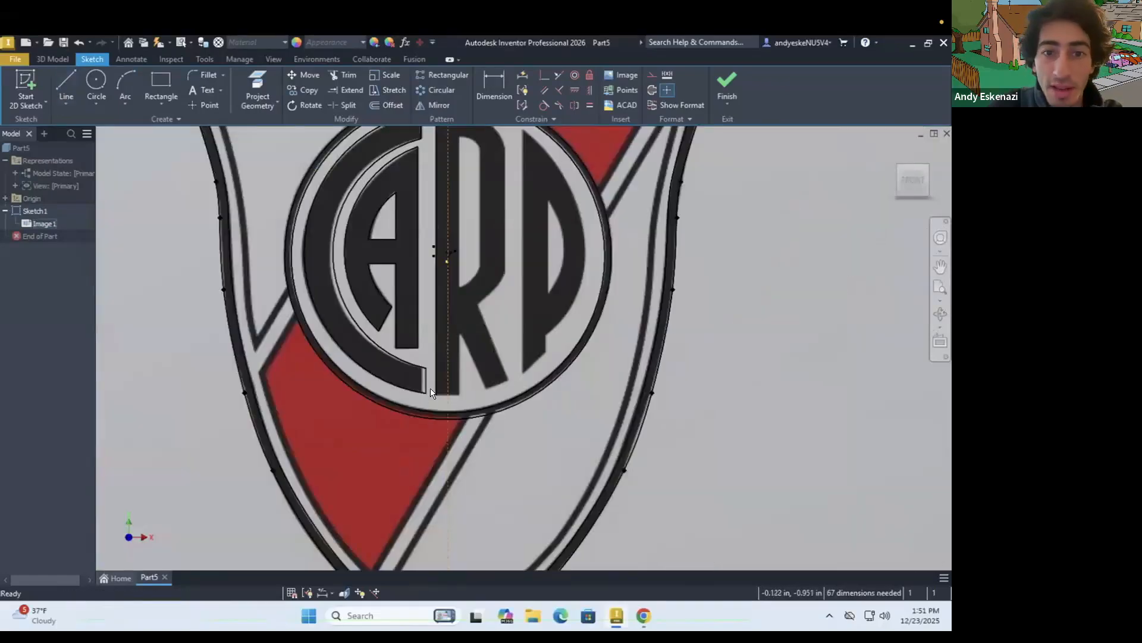
scroll(435, 375, "up", 5)
scroll(437, 367, "down", 3)
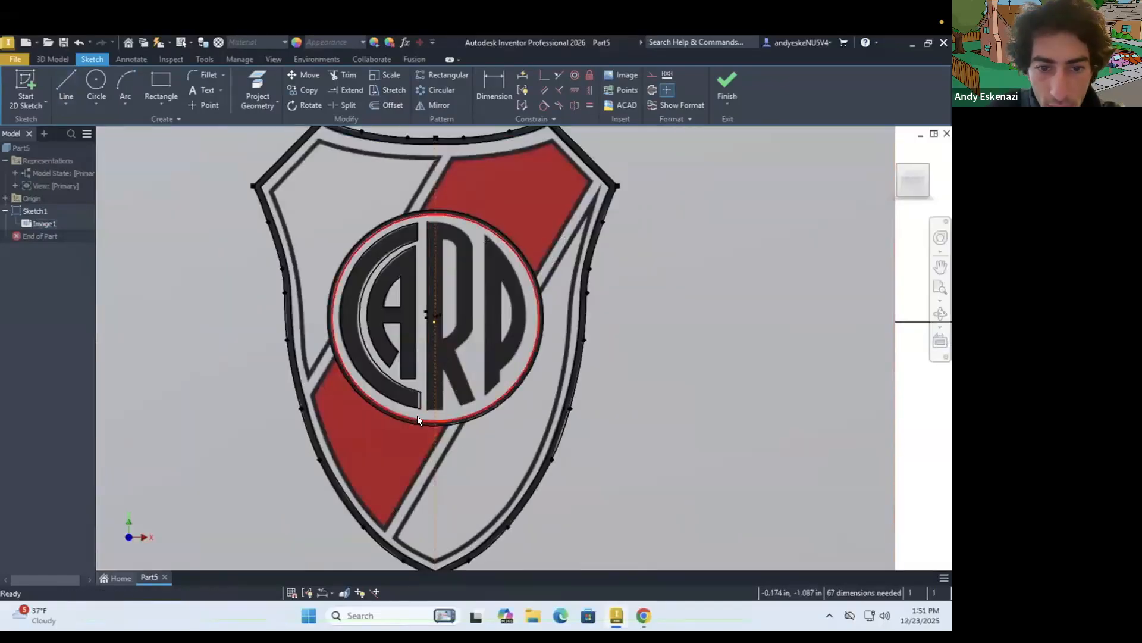
scroll(425, 360, "down", 5)
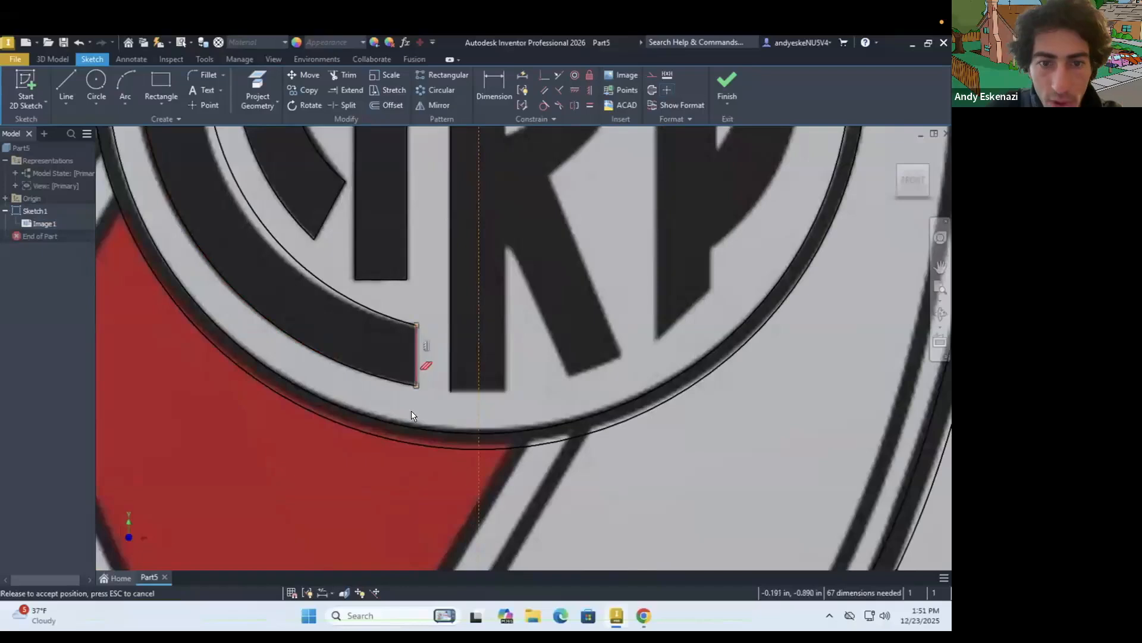
scroll(410, 411, "up", 5)
scroll(492, 393, "down", 7)
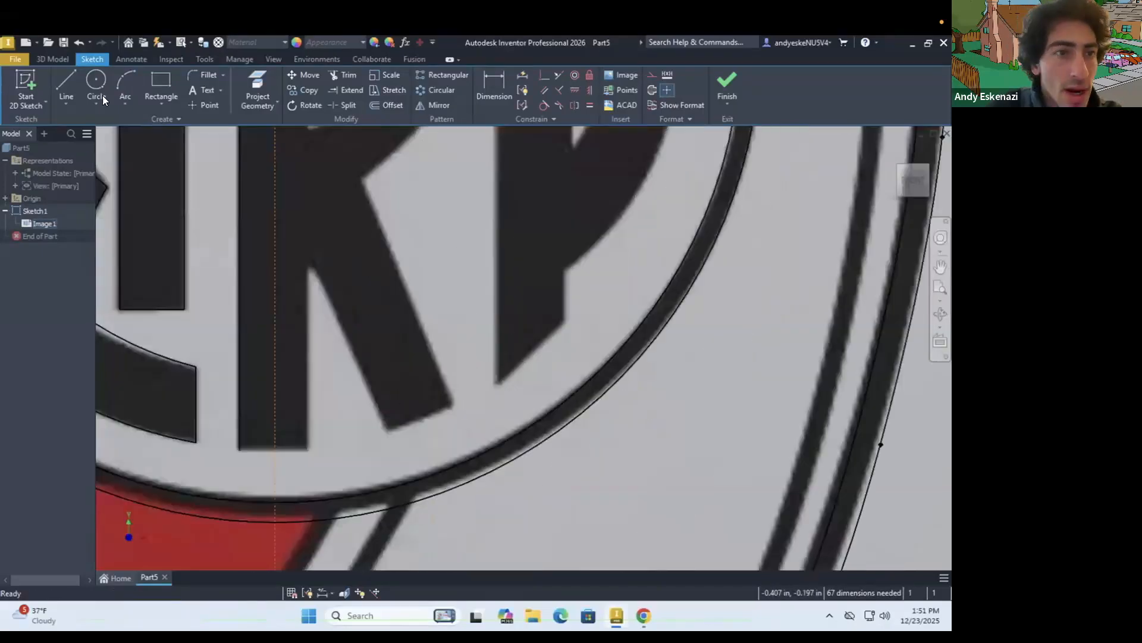
Trace the R's stem bottom, a 0.48 in stretch of its right stem edge and the slanted leg with connected lines
left_click(69, 80)
left_click(238, 450)
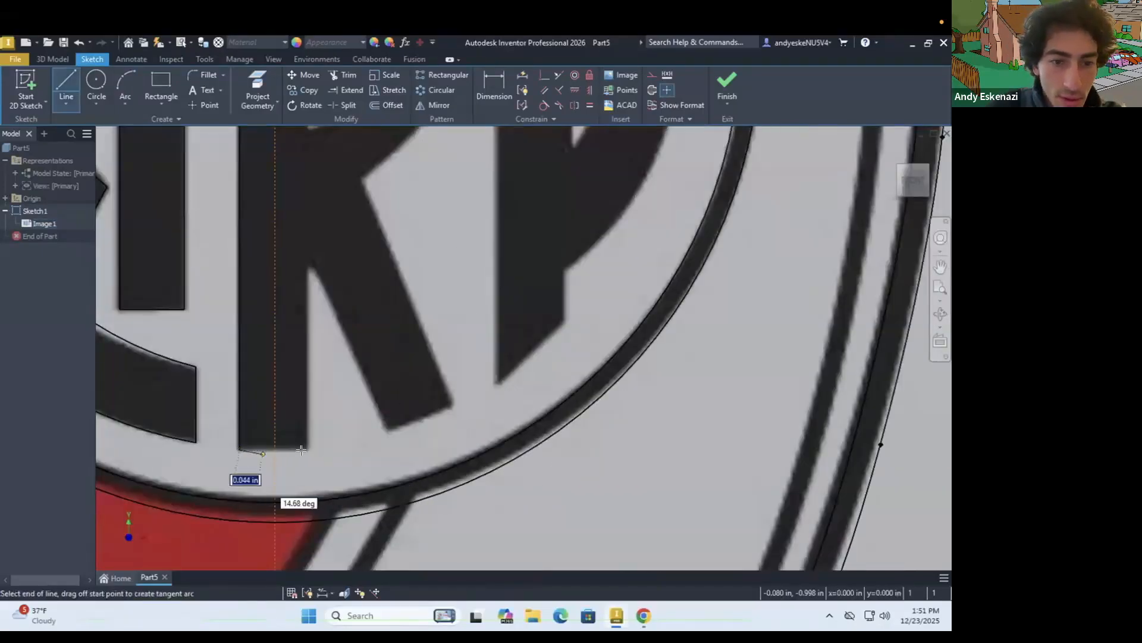
left_click(306, 263)
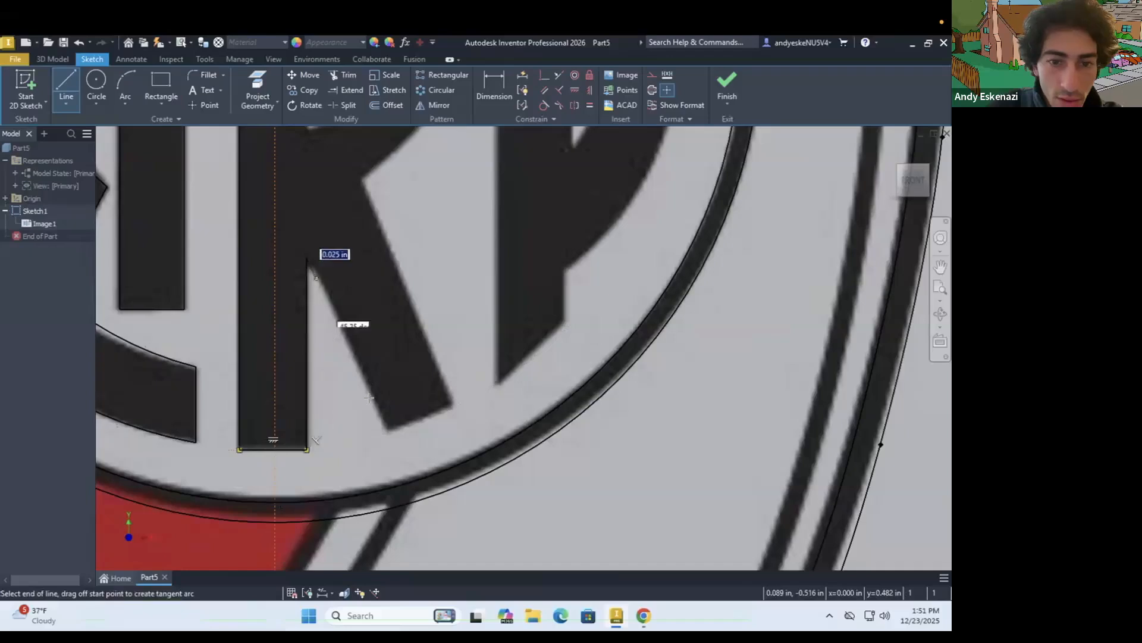
left_click(390, 432)
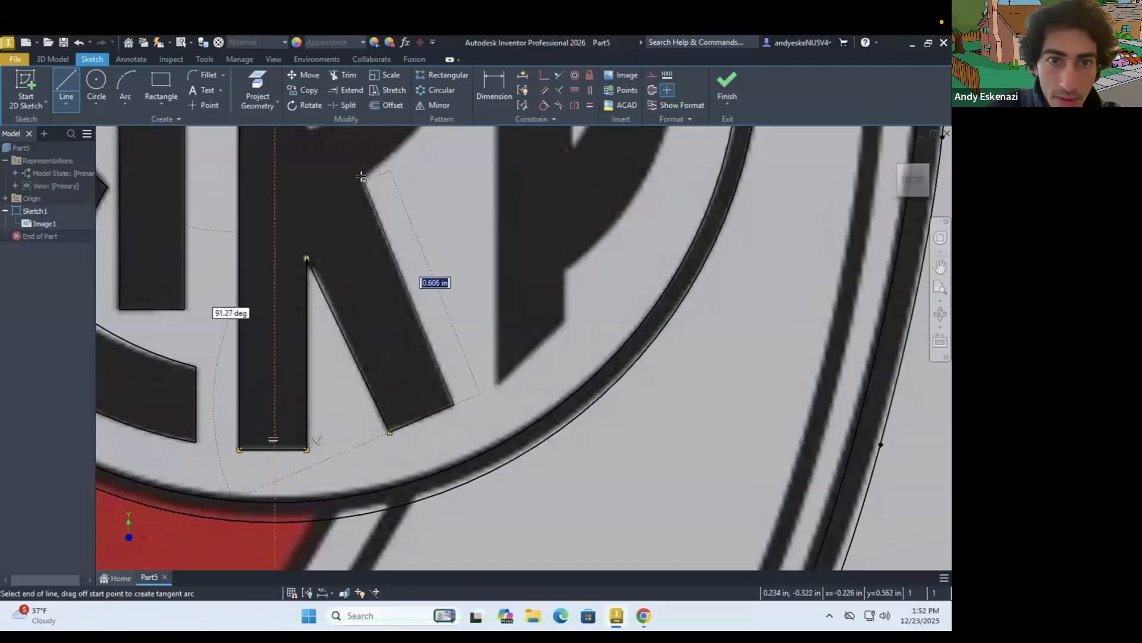
left_click(364, 180)
scroll(421, 374, "down", 5)
scroll(492, 345, "up", 3)
key("Escape")
Trace the letter P's short lower-right edge, slanted foot of about 0.22 in and full left edge with connected lines
scroll(388, 311, "down", 5)
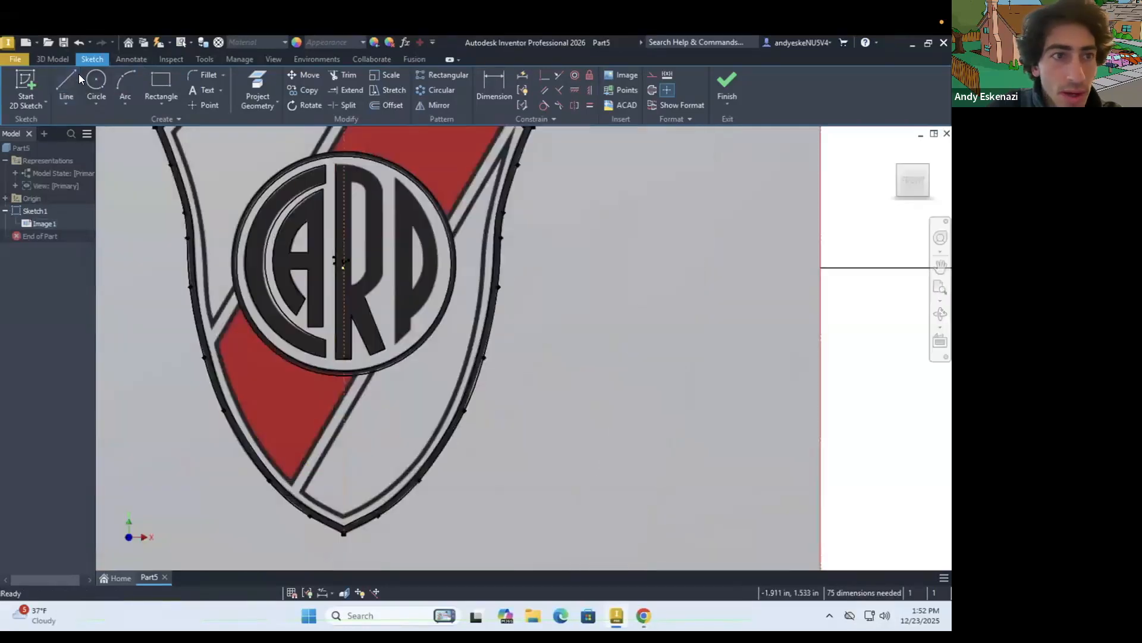
key("l")
scroll(361, 351, "up", 5)
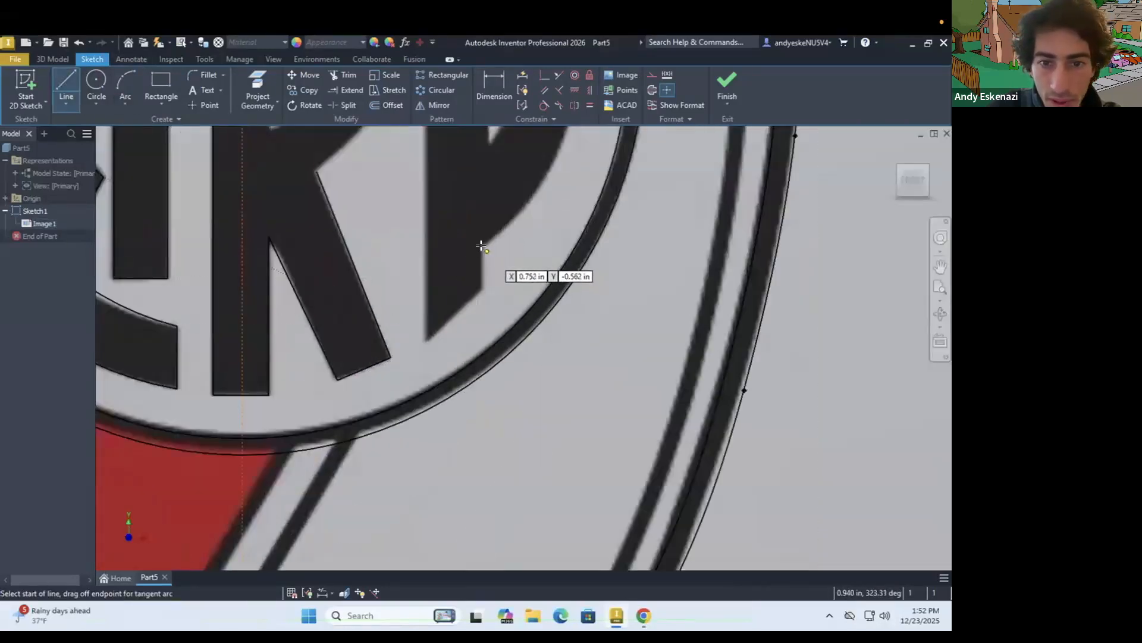
left_click(479, 243)
left_click(483, 288)
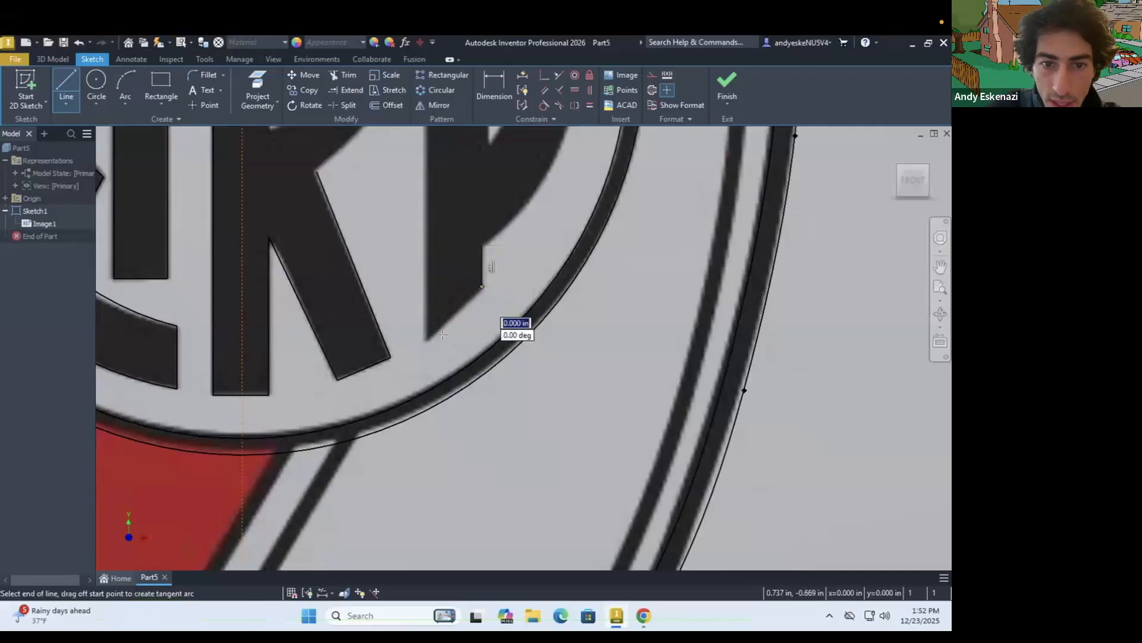
scroll(429, 333, "up", 3)
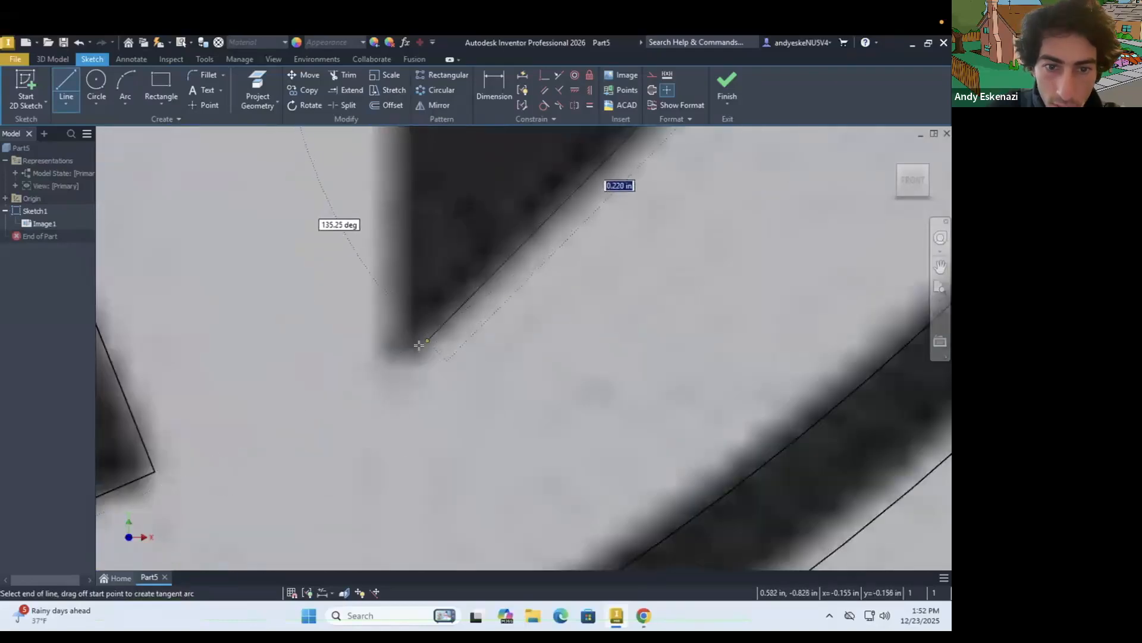
scroll(417, 346, "down", 5)
scroll(444, 387, "up", 4)
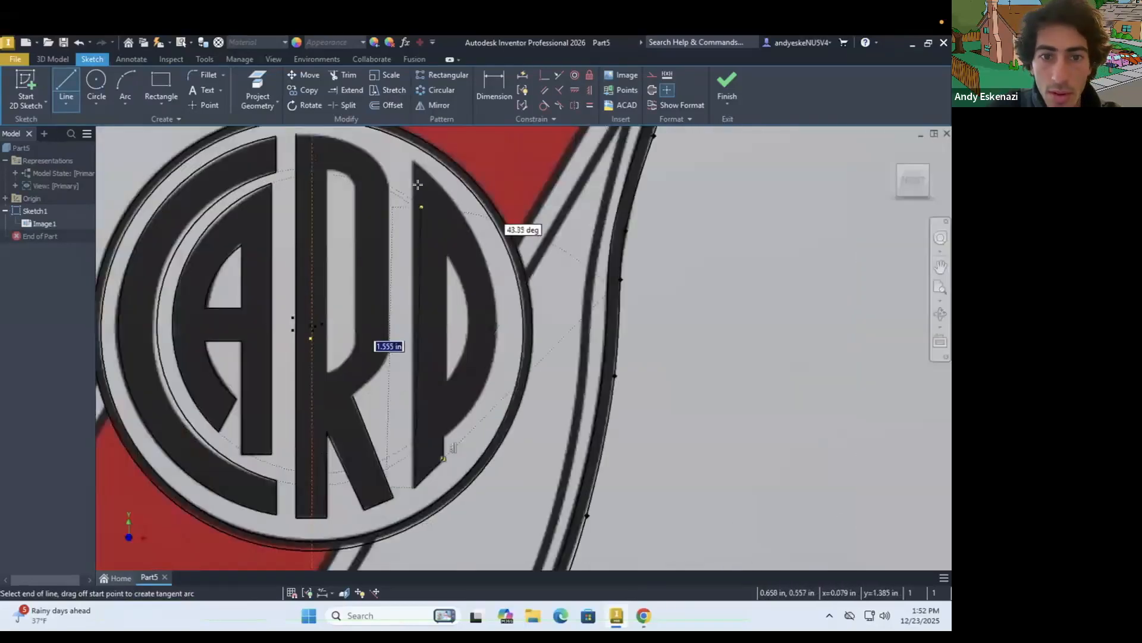
scroll(401, 232, "down", 4)
scroll(416, 178, "up", 5)
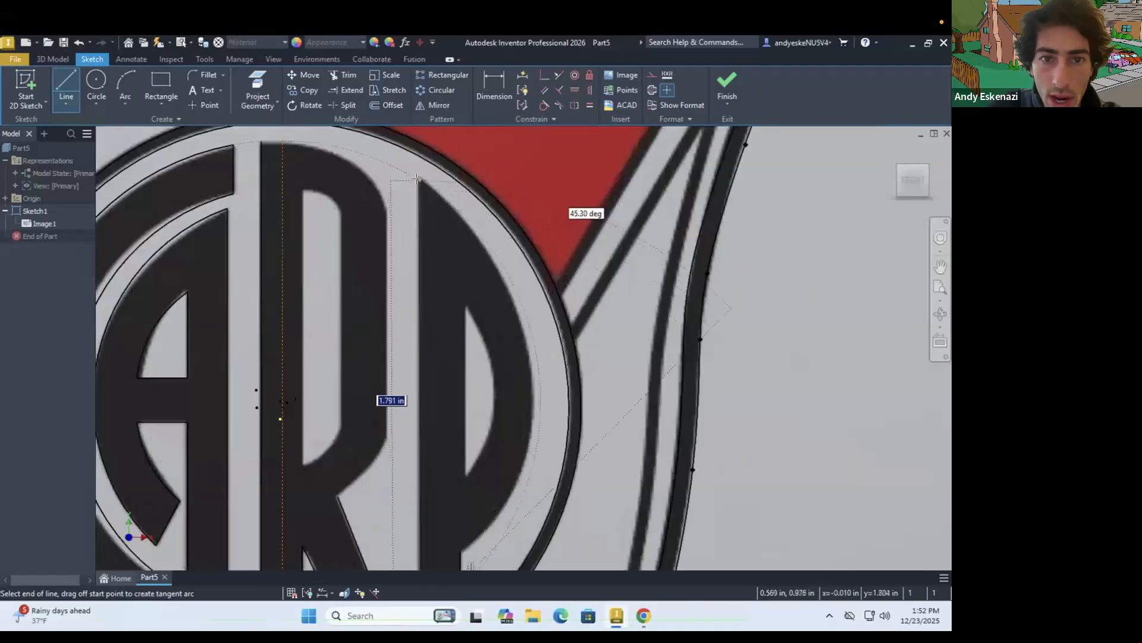
scroll(417, 175, "up", 2)
left_click(419, 177)
key("Escape")
Trace the straight left edge of the P's inner opening with a line about 0.65 in long
scroll(451, 284, "down", 5)
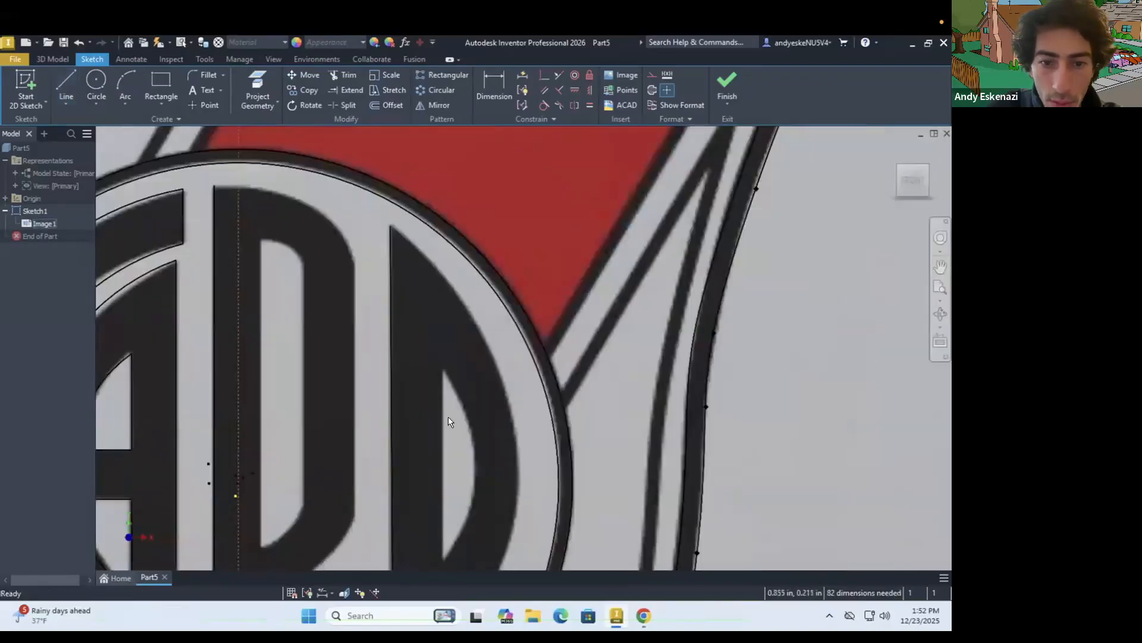
scroll(452, 423, "down", 1)
left_click(67, 79)
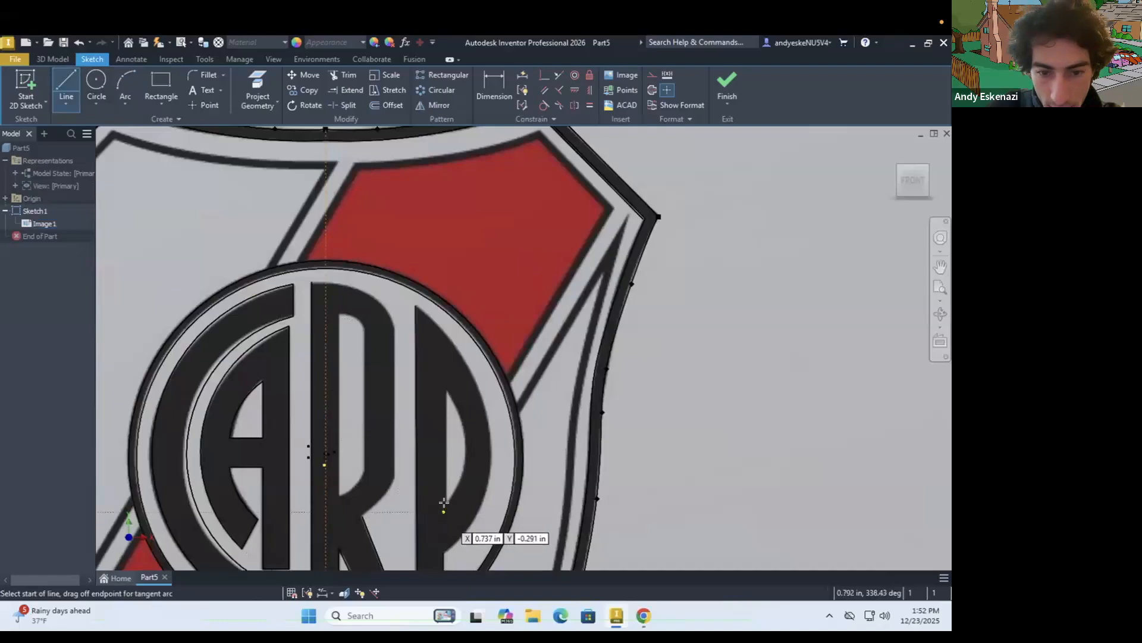
left_click(454, 392)
key("Escape")
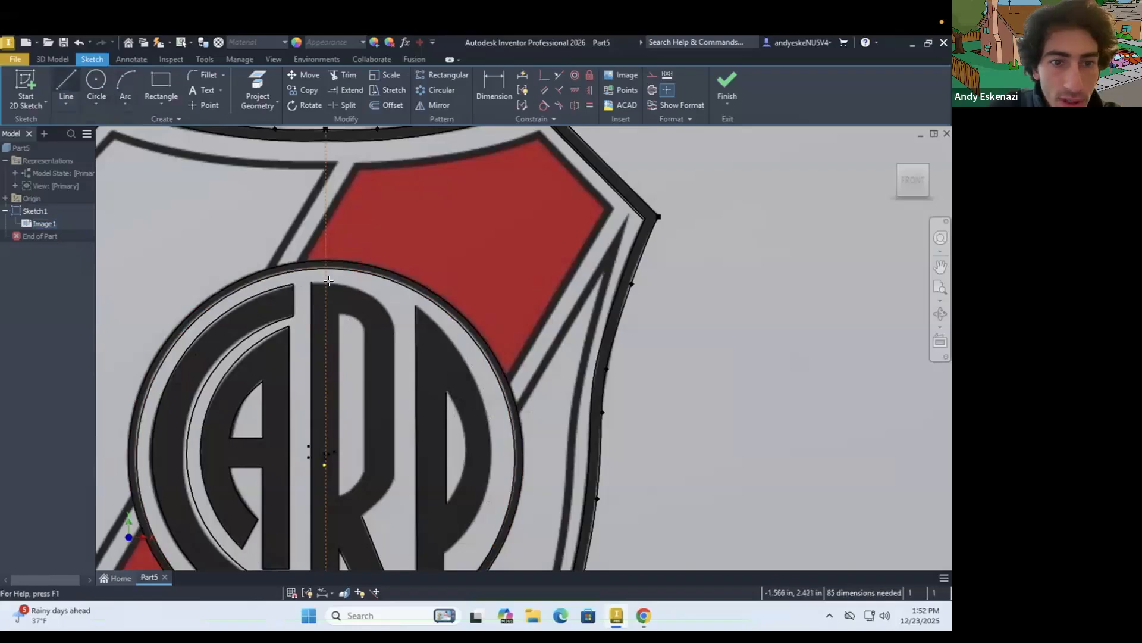
Trace the two straight vertical edges of the R's inner opening with separate lines
key("l")
left_click(337, 314)
left_click(338, 497)
key("Escape")
key("l")
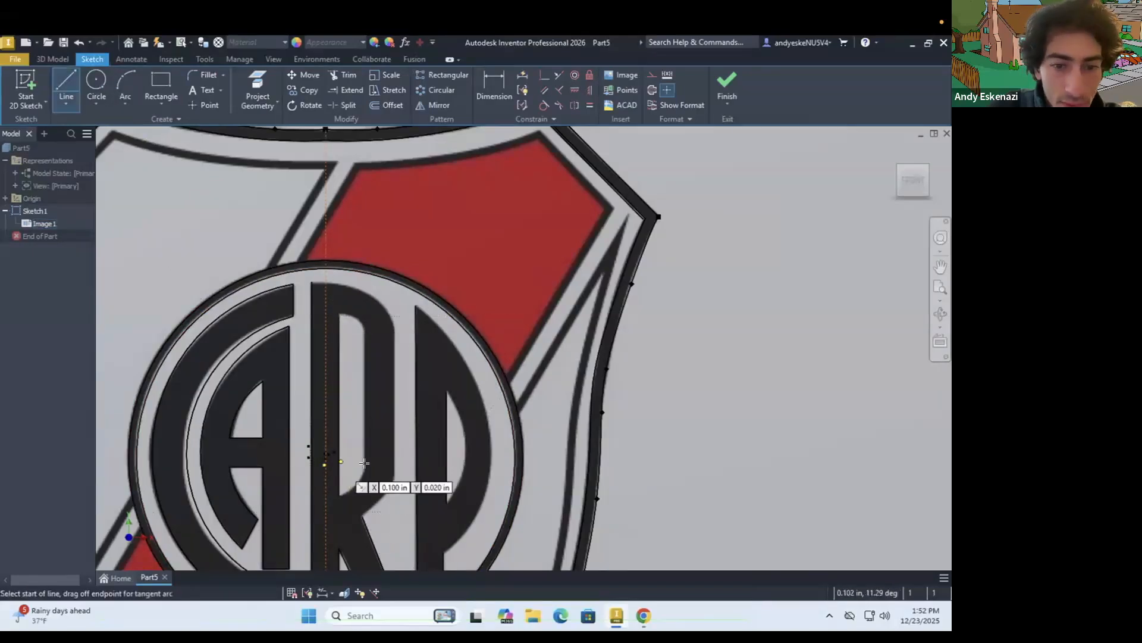
left_click(363, 467)
left_click(361, 327)
key("Escape")
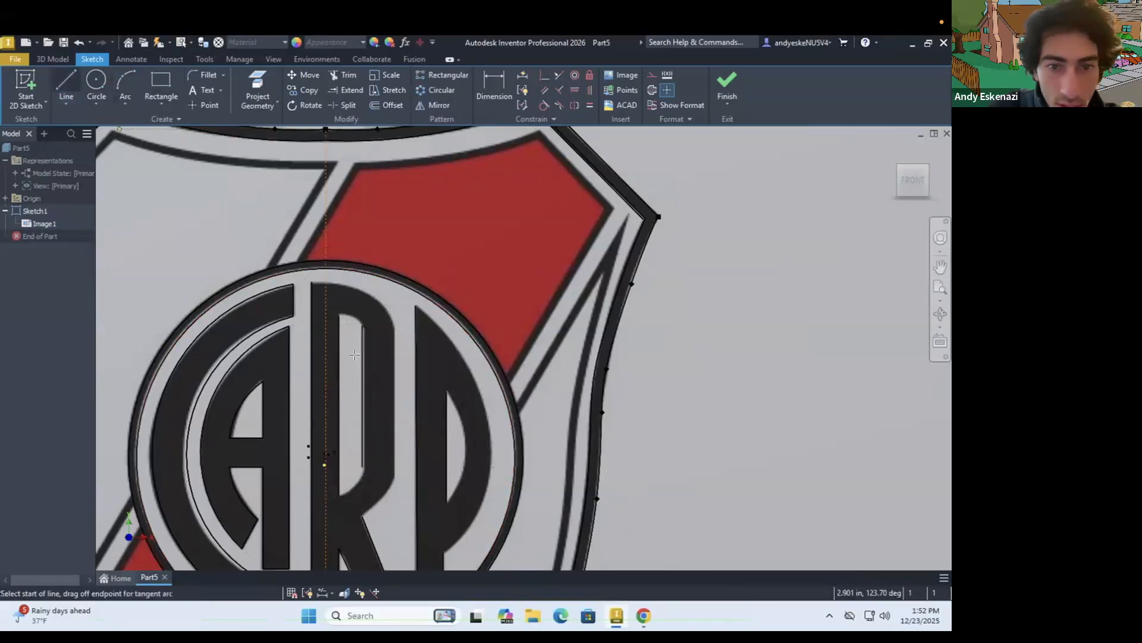
Trace the straight outer edge of the R's bowl with a vertical line
scroll(393, 328, "down", 2)
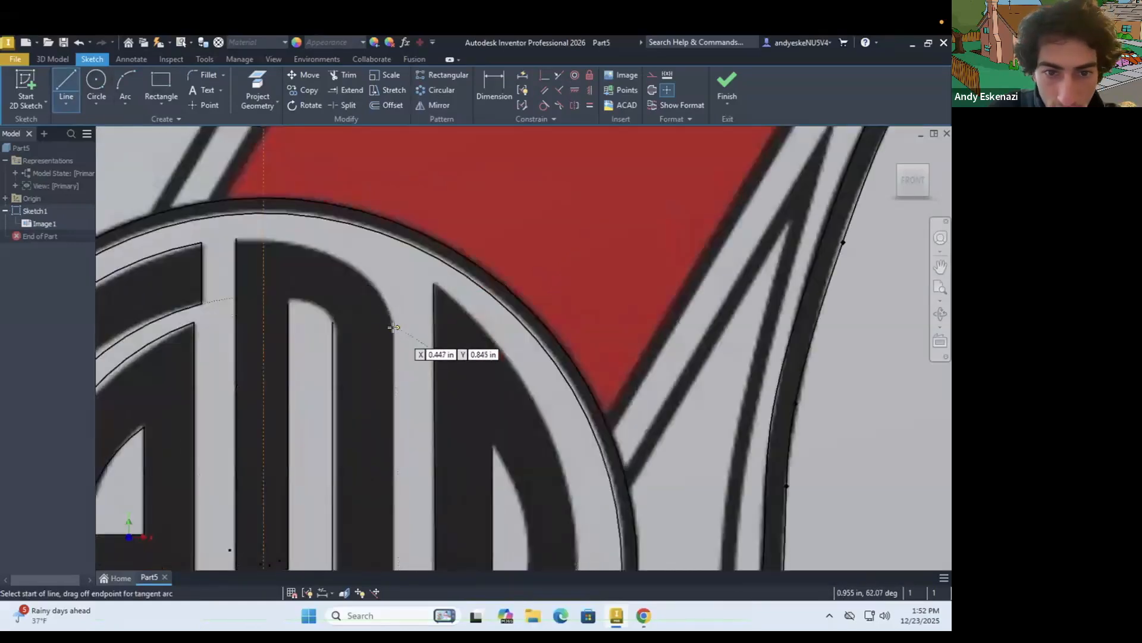
left_click(392, 328)
scroll(393, 329, "up", 3)
left_click(395, 499)
key("Escape")
scroll(430, 412, "up", 4)
scroll(430, 407, "down", 5)
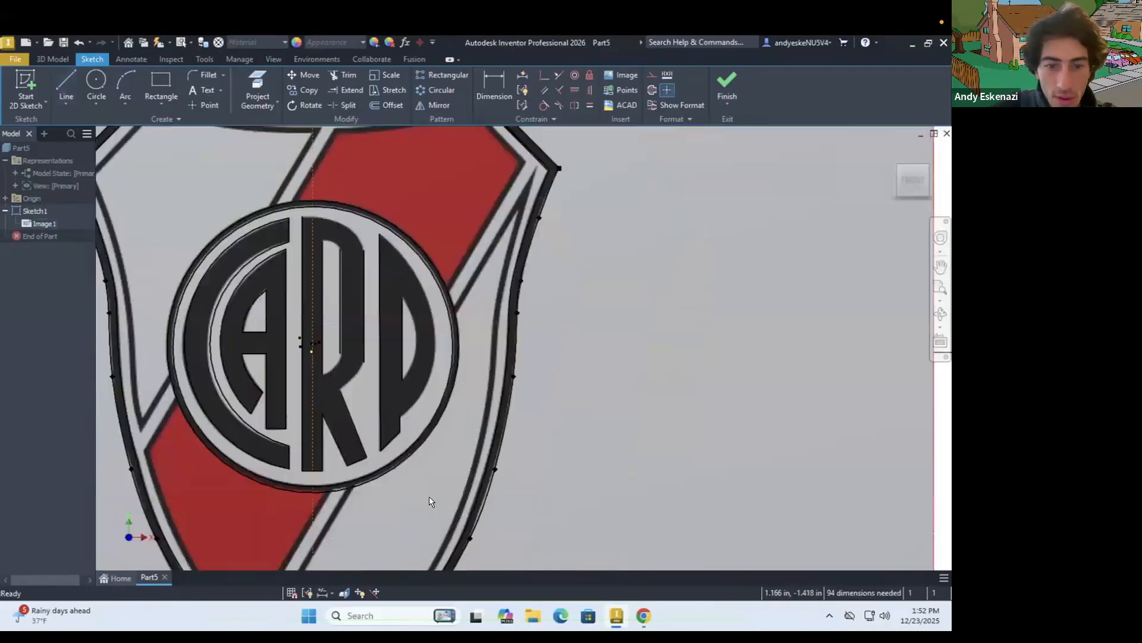
Trace the R's curved edges with three-point arcs, closing the inner opening and joining the outer bowl edge to the leg
scroll(430, 409, "up", 2)
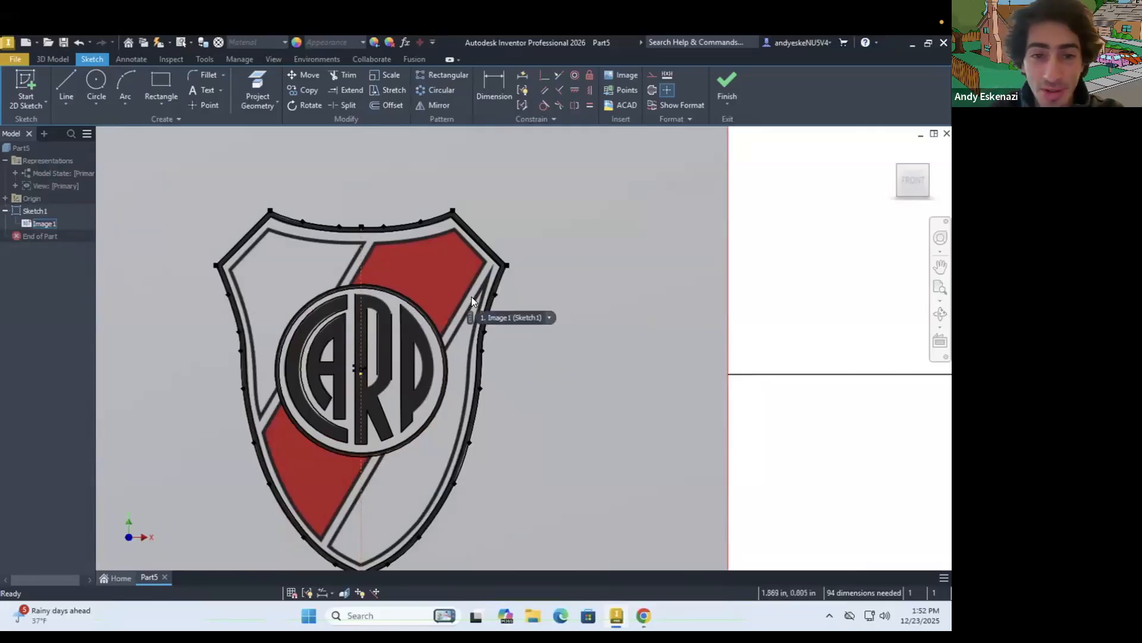
scroll(367, 240, "down", 4)
scroll(400, 315, "up", 2)
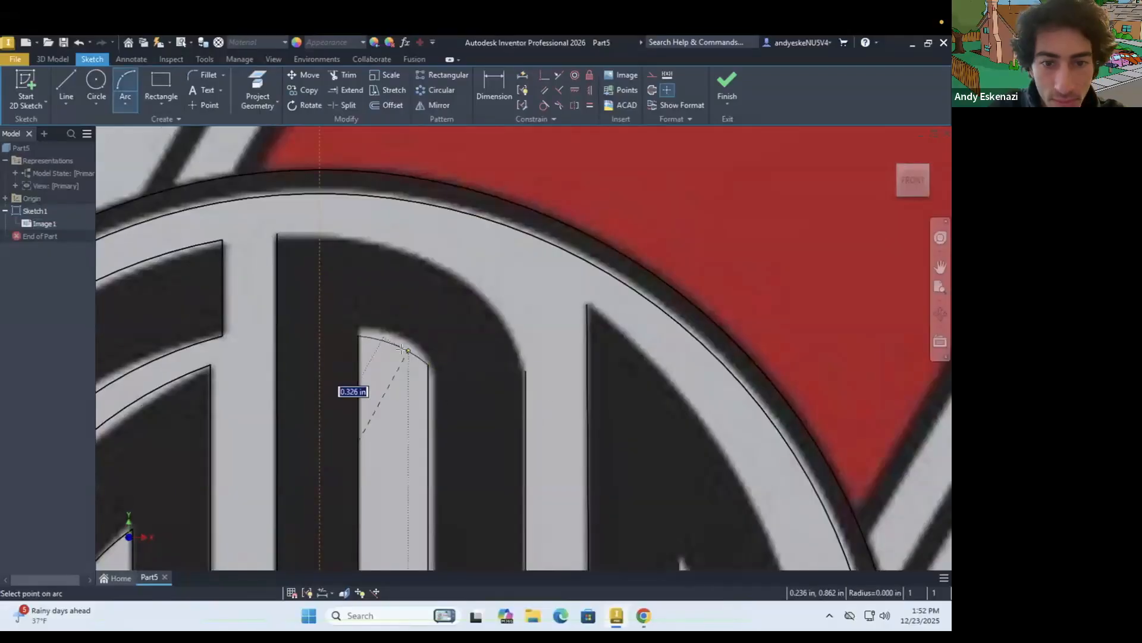
scroll(512, 363, "up", 3)
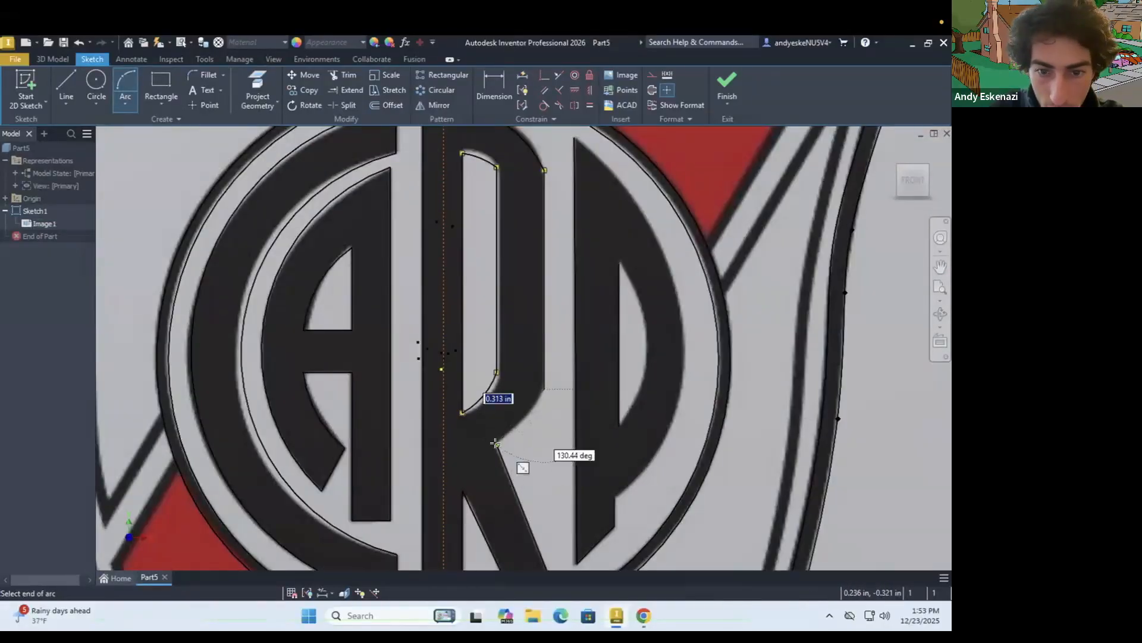
scroll(643, 333, "up", 3)
key("Escape")
Trace the P's outer bowl with a three-point arc from its top corner to its lower edge
scroll(452, 417, "up", 3)
left_click(125, 86)
left_click(542, 330)
left_click(558, 469)
left_click(583, 426)
Trace the upper-left white panel's top edge with a three-point arc and its slanted shoulder edge with a line
scroll(311, 264, "down", 5)
left_click(66, 86)
left_click(714, 228)
left_click(125, 86)
left_click(445, 193)
left_click(715, 228)
left_click(560, 222)
left_click(66, 86)
left_click(446, 193)
left_click(336, 307)
Trace the outer edge of the white panel's black border with a spline from the left shoulder corner down to the V tip
left_click(72, 104)
left_click(98, 202)
scroll(387, 279, "down", 5)
left_click(327, 171)
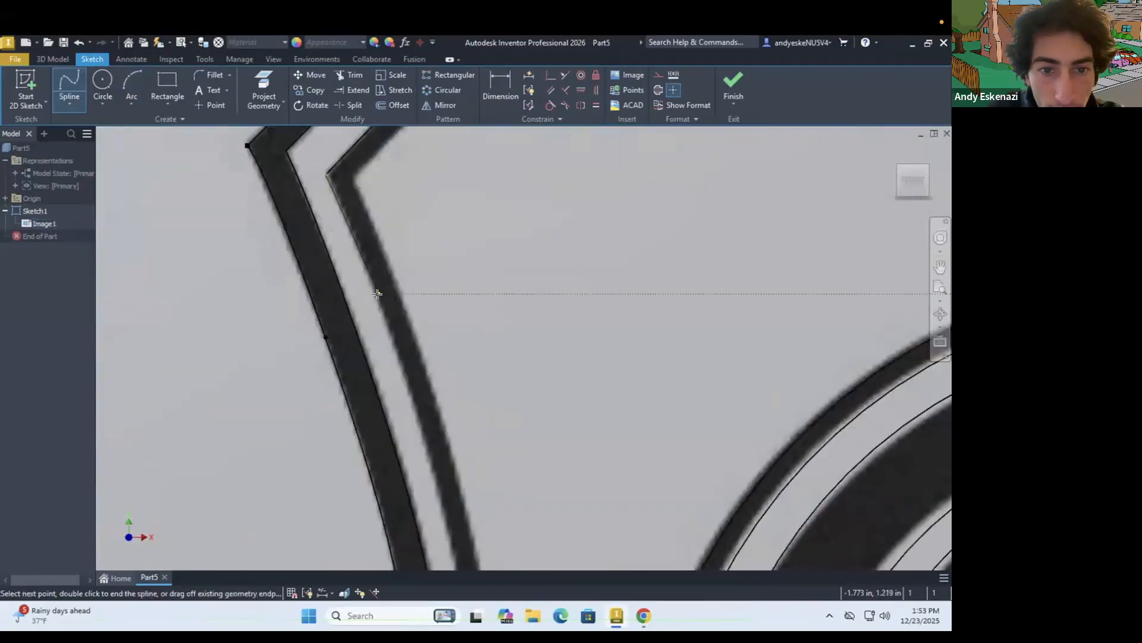
left_click(377, 293)
left_click(426, 442)
left_click(420, 467)
key("Return")
Offset the white panel's left border spline inward onto the inner edge of the black band
scroll(386, 413, "up", 5)
left_click(393, 106)
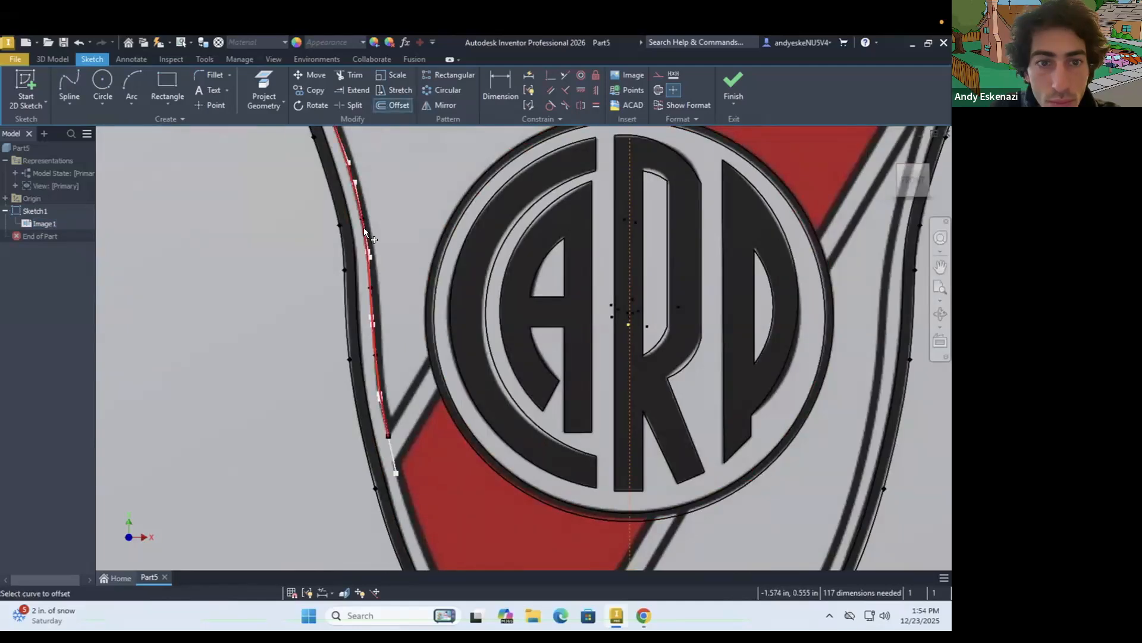
left_click(363, 228)
scroll(347, 250, "down", 4)
left_click(347, 301)
scroll(357, 310, "up", 4)
key("Escape")
scroll(403, 452, "down", 5)
left_click_drag(390, 445, 391, 367)
scroll(390, 369, "up", 4)
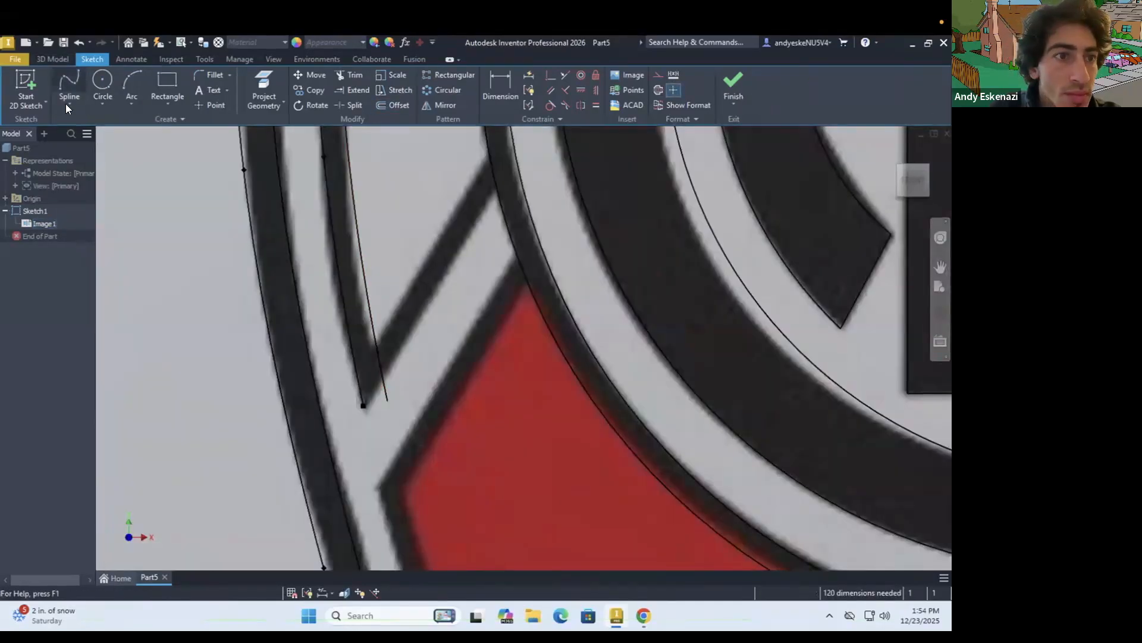
Trace both edges of the diagonal black band from the left V tip to the emblem ring and trim the excess inner spline
left_click(66, 104)
left_click(80, 128)
left_click(362, 403)
left_click(456, 283)
left_click(452, 260)
left_click(357, 412)
key("Escape")
scroll(369, 467, "down", 2)
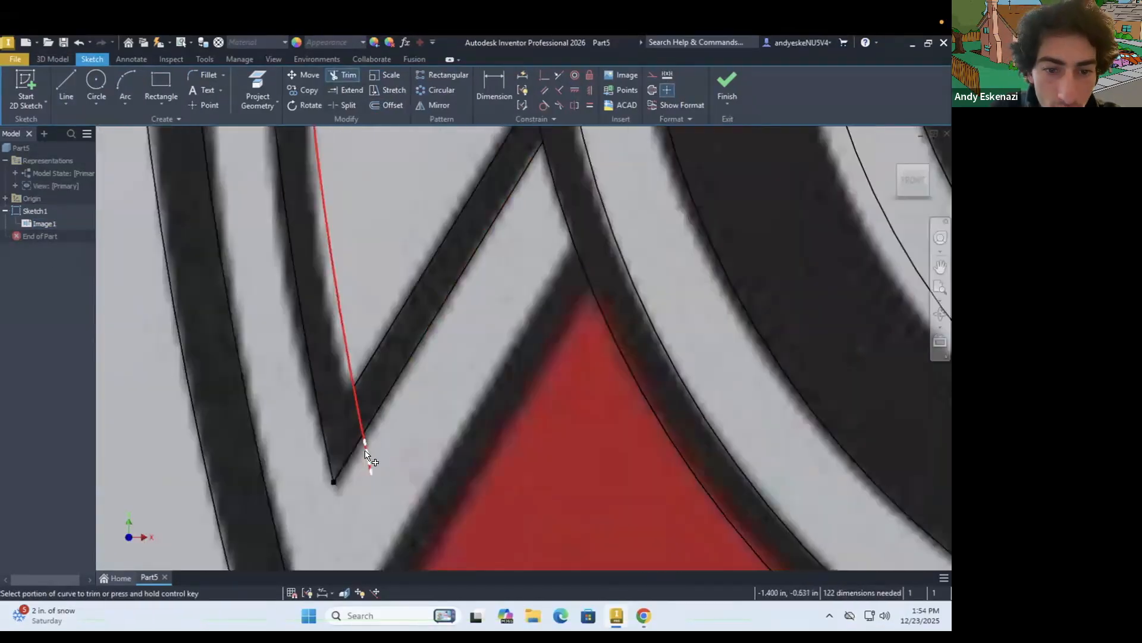
scroll(353, 408, "up", 6)
Trace both edges of the white panel's right diagonal band with lines from its top-right corner down to the emblem ring
left_click(66, 86)
scroll(457, 234, "down", 5)
left_click(489, 187)
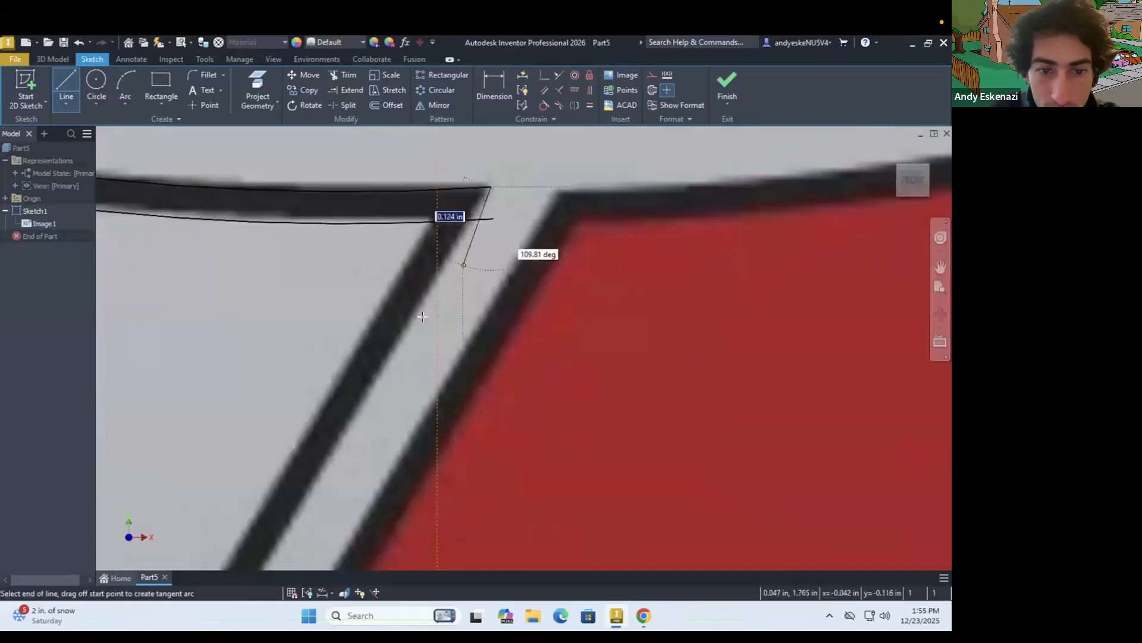
left_click(381, 393)
left_click(66, 87)
left_click(288, 426)
scroll(280, 452, "up", 5)
scroll(392, 299, "down", 3)
left_click(395, 303)
scroll(428, 298, "up", 6)
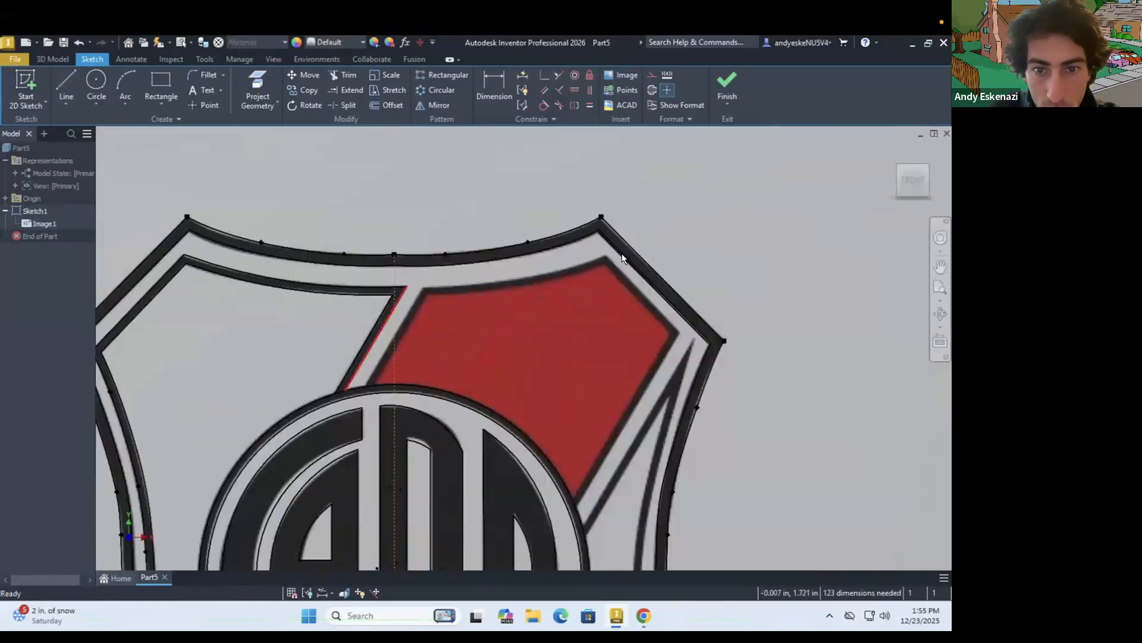
Trace the top edge of the upper red area with a three-point arc between its two upper corners
left_click(125, 86)
scroll(453, 283, "down", 6)
left_click(213, 310)
left_click(482, 231)
left_click(292, 294)
Trace the upper red area's slanted shoulder edge and its right diagonal edge down to the emblem ring with lines
left_click(66, 86)
left_click(481, 230)
left_click(681, 438)
scroll(662, 362, "up", 5)
left_click(590, 524)
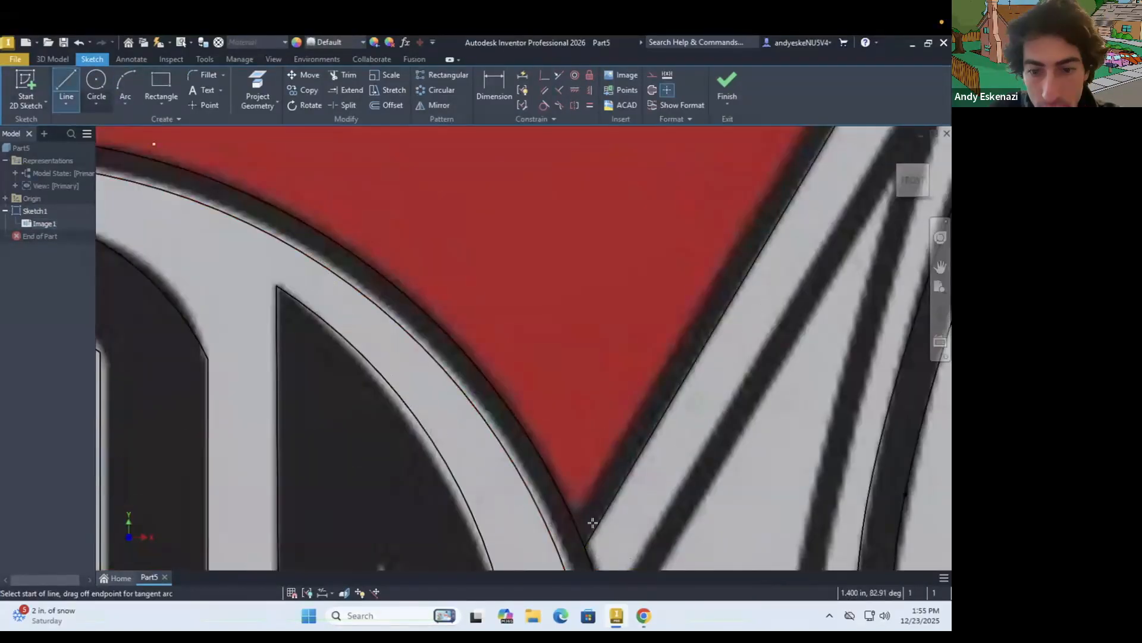
scroll(591, 523, "up", 5)
scroll(401, 276, "up", 5)
key("Escape")
Offset the upper red area's outline inward onto the inner edge of its black border
left_click(386, 105)
left_click(427, 243)
scroll(423, 251, "down", 6)
scroll(515, 326, "up", 6)
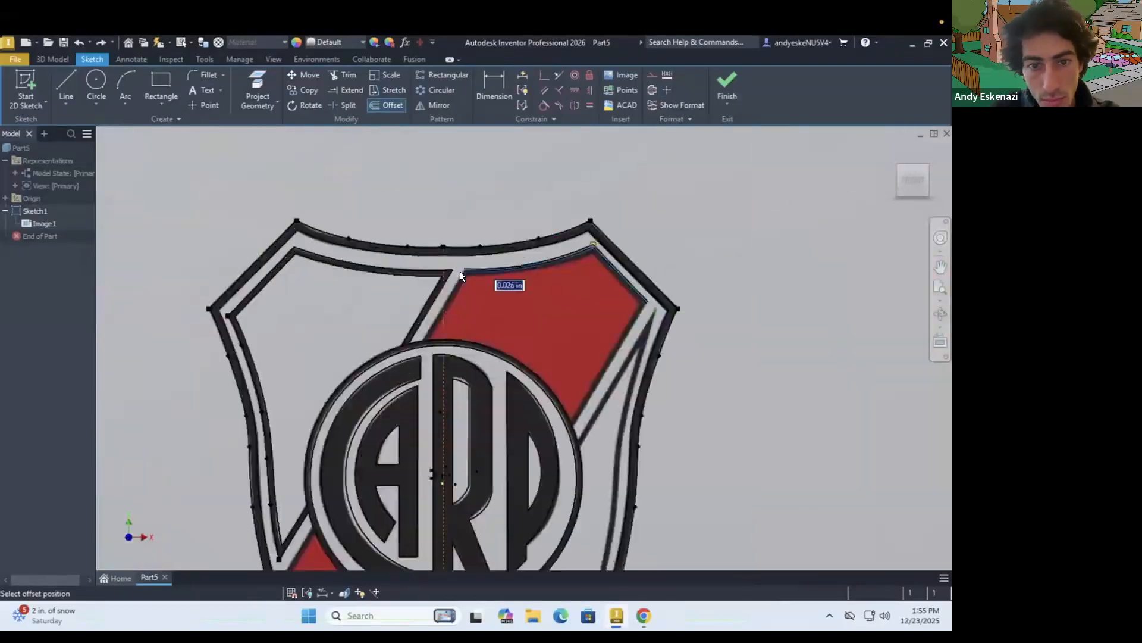
scroll(459, 271, "down", 5)
left_click(531, 293)
Trace the upper red area's left diagonal border edges with lines down to the emblem ring
left_click(66, 86)
left_click(412, 528)
scroll(381, 416, "up", 5)
left_click(64, 79)
scroll(371, 459, "down", 6)
left_click(371, 459)
left_click(292, 260)
key("Escape")
scroll(298, 262, "up", 6)
Trace the inner border edge along the upper red area's right side with a line of about 1.25 in from the ring to the shoulder corner
left_click(66, 85)
scroll(281, 518, "down", 5)
left_click(280, 518)
scroll(393, 416, "up", 5)
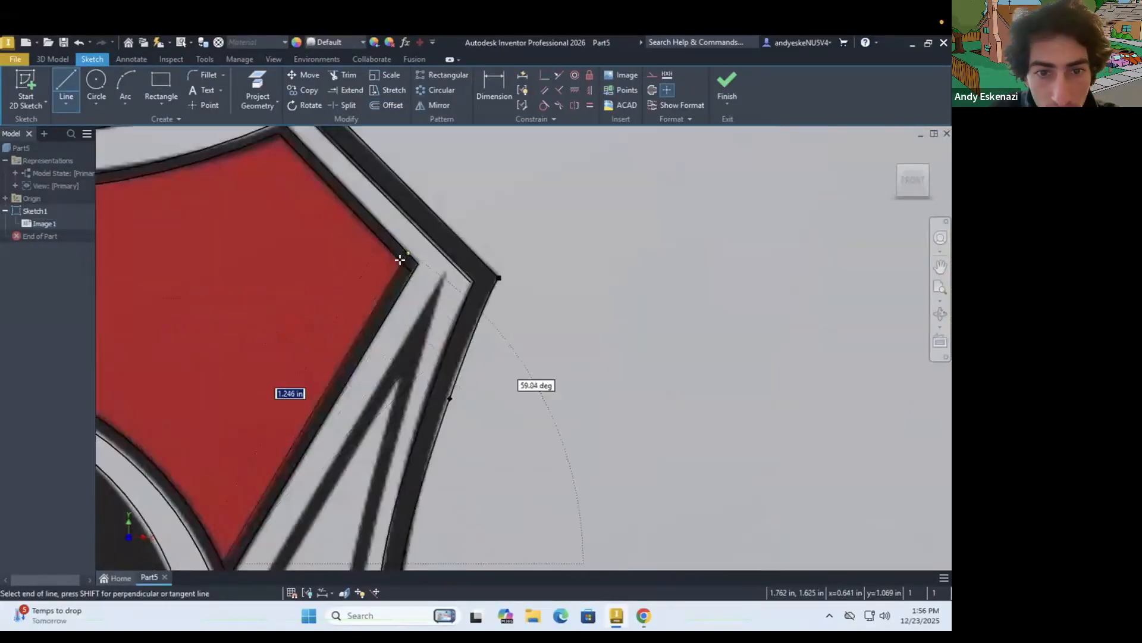
scroll(411, 286, "down", 6)
left_click(413, 298)
key("Escape")
Start a spline at the right white panel's upper tip and trace its outer border edge down the shield's right side
scroll(438, 280, "up", 7)
left_click(66, 105)
left_click(83, 170)
scroll(475, 189, "down", 6)
left_click(397, 204)
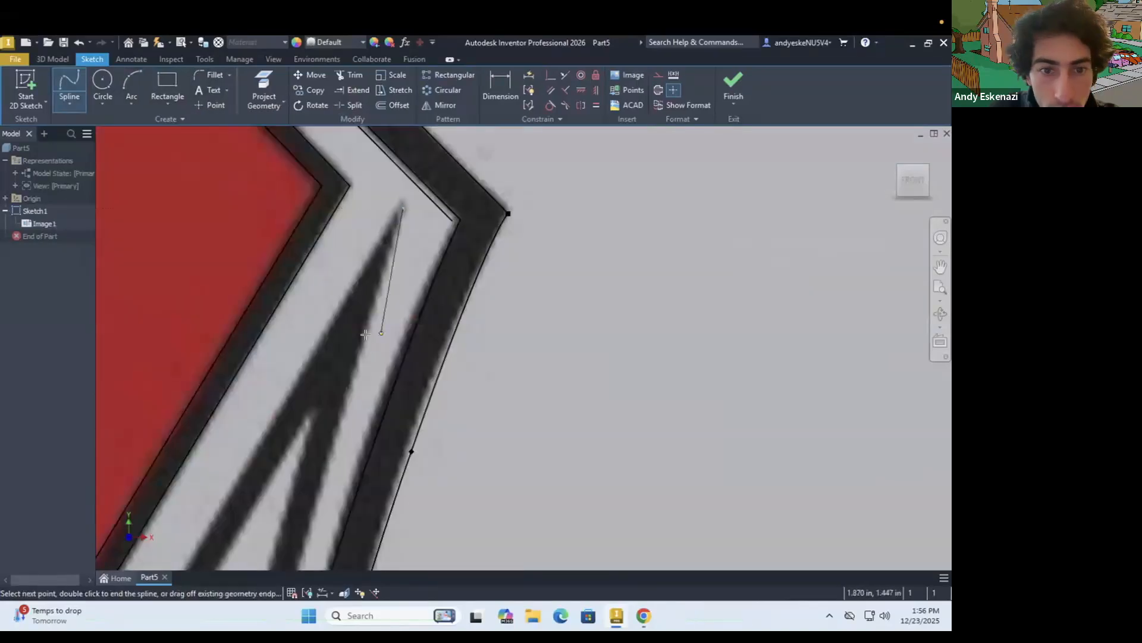
left_click(315, 499)
scroll(321, 464, "up", 5)
left_click(319, 334)
scroll(300, 455, "down", 4)
scroll(315, 396, "up", 5)
left_click(322, 487)
scroll(318, 482, "up", 4)
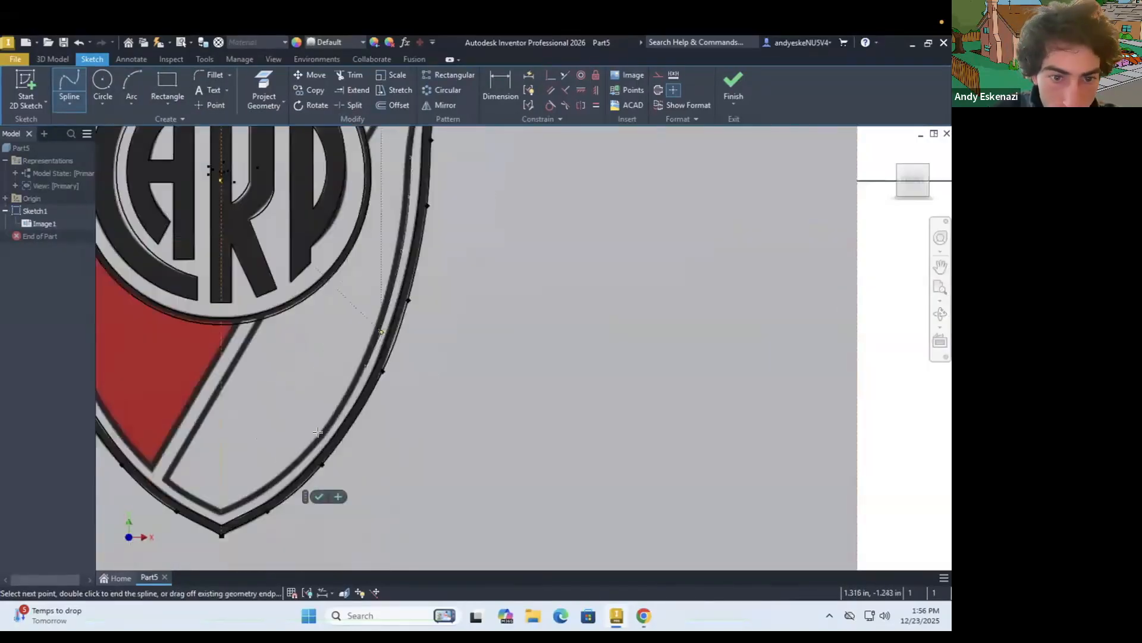
Continue the right panel's border spline around the lower curve and end it at the bottom tip on the centerline
scroll(372, 381, "down", 3)
left_click(362, 387)
left_click(303, 469)
left_click(221, 542)
scroll(224, 535, "down", 3)
scroll(232, 457, "down", 5)
double_click(209, 398)
key("Escape")
scroll(229, 424, "up", 4)
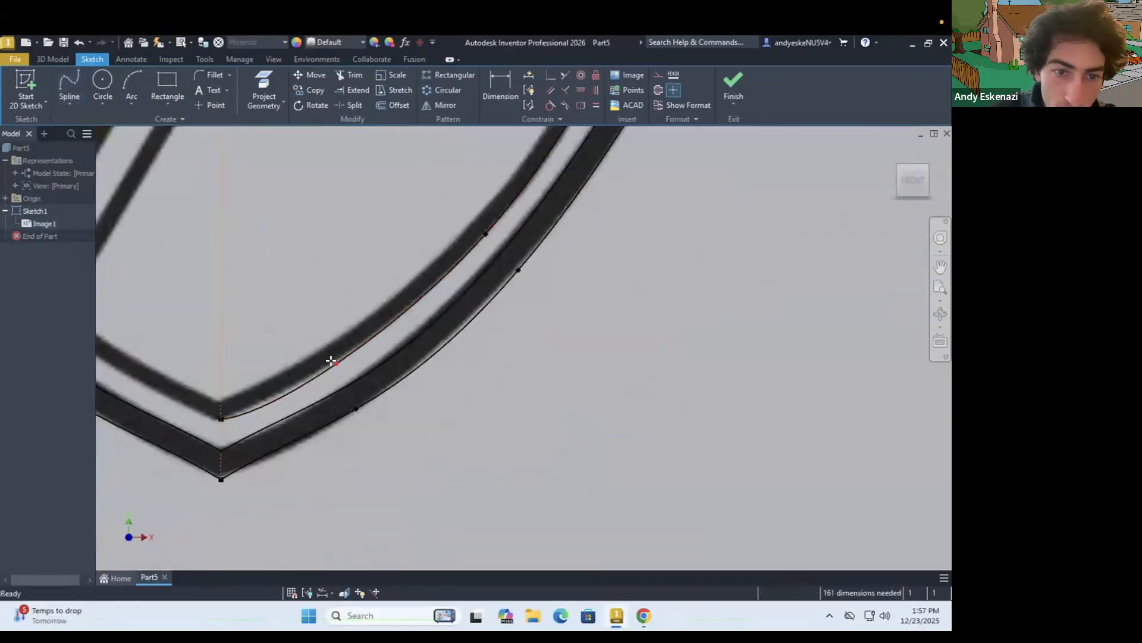
Trace the short curved border edge between the white panel's lower-left corner and the bottom tip with a spline
scroll(224, 416, "down", 3)
scroll(342, 369, "up", 4)
scroll(206, 295, "down", 3)
key("Return")
left_click(204, 297)
left_click(297, 367)
double_click(455, 443)
Offset the lower white panel's border splines inward onto the inner edge of the black band
left_click(399, 105)
left_click(497, 433)
left_click(476, 407)
key("Escape")
scroll(203, 394, "up", 5)
Trace both edges of the lower white panel's left diagonal band with lines between the emblem ring and the bottom border
left_click(85, 118)
left_click(204, 359)
scroll(274, 285, "up", 5)
left_click(267, 299)
left_click(298, 291)
scroll(238, 297, "down", 4)
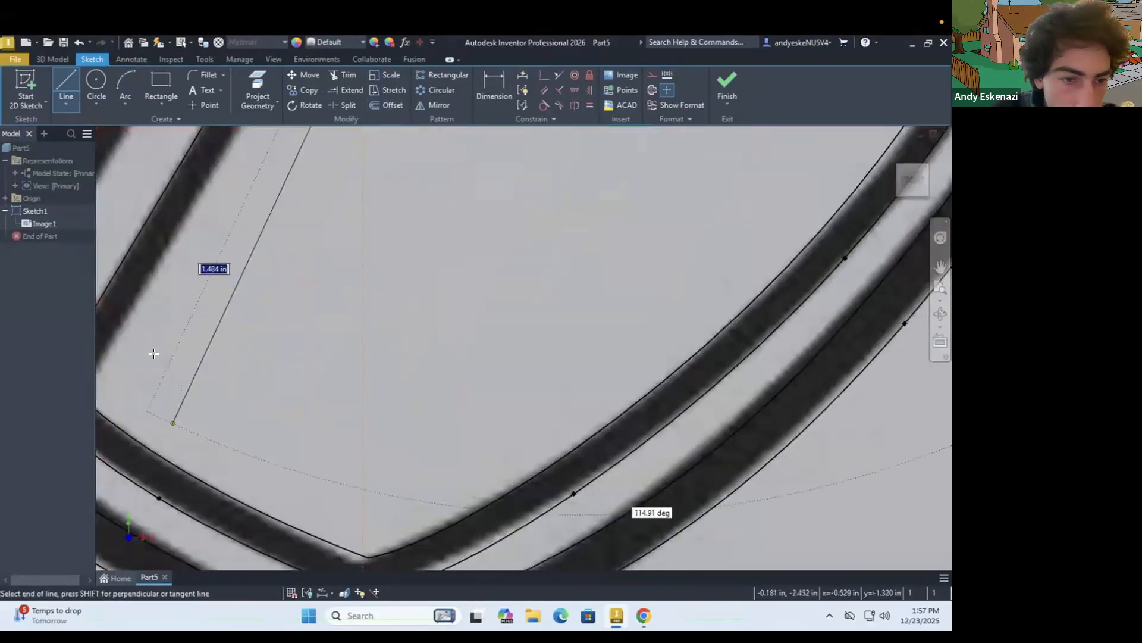
left_click(174, 420)
scroll(364, 386, "down", 8)
Trace the right panel's thin diagonal black band with lines from the emblem ring up to the border splines near its tip
key("l")
scroll(381, 393, "down", 5)
scroll(357, 311, "up", 3)
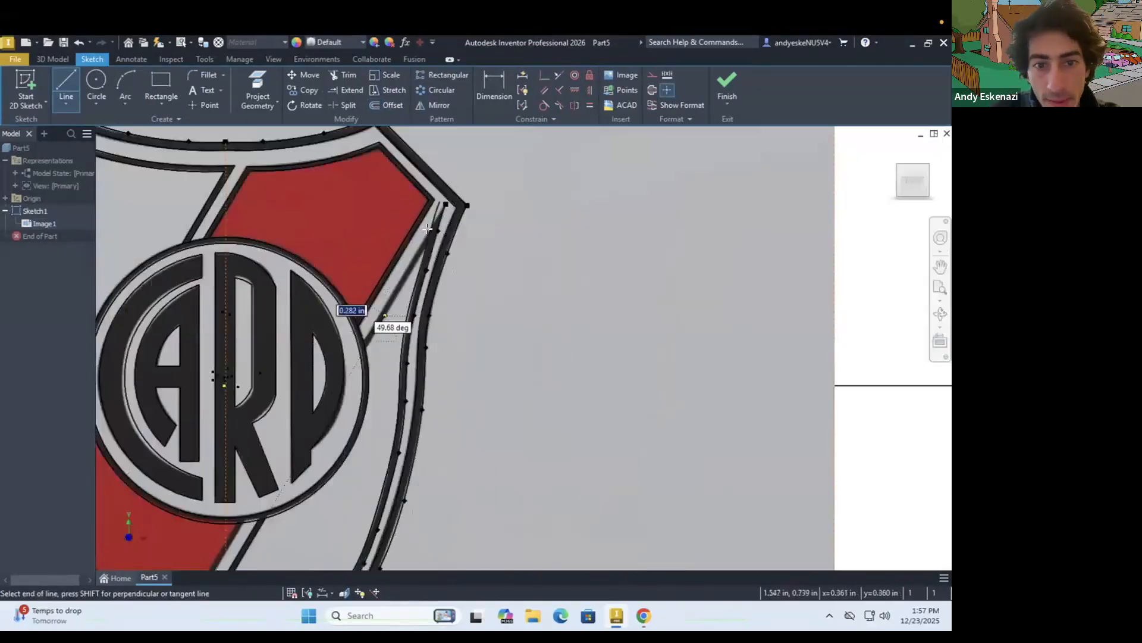
scroll(464, 224, "down", 4)
scroll(215, 472, "up", 2)
scroll(366, 243, "up", 8)
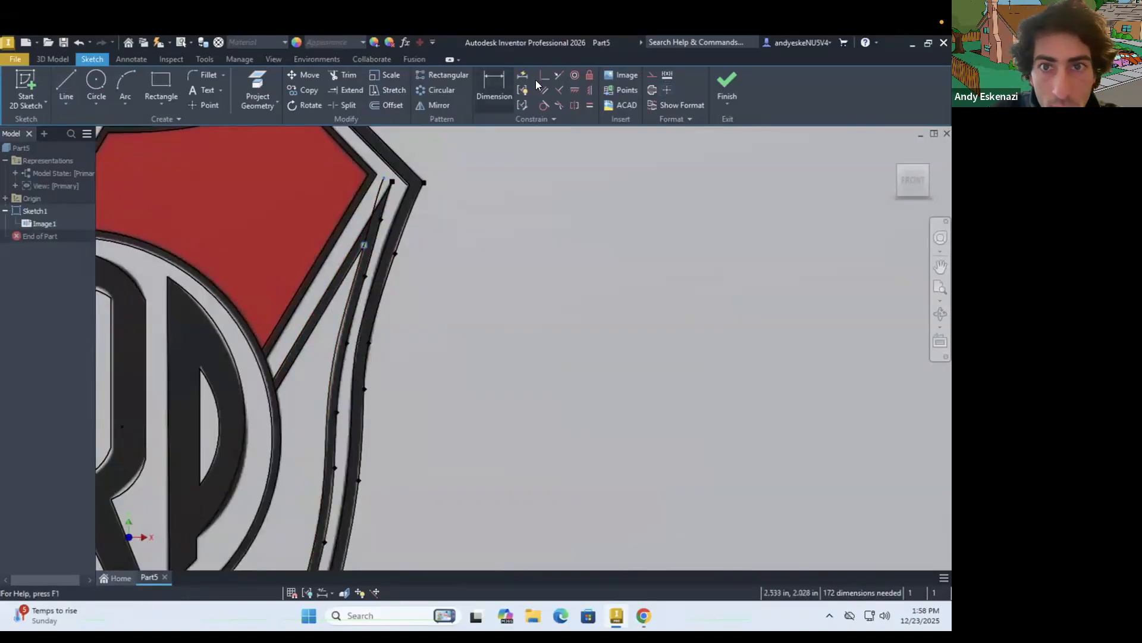
Trace the lower red panel's curved outer edge with a spline from its left corner down to its bottom tip
left_click(67, 105)
left_click(89, 201)
scroll(208, 381, "down", 6)
left_click(168, 217)
scroll(268, 417, "up", 4)
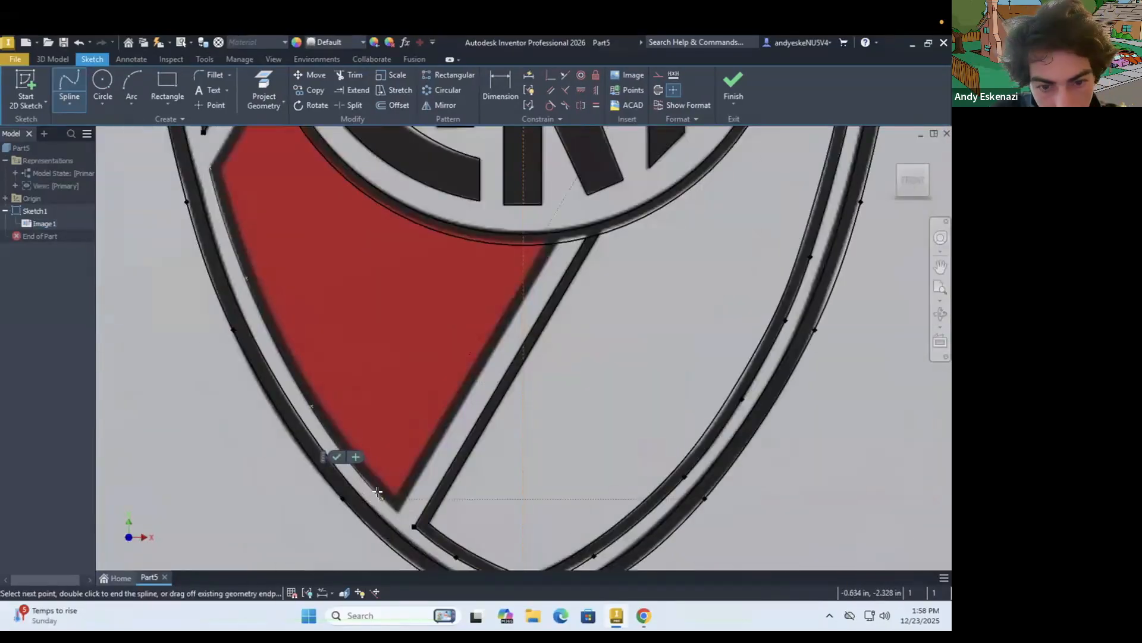
left_click(376, 492)
double_click(398, 511)
Offset the lower red panel's curved border spline inward onto the inner edge of its black band
left_click(394, 105)
left_click(326, 421)
left_click(237, 225)
Trace the outer edge of the lower red panel's upper-left diagonal band with a line from the left corner to the emblem ring
key("l")
left_click(210, 168)
scroll(209, 173, "up", 5)
scroll(224, 132, "down", 10)
left_click(247, 173)
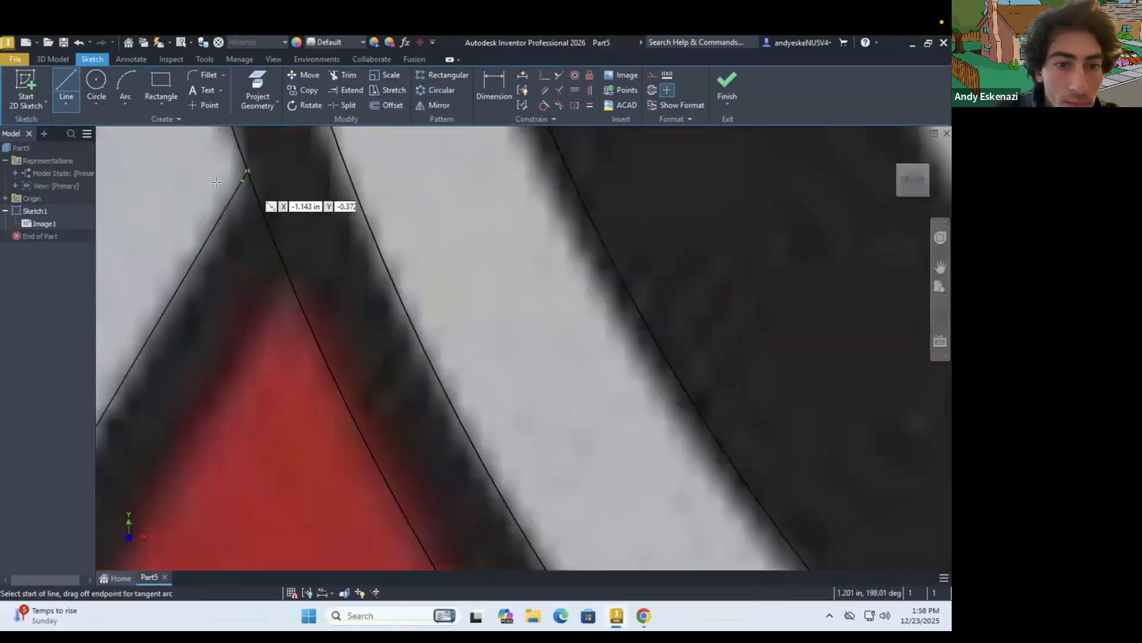
Trace the lower red panel's right diagonal band with lines from the emblem ring to the bottom tip, joining the inner corner with a coincident constraint
scroll(247, 179, "up", 8)
left_click(520, 262)
left_click(505, 209)
scroll(504, 210, "up", 8)
left_click(271, 478)
left_click(543, 75)
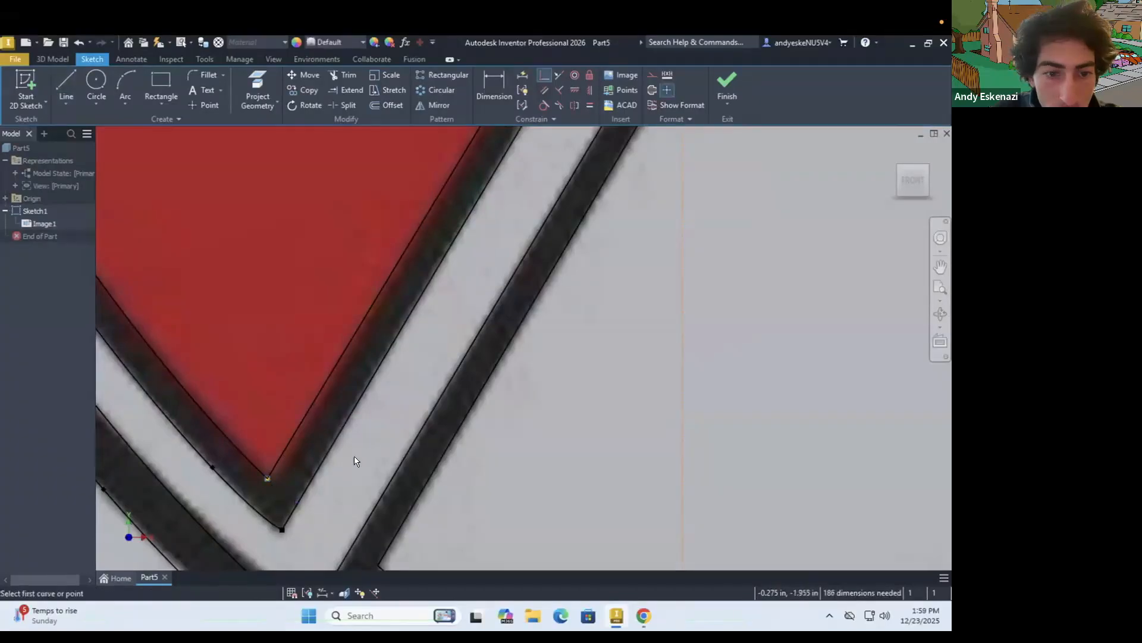
Trace the inner edge of the lower red panel's upper-left diagonal band with a line from the emblem ring to the inner border spline
key("l")
scroll(354, 462, "up", 6)
left_click(306, 165)
scroll(205, 404, "down", 5)
left_click(203, 410)
key("Escape")
scroll(199, 398, "up", 3)
scroll(242, 386, "down", 3)
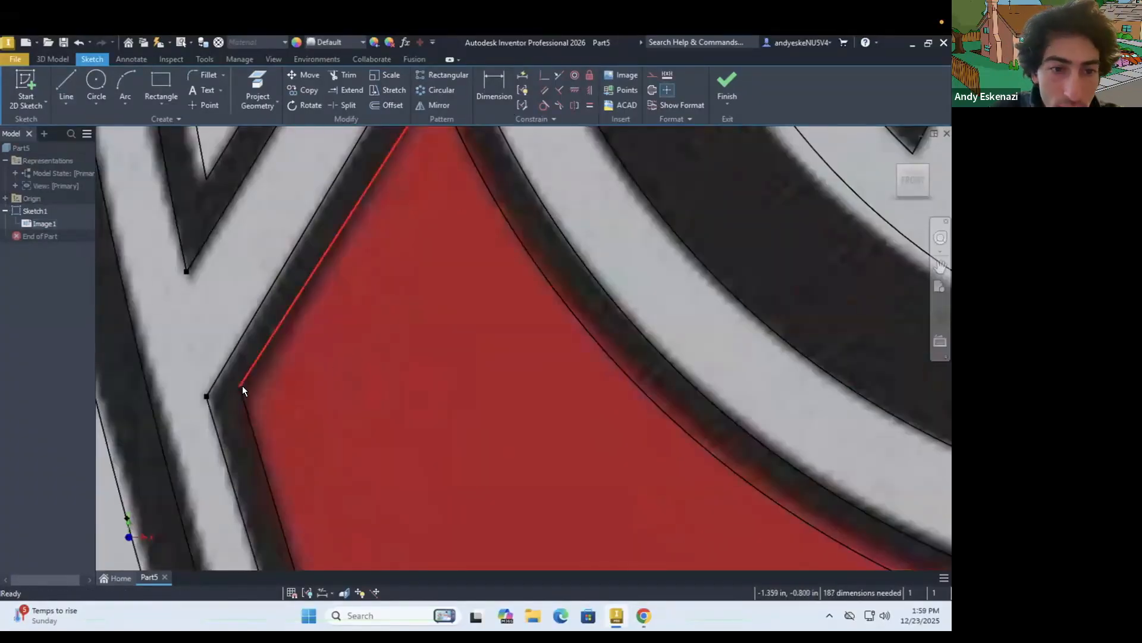
key("ctrl+z")
scroll(381, 310, "down", 5)
key("l")
scroll(411, 245, "up", 5)
key("Escape")
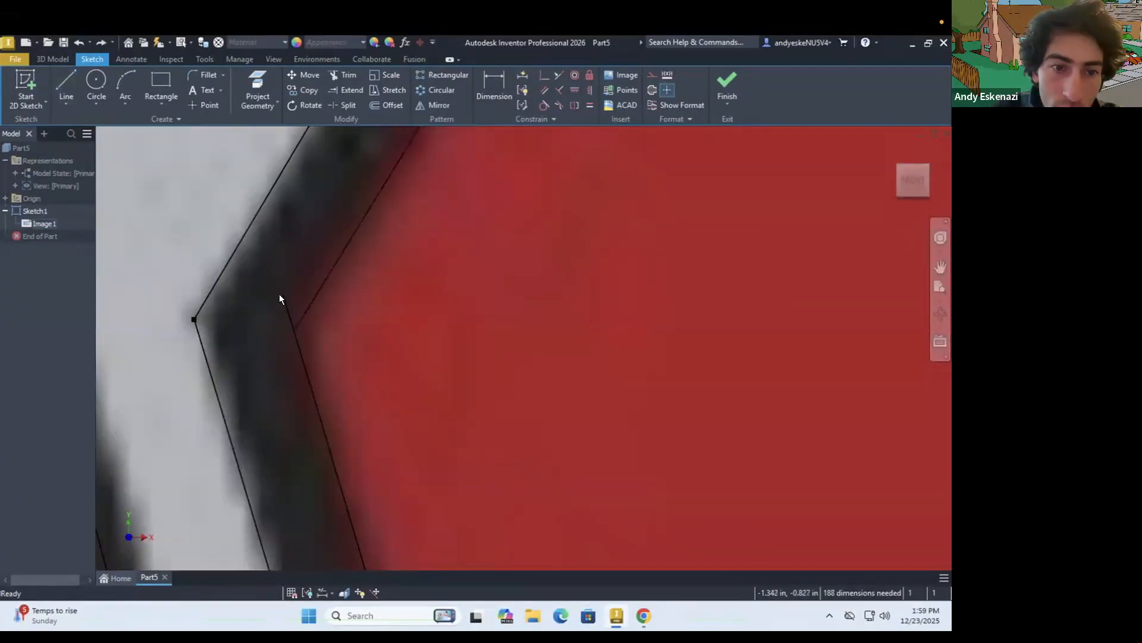
scroll(345, 342, "down", 5)
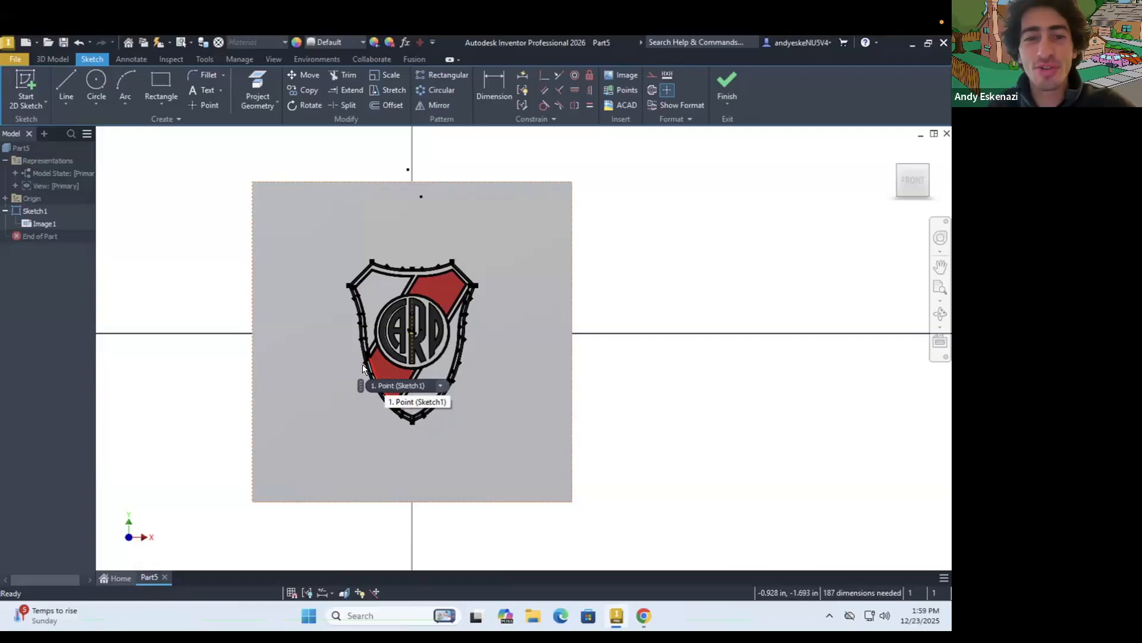
Finish the shield sketch and hide the reference image so only the traced outlines are displayed
scroll(455, 306, "up", 2)
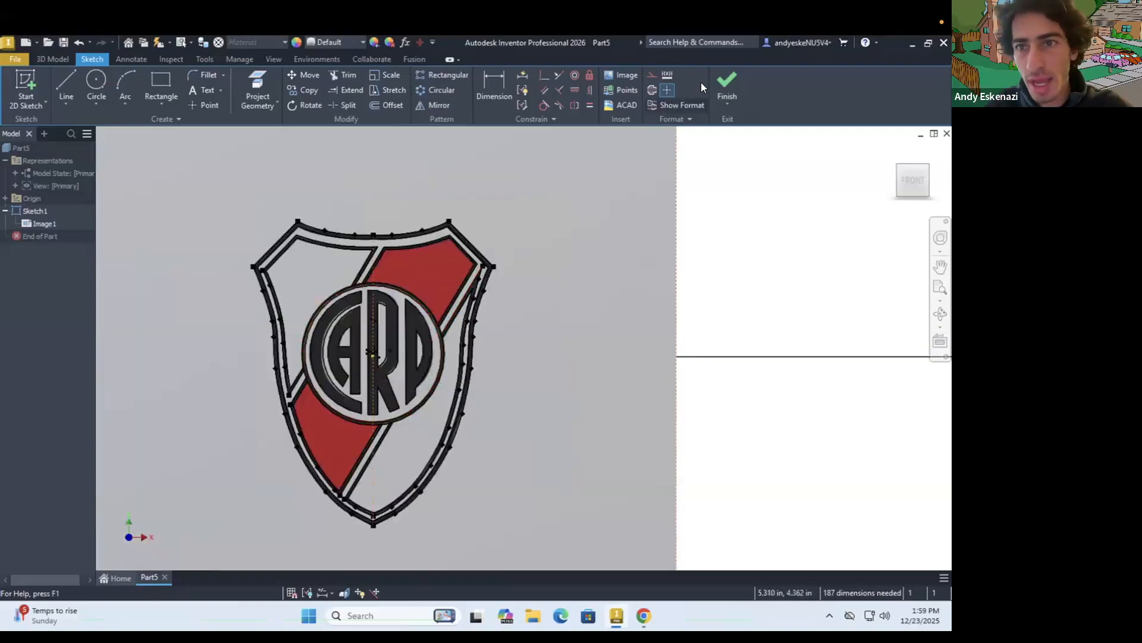
left_click(722, 79)
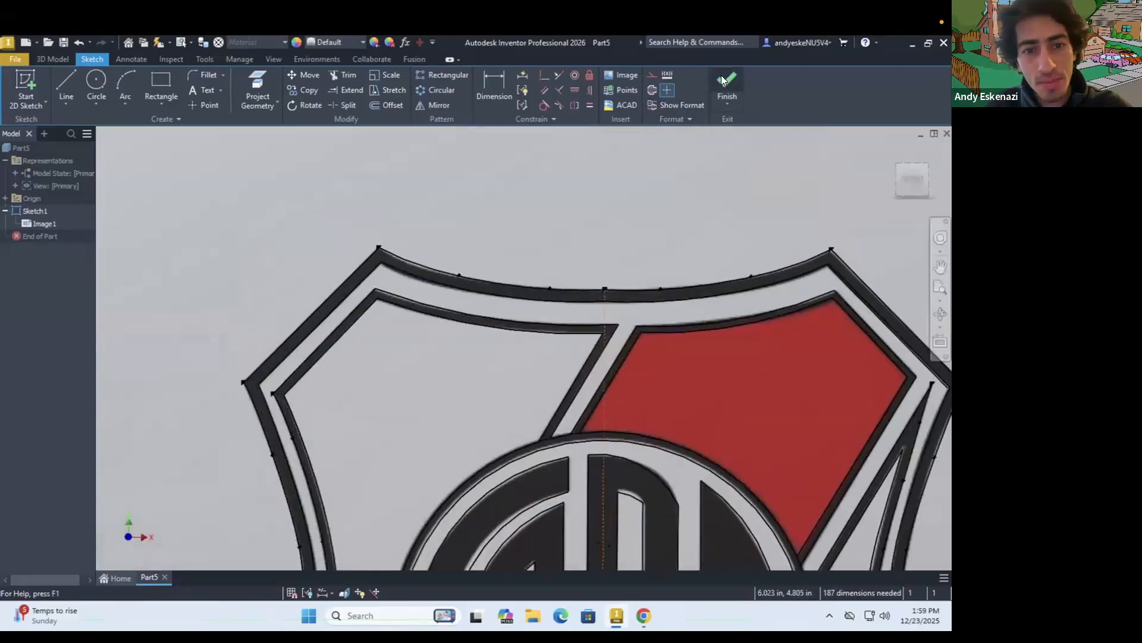
right_click(39, 224)
left_click(65, 287)
scroll(245, 322, "down", 5)
scroll(239, 350, "up", 3)
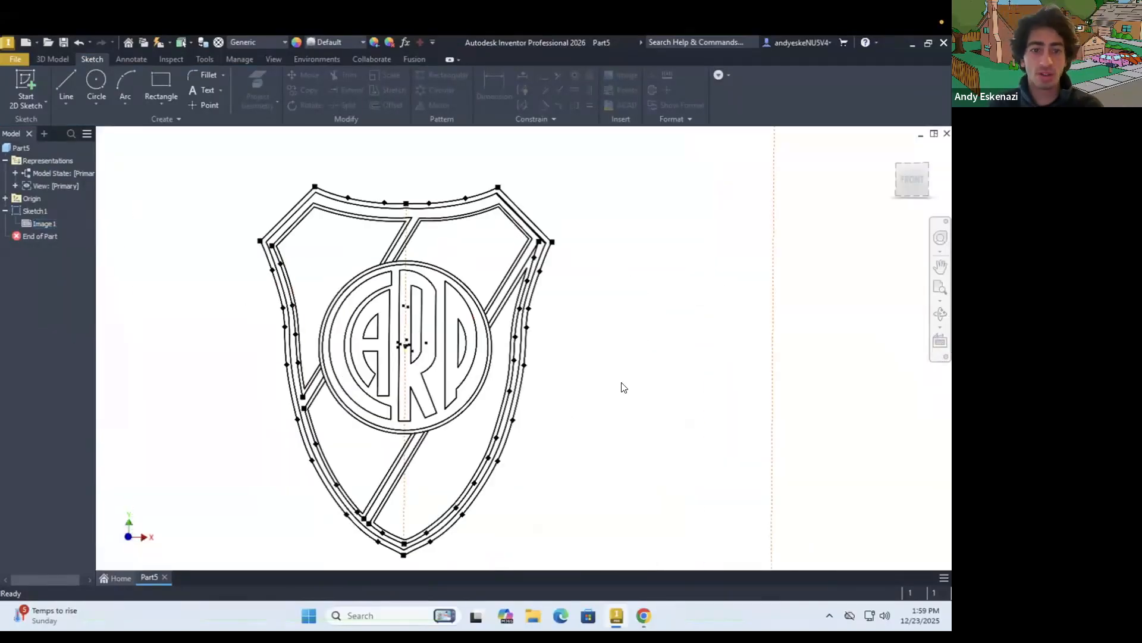
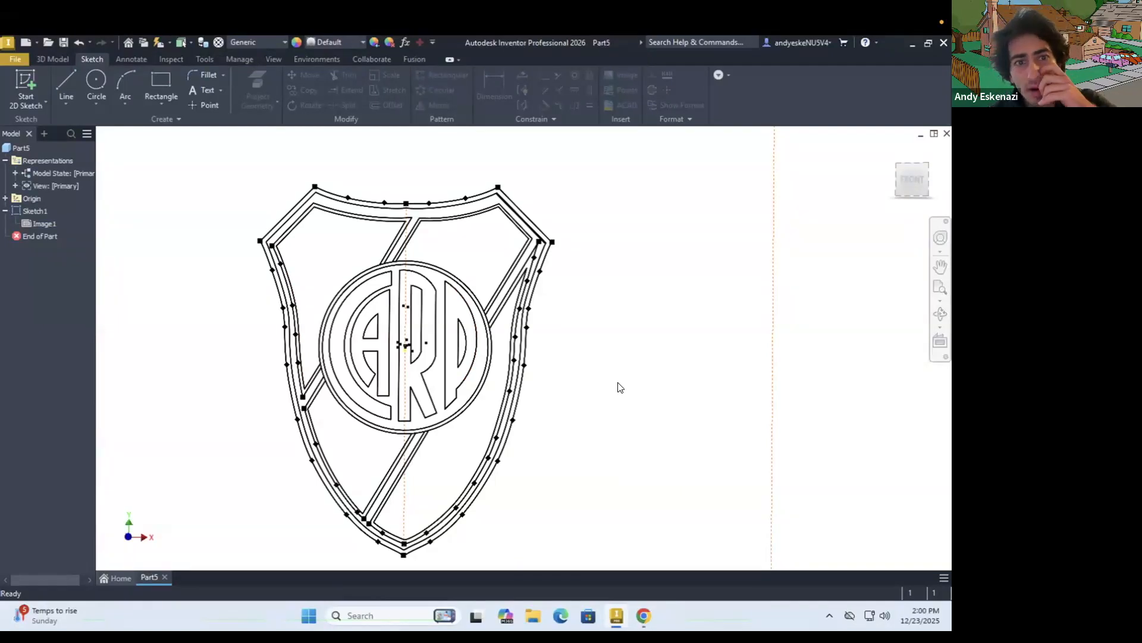
Switch to Chrome, search Google Images for "river plate logo", and open the VectorSeek shield result as a colour reference
left_click(643, 615)
triple_click(275, 130)
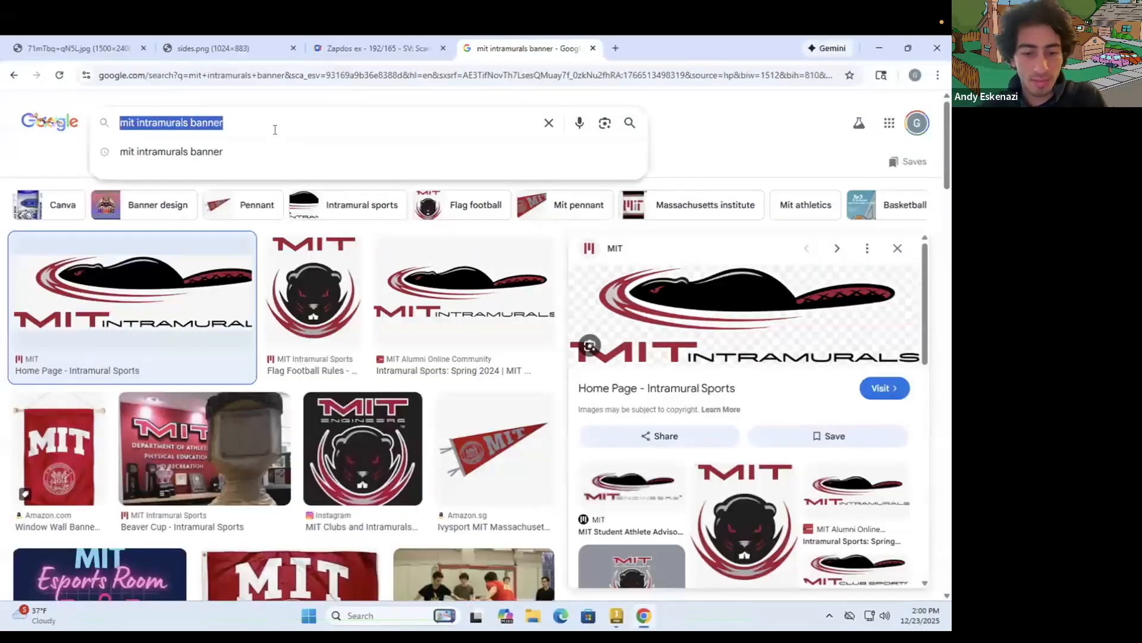
type("river pla")
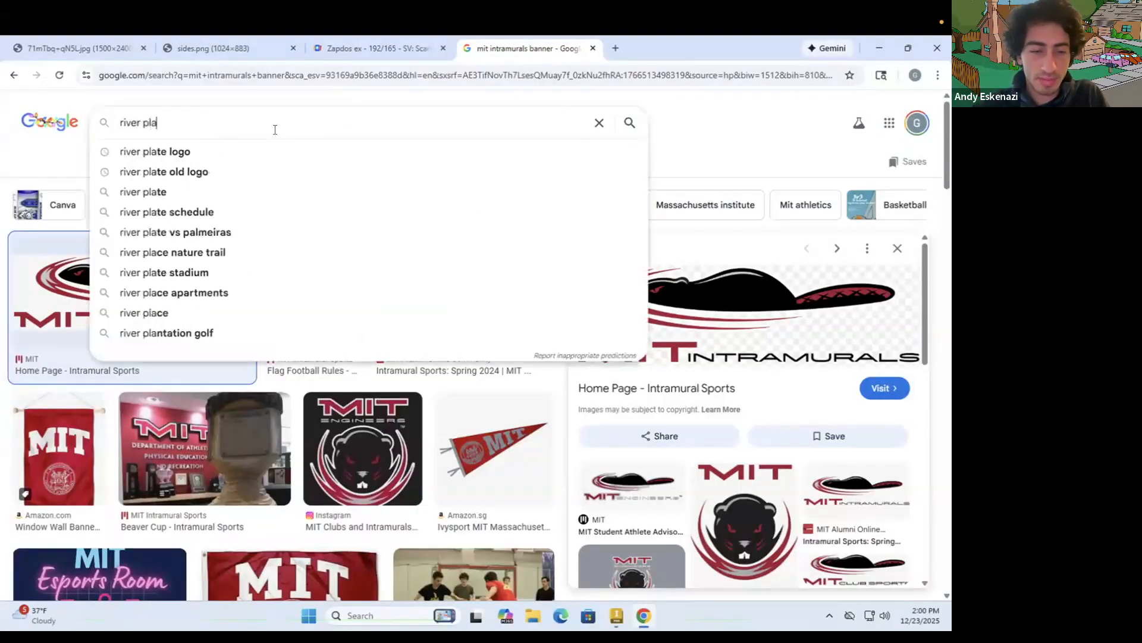
type("te logog")
key("Return")
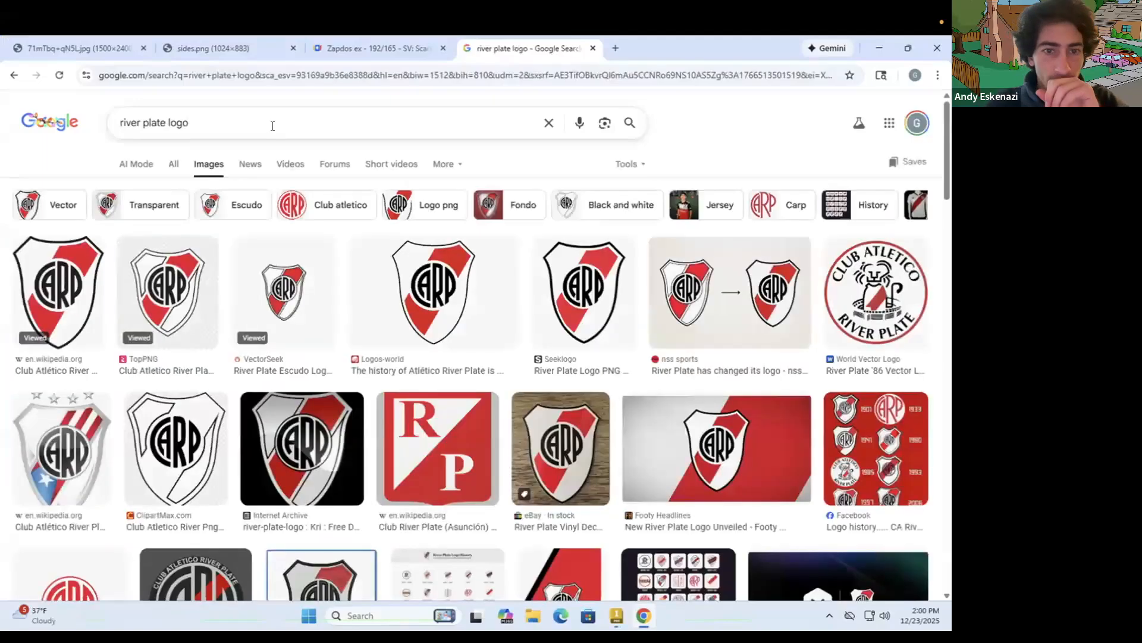
left_click(279, 276)
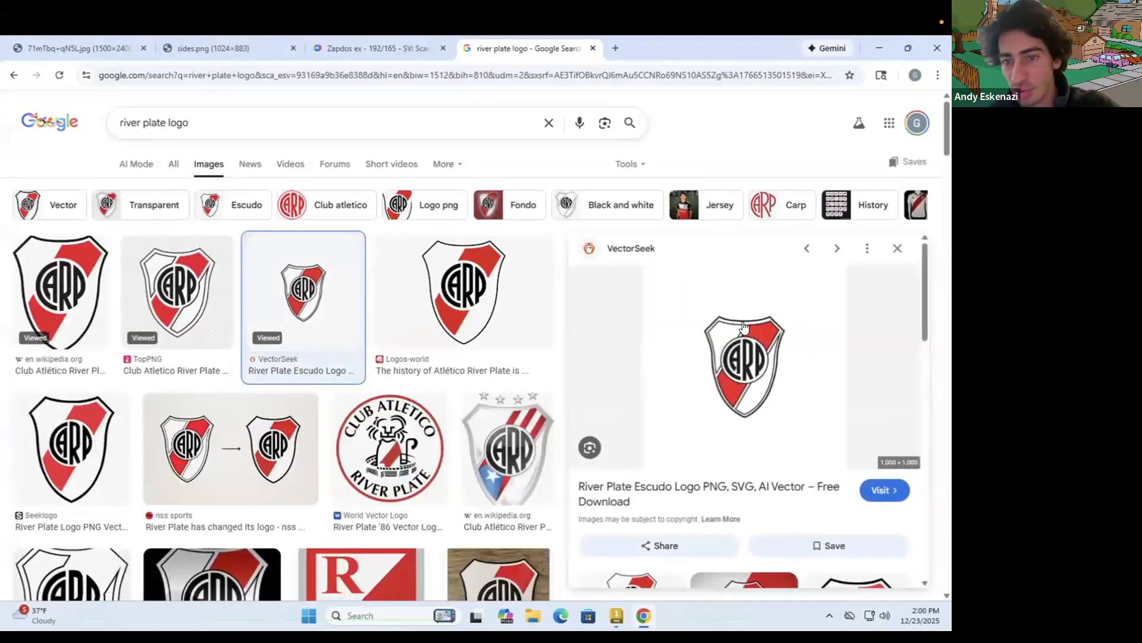
left_click_drag(687, 135, 598, 227)
left_click(728, 228)
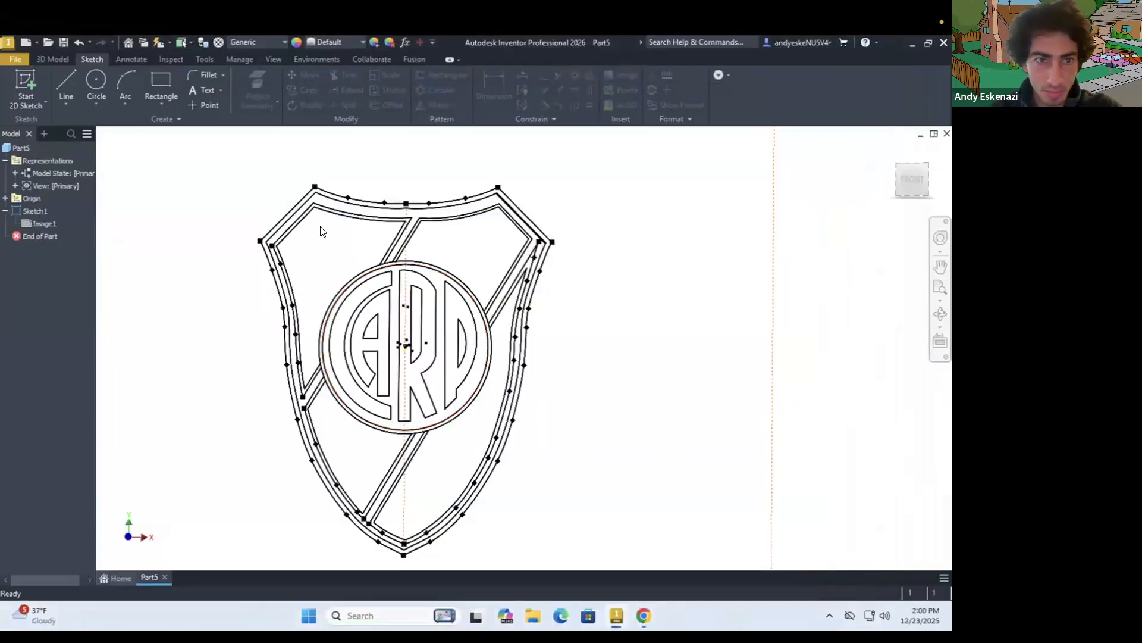
Start a new sketch on the front XY plane and project the shield's outermost outline from the traced sketch
left_click(13, 80)
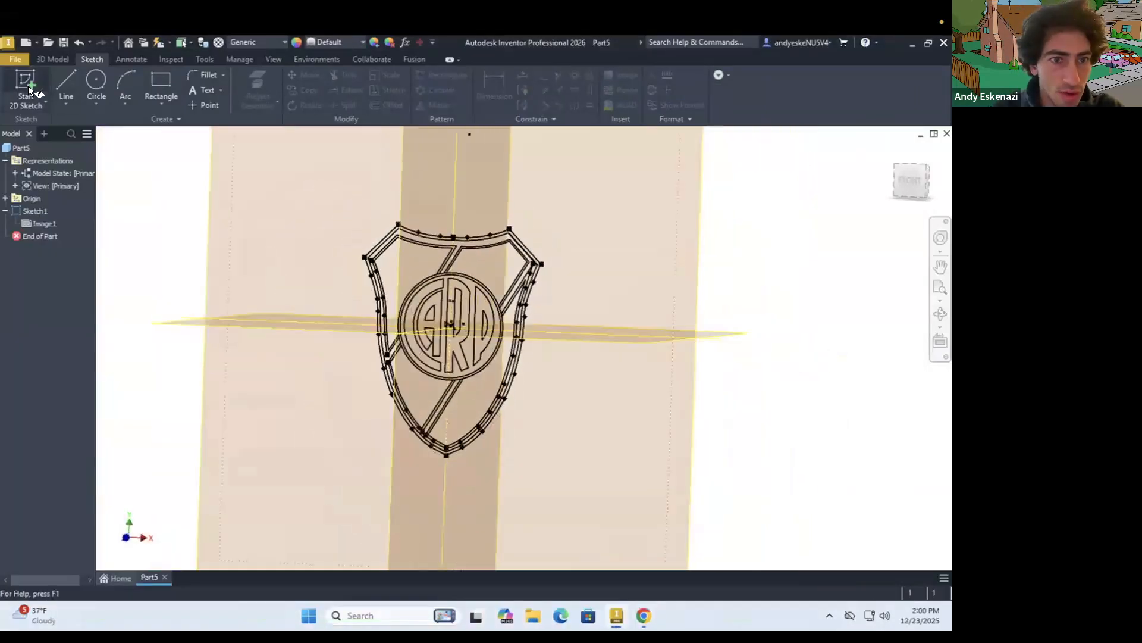
left_click(463, 198)
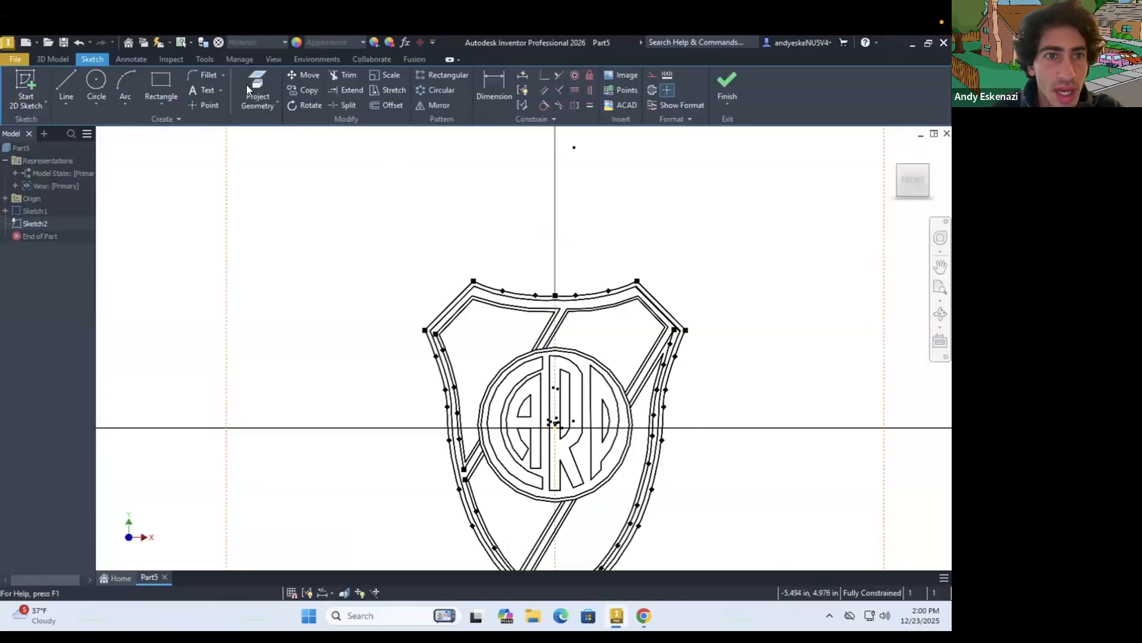
key("p")
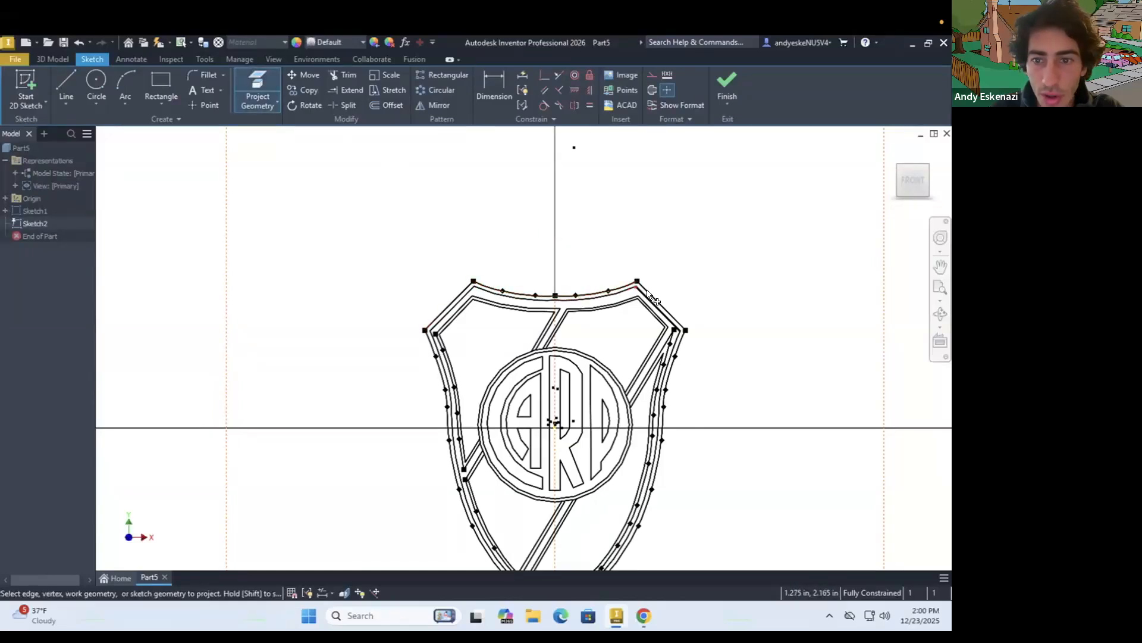
scroll(672, 356, "up", 5)
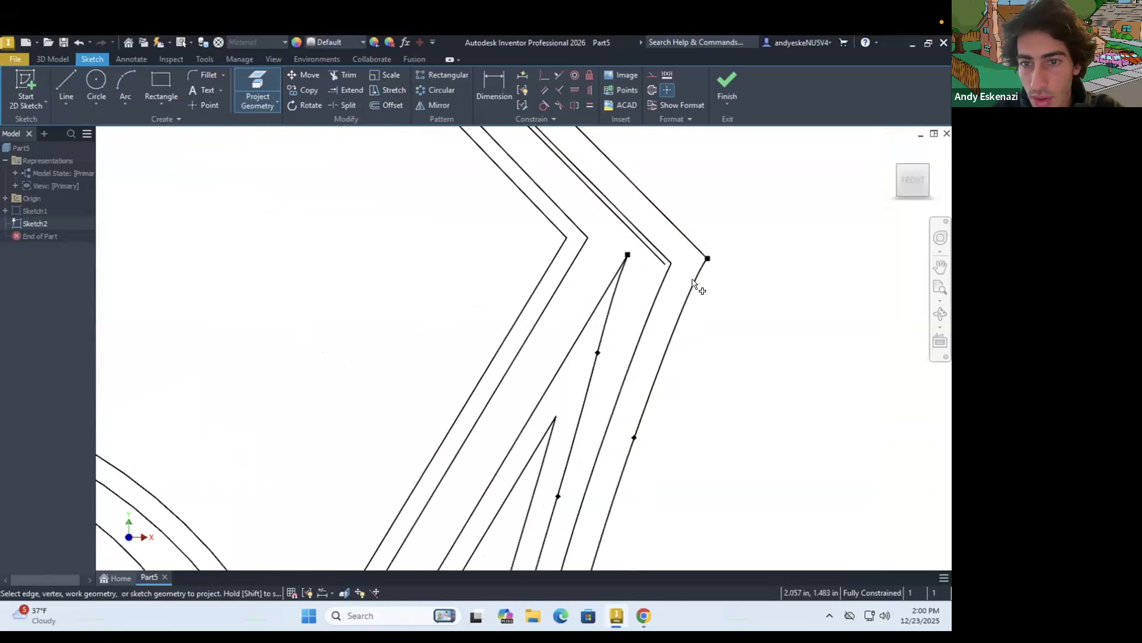
scroll(680, 239, "down", 5)
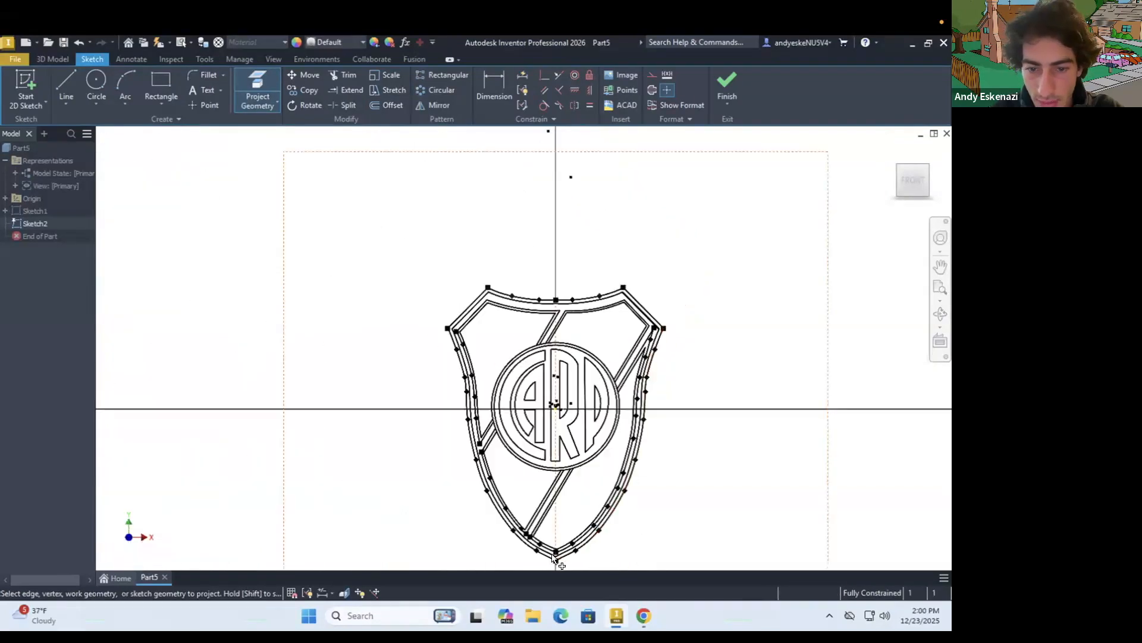
scroll(459, 339, "up", 5)
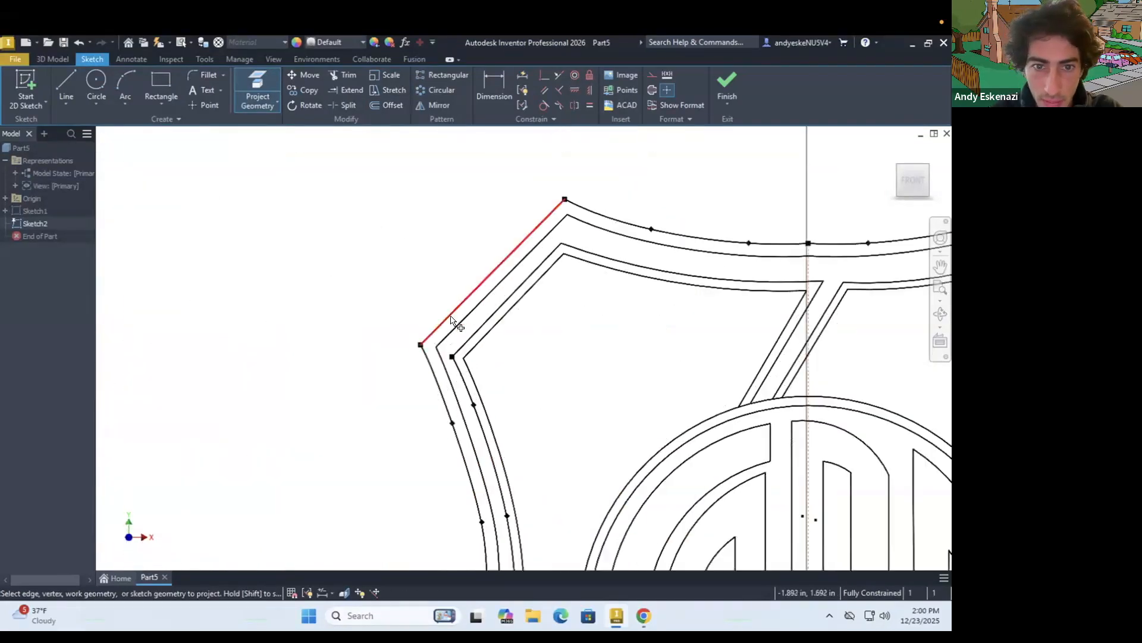
Extrude the projected shield outline into a thin solid body
left_click(54, 59)
left_click(66, 86)
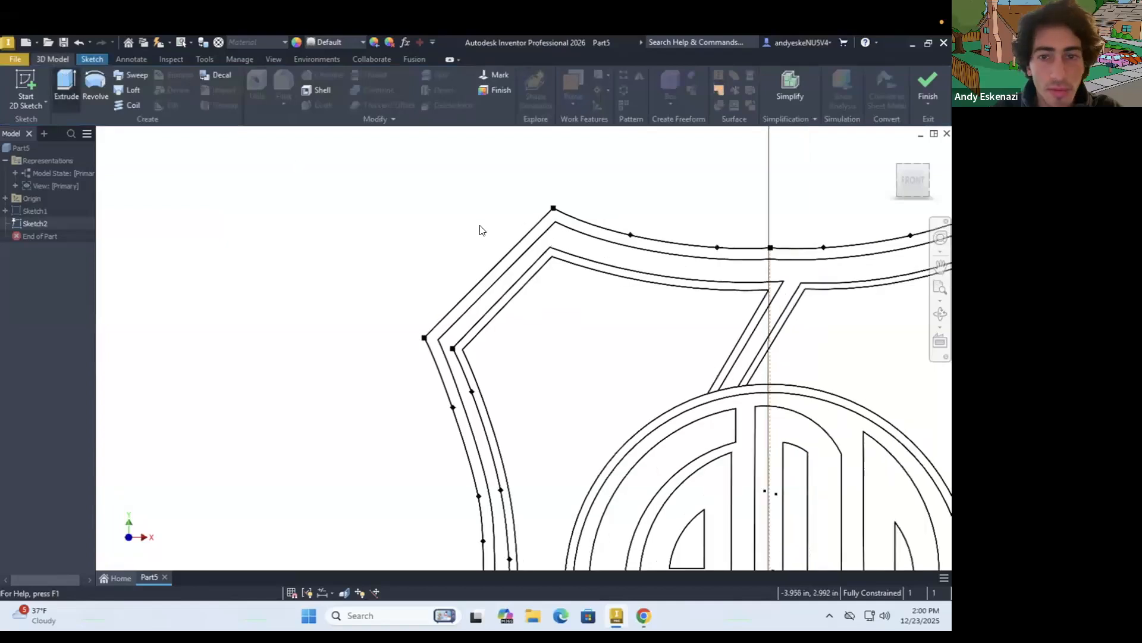
scroll(500, 271, "up", 5)
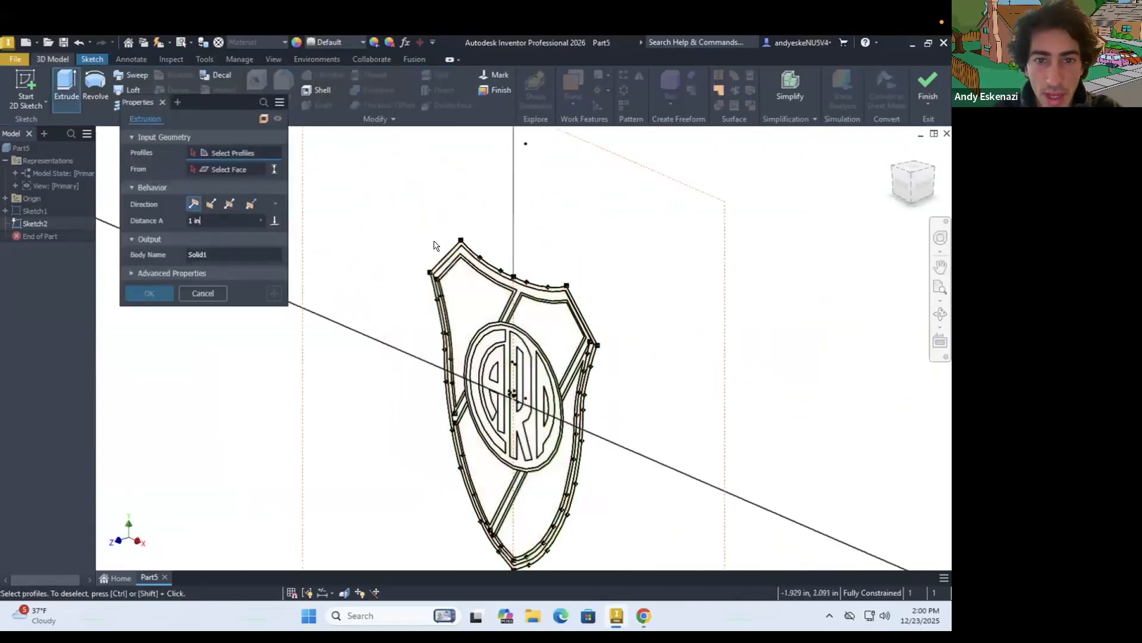
scroll(434, 247, "up", 5)
left_click(592, 271)
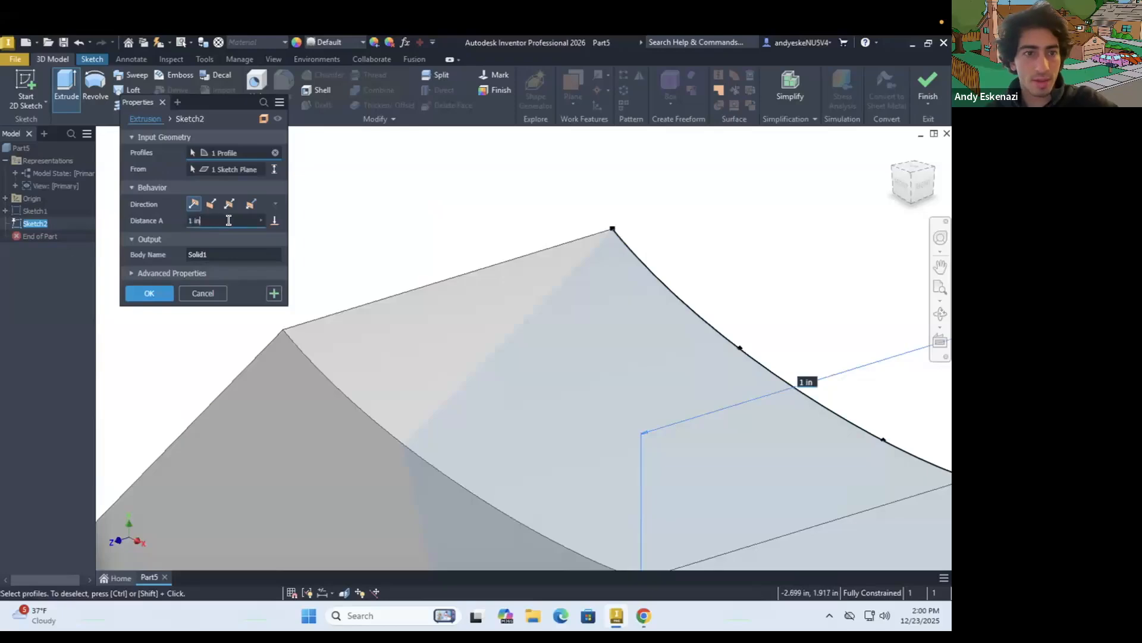
key("Return")
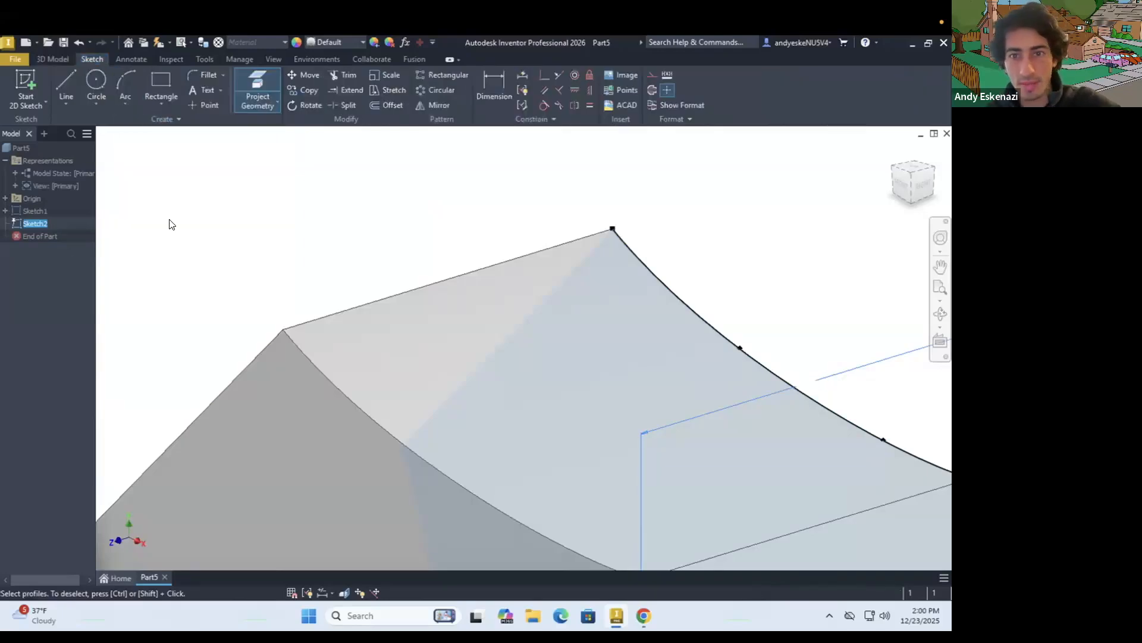
Start a new sketch on the front face of the extruded shield
scroll(449, 293, "down", 10)
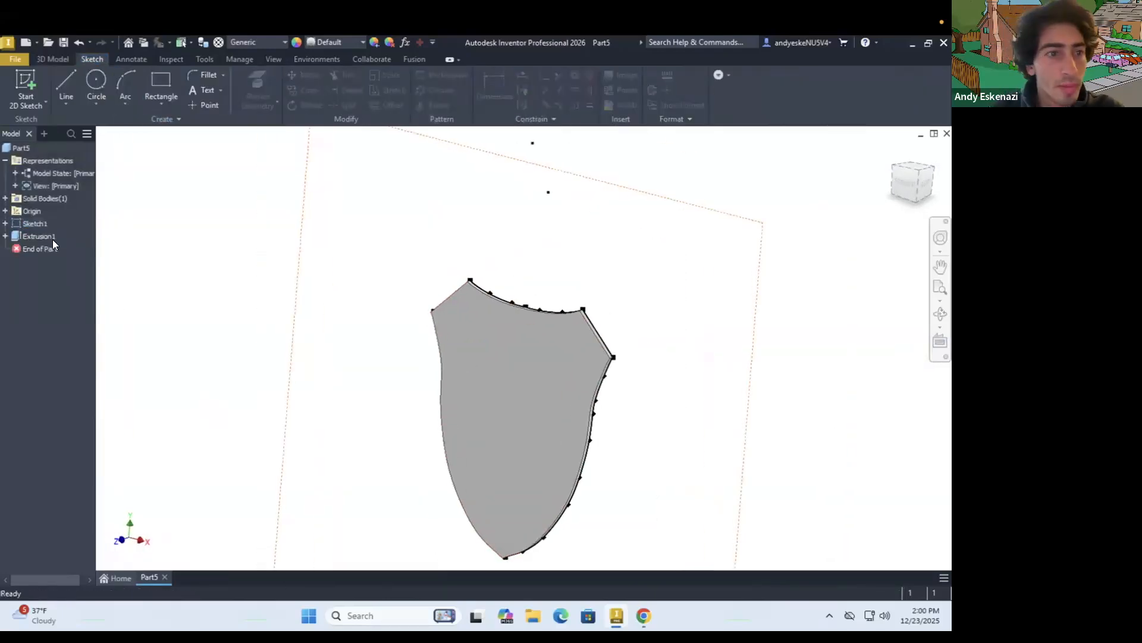
right_click(35, 224)
left_click(384, 291)
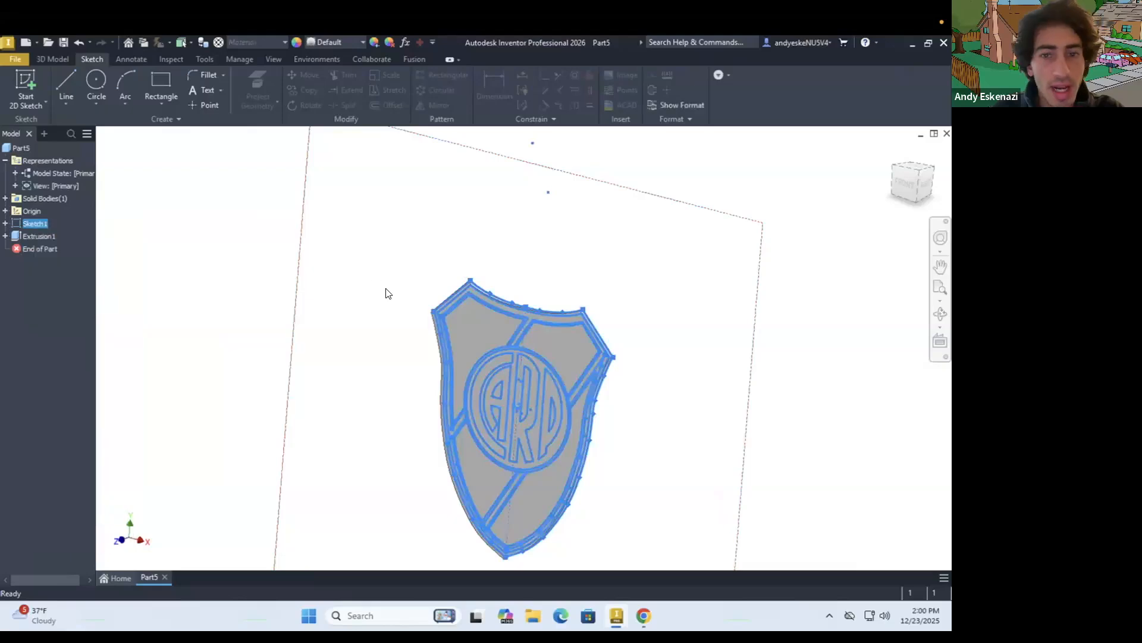
left_click(389, 296)
left_click(26, 80)
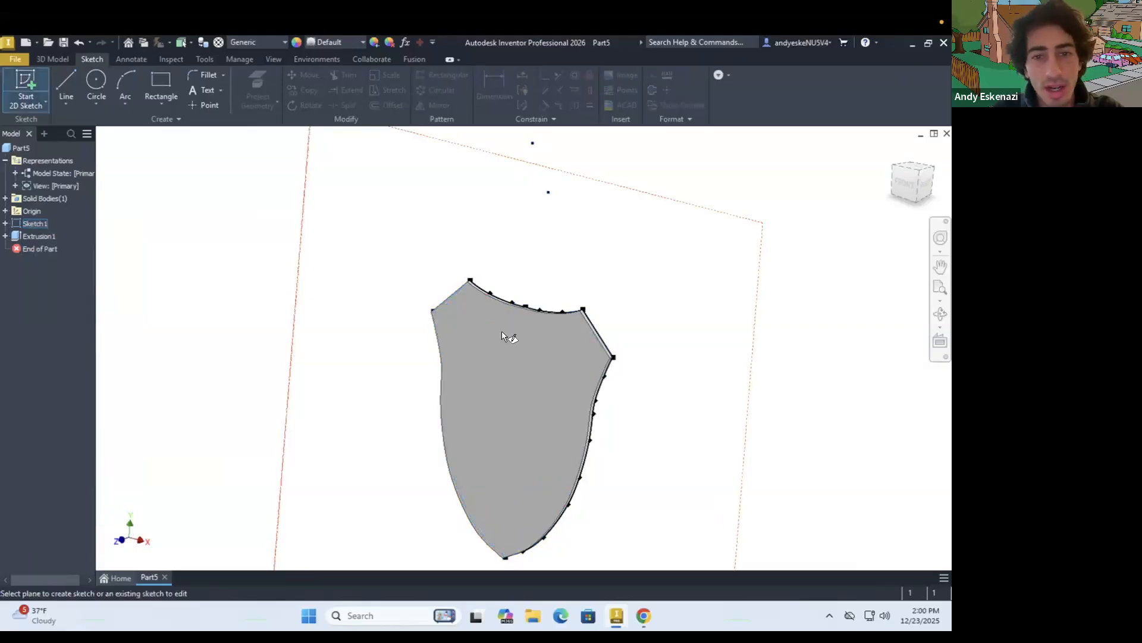
left_click(500, 336)
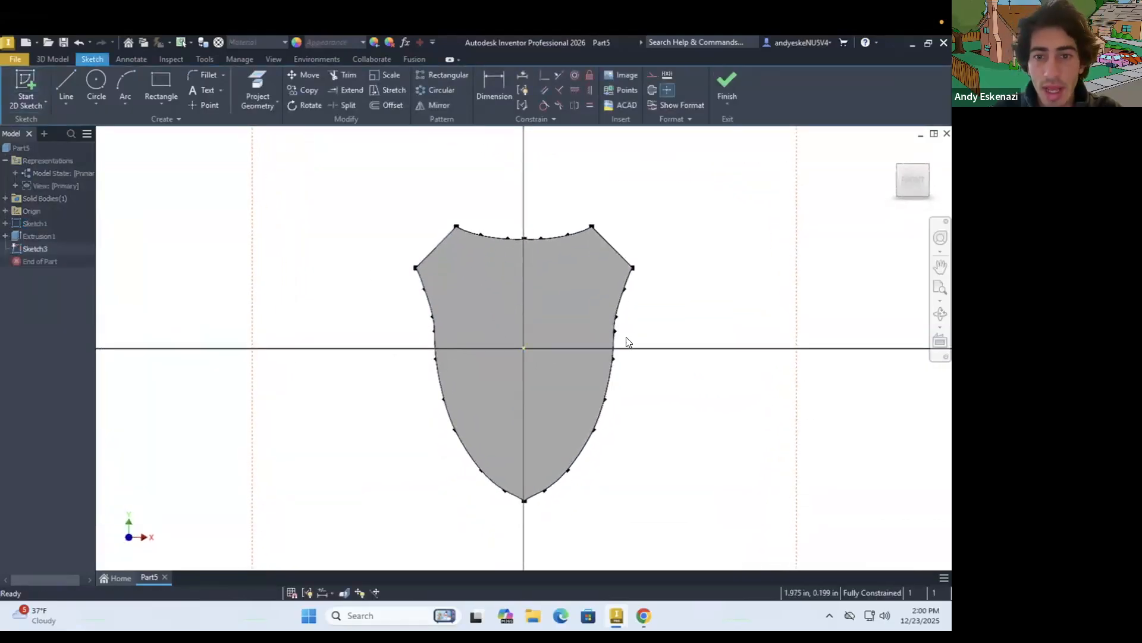
Check the logo reference and project the upper-left panel's outer edges and adjoining diagonal band edges into the face sketch
left_click(644, 615)
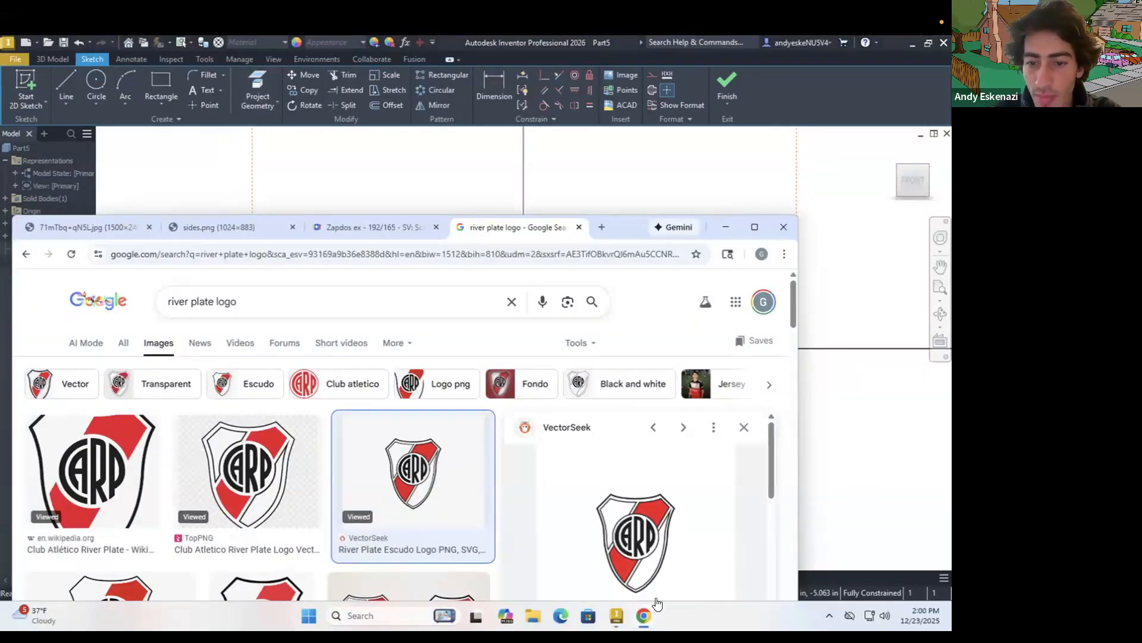
left_click(645, 615)
mouse_move(564, 369)
left_mouse_down()
mouse_move(341, 387)
mouse_move(610, 296)
mouse_move(747, 271)
left_mouse_up()
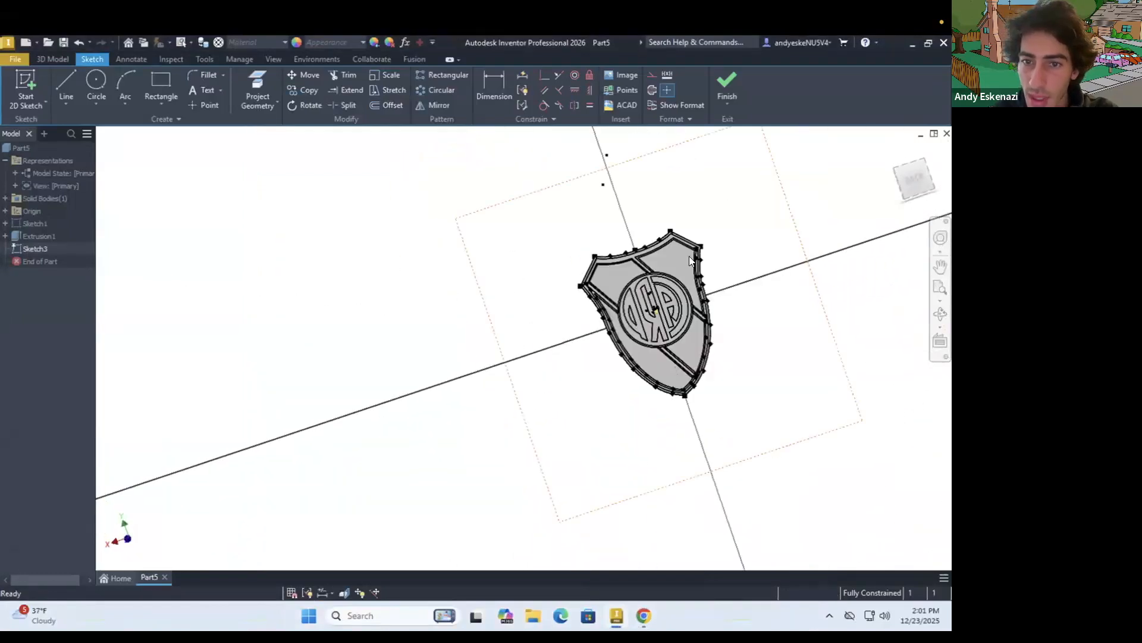
scroll(689, 256, "up", 3)
scroll(610, 249, "up", 3)
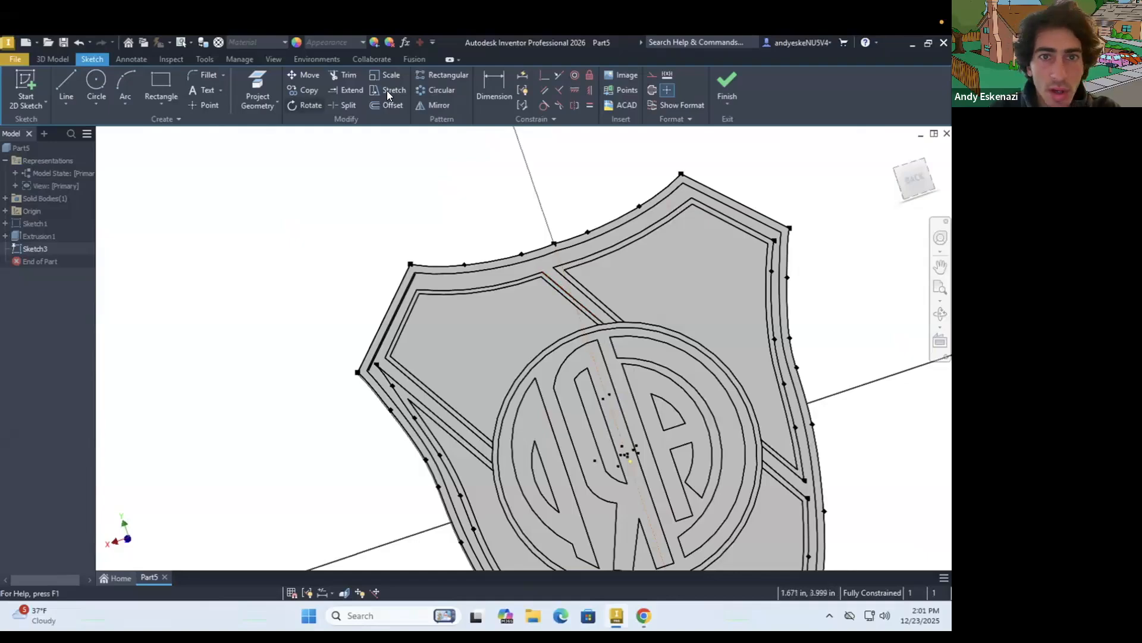
left_click(257, 89)
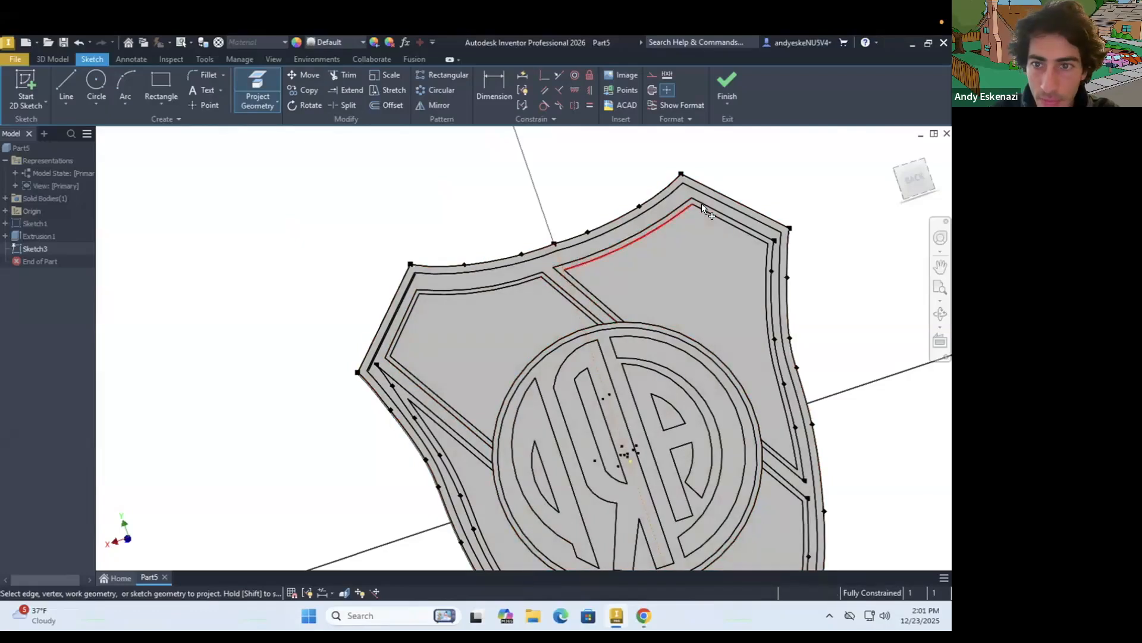
left_click(708, 207)
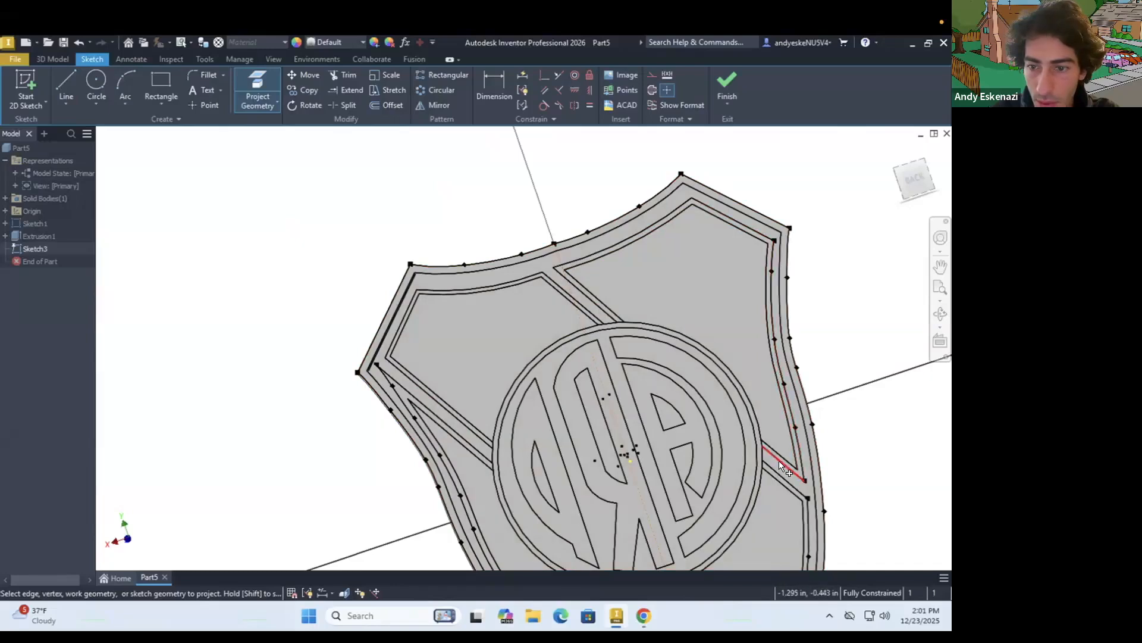
scroll(647, 375, "down", 4)
scroll(709, 416, "up", 5)
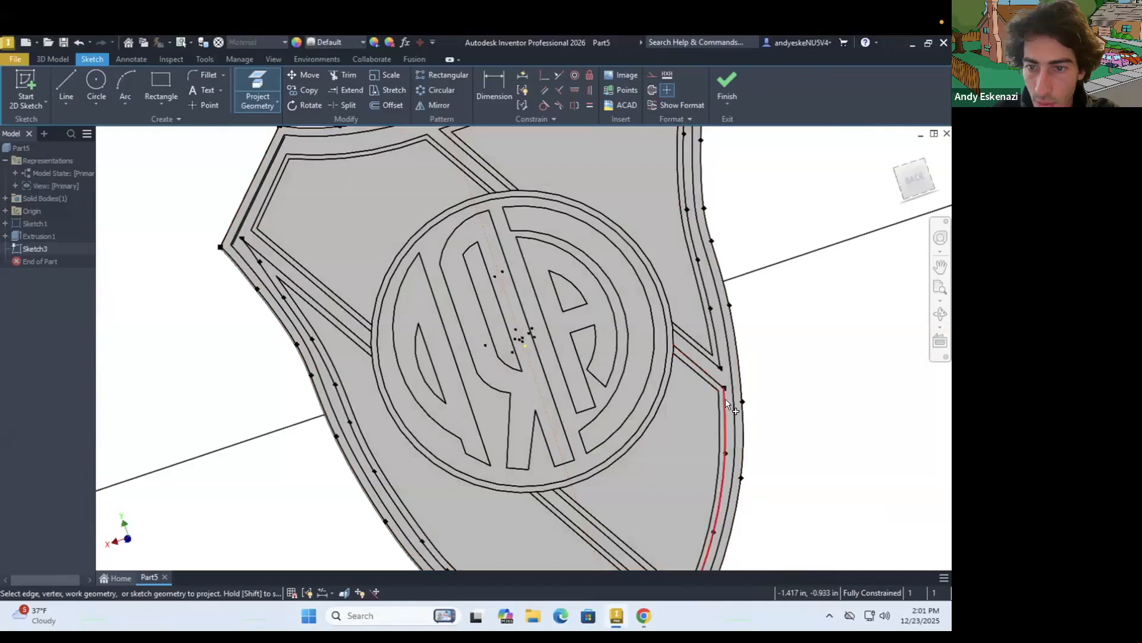
Project the remaining outer panel edges, the lower and right diagonal band edges, and the emblem's outer circle into the face sketch
scroll(678, 441, "down", 3)
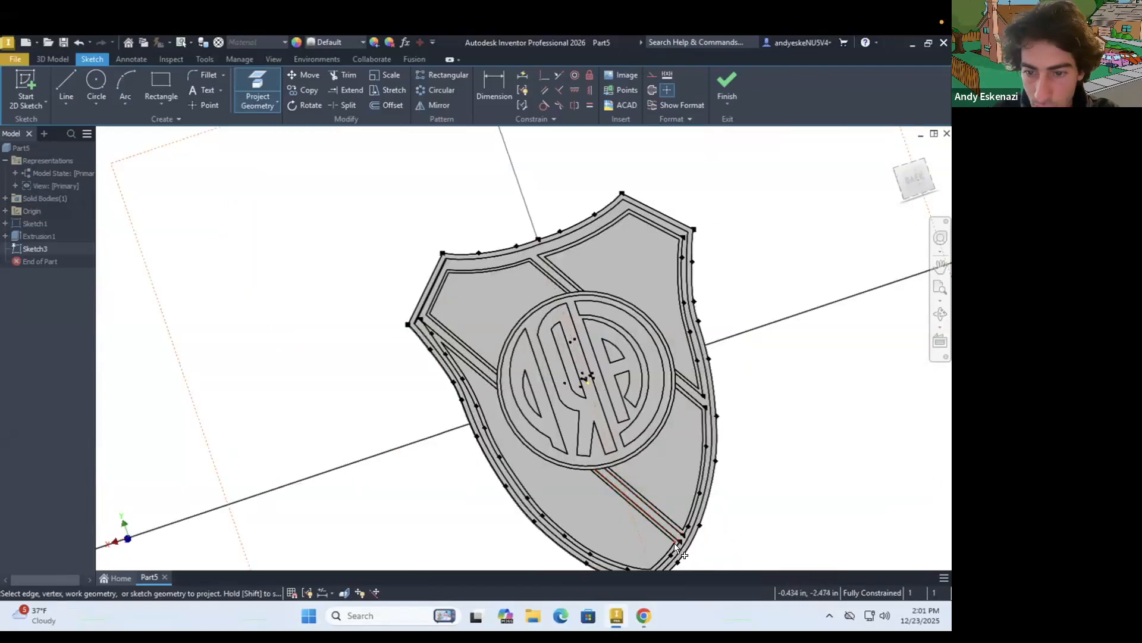
scroll(661, 528, "down", 2)
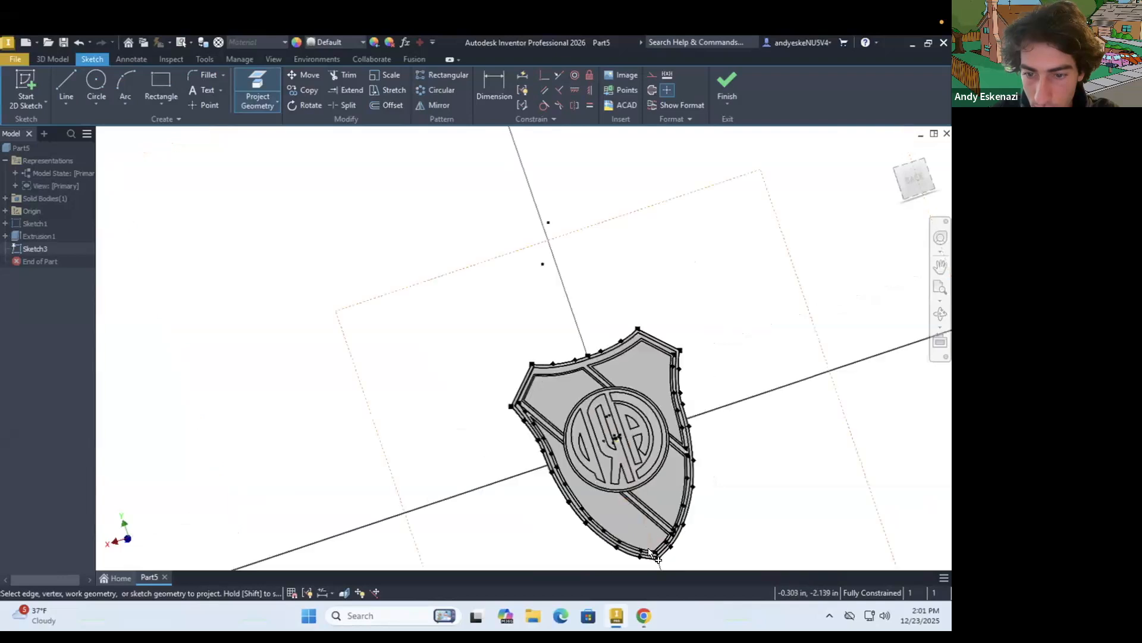
scroll(649, 550, "up", 5)
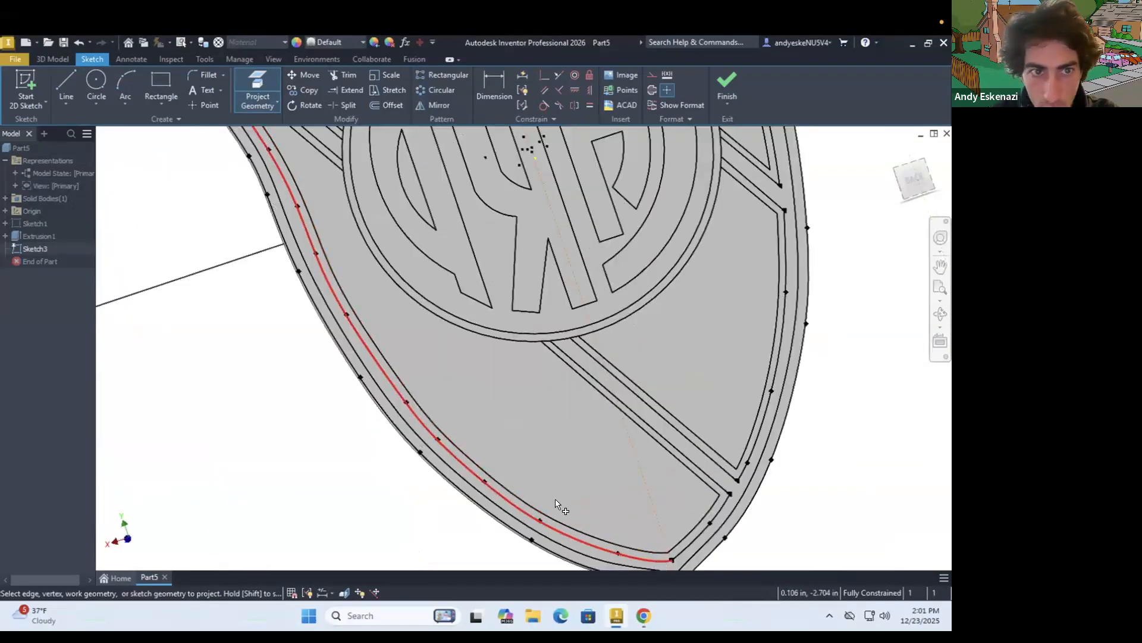
scroll(557, 504, "down", 3)
scroll(341, 223, "up", 3)
scroll(328, 293, "down", 2)
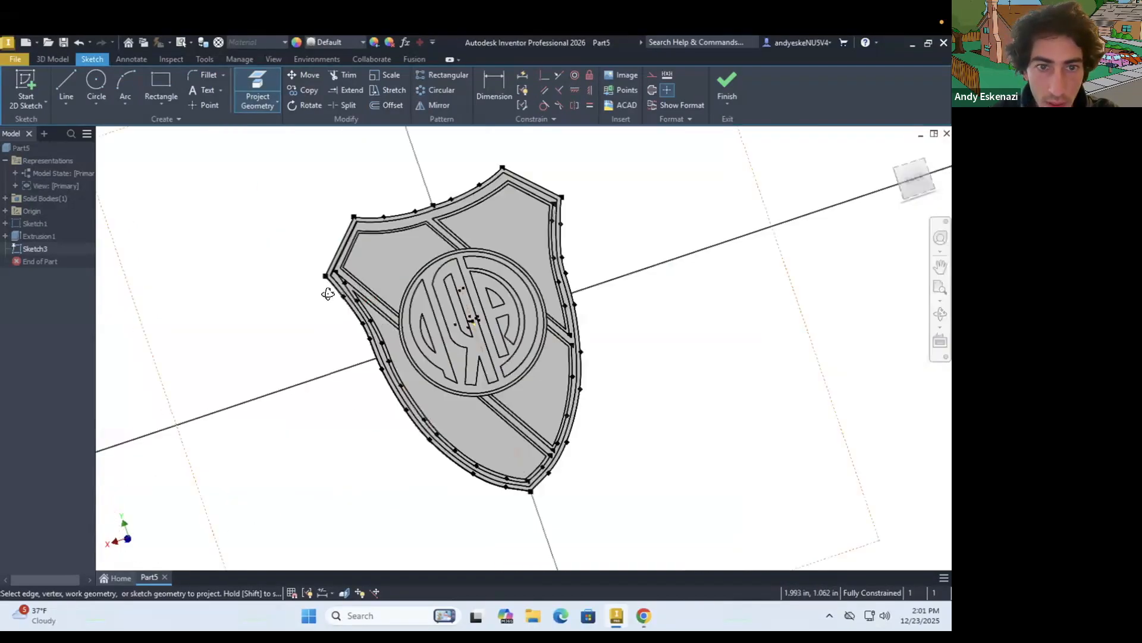
middle_click_drag(343, 298, 522, 299, "shift")
scroll(377, 341, "down", 3)
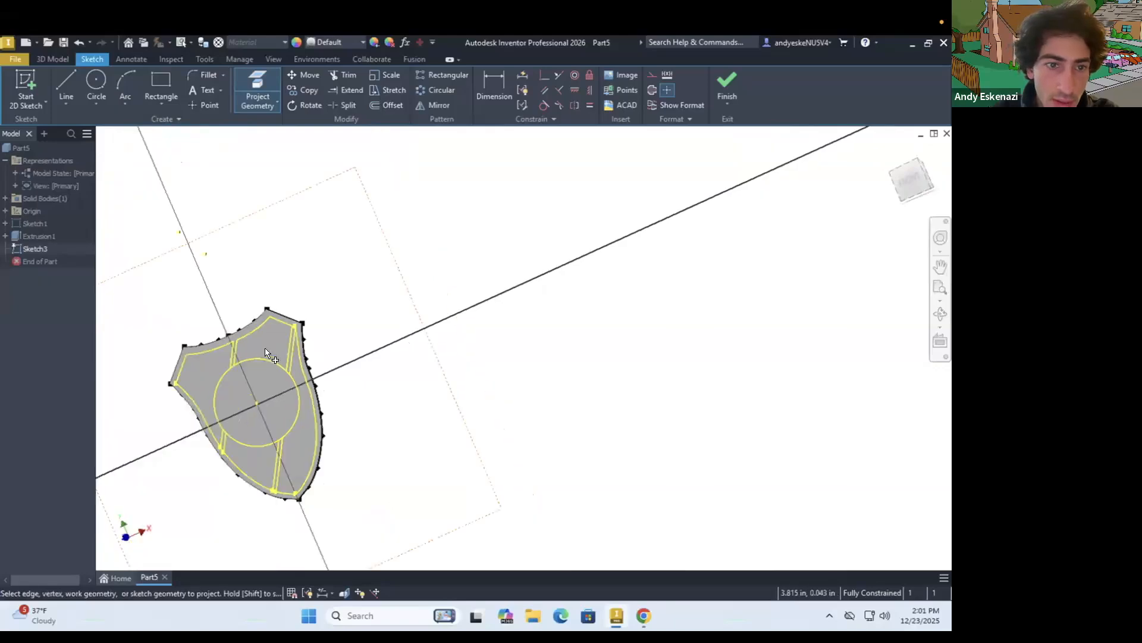
scroll(194, 376, "up", 3)
mouse_move(285, 351)
middle_mouse_down("shift")
mouse_move(227, 378)
mouse_move(267, 389)
middle_mouse_up("shift")
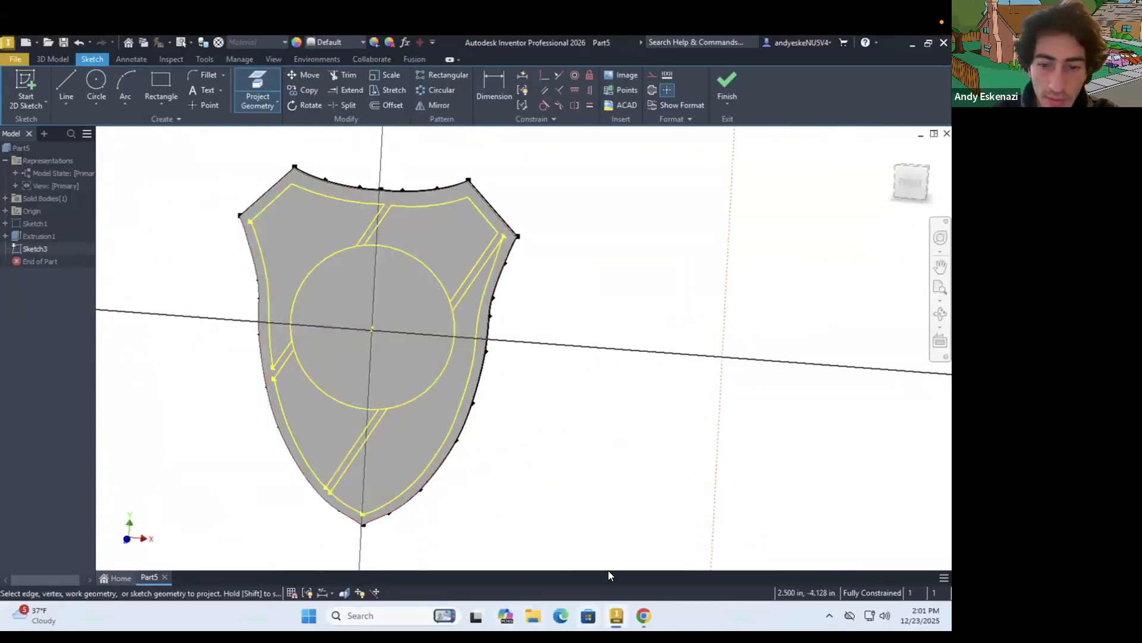
mouse_move(555, 441)
middle_mouse_down("shift")
mouse_move(347, 454)
mouse_move(566, 436)
mouse_move(523, 421)
mouse_move(539, 446)
middle_mouse_up("shift")
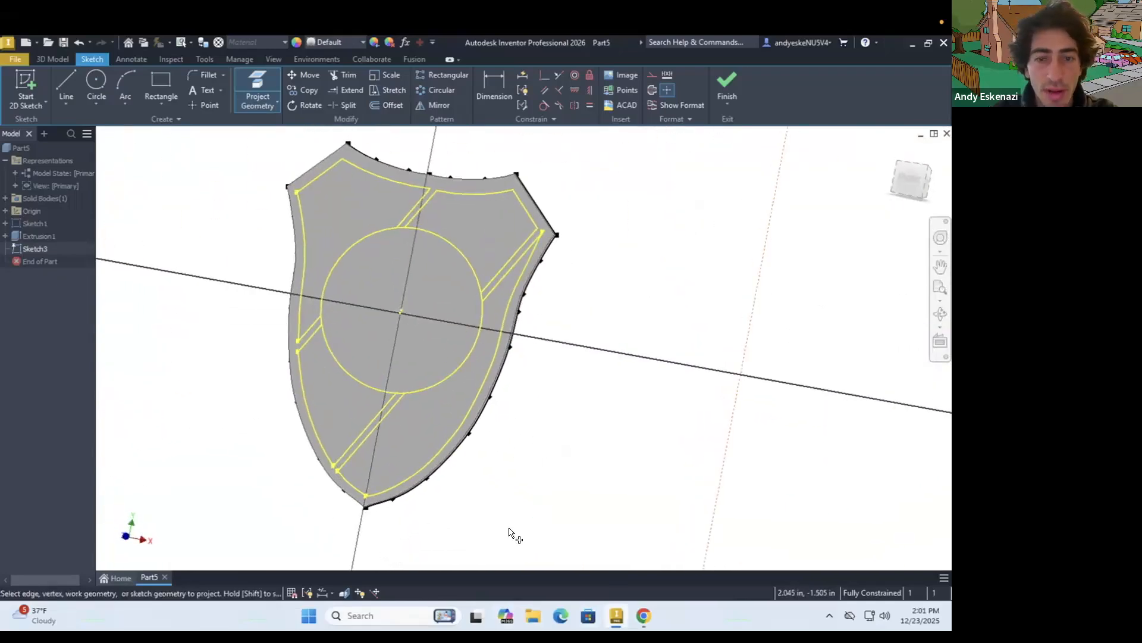
Check the logo reference and project the upper panels' inner offset edges and the emblem's inner circle into the face sketch
left_click(638, 611)
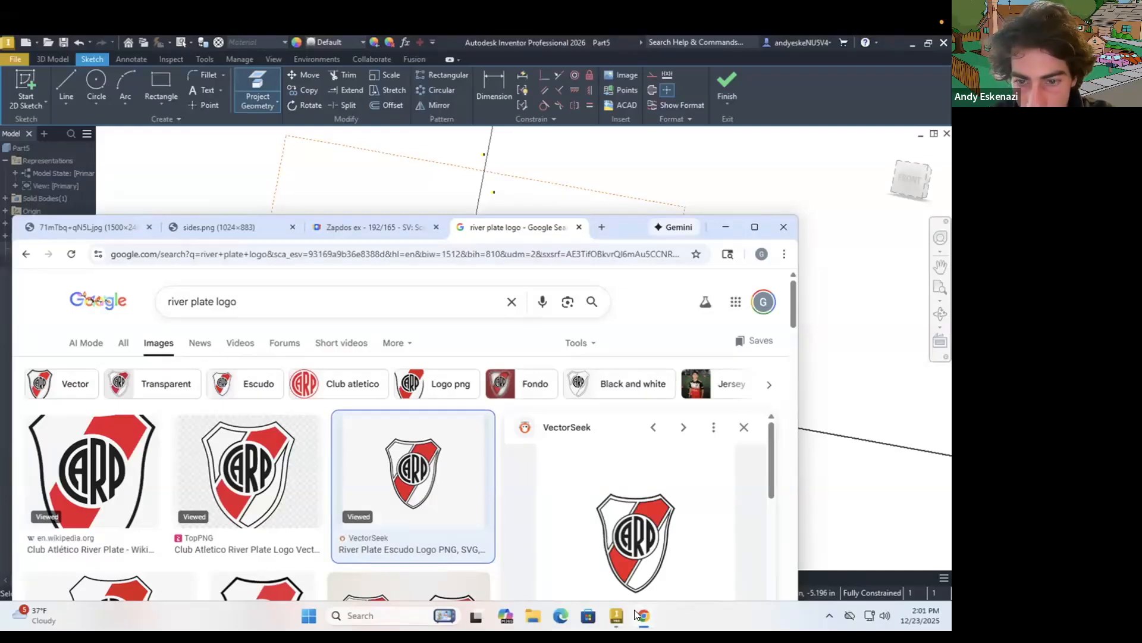
left_click(635, 612)
middle_click_drag(497, 306, 256, 311, "shift")
scroll(628, 294, "down", 2)
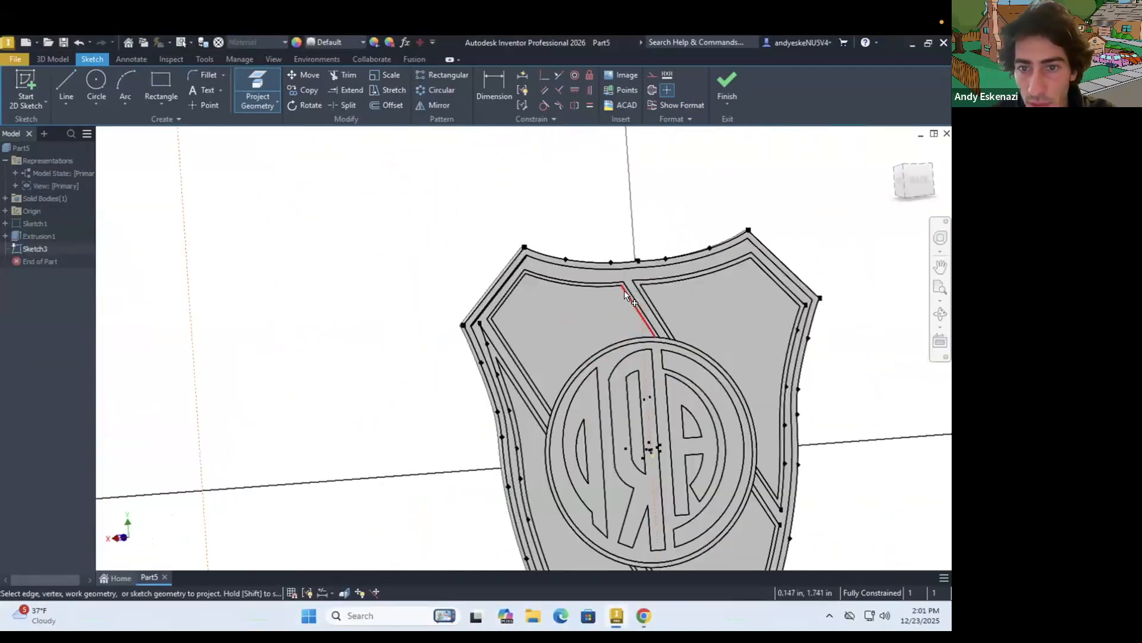
scroll(623, 290, "down", 2)
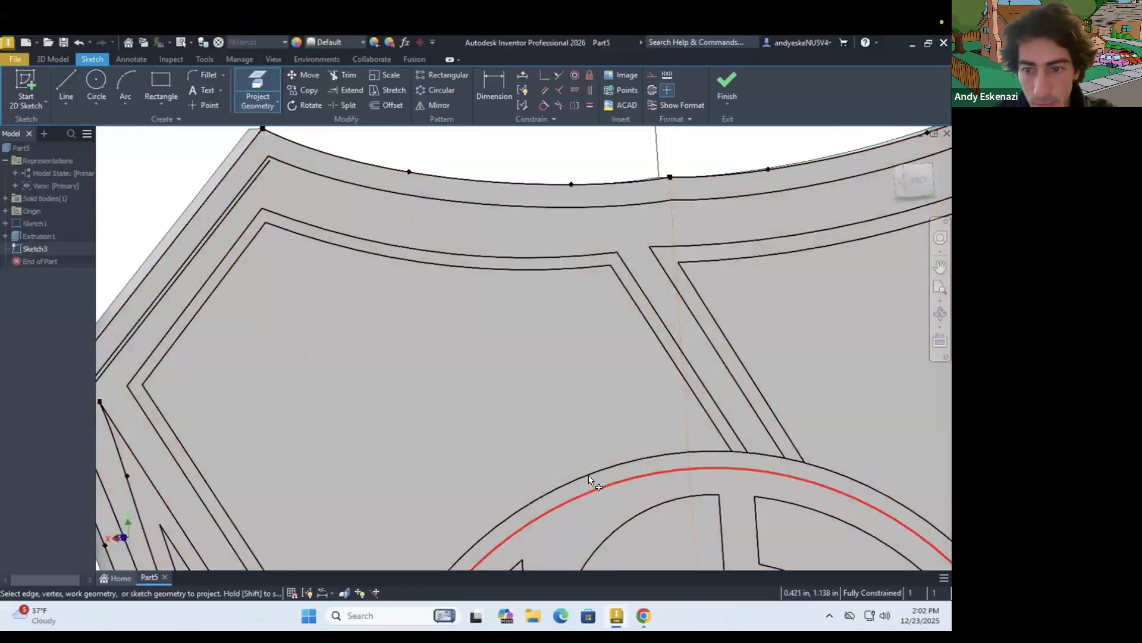
scroll(714, 268, "down", 5)
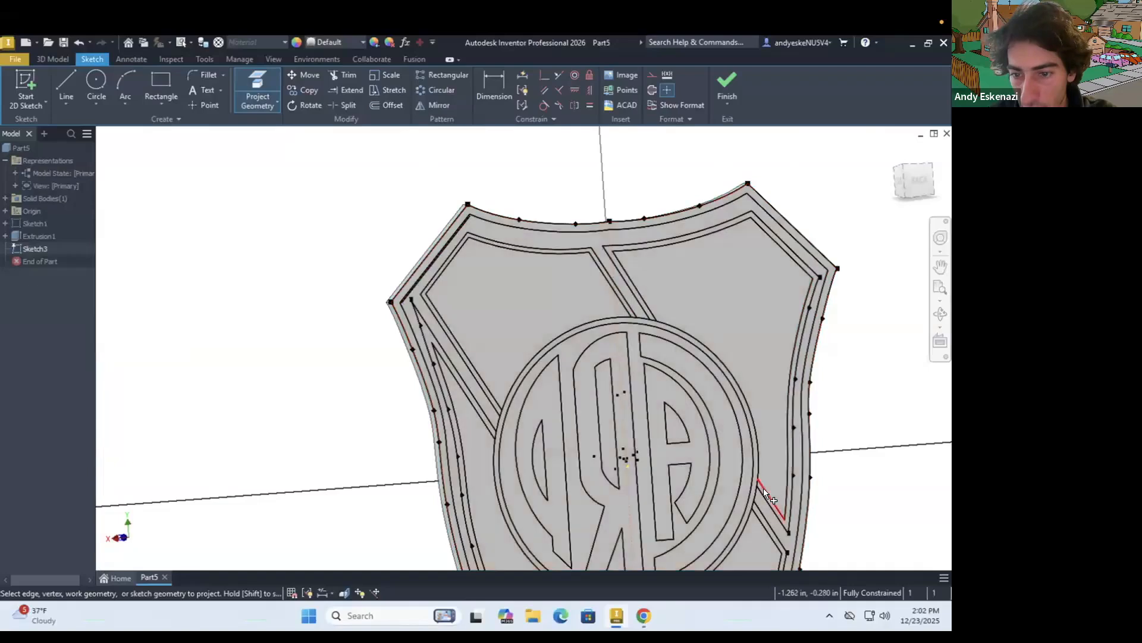
scroll(727, 432, "down", 3)
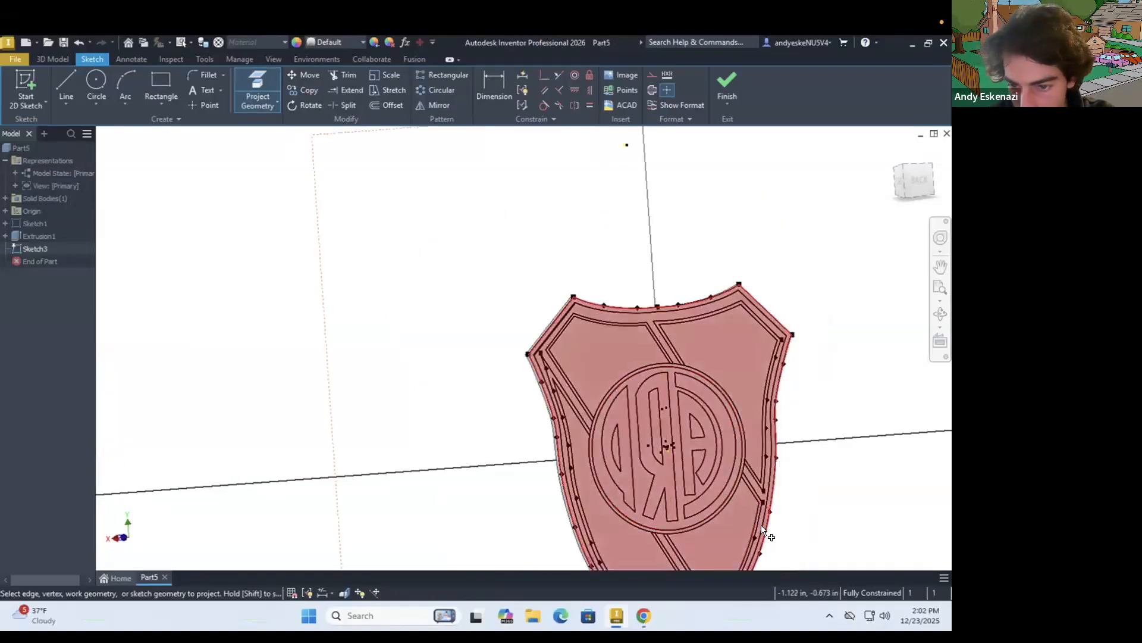
Project the lower panels' inner offset edges, including the long curved side edge, into the face sketch
scroll(662, 480, "down", 5)
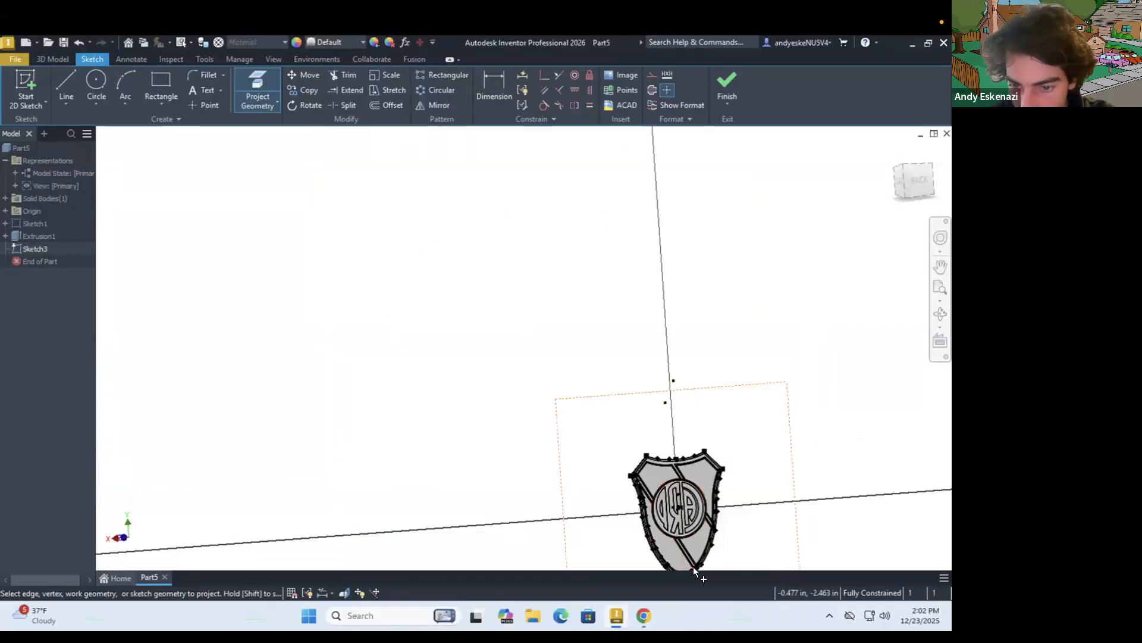
scroll(694, 560, "up", 10)
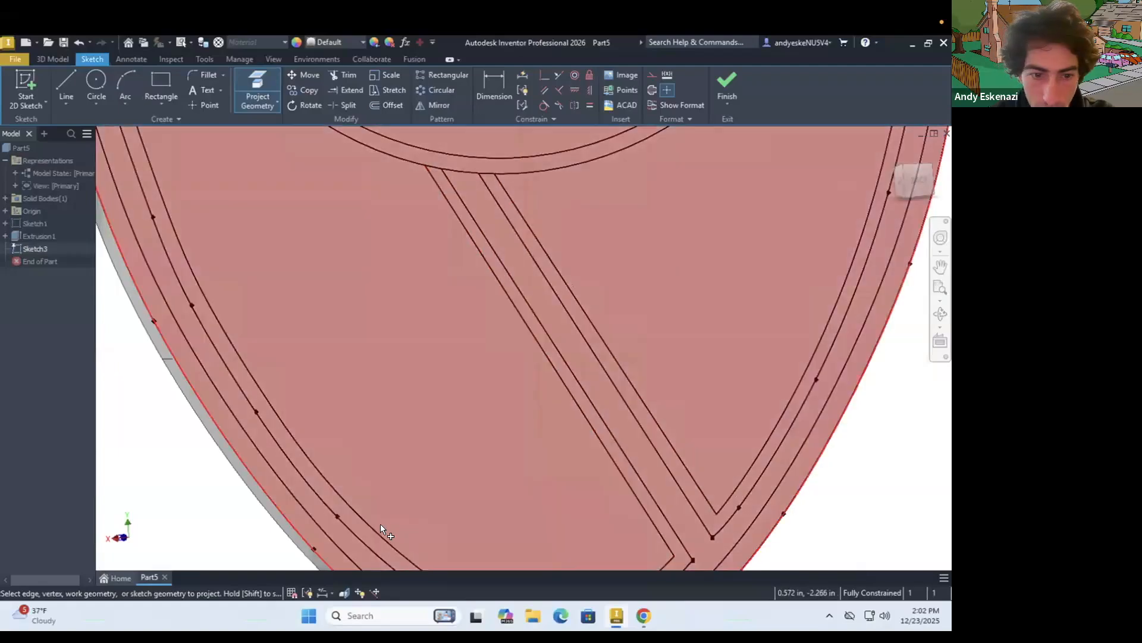
scroll(381, 527, "down", 5)
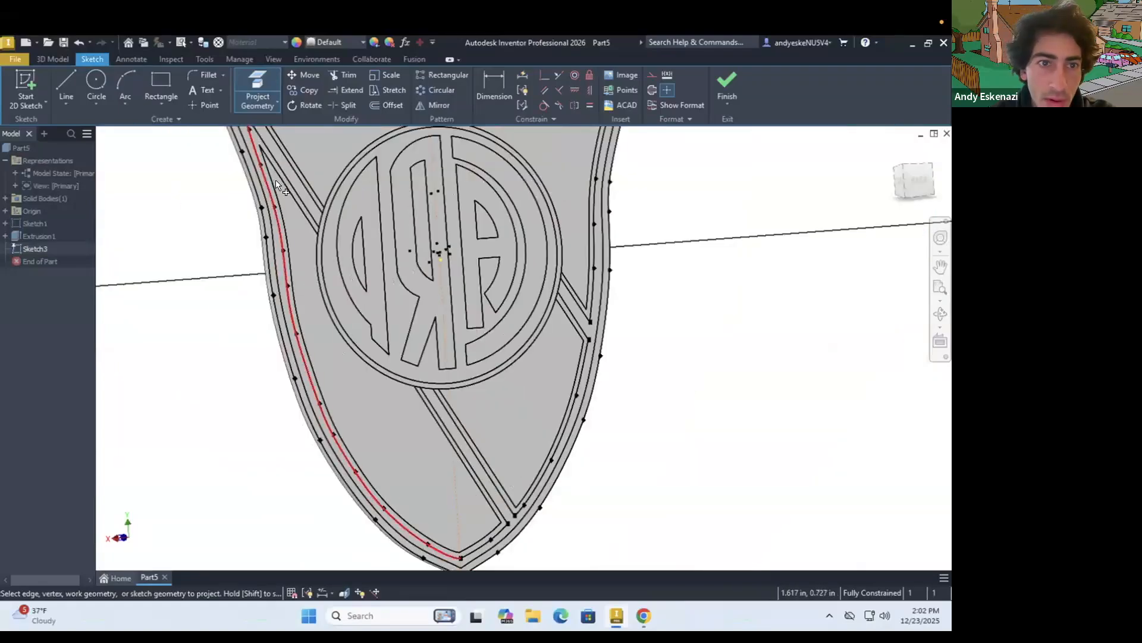
mouse_move(234, 288)
middle_mouse_down("shift")
mouse_move(411, 269)
mouse_move(469, 293)
mouse_move(171, 324)
middle_mouse_up("shift")
scroll(354, 366, "up", 5)
scroll(333, 371, "up", 2)
scroll(429, 390, "down", 5)
middle_click_drag(473, 401, 548, 431, "shift")
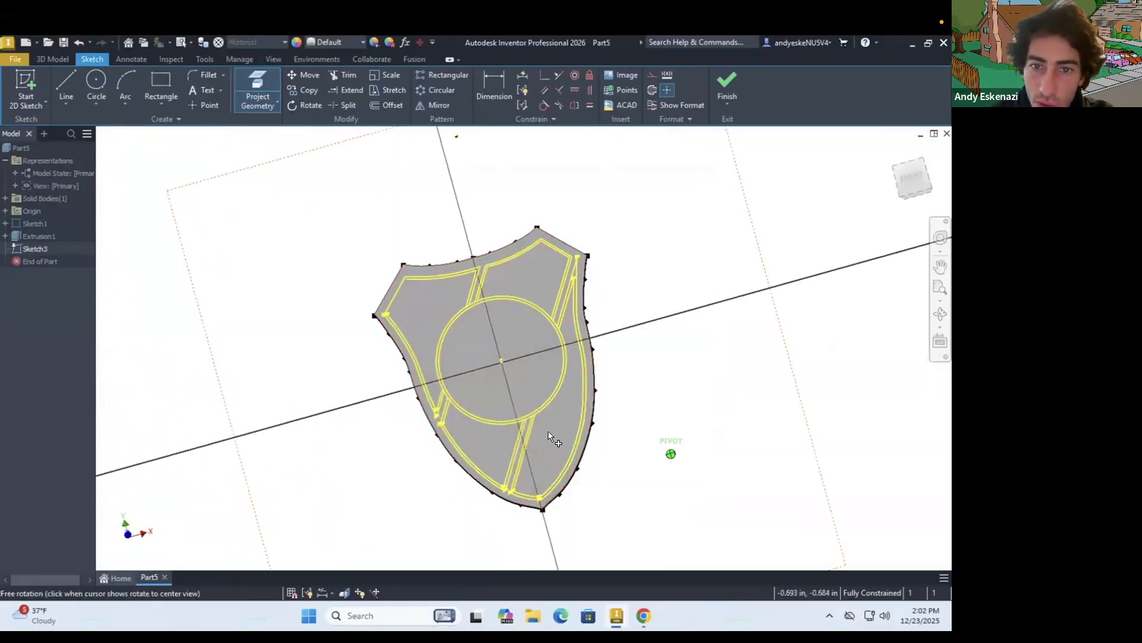
left_click(53, 59)
left_click(62, 85)
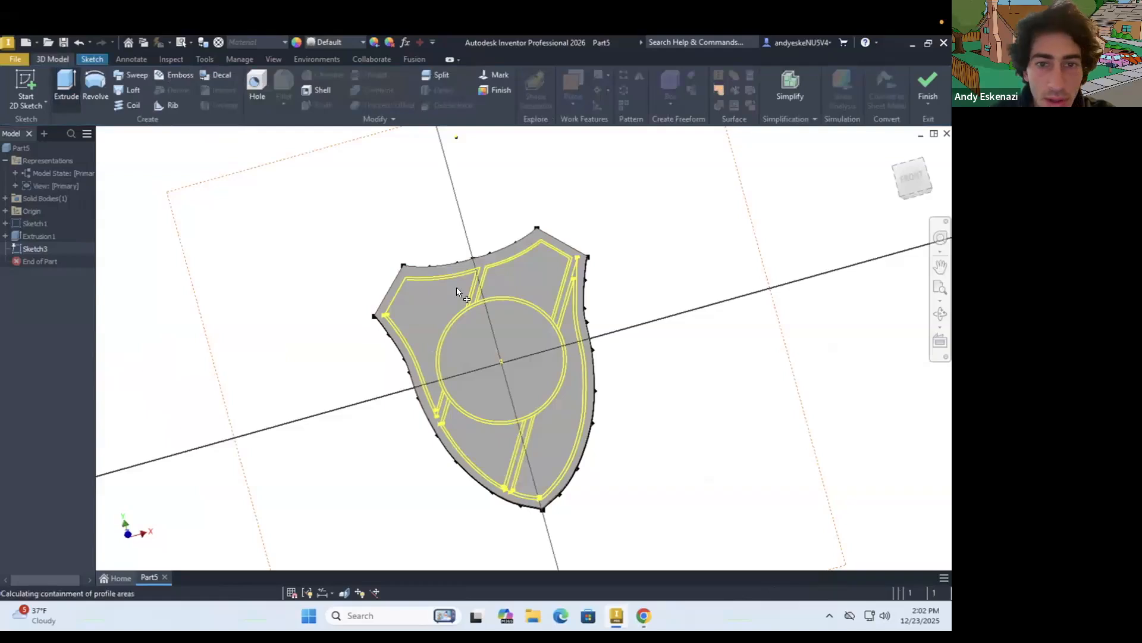
scroll(476, 268, "up", 5)
scroll(569, 400, "down", 5)
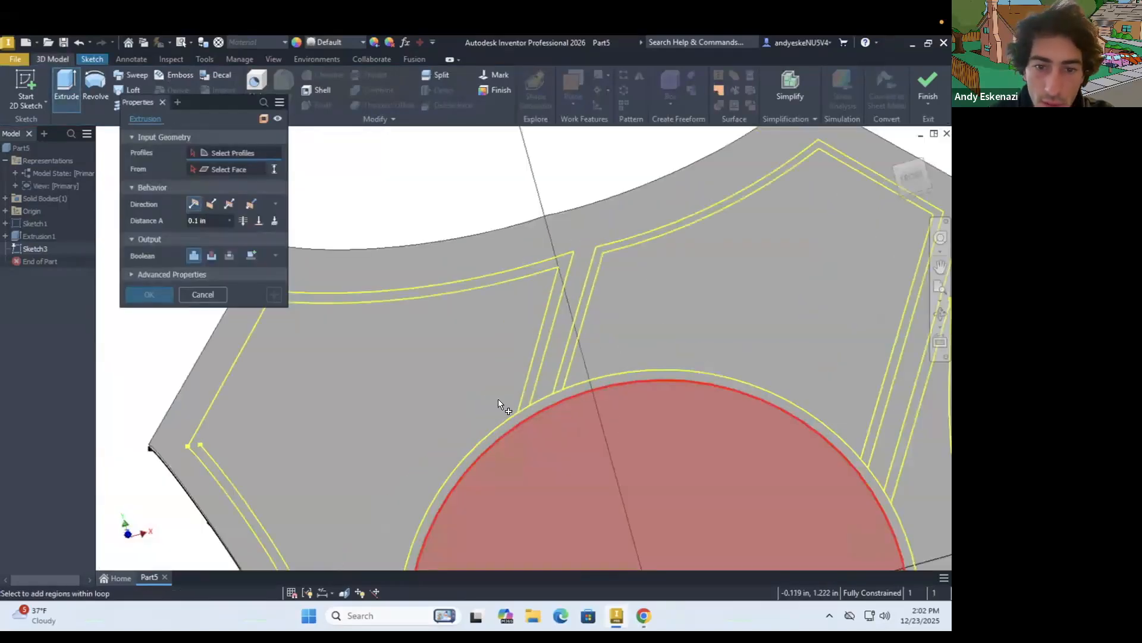
key("Escape")
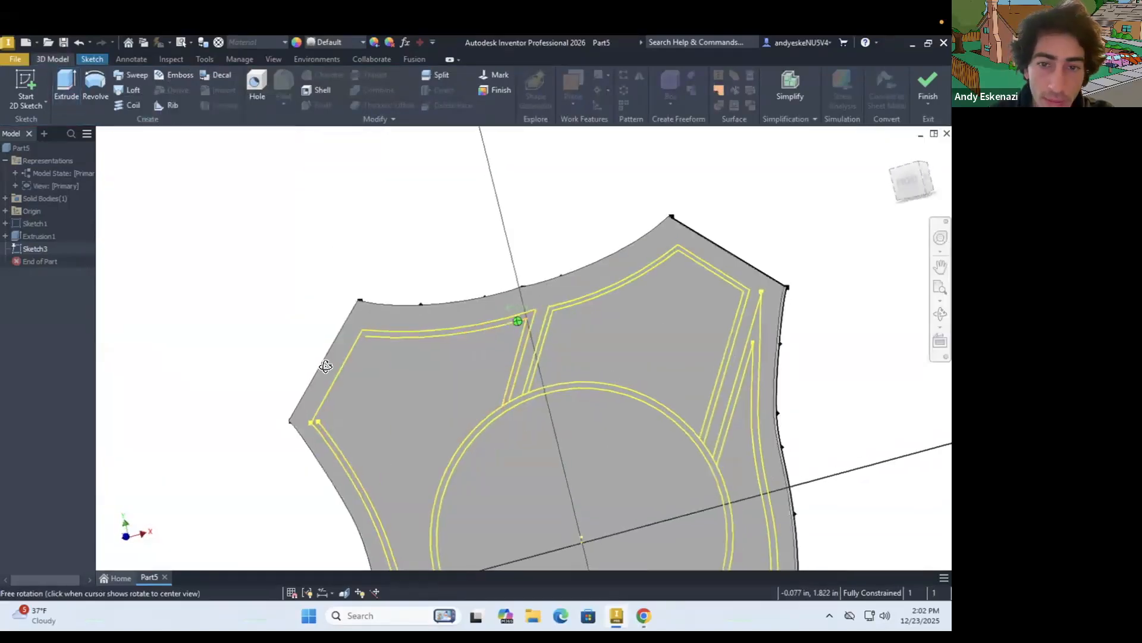
Project the missing inner slanted edge of the upper-left panel to close its outline strip
left_click(92, 59)
left_click(256, 87)
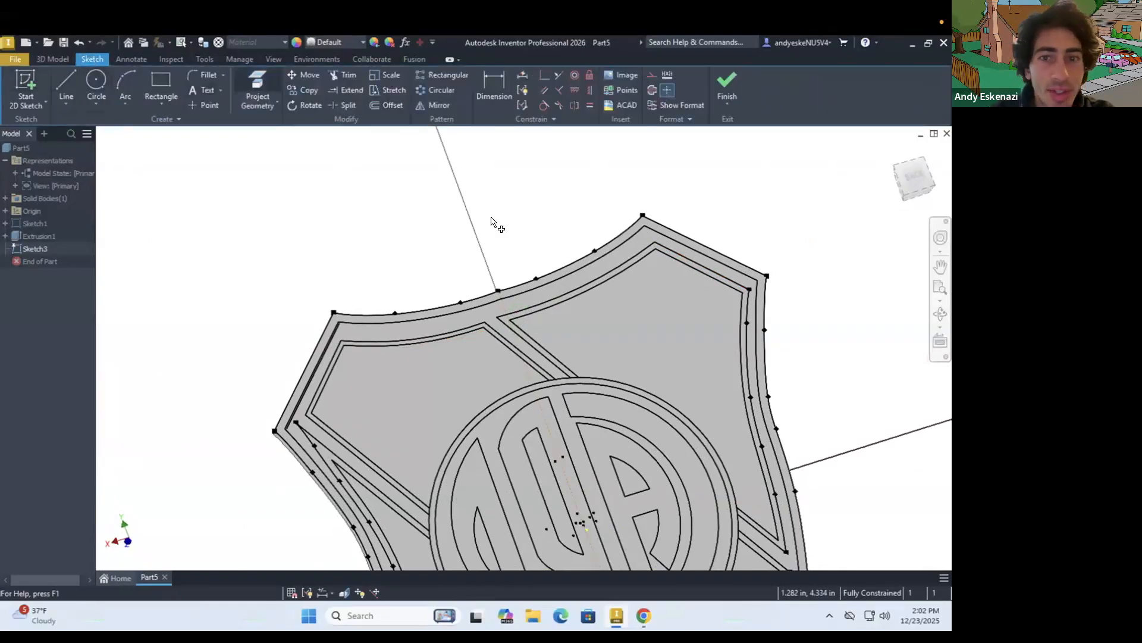
scroll(439, 323, "down", 3)
middle_click_drag(440, 324, 666, 309, "shift")
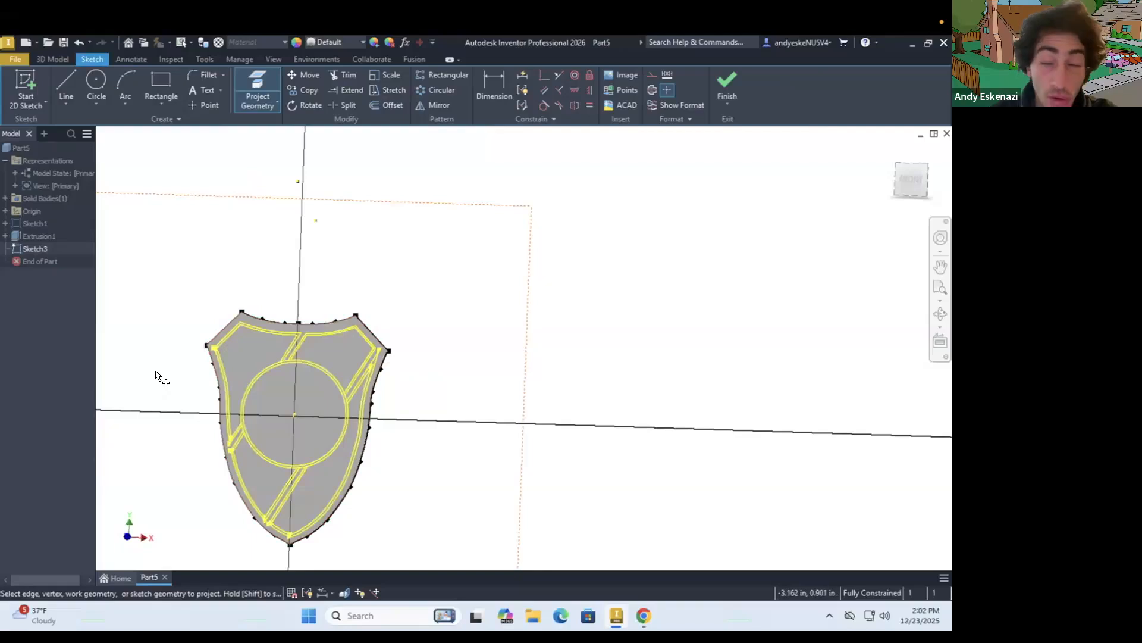
left_click(55, 58)
left_click(57, 71)
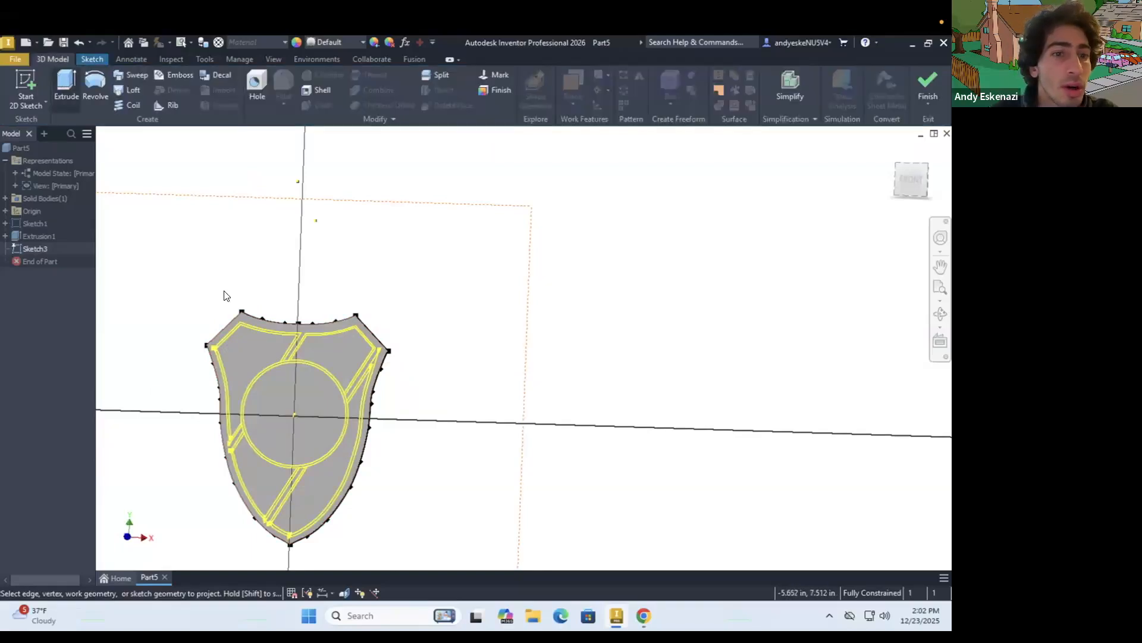
scroll(328, 364, "up", 5)
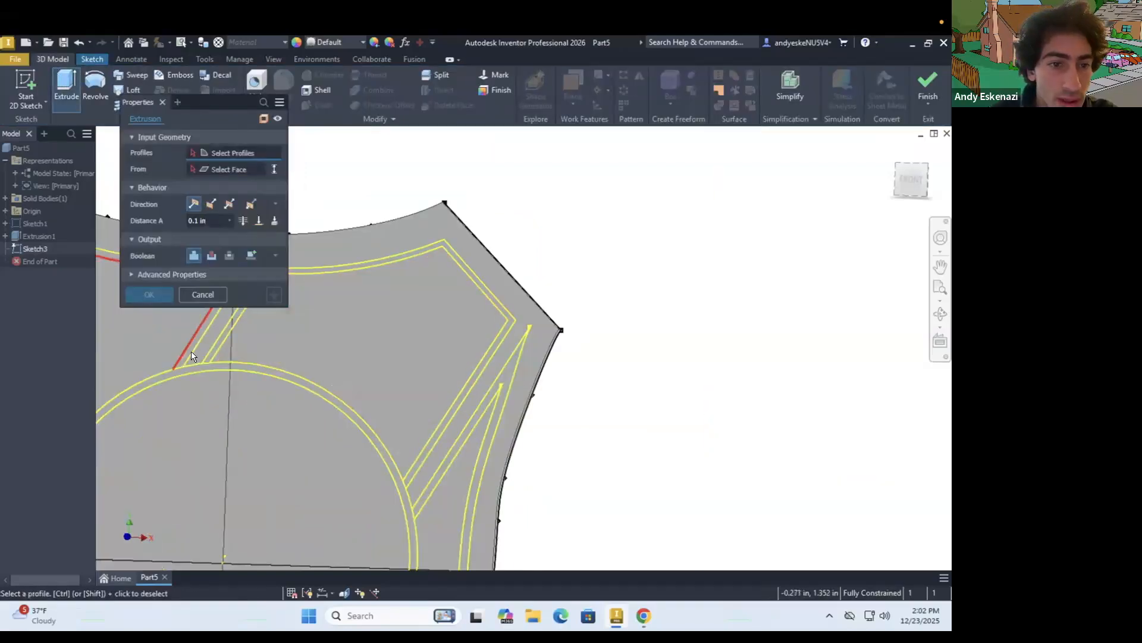
scroll(184, 354, "up", 3)
key("Escape")
key("Escape")
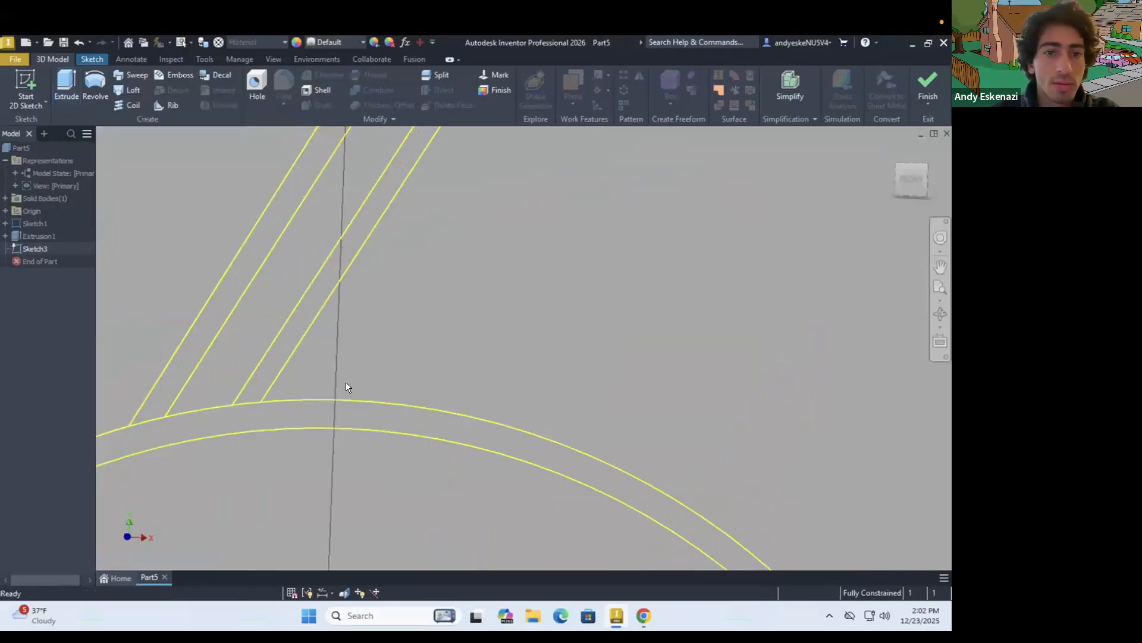
scroll(347, 383, "down", 5)
key("e")
scroll(354, 334, "up", 4)
left_click(355, 405)
key("Escape")
key("Escape")
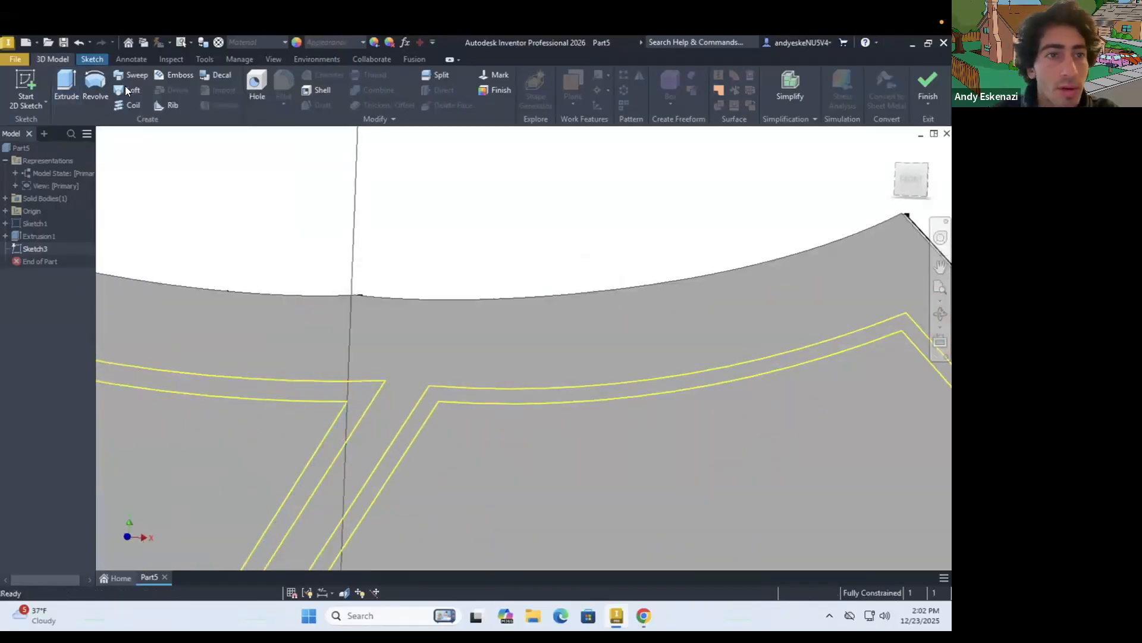
Set up an extrusion with the two upper panels' outline strips and the emblem ring as profiles
left_click(65, 78)
left_click(362, 395)
left_click(426, 394)
scroll(434, 336, "down", 5)
scroll(381, 393, "up", 6)
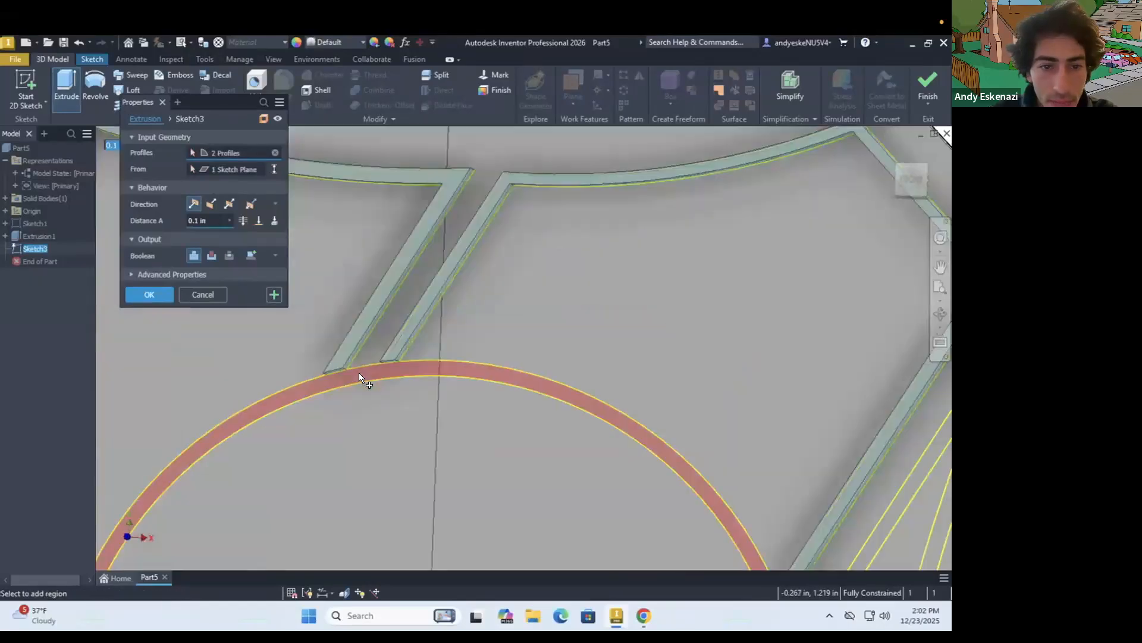
left_click(359, 373)
Add the right and lower-left panels' outline strips to the profiles and extrude them all 0.1 in, joined to the shield
scroll(453, 369, "down", 5)
scroll(523, 422, "up", 5)
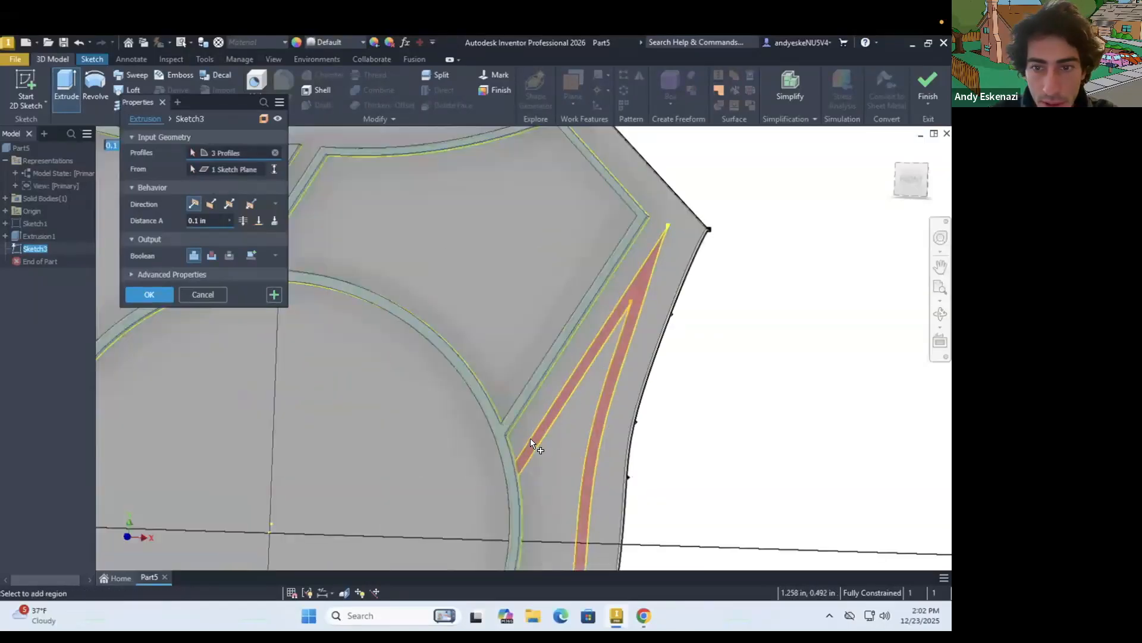
left_click(530, 438)
scroll(565, 281, "down", 6)
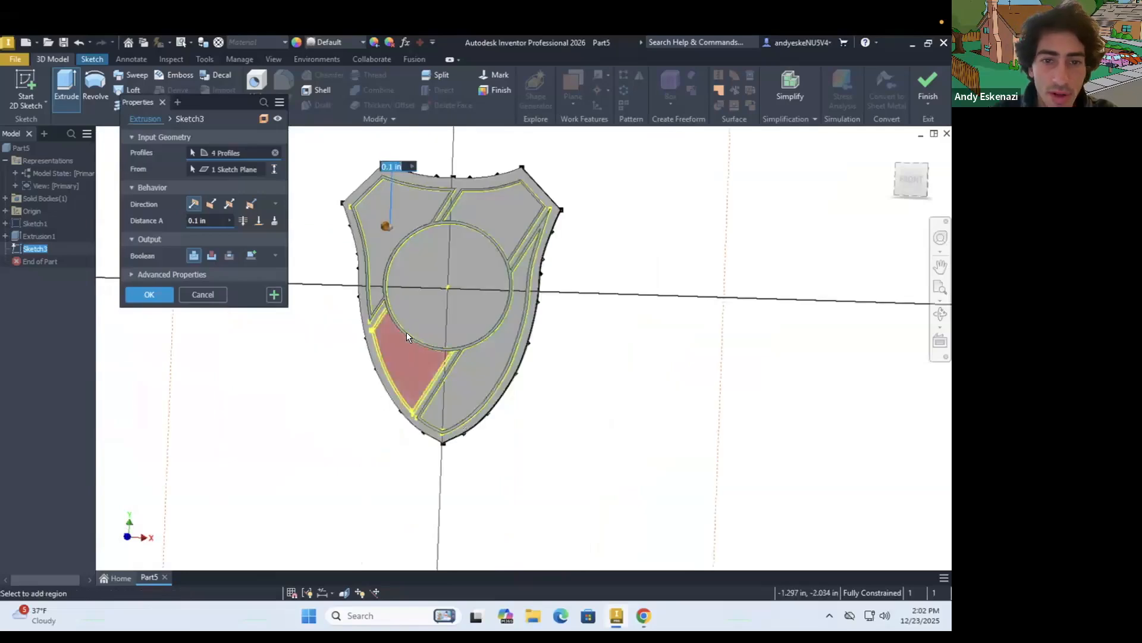
scroll(406, 332, "up", 6)
left_click(354, 226)
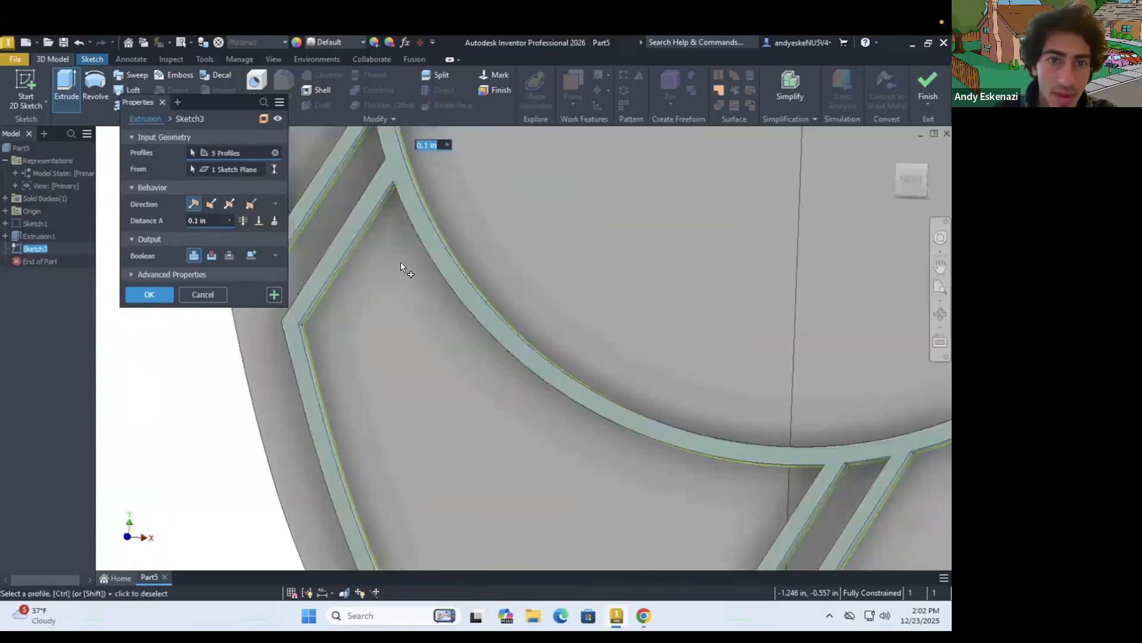
scroll(536, 328, "down", 3)
scroll(506, 346, "down", 2)
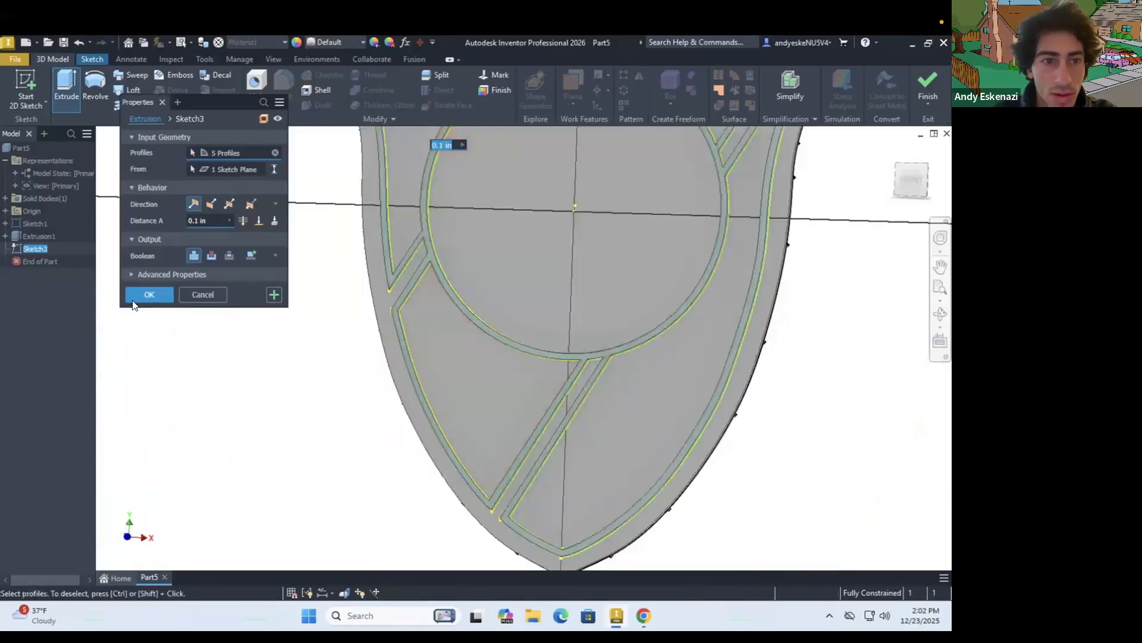
left_click(141, 294)
scroll(452, 357, "down", 3)
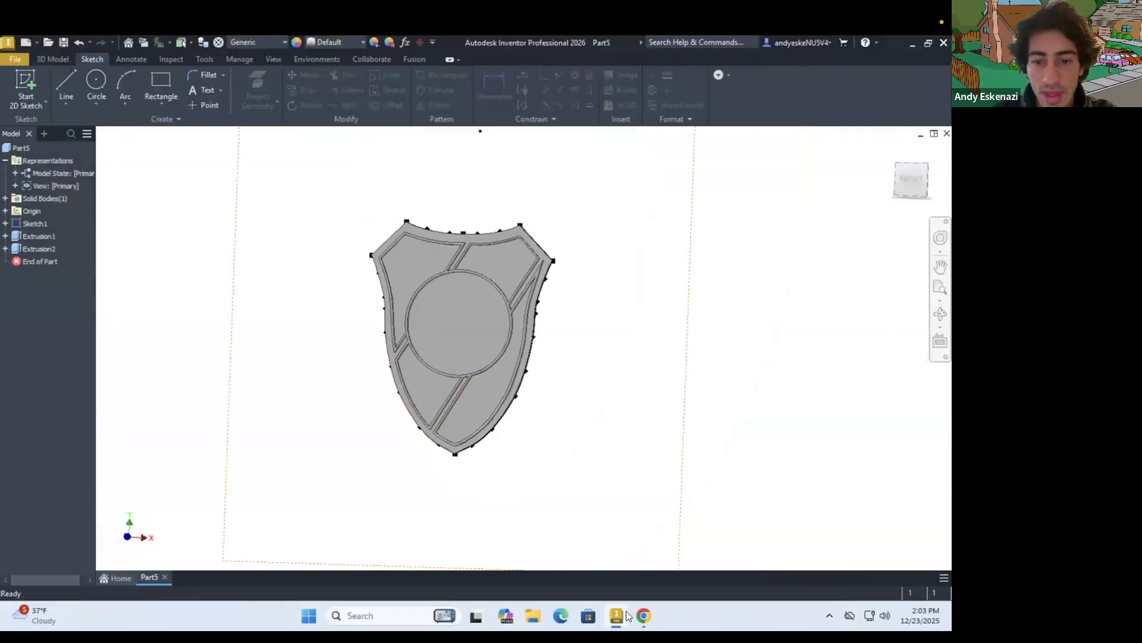
Check the logo reference and start a new sketch on the shield's front face
left_click(643, 617)
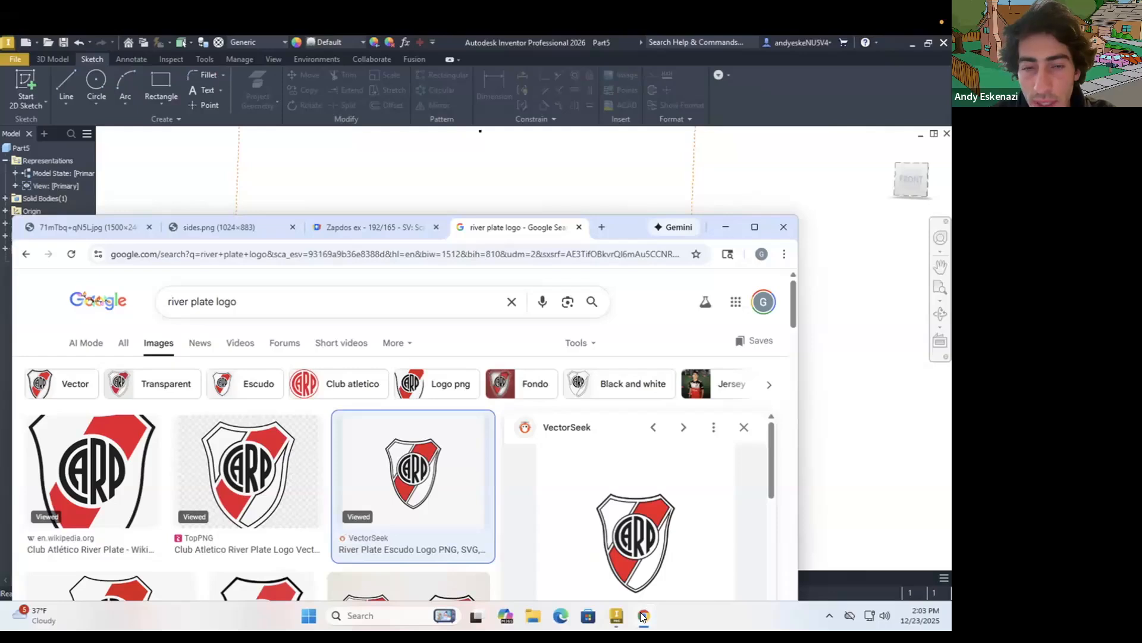
left_click(642, 617)
left_click(26, 84)
scroll(430, 233, "up", 3)
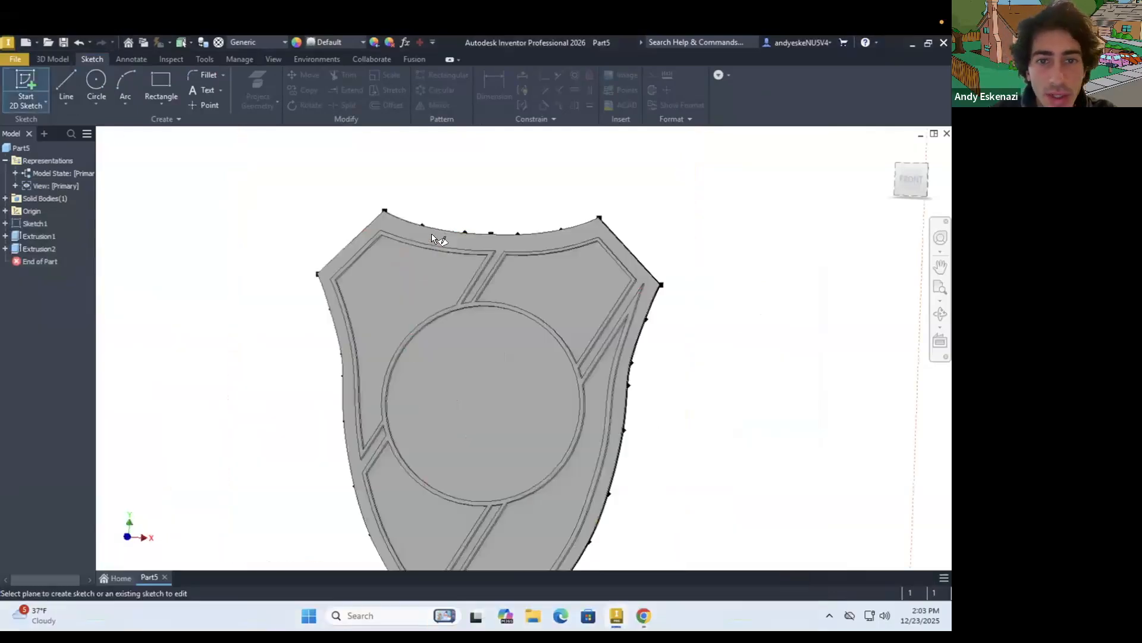
left_click(425, 235)
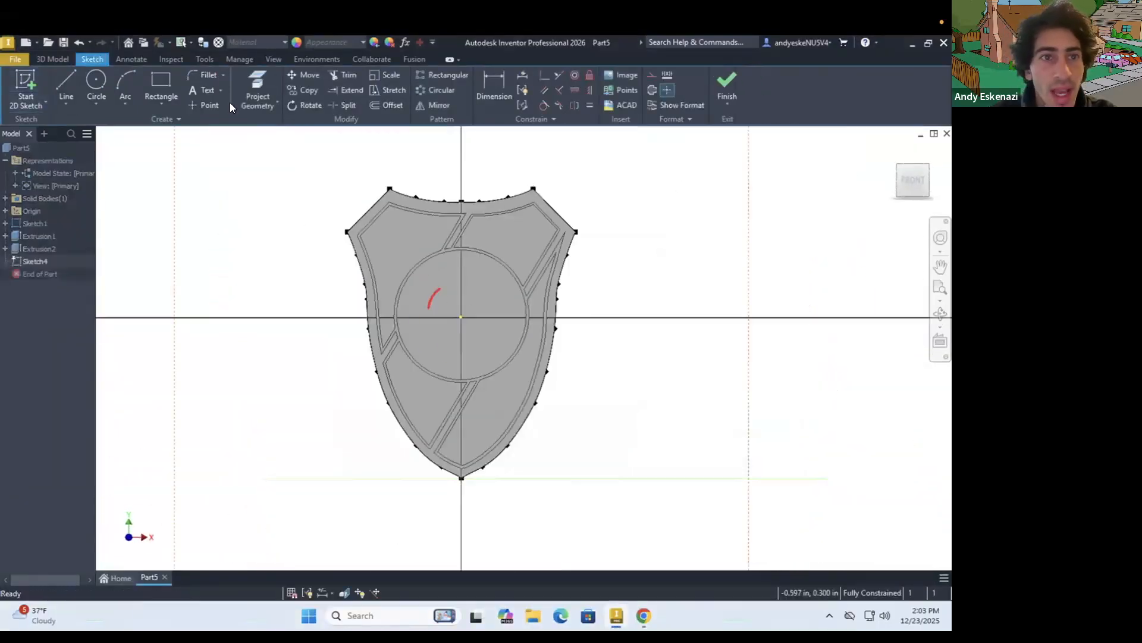
Project the inner edges of the logo's outer border all around the shield into the new sketch
left_click(253, 78)
middle_click_drag(604, 459, 238, 256, "shift")
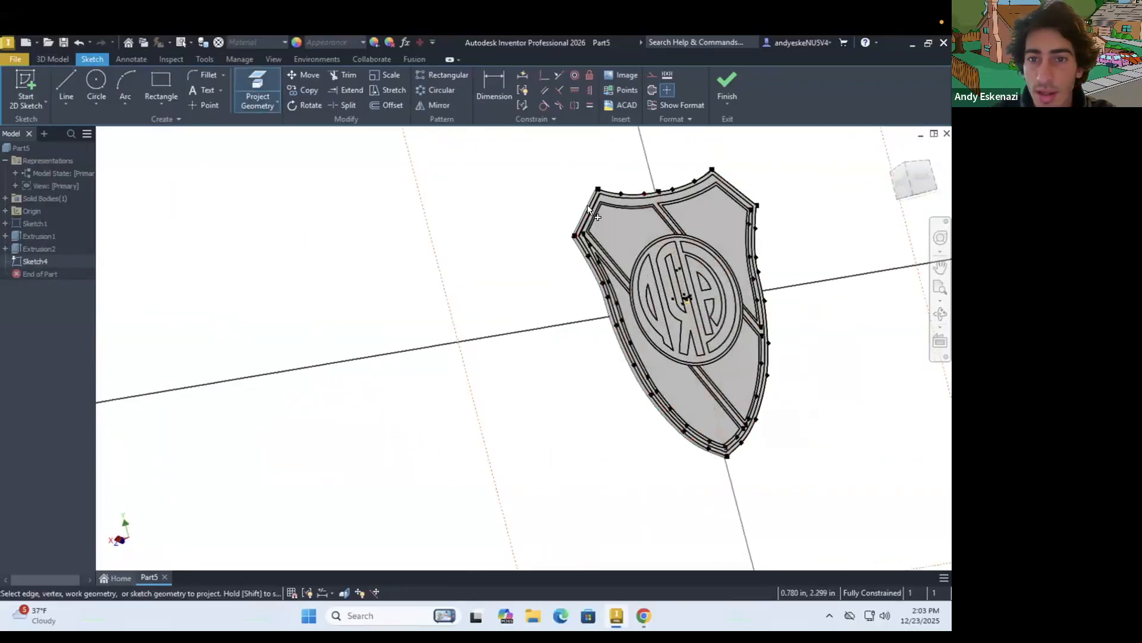
scroll(589, 205, "up", 5)
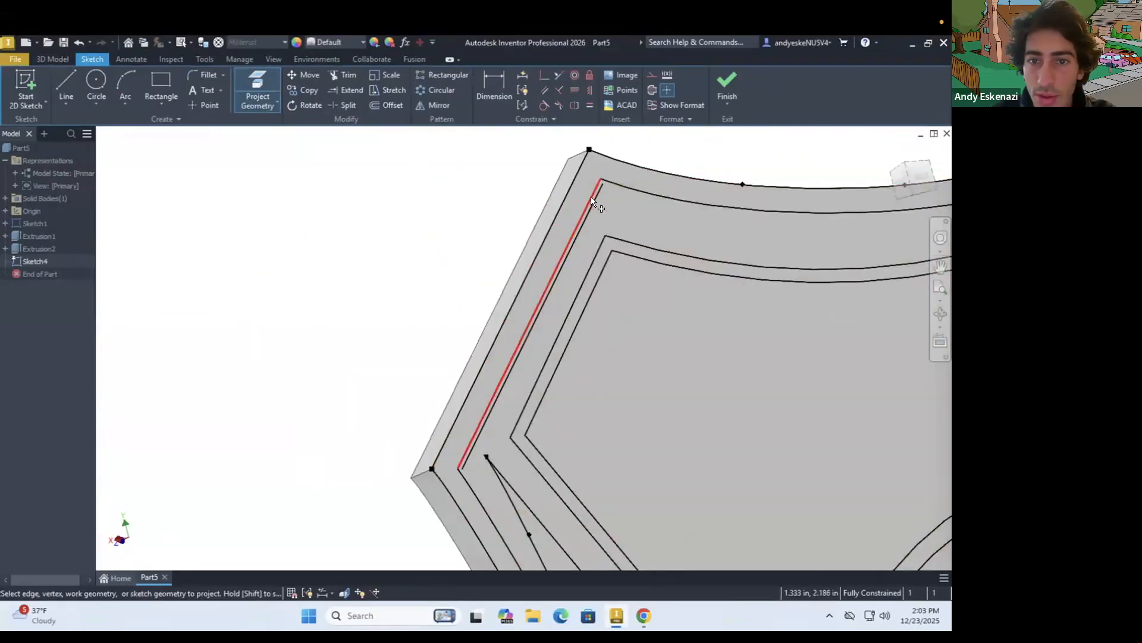
scroll(428, 400, "down", 5)
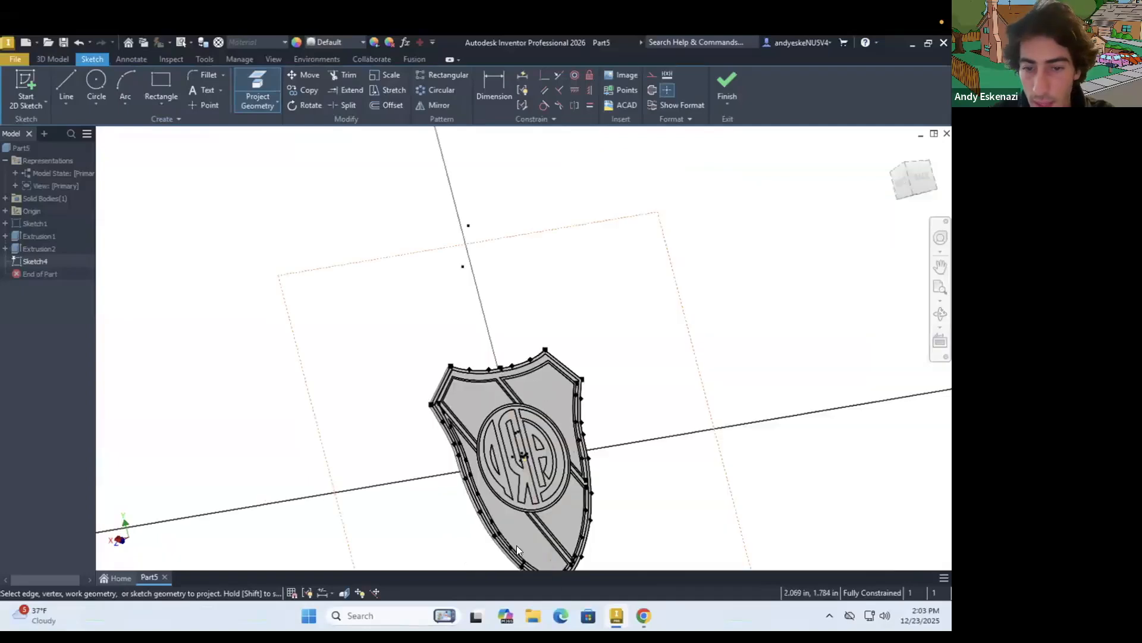
scroll(599, 477, "up", 5)
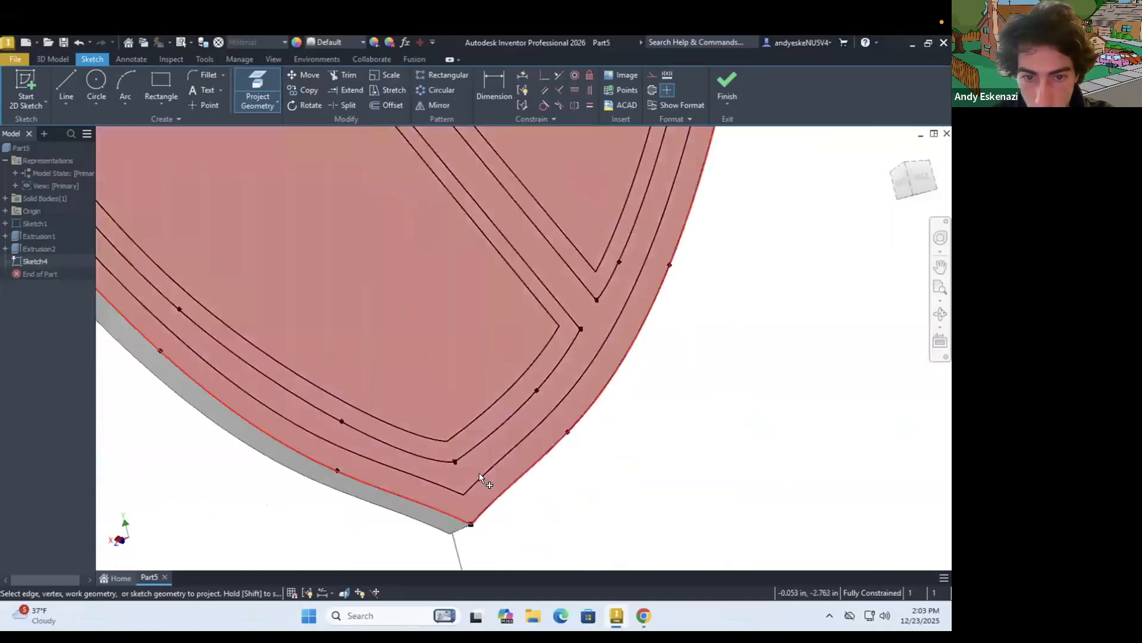
scroll(479, 396, "down", 5)
scroll(497, 381, "up", 6)
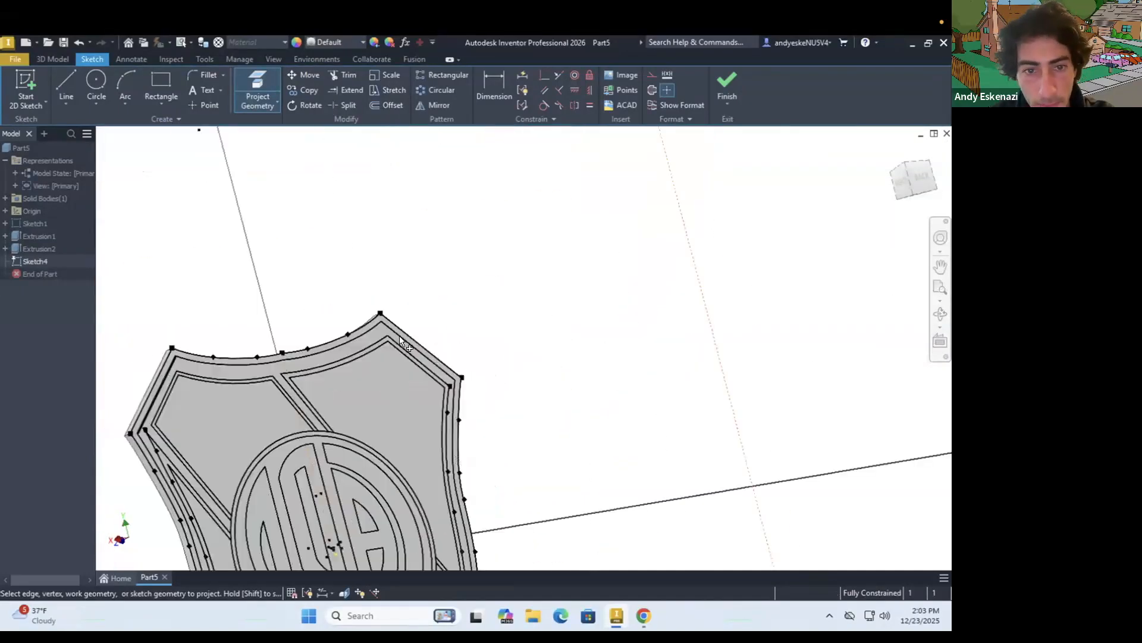
scroll(334, 354, "down", 5)
scroll(333, 349, "down", 3)
middle_click_drag(334, 351, 548, 355, "shift")
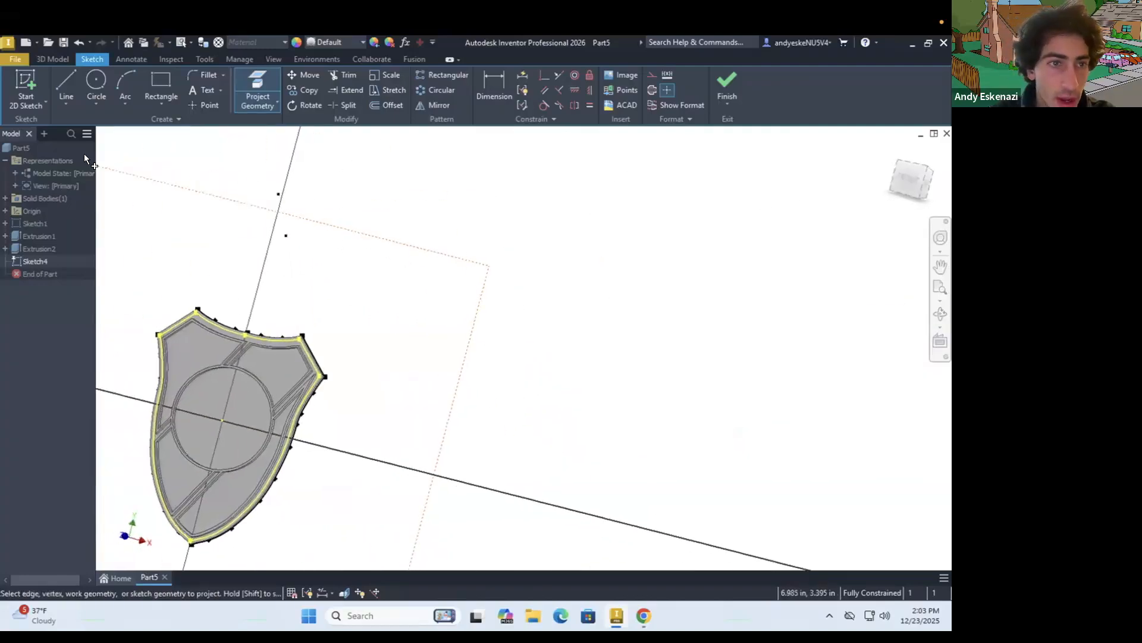
Extrude the area inside the projected border 0.05 in, joined to the shield
left_click(55, 57)
left_click(60, 78)
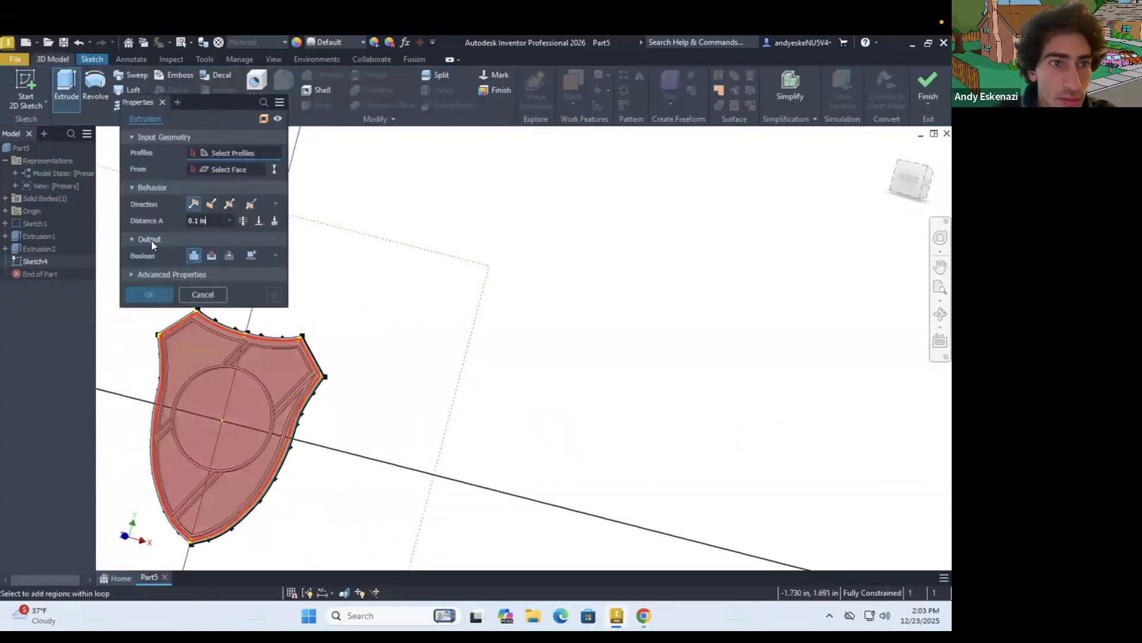
left_click(205, 324)
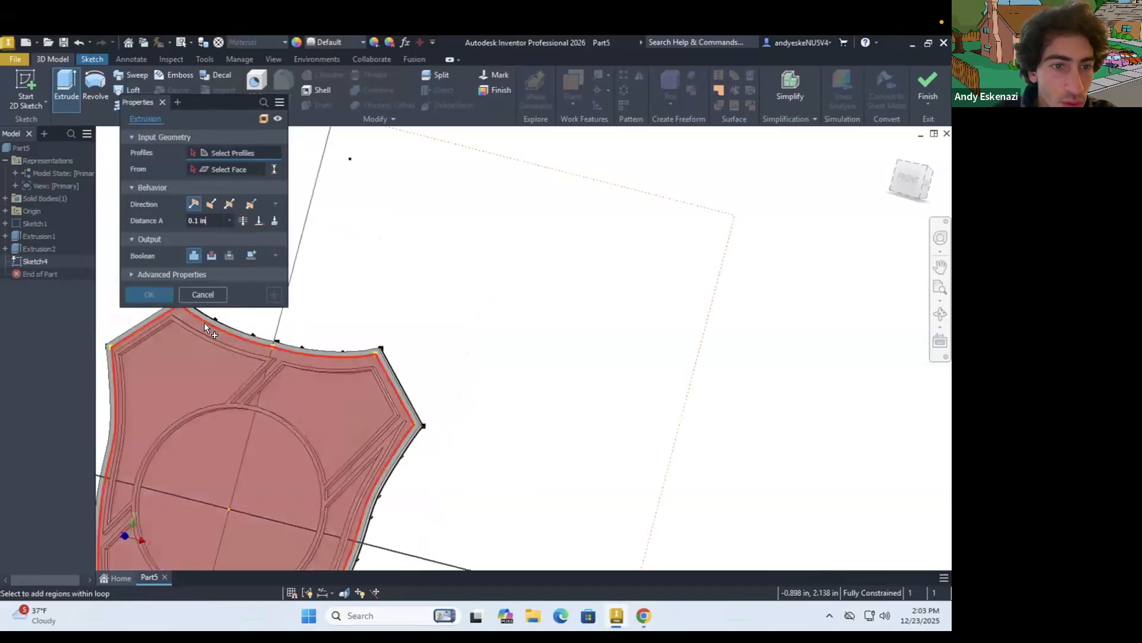
left_click(203, 221)
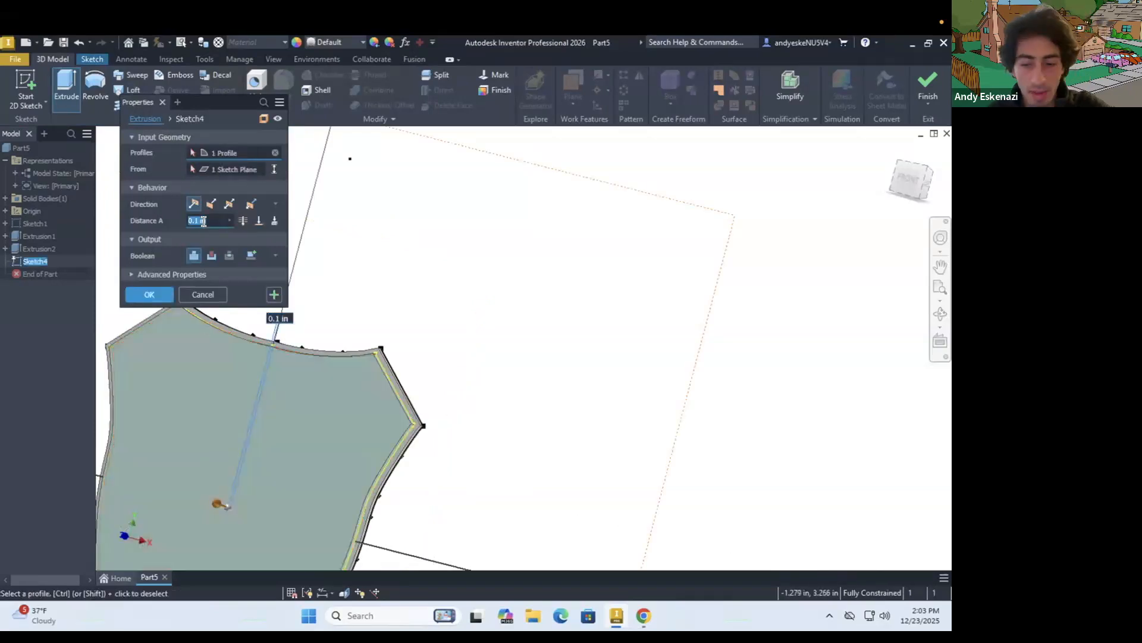
type(".05")
key("Return")
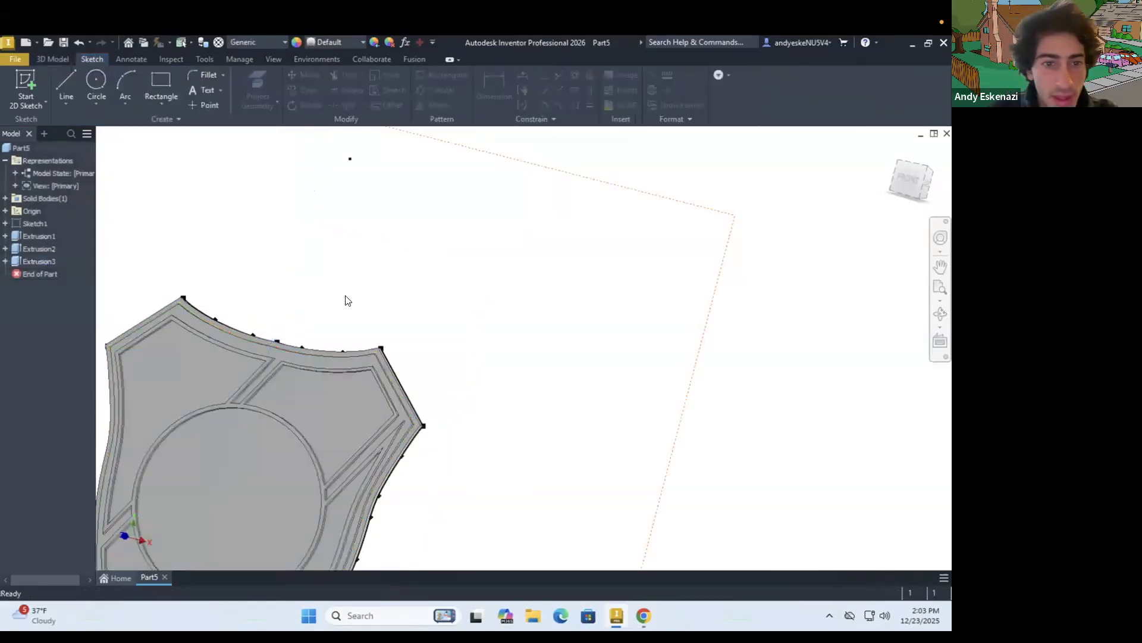
Set the feature appearance of the shield base and the raised outline extrusions to Anodized - Black
scroll(345, 299, "up", 3)
middle_click_drag(266, 351, 291, 383, "shift")
scroll(212, 324, "down", 5)
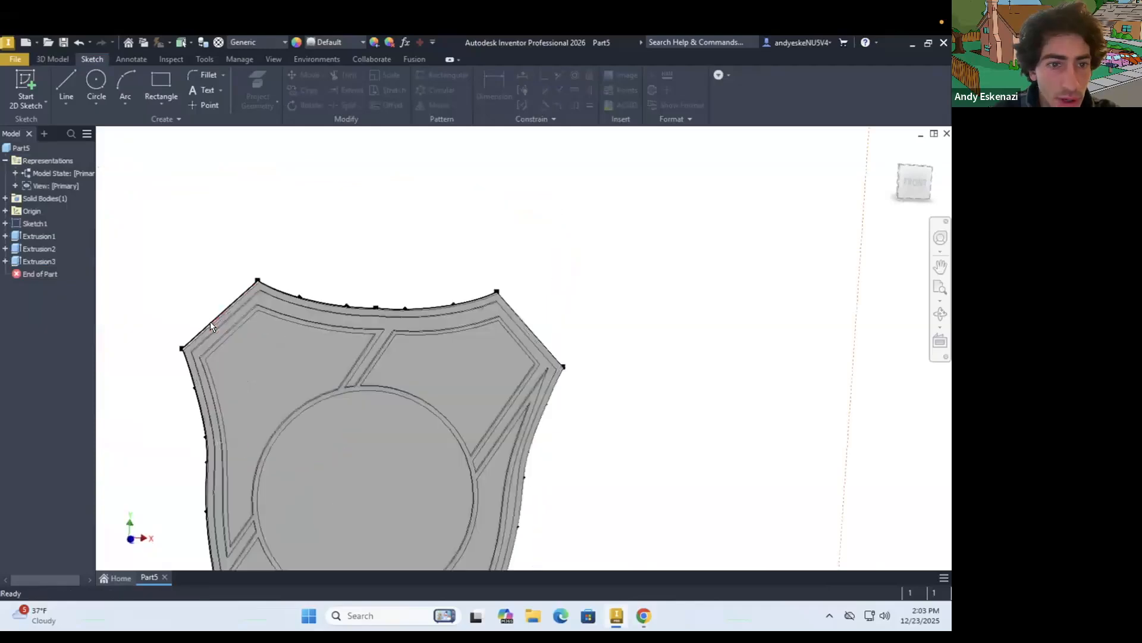
right_click(39, 232)
left_click(27, 233)
left_click(35, 248, "ctrl")
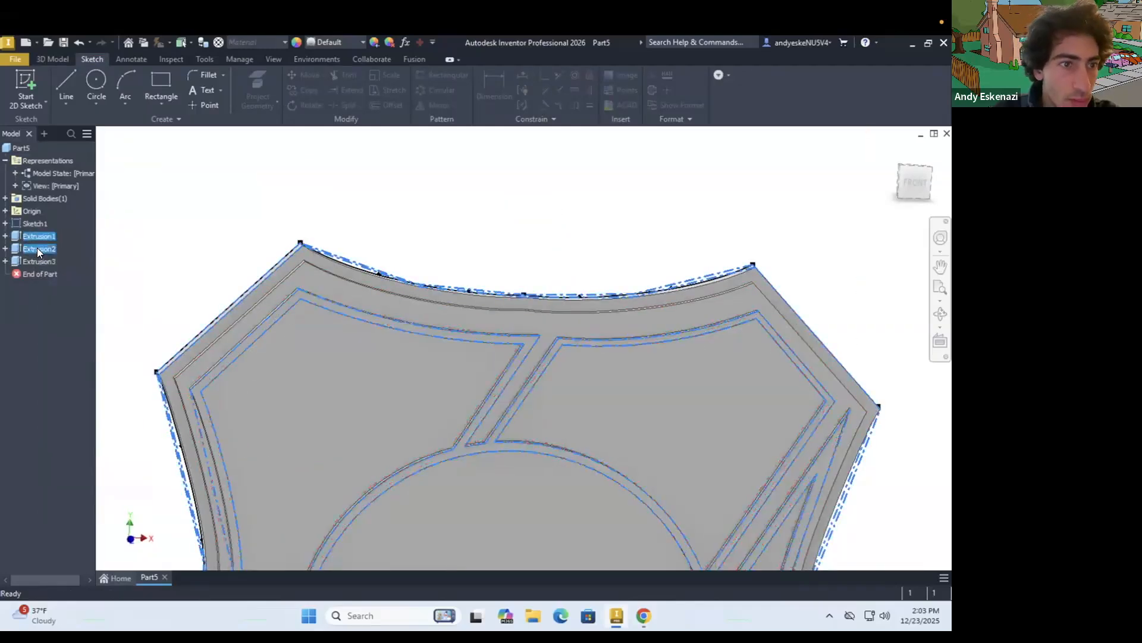
right_click(37, 248)
left_click(67, 386)
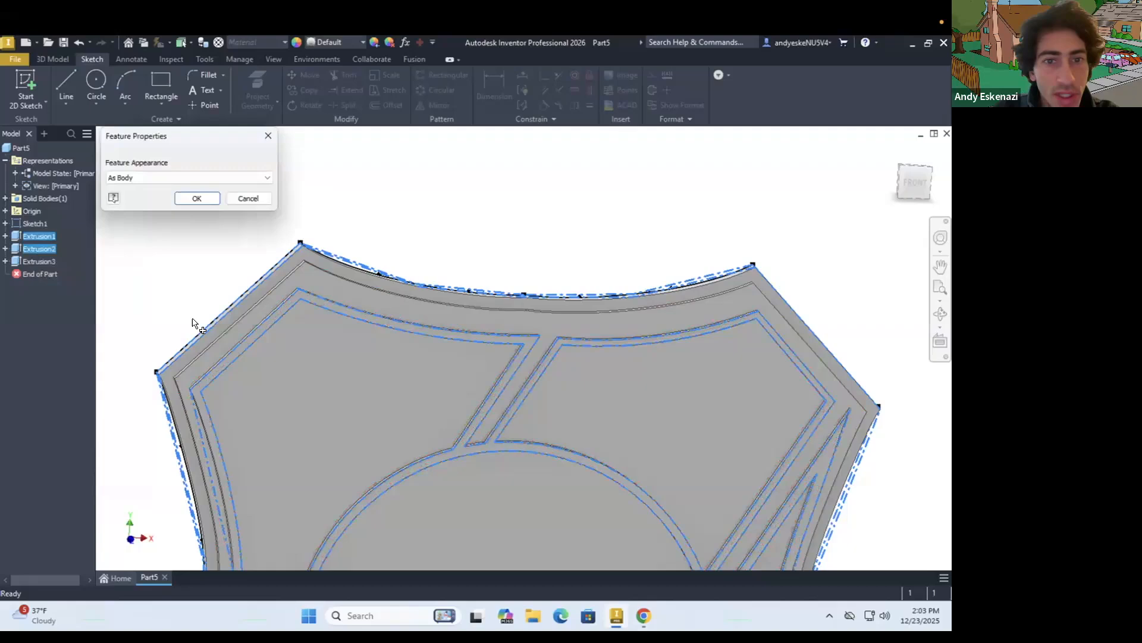
left_click(202, 177)
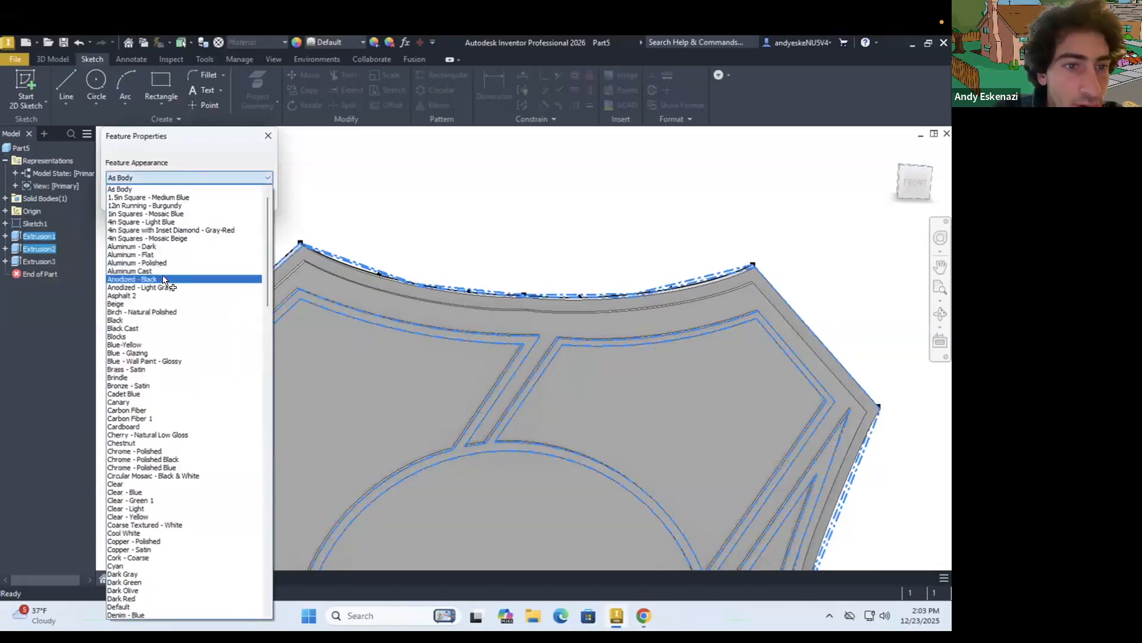
left_click(132, 279)
left_click(197, 200)
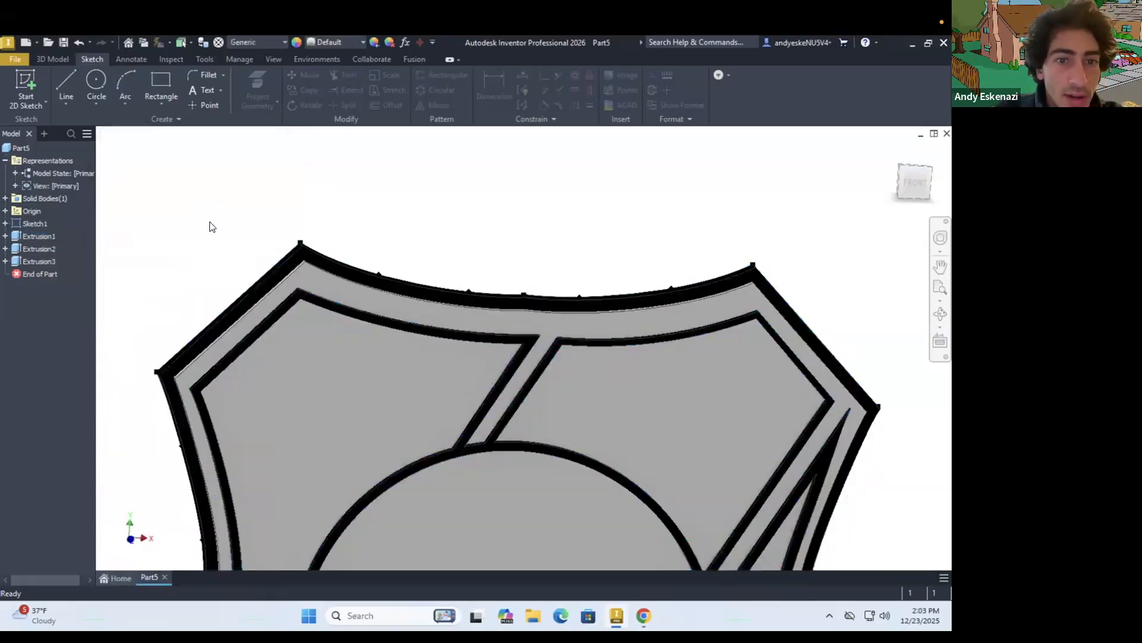
Set the feature appearance of the 0.05 in inner layer to White
right_click(44, 264)
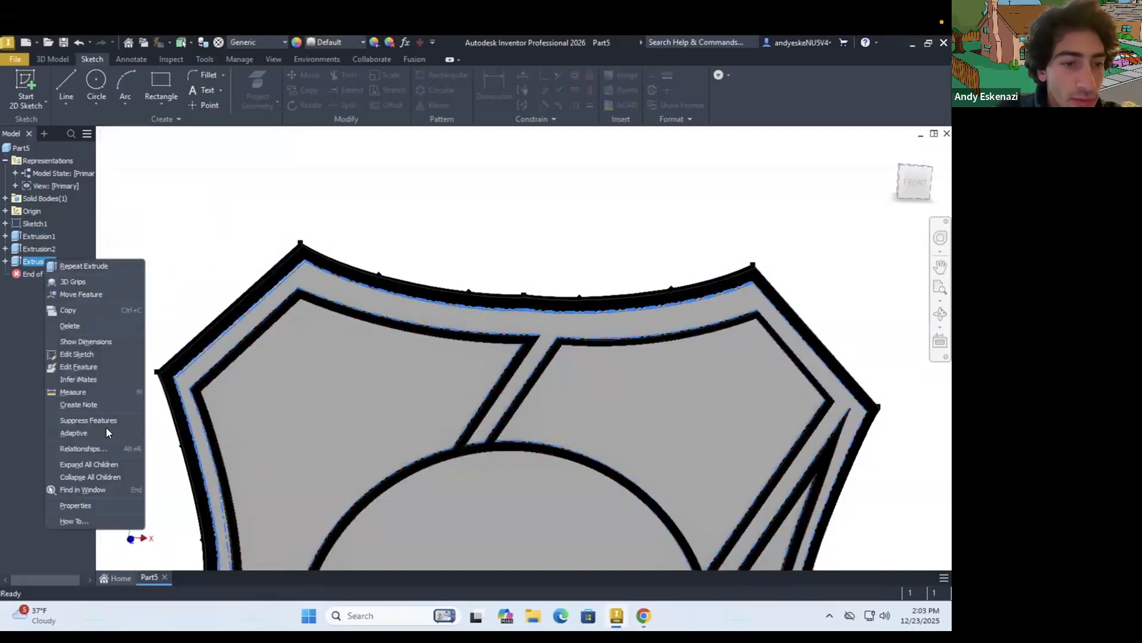
left_click(84, 505)
left_click(189, 361)
scroll(178, 315, "down", 7)
left_click_drag(267, 121, 256, 325)
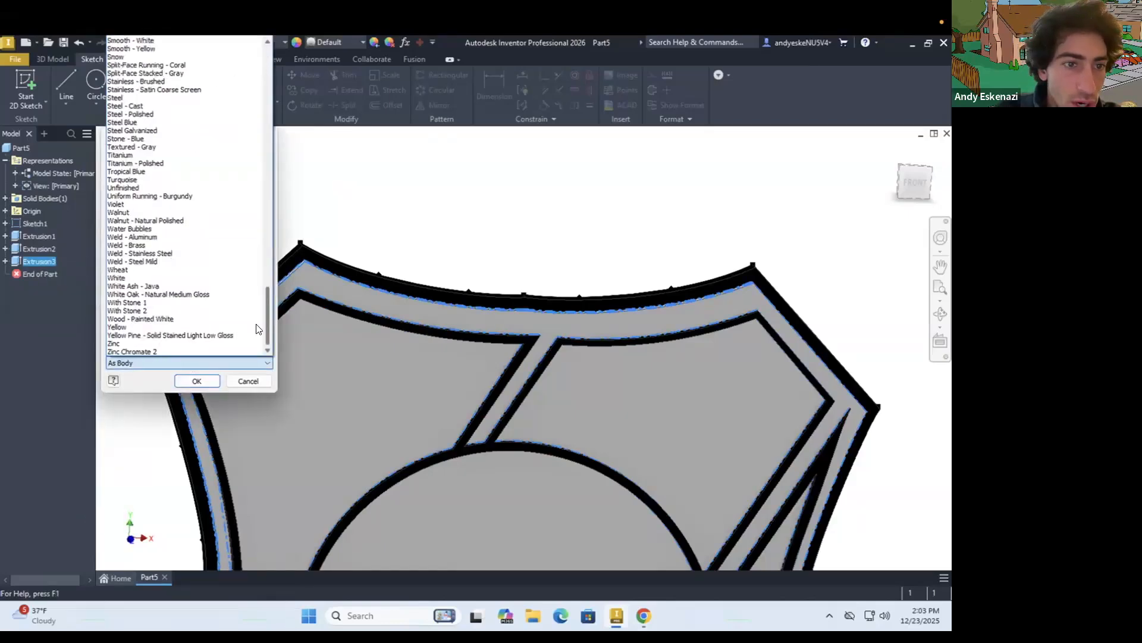
left_click(122, 278)
left_click(197, 381)
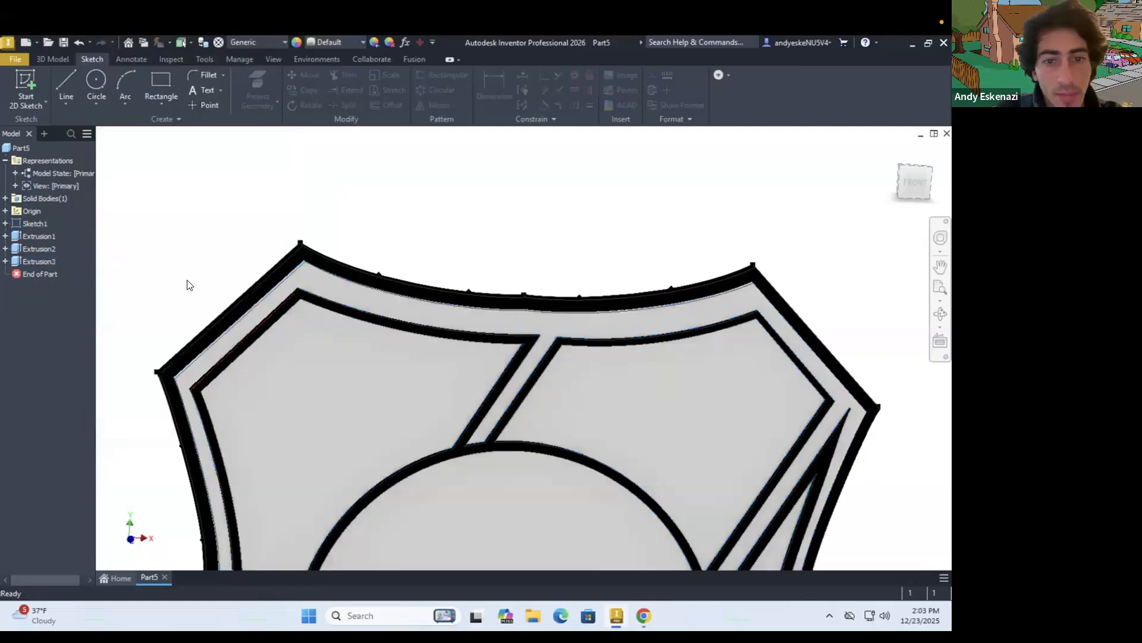
Check the logo reference and apply a Red appearance finish to the shield's upper-right panel face
scroll(186, 283, "down", 5)
scroll(232, 229, "up", 3)
middle_click_drag(222, 316, 227, 321, "shift")
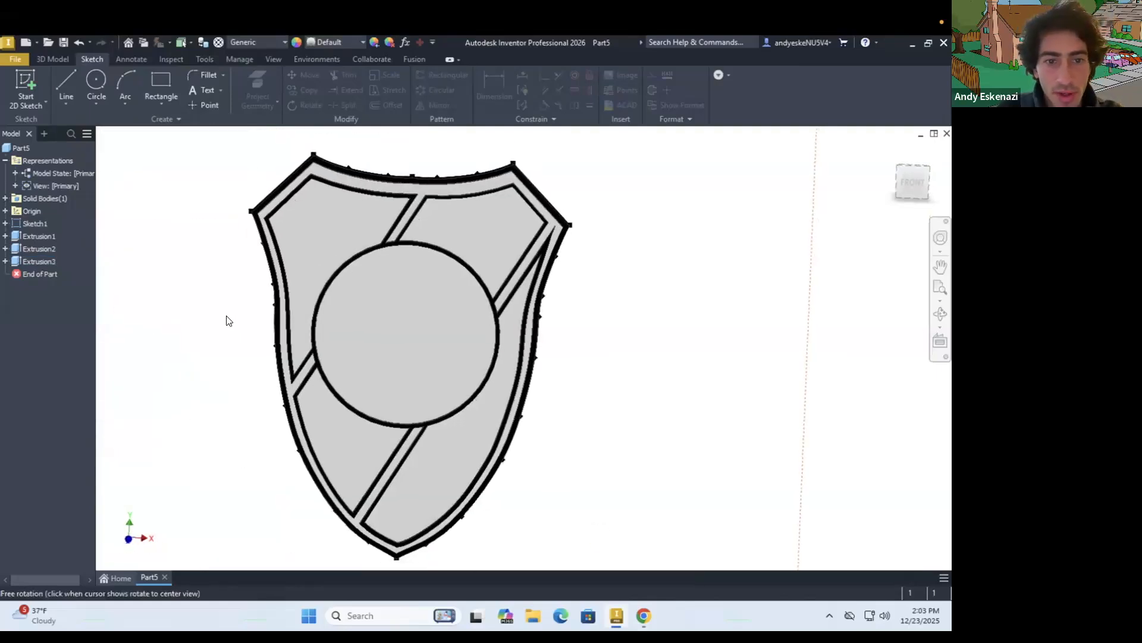
left_click(639, 615)
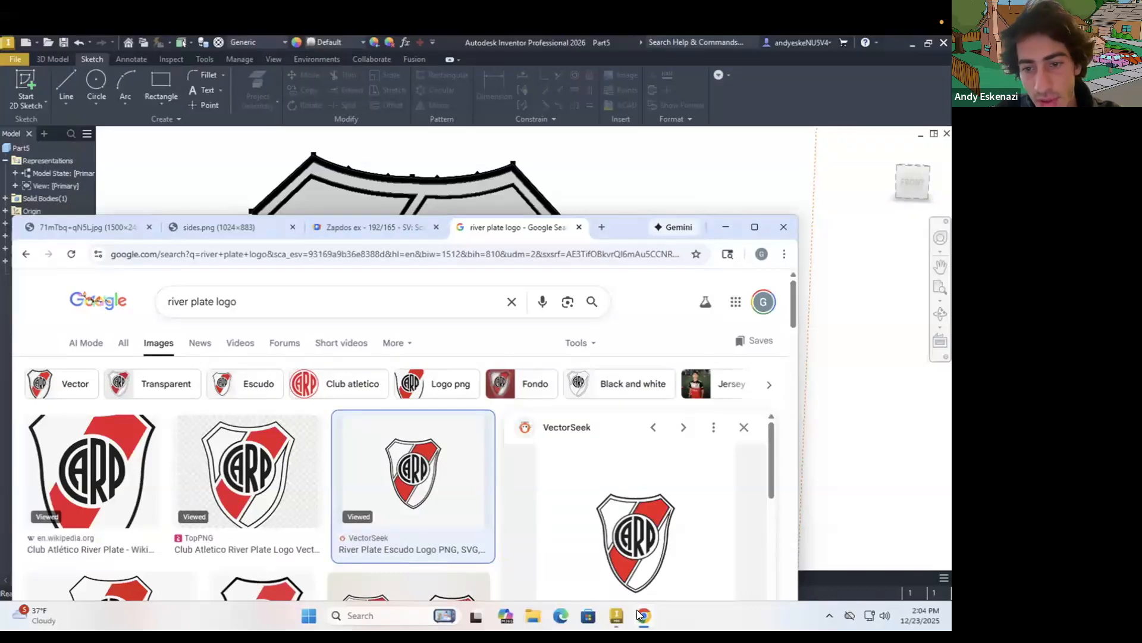
left_click(638, 613)
left_click(456, 235)
left_click(566, 225)
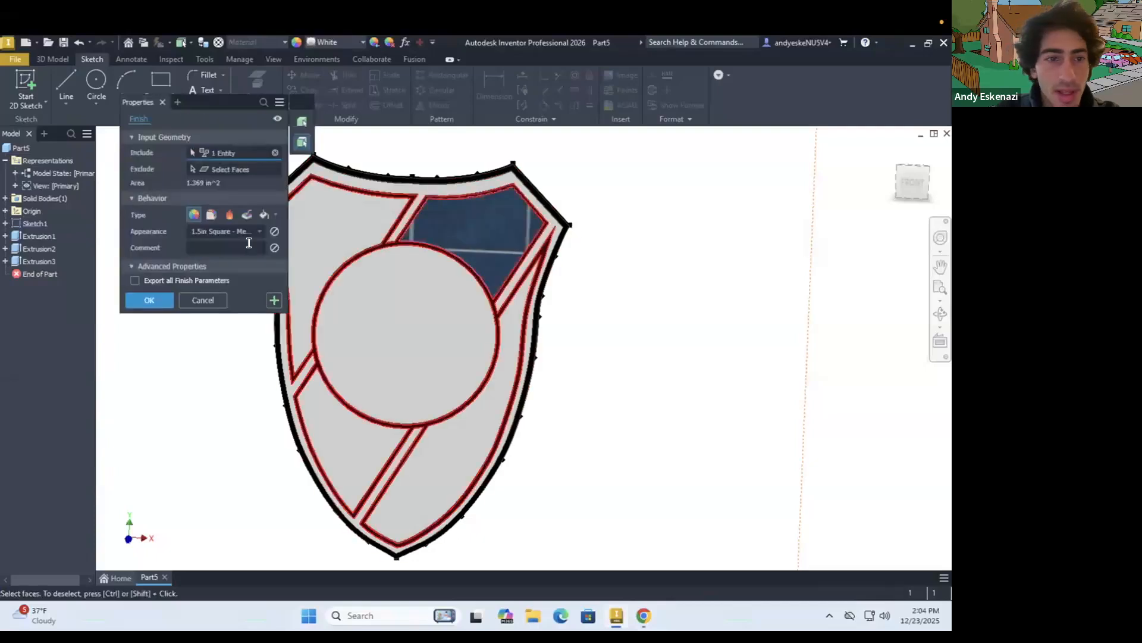
left_click(226, 231)
scroll(258, 354, "down", 15)
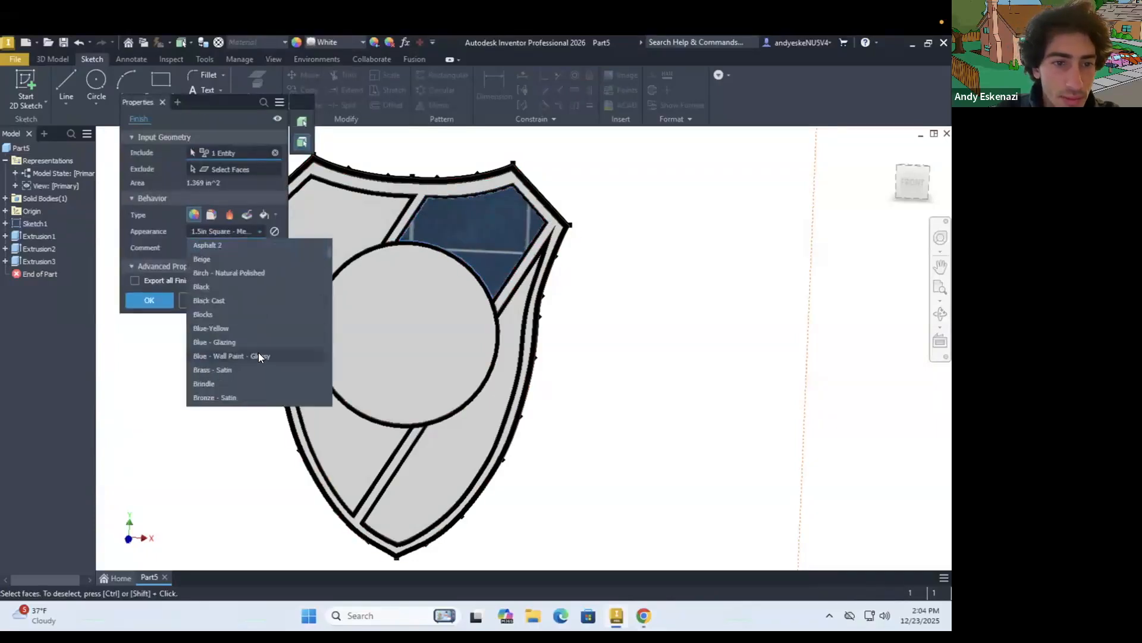
scroll(257, 356, "down", 20)
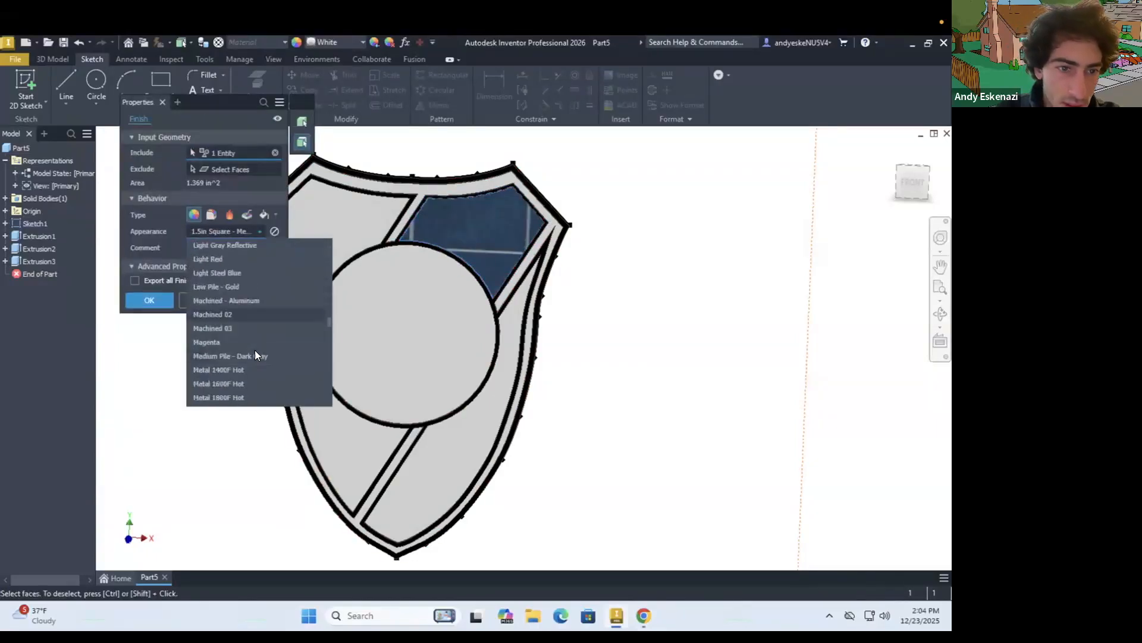
scroll(254, 354, "down", 5)
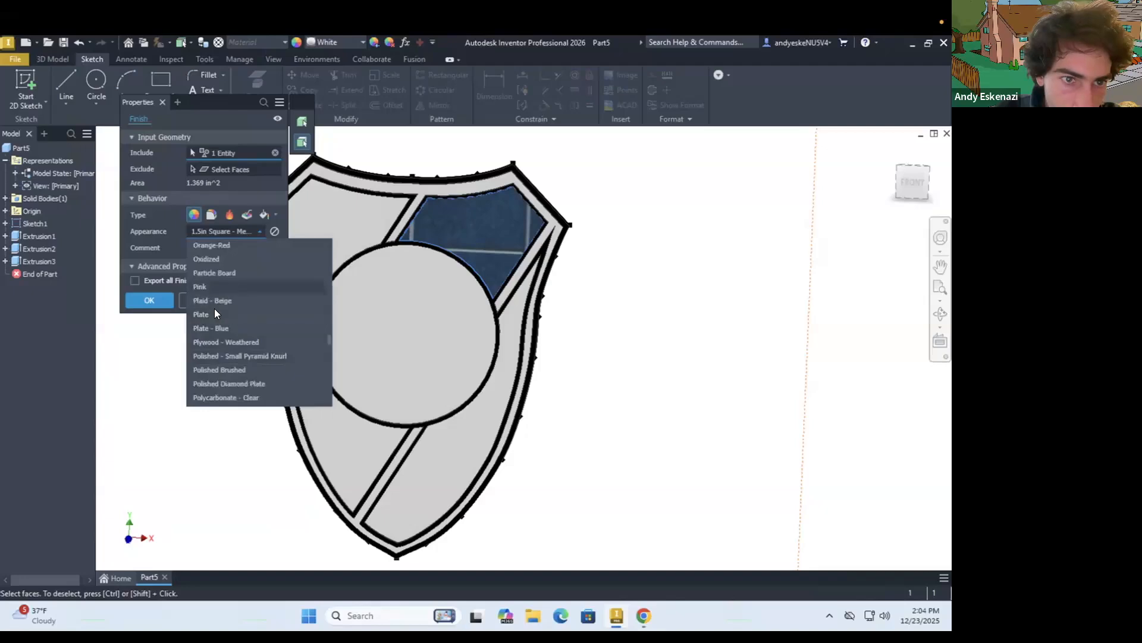
scroll(216, 320, "down", 4)
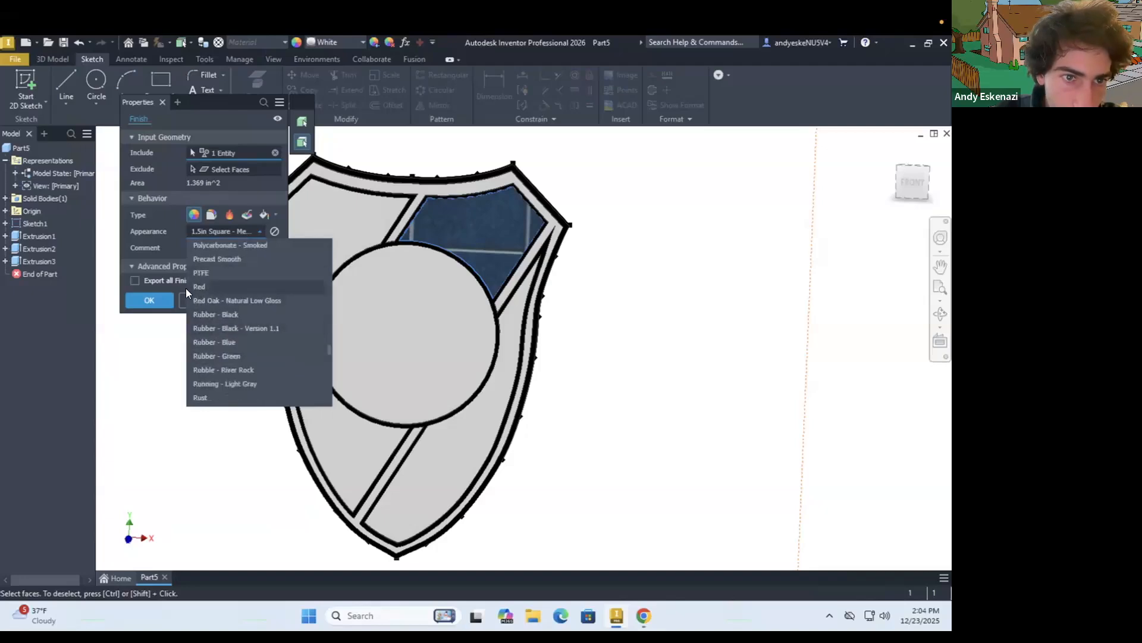
left_click(196, 288)
key("Return")
Start a finish on the lower-left panel face and set its appearance to Red
right_click(329, 437)
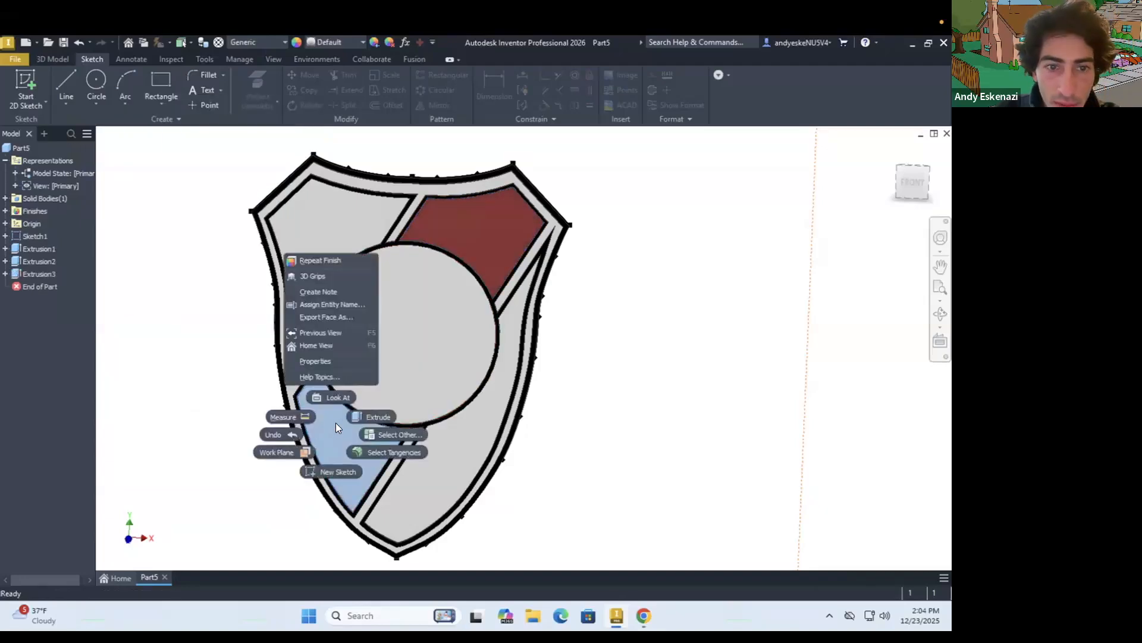
left_click(325, 260)
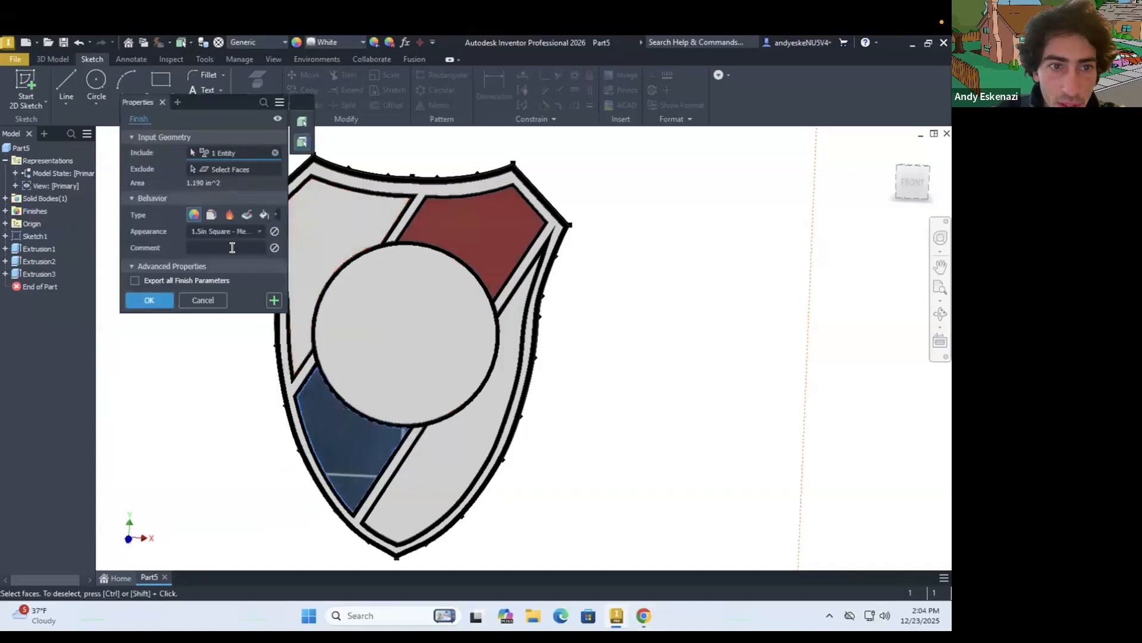
left_click(213, 232)
scroll(214, 337, "down", 10)
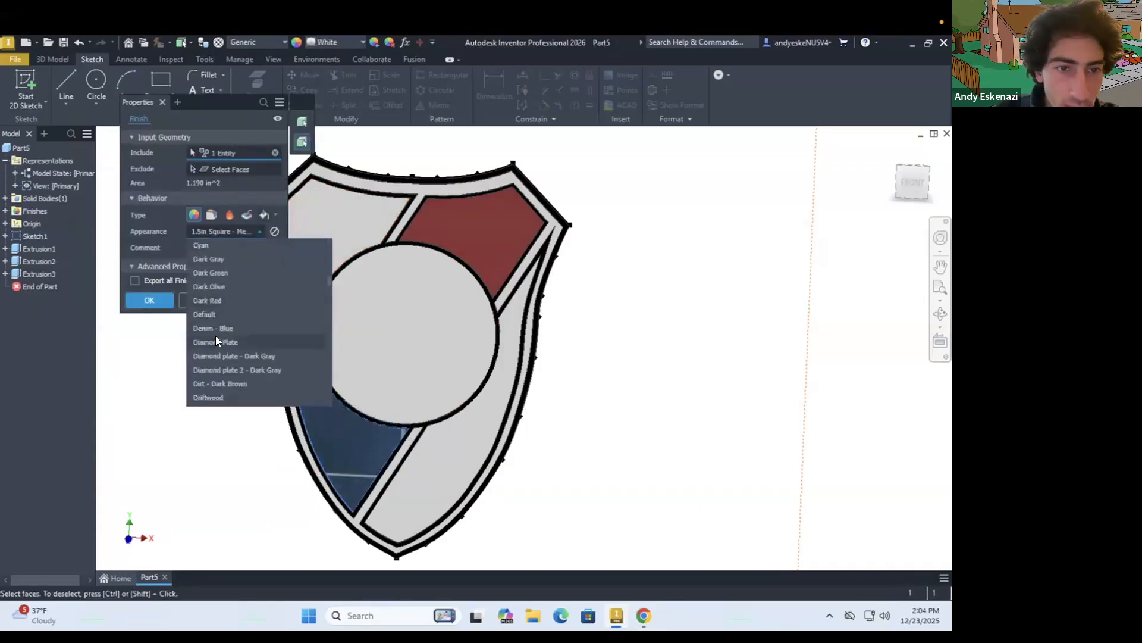
scroll(215, 335, "down", 20)
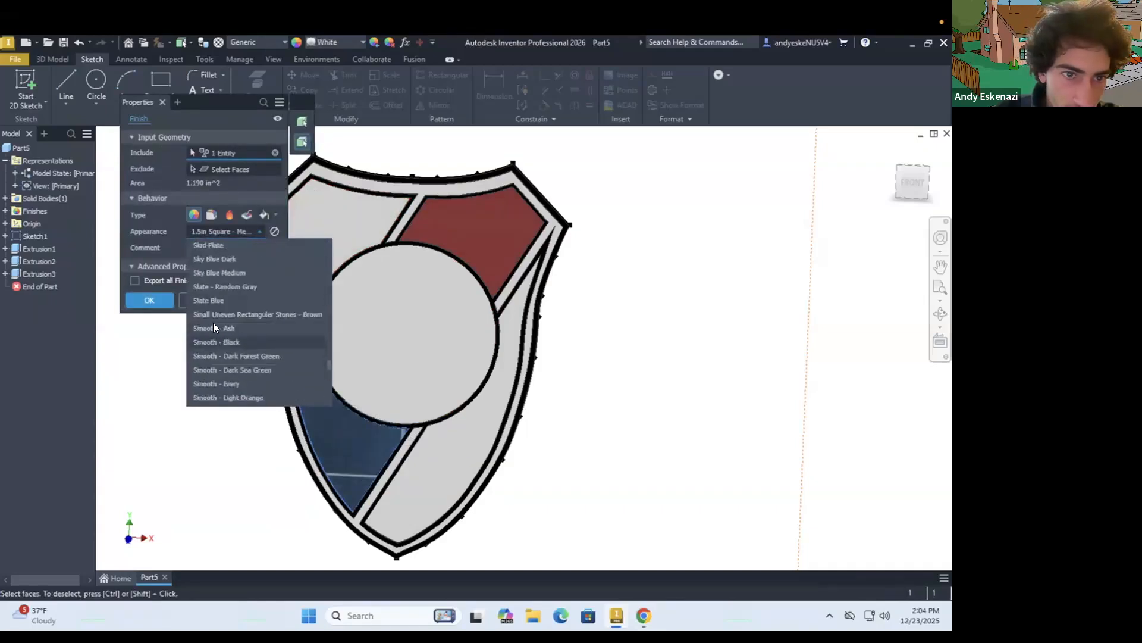
scroll(213, 323, "up", 3)
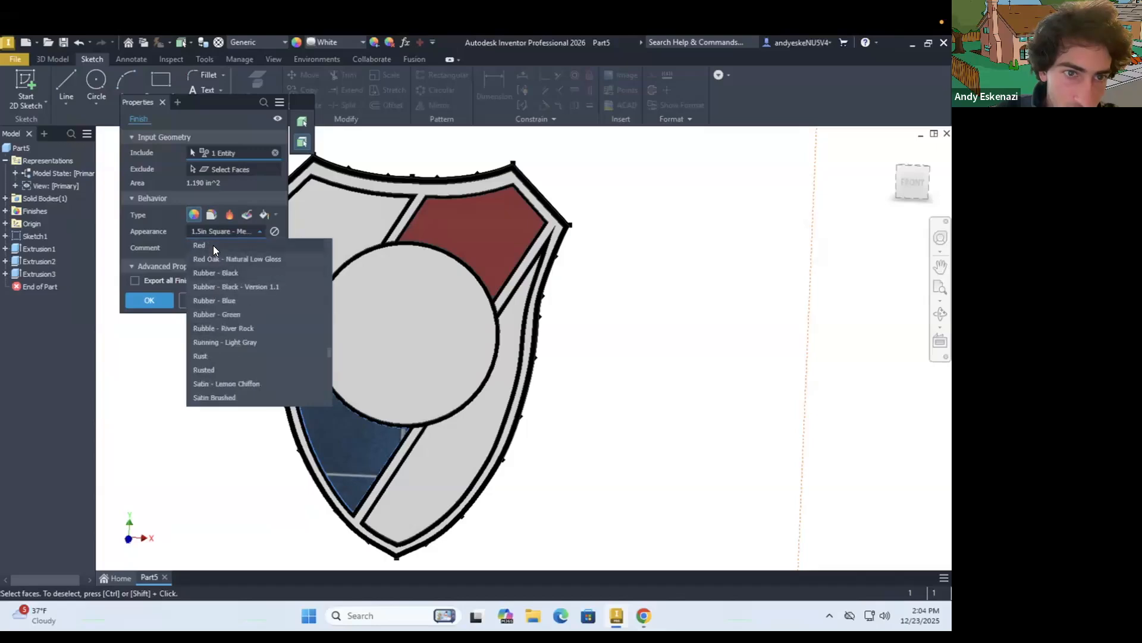
left_click(213, 245)
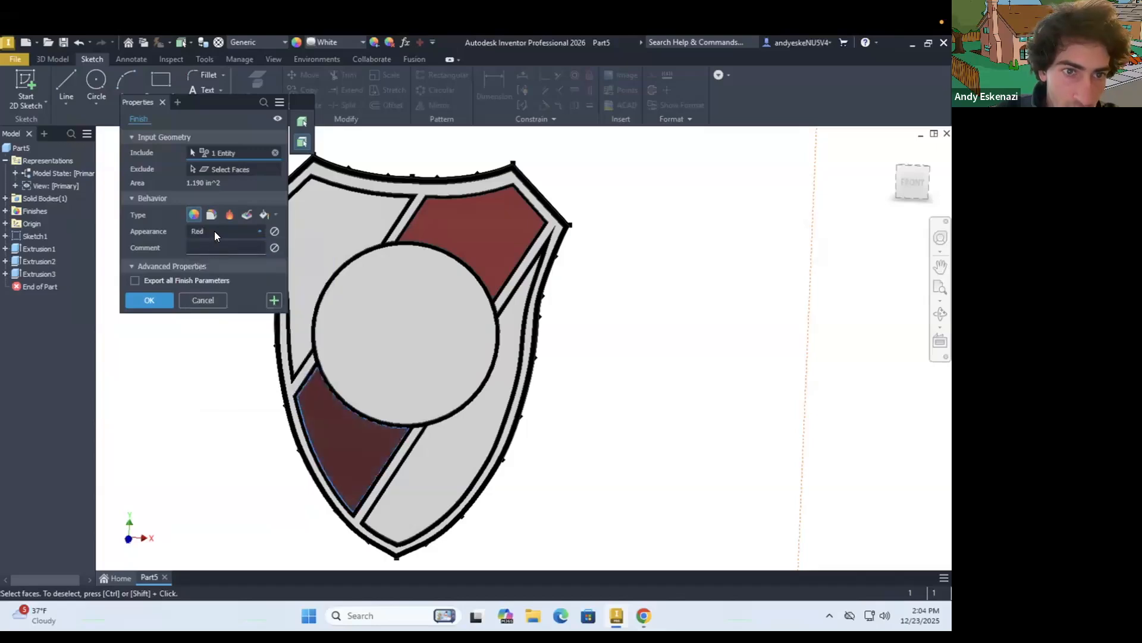
Look through the appearance list for other colours, keep Red for the lower-left panel and apply the finish
left_click(214, 231)
scroll(274, 370, "down", 5)
scroll(274, 374, "down", 5)
scroll(273, 372, "up", 3)
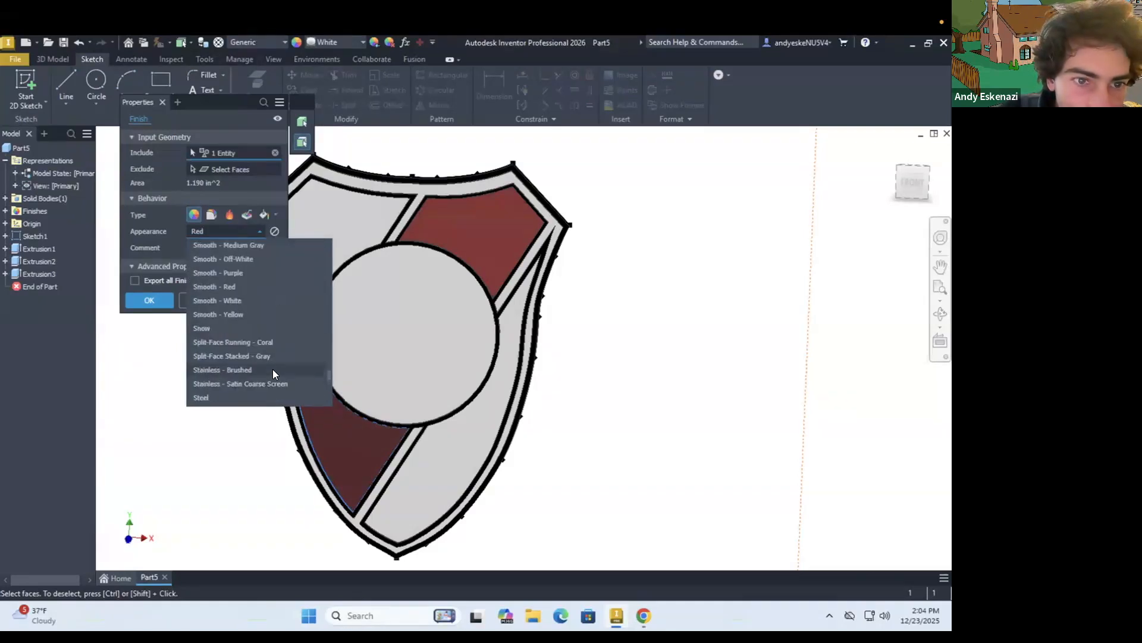
scroll(314, 347, "up", 15)
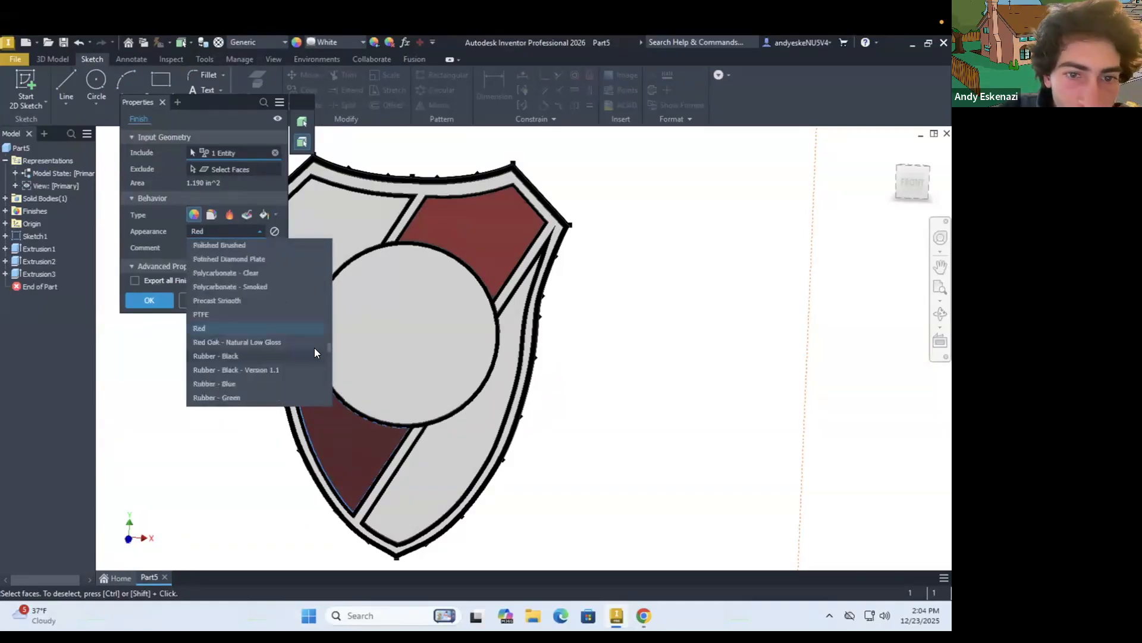
left_click_drag(323, 229, 322, 217)
scroll(282, 315, "down", 3)
scroll(281, 316, "up", 2)
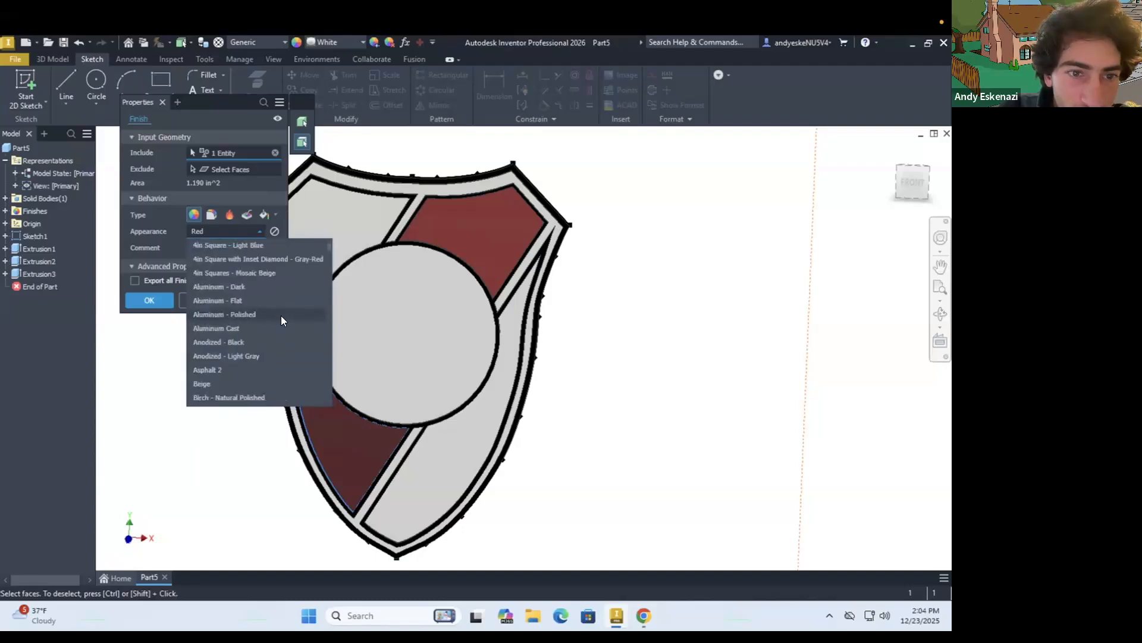
scroll(281, 316, "down", 11)
scroll(280, 316, "down", 10)
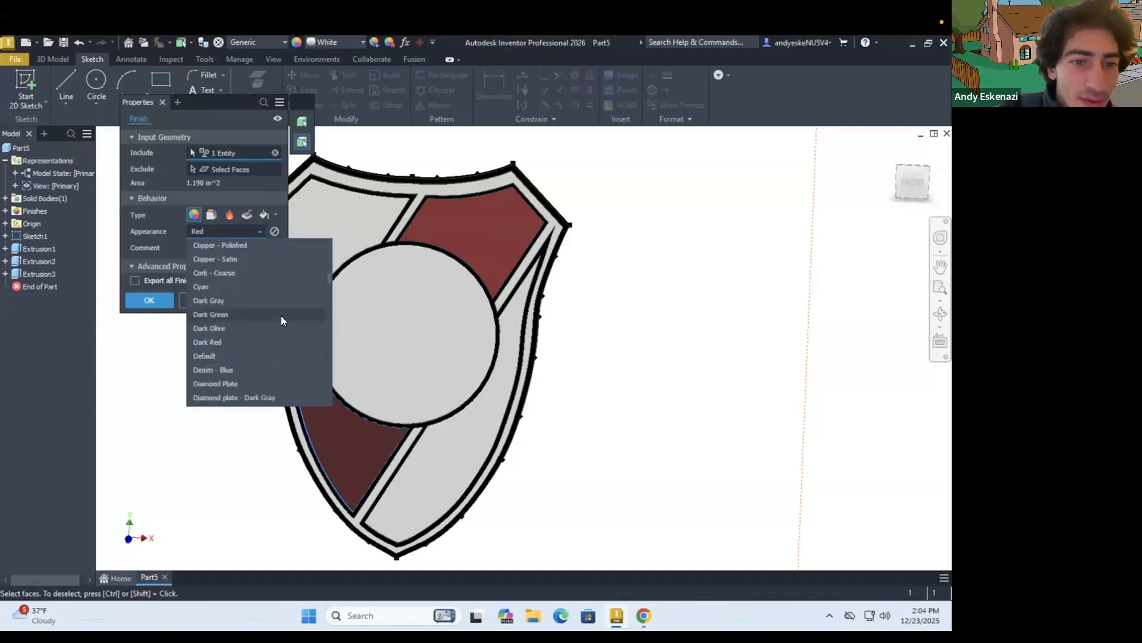
scroll(277, 315, "down", 8)
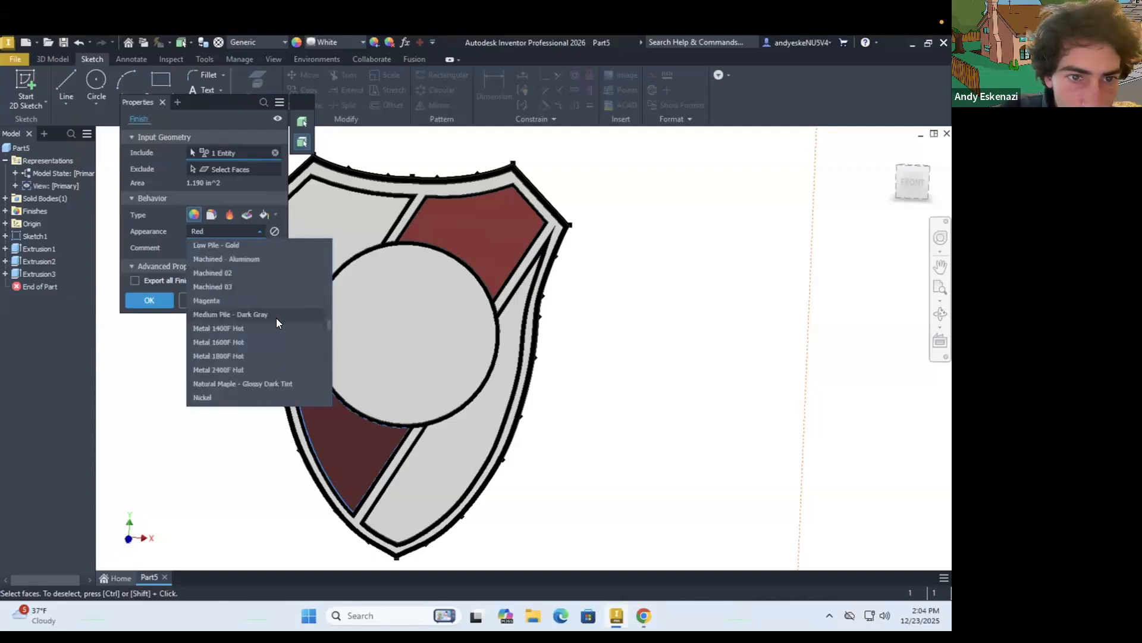
scroll(275, 319, "down", 8)
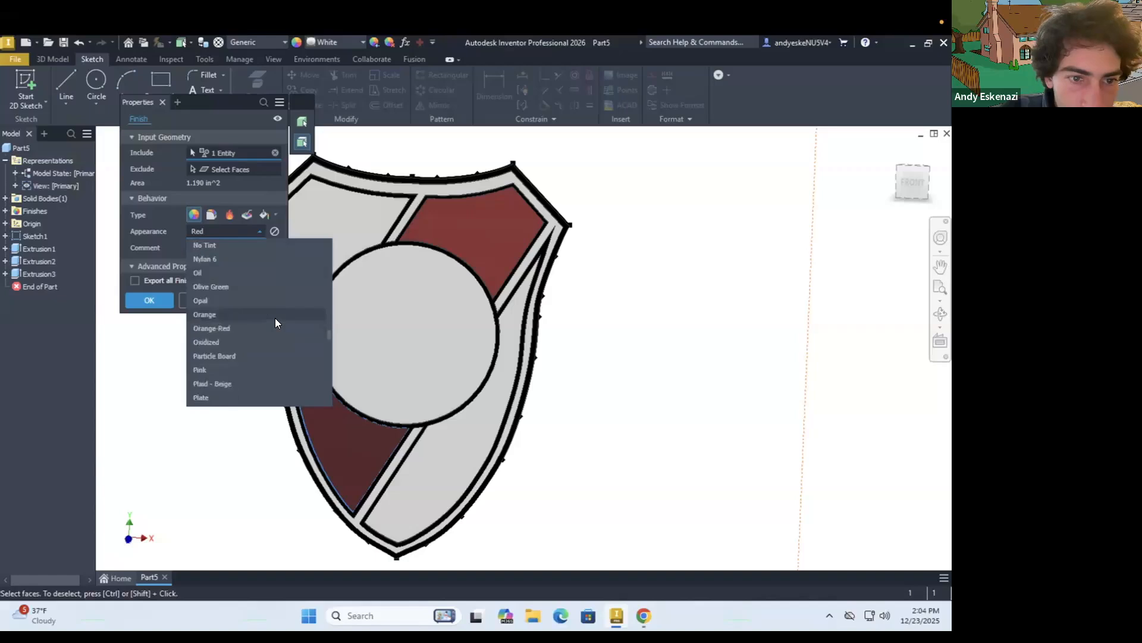
scroll(275, 318, "down", 1)
left_click(195, 368)
left_click(157, 302)
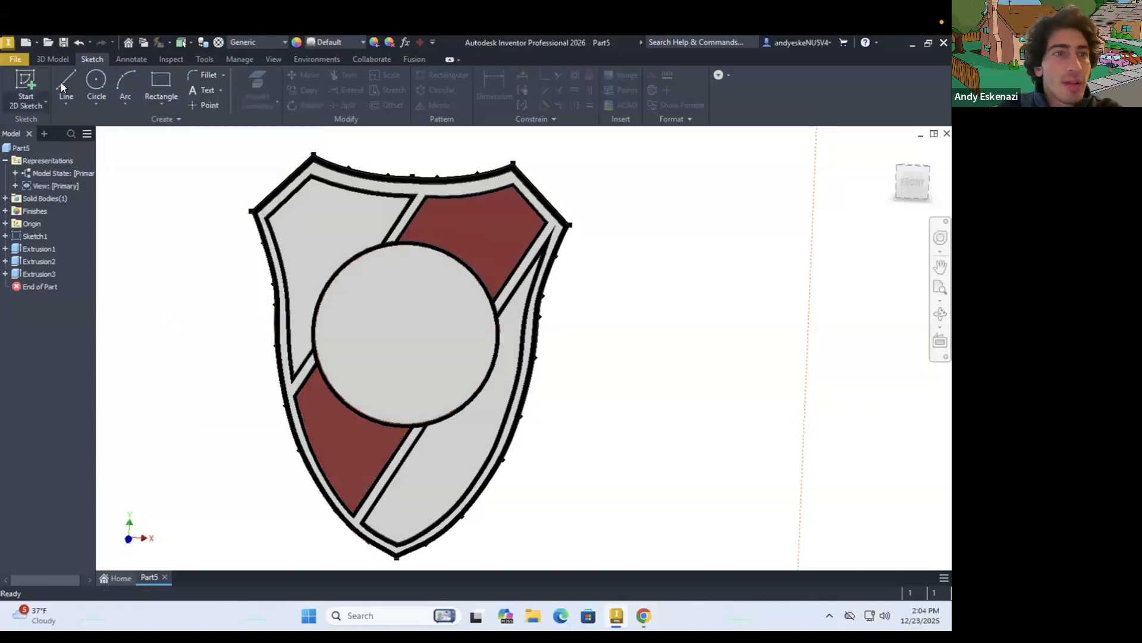
Start a new sketch on the front face of the shield's central circle
left_click(350, 291)
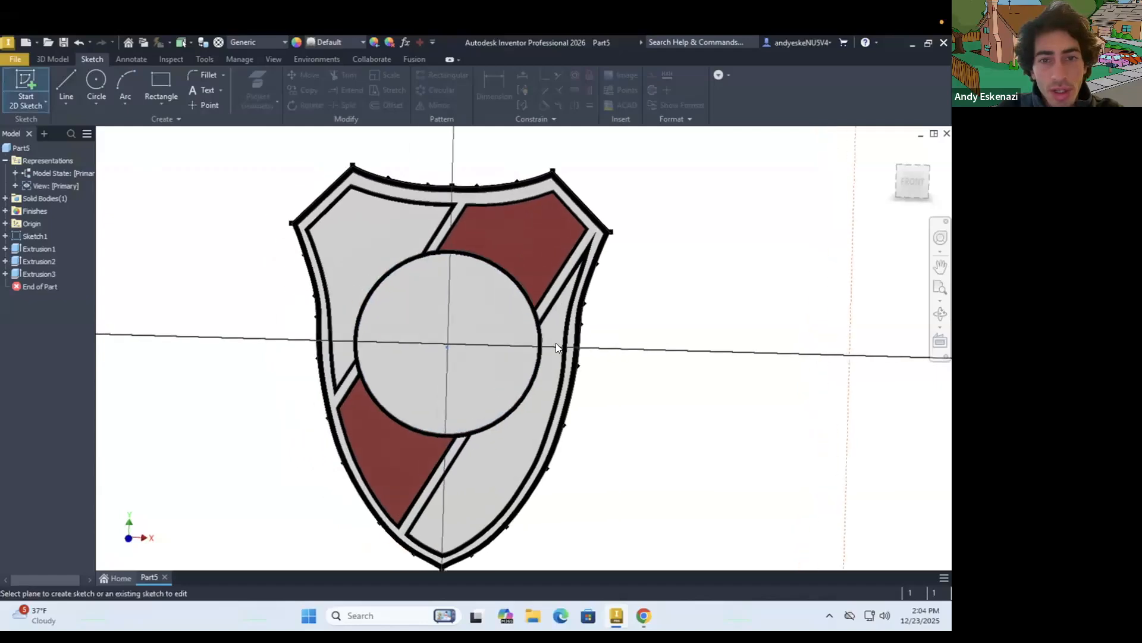
middle_click_drag(528, 341, 319, 324, "shift")
scroll(319, 324, "up", 5)
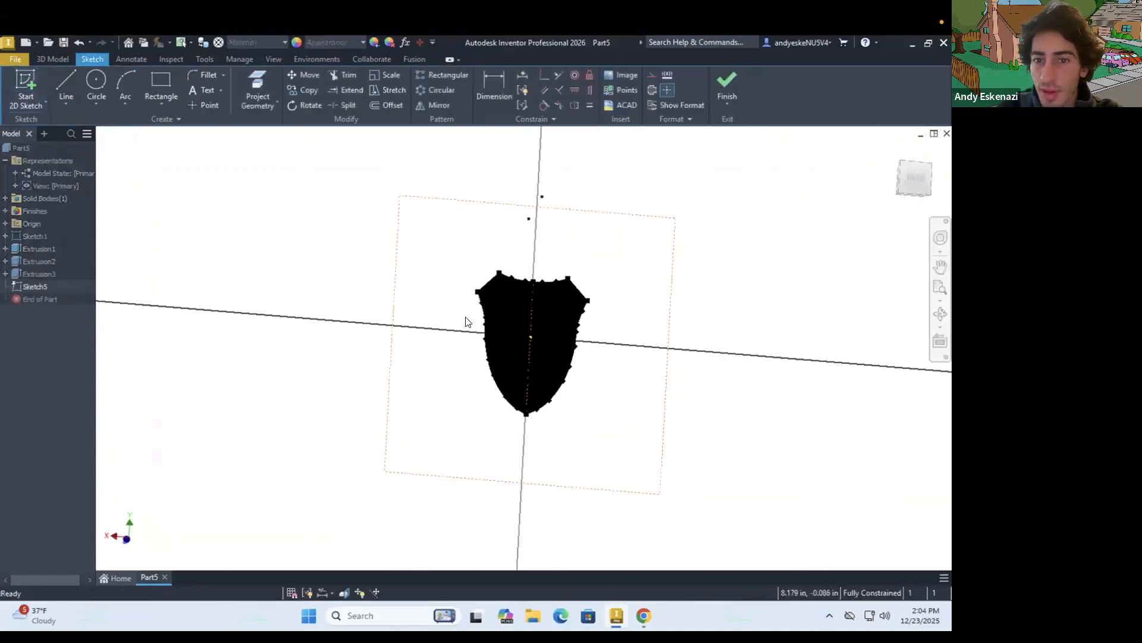
scroll(553, 326, "down", 3)
scroll(526, 336, "down", 1)
middle_click_drag(490, 313, 520, 342, "shift")
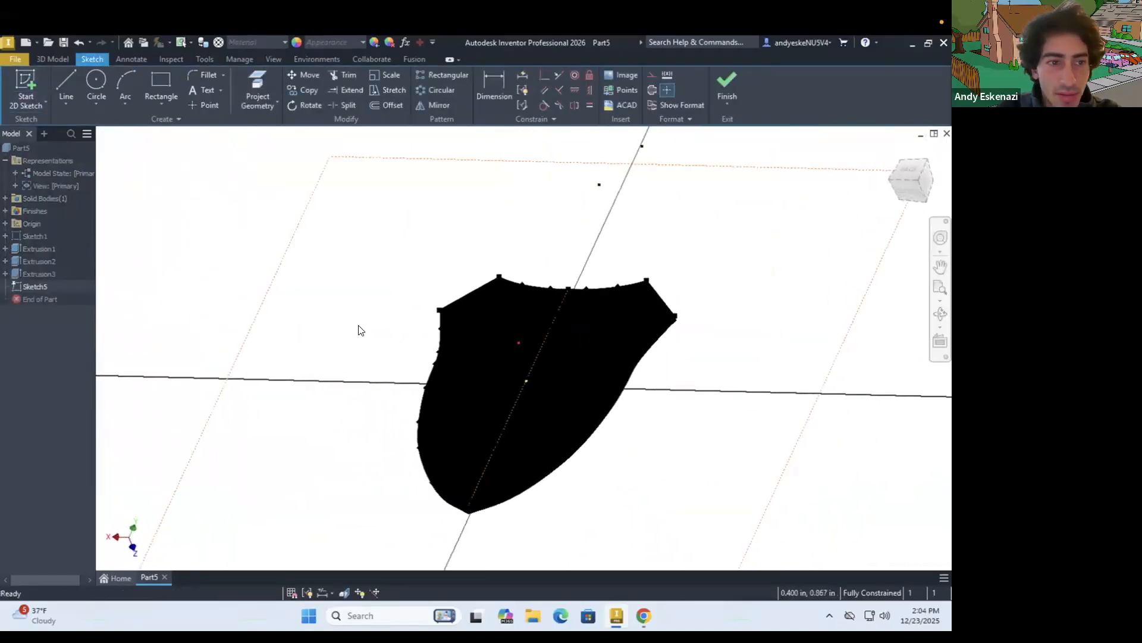
Finish the new sketch on the front face of the shield's central circle without drawing anything in it
middle_click_drag(596, 295, 602, 390, "shift")
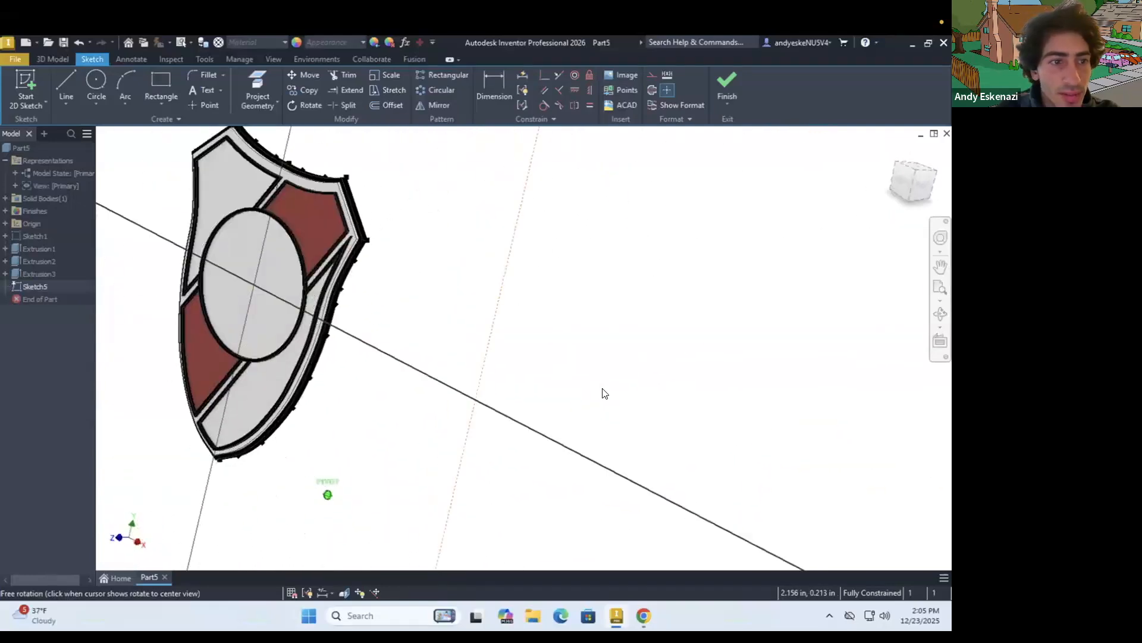
right_click(34, 250)
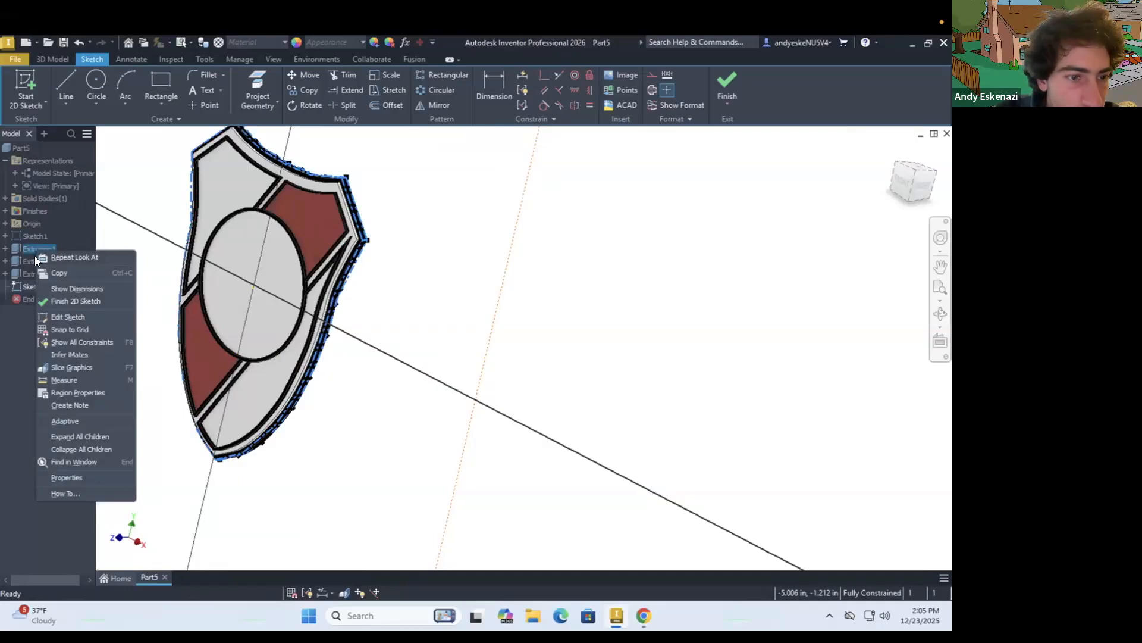
left_click(391, 358)
left_click(727, 81)
right_click(48, 248)
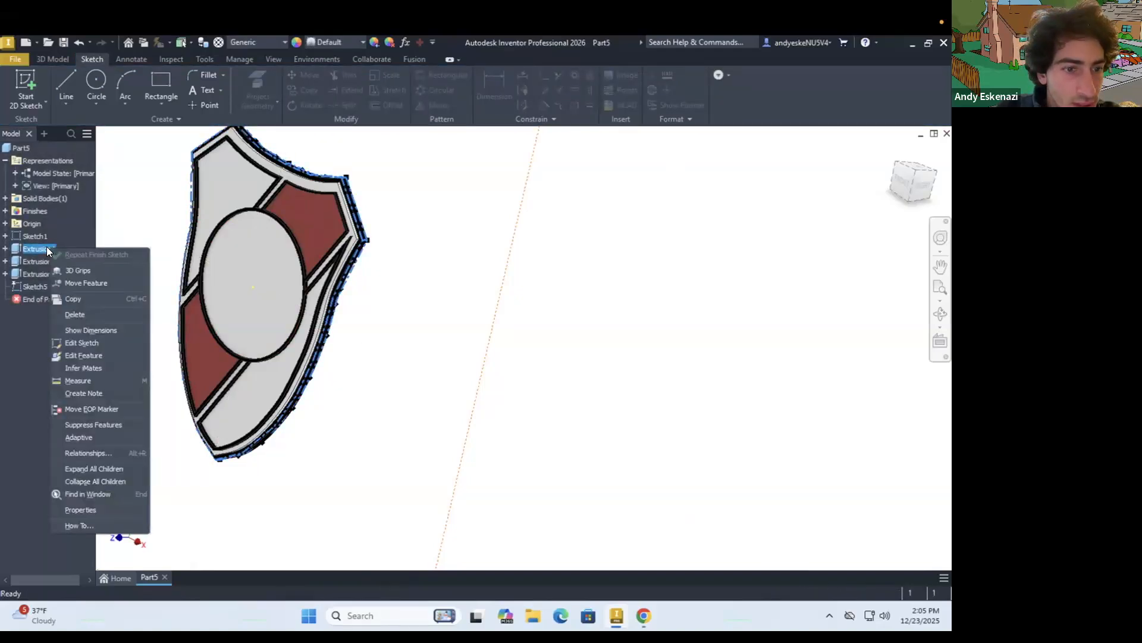
left_click(268, 312)
Apply a finish with the Brass - Satin appearance to the shield's flat back face
middle_click_drag(367, 312, 350, 268, "shift")
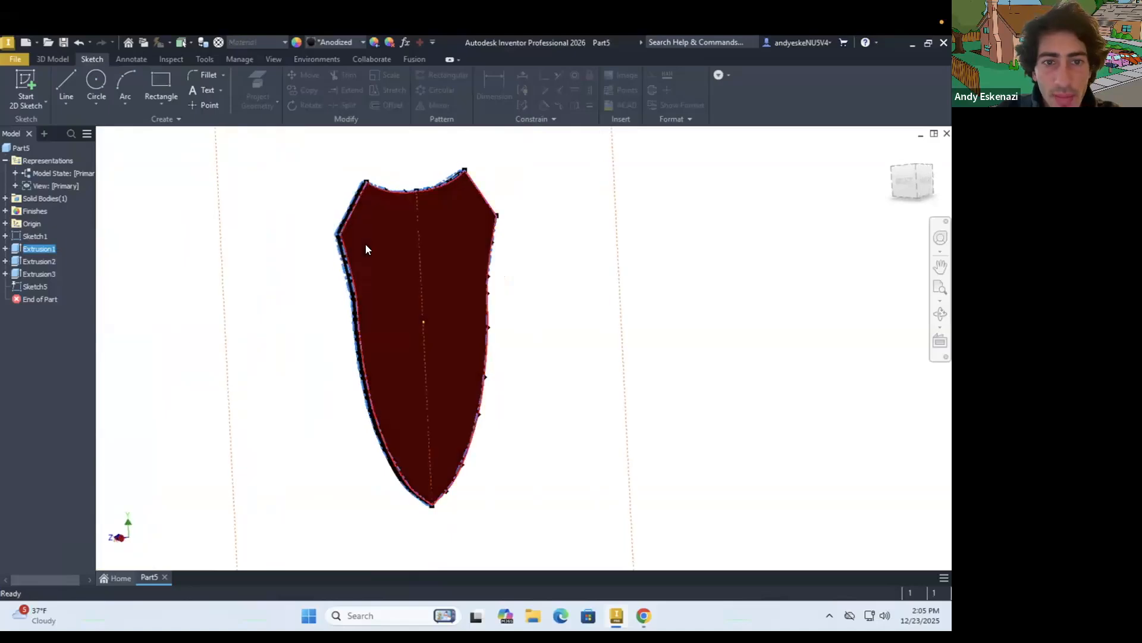
right_click(367, 249)
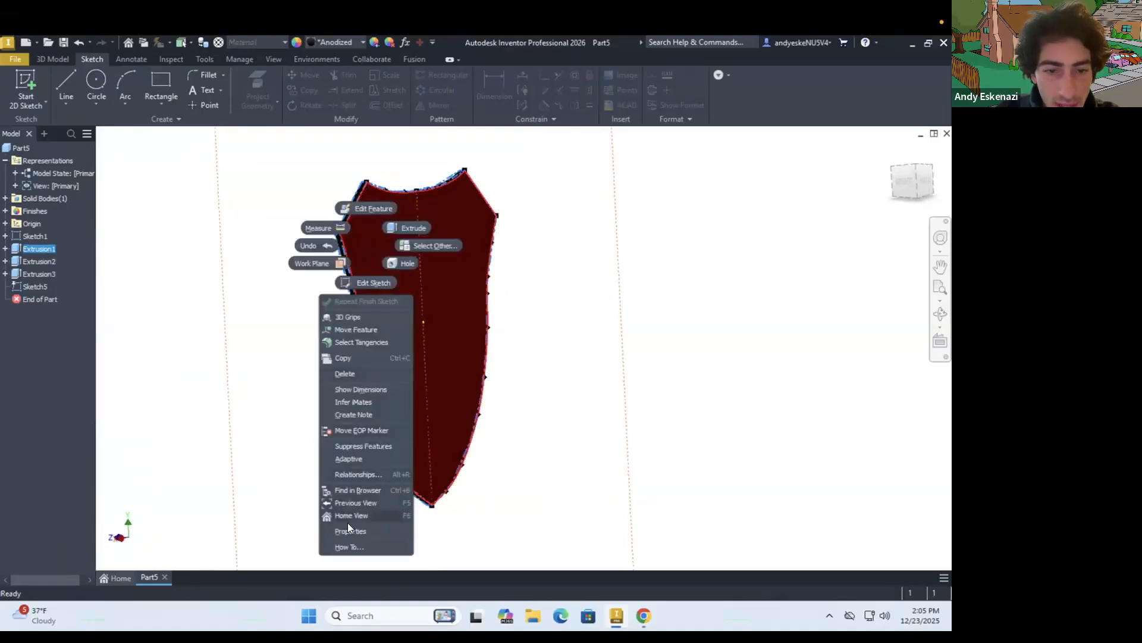
left_click(375, 288)
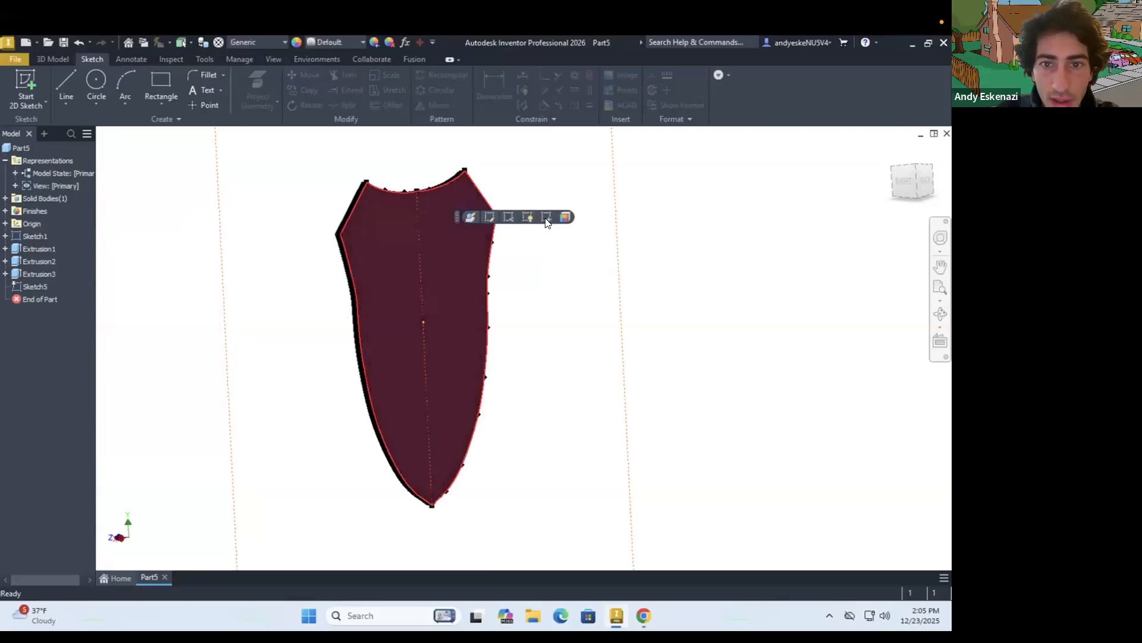
left_click(546, 218)
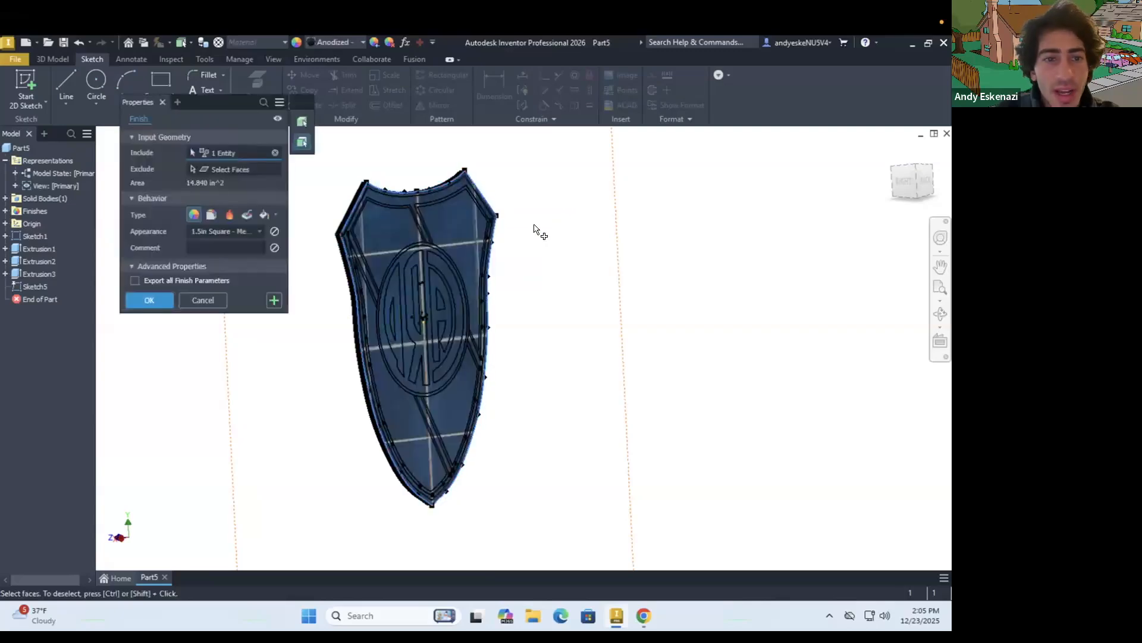
left_click(241, 231)
scroll(252, 337, "down", 1)
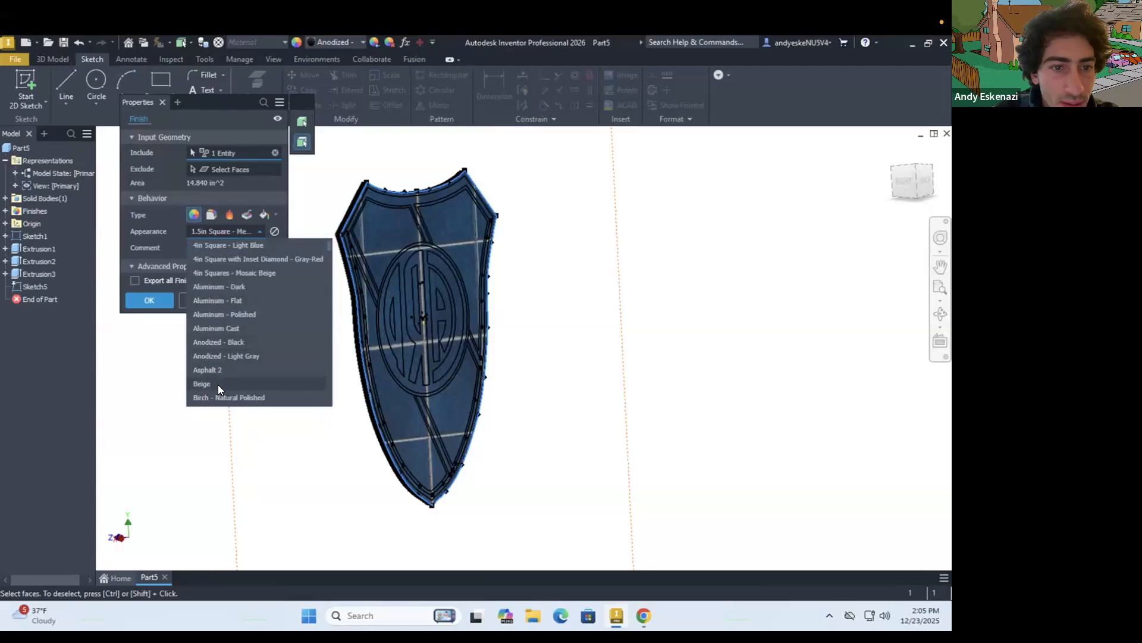
scroll(223, 377, "down", 4)
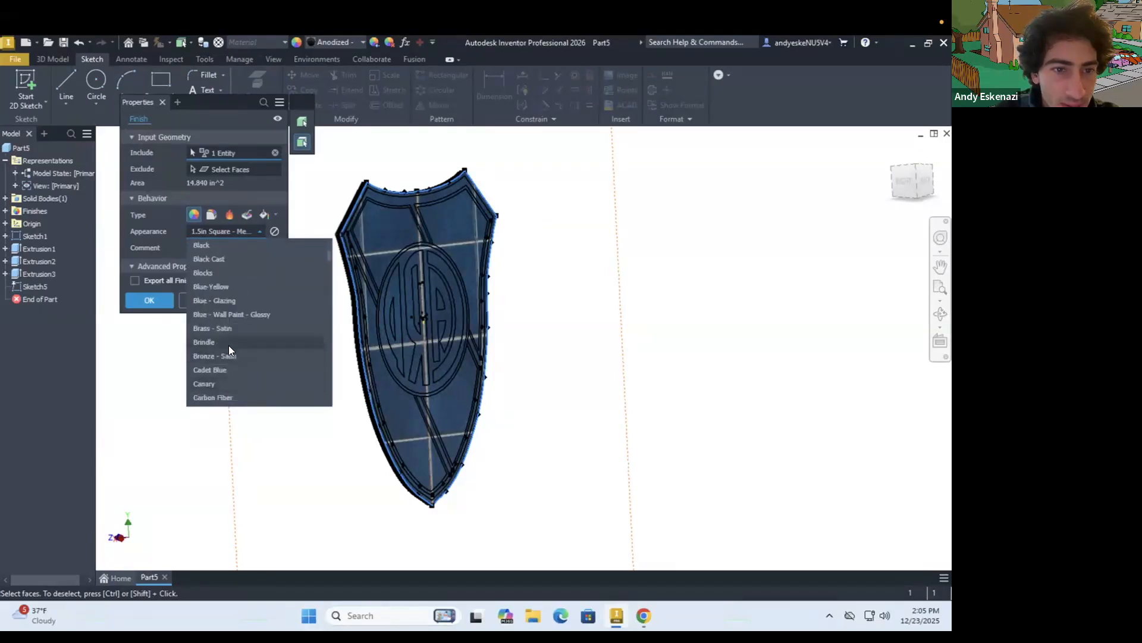
left_click(225, 328)
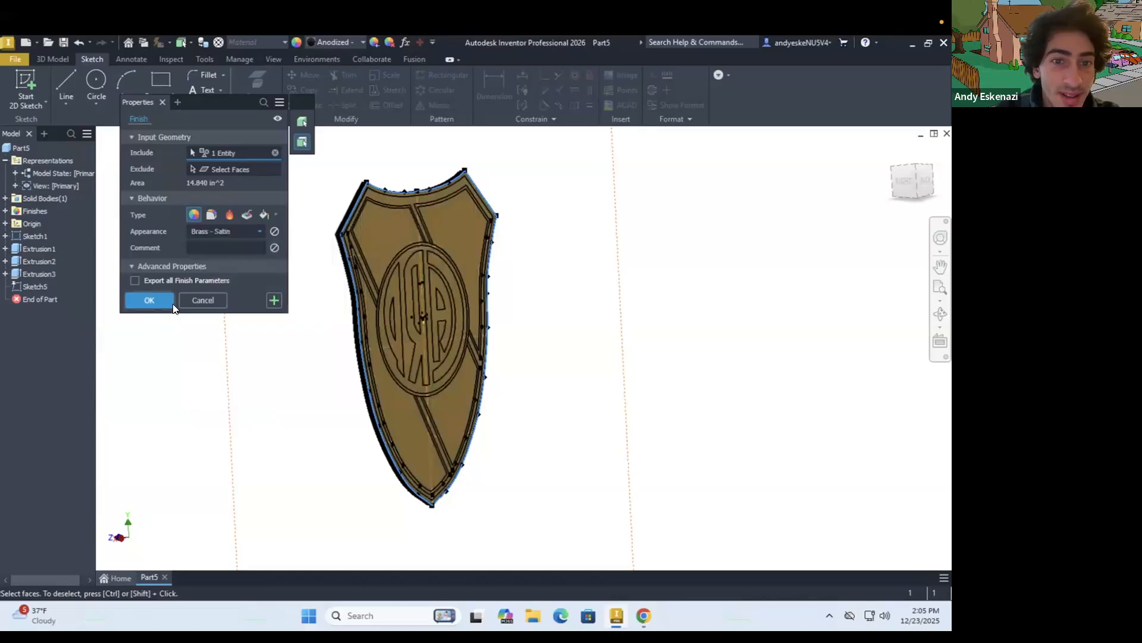
left_click(173, 304)
middle_click_drag(280, 339, 424, 363, "shift")
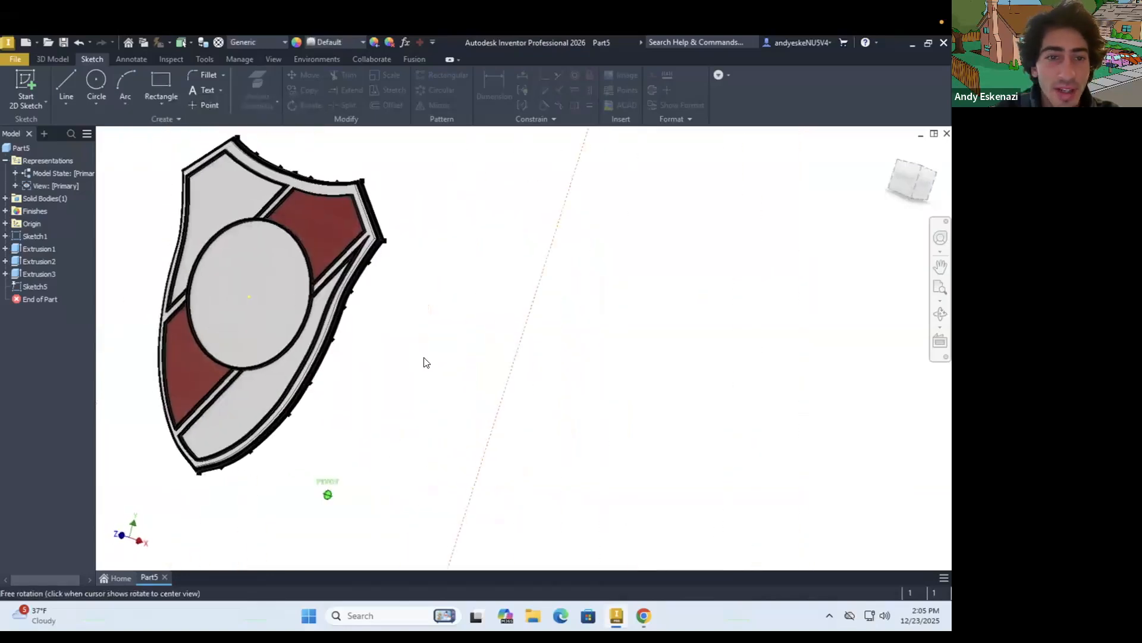
left_click(25, 86)
left_click(253, 291)
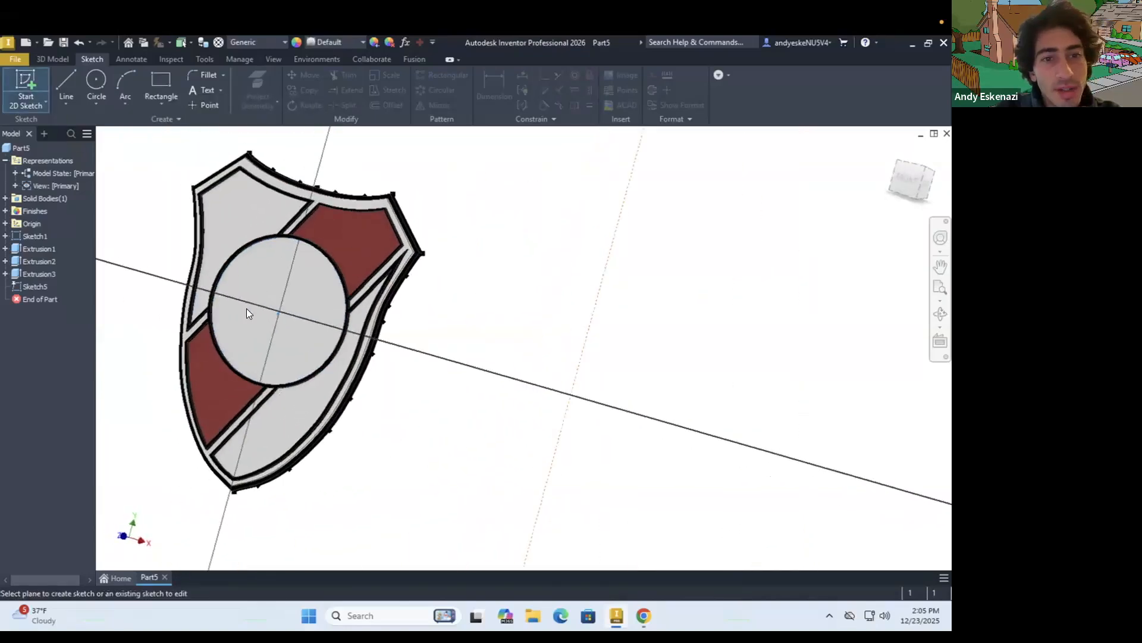
mouse_move(461, 331)
middle_mouse_down("shift")
mouse_move(239, 306)
mouse_move(286, 324)
middle_mouse_up("shift")
scroll(239, 305, "down", 5)
scroll(626, 296, "up", 5)
scroll(398, 341, "down", 4)
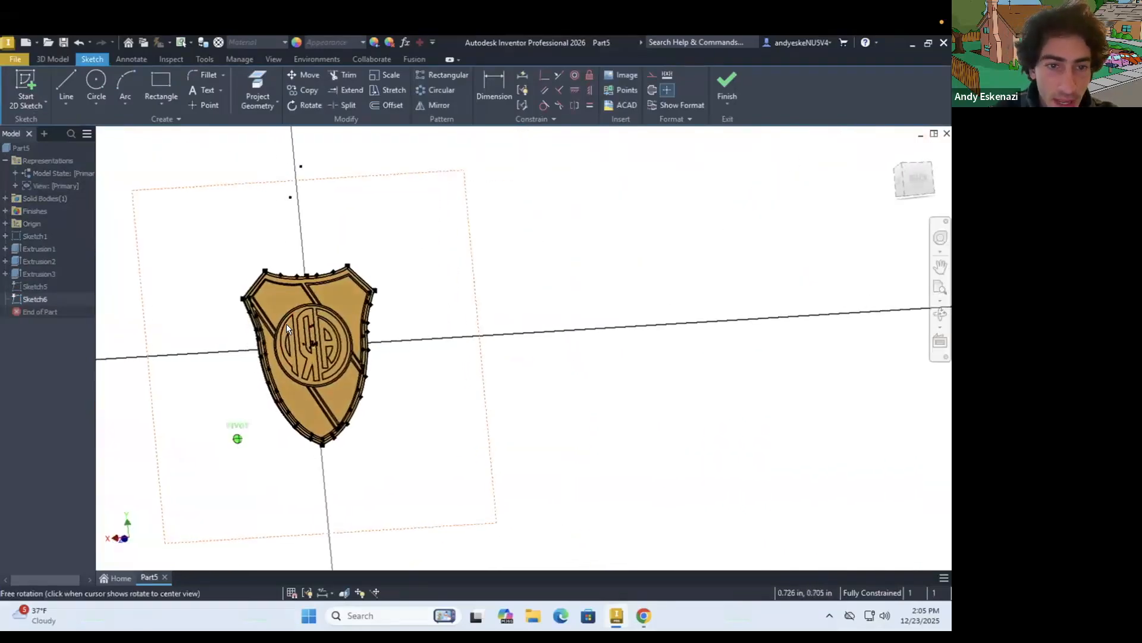
scroll(287, 324, "up", 5)
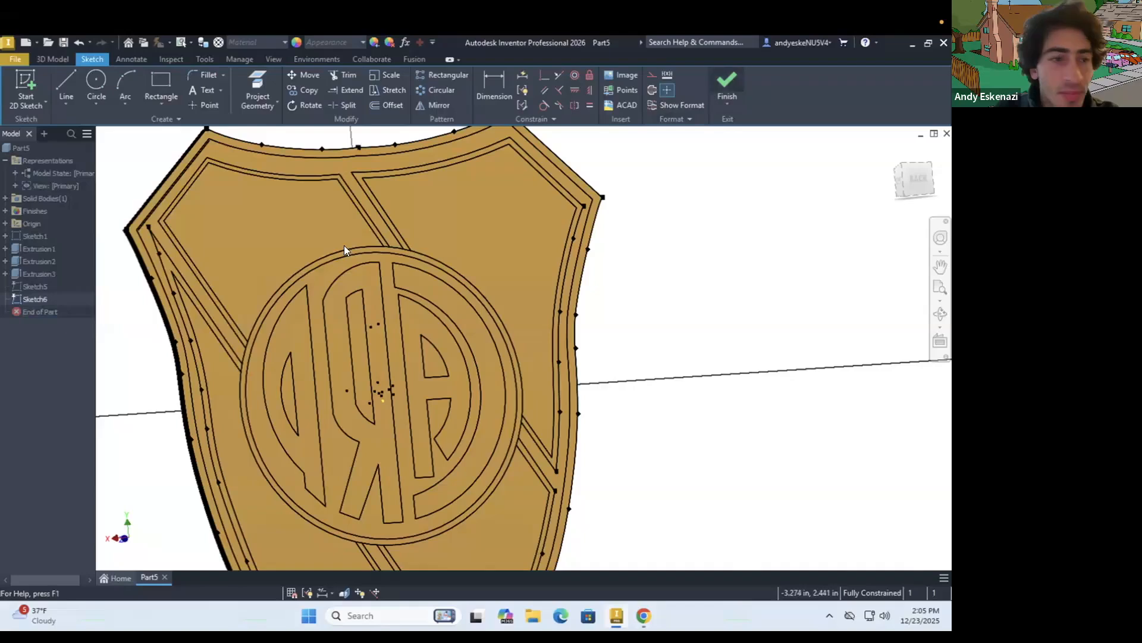
right_click(36, 300)
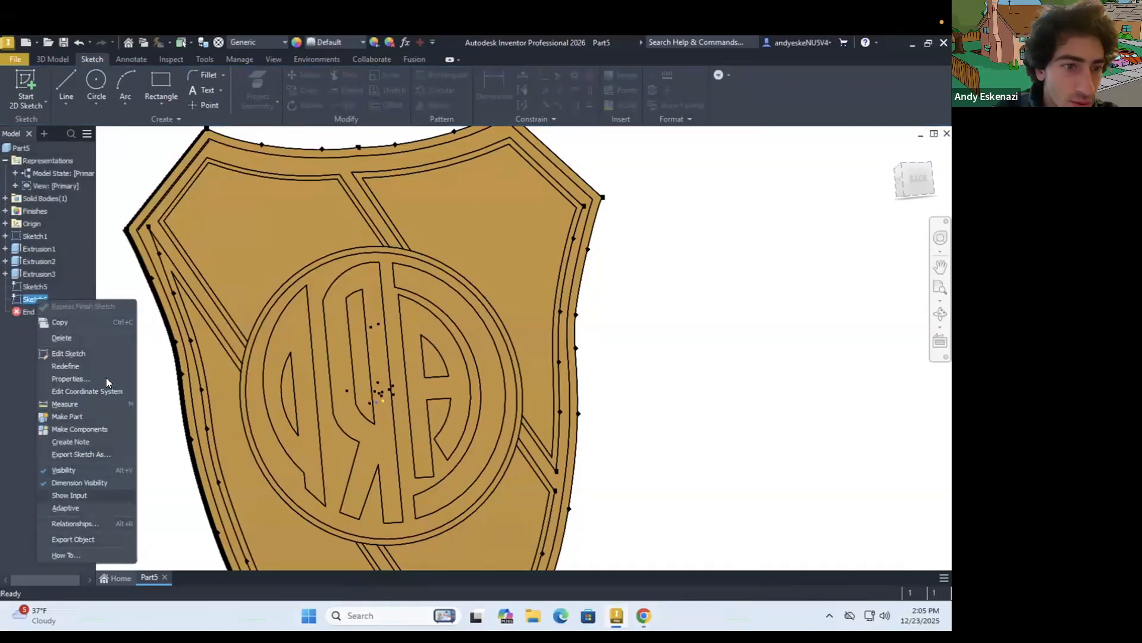
left_click(83, 340)
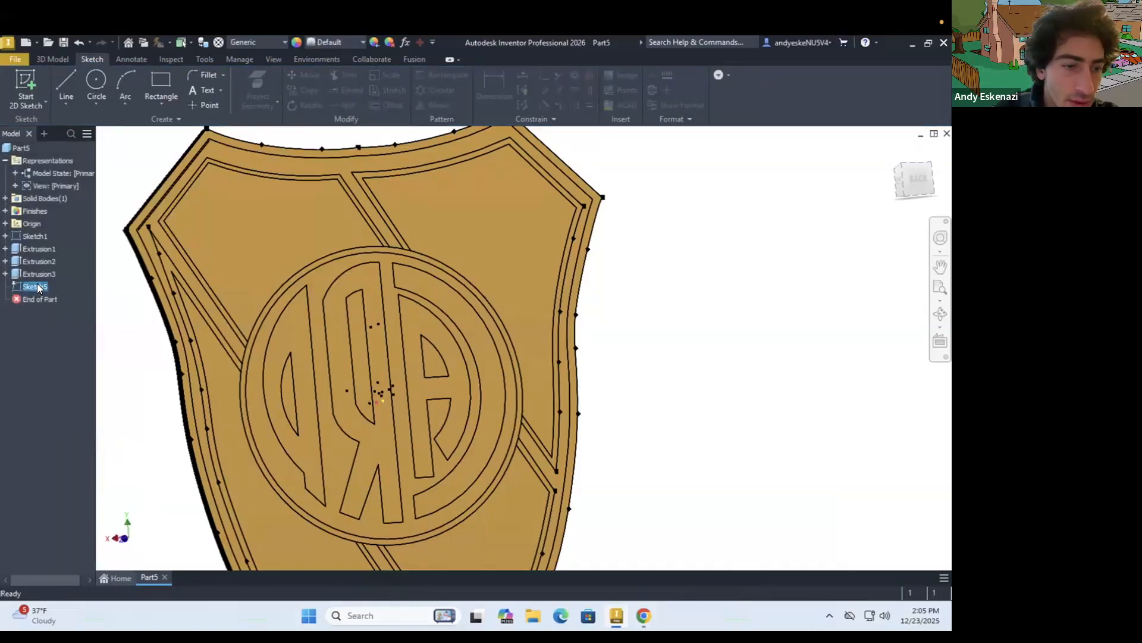
Edit the existing sketch on the central circle's front face and project the outlines of the CARP monogram letters into it
right_click(37, 283)
left_click(76, 332)
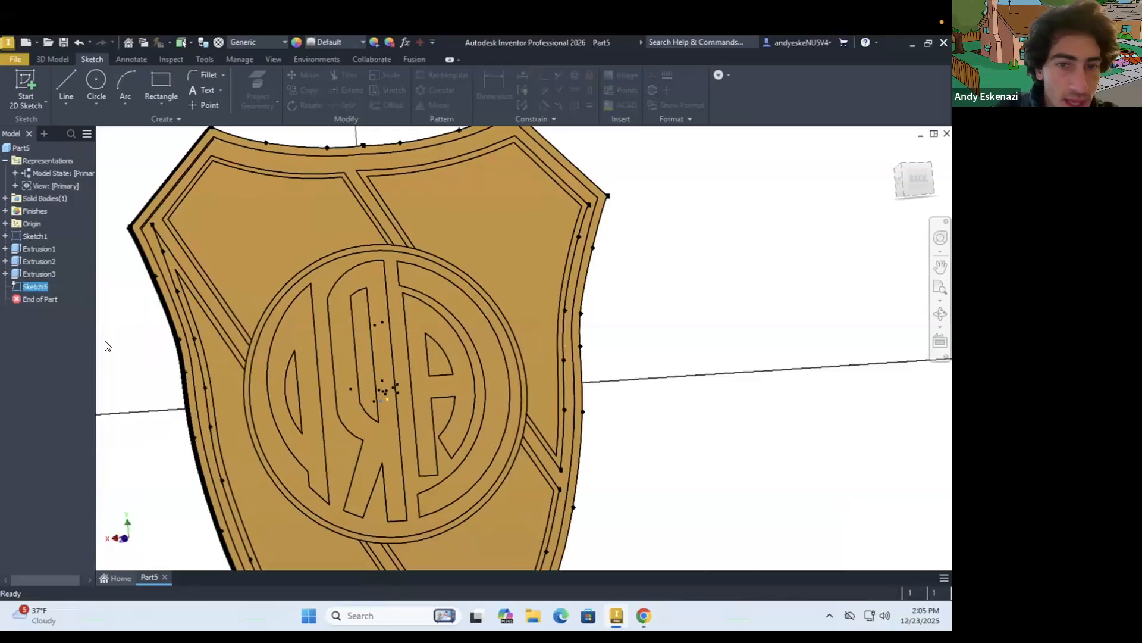
left_click(253, 80)
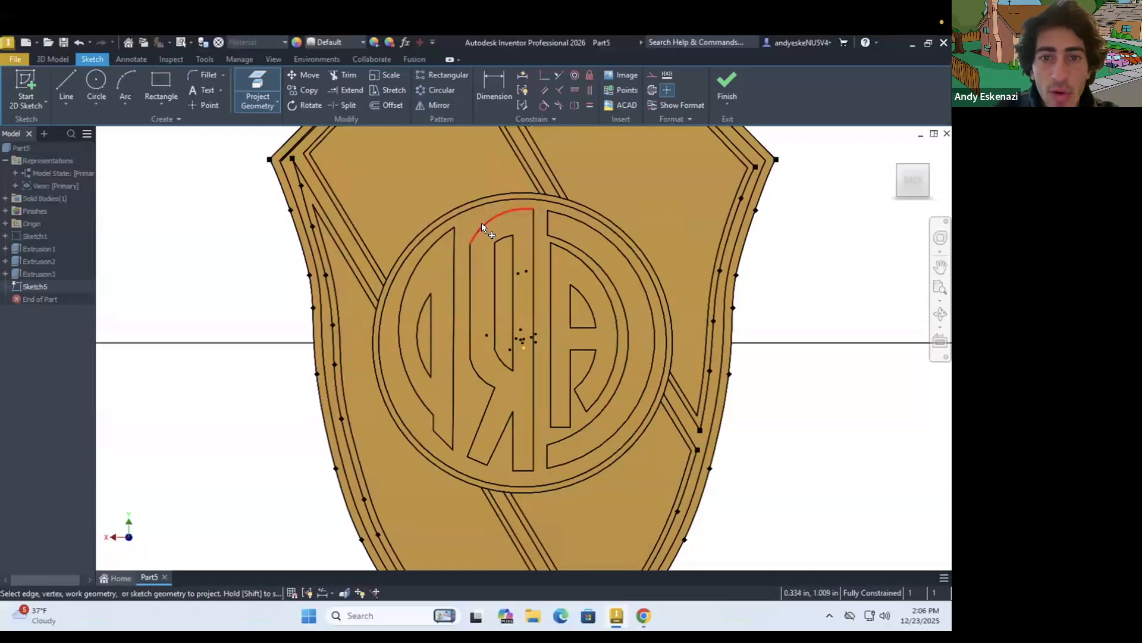
left_click(505, 235)
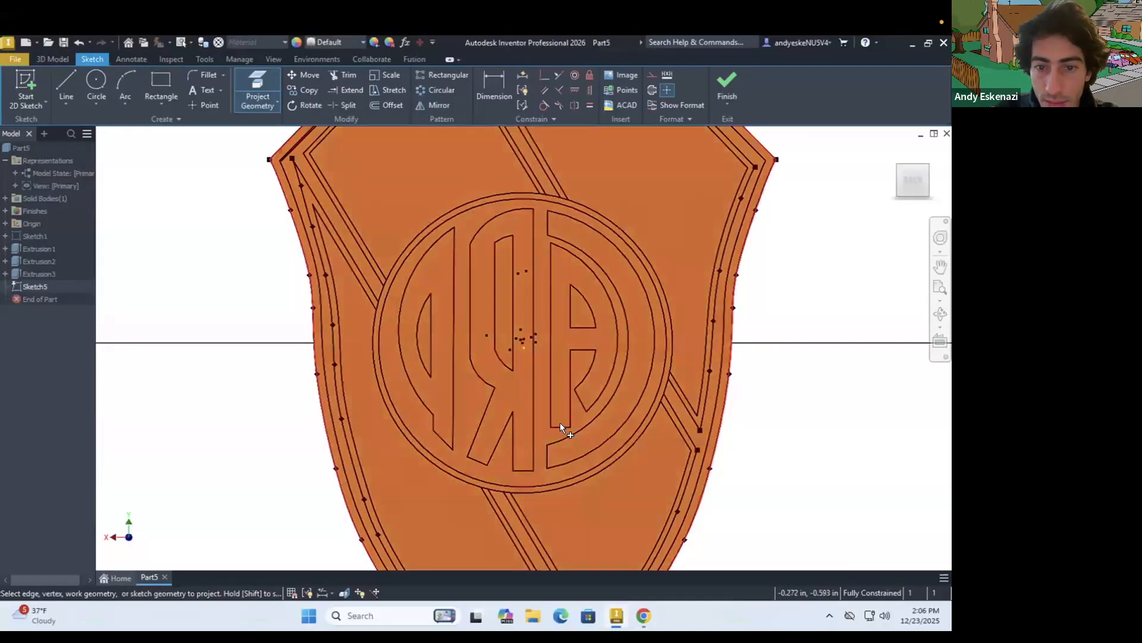
mouse_move(354, 374)
middle_mouse_down("shift")
mouse_move(546, 354)
mouse_move(597, 334)
mouse_move(432, 364)
middle_mouse_up("shift")
key("Page_Up")
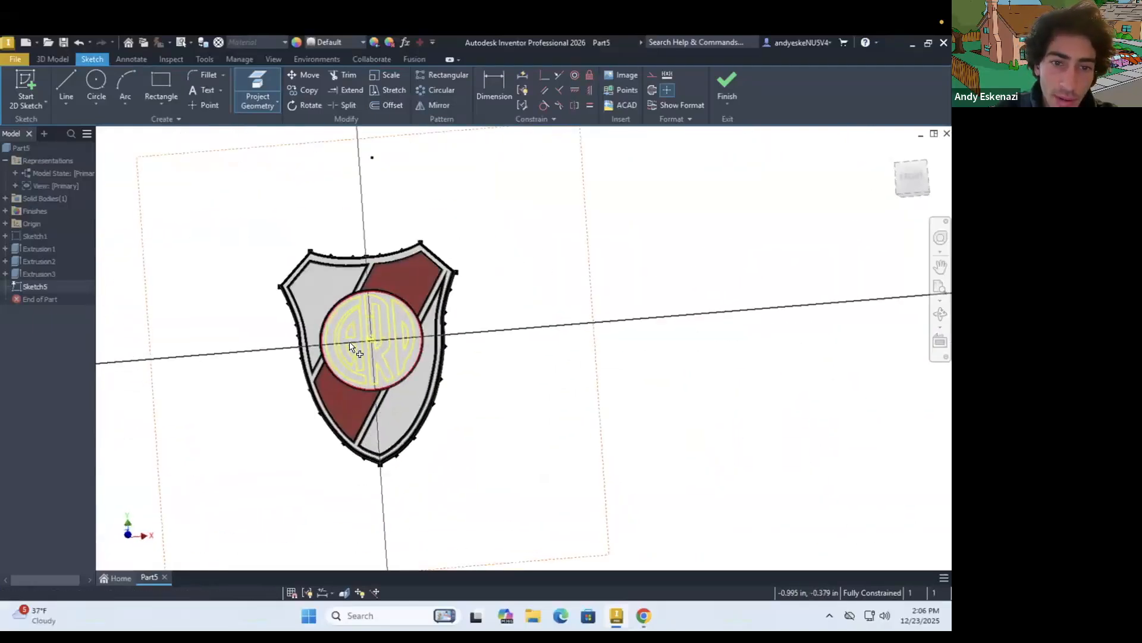
Extrude the four monogram letter profiles inside the central circle by 0.05 in, joined to the shield
left_click(47, 59)
left_click(64, 83)
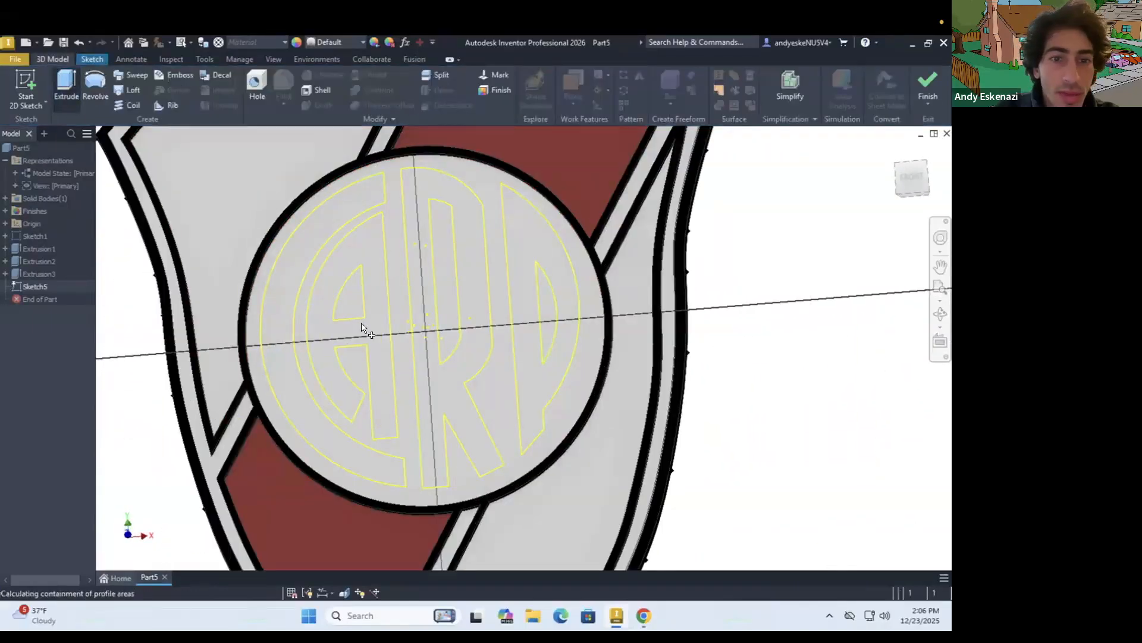
left_click(369, 282)
left_click(369, 216)
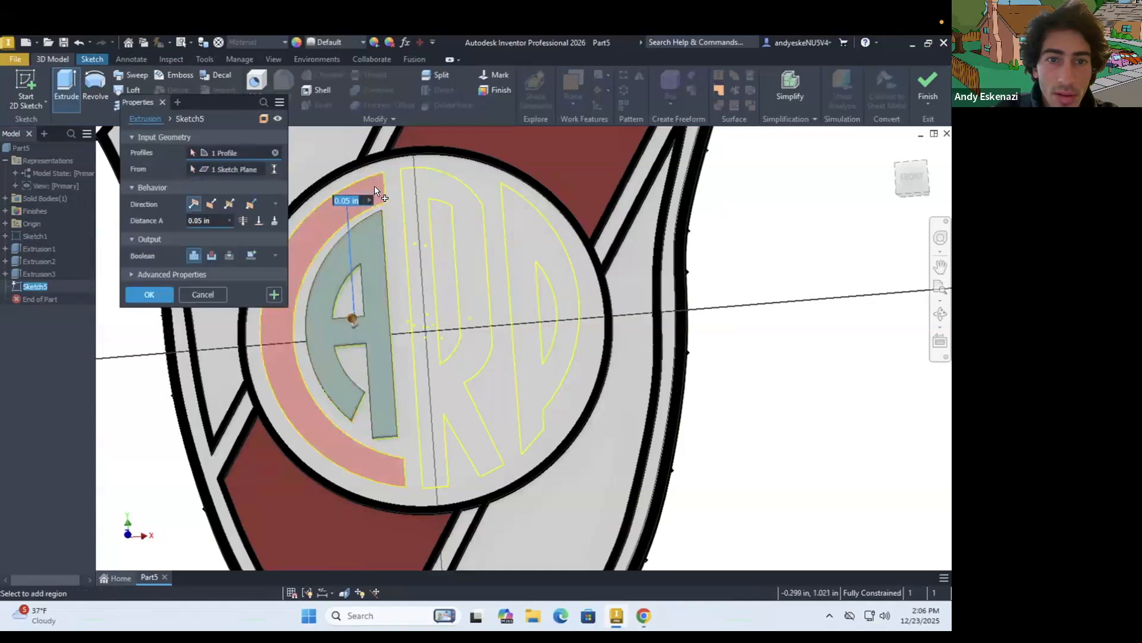
left_click(427, 185)
left_click(535, 238)
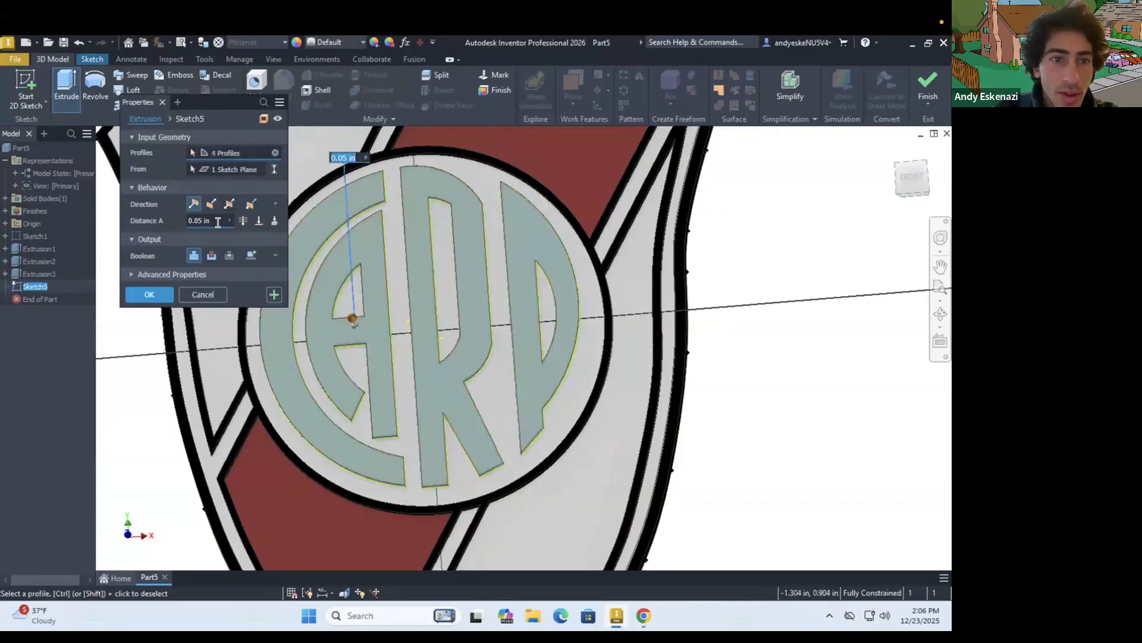
left_click(151, 291)
Check the logo reference and set the feature appearance of the monogram extrusion to Brass - Satin
left_click(645, 612)
left_click(645, 613)
right_click(32, 286)
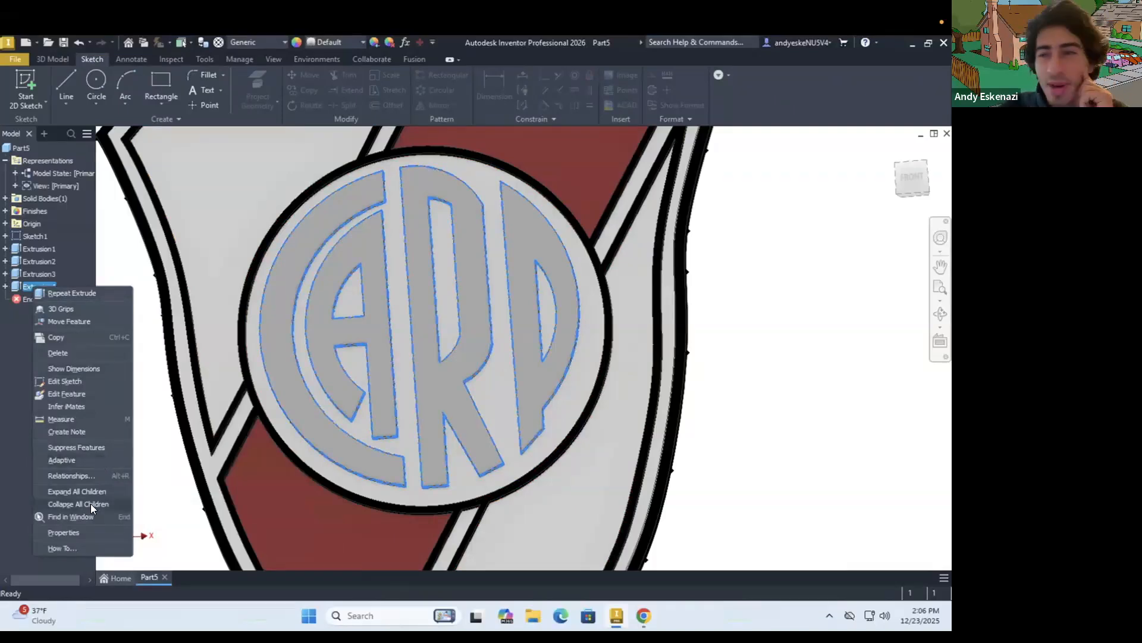
left_click(81, 528)
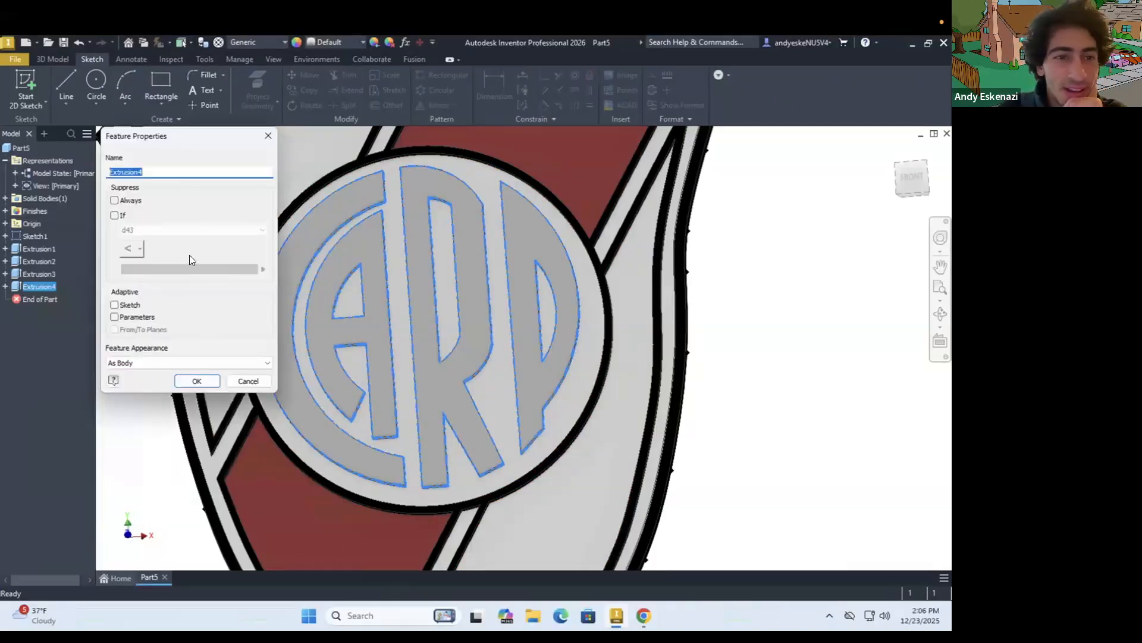
left_click(184, 363)
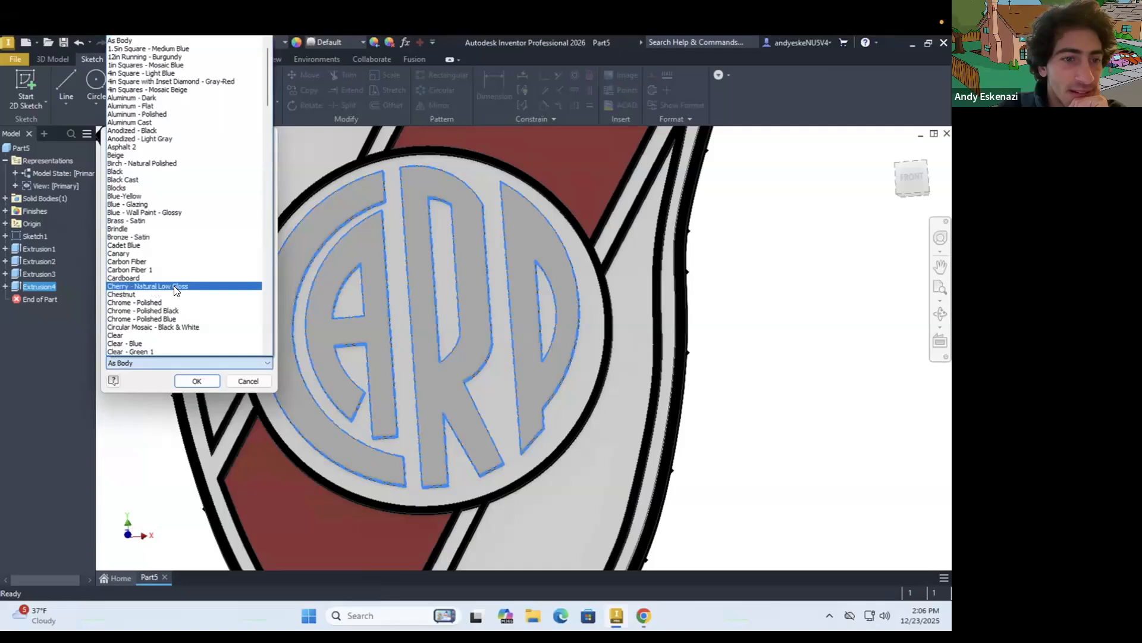
scroll(174, 297, "down", 11)
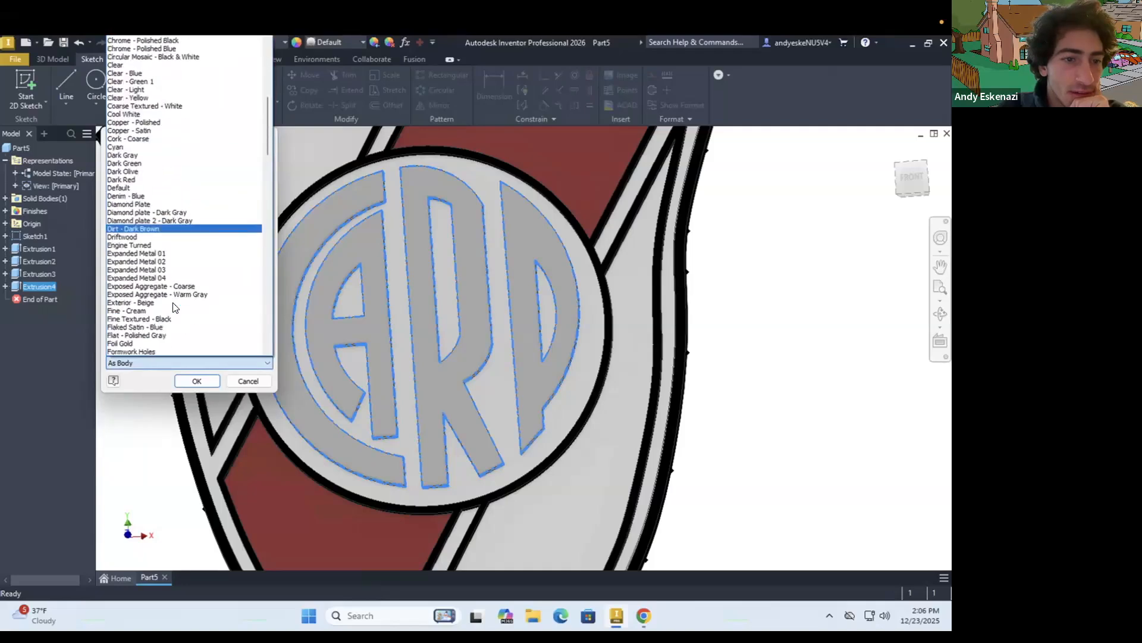
scroll(175, 306, "down", 1)
scroll(170, 292, "up", 5)
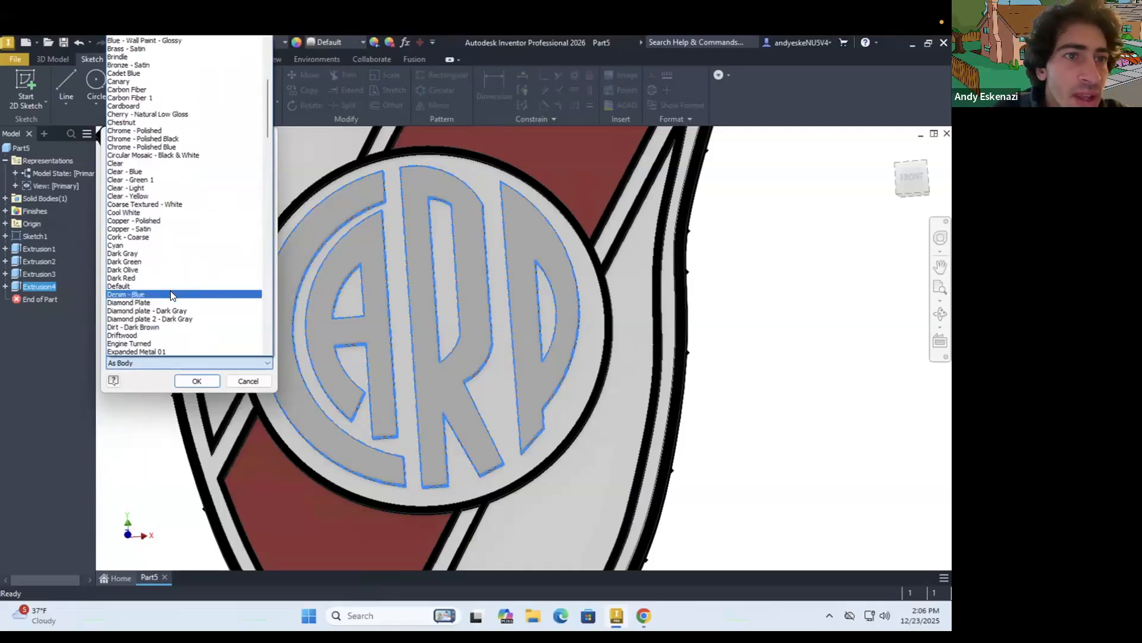
scroll(170, 293, "up", 3)
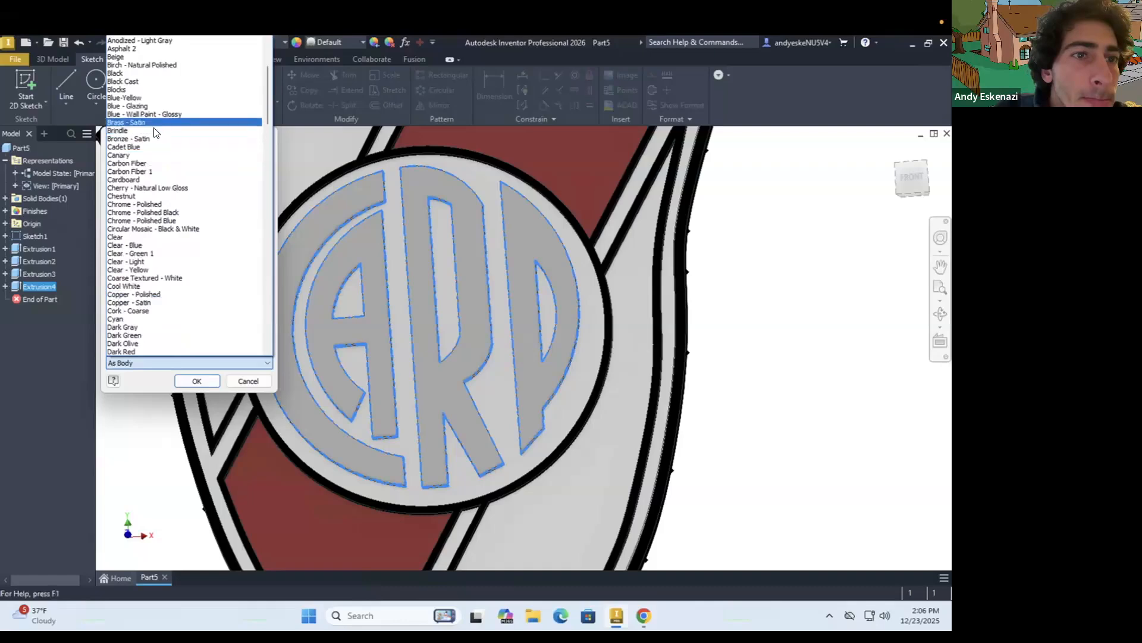
left_click(145, 123)
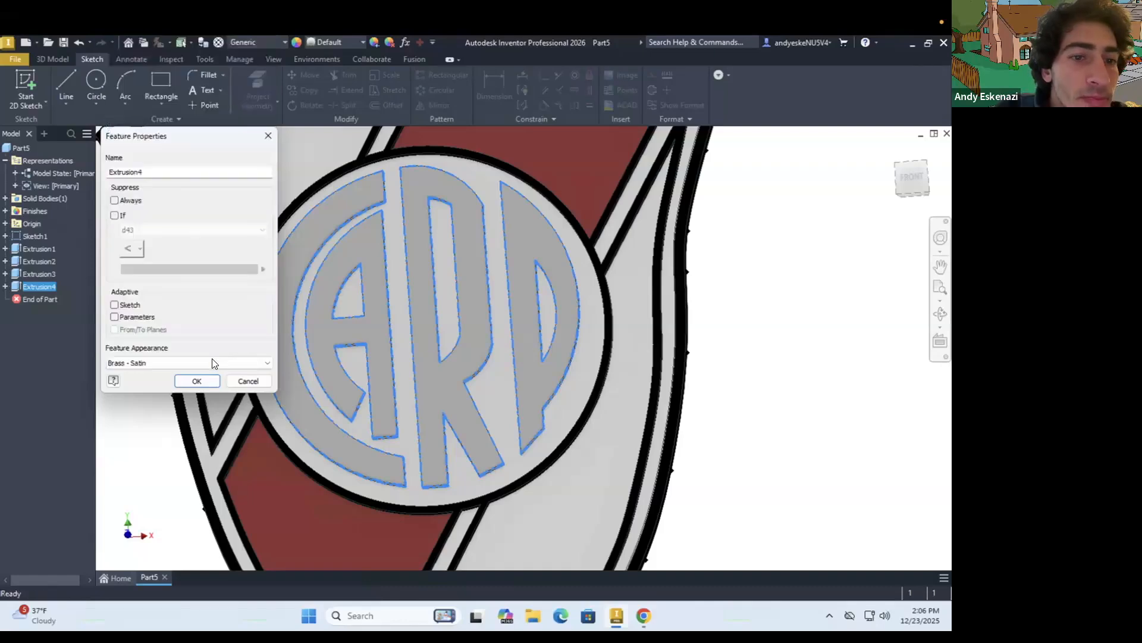
left_click(196, 381)
Turn off the visibility of the base logo sketch and inspect the coloured shield and its raised outlines
scroll(421, 403, "down", 5)
scroll(410, 390, "down", 2)
mouse_move(411, 391)
middle_mouse_down("shift")
mouse_move(452, 396)
mouse_move(409, 395)
middle_mouse_up("shift")
scroll(409, 394, "up", 4)
mouse_move(422, 307)
middle_mouse_down("shift")
mouse_move(409, 318)
mouse_move(420, 324)
middle_mouse_up("shift")
scroll(419, 310, "down", 2)
scroll(447, 211, "up", 5)
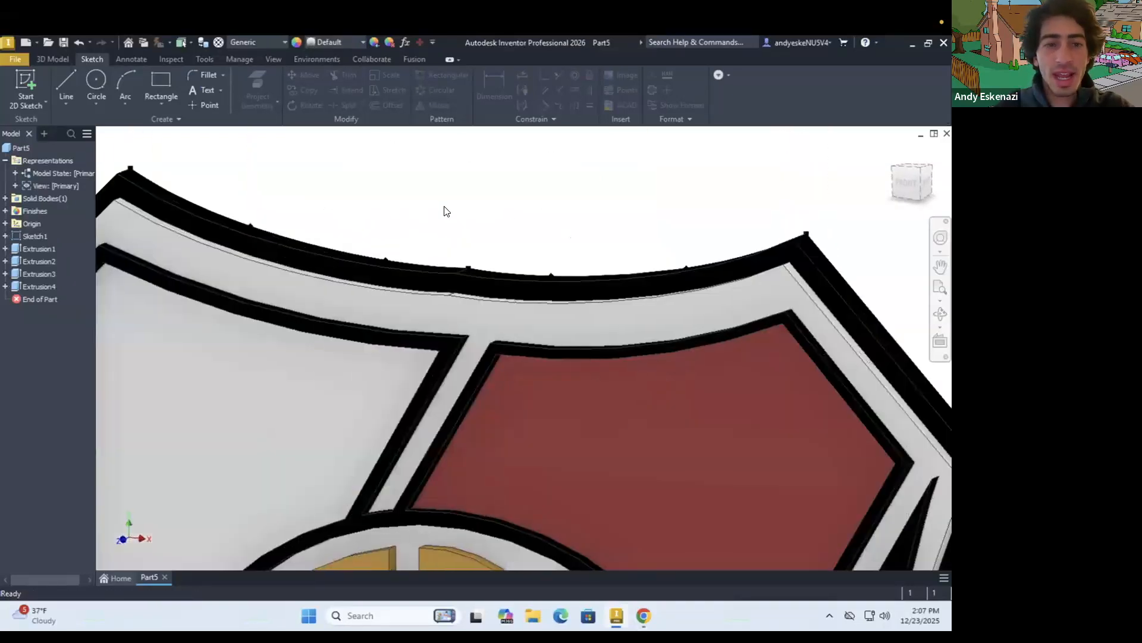
right_click(26, 237)
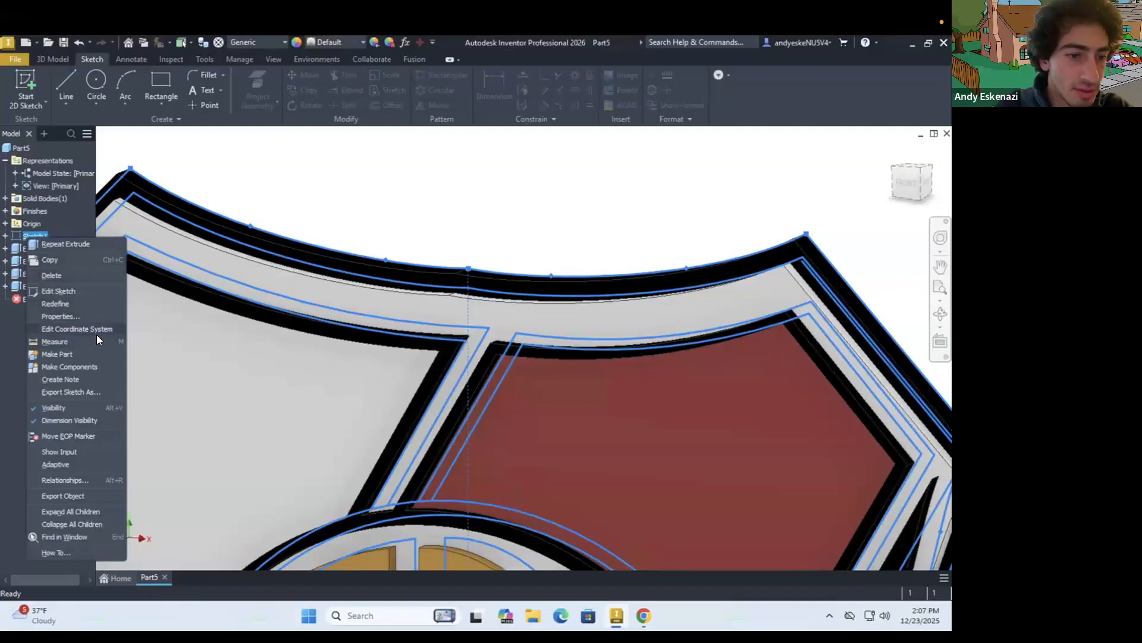
left_click(79, 408)
scroll(376, 275, "down", 5)
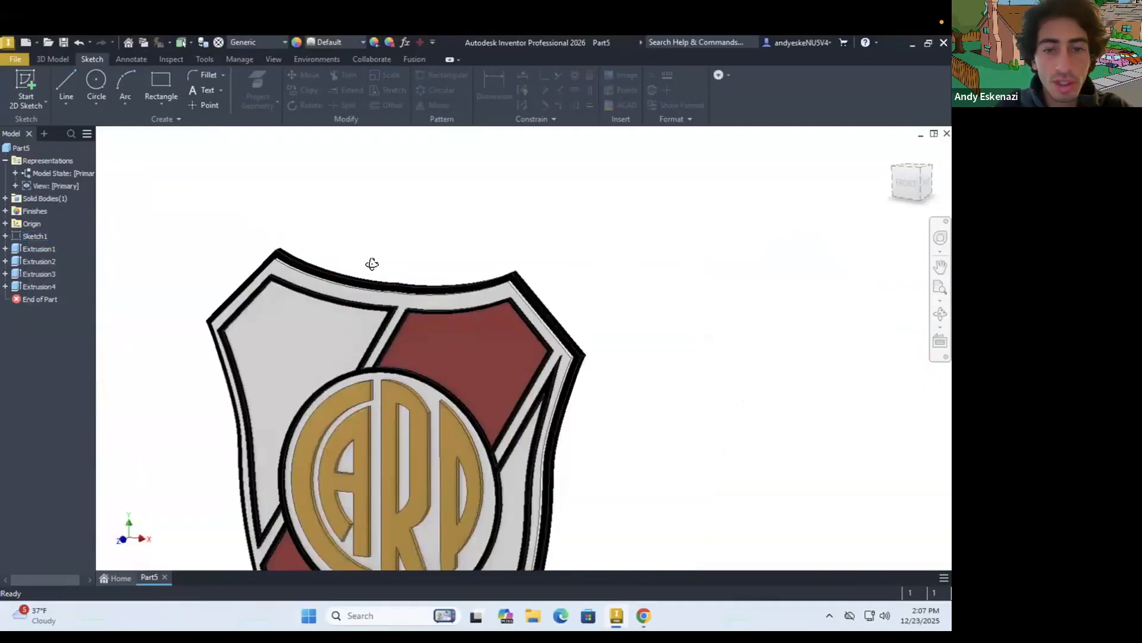
middle_click_drag(372, 265, 397, 256, "shift")
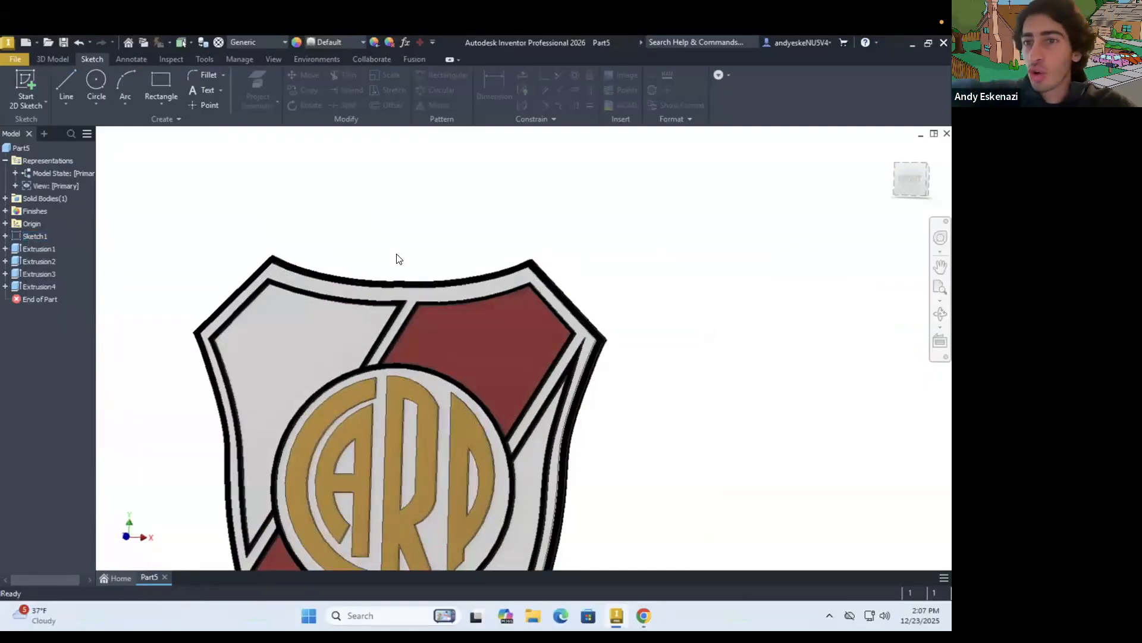
scroll(448, 303, "down", 4)
mouse_move(376, 313)
middle_mouse_down("shift")
mouse_move(352, 317)
mouse_move(356, 302)
middle_mouse_up("shift")
scroll(390, 273, "up", 5)
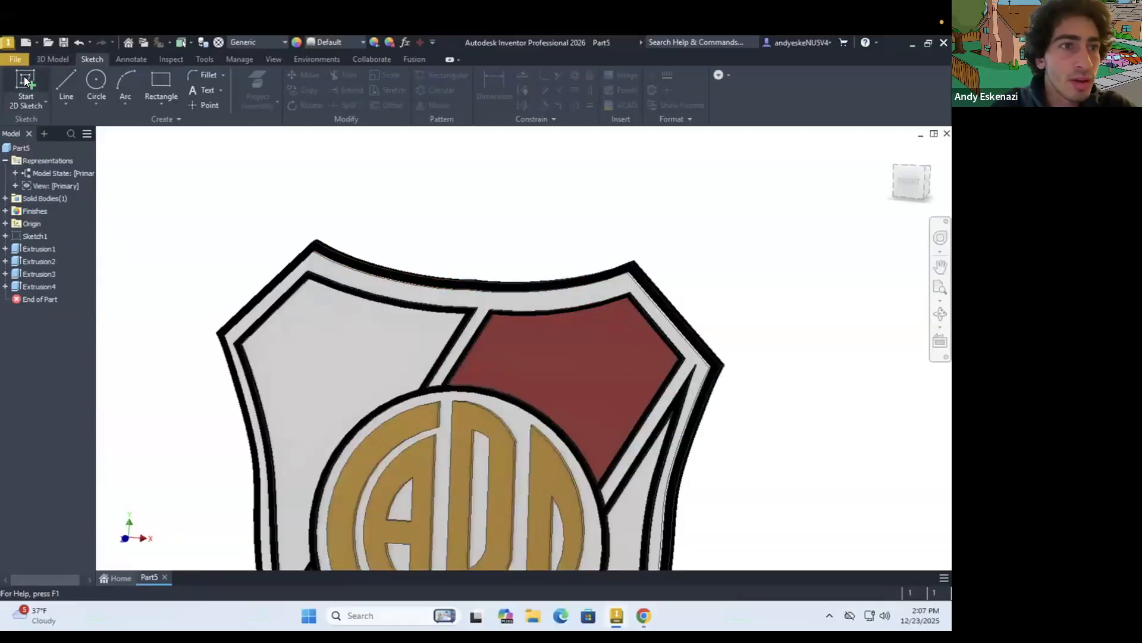
Start a sketch on the shield's back face and draw a short vertical construction line upward from the middle of the top edge
left_click(316, 233)
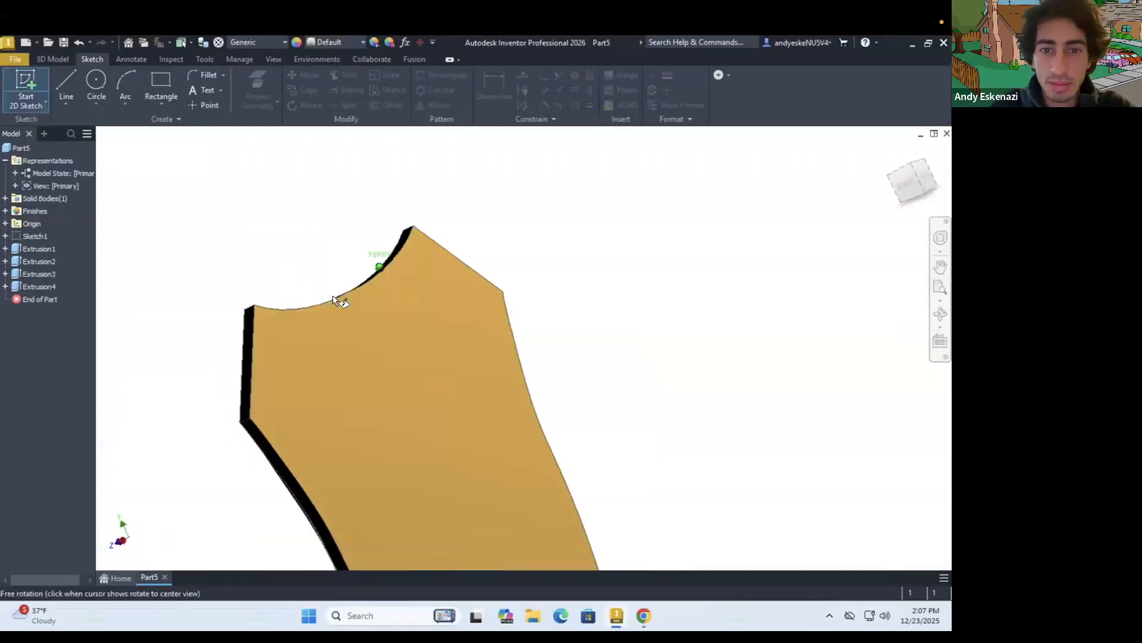
scroll(366, 320, "down", 5)
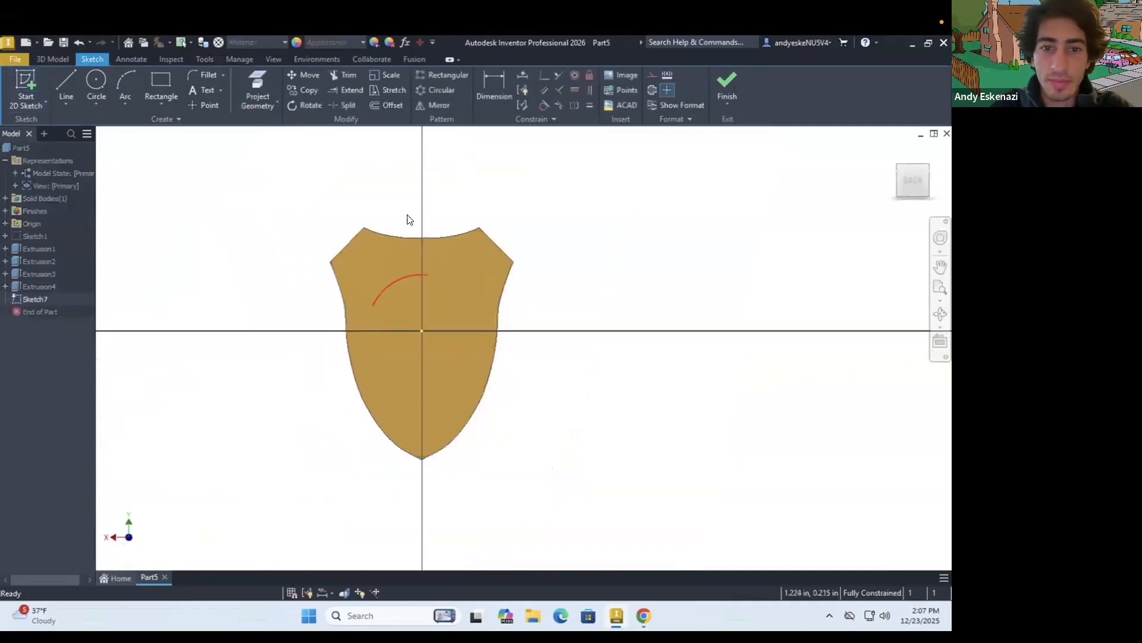
scroll(408, 214, "up", 5)
left_click(71, 79)
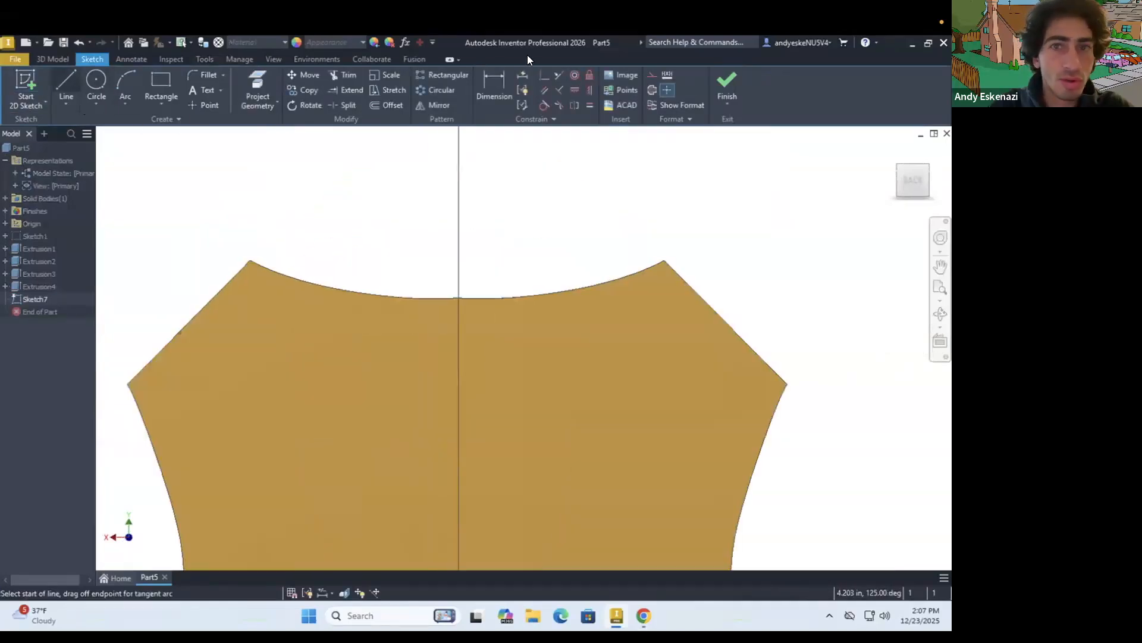
left_click(459, 297)
left_click(460, 262)
scroll(460, 263, "up", 3)
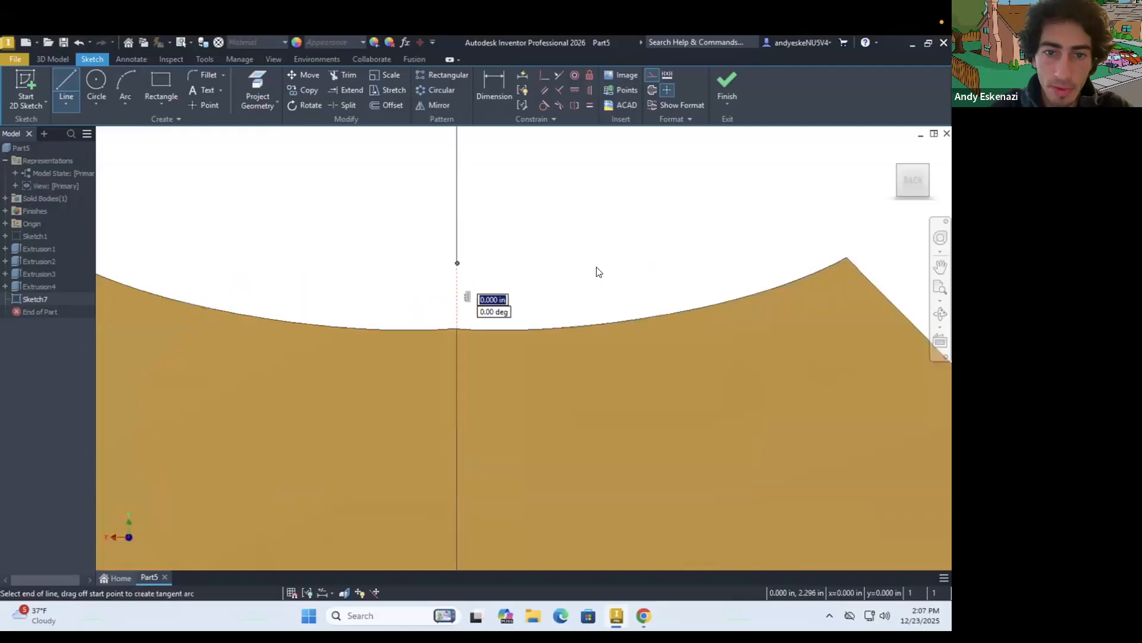
key("Escape")
Sketch a three-point arc bulging above the shield's top edge as regular geometry and enlarge it to about a semicircle
left_click(127, 90)
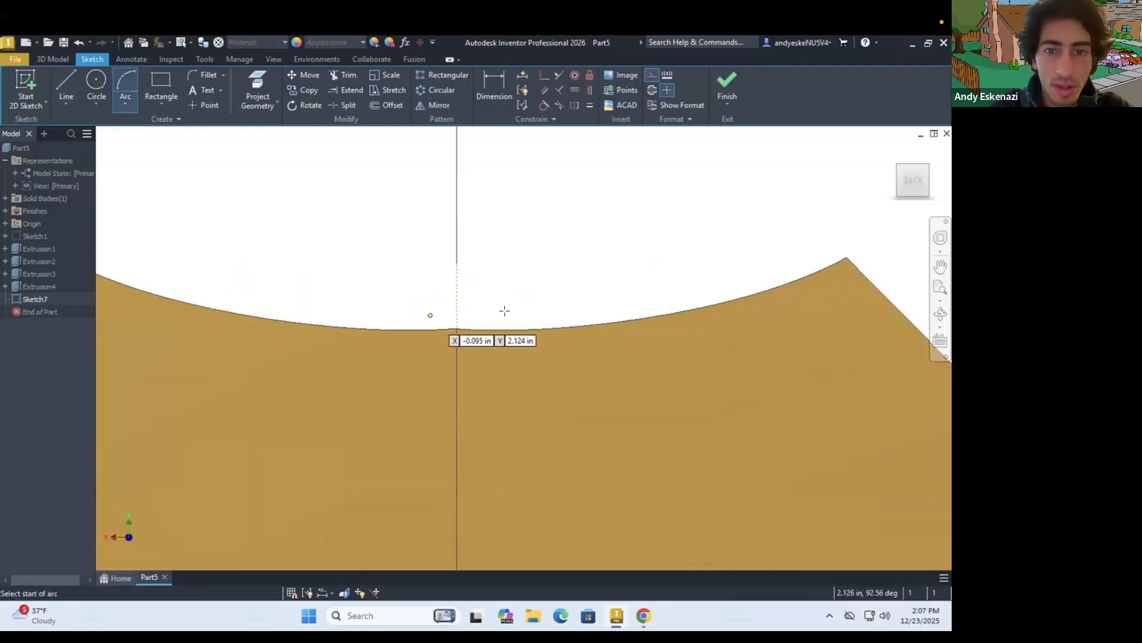
left_click(549, 327)
left_click(380, 329)
left_click(457, 263)
key("Escape")
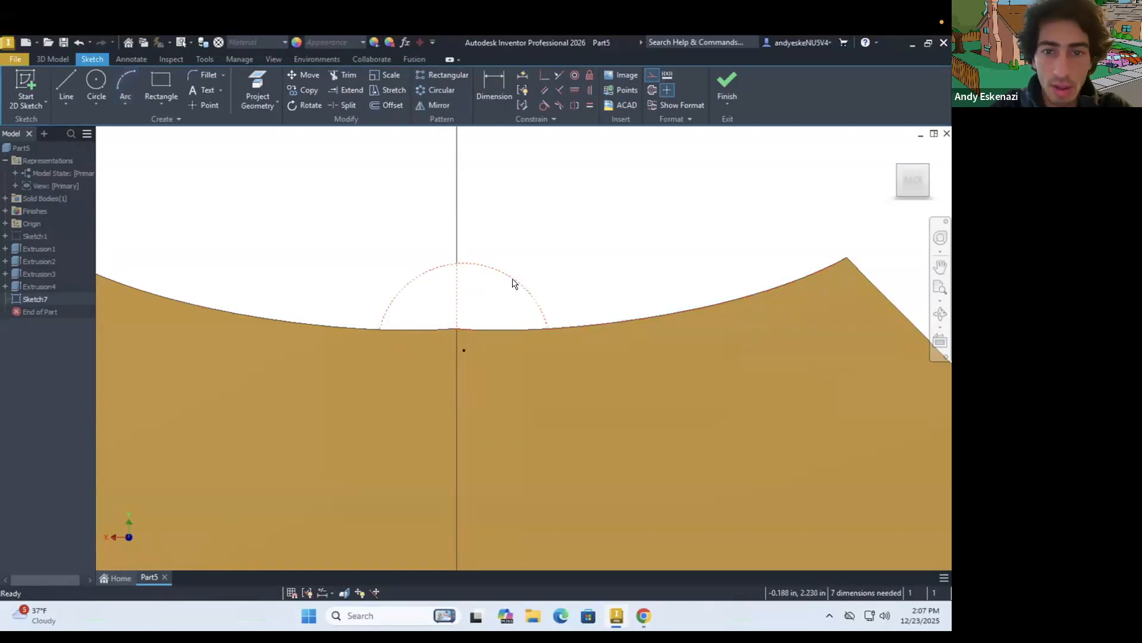
right_click(513, 280)
left_click(572, 274)
left_click_drag(465, 264, 469, 238)
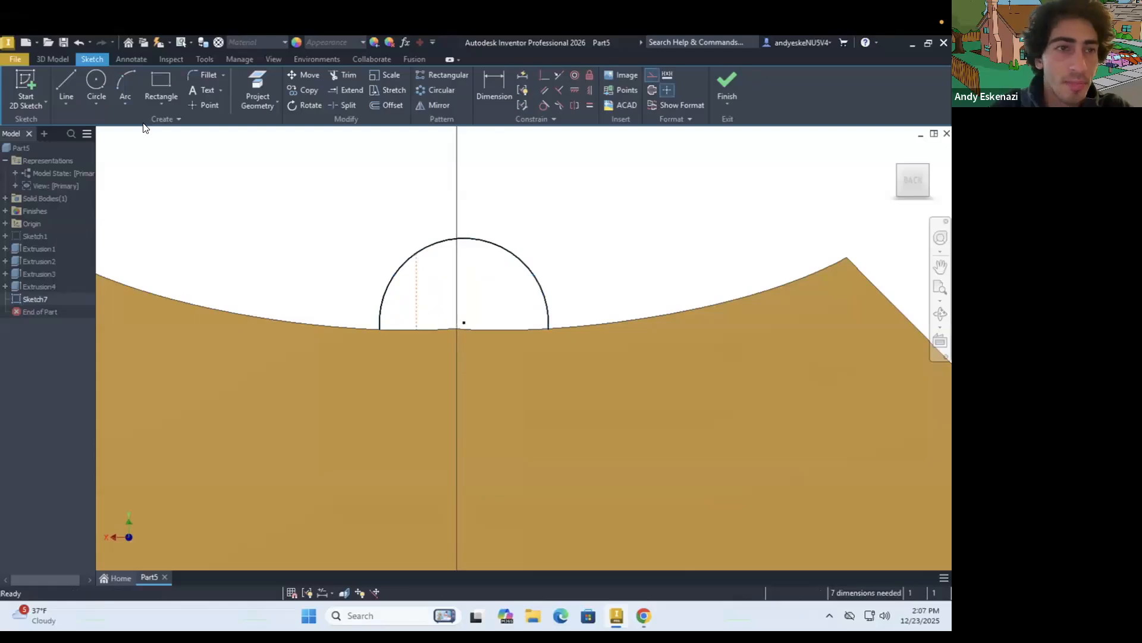
Draw a line from the arc's centre point to its endpoint on the shield's top edge
left_click(64, 86)
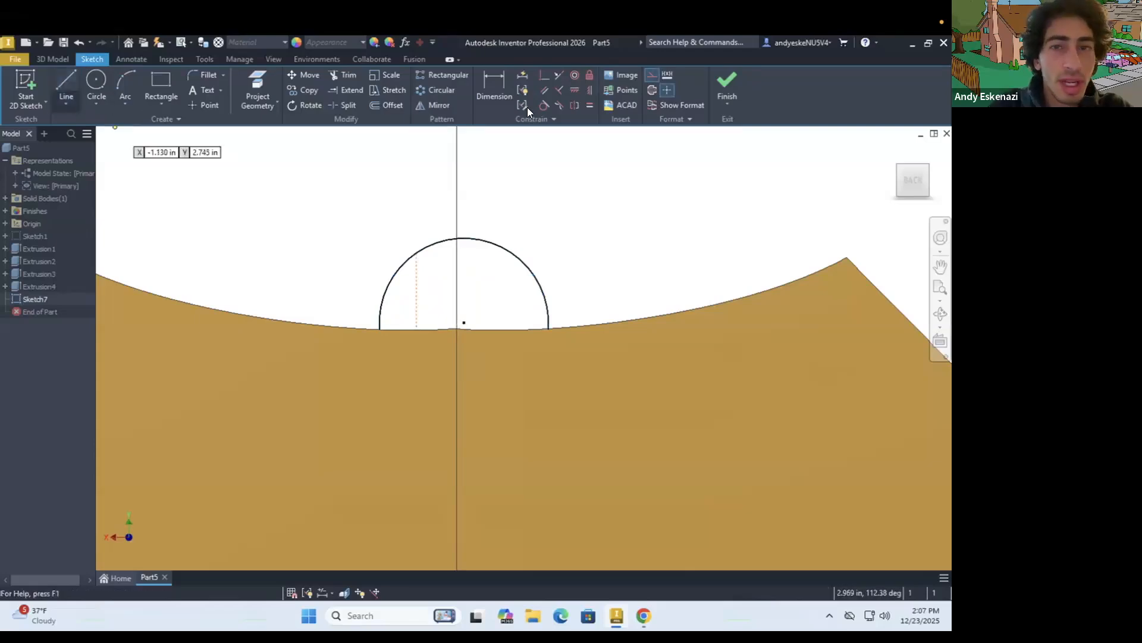
left_click(464, 322)
left_click(380, 329)
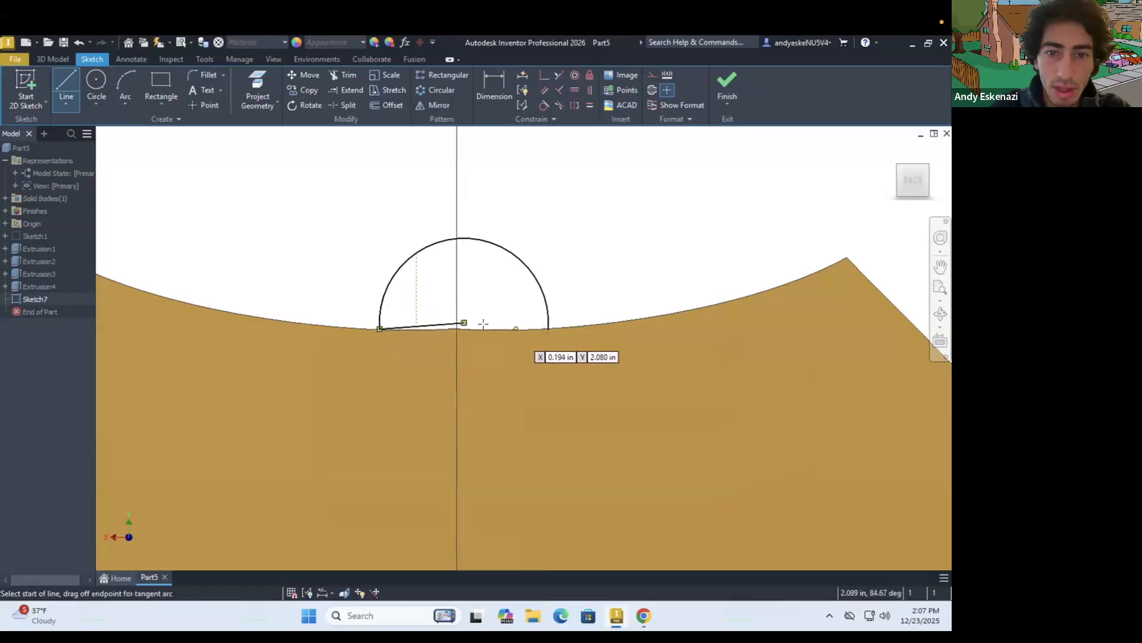
key("Escape")
Attach the vertical construction line to the top of the arc with a coincident constraint
key("Escape")
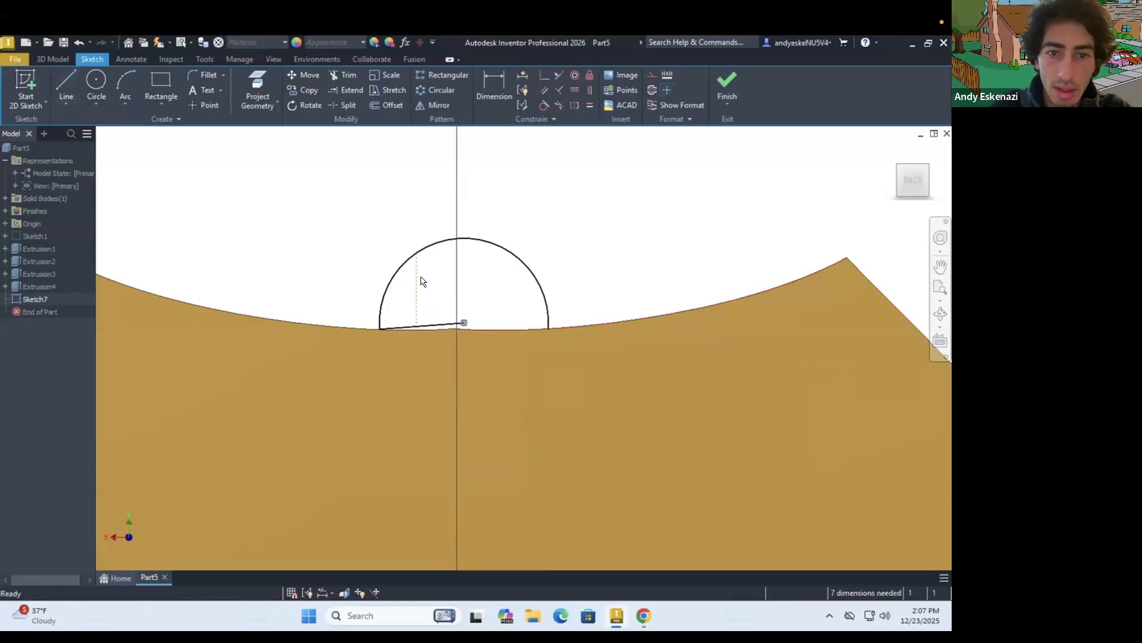
left_click(544, 76)
key("Escape")
left_click(464, 274)
mouse_move(466, 272)
left_mouse_down()
mouse_move(439, 262)
mouse_move(464, 255)
mouse_move(478, 273)
left_mouse_up()
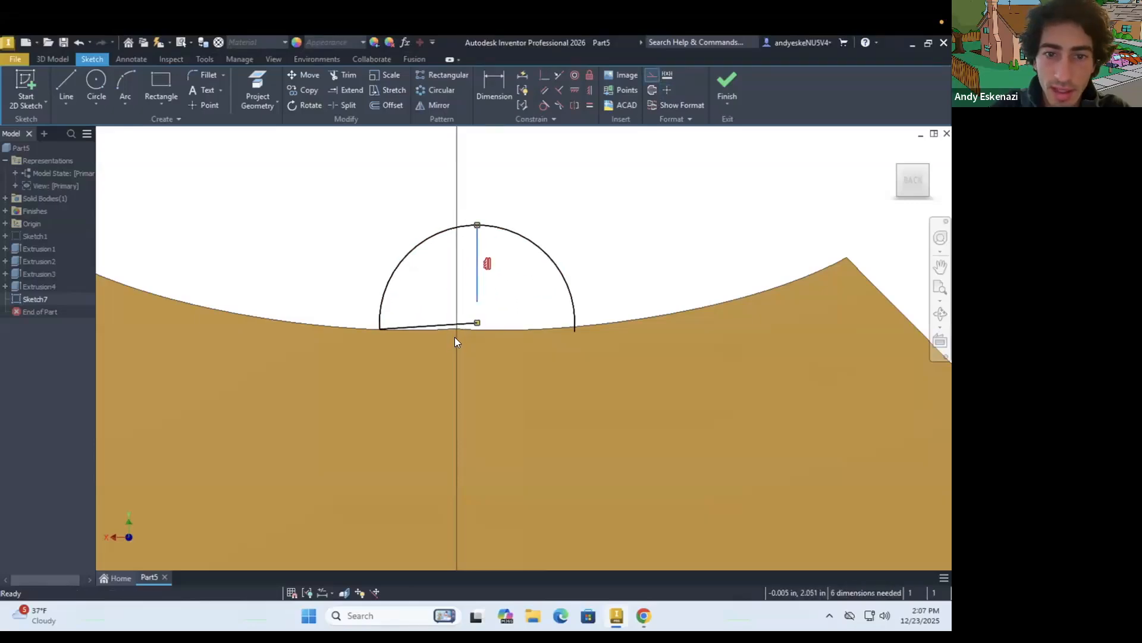
Make the arc's centre and the vertical construction line's lower end coincident with the middle of the shield's top edge
middle_click_drag(455, 341, 450, 359, "shift")
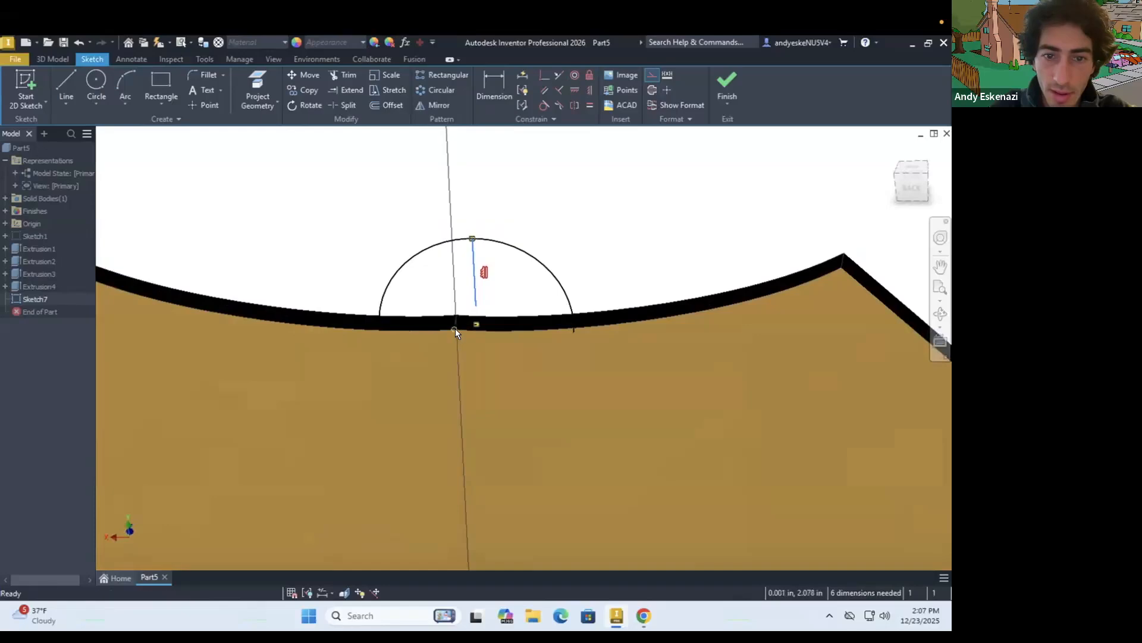
left_click(475, 312)
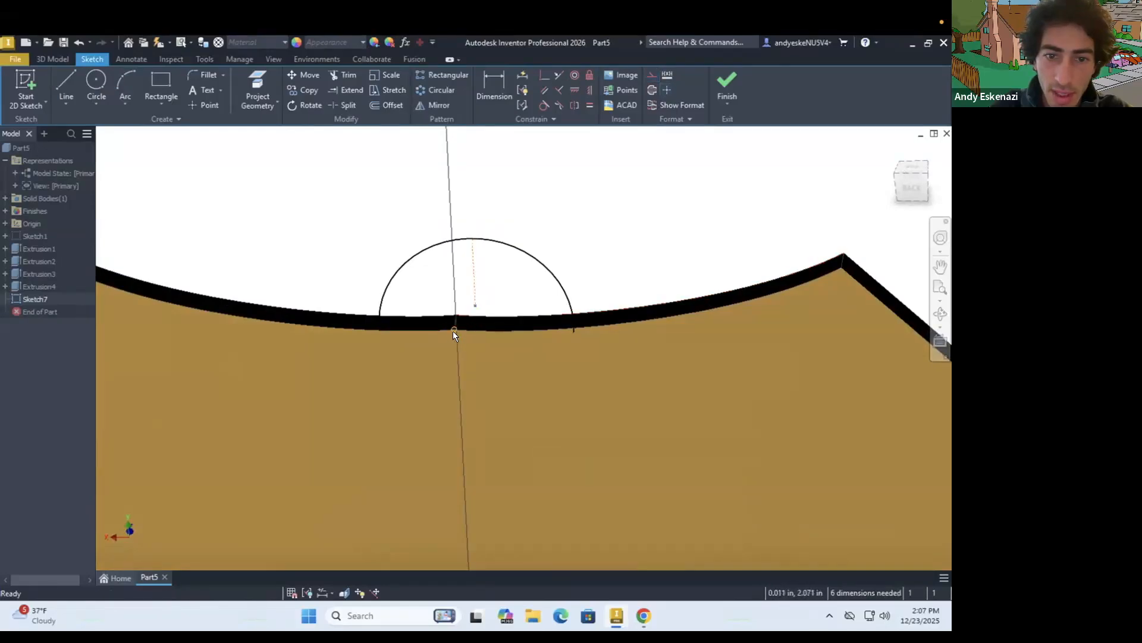
left_click(540, 78)
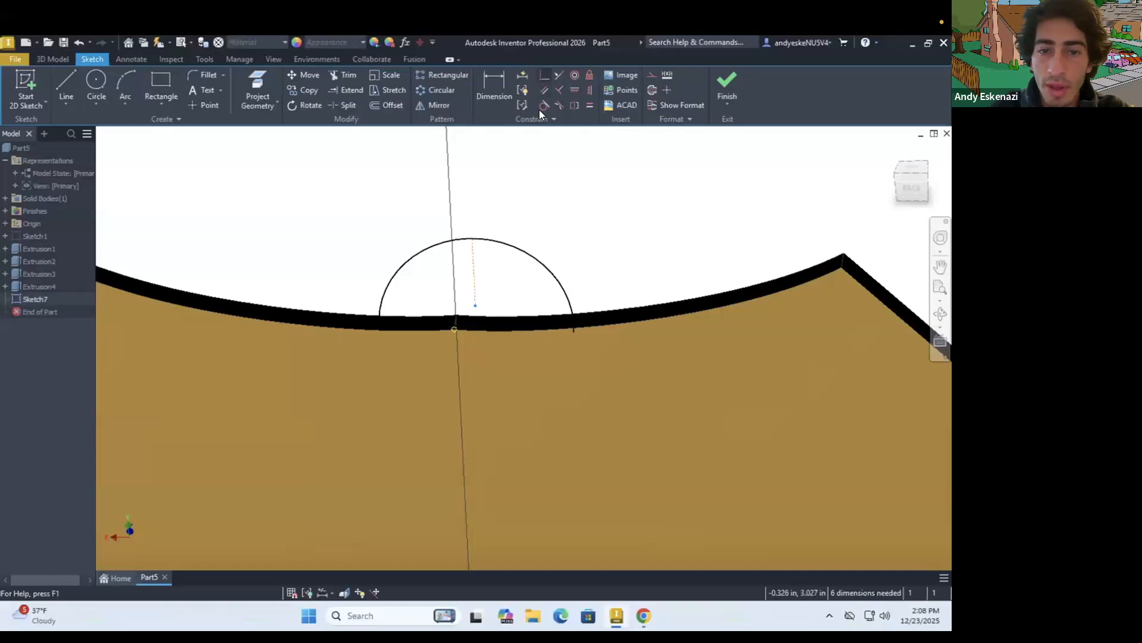
key("Escape")
scroll(423, 318, "down", 3)
middle_click_drag(426, 310, 426, 305, "shift")
Convert the line from the arc's centre to its endpoint into a construction line
mouse_move(386, 322)
left_mouse_down()
mouse_move(397, 297)
mouse_move(399, 312)
left_mouse_up()
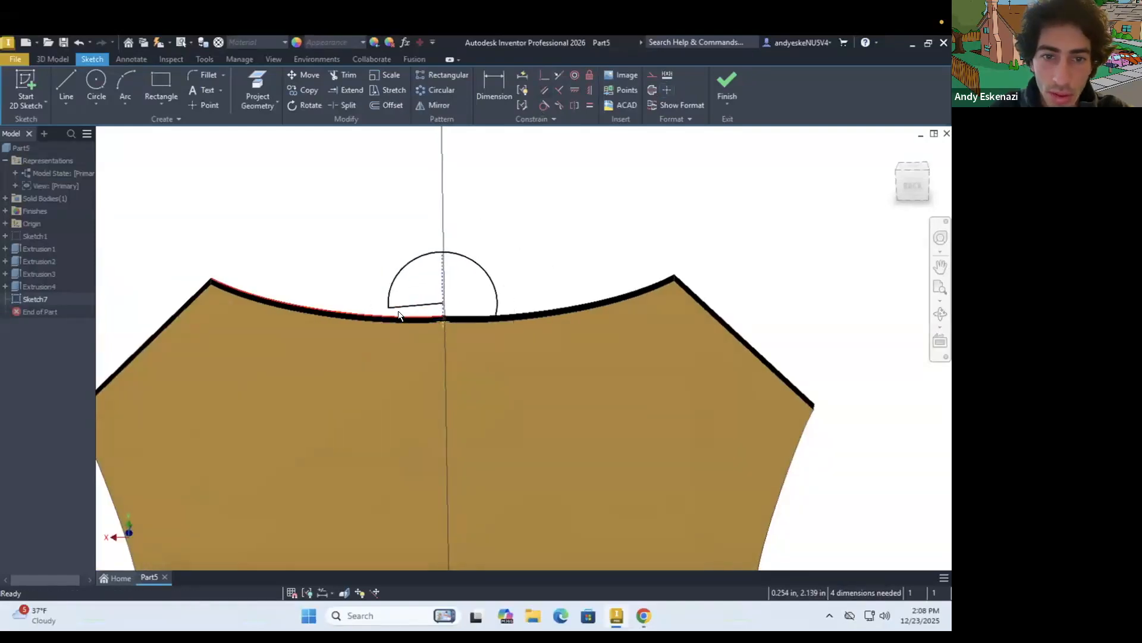
key("ctrl+z")
right_click(387, 320)
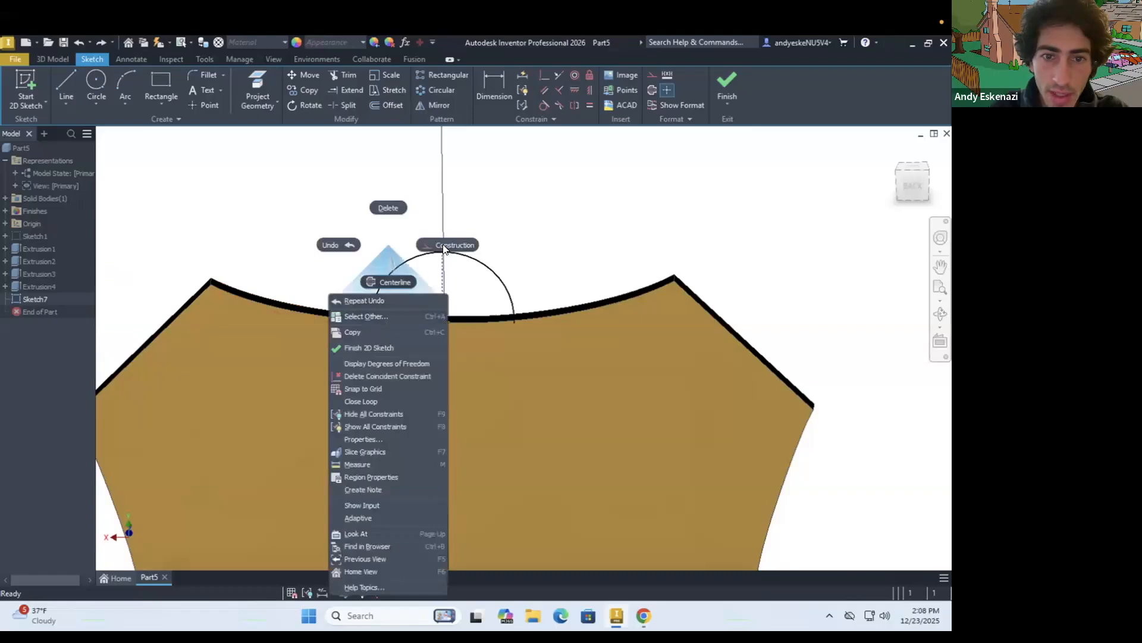
left_click(388, 282)
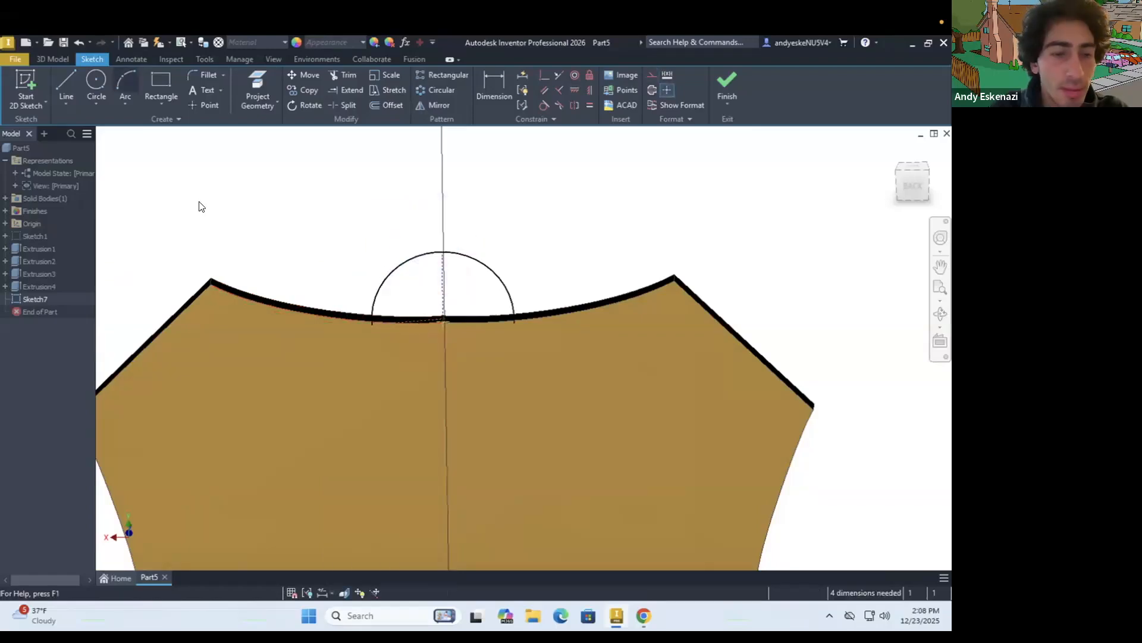
Dimension the horizontal distance from the arc's endpoint to its centre as 0.4 in
key("d")
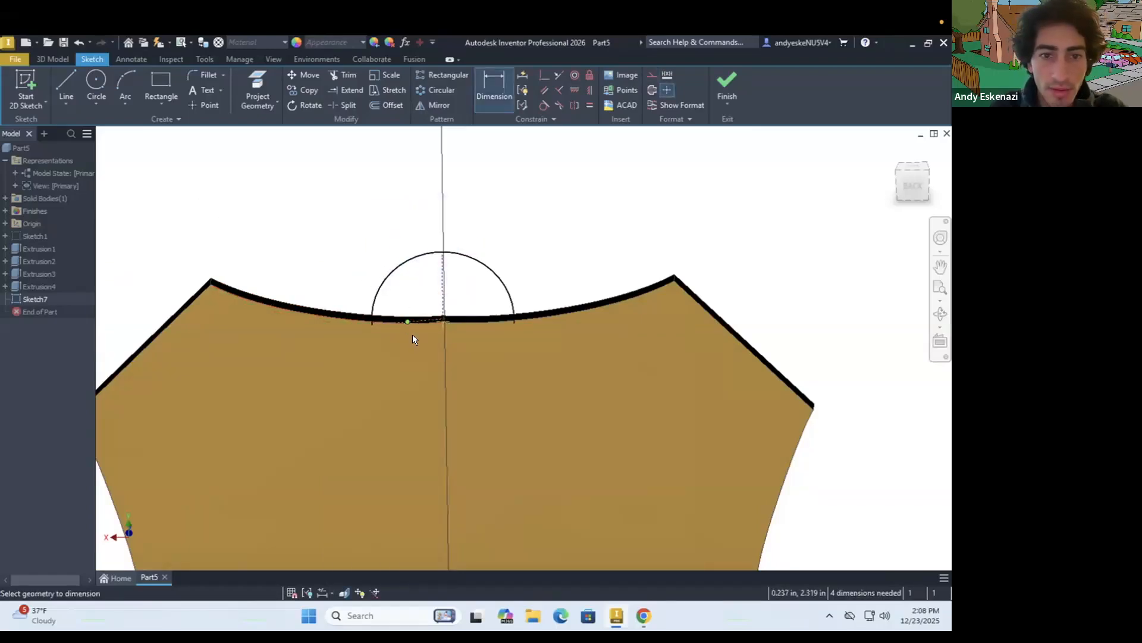
left_click(423, 318)
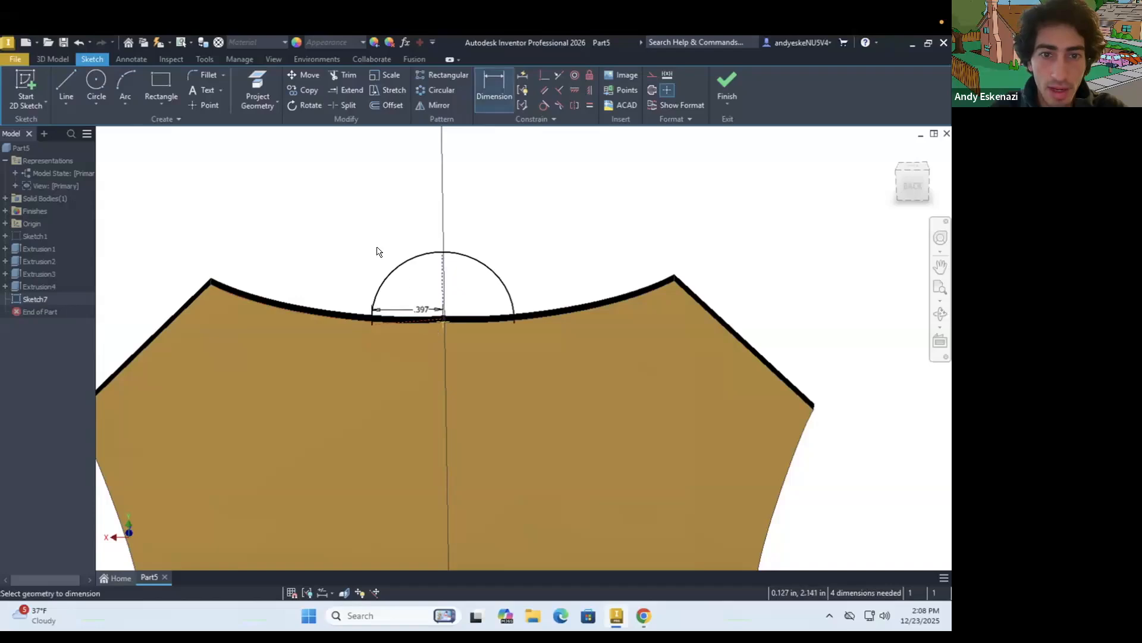
left_click(376, 247)
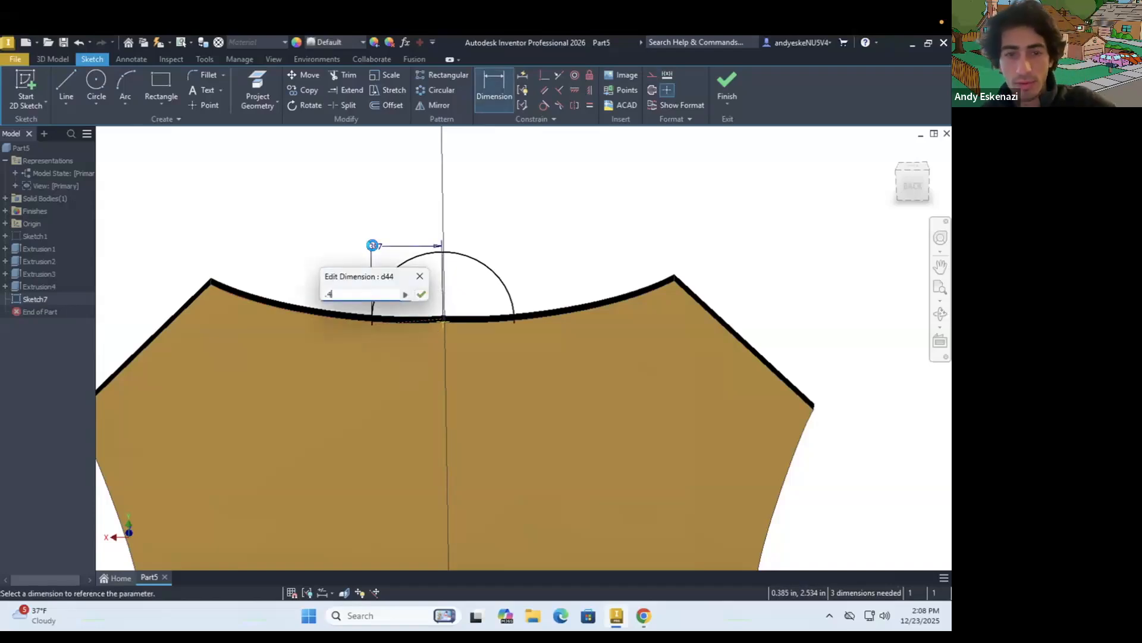
type(".4")
key("Return")
Set the arc's horizontal radius dimension to 0.3 in
middle_click_drag(419, 301, 398, 283, "shift")
left_click(385, 242)
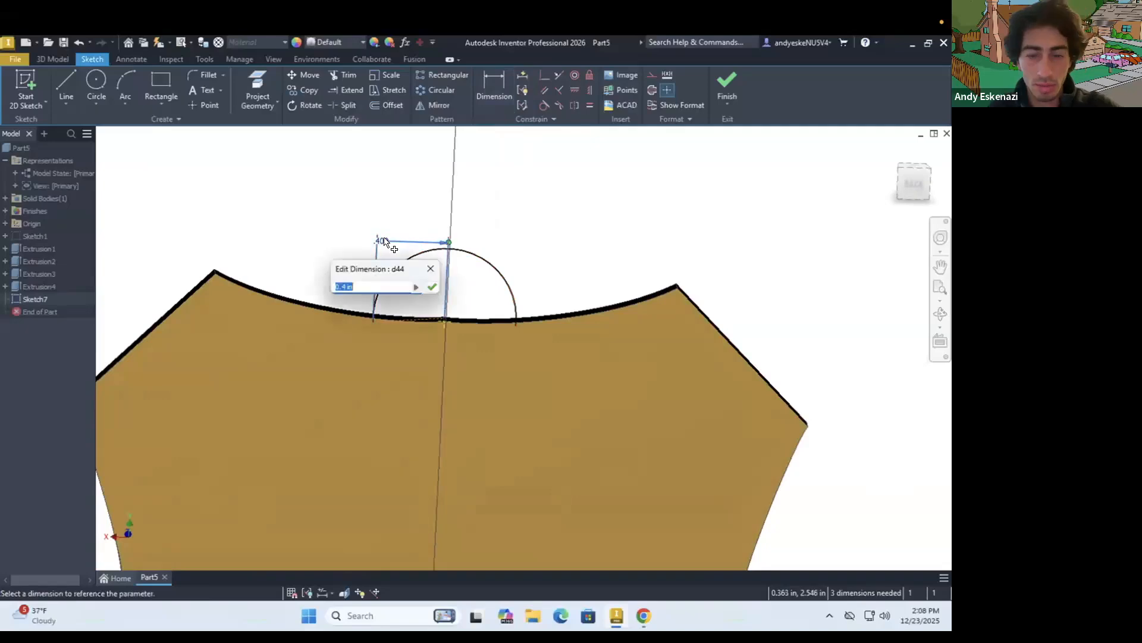
type(".3")
key("Return")
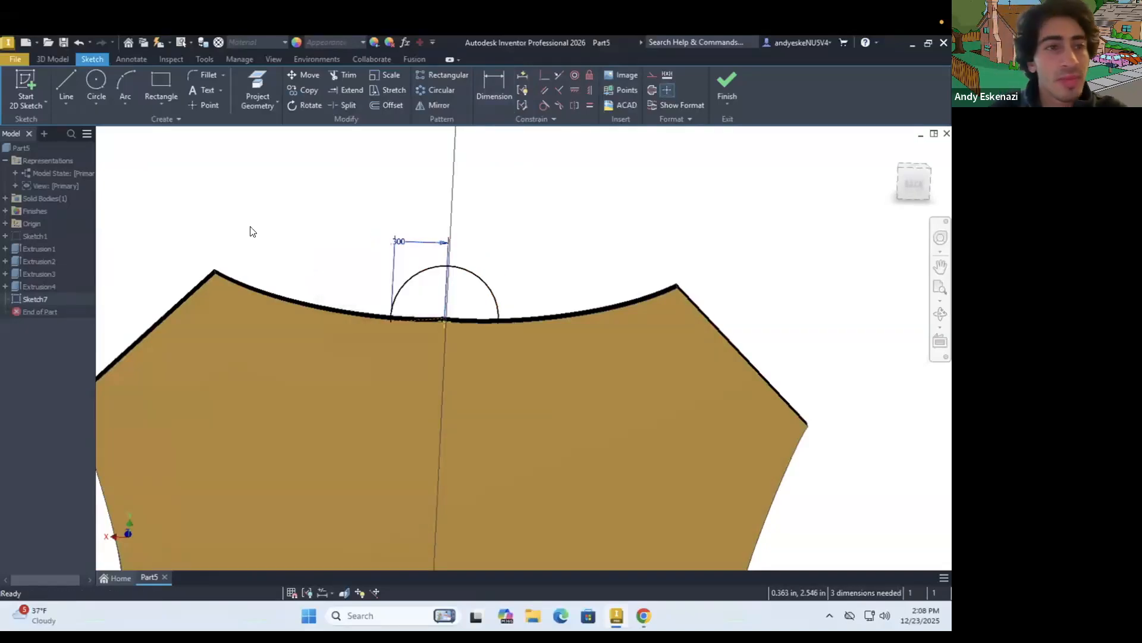
Close the tab profile with a shallow three-point arc between the large arc's endpoints, bulging down into the back face
left_click(124, 78)
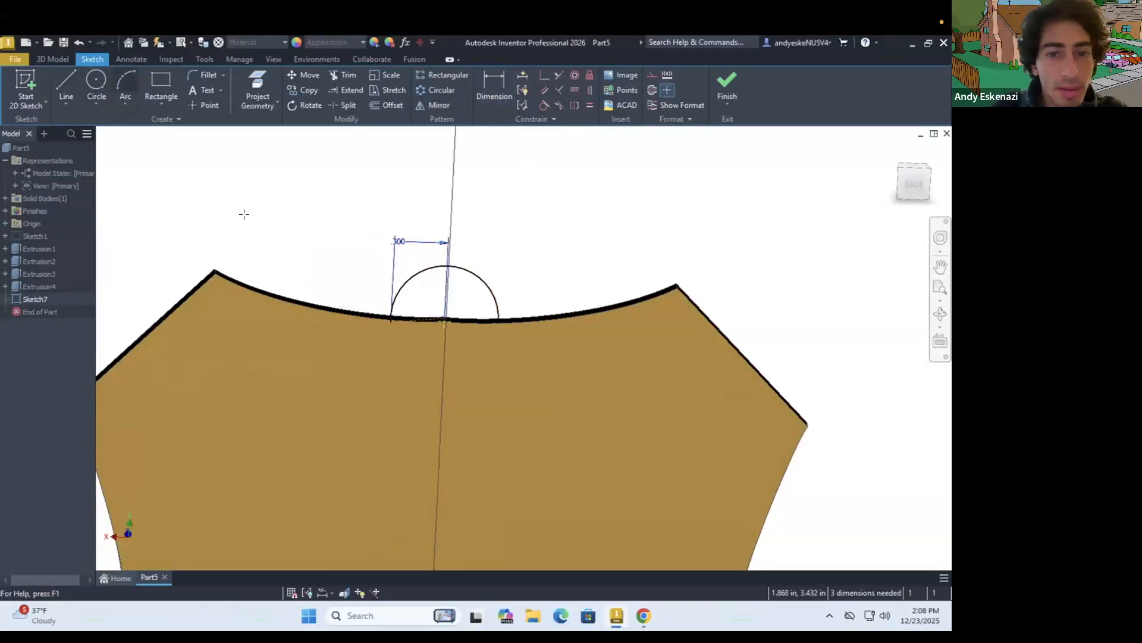
left_click(391, 322)
left_click(498, 323)
left_click(454, 334)
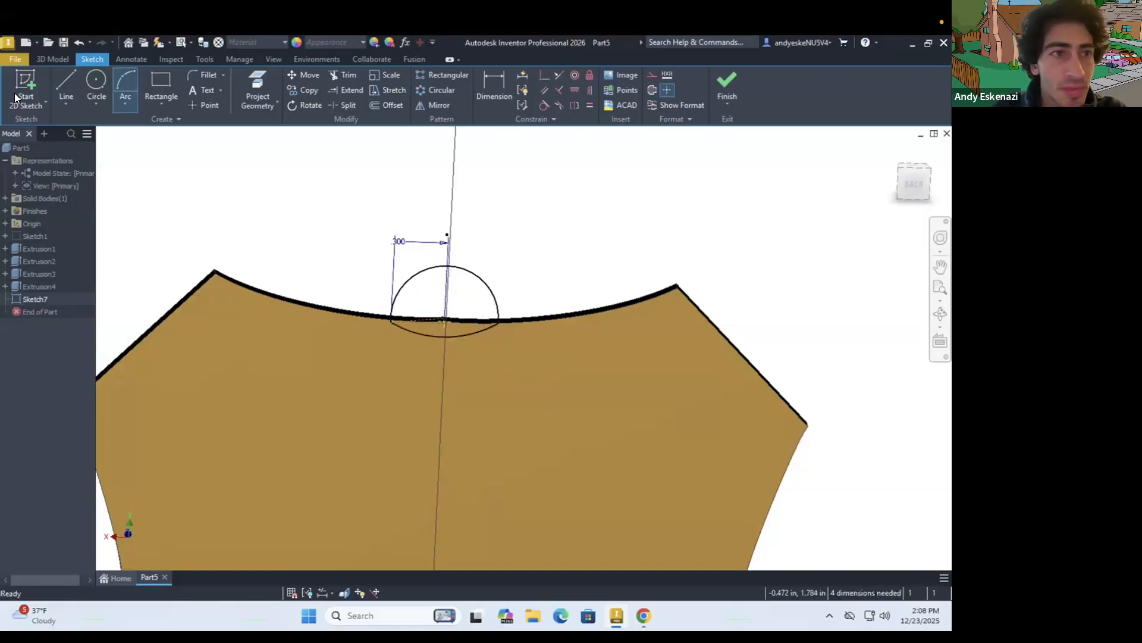
key("Escape")
left_click(60, 60)
left_click(66, 82)
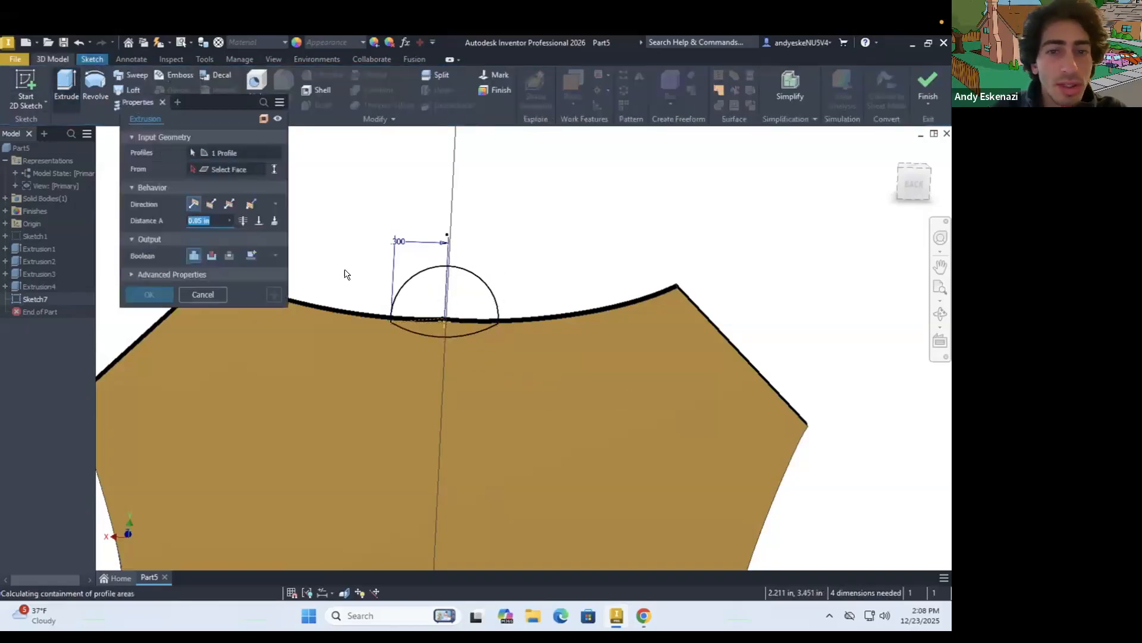
middle_click_drag(401, 293, 502, 326, "shift")
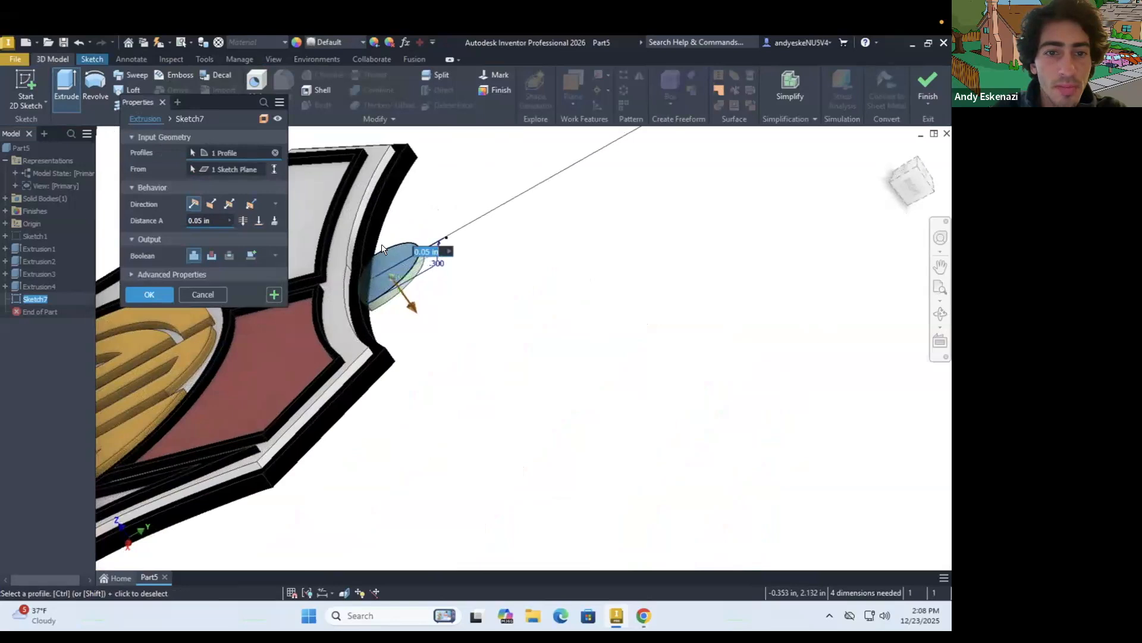
scroll(382, 248, "up", 3)
key("Escape")
middle_click_drag(361, 321, 302, 261, "shift")
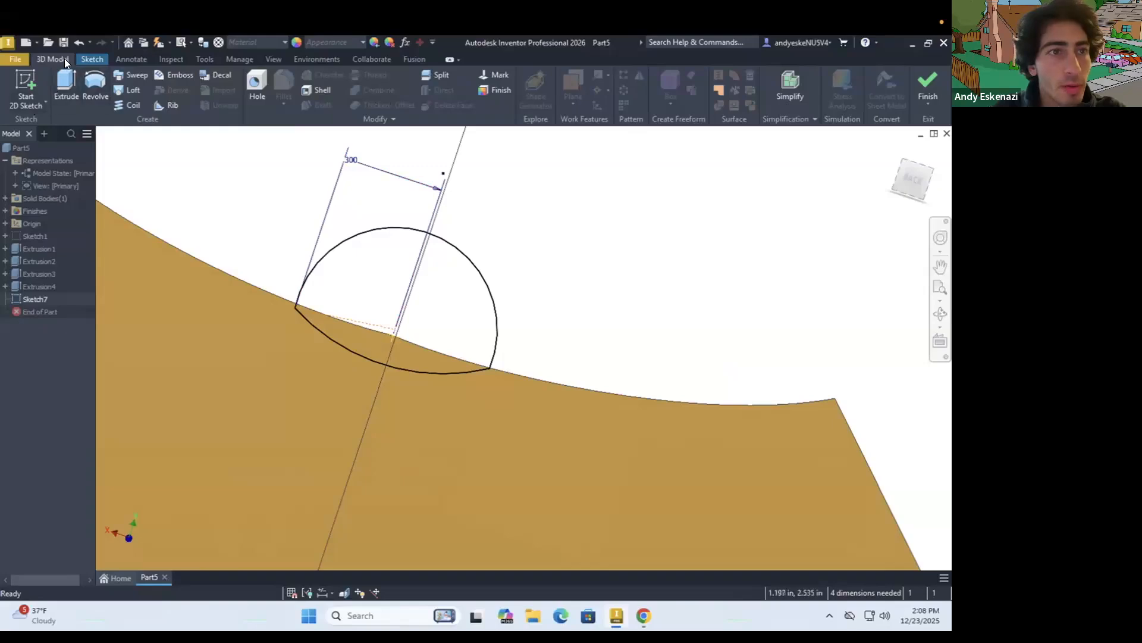
Try to sketch a circle inside the semicircular tab profile
left_click(84, 63)
left_click(97, 83)
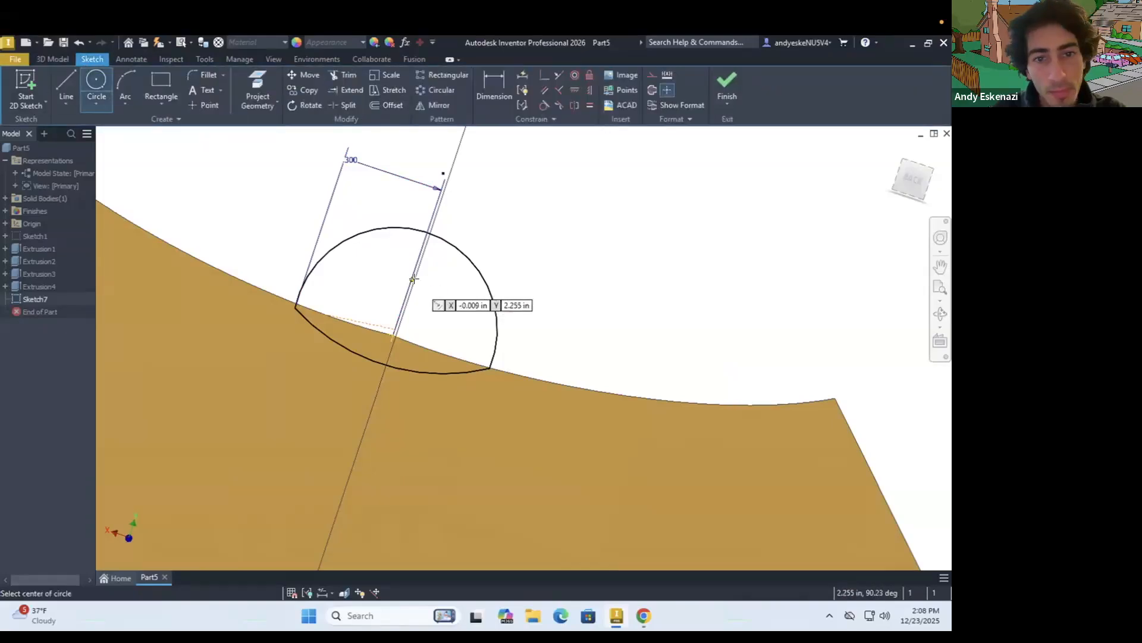
middle_click_drag(418, 276, 351, 321, "shift")
key("Escape")
key("ctrl+z")
left_click(66, 87)
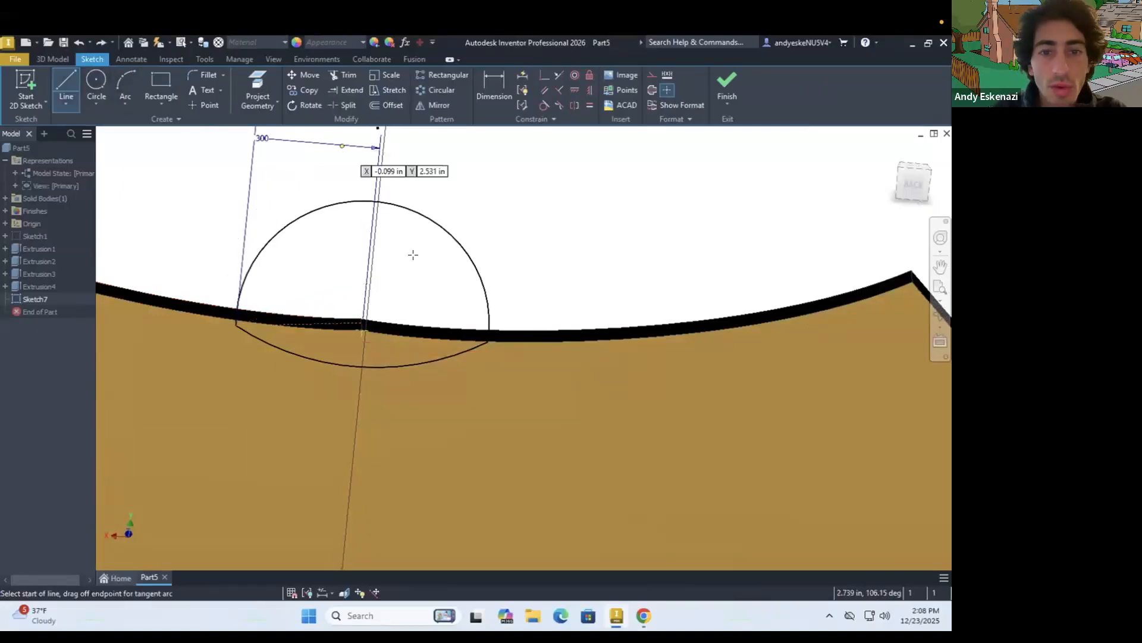
left_click(360, 325)
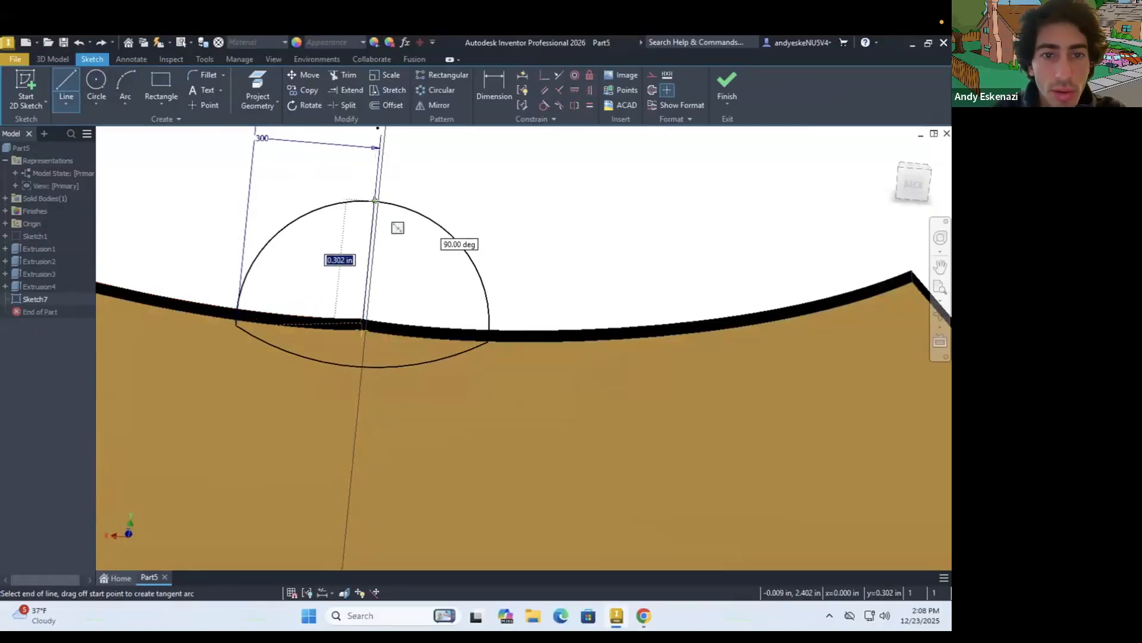
key("Escape")
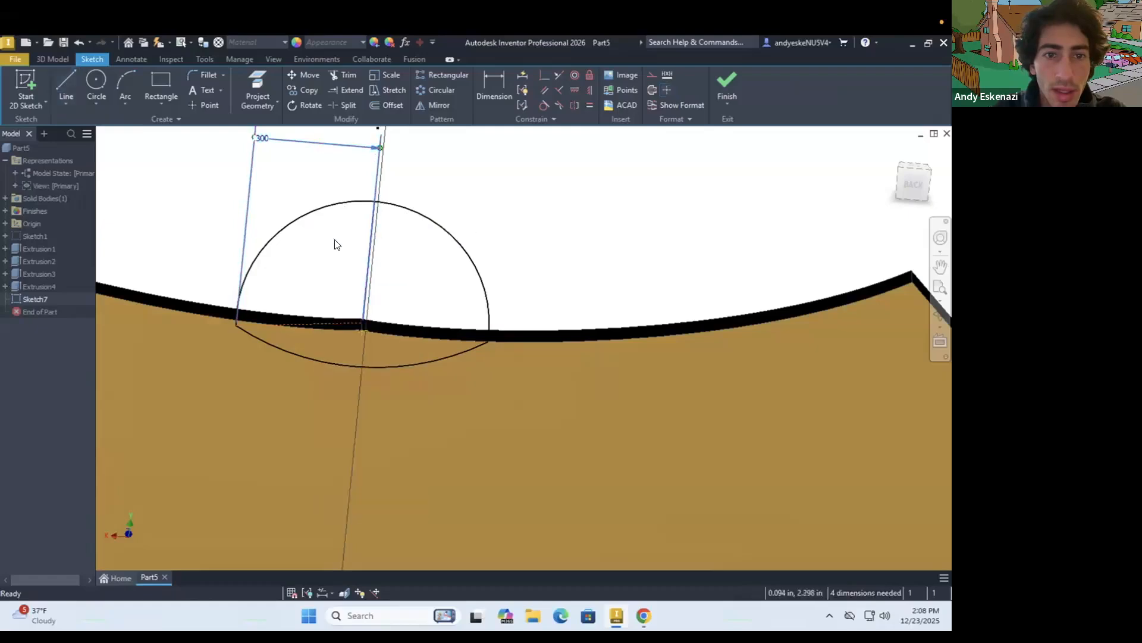
Draw a vertical construction line about 0.3 in long from the tab arc's centre to the top of the arc
left_click(70, 79)
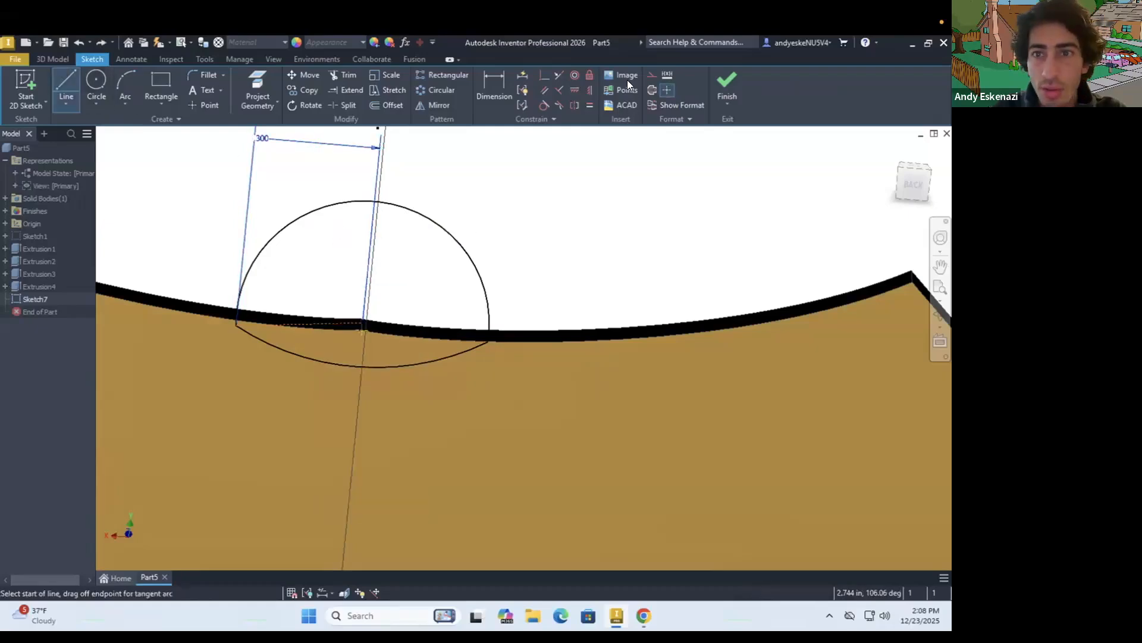
left_click(361, 325)
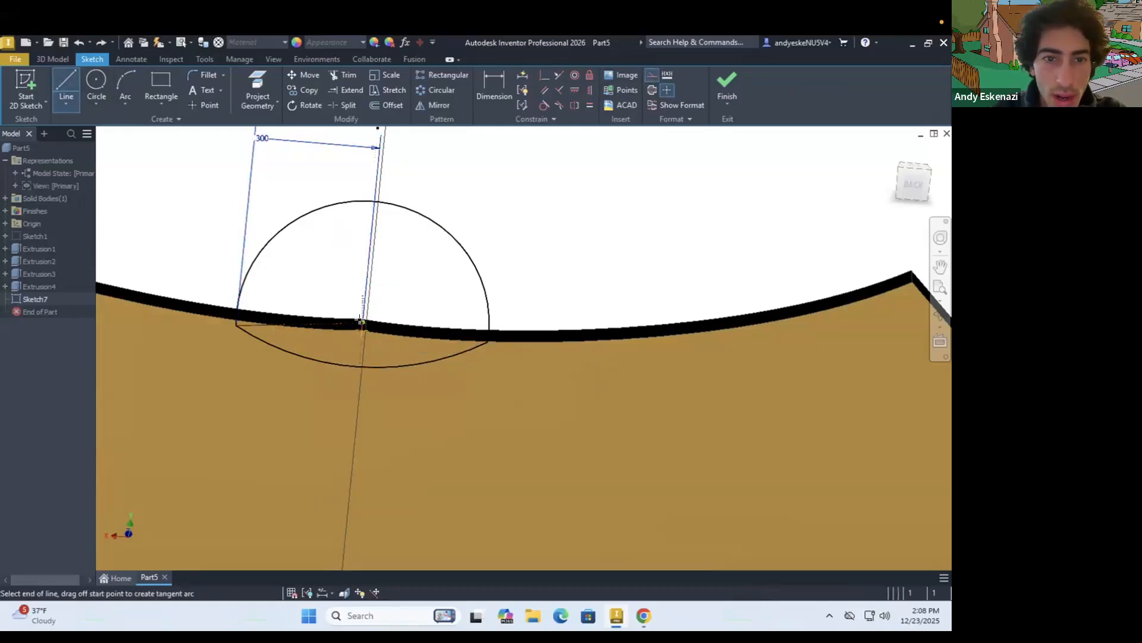
left_click(376, 201)
key("Escape")
Sketch a circle about 0.19 in in diameter inside the semicircular tab profile, centred near the midpoint of the construction line
left_click(96, 80)
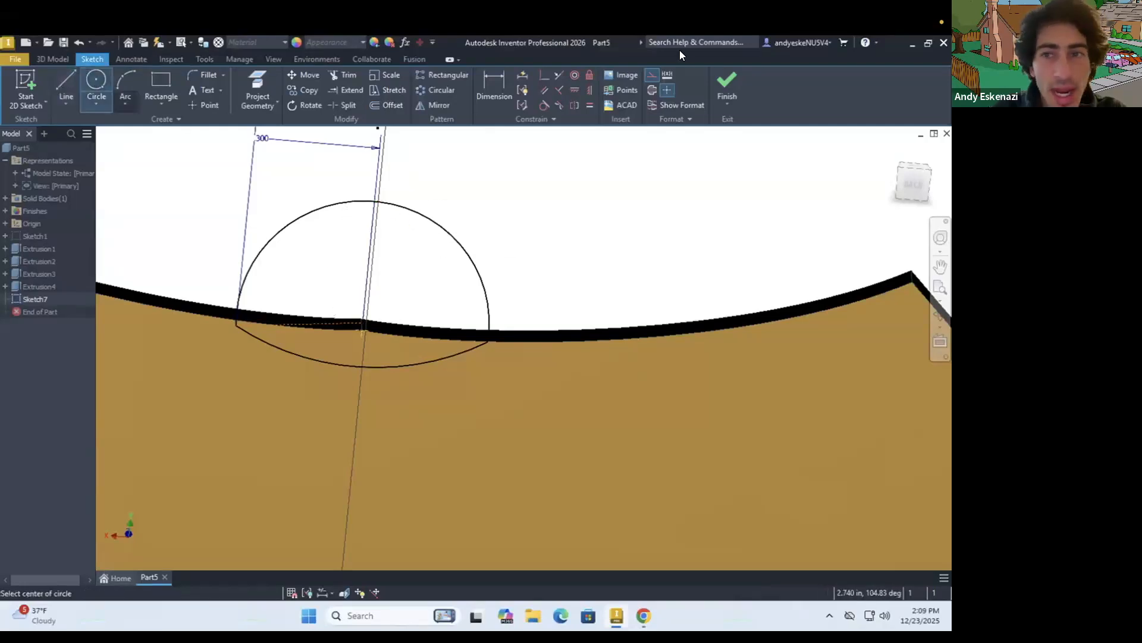
left_click(368, 263)
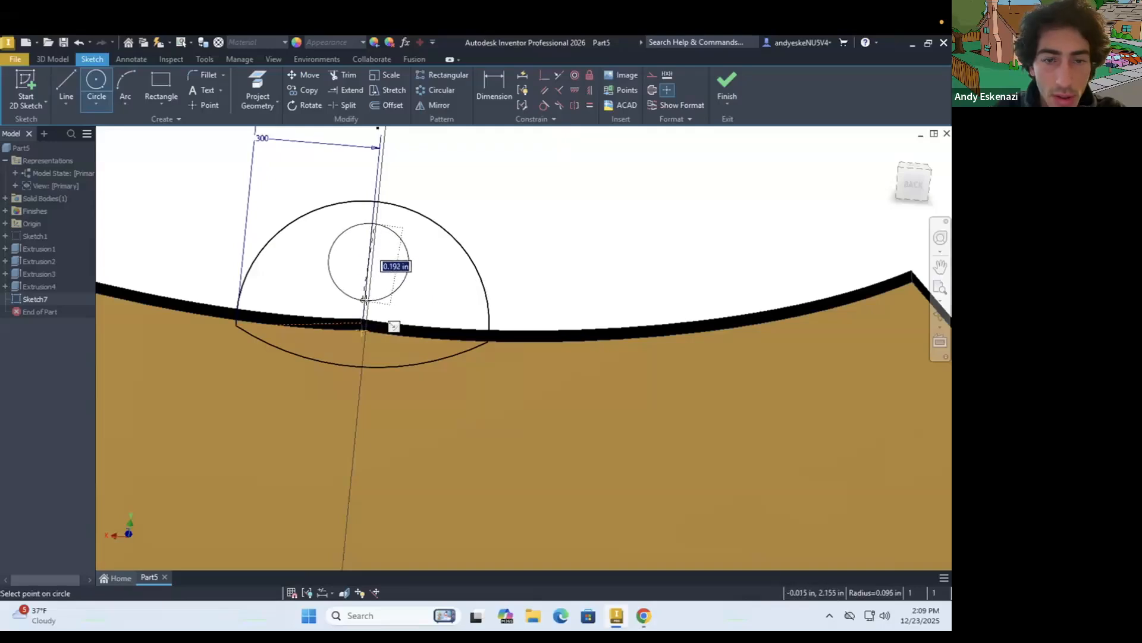
left_click(365, 300)
scroll(357, 280, "down", 5)
key("Escape")
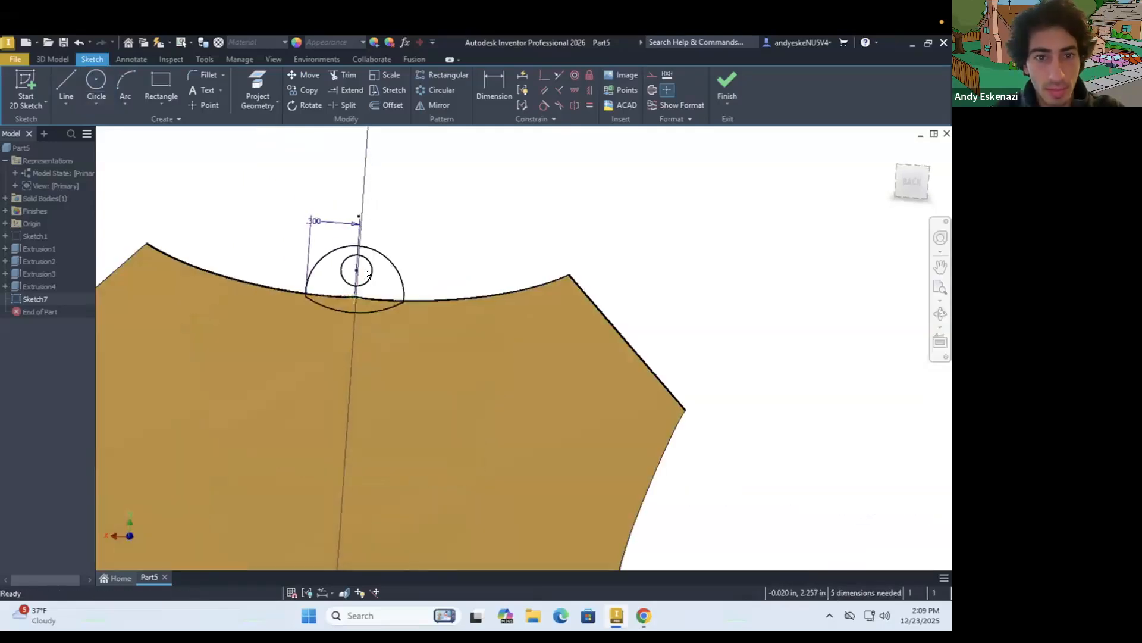
Dimension the circle in the tab to a diameter of 0.2 in
key("d")
left_click(418, 266)
type(".2")
key("Return")
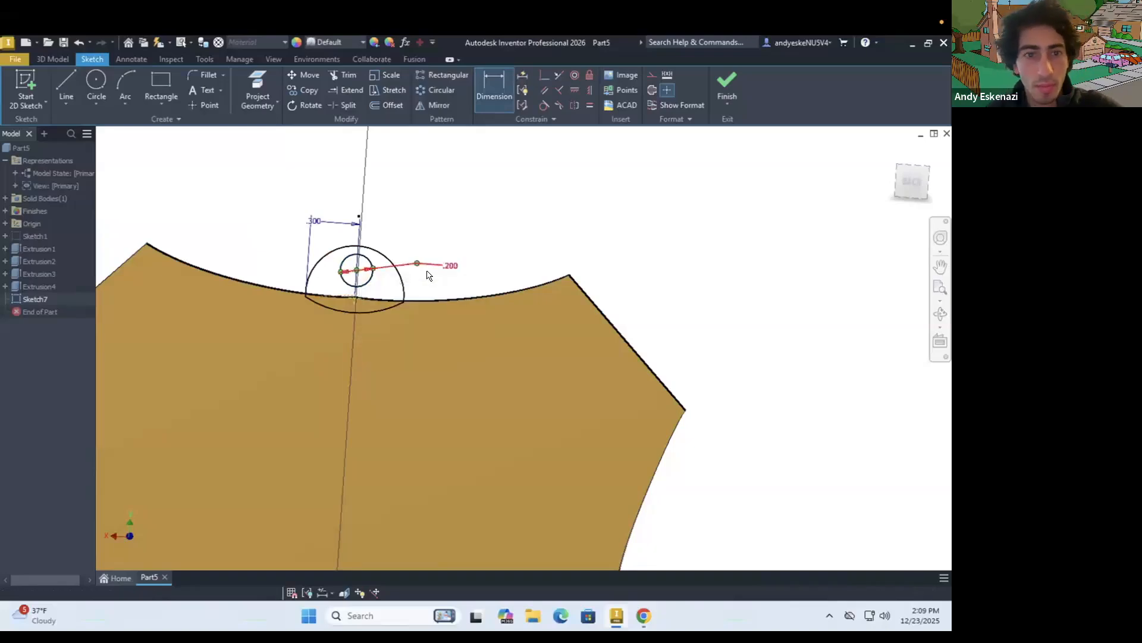
Try to extrude the tab profile around the hole 0.05 in in the flipped direction as a cut
left_click(52, 59)
left_click(66, 86)
left_click(326, 290)
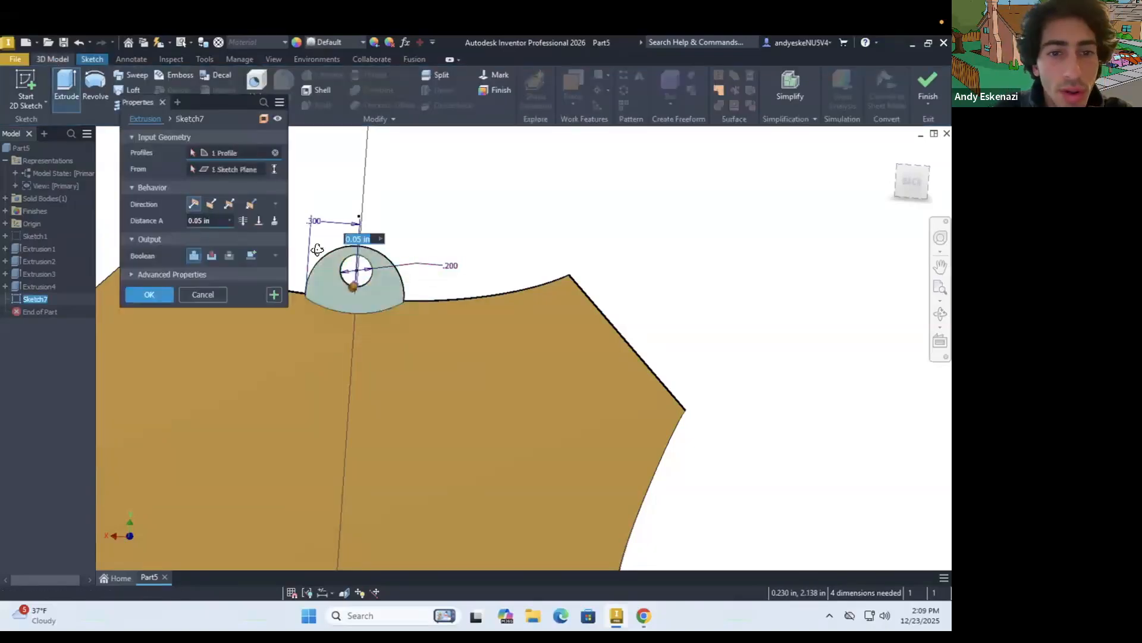
left_click(211, 203)
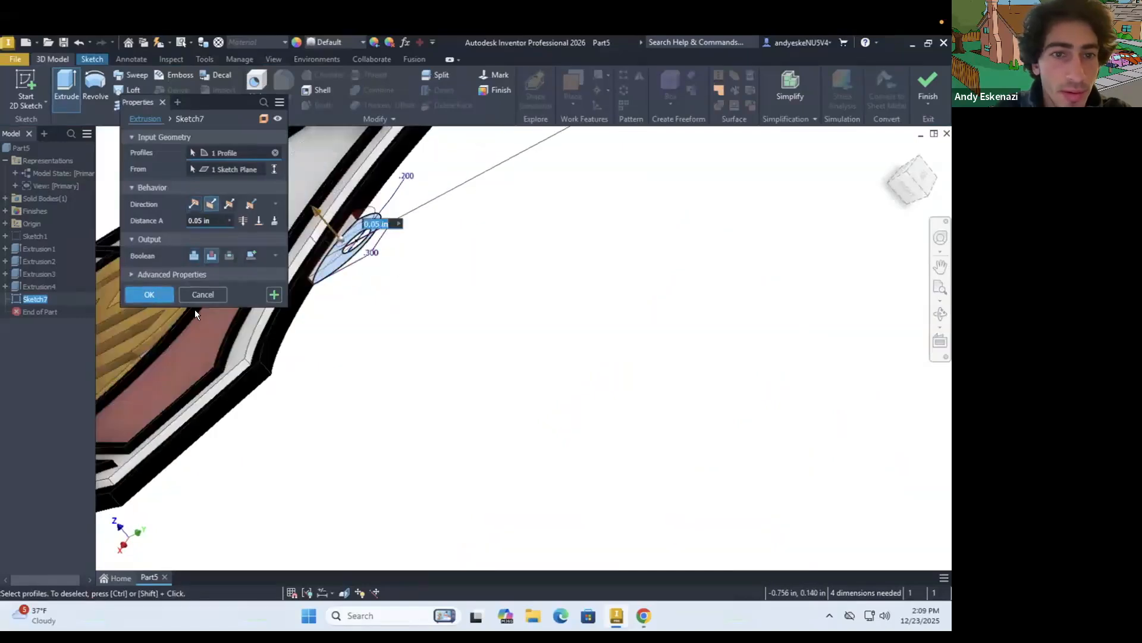
key("Return")
key("ctrl+z")
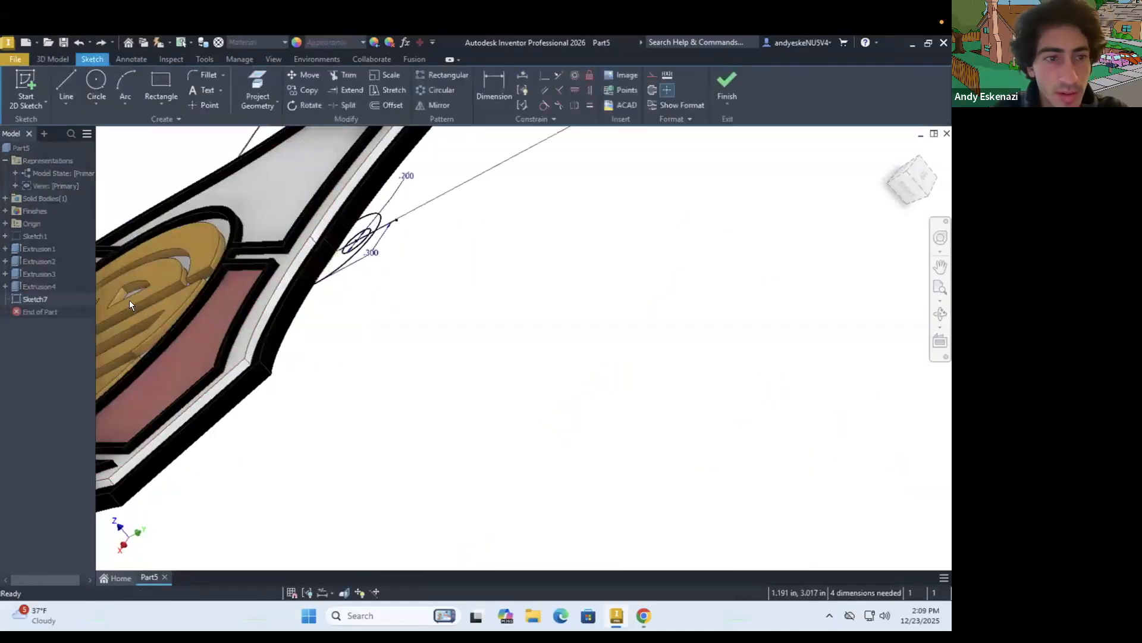
Extrude the tab profile around the hole 0.05 in in the flipped direction, joined to the shield body
left_click(39, 61)
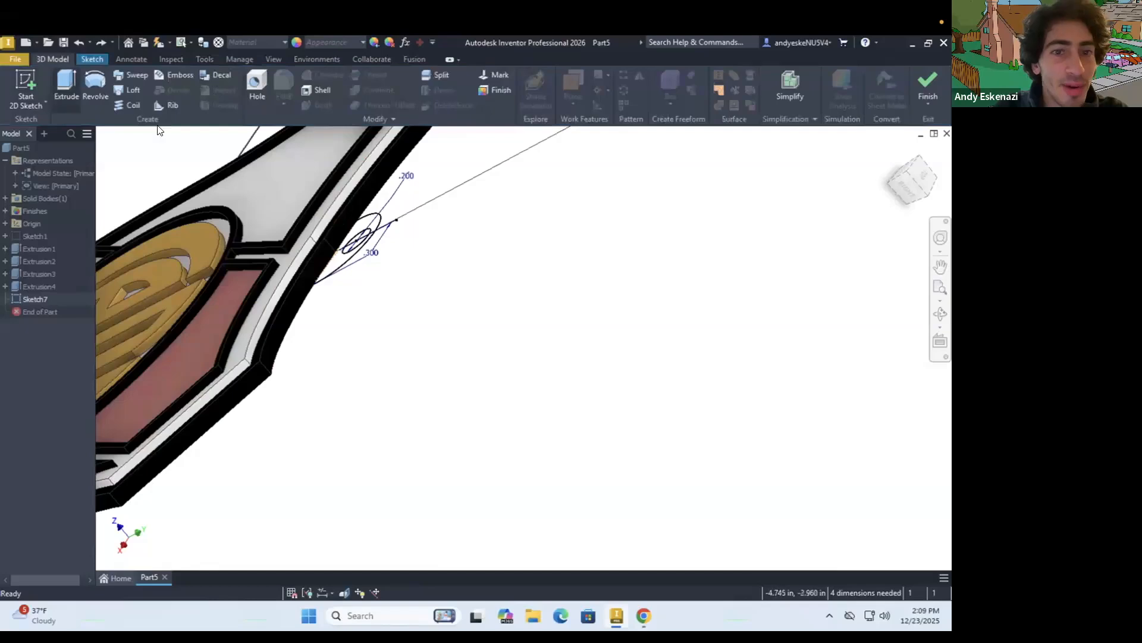
key("e")
scroll(337, 224, "up", 3)
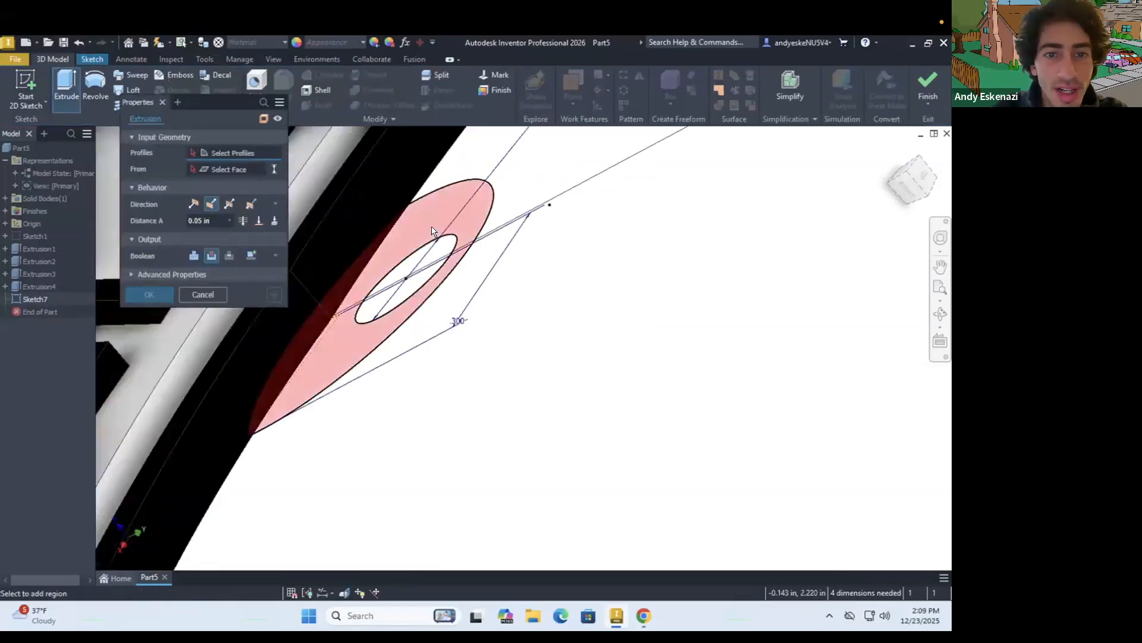
left_click(426, 230)
left_click(212, 202)
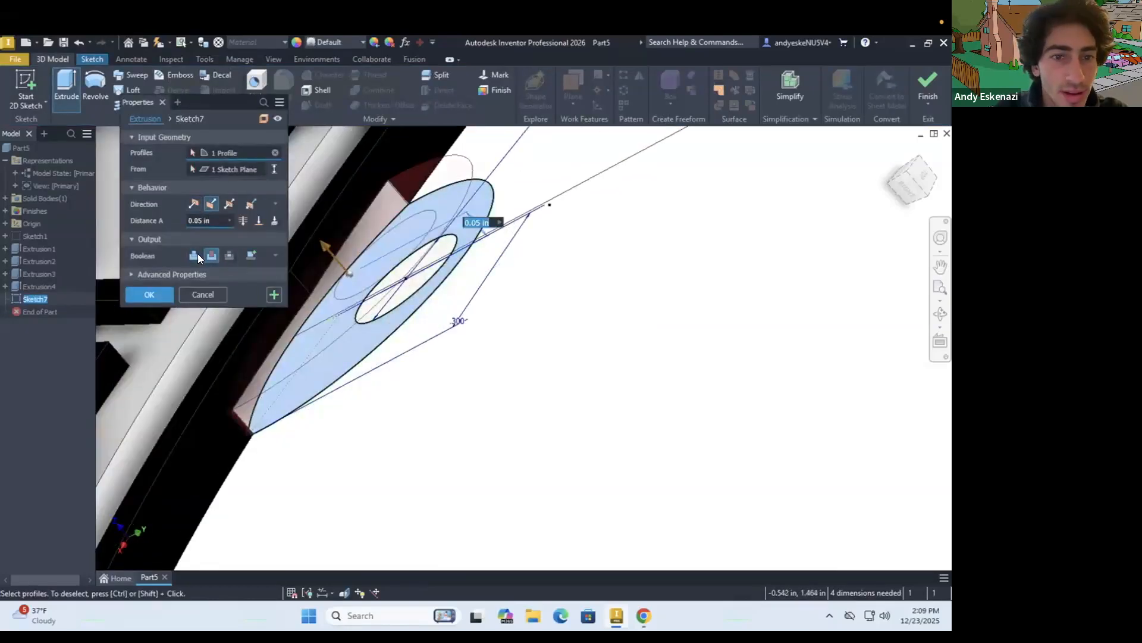
left_click(171, 299)
middle_click_drag(449, 344, 515, 363, "shift")
scroll(514, 364, "down", 5)
scroll(437, 352, "up", 4)
middle_click_drag(436, 333, 471, 431, "shift")
Set the feature appearance of the hanging tab's extrusion to Brass - Satin
right_click(33, 301)
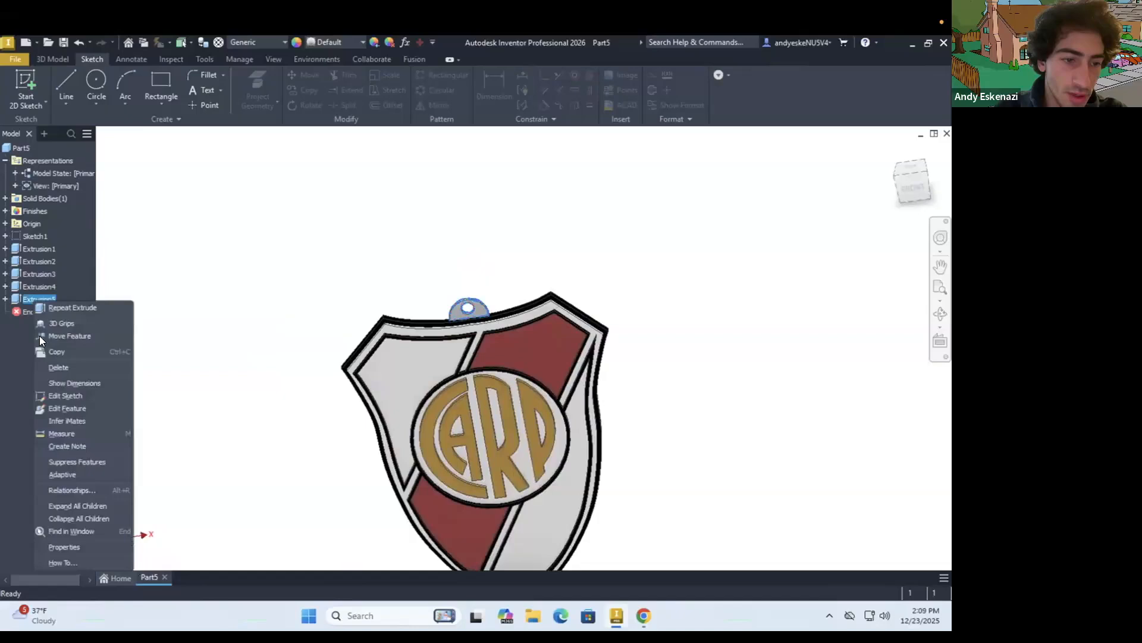
left_click(77, 545)
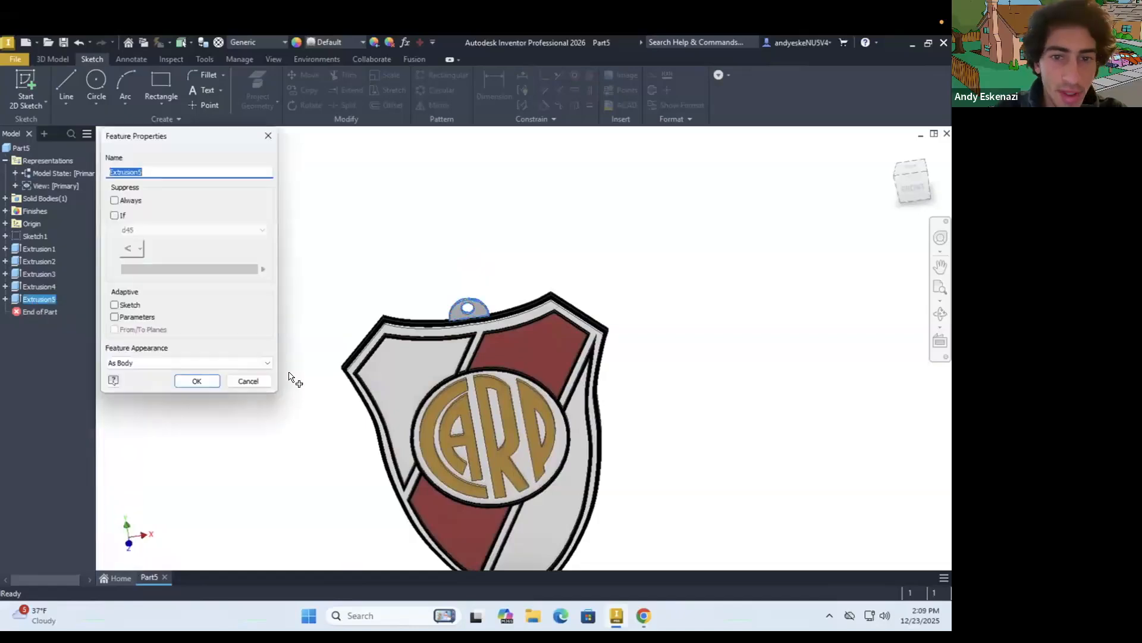
left_click(156, 363)
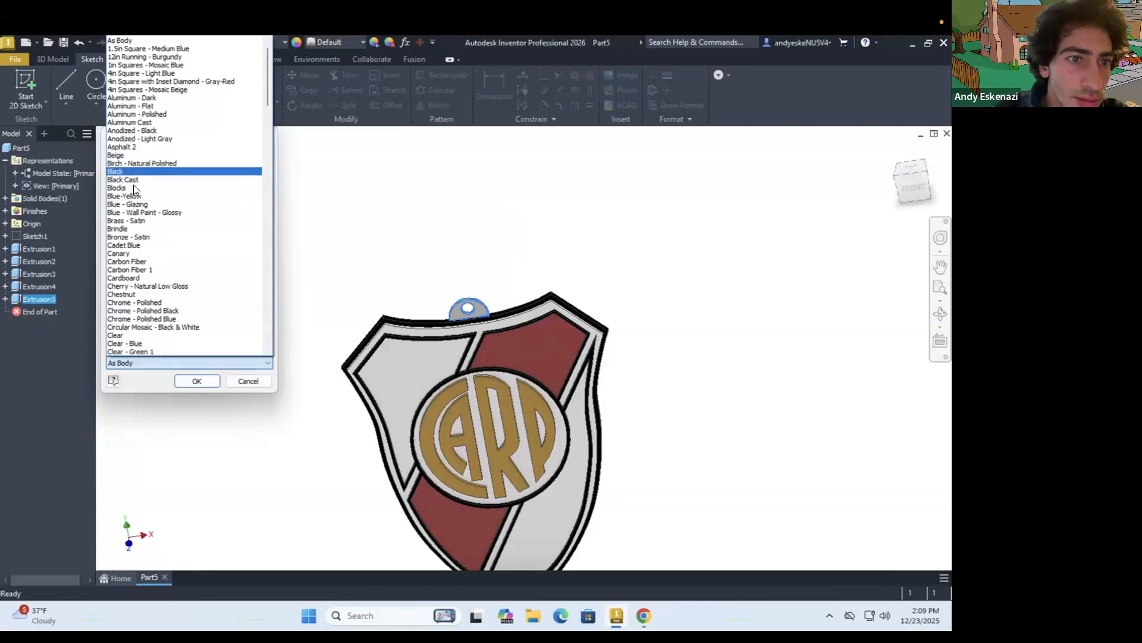
left_click(133, 221)
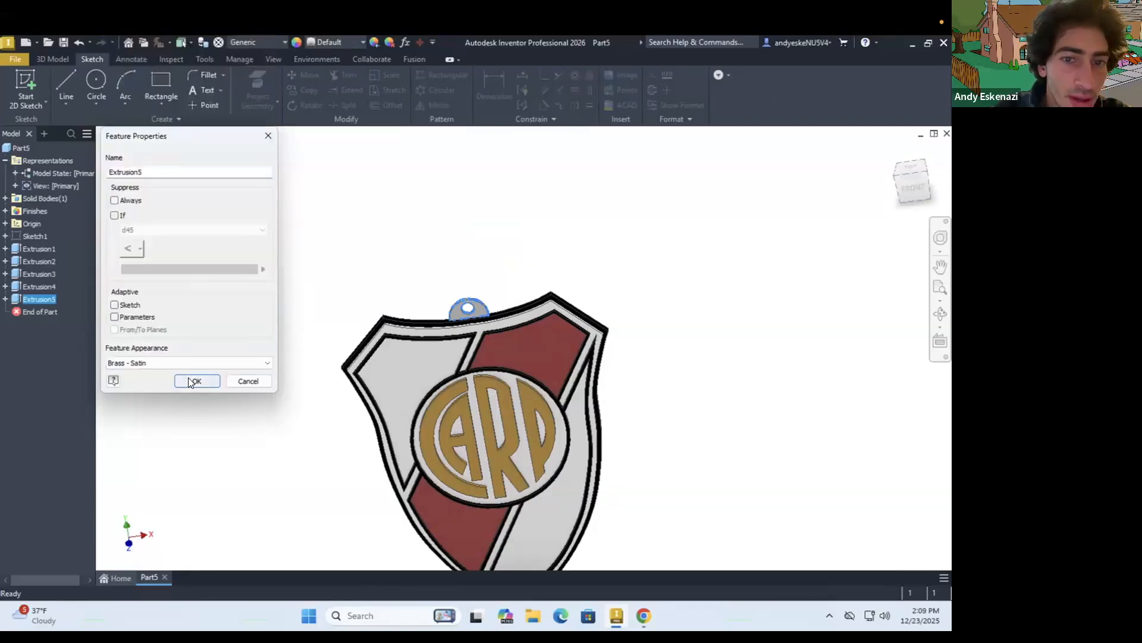
left_click(191, 382)
scroll(437, 363, "up", 4)
mouse_move(439, 357)
middle_mouse_down("shift")
mouse_move(446, 342)
mouse_move(419, 334)
mouse_move(421, 359)
mouse_move(449, 347)
mouse_move(354, 316)
middle_mouse_up("shift")
scroll(357, 321, "down", 5)
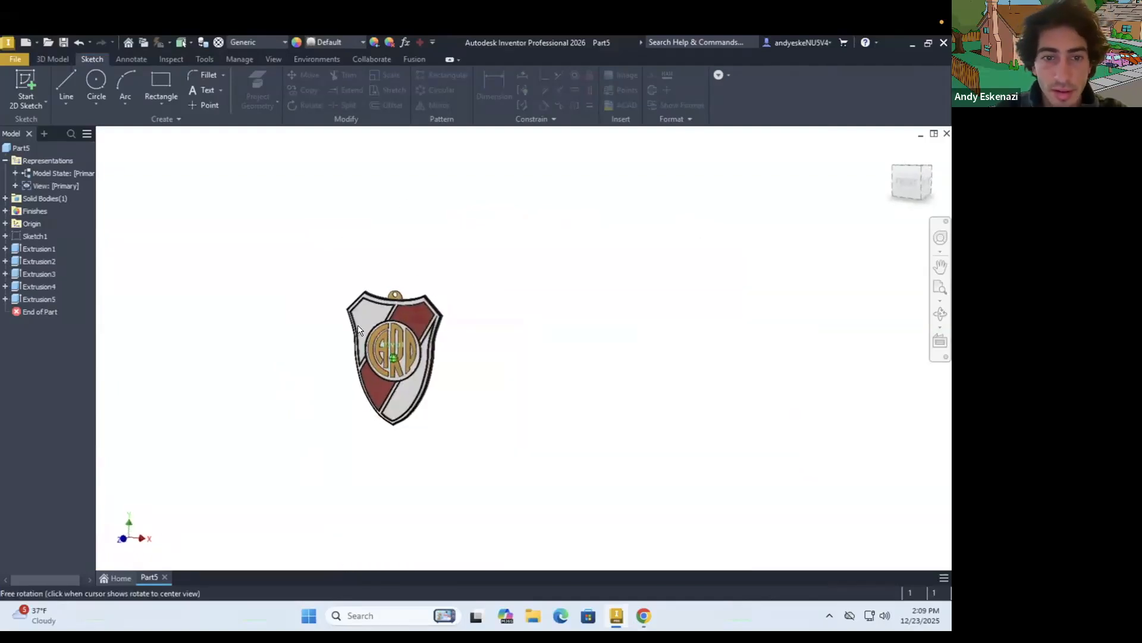
scroll(246, 336, "up", 4)
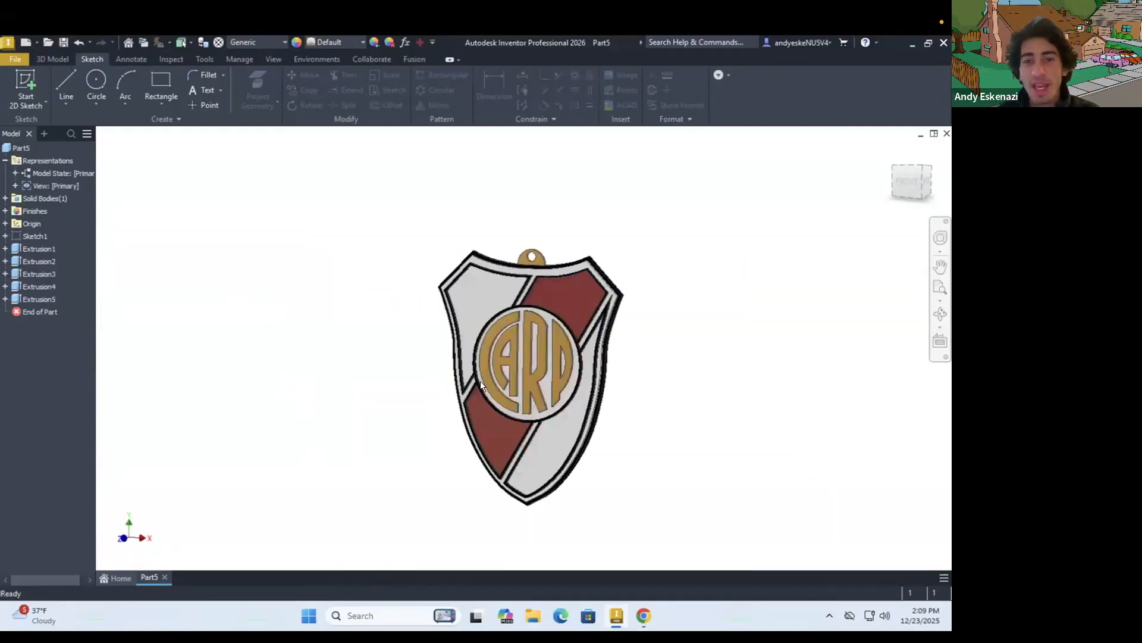